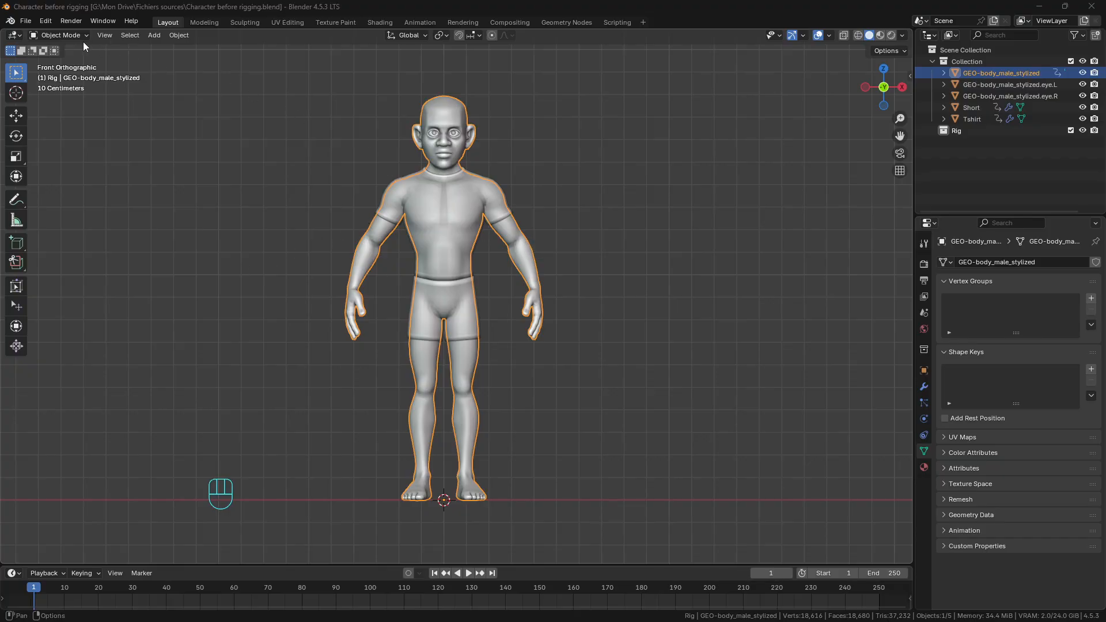
Step: Check in the preferences that the Rigify add-on is enabled, looking through the add-ons and available extensions
left_click(48, 22)
left_click(86, 167)
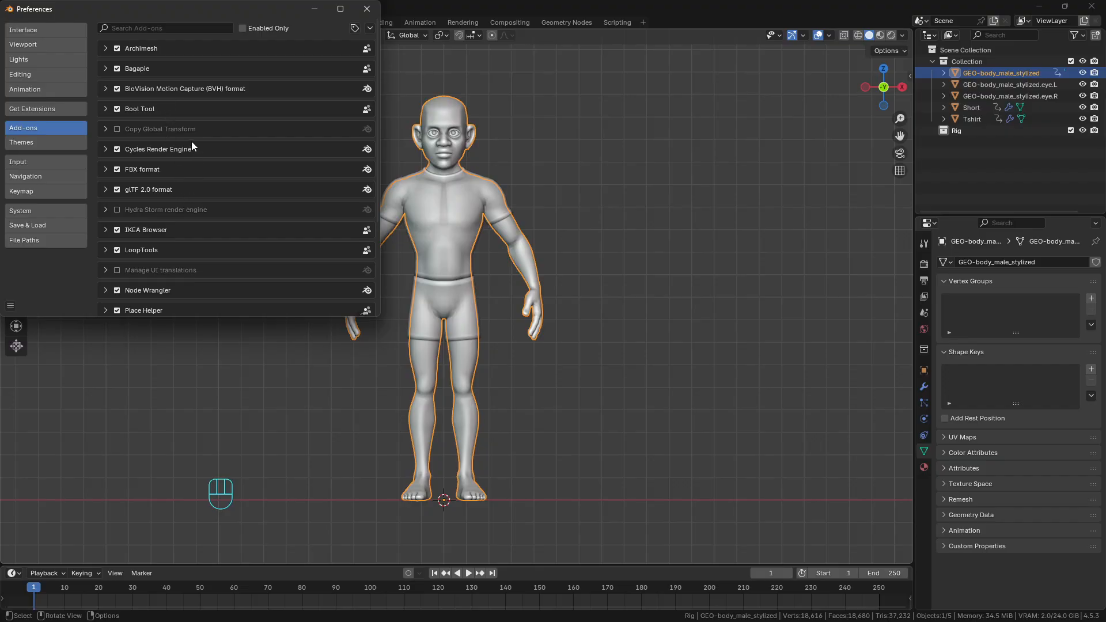
scroll(191, 140, "down", 5)
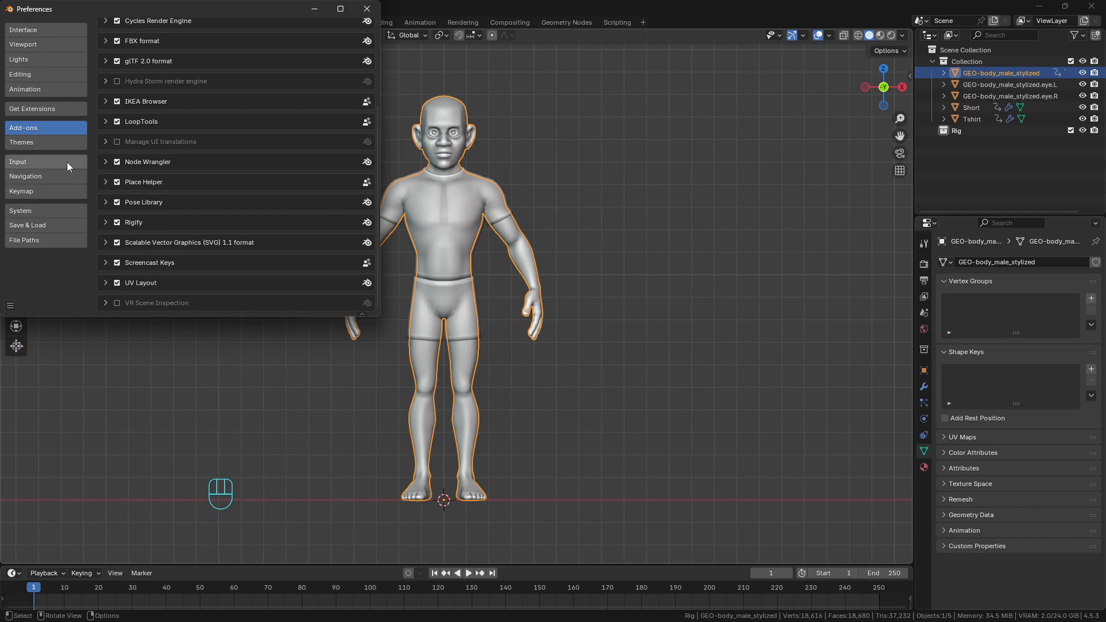
left_click(41, 109)
scroll(258, 75, "up", 5)
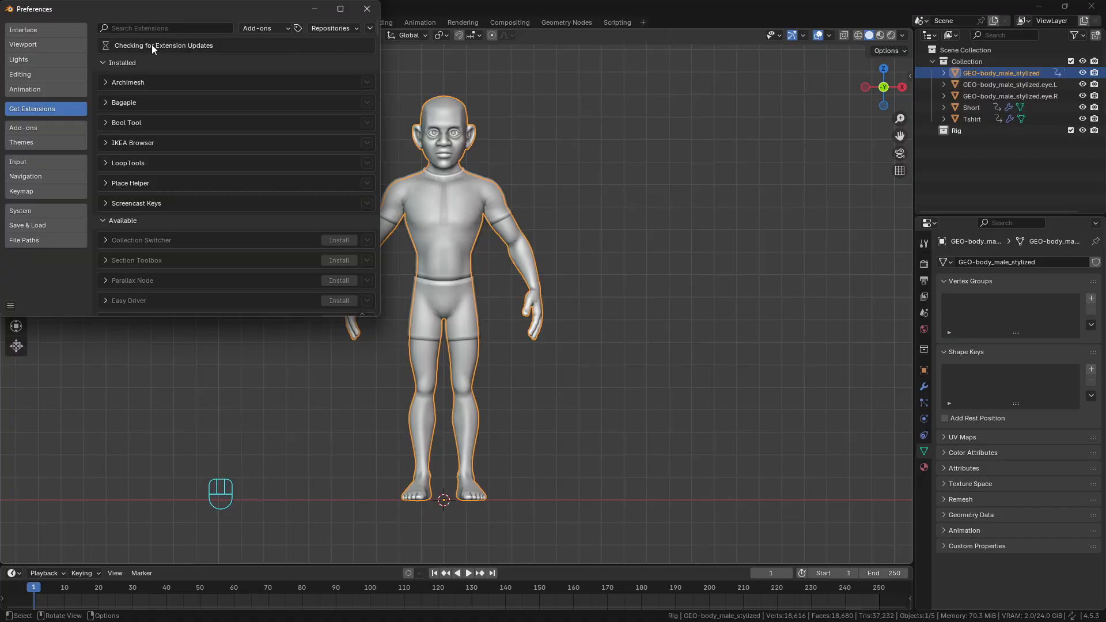
left_click(53, 128)
scroll(192, 247, "down", 5)
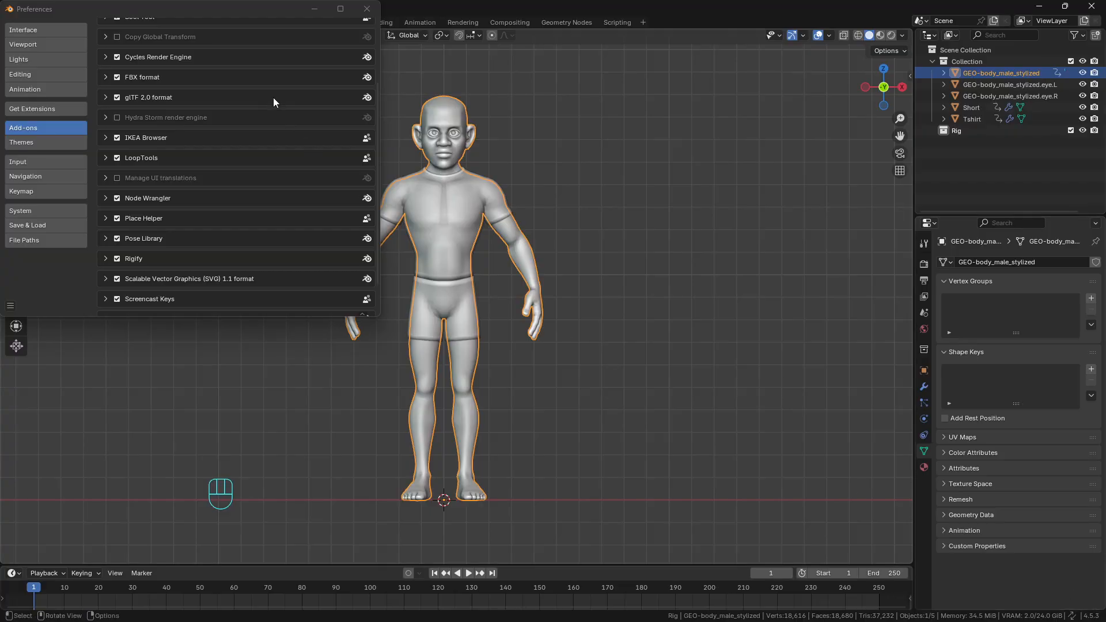
left_click(366, 8)
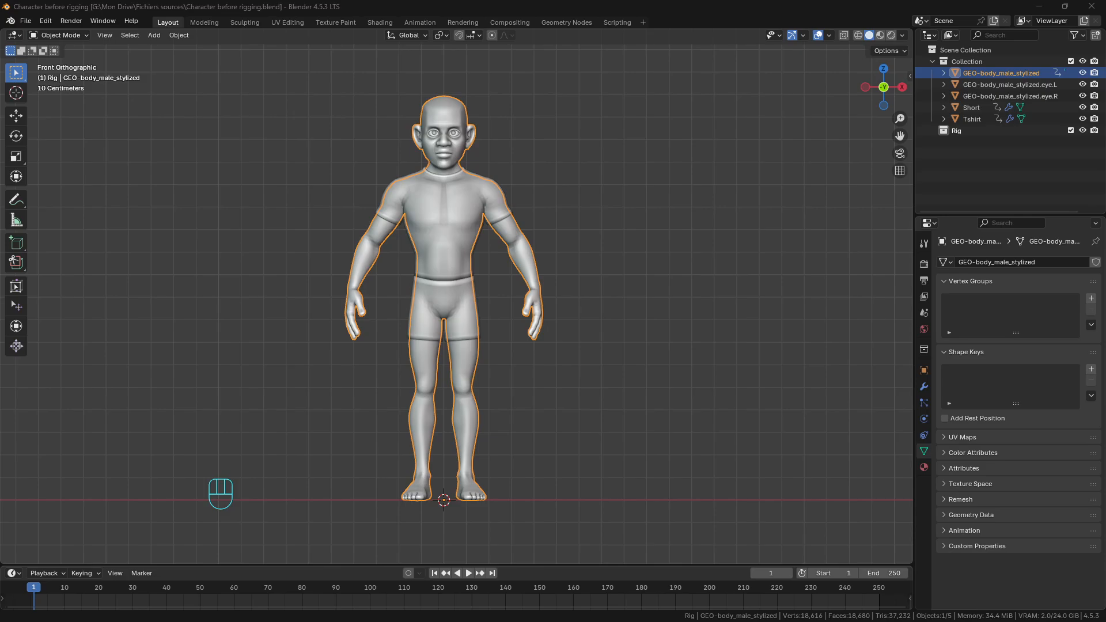
Step: Select the T-shirt and the shorts in turn to examine the character's separate clothing objects
left_click_drag(1105, 270, 341, 2)
left_click(457, 194)
left_click(459, 304)
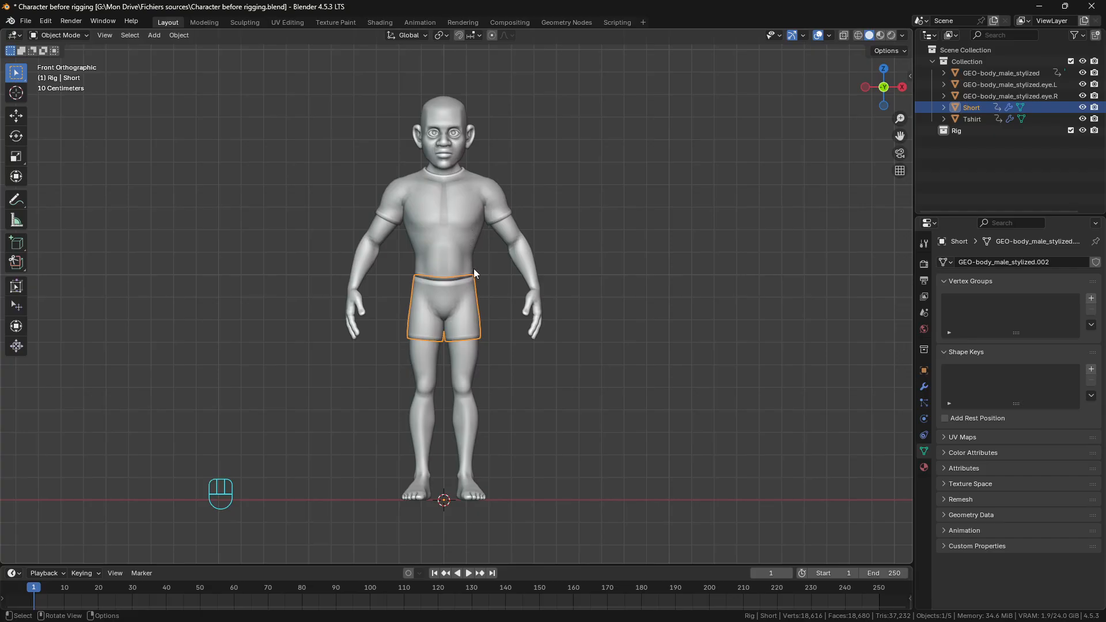
Step: Annotate the character's left leg from knee to ankle and the foot's direction on its sole, and undo the annotations
scroll(491, 368, "up", 2)
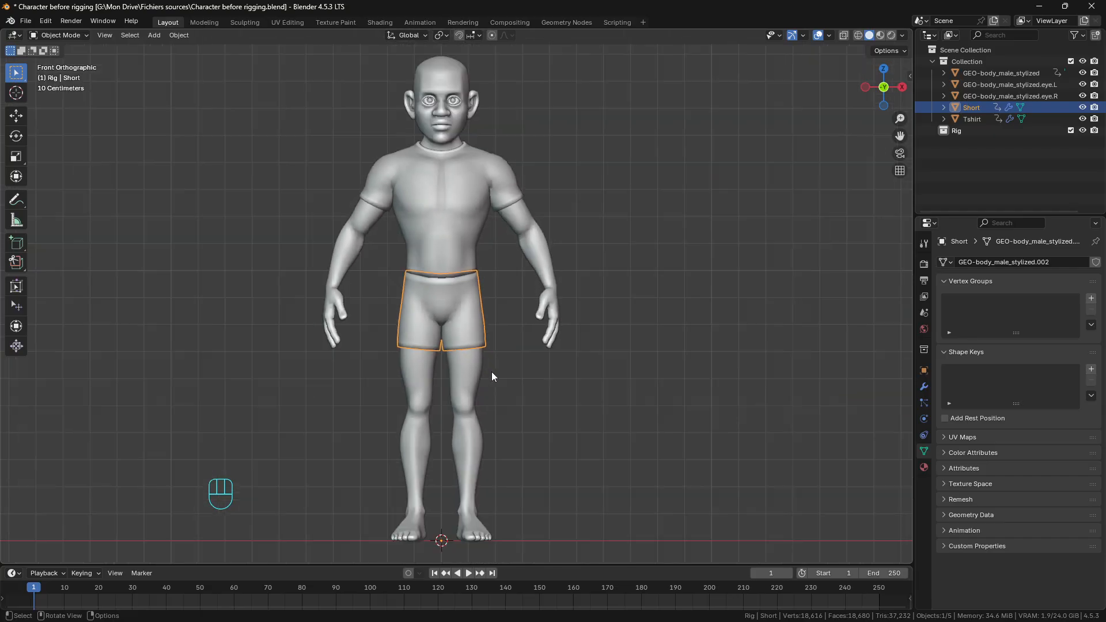
middle_click_drag(496, 382, 492, 275, "shift")
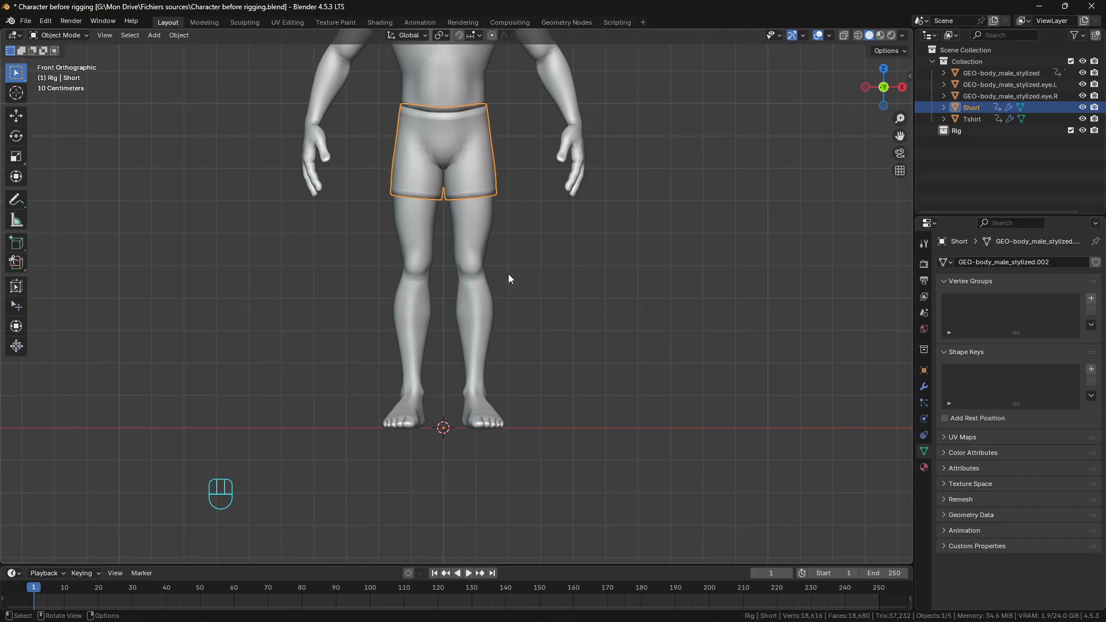
scroll(513, 285, "up", 2)
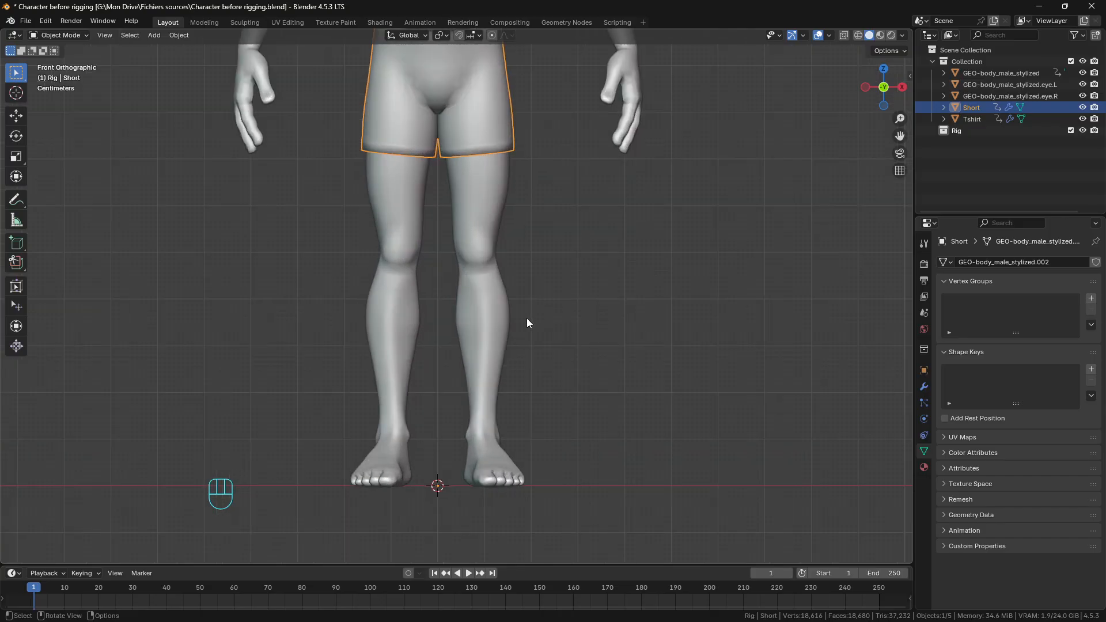
middle_click_drag(527, 318, 526, 254, "shift")
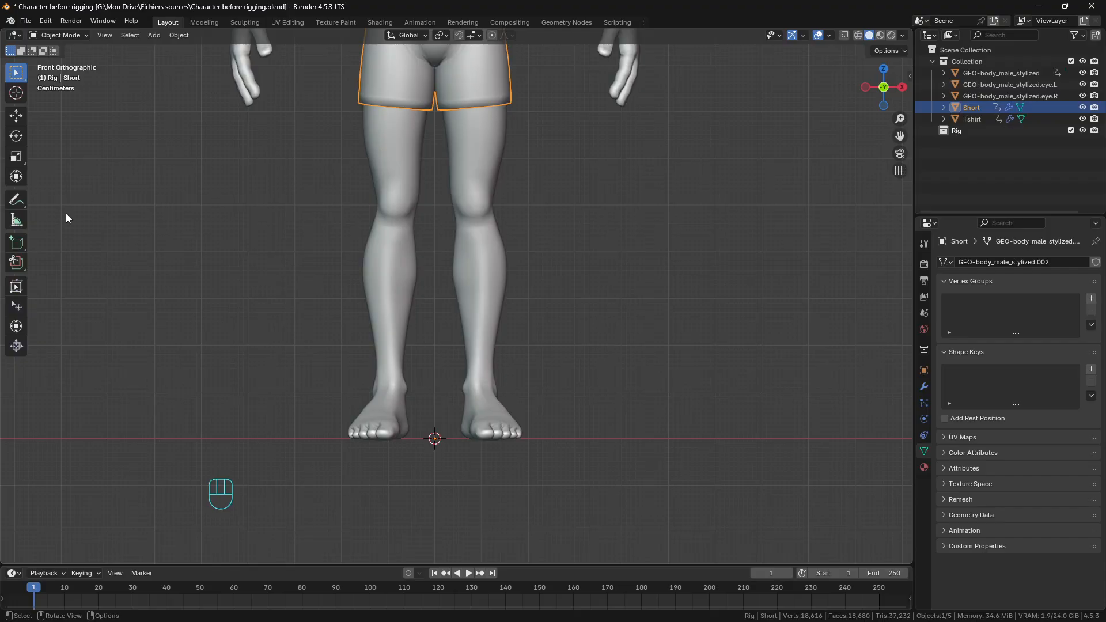
left_click(17, 199)
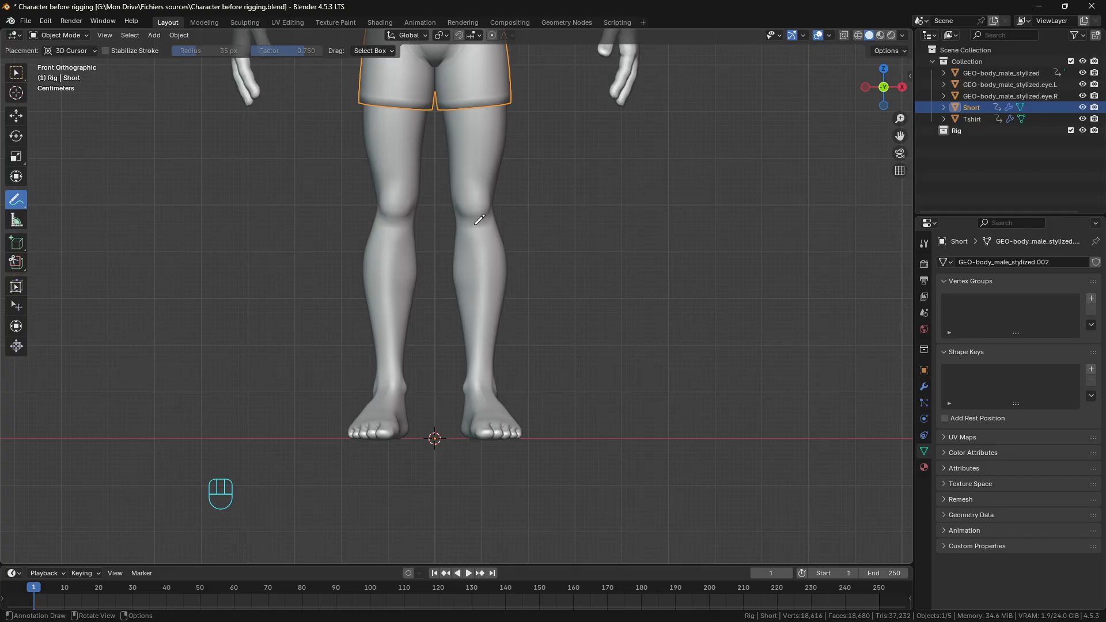
left_click_drag(472, 208, 477, 389)
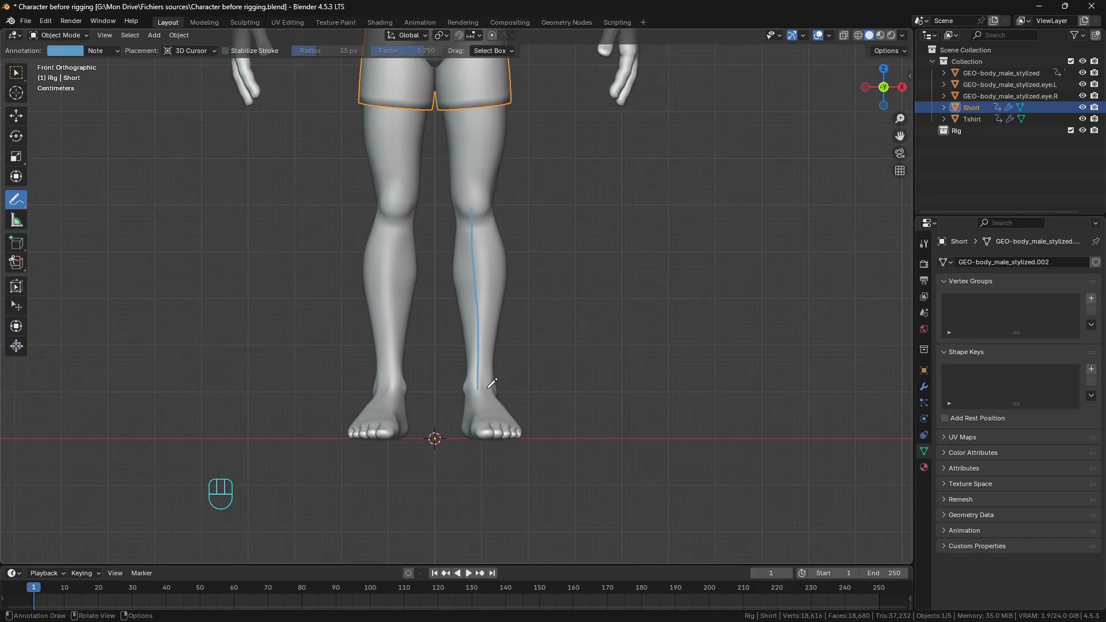
middle_click_drag(492, 380, 501, 244)
mouse_move(483, 306)
left_mouse_down()
mouse_move(492, 217)
mouse_move(499, 229)
left_mouse_up()
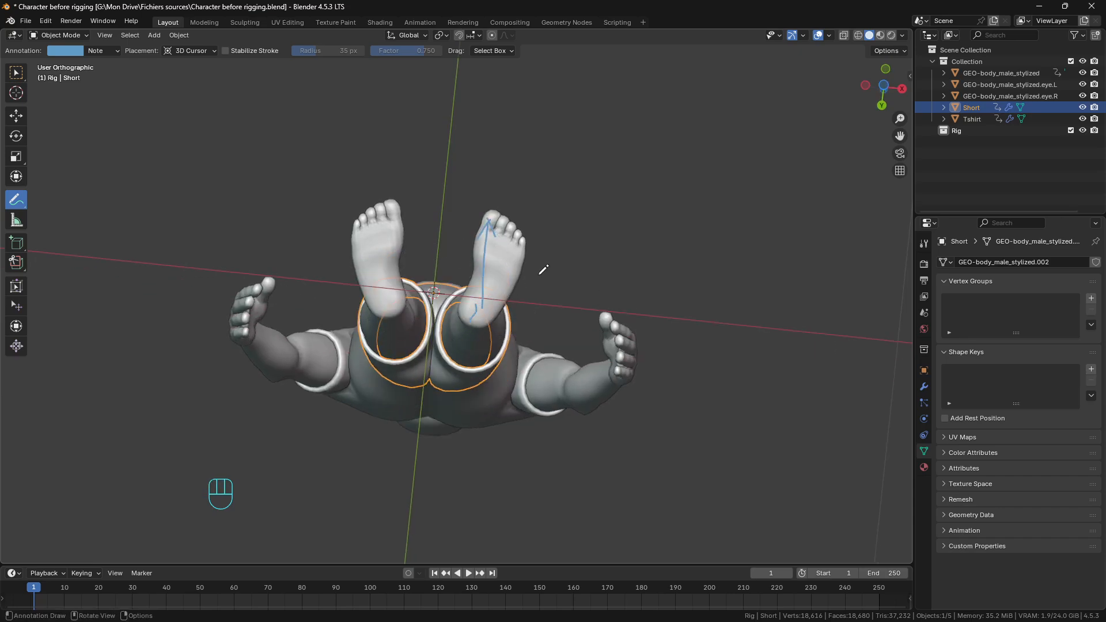
mouse_move(487, 286)
left_mouse_down()
mouse_move(522, 232)
mouse_move(503, 269)
mouse_move(495, 201)
mouse_move(505, 180)
left_mouse_up()
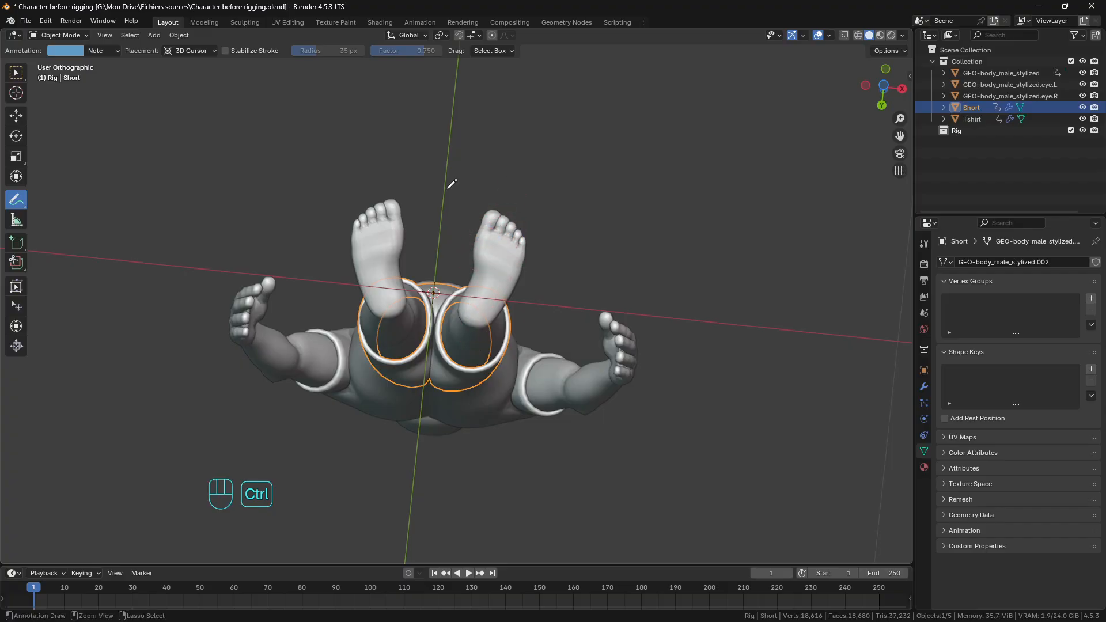
left_click(19, 75)
Step: Open the male body mesh in Edit Mode in front orthographic view and replace the existing foot selection with a single vertex
middle_click_drag(281, 195, 471, 312)
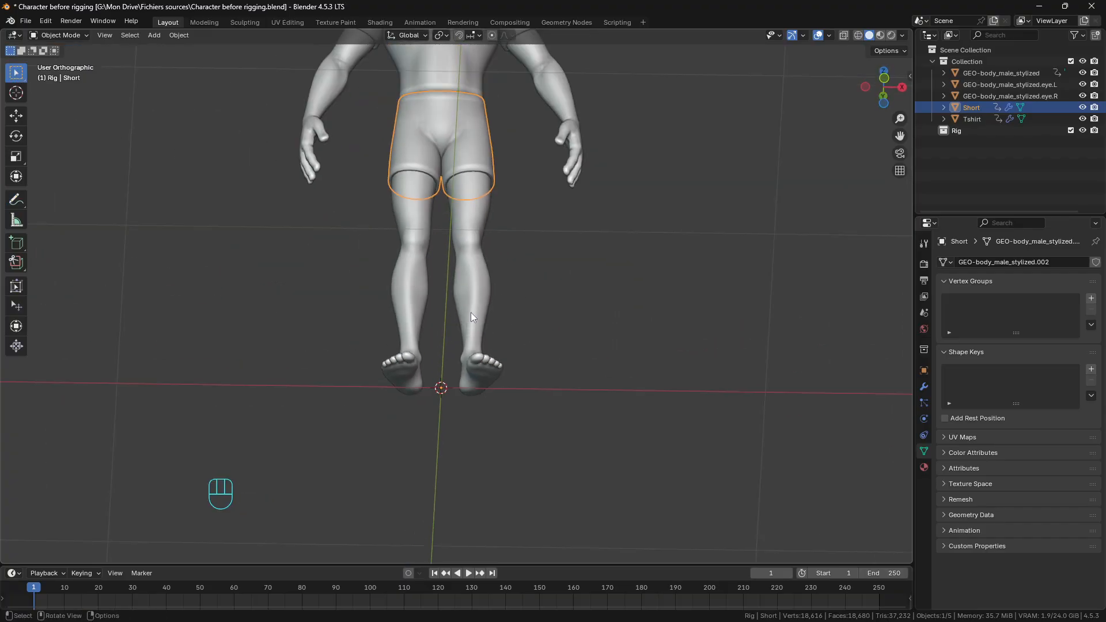
key("KP_1")
scroll(506, 331, "up", 3)
scroll(530, 348, "down", 4)
left_click(478, 276)
scroll(569, 285, "up", 3)
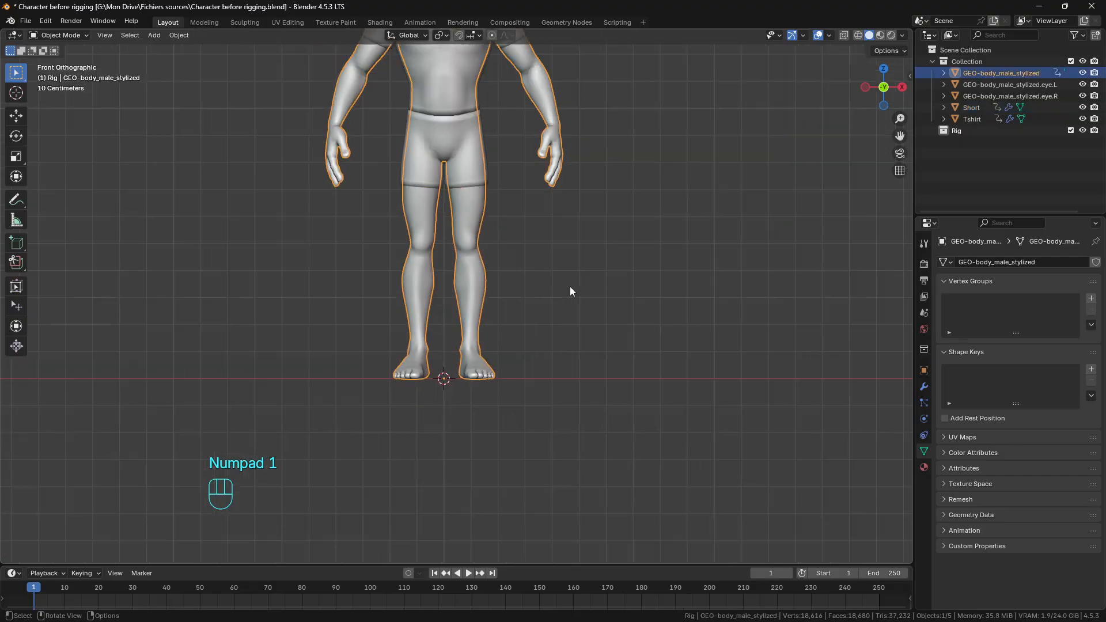
key("Tab")
scroll(569, 375, "up", 4)
scroll(547, 406, "down", 3)
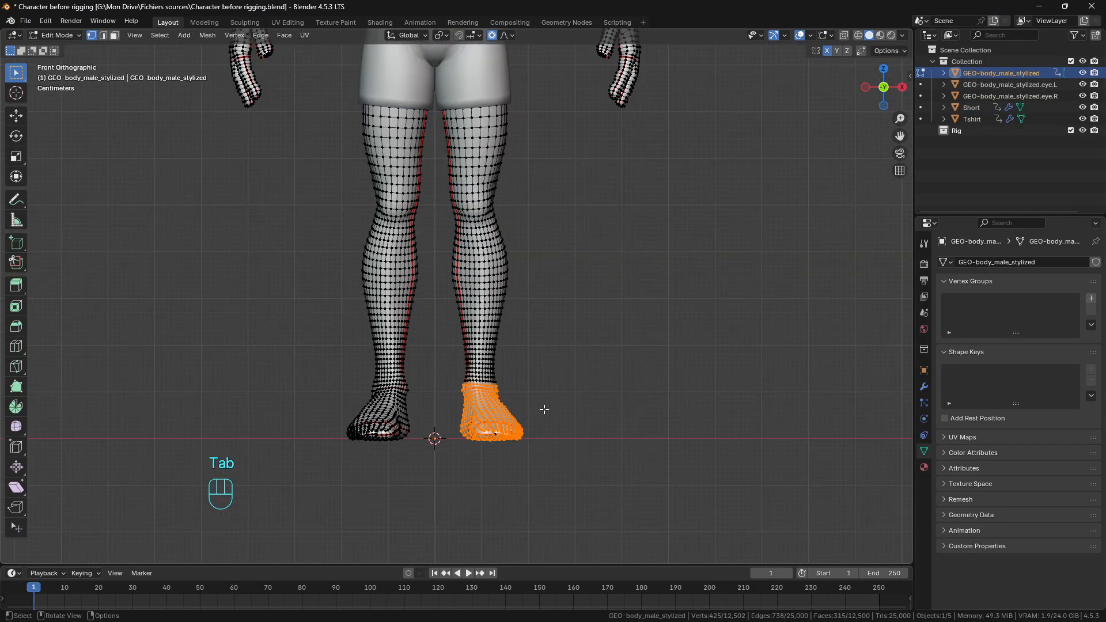
left_click(492, 434)
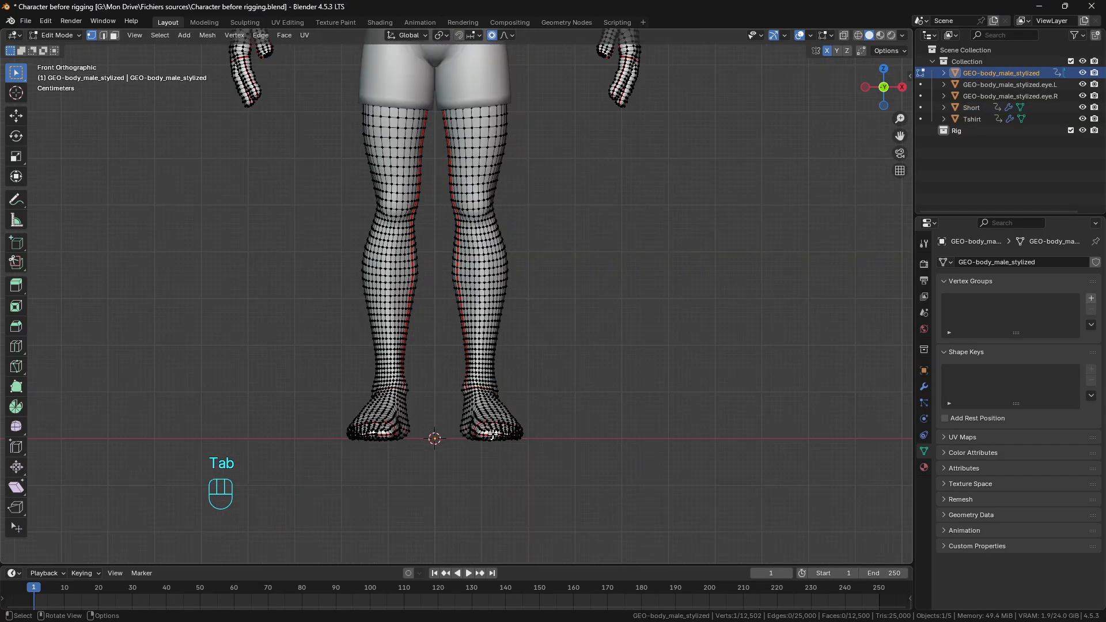
Step: In wireframe with proportional editing on, select the character's whole left foot and rotate it about -9.76° around global Z
left_click(491, 36)
scroll(539, 449, "up", 2)
middle_click_drag(540, 448, 536, 397, "shift")
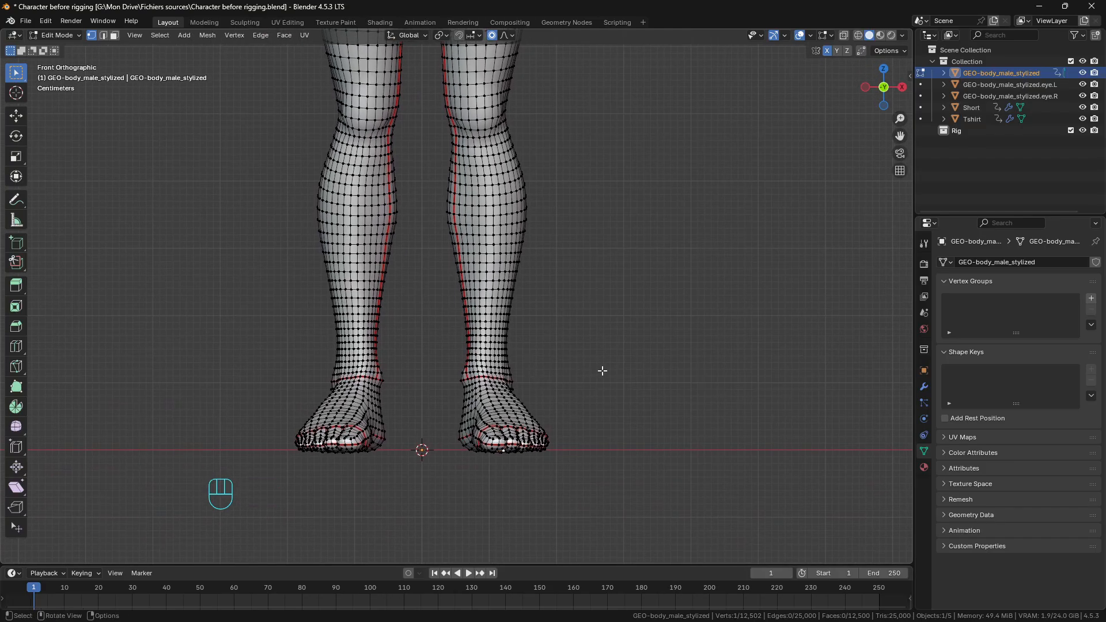
key("z")
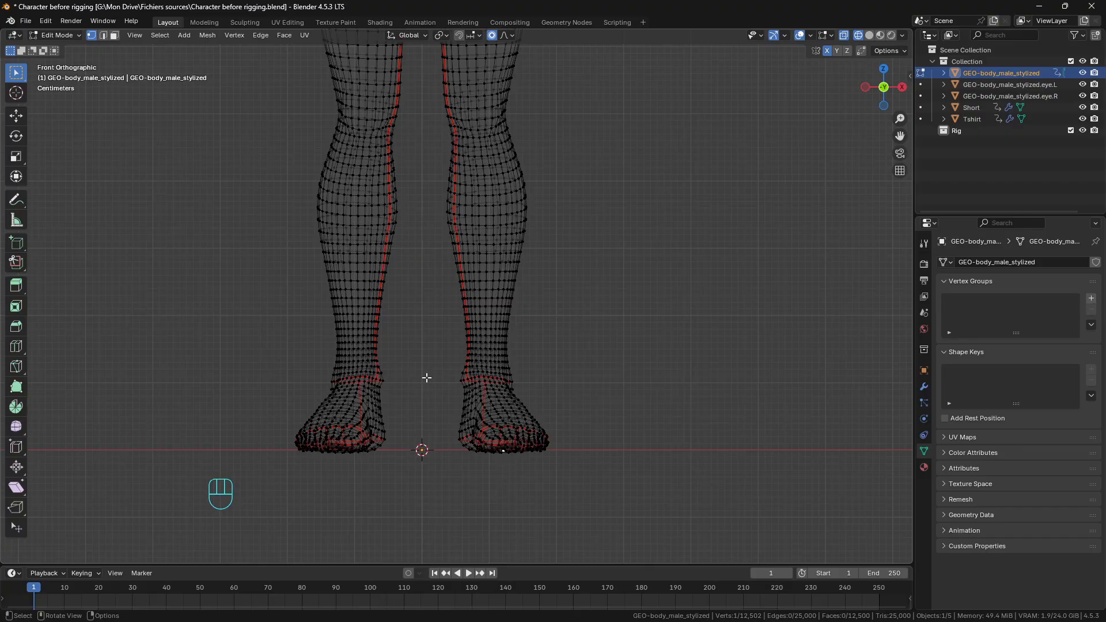
left_click_drag(452, 365, 563, 470)
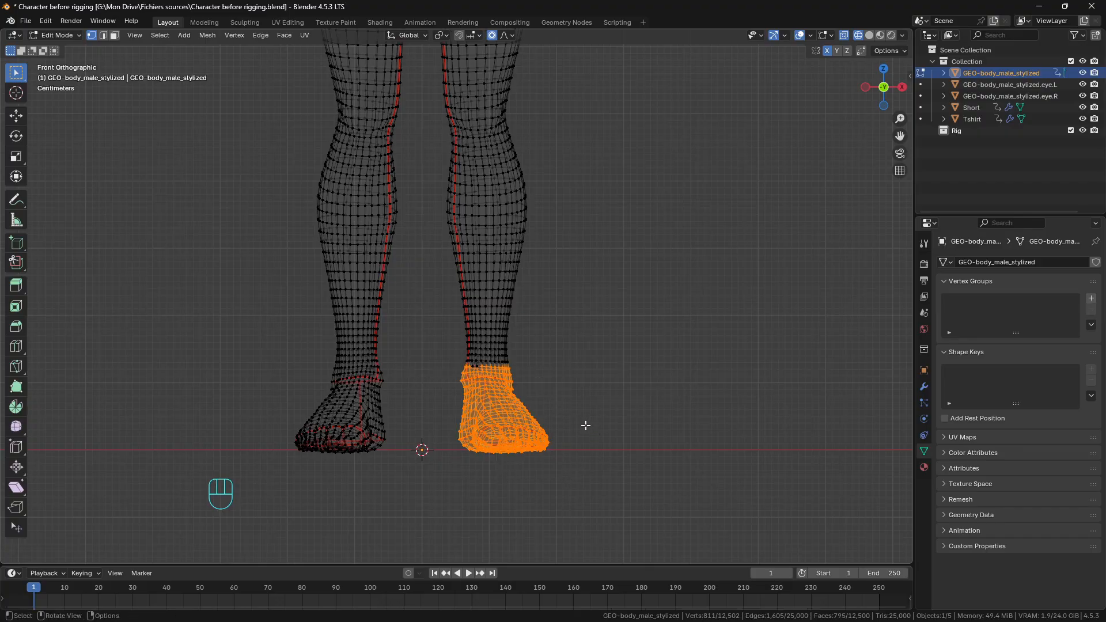
key("r")
key("z")
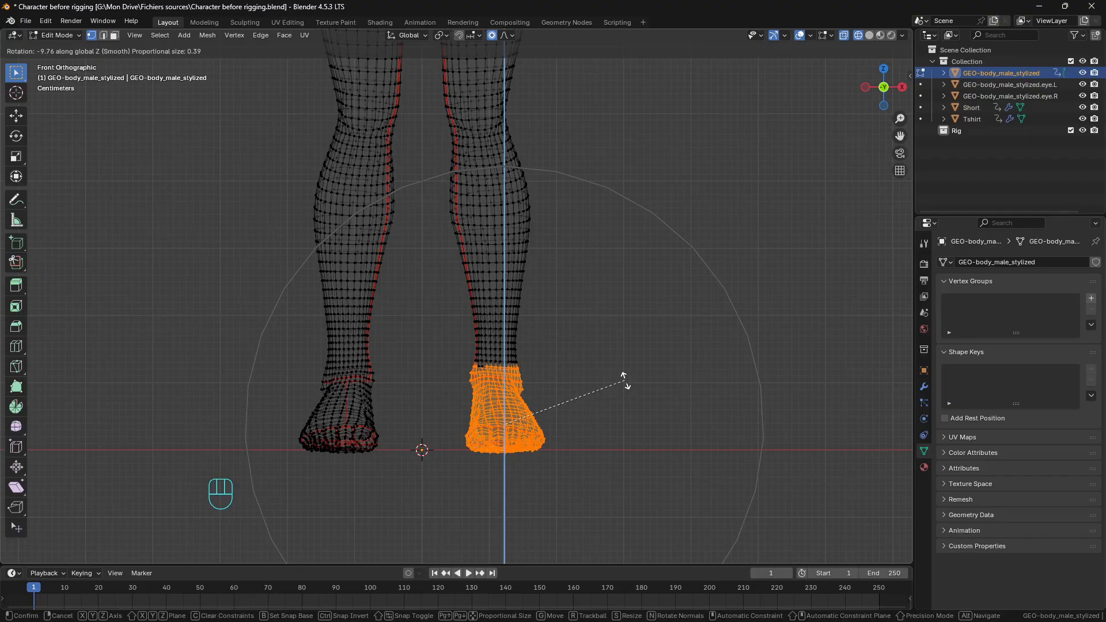
left_click(623, 380)
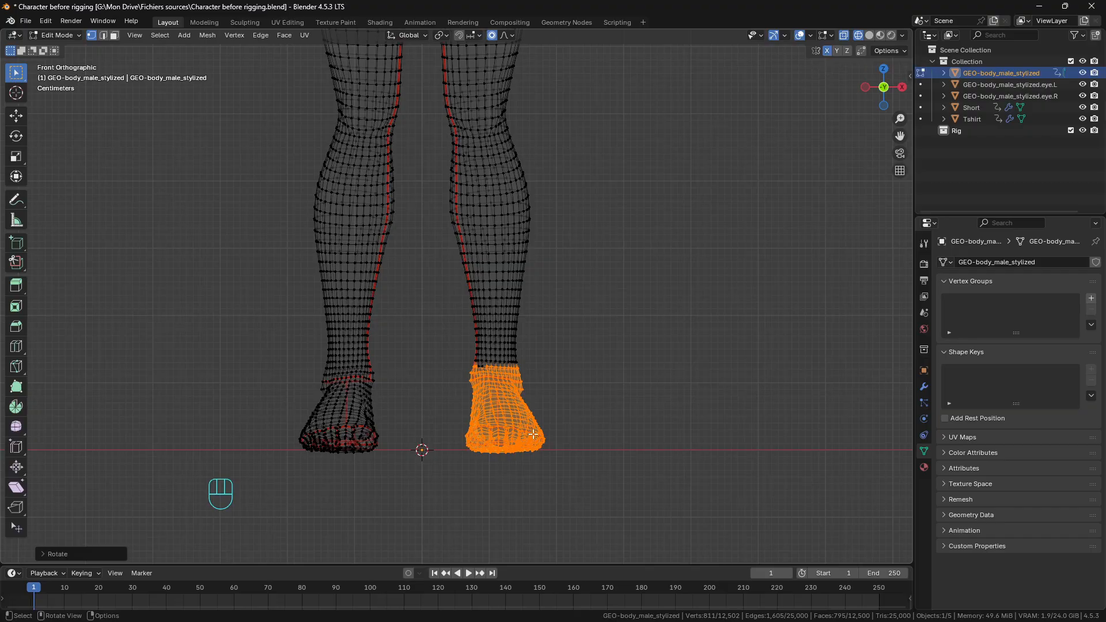
Step: Move the selected foot inward along X by about -0.021 m and by a further -0.005 m
key("g")
key("x")
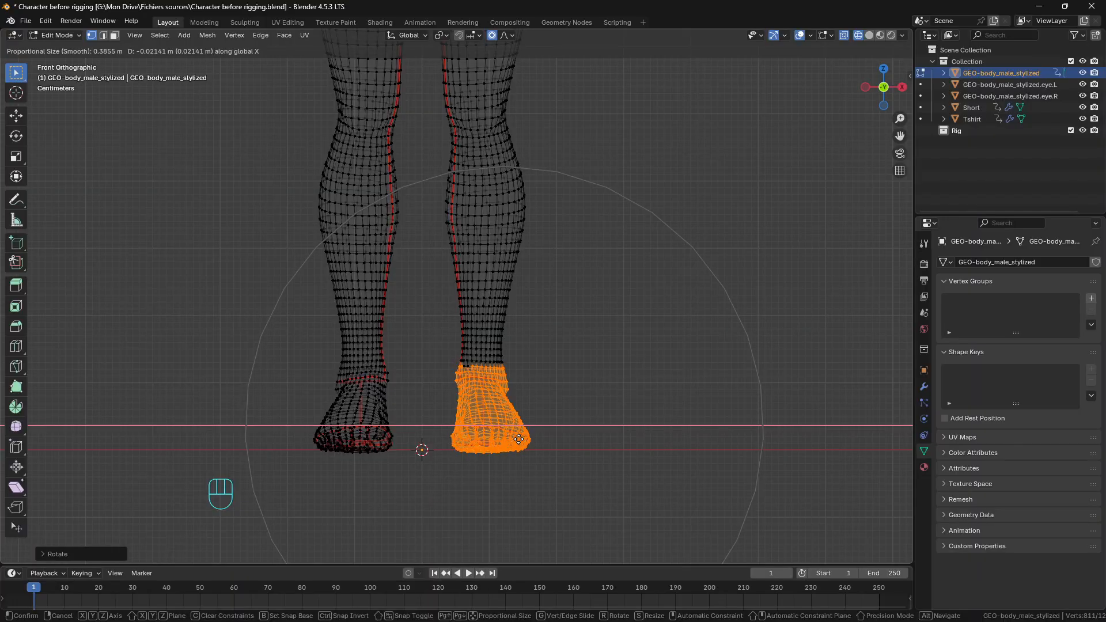
left_click(519, 439)
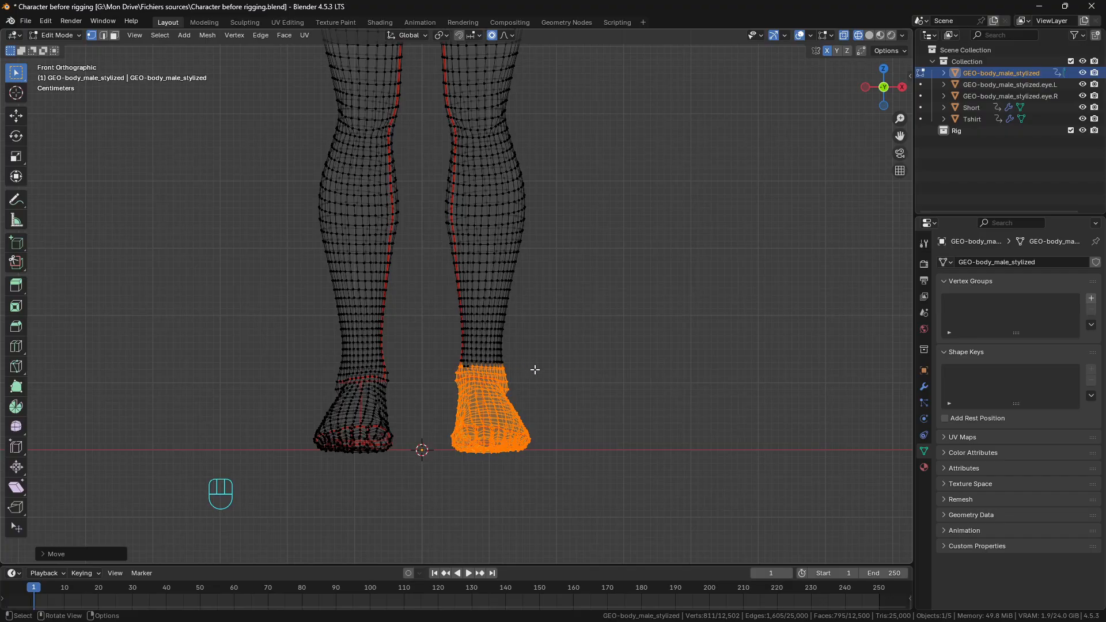
key("g")
key("x")
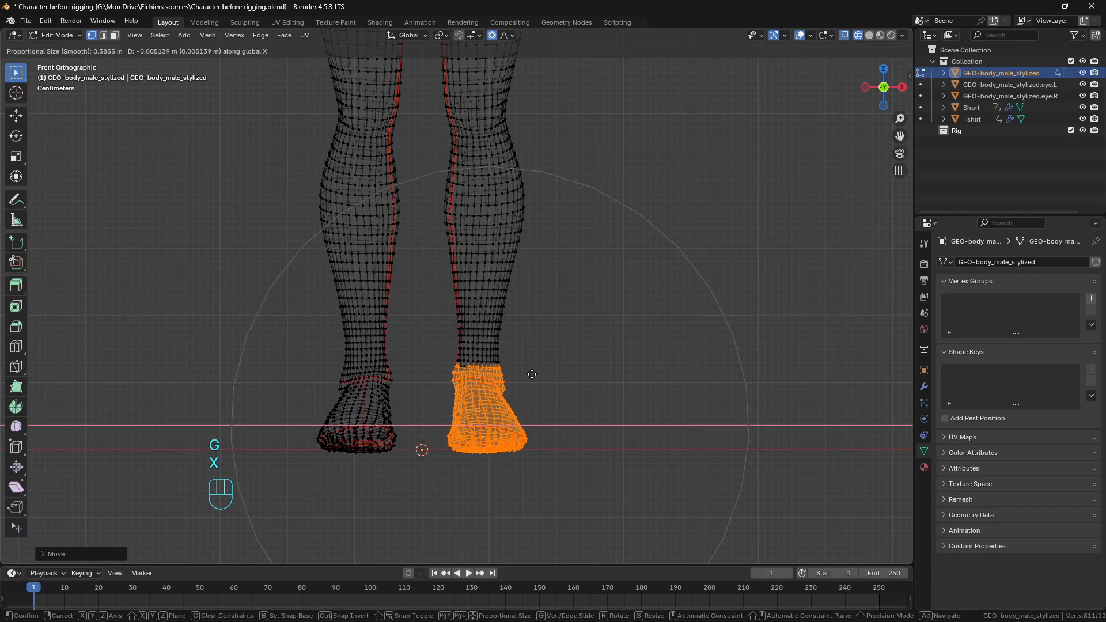
left_click(530, 375)
Step: Return the body to Object Mode and show the whole character in solid shading
scroll(501, 339, "down", 3)
middle_click_drag(481, 301, 463, 227)
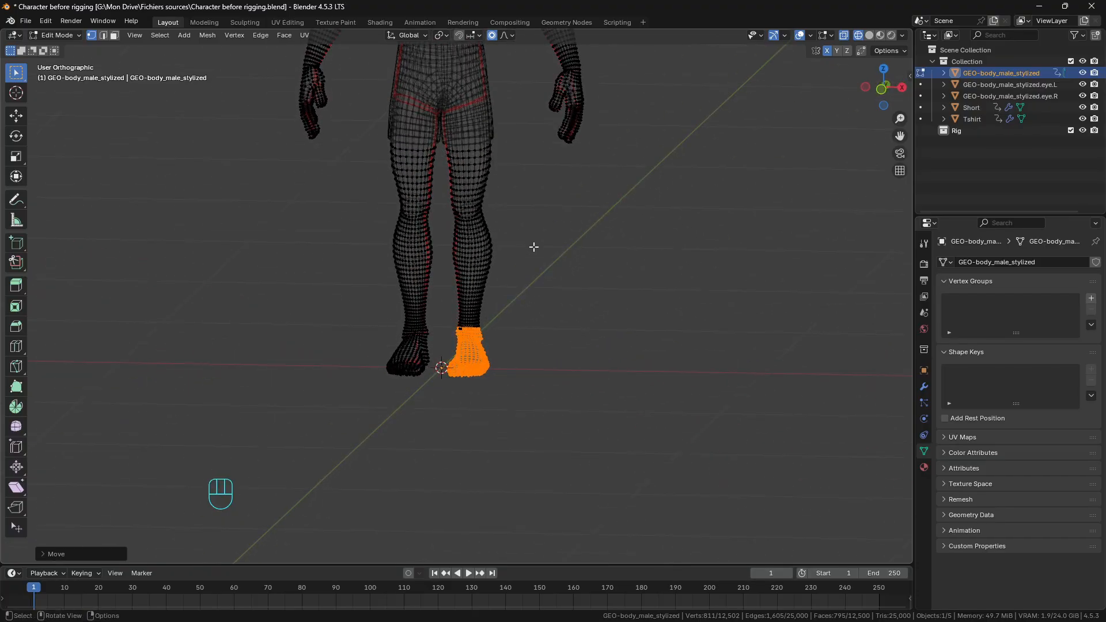
key("Tab")
scroll(532, 245, "down", 3)
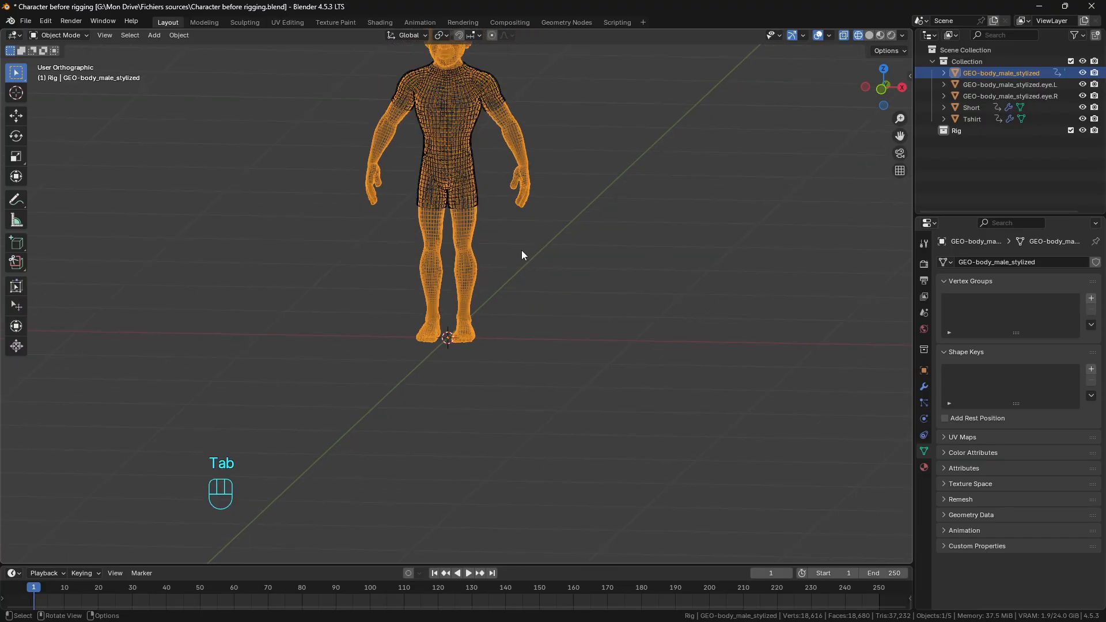
middle_click_drag(492, 251, 513, 289, "shift")
scroll(490, 335, "up", 3)
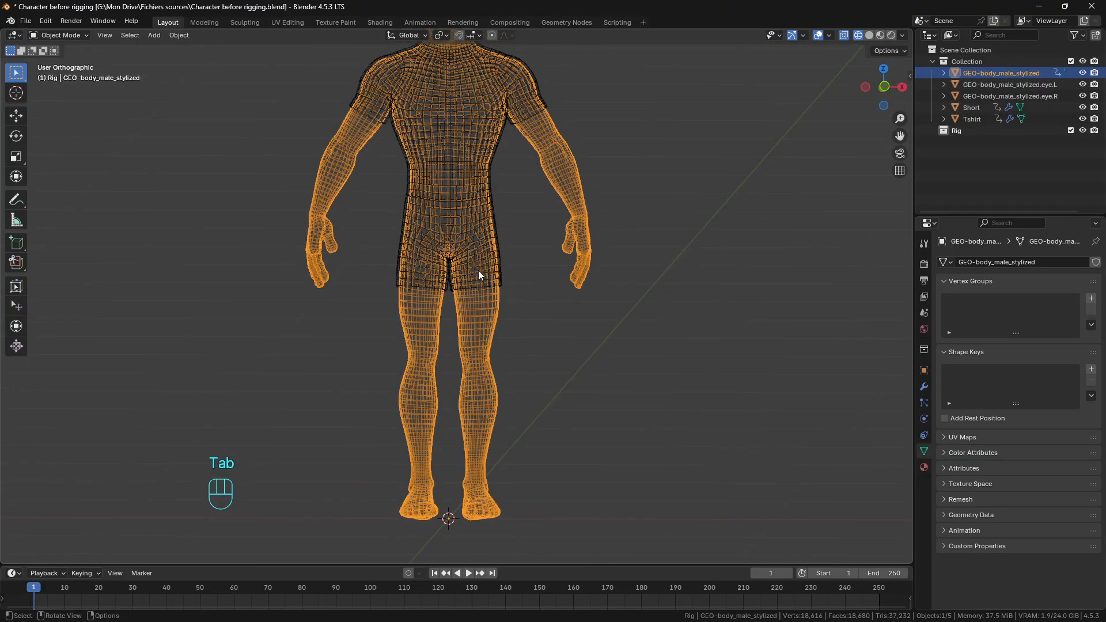
key("z")
scroll(599, 257, "down", 3)
middle_click_drag(550, 250, 549, 280, "shift")
middle_click_drag(542, 290, 518, 295)
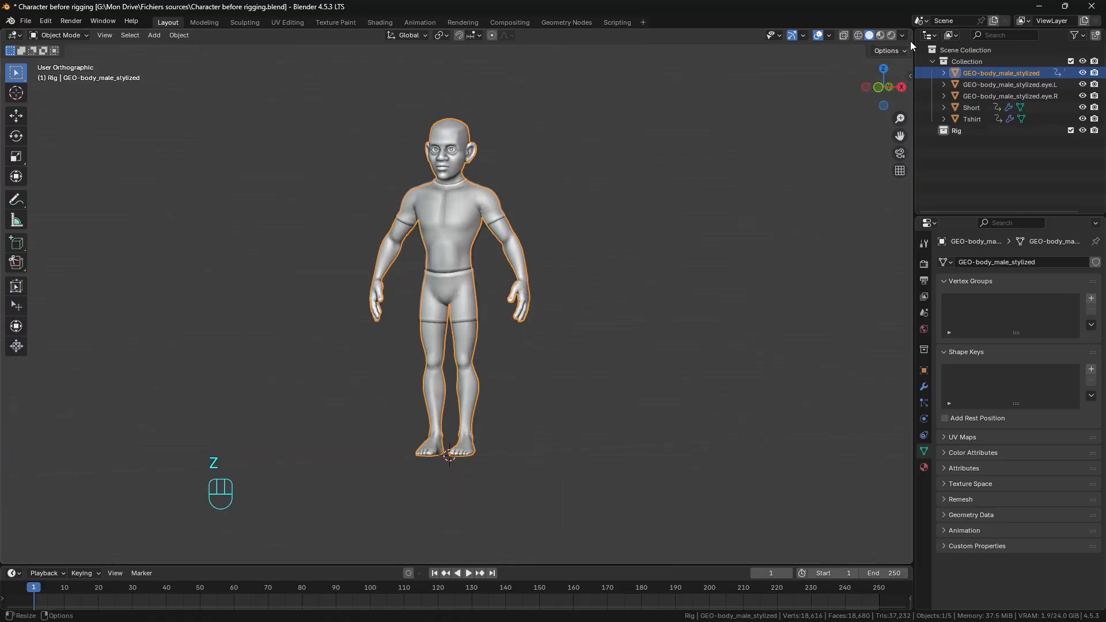
Step: Turn the viewport's cavity shading off and back on to compare its effect
left_click(902, 35)
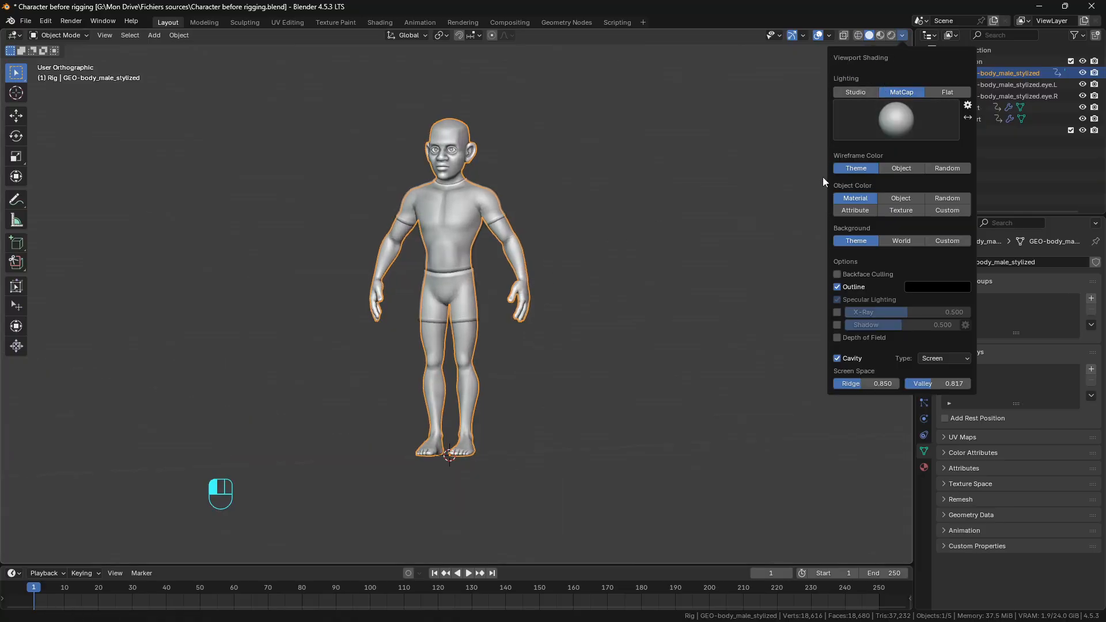
left_click(903, 37)
left_click(836, 357)
left_click(836, 358)
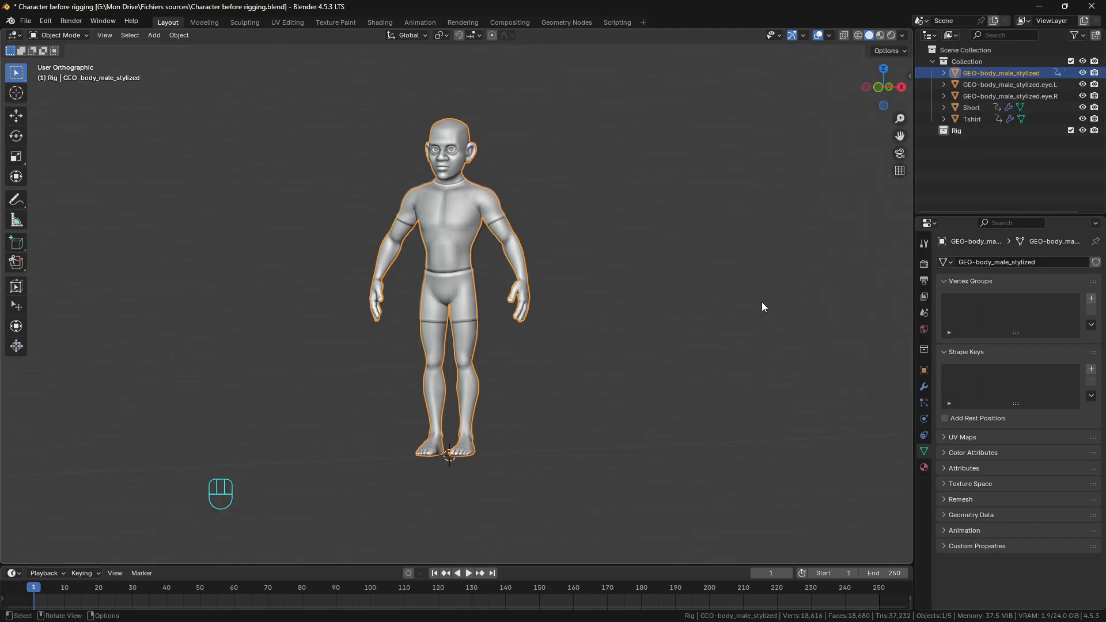
Step: Set the viewport's object color to Random and select the shorts
left_click(902, 35)
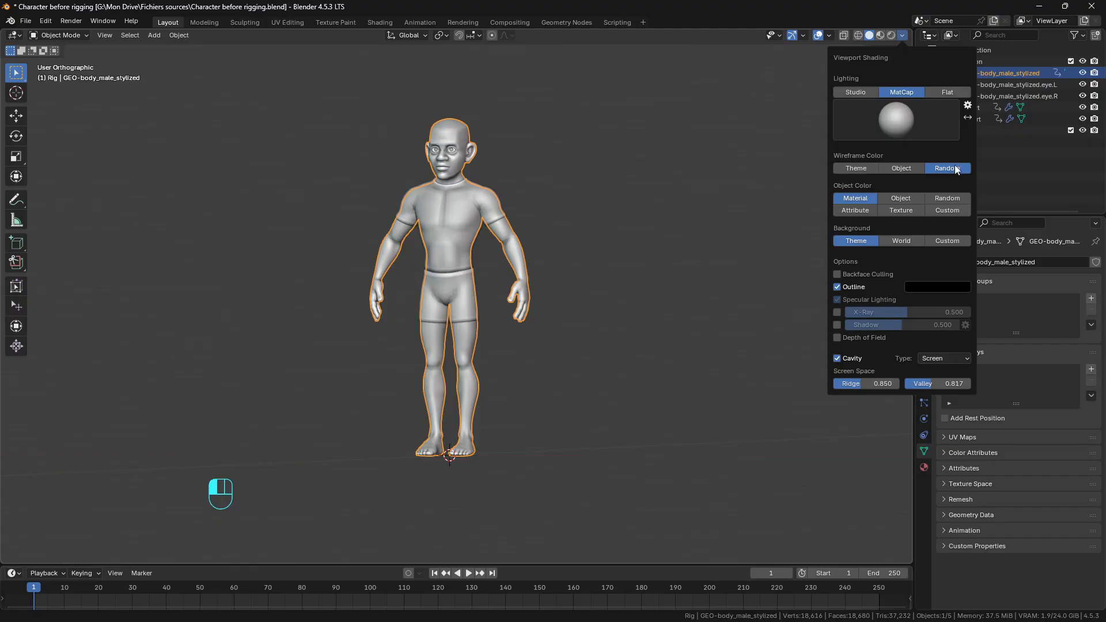
left_click(947, 198)
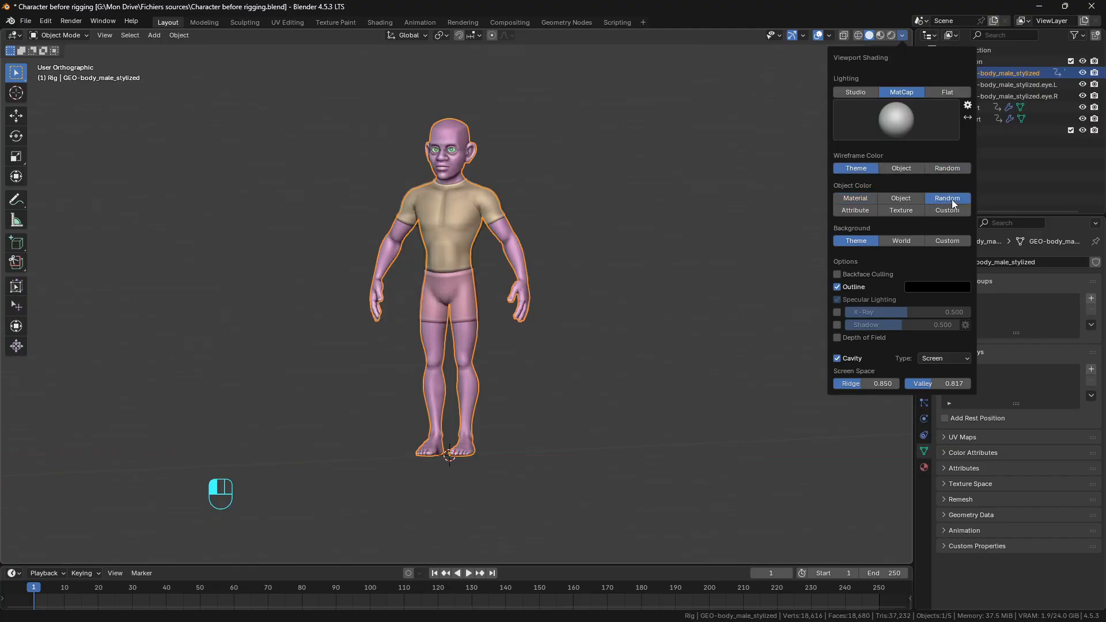
scroll(472, 253, "up", 2)
scroll(470, 237, "up", 1)
left_click(485, 282)
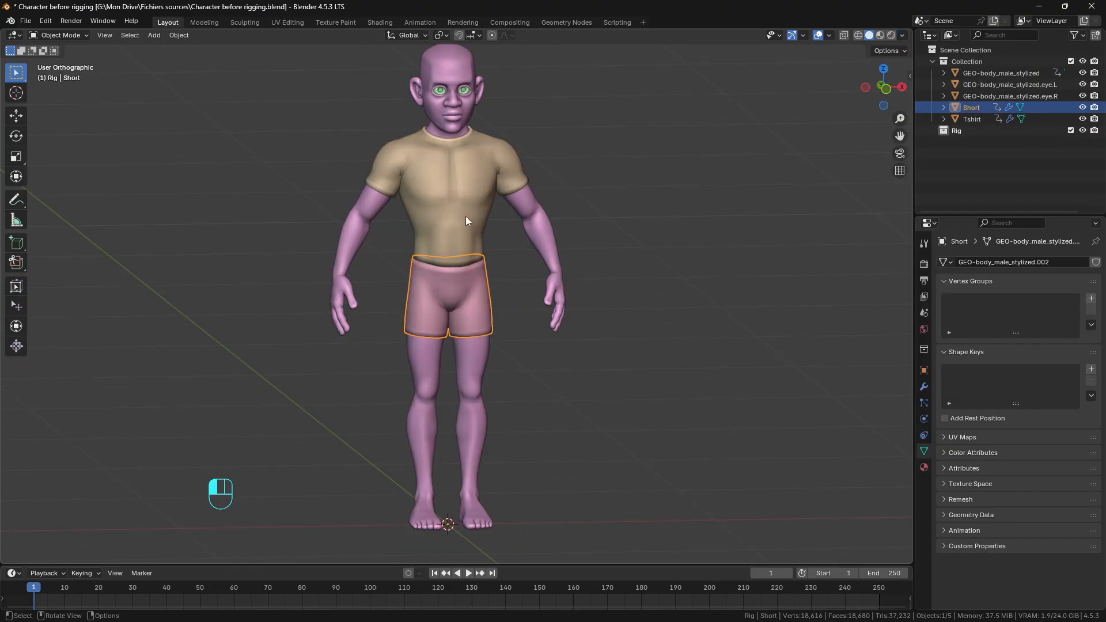
Step: Select the T-shirt, the body and each eye in turn to examine whether they are separate objects
left_click(465, 216)
left_click(468, 93)
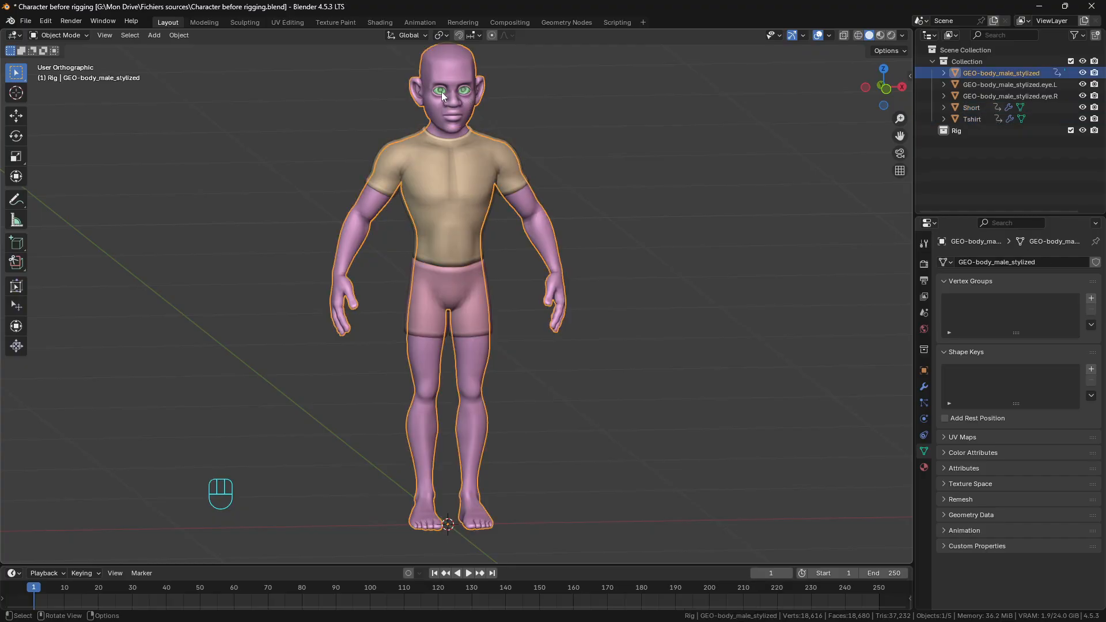
left_click(441, 92)
left_click(464, 89)
left_click(464, 88)
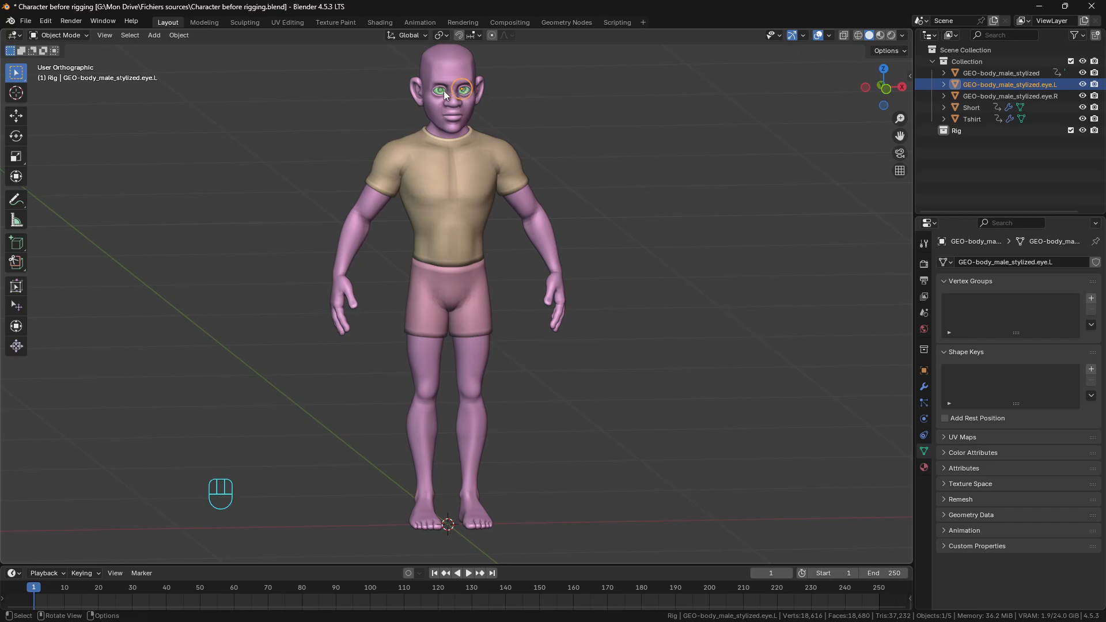
left_click(441, 90)
left_click(441, 90)
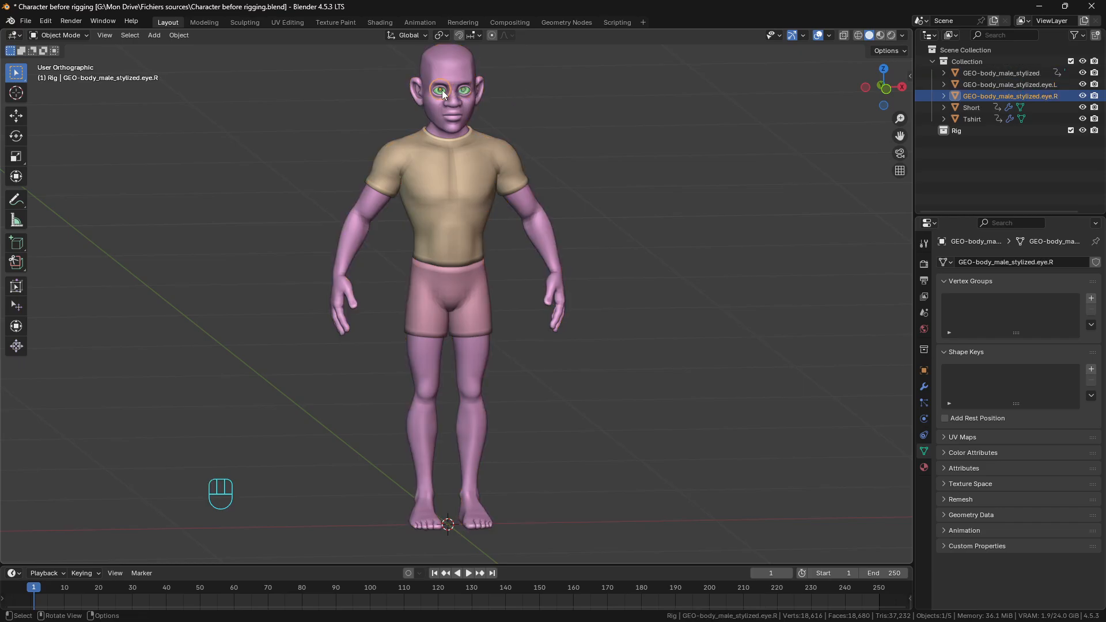
middle_click_drag(441, 90, 511, 337, "shift")
scroll(511, 337, "up", 8)
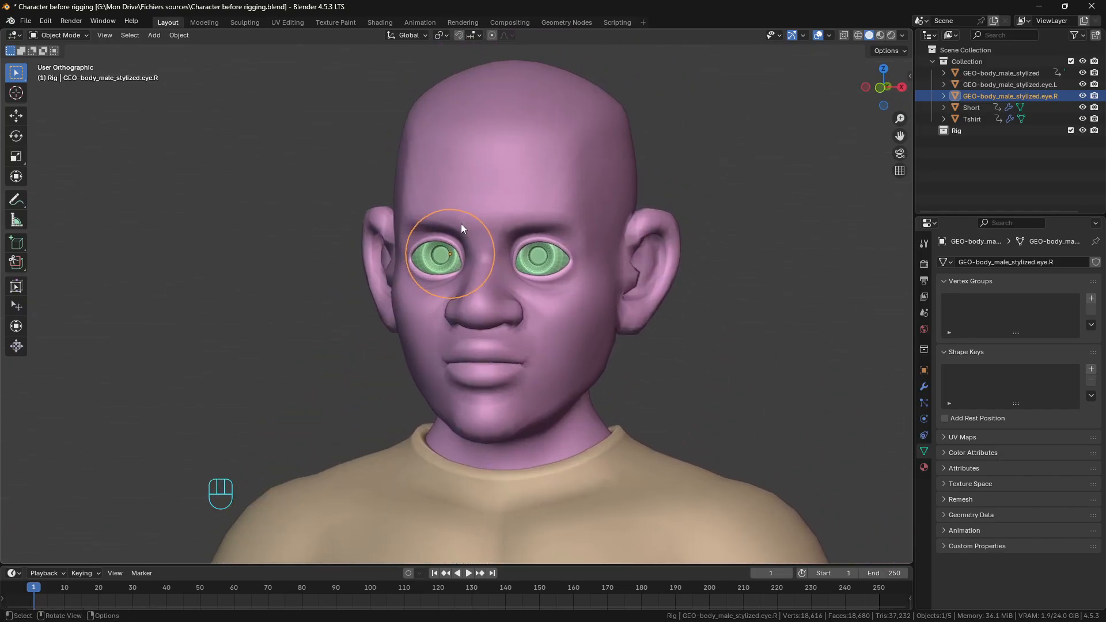
scroll(513, 233, "up", 3)
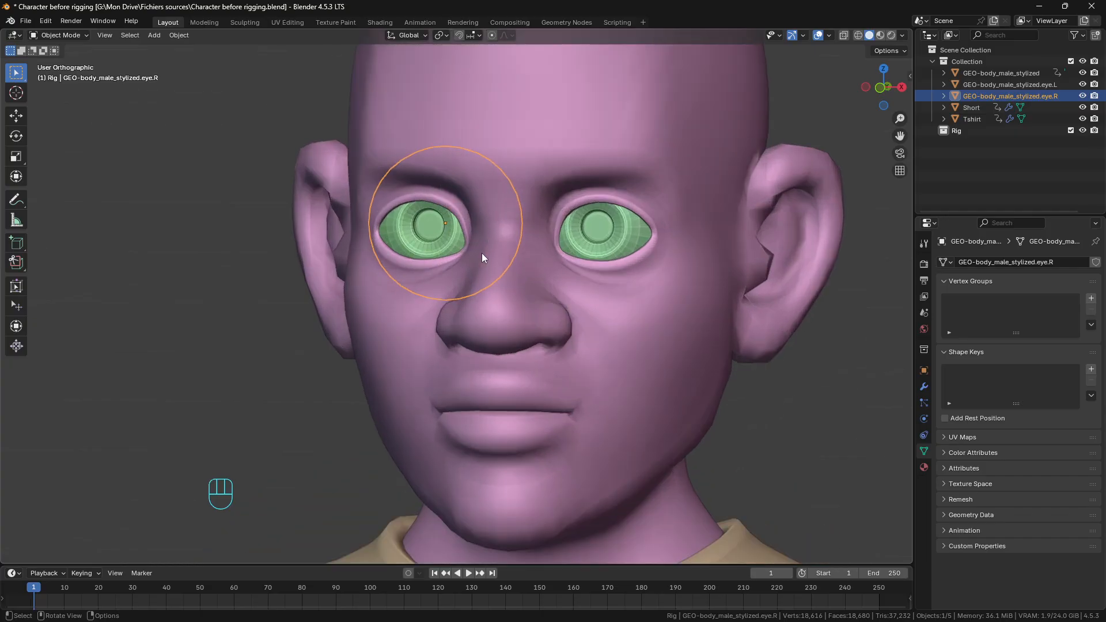
middle_click_drag(482, 257, 434, 213)
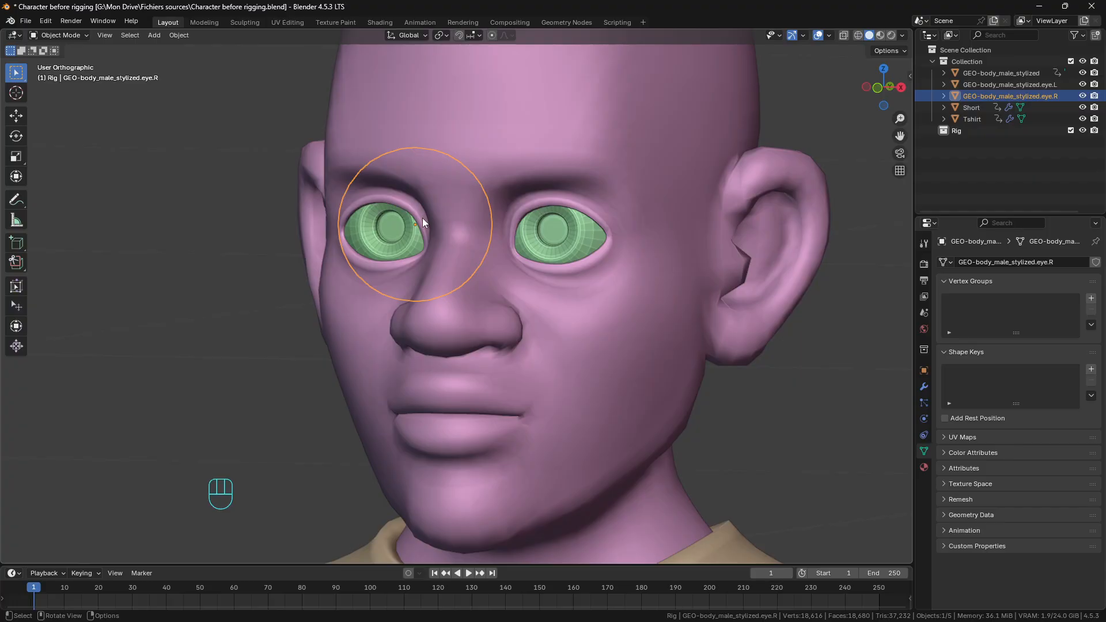
Step: Try rotating the right eye and the left eye about their own origins from the right side view
key("KP_3")
key("r")
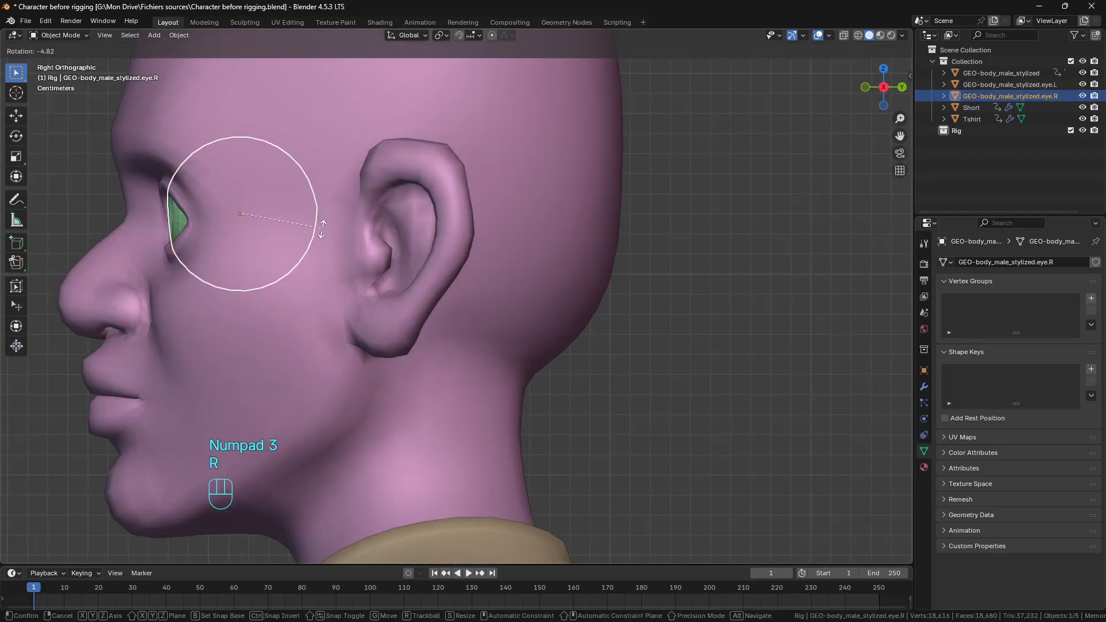
right_click(226, 221)
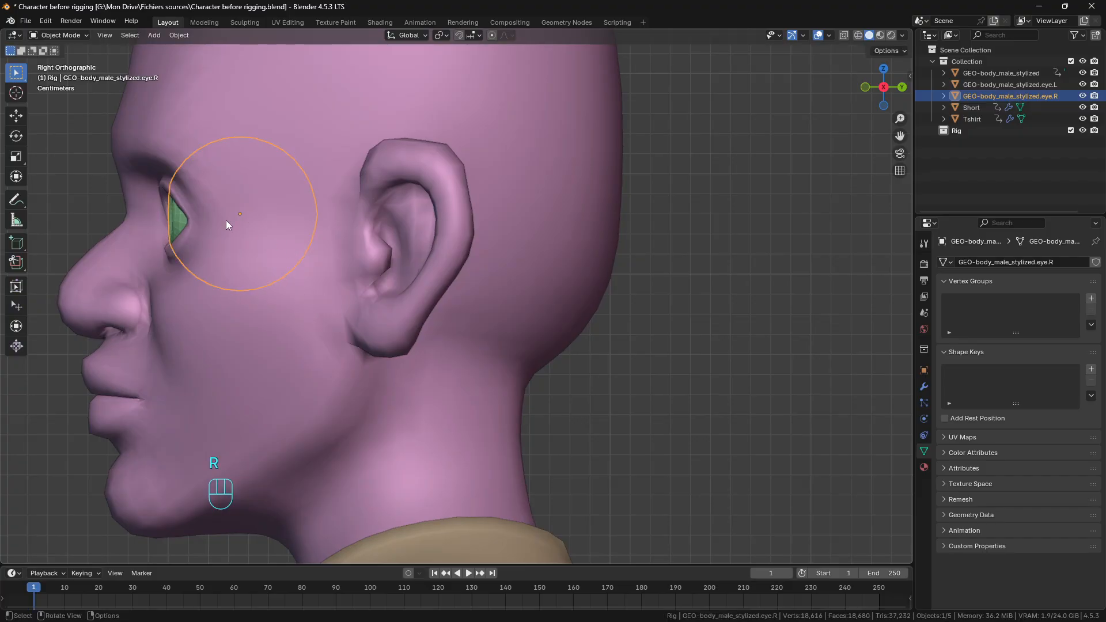
left_click(179, 220)
key("r")
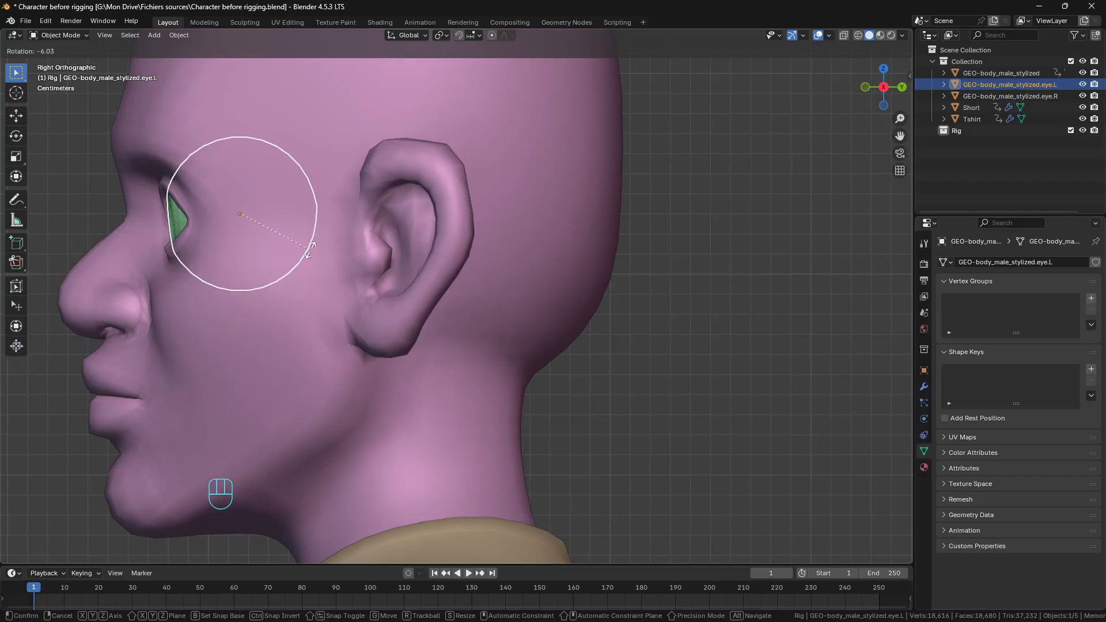
left_click(310, 252)
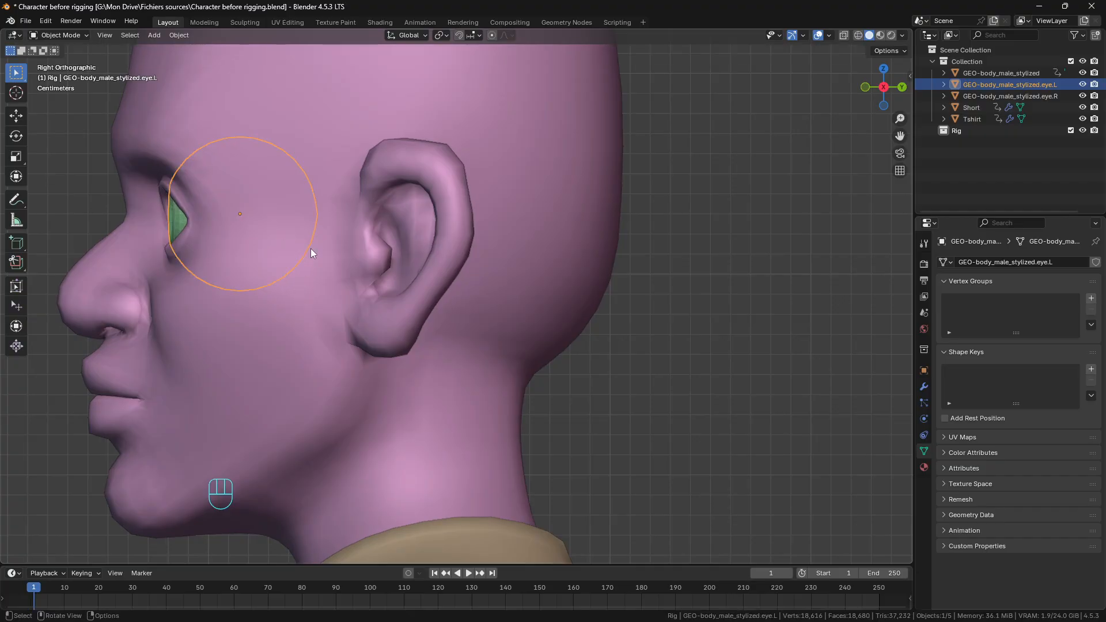
Step: Add a human Rigify meta-rig to the Rig collection
middle_click_drag(126, 249, 447, 272)
scroll(448, 272, "down", 8)
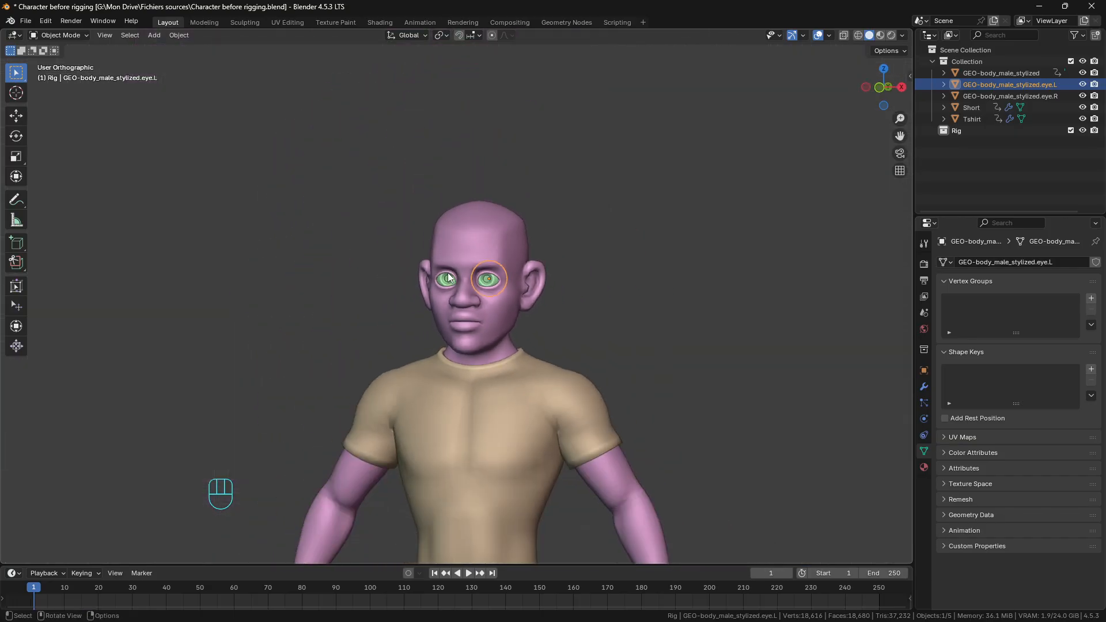
middle_click_drag(455, 282, 512, 313)
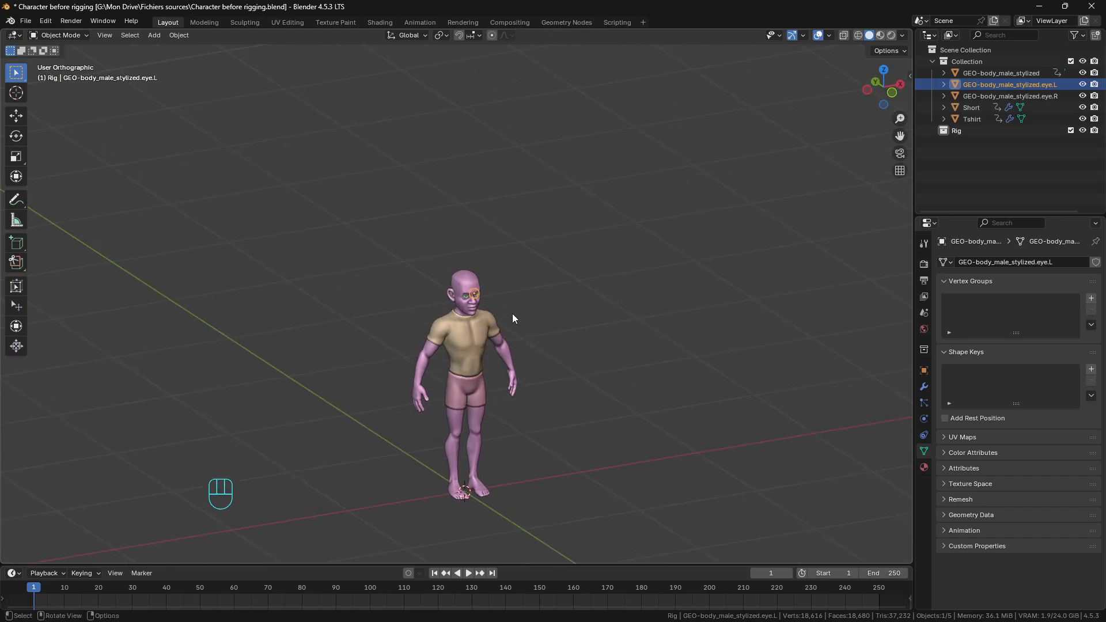
scroll(486, 317, "up", 5)
middle_click_drag(481, 434, 465, 295, "shift")
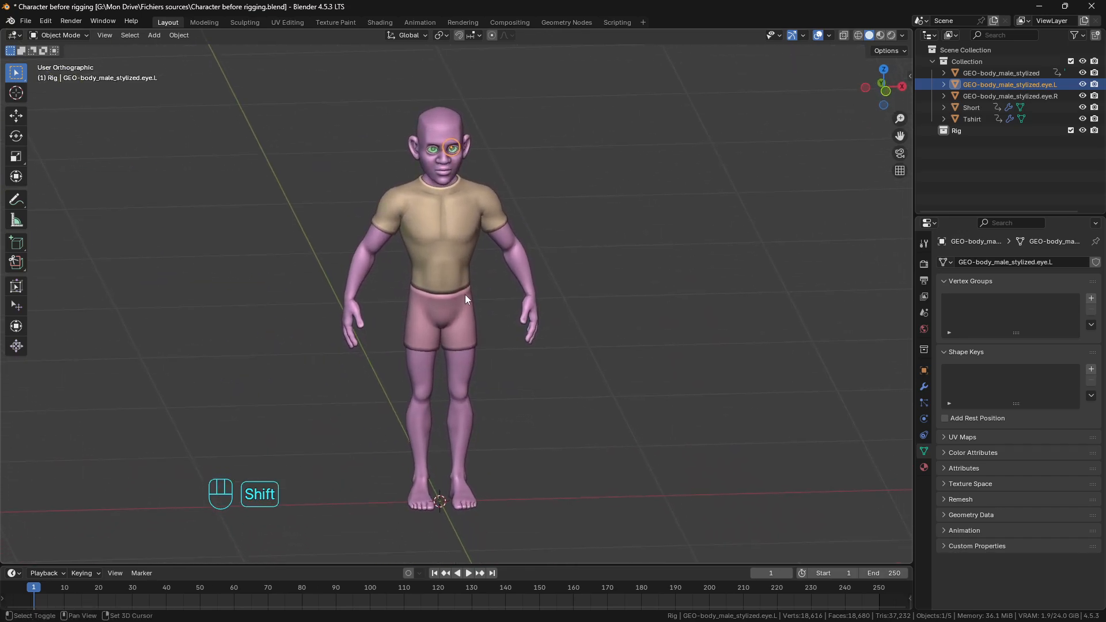
left_click(957, 130)
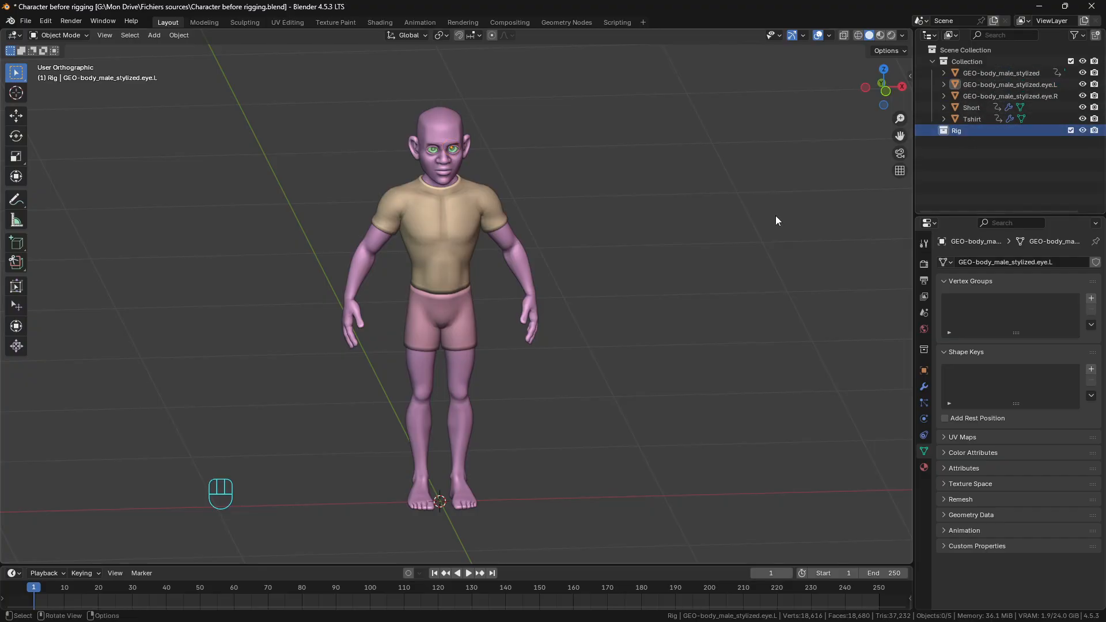
scroll(479, 293, "up", 1)
key("shift+a")
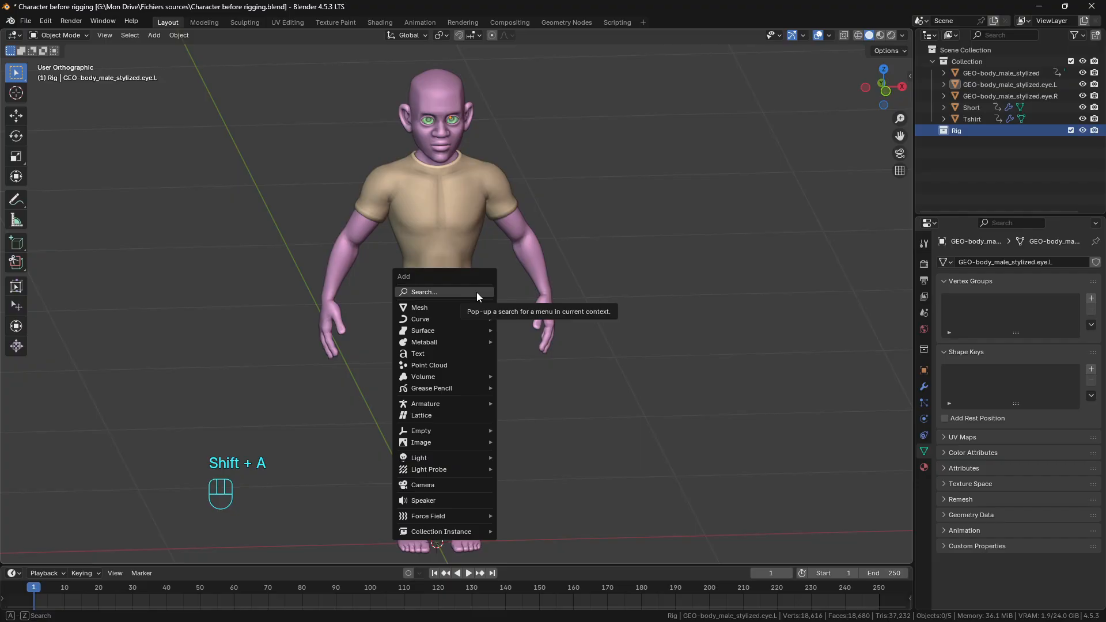
mouse_move(441, 406)
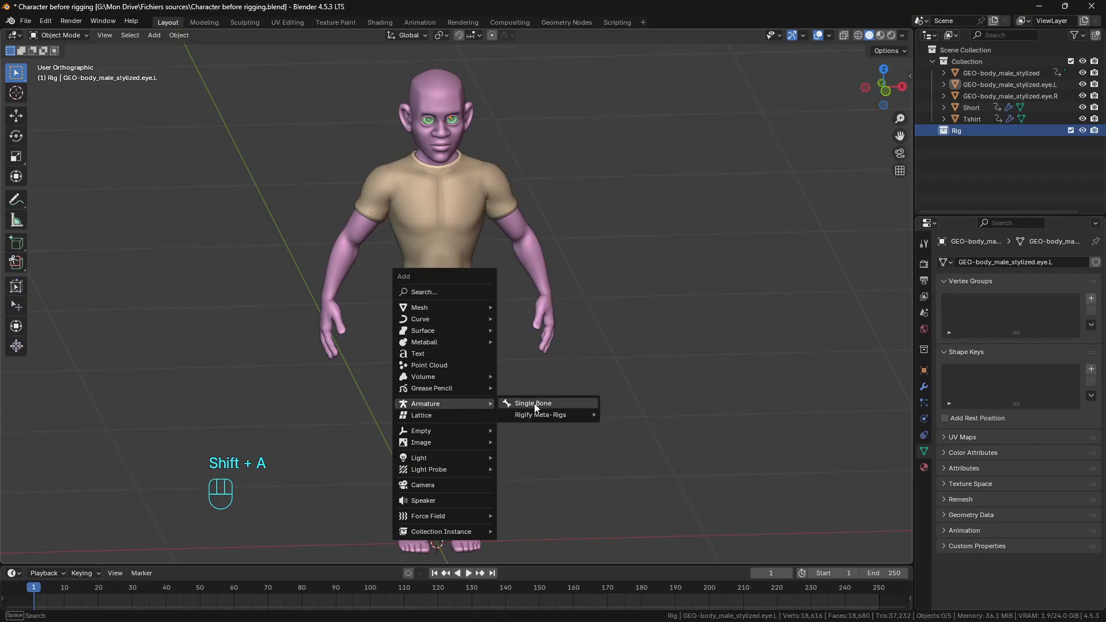
mouse_move(537, 416)
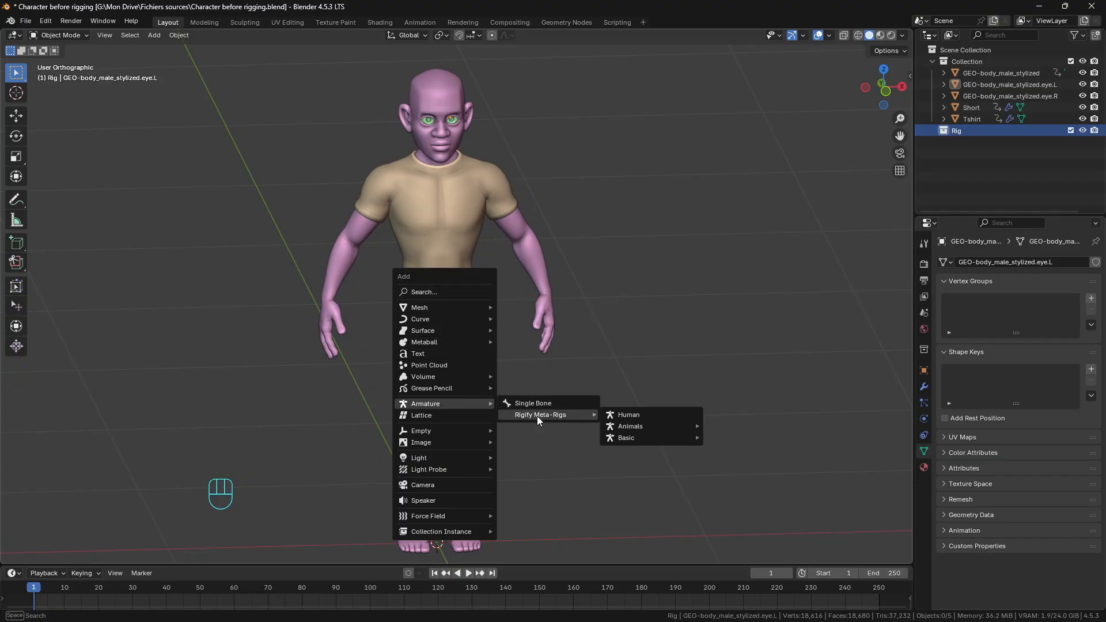
left_click(627, 416)
Step: Set the meta-rig to display in front of the character mesh
scroll(434, 289, "down", 6)
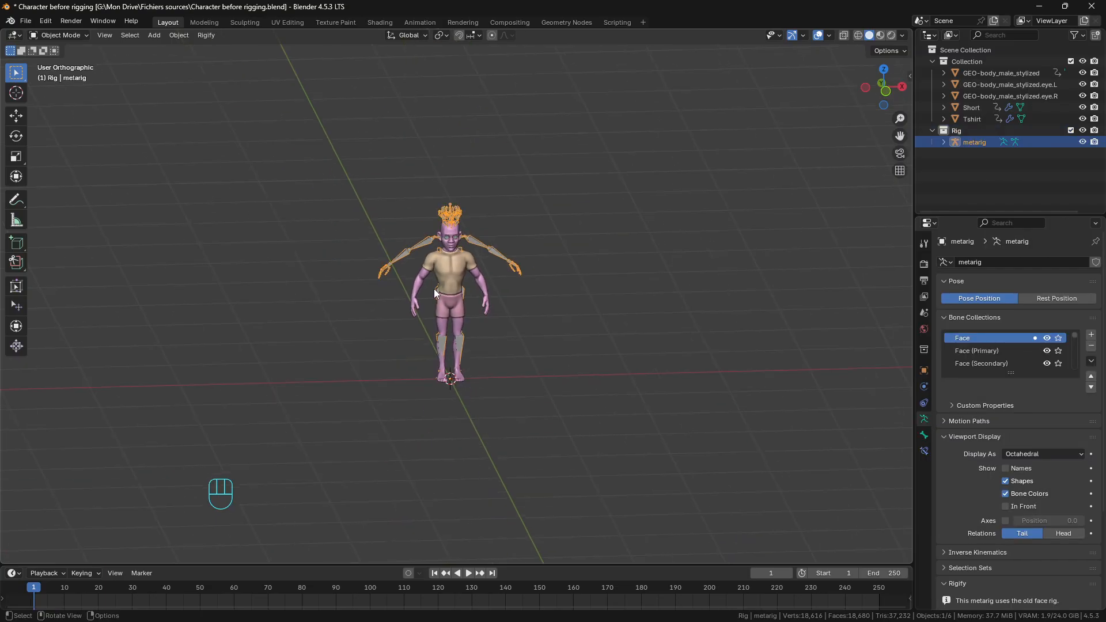
scroll(426, 285, "up", 6)
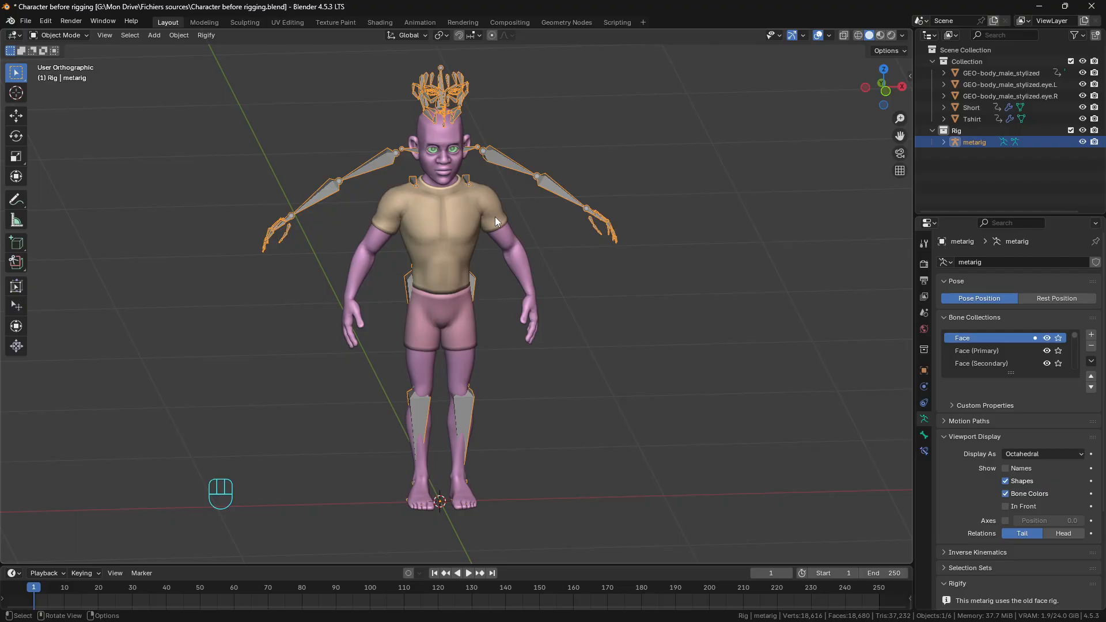
left_click(1005, 506)
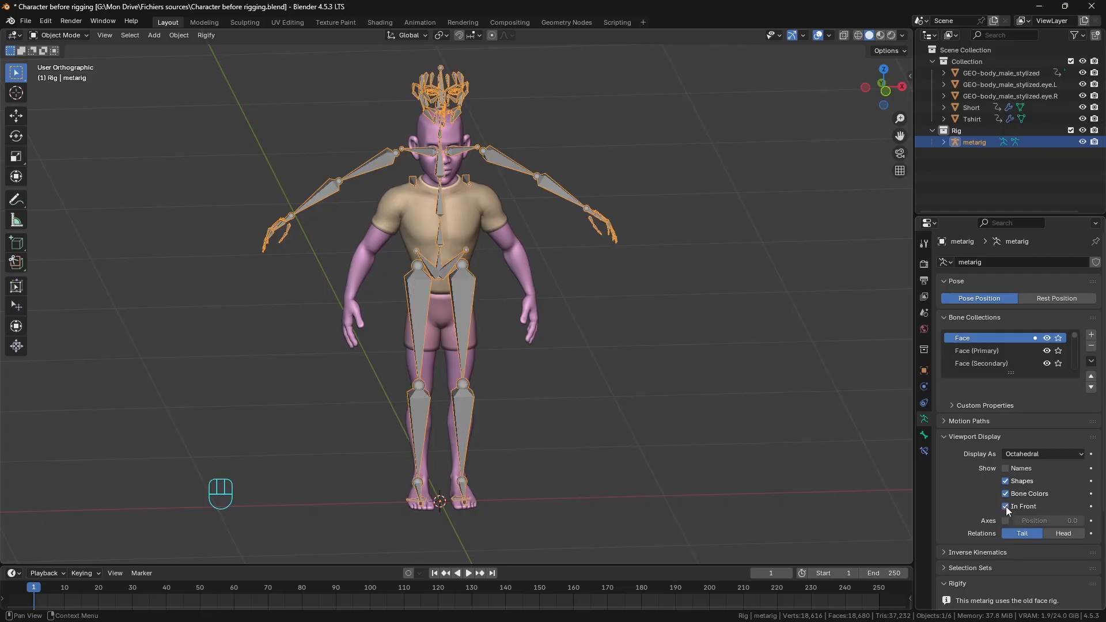
middle_click_drag(662, 377, 524, 183)
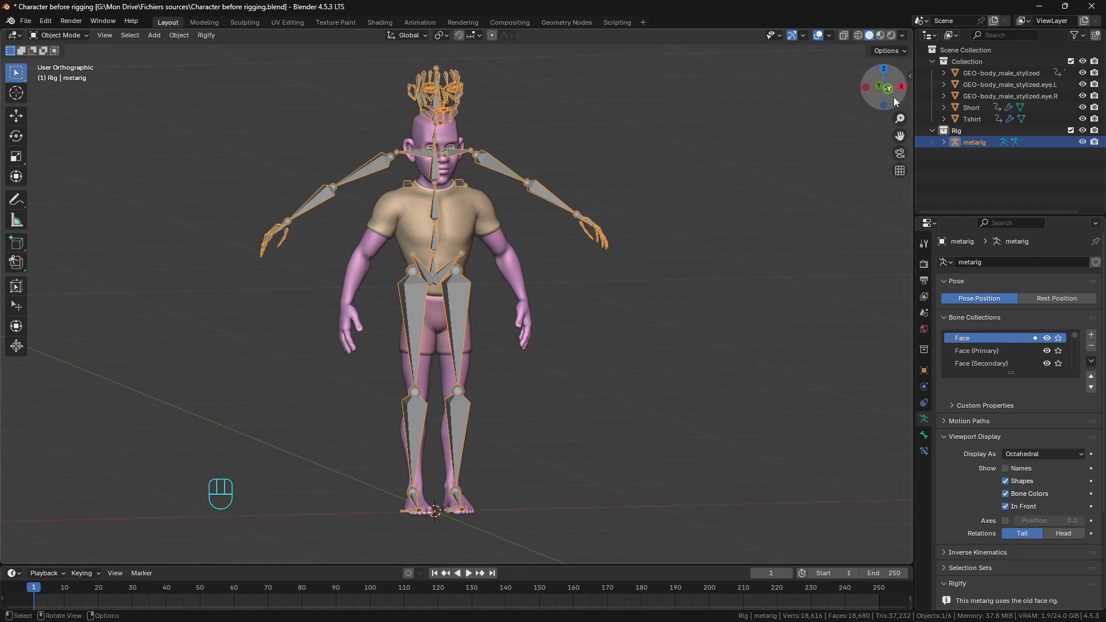
Step: Split the 3D viewport into two side-by-side areas and join them back into one
left_click_drag(911, 31, 456, 225)
scroll(657, 267, "up", 5)
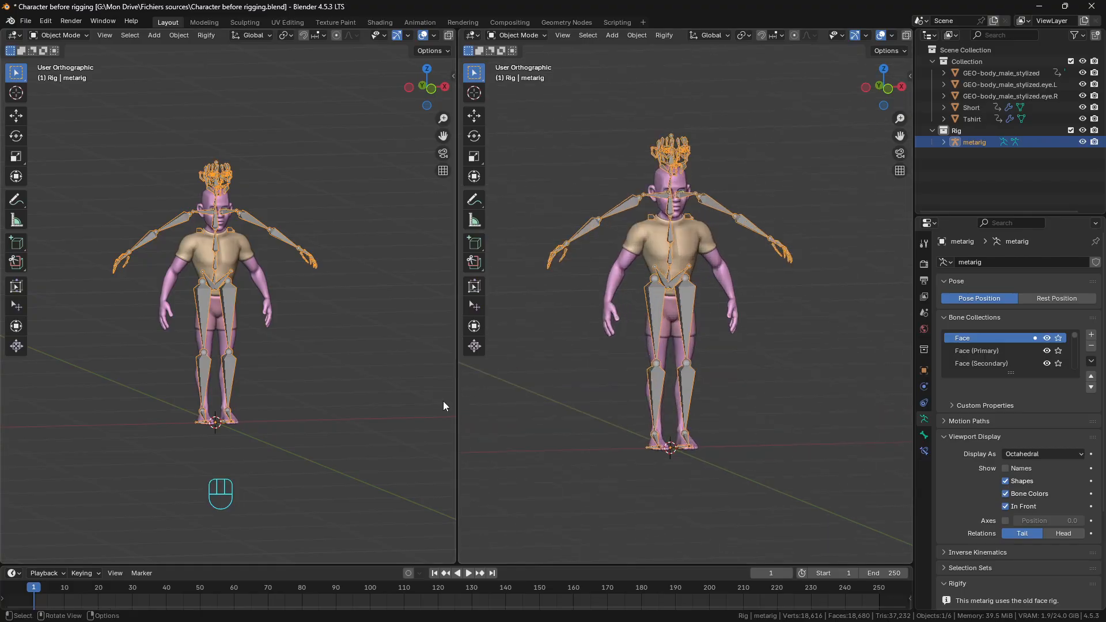
right_click(456, 385)
left_click(452, 385)
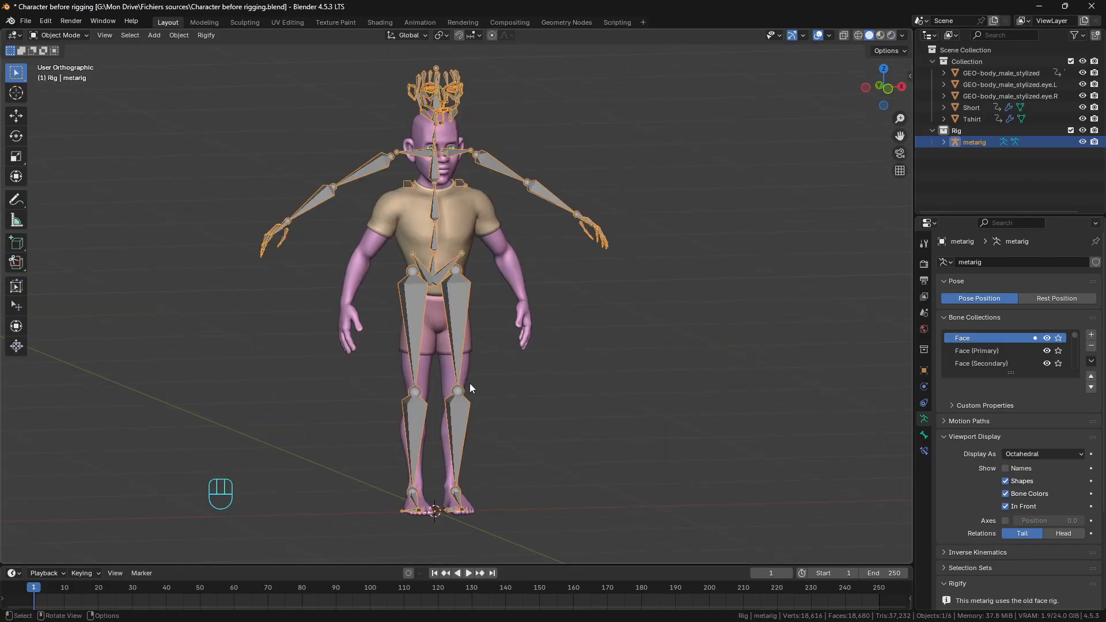
Step: Divide the 3D viewport vertically near its middle into two side-by-side viewports
right_click(607, 350)
right_click(457, 563)
left_click(454, 551)
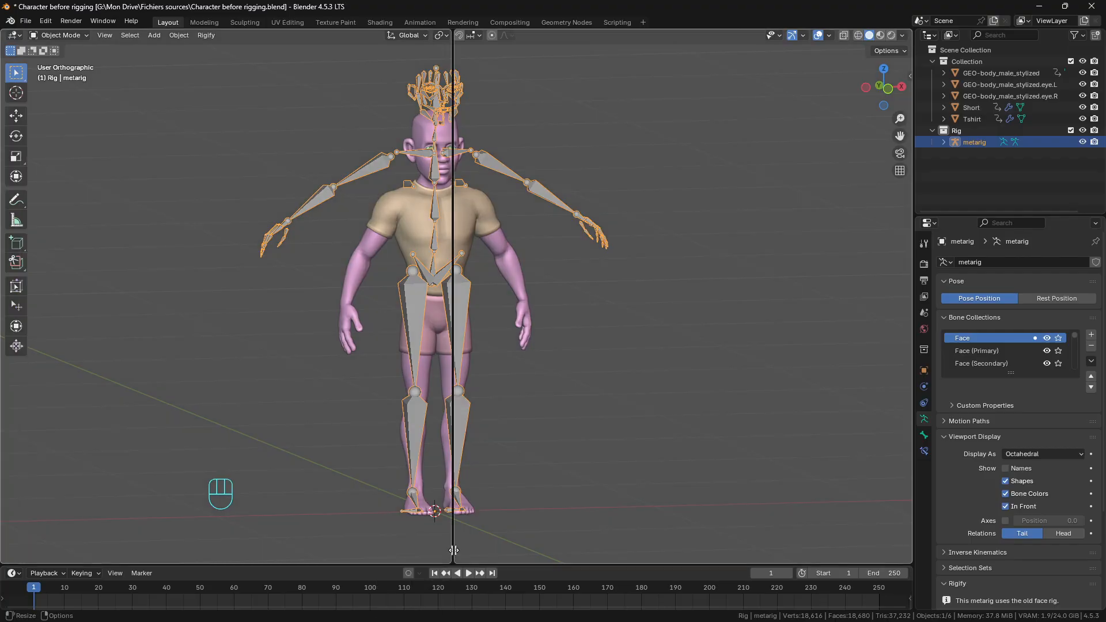
left_click(460, 555)
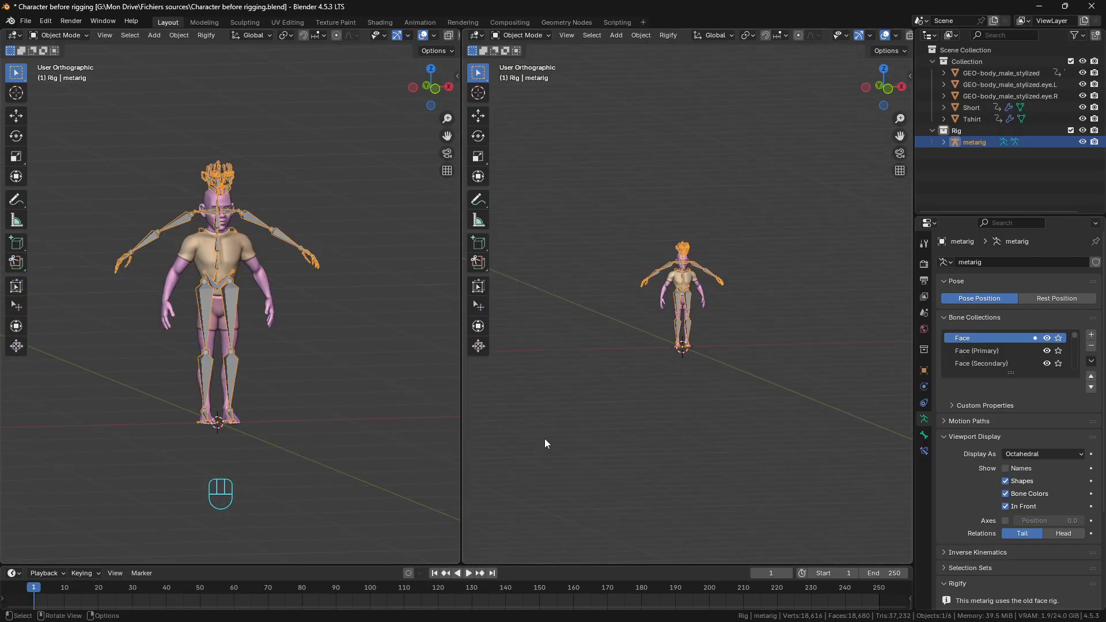
scroll(544, 439, "up", 5)
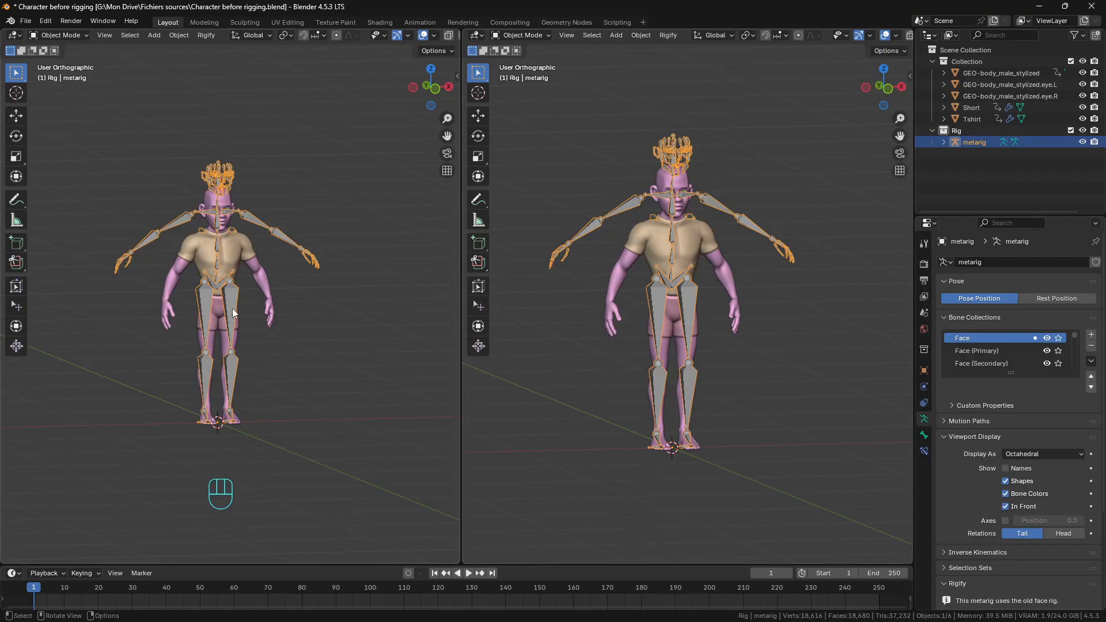
Step: Set one viewport to the front orthographic view and the other to the right orthographic view, framing the character in both
key("KP_1")
scroll(260, 316, "up", 3)
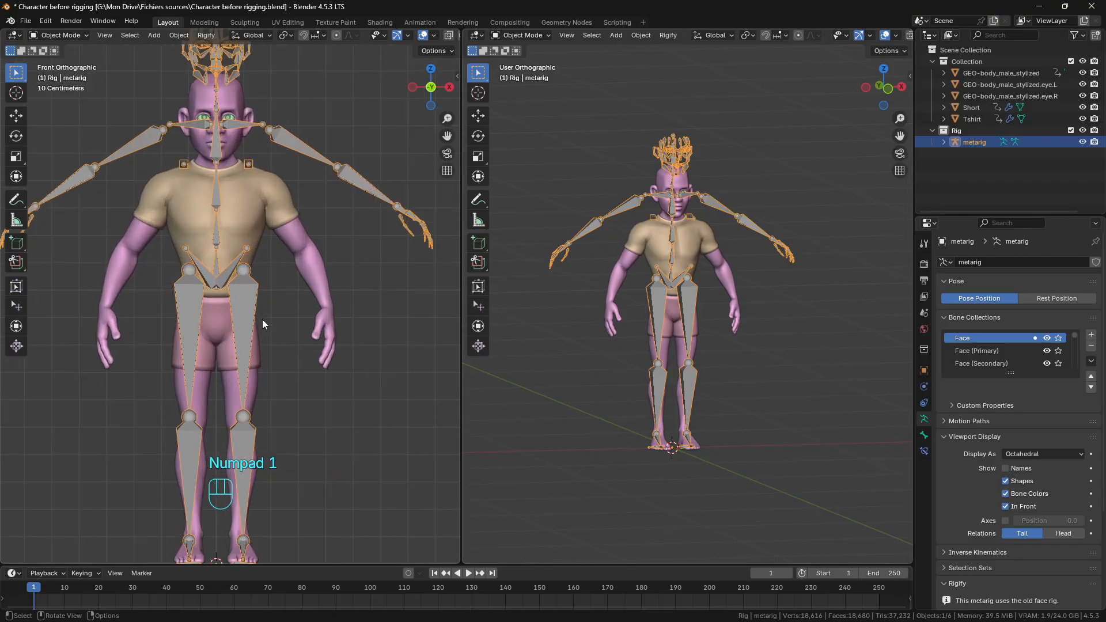
scroll(262, 319, "down", 2)
middle_click_drag(262, 319, 271, 316, "shift")
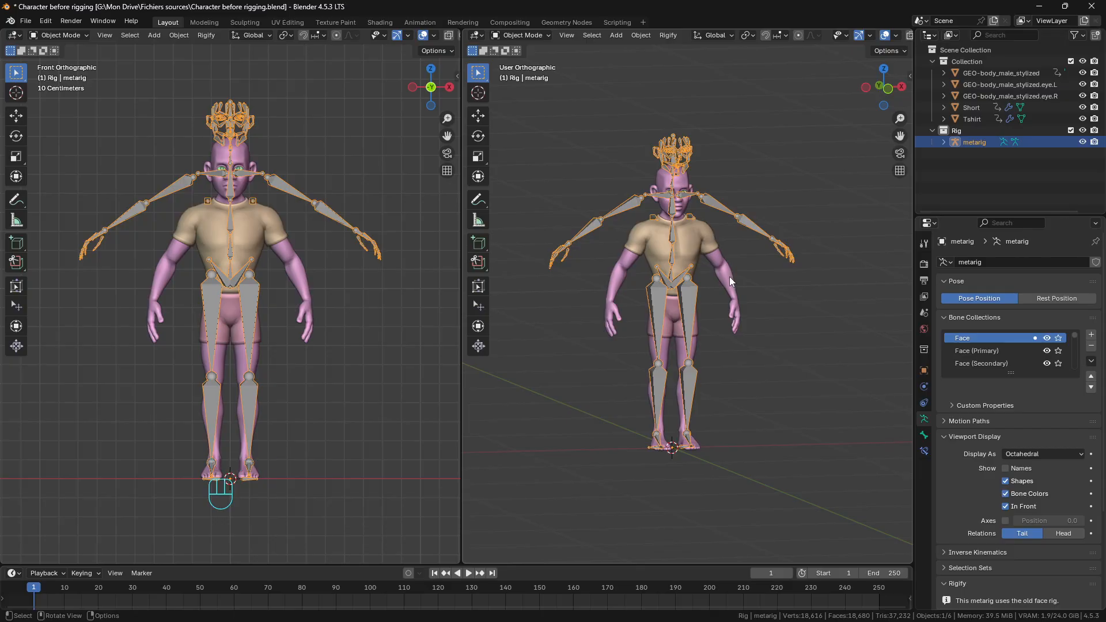
key("KP_3")
scroll(733, 284, "up", 3)
scroll(733, 285, "down", 1)
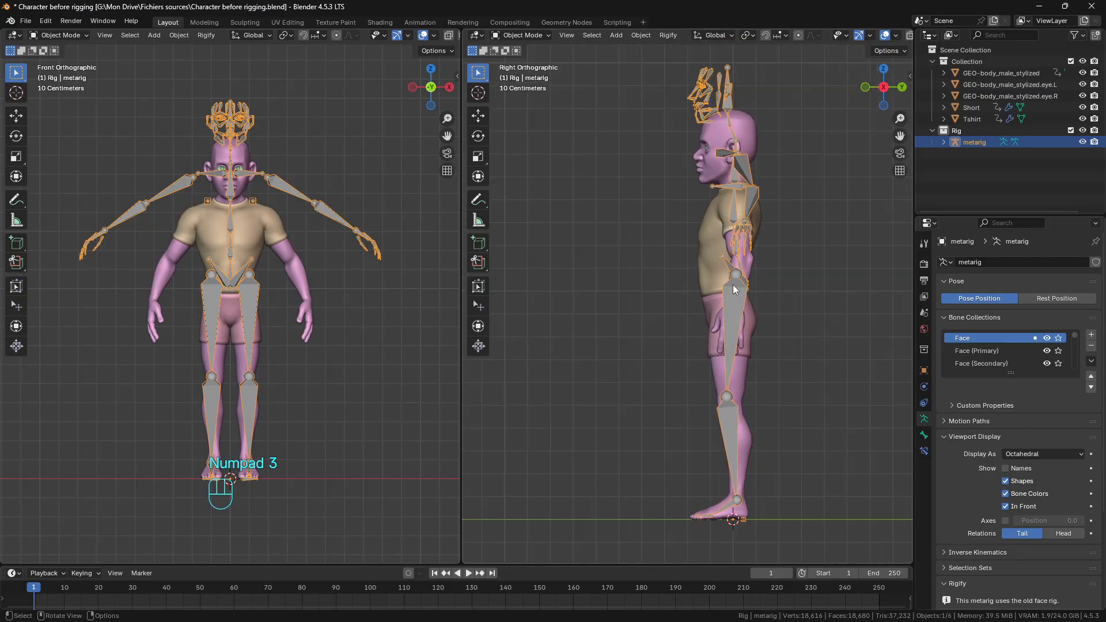
middle_click_drag(732, 285, 720, 289, "shift")
Step: Widen the front-view viewport and frame the whole character and meta-rig in it
left_click_drag(464, 344, 607, 347)
scroll(403, 297, "up", 3)
scroll(404, 297, "down", 4)
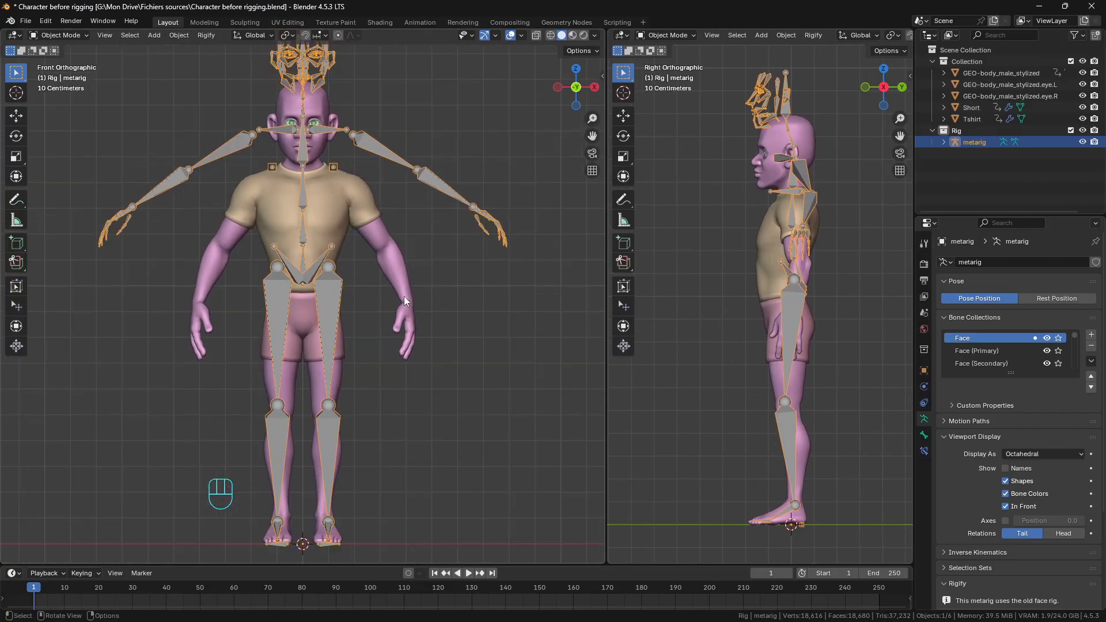
middle_click_drag(367, 296, 369, 310, "shift")
scroll(370, 310, "up", 3)
scroll(370, 310, "down", 2)
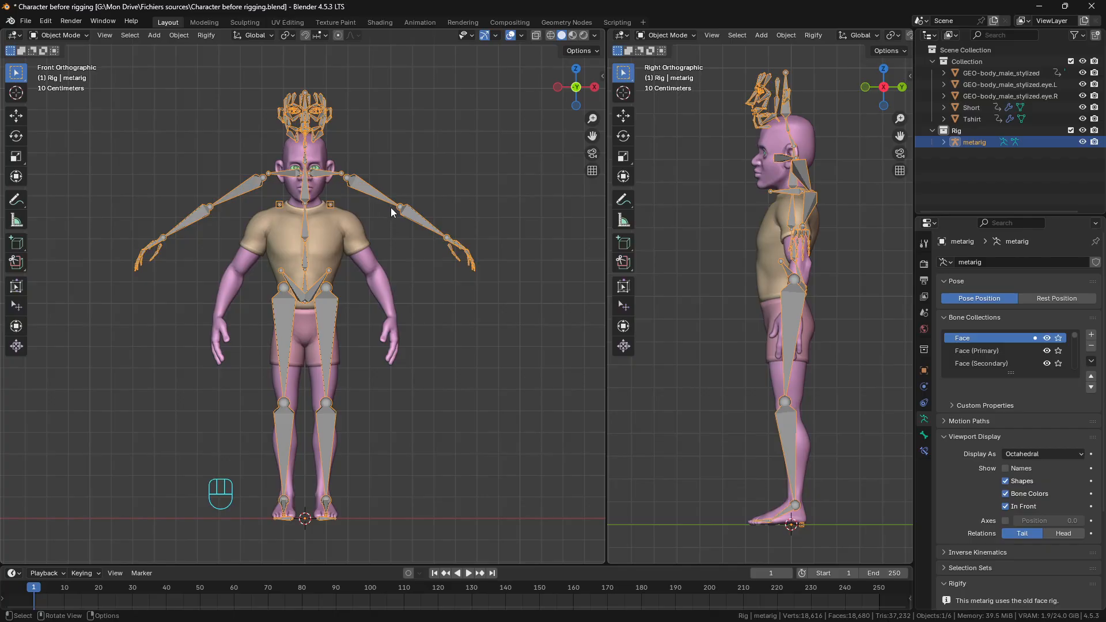
key("Tab")
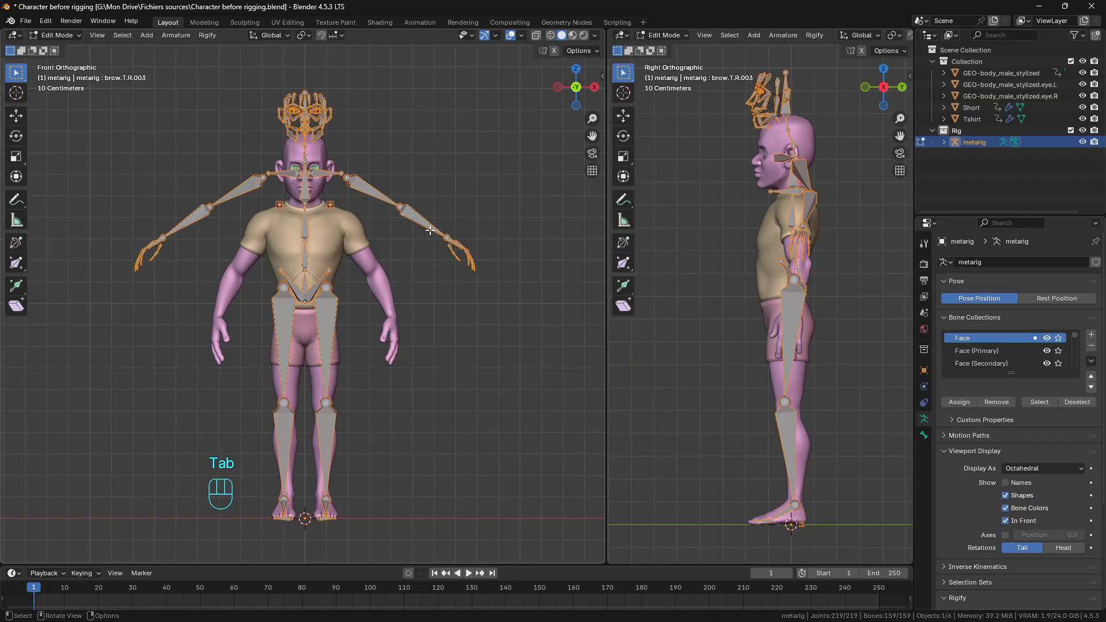
key("Tab")
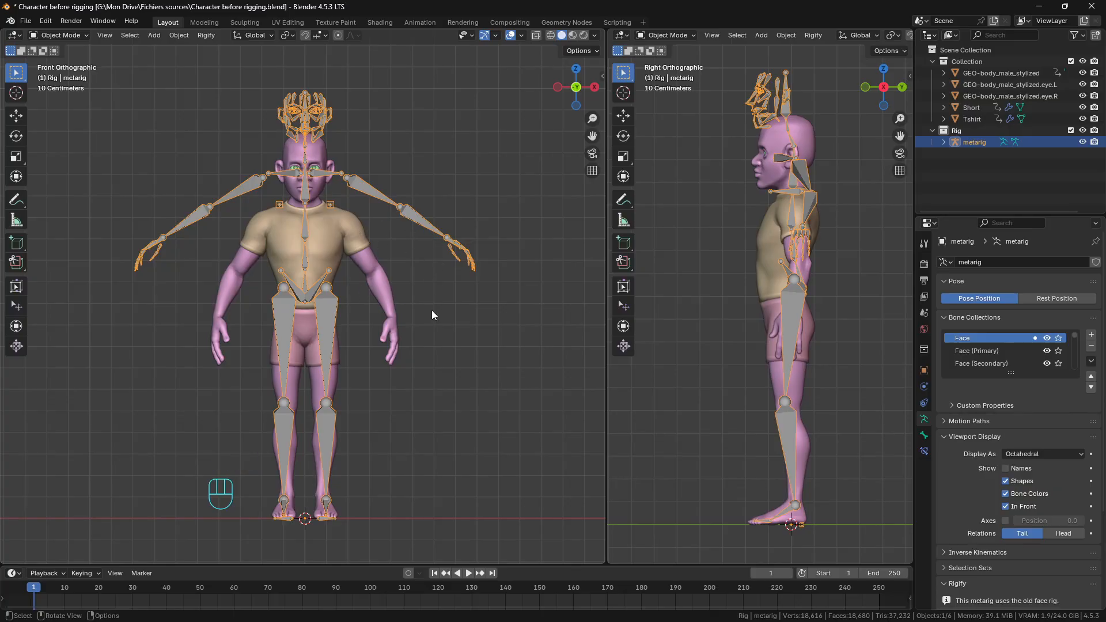
key("s")
right_click(455, 333)
Step: Show the Item transform properties beside the front view and check those of the meta-rig and the T-shirt
left_click(601, 76)
left_click(600, 73)
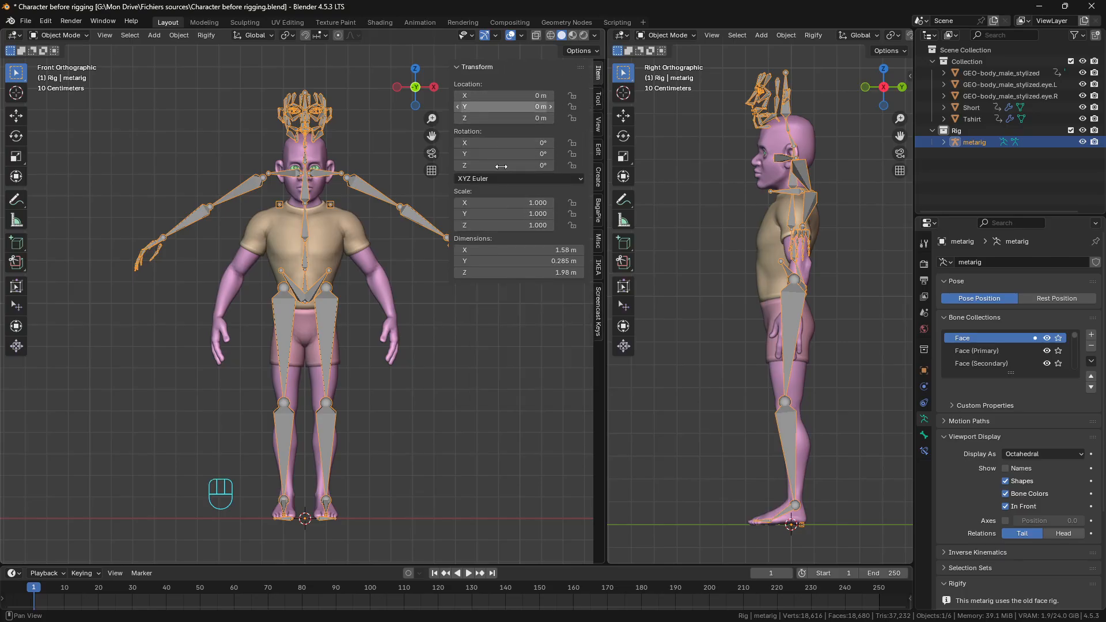
left_click(353, 233)
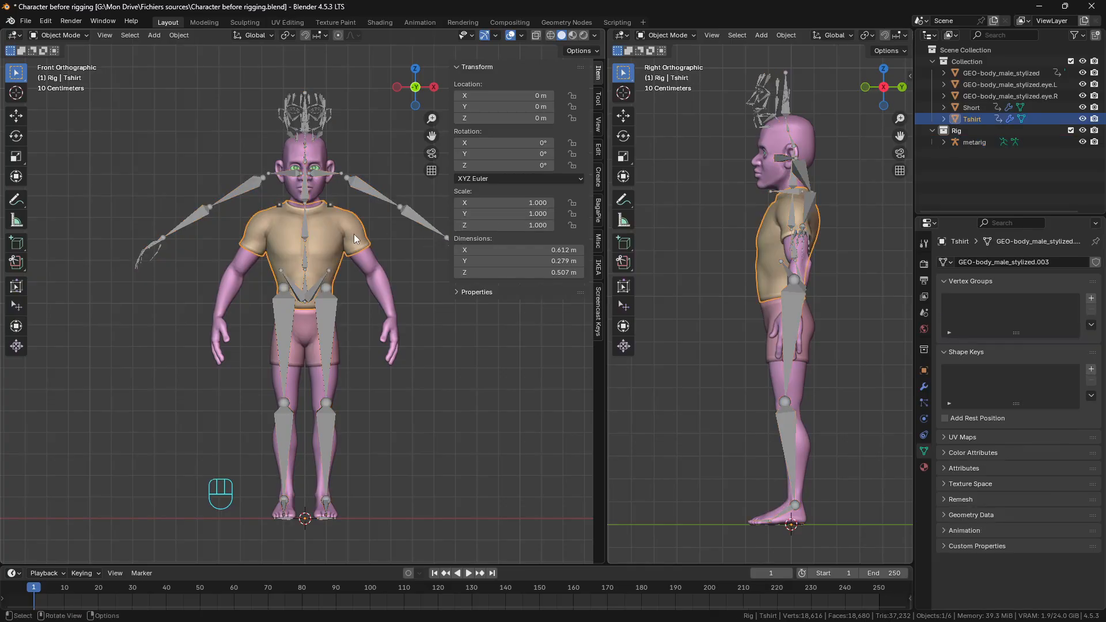
Step: Check the transform properties of the shorts, the body and the meta-rig
left_click(304, 329)
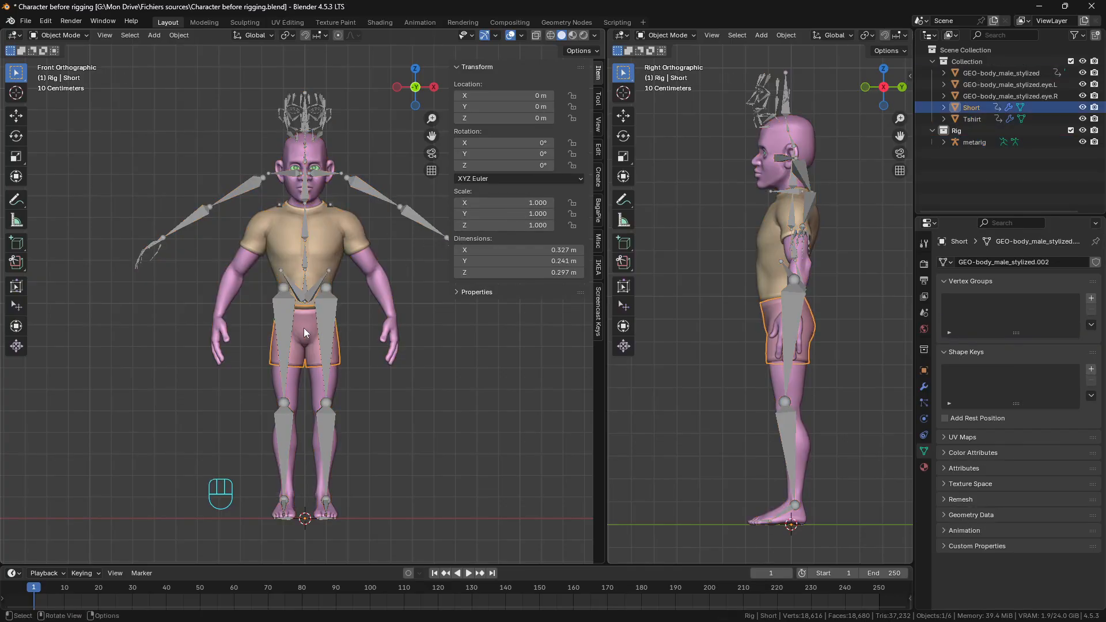
left_click(292, 378)
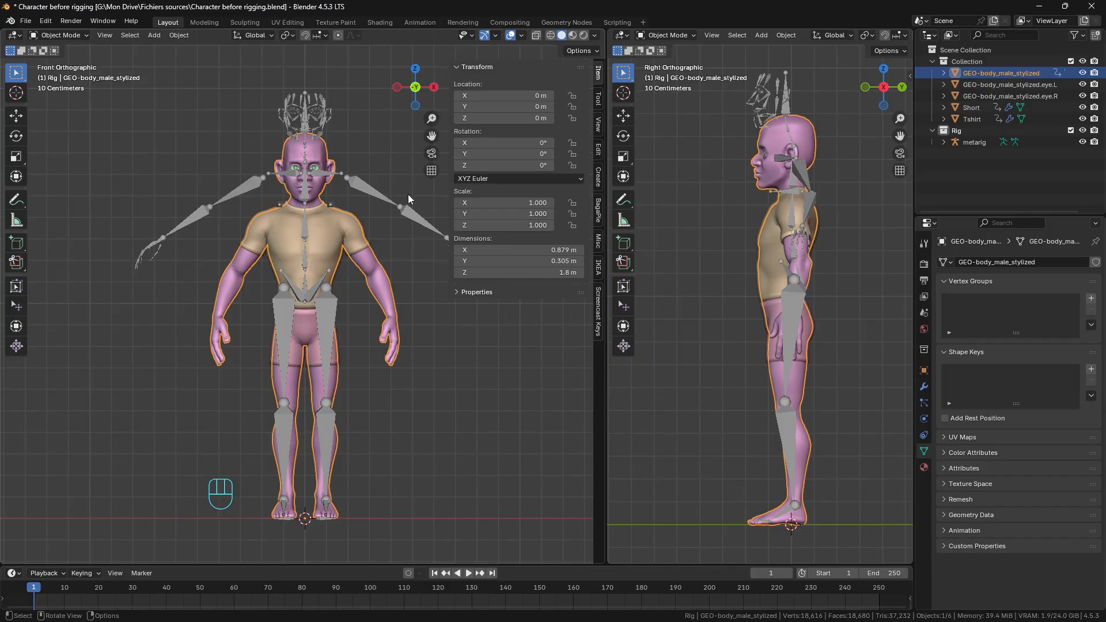
left_click(349, 183)
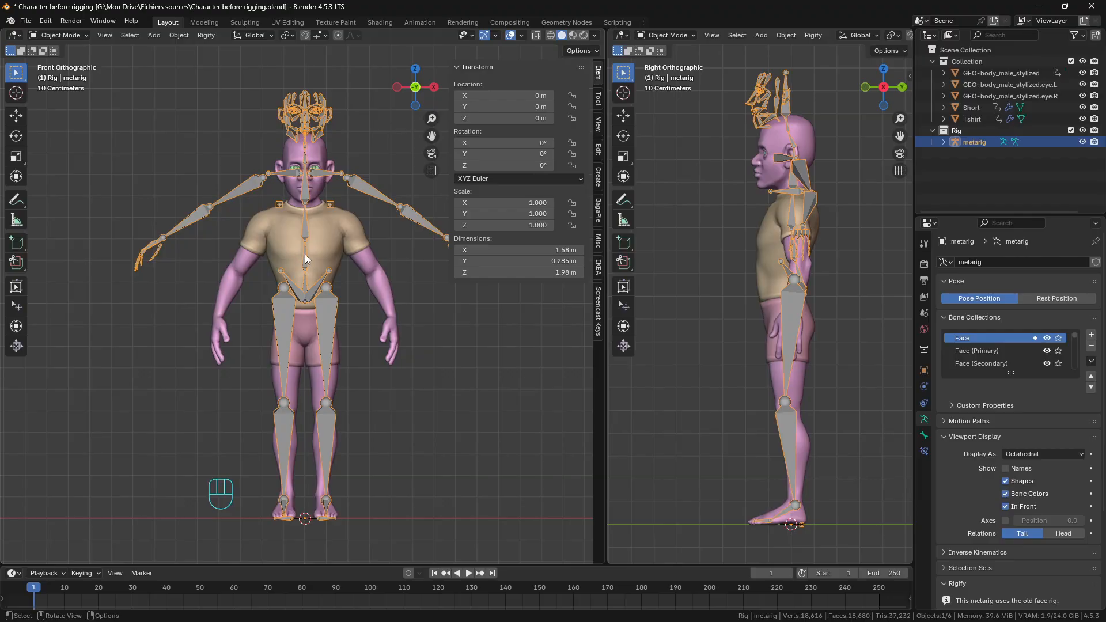
Step: Enter Edit Mode on the meta-rig and set the transform pivot point to 3D Cursor
key("Tab")
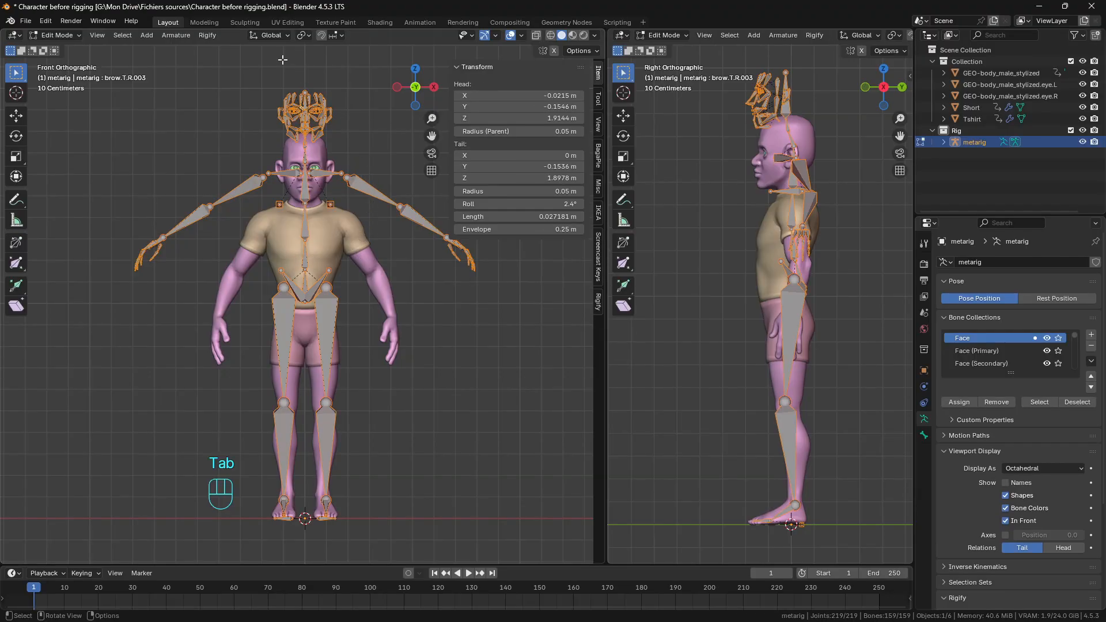
left_click(305, 36)
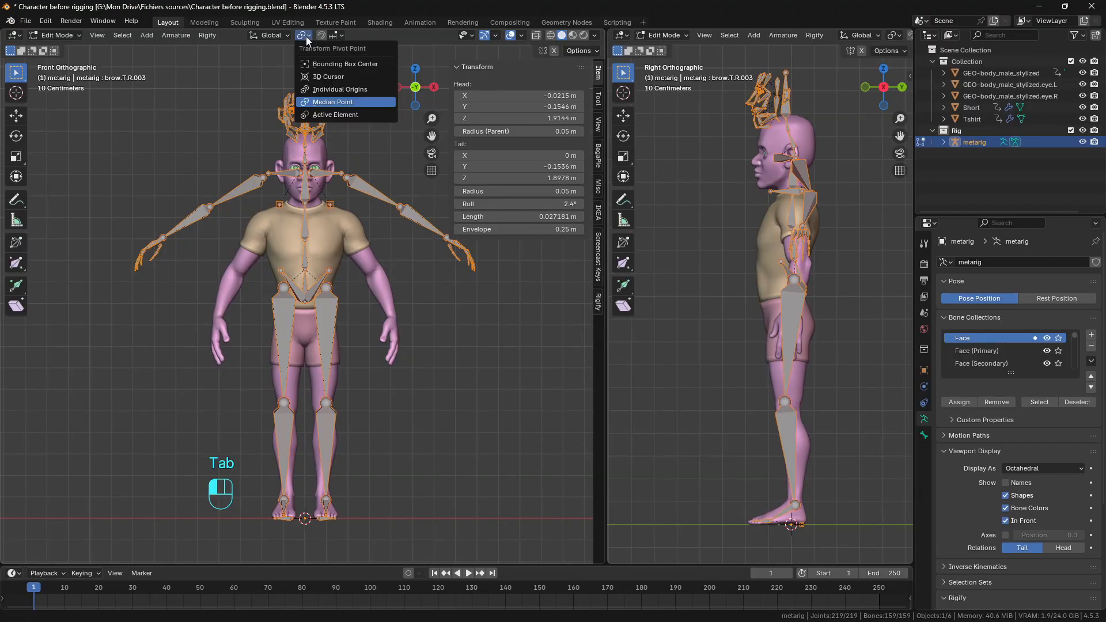
left_click(323, 76)
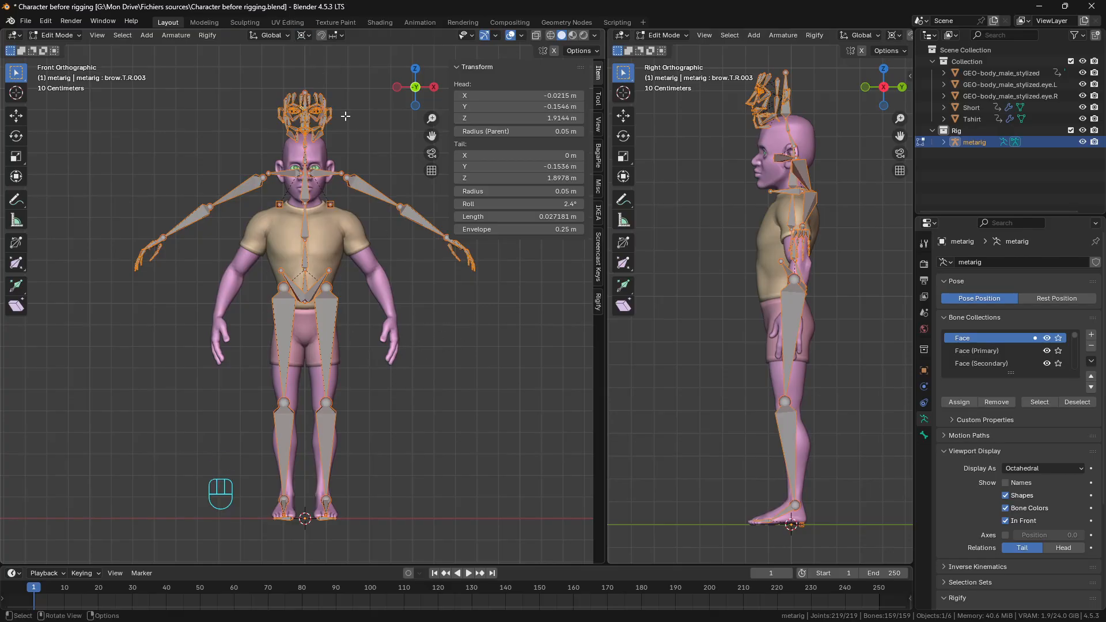
left_click(303, 36)
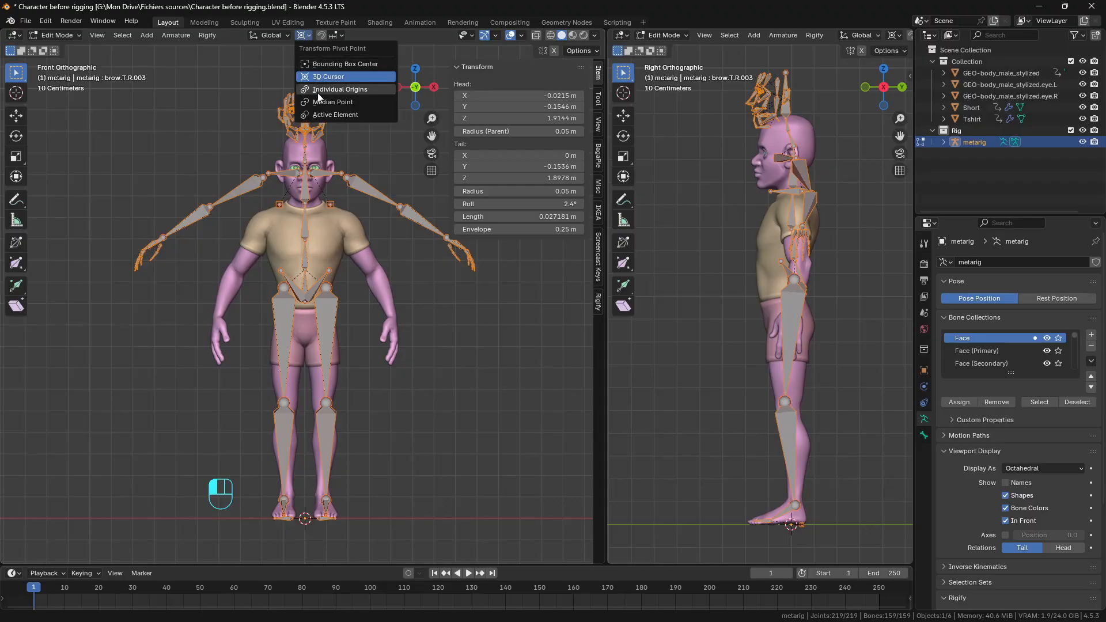
left_click(320, 90)
key("s")
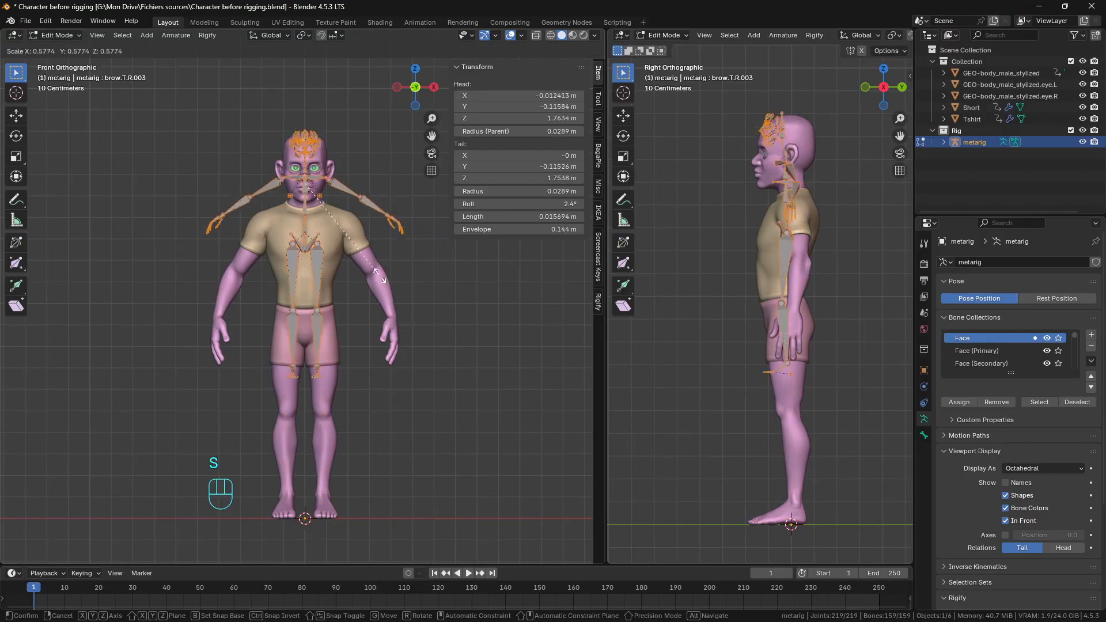
right_click(377, 275)
Step: With the pivot point on 3D Cursor, scale all meta-rig bones down to about 0.87 to fit the character's height
left_click(310, 36)
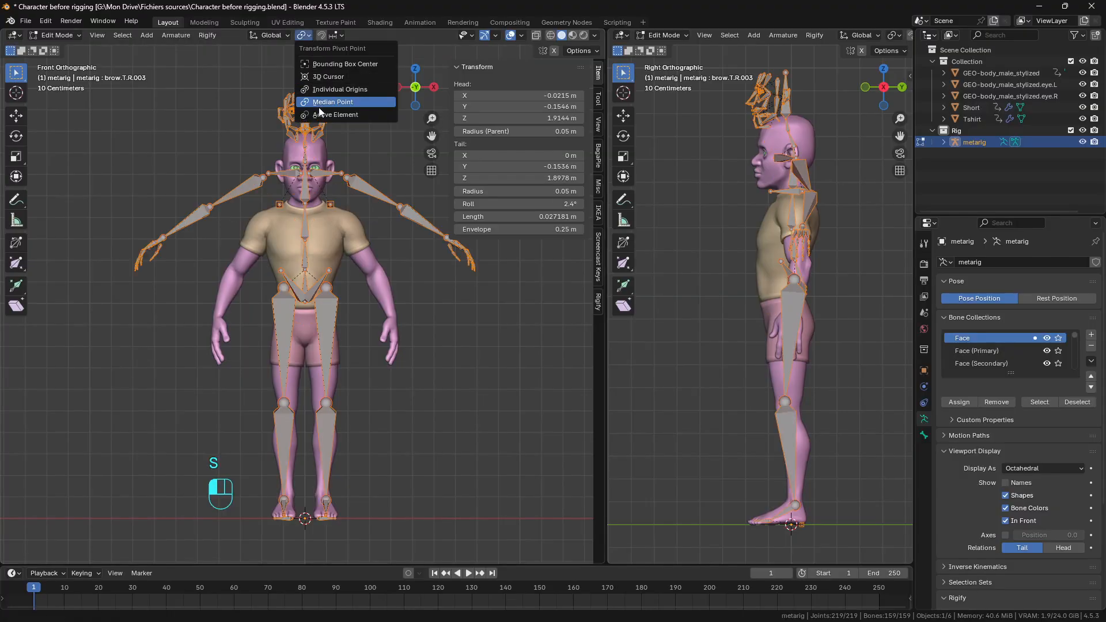
left_click(319, 89)
key("s")
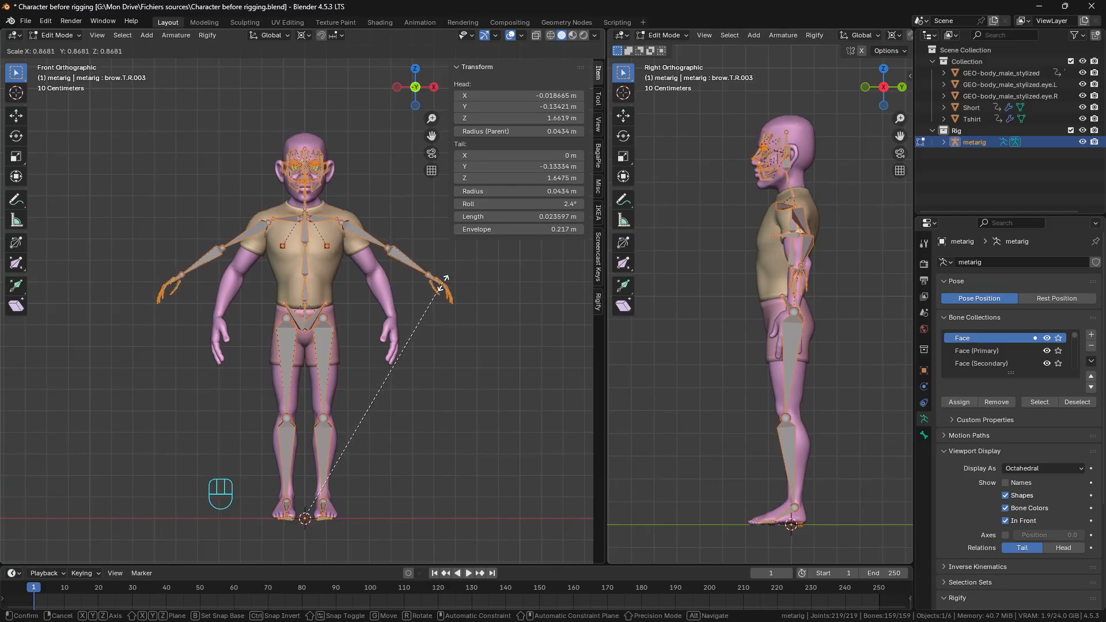
left_click(443, 282)
Step: Enable X-axis mirroring for the meta-rig's bones and try moving the left elbow joint
scroll(402, 194, "up", 4)
scroll(402, 194, "down", 2)
scroll(402, 194, "up", 2)
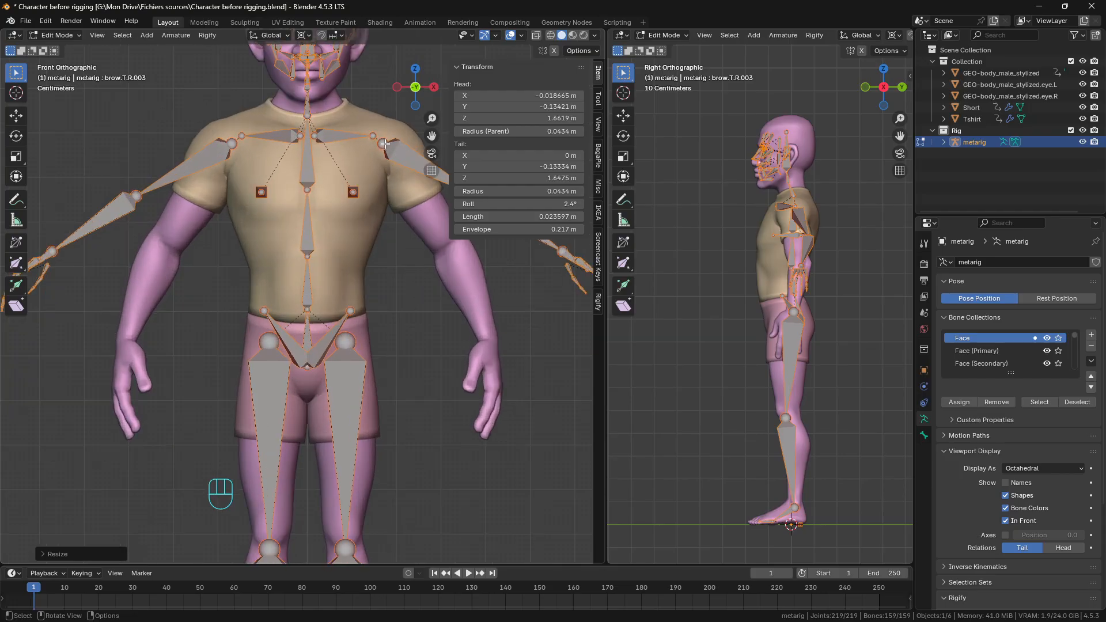
scroll(385, 154, "down", 3)
scroll(401, 270, "up", 1)
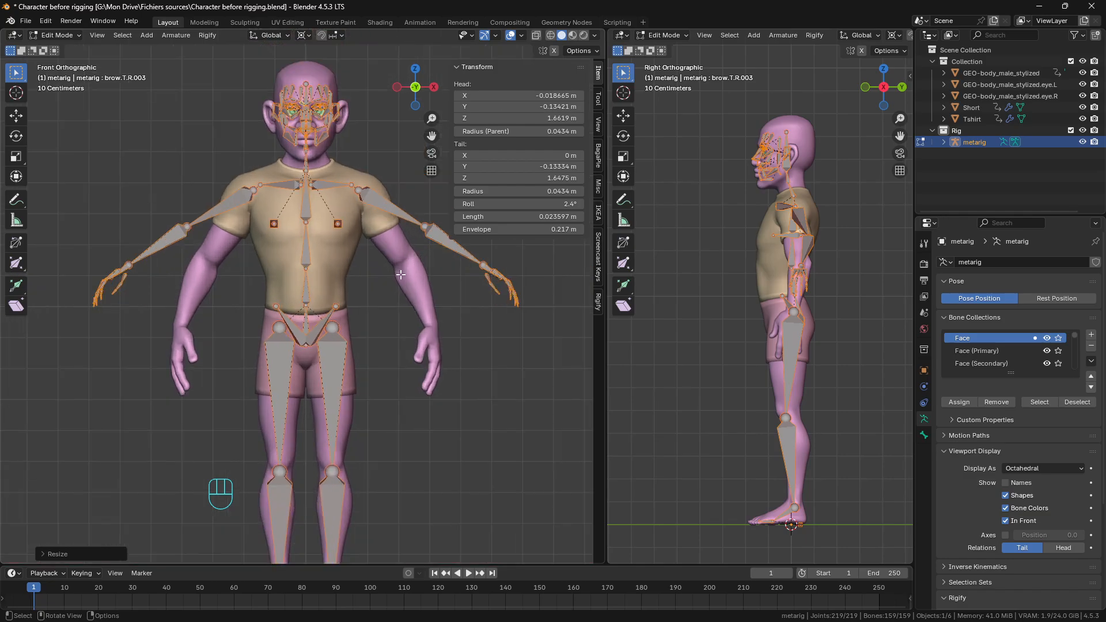
scroll(400, 274, "down", 3)
scroll(386, 298, "up", 3)
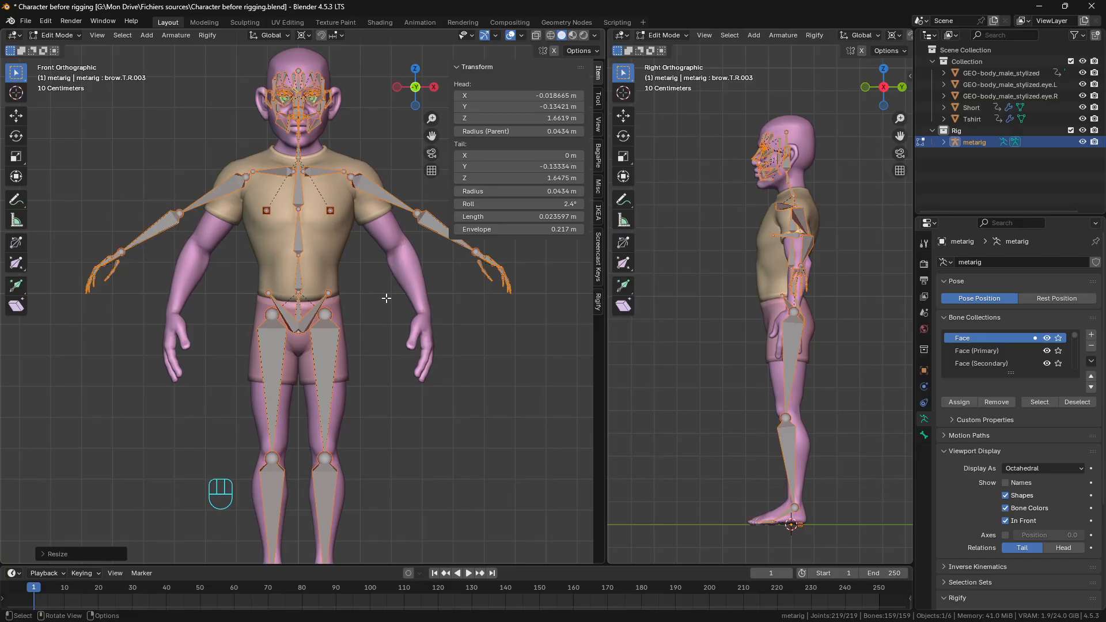
left_click(554, 51)
left_click(417, 214)
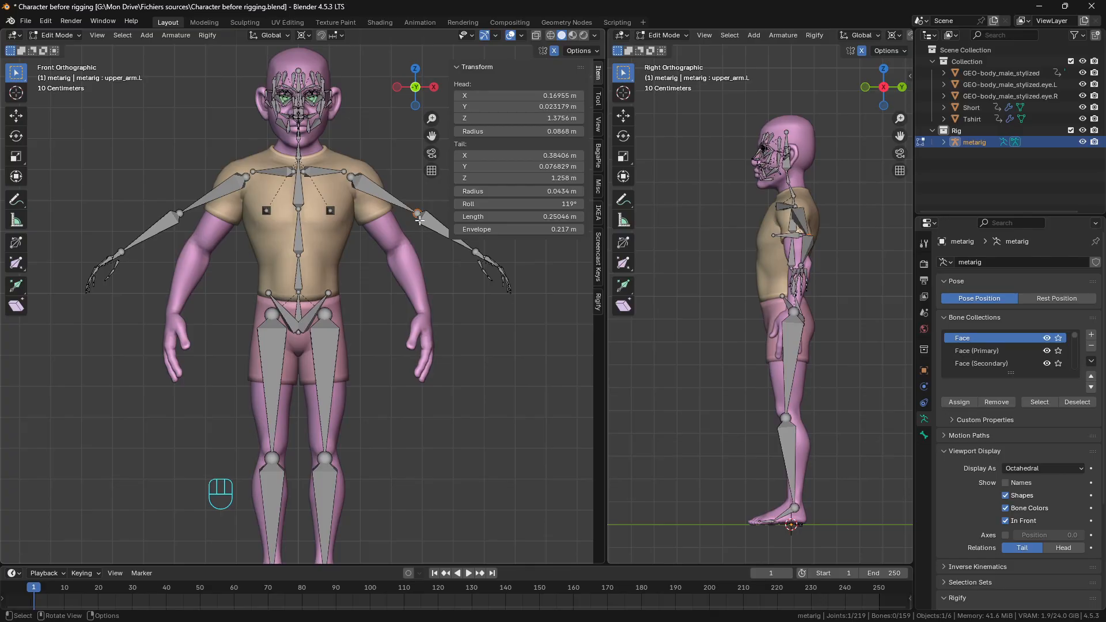
key("g")
left_click(411, 224)
Step: Move the joints where the left shoulder bone meets the upper arm about 0.025 m outward and 0.016 m down
scroll(403, 225, "up", 2)
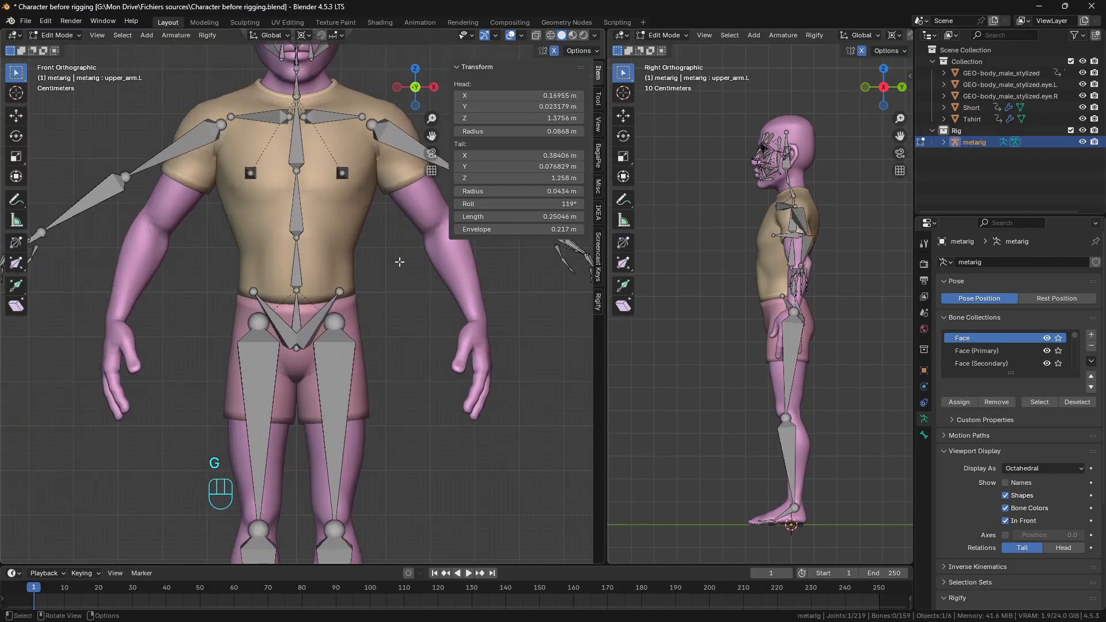
middle_click_drag(403, 226, 327, 357, "shift")
scroll(327, 357, "up", 3)
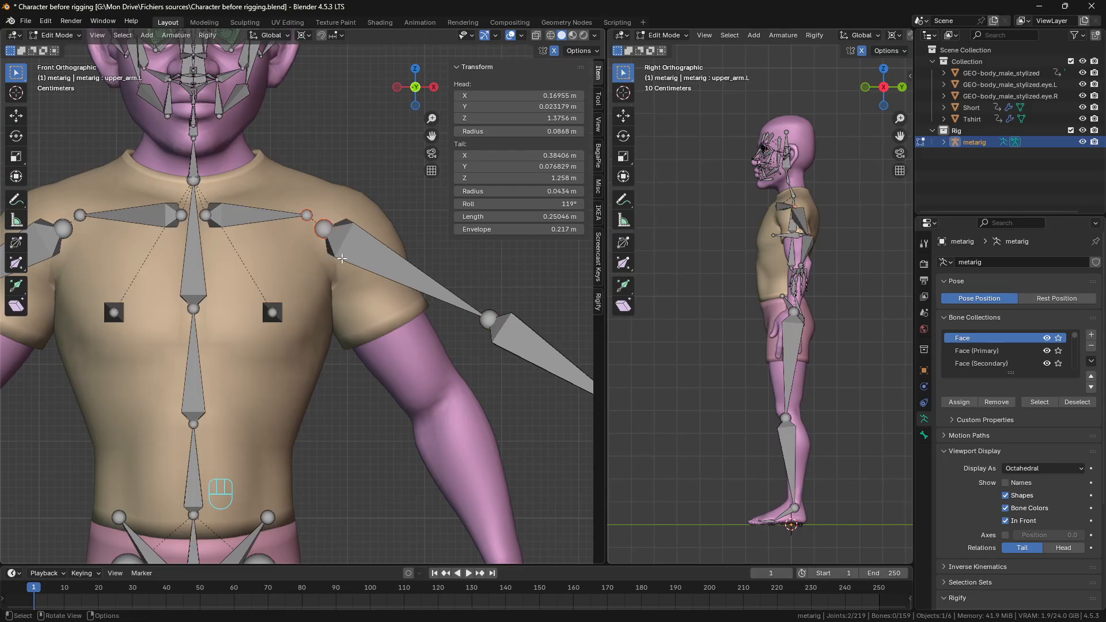
left_click(313, 227)
key("g")
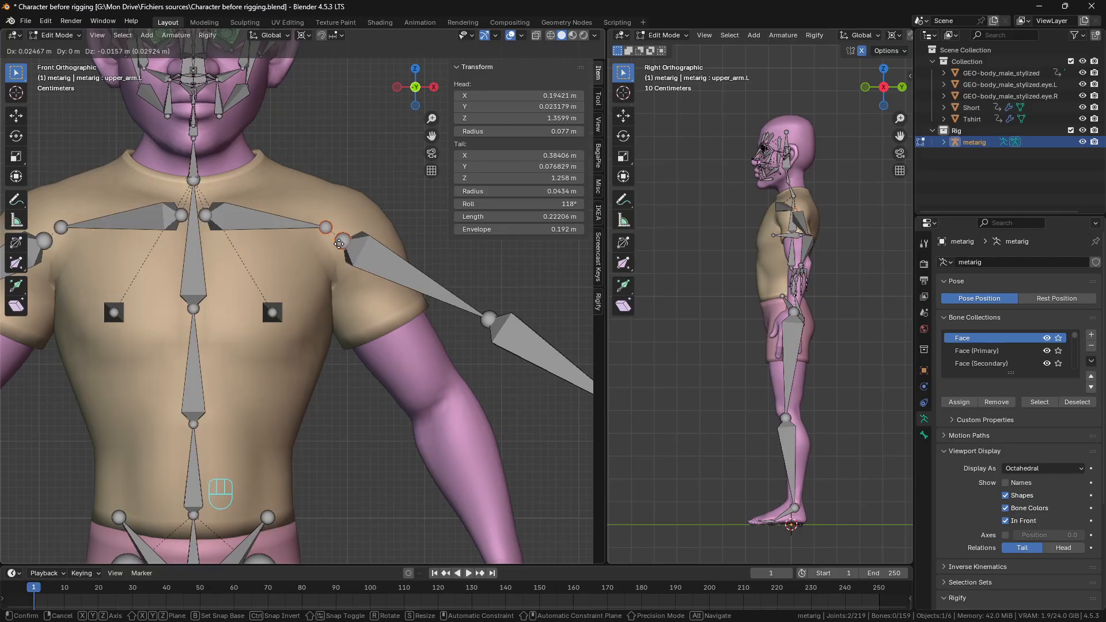
left_click(339, 244)
scroll(784, 270, "up", 5)
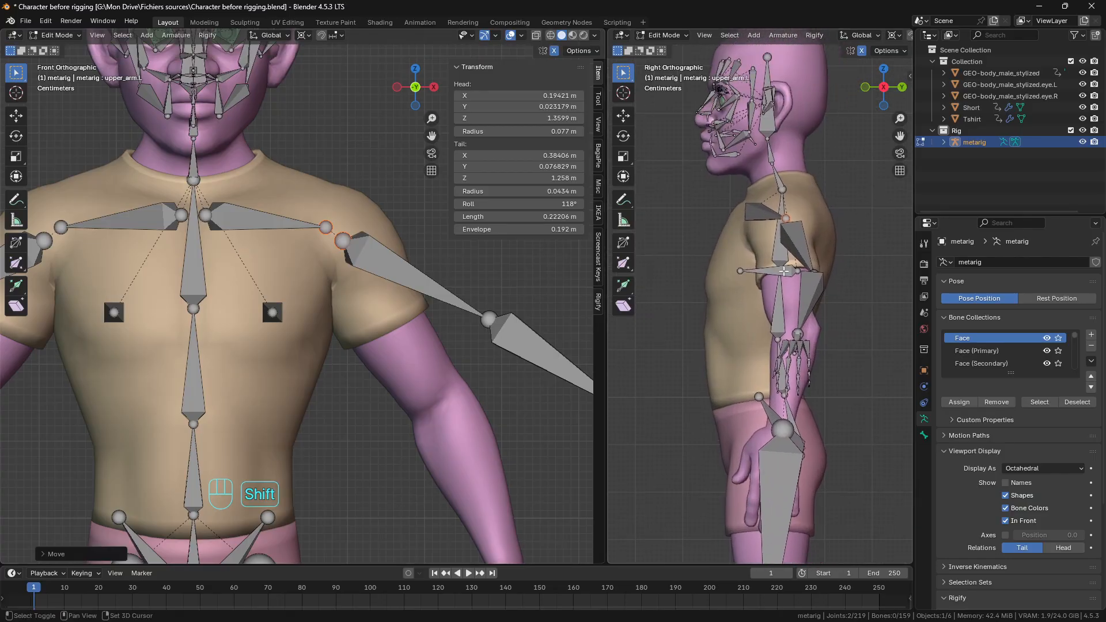
scroll(299, 344, "down", 6)
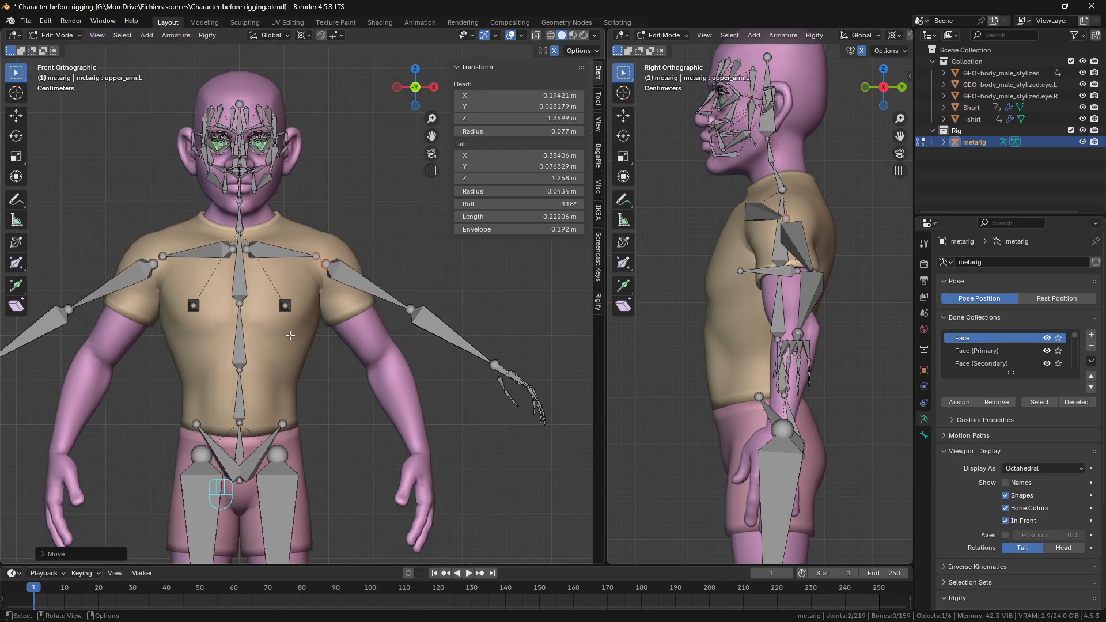
scroll(300, 344, "up", 5)
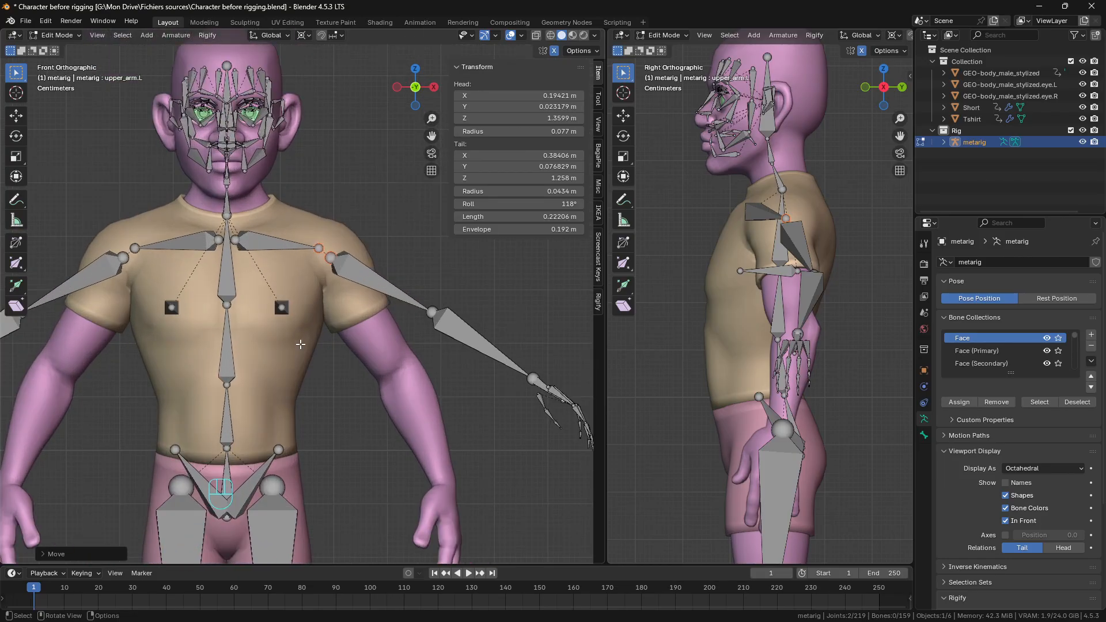
scroll(300, 343, "down", 4)
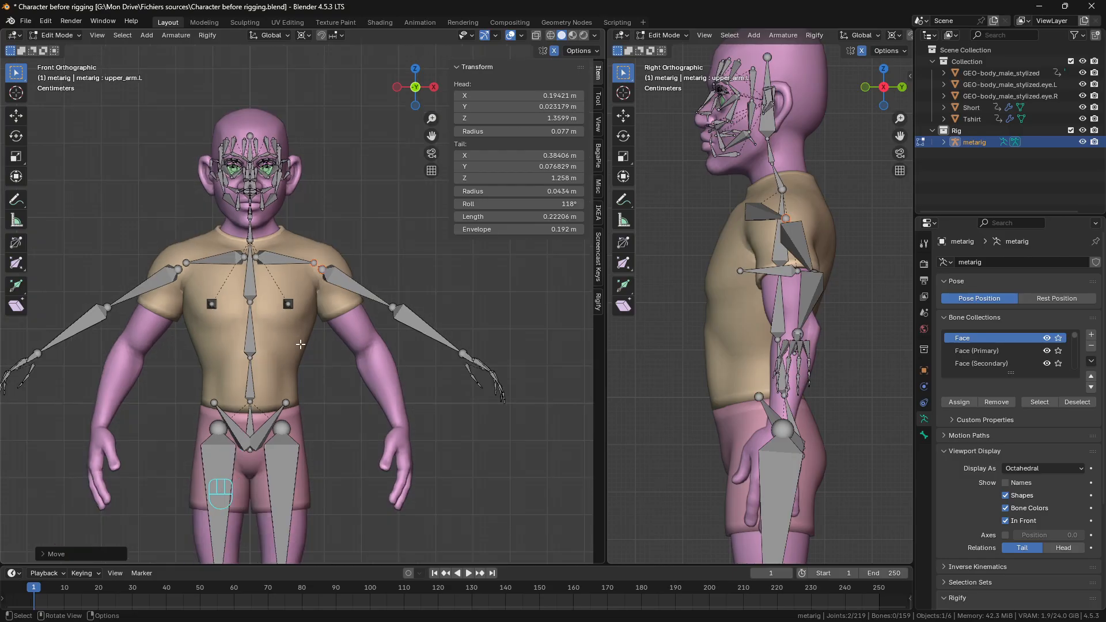
scroll(318, 290, "up", 4)
scroll(390, 380, "down", 6)
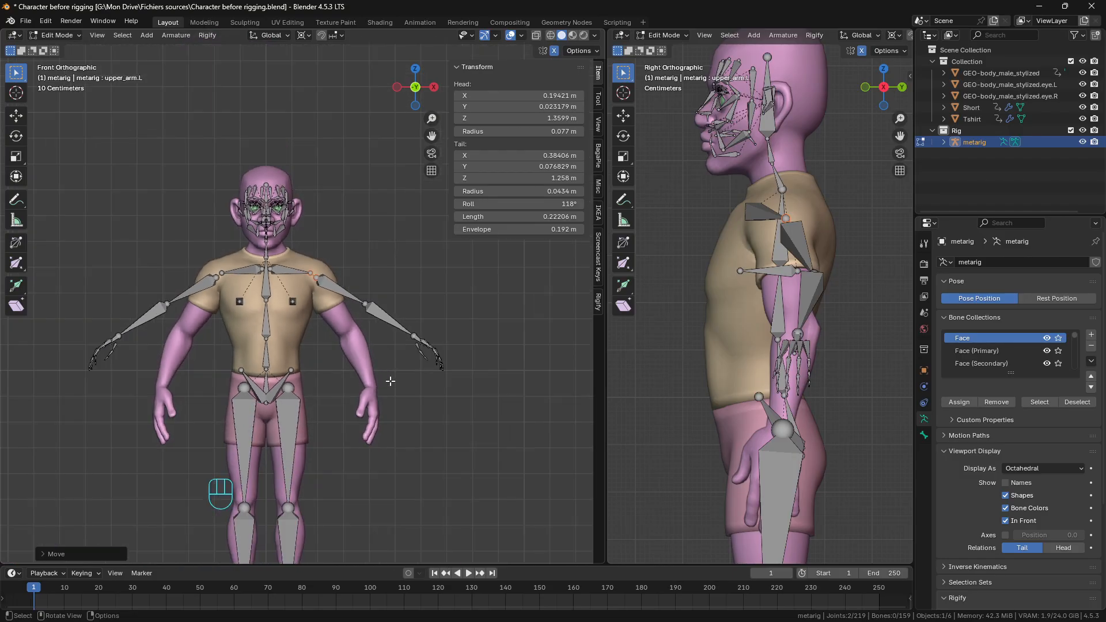
Step: Raise the left ankle joint about 0.032 m along the Z axis in the front view
scroll(382, 429, "up", 2)
middle_click_drag(383, 421, 424, 236, "shift")
scroll(374, 459, "up", 4)
middle_click_drag(375, 458, 414, 306, "shift")
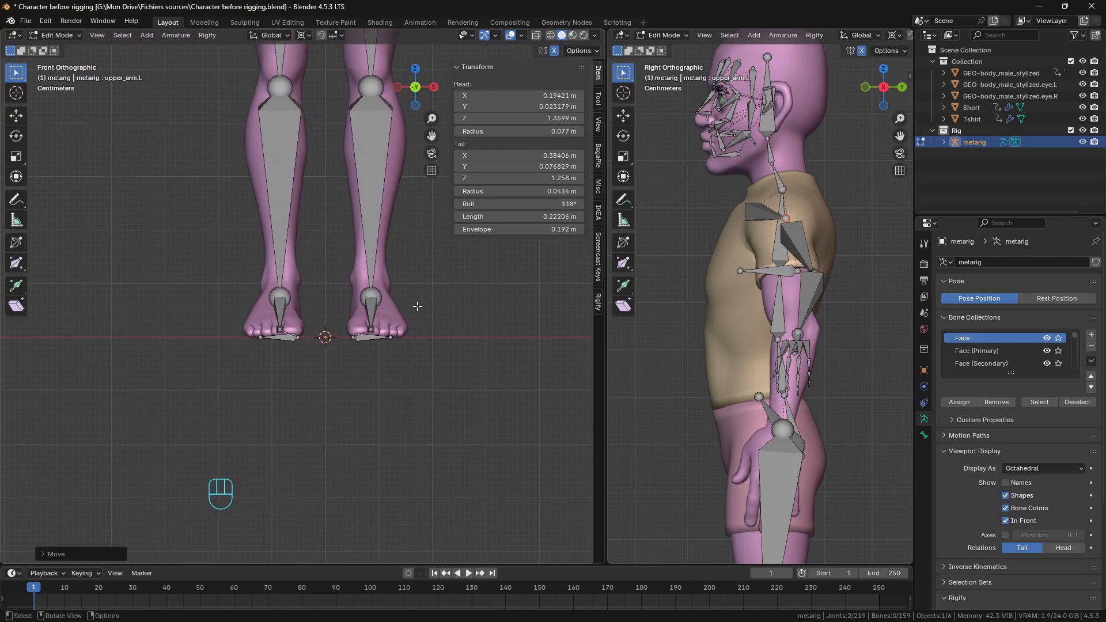
scroll(397, 305, "up", 2)
left_click(375, 324)
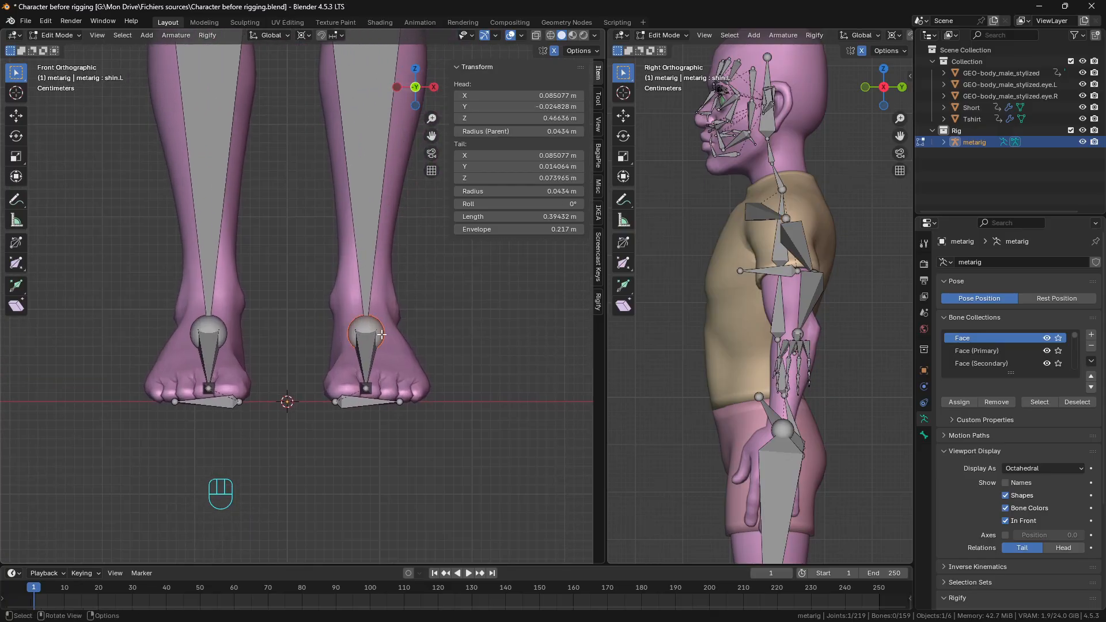
key("g")
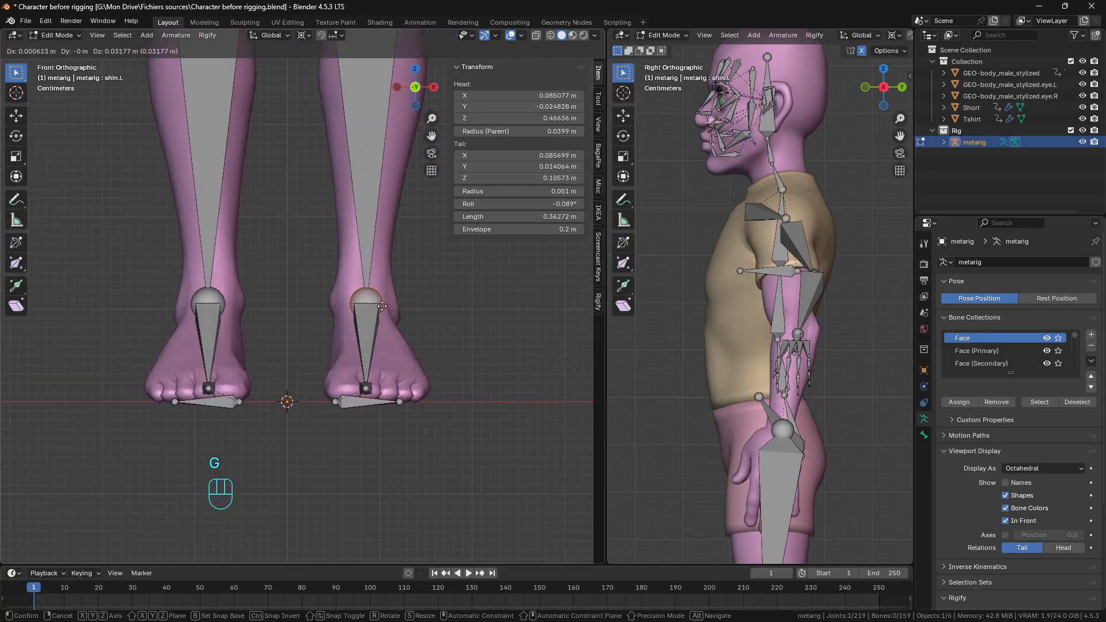
key("z")
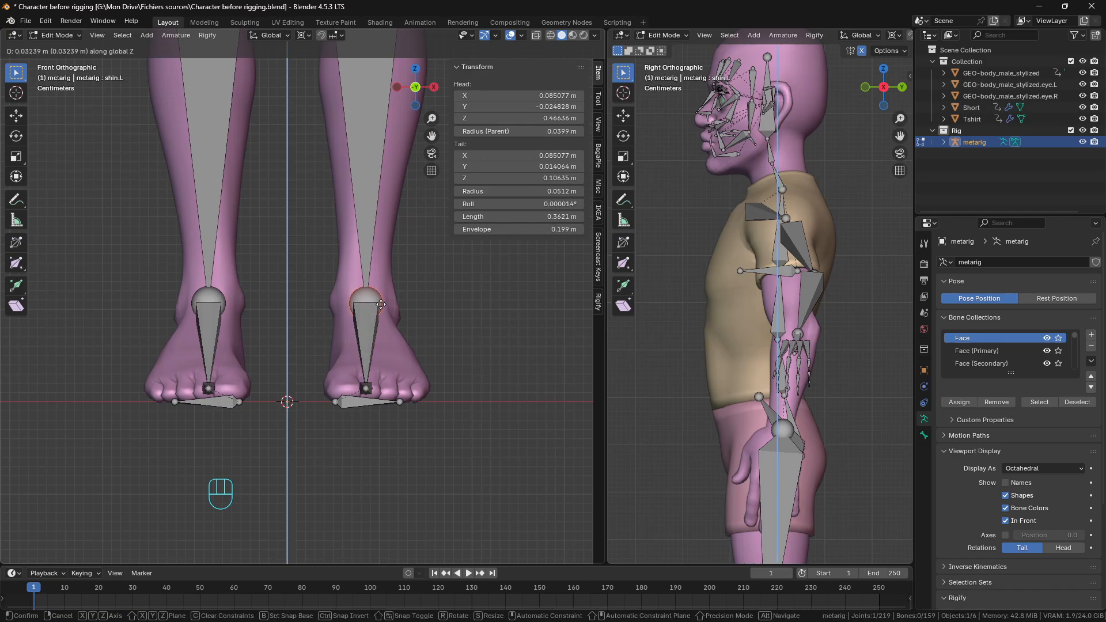
left_click(380, 304)
Step: Frame the ankle in the right side view and lower its joint slightly to fit the foot
key("KP_Decimal")
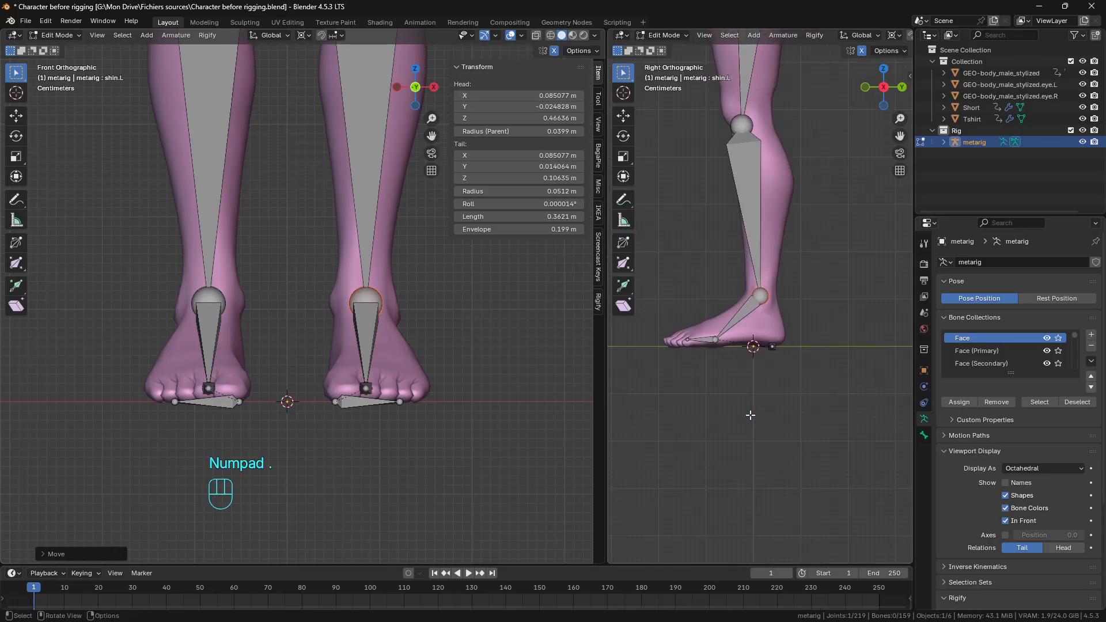
scroll(729, 357, "up", 3)
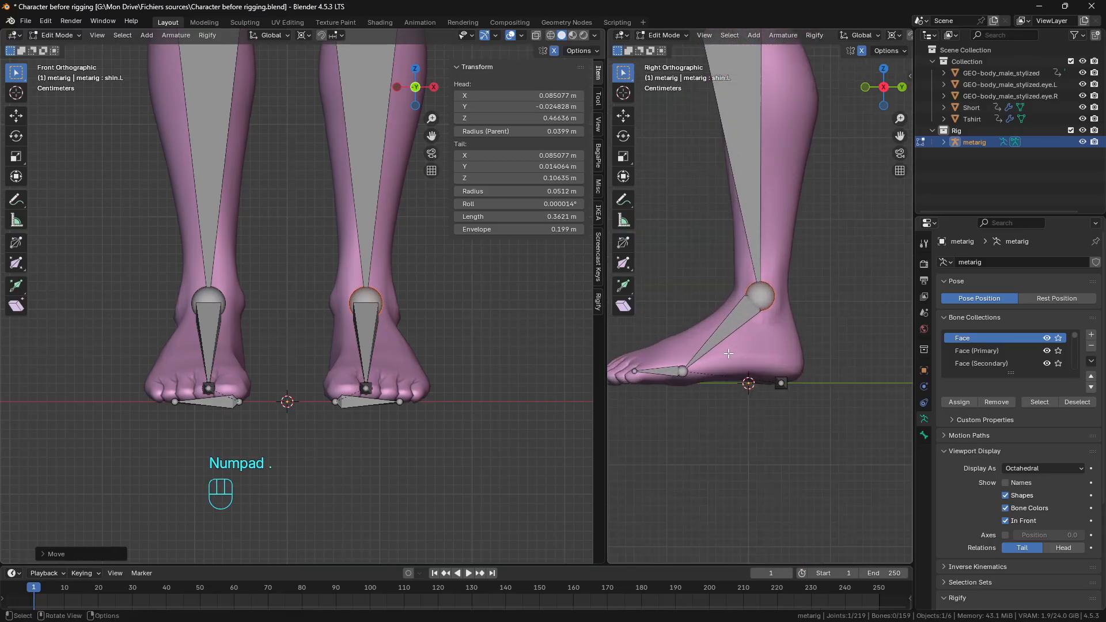
left_click(763, 296)
key("g")
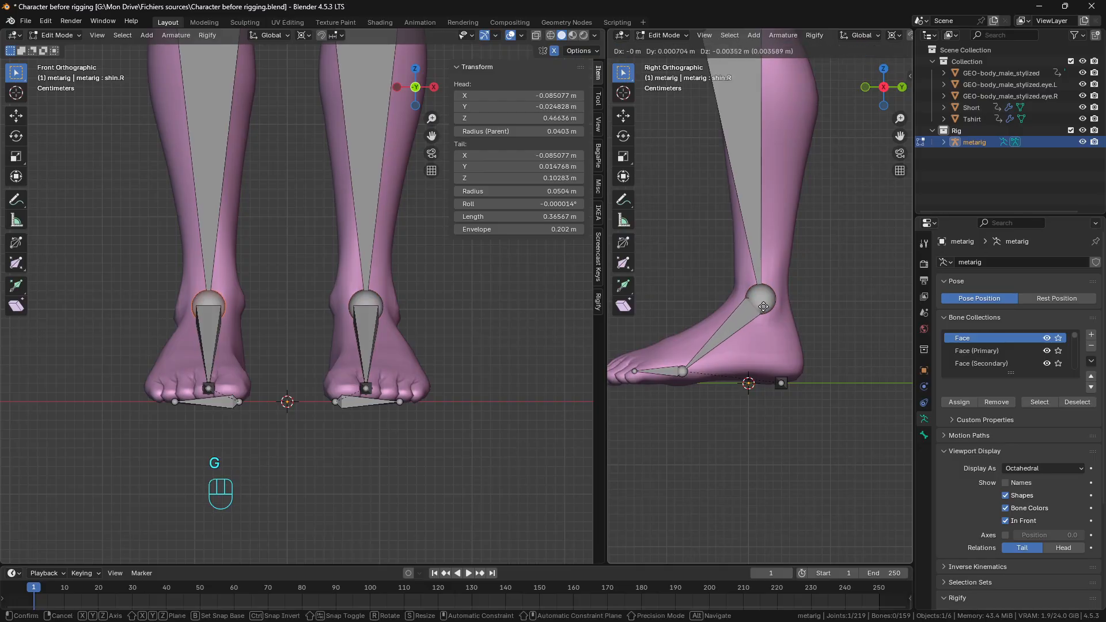
left_click(765, 314)
Step: Move the left toe bone about 0.023 m forward along the Y axis in the side view
left_click(649, 372)
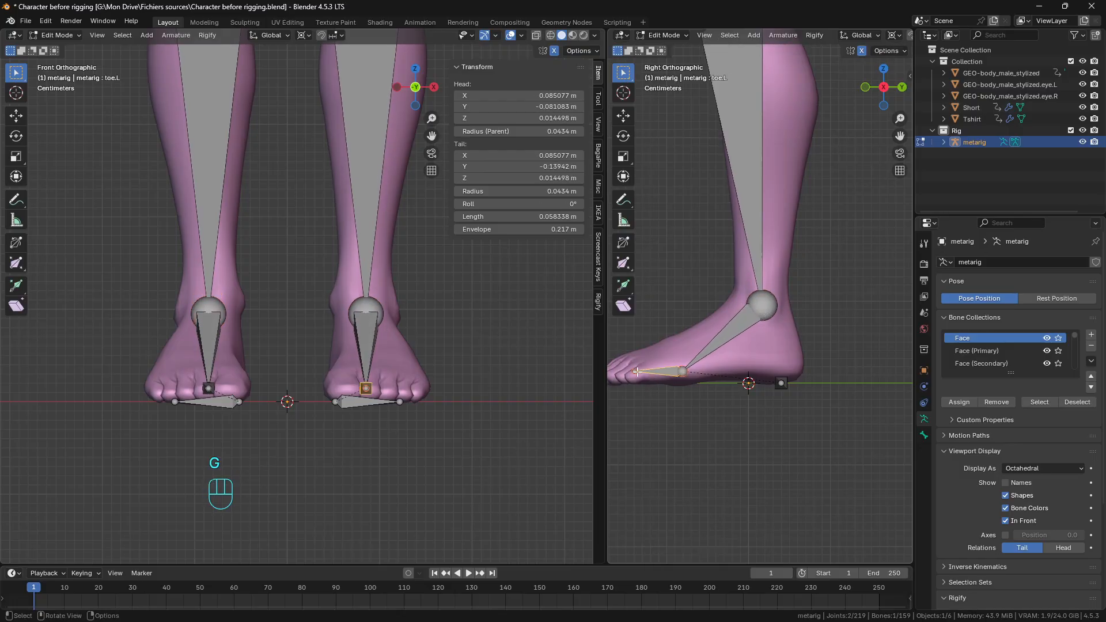
key("g")
key("y")
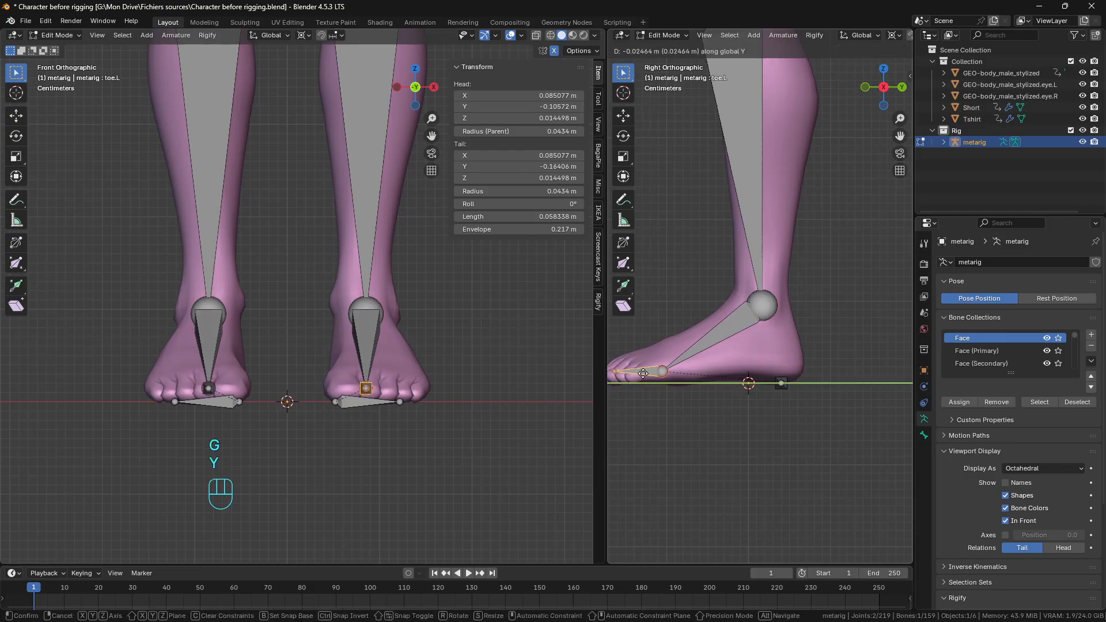
left_click(664, 371)
key("s")
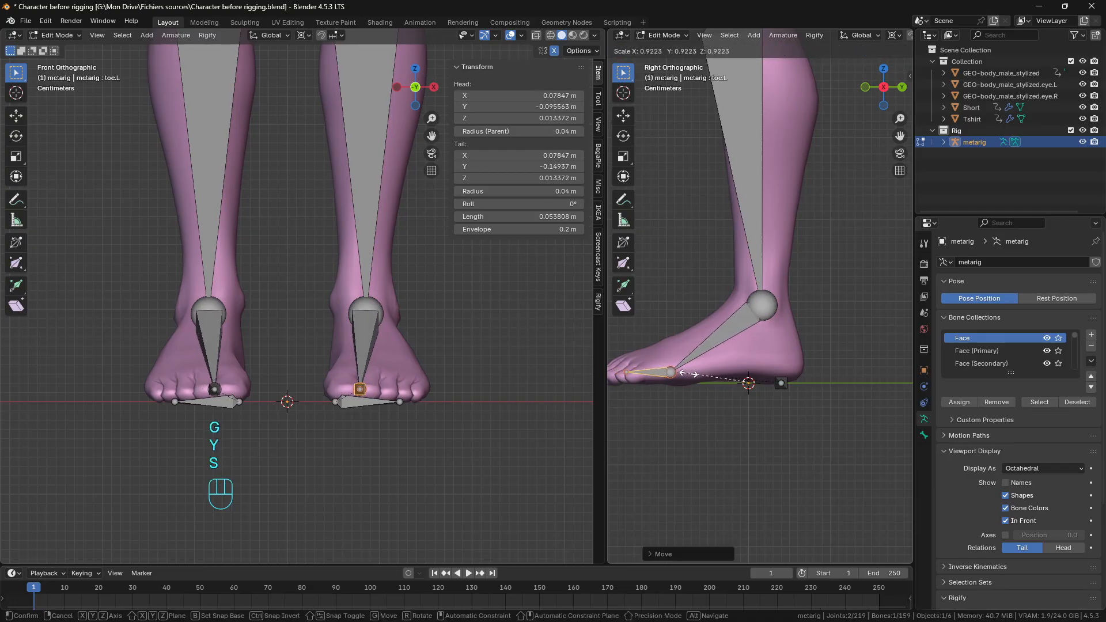
right_click(685, 373)
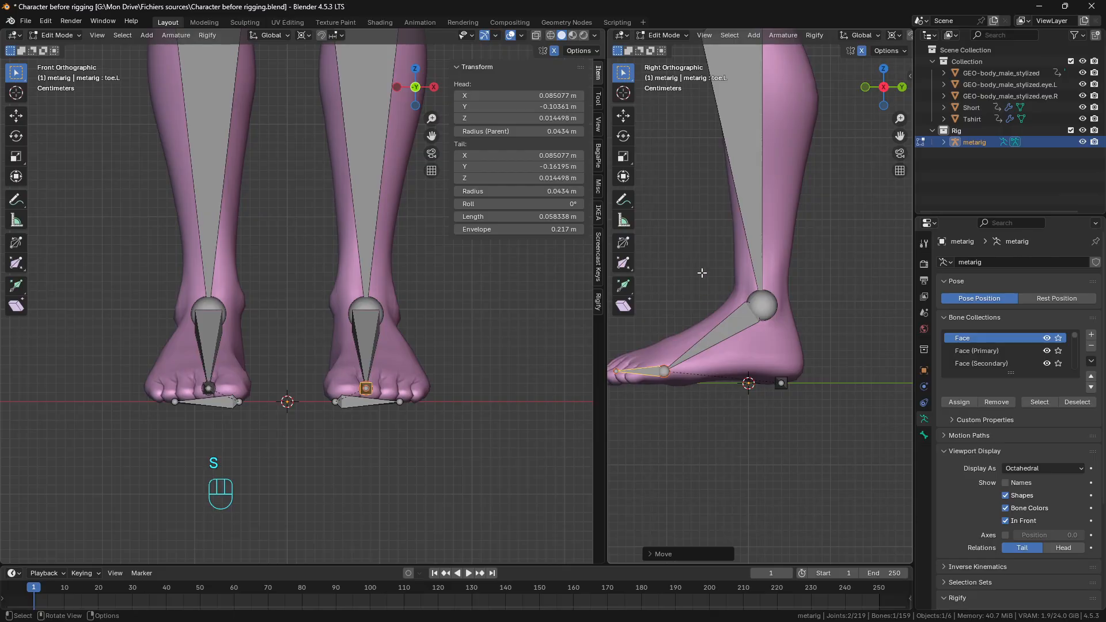
Step: Set the pivot point to Median Point and scale the toe bone up to about 0.076 m long
left_click(304, 36)
left_click(318, 103)
key("s")
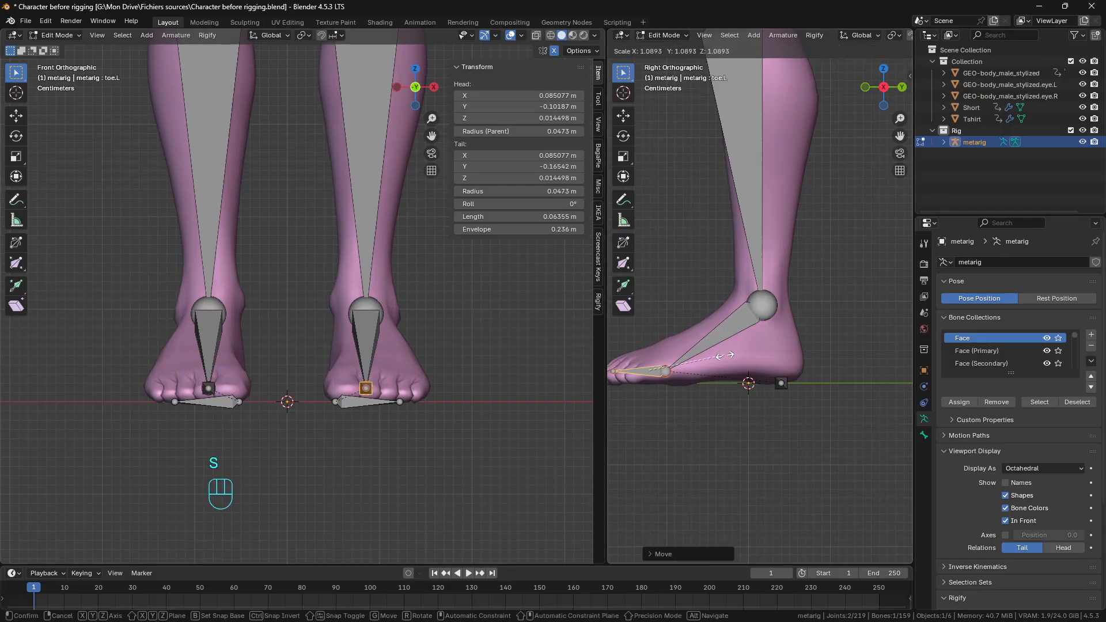
left_click(681, 362)
scroll(680, 358, "down", 2)
scroll(679, 358, "up", 1)
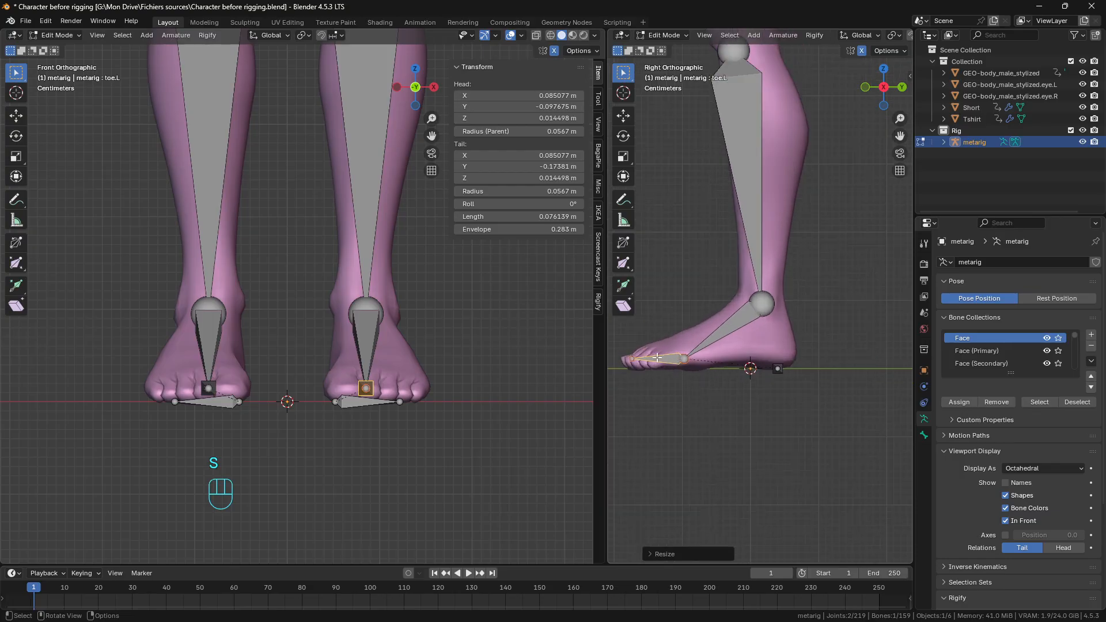
Step: Nudge the left toe bone about 0.0035 m forward and slightly down in the side view to fit the foot
scroll(717, 392, "up", 1)
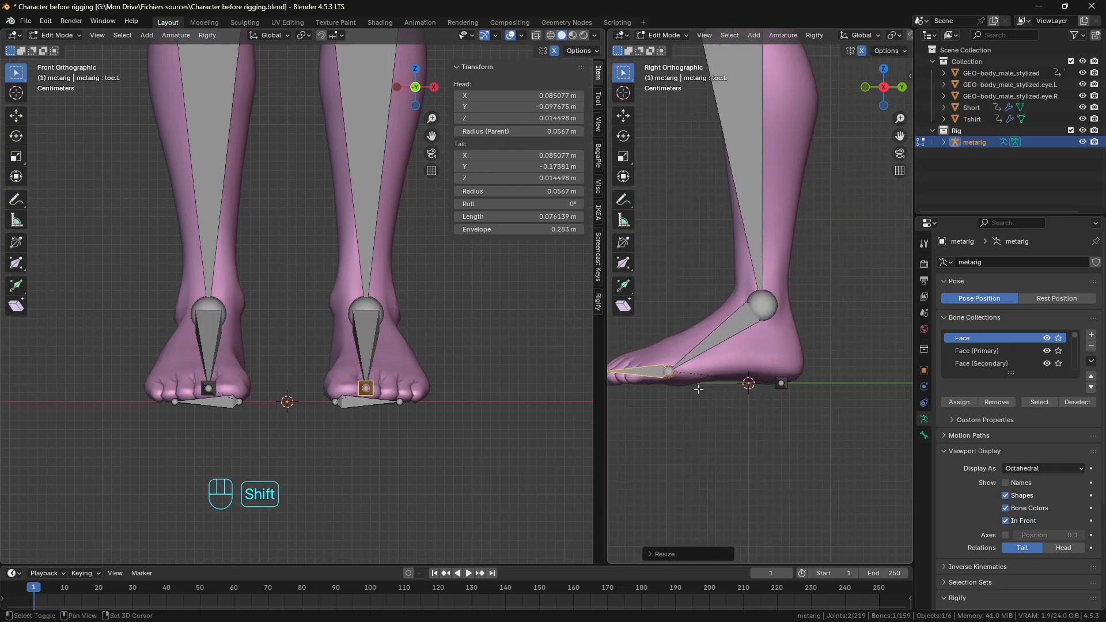
middle_click_drag(702, 385, 782, 382, "shift")
key("g")
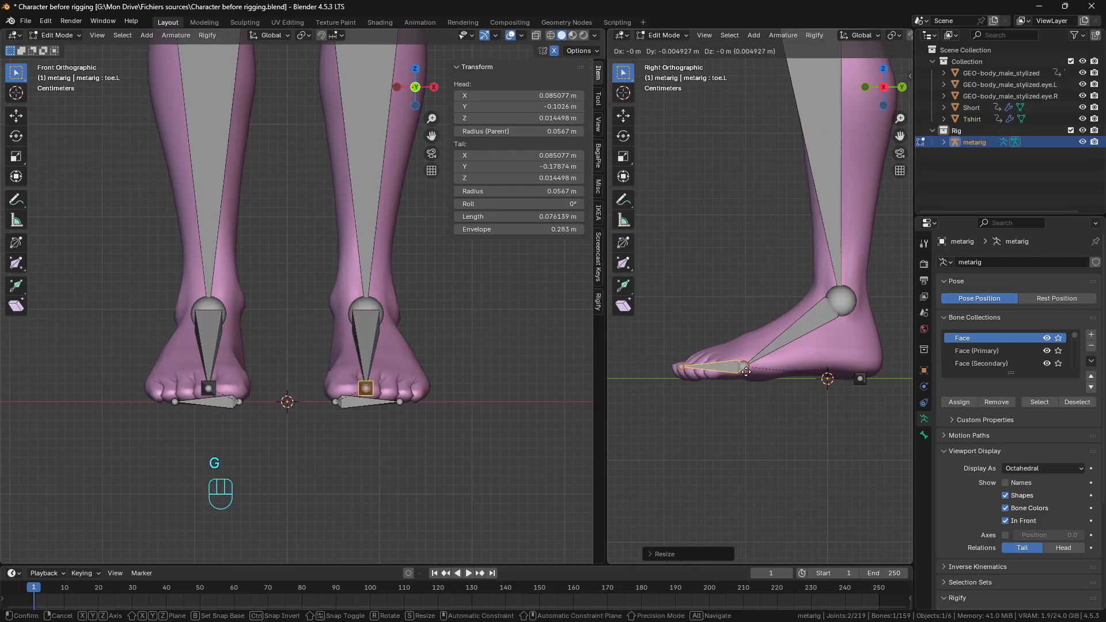
right_click(746, 372)
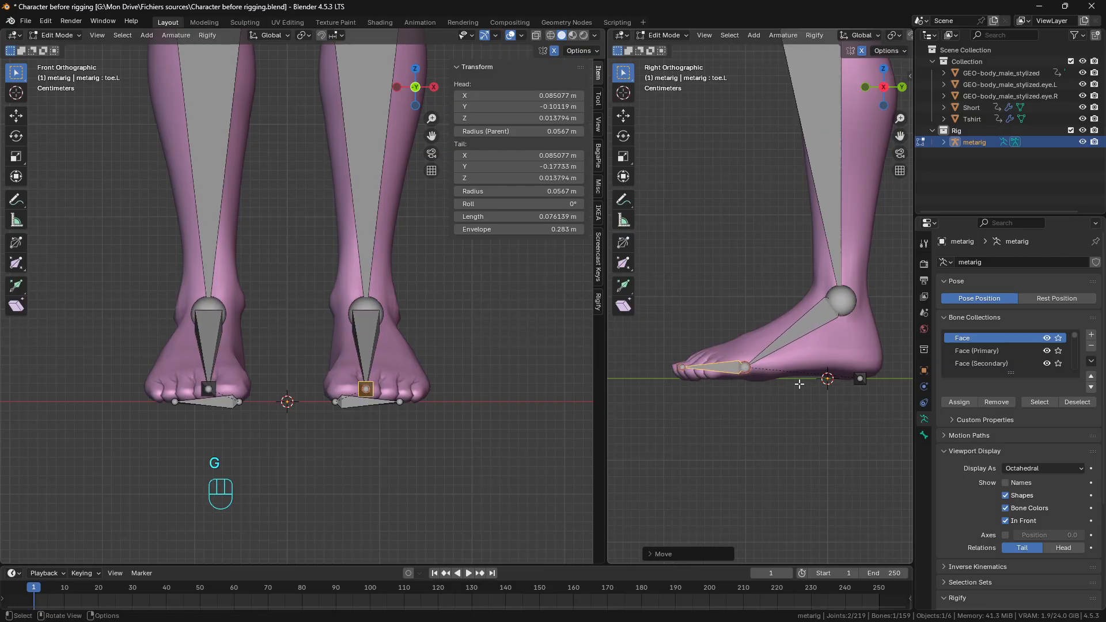
Step: Raise the left heel bone about 0.015 m in the side view so it sits inside the heel
left_click(861, 378)
left_click(867, 382)
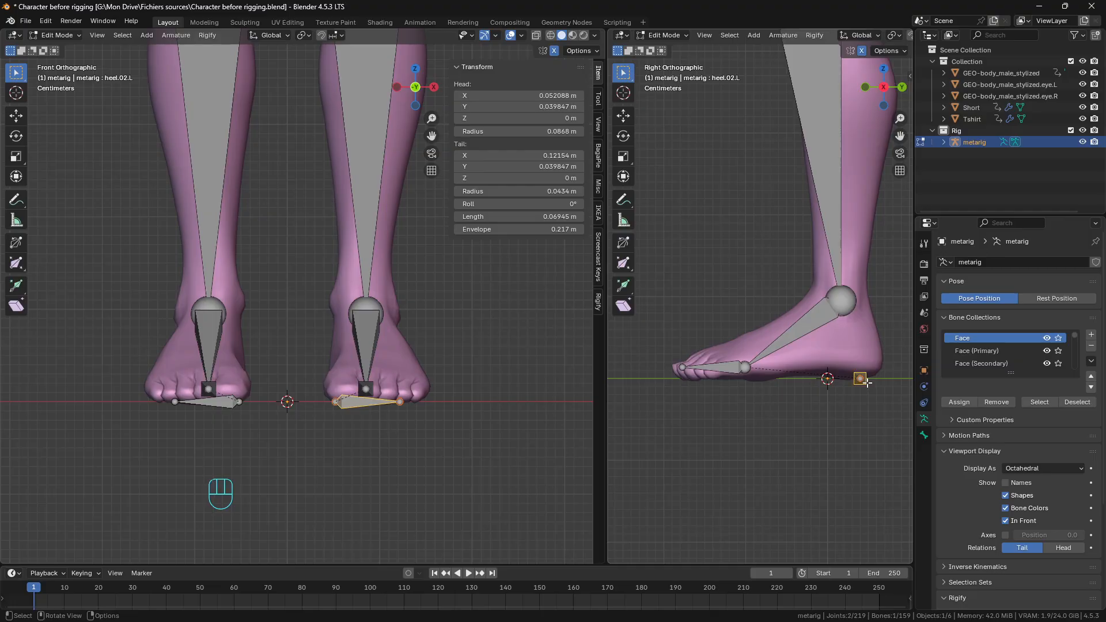
key("g")
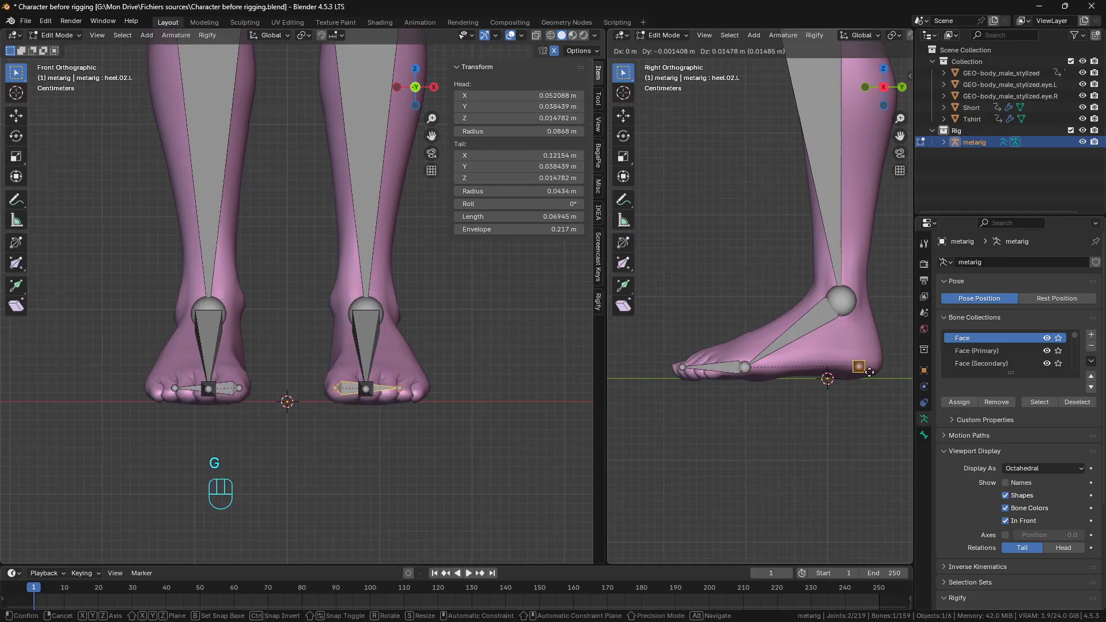
left_click(869, 372)
Step: Move the left knee joint about 0.027 m up and 0.011 m back in the side view
scroll(831, 323, "down", 8)
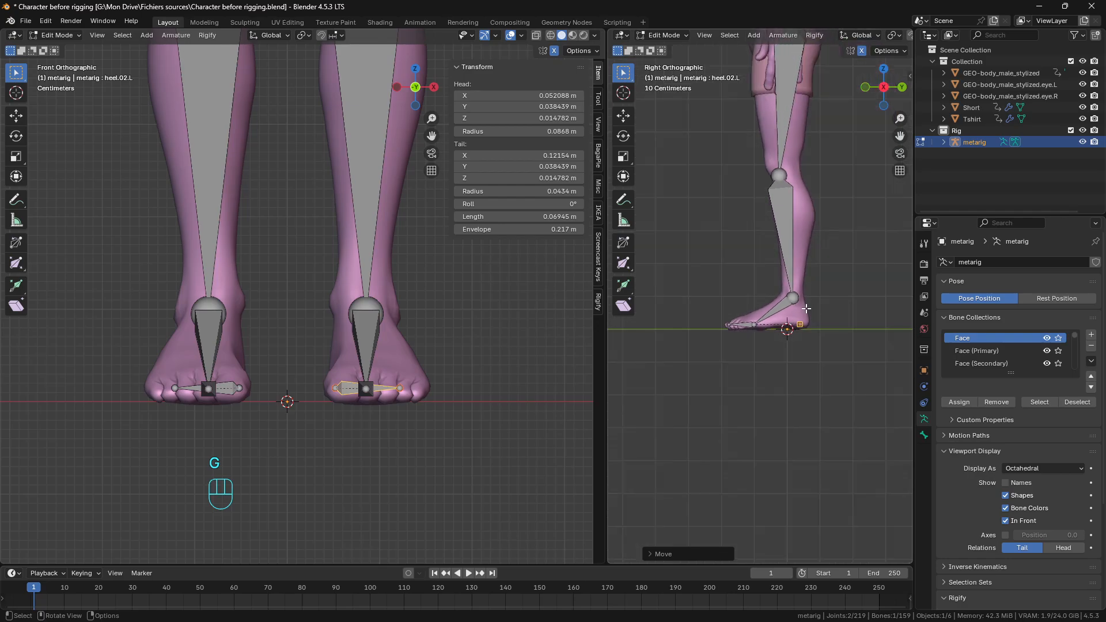
middle_click_drag(737, 287, 729, 368, "shift")
scroll(754, 340, "up", 6)
left_click(770, 319)
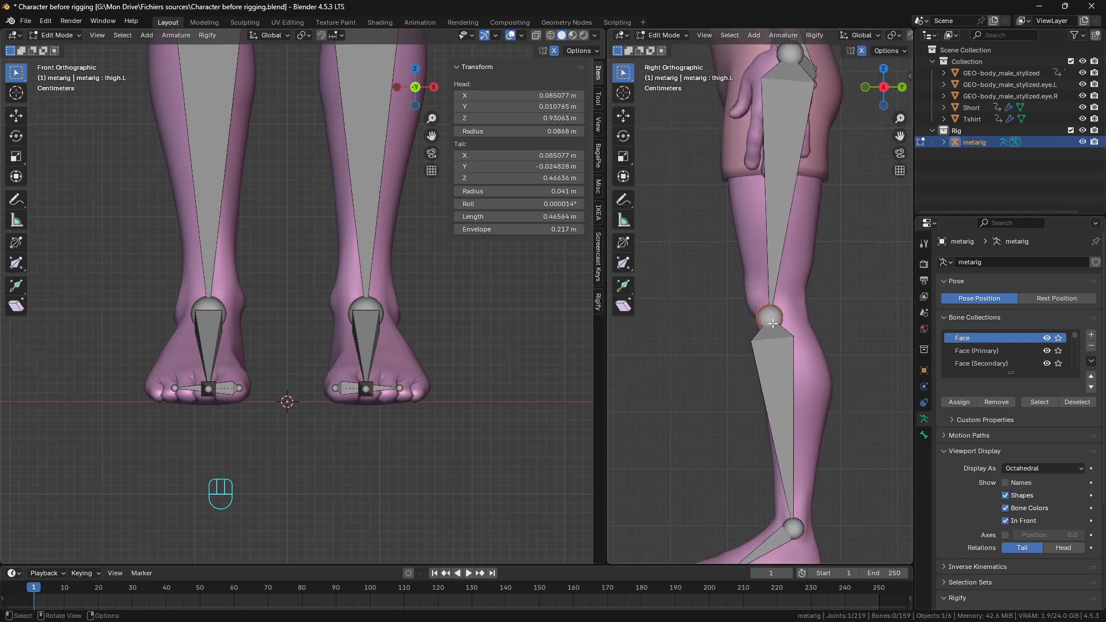
key("g")
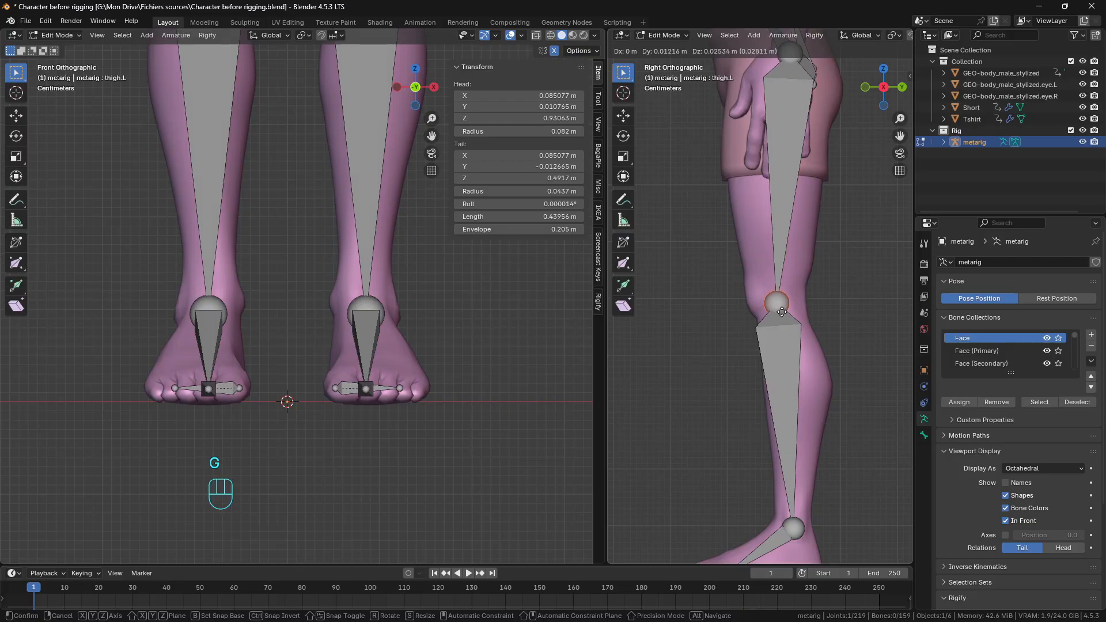
left_click(780, 311)
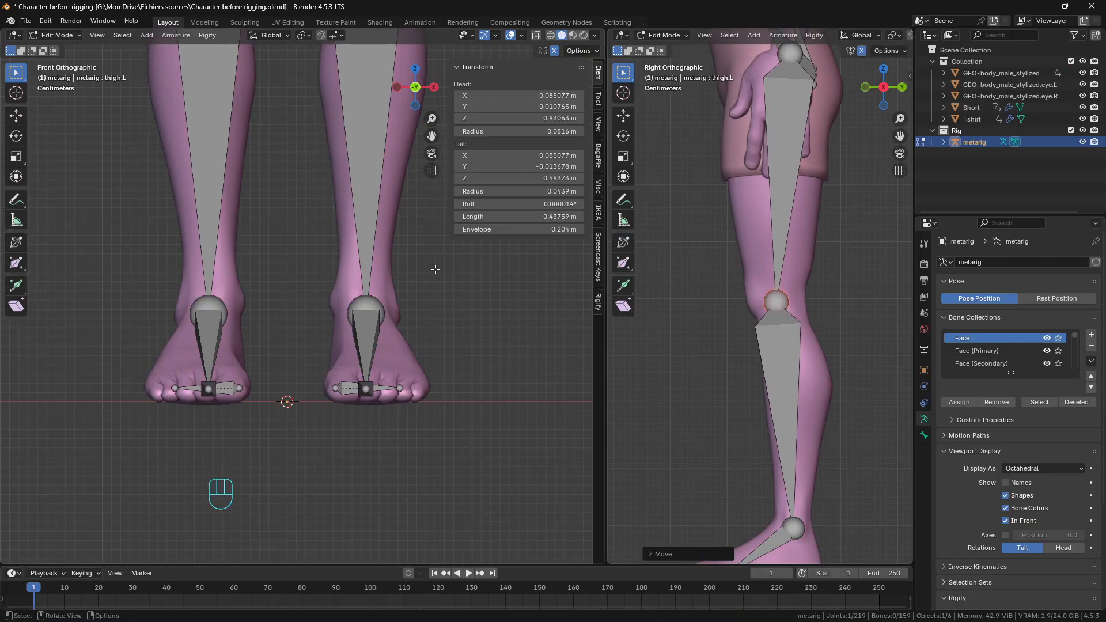
Step: Lower the left thigh bone's hip joint about 0.063 m and shift it slightly inward in the front view
scroll(365, 273, "down", 3)
middle_click_drag(365, 274, 340, 505, "shift")
scroll(340, 505, "up", 3)
scroll(342, 496, "down", 2)
middle_click_drag(351, 362, 355, 441, "shift")
scroll(358, 415, "up", 3)
left_click(371, 327)
scroll(386, 380, "down", 2)
middle_click_drag(390, 391, 392, 356, "shift")
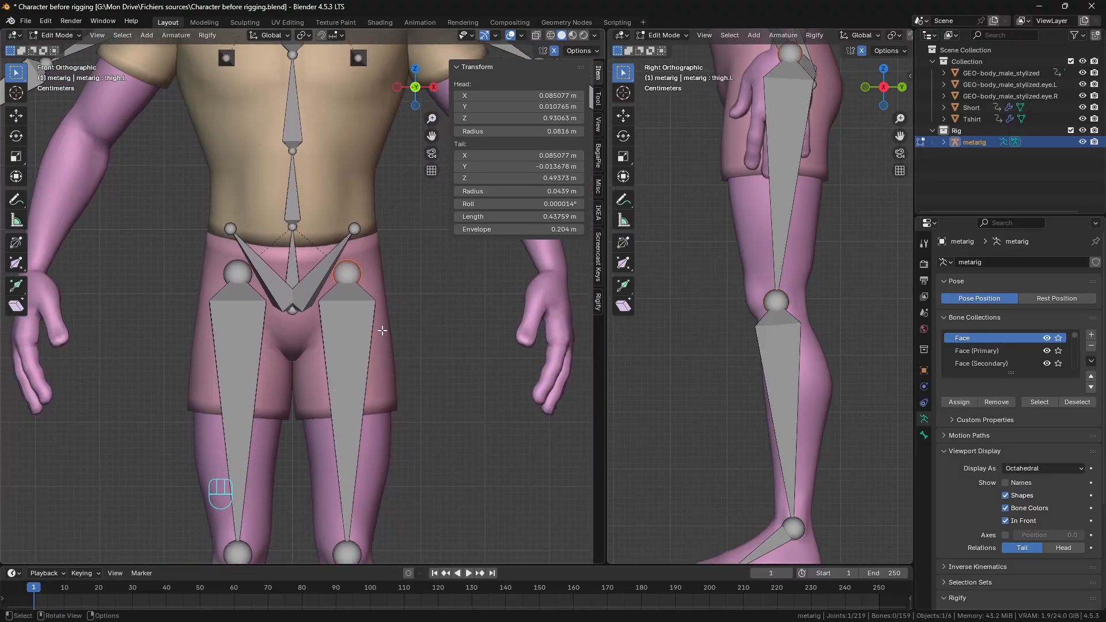
key("g")
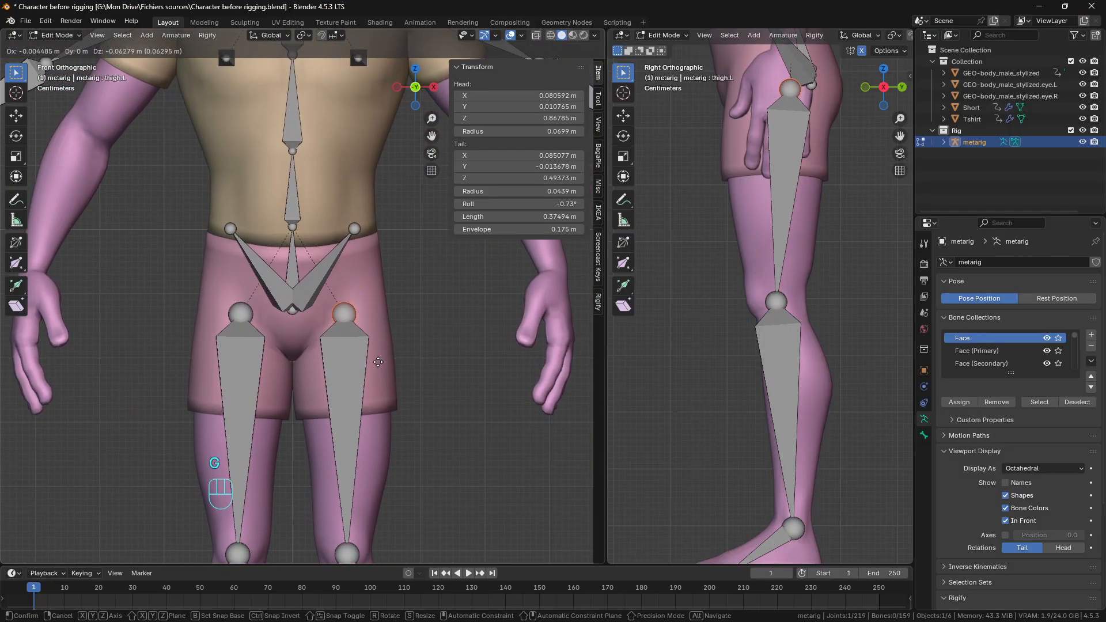
left_click(379, 362)
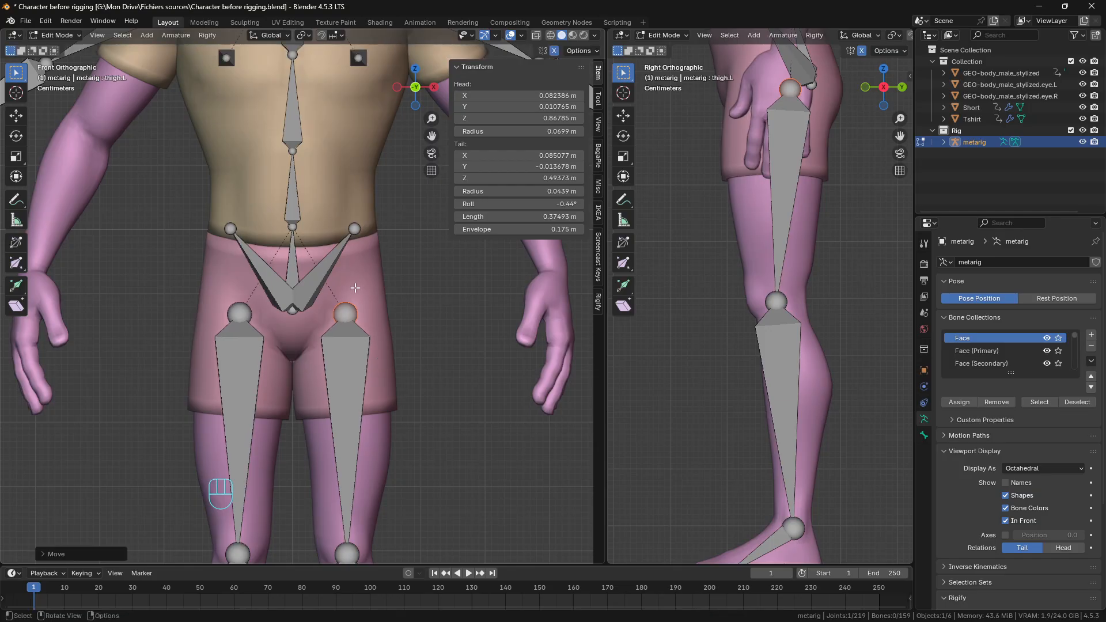
Step: Lower the outer tip of the left pelvis bone about 0.048 m and move it slightly inward in the front view
left_click(354, 229)
key("g")
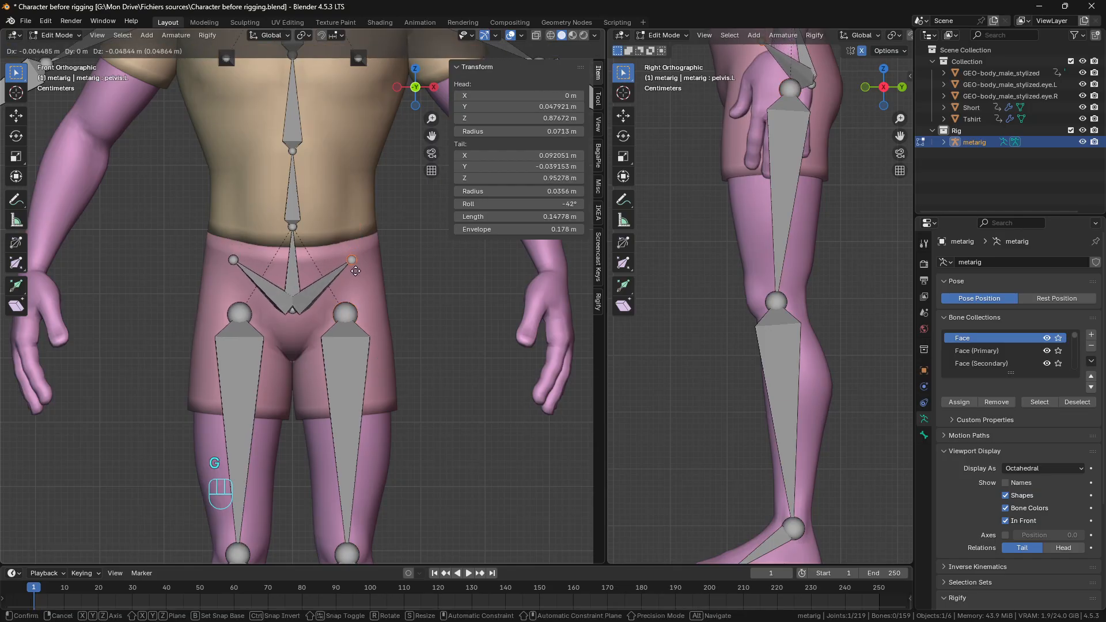
left_click(355, 271)
Step: Move the shared base joint of the pelvis and spine about 0.029 m forward and 0.007 m up in the side view
key("KP_Decimal")
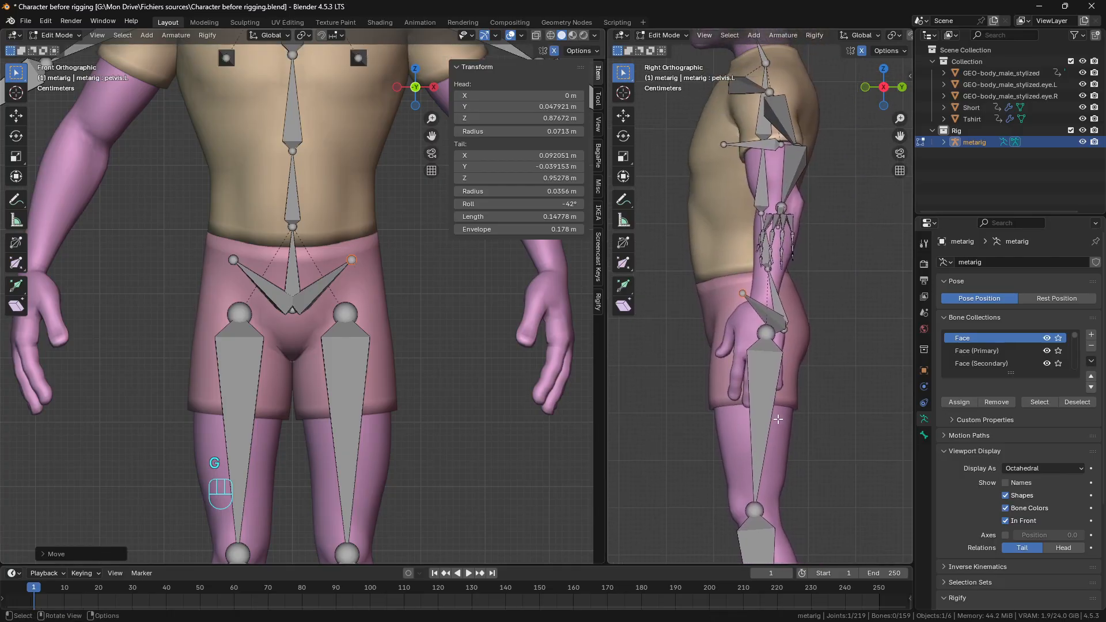
left_click(817, 353)
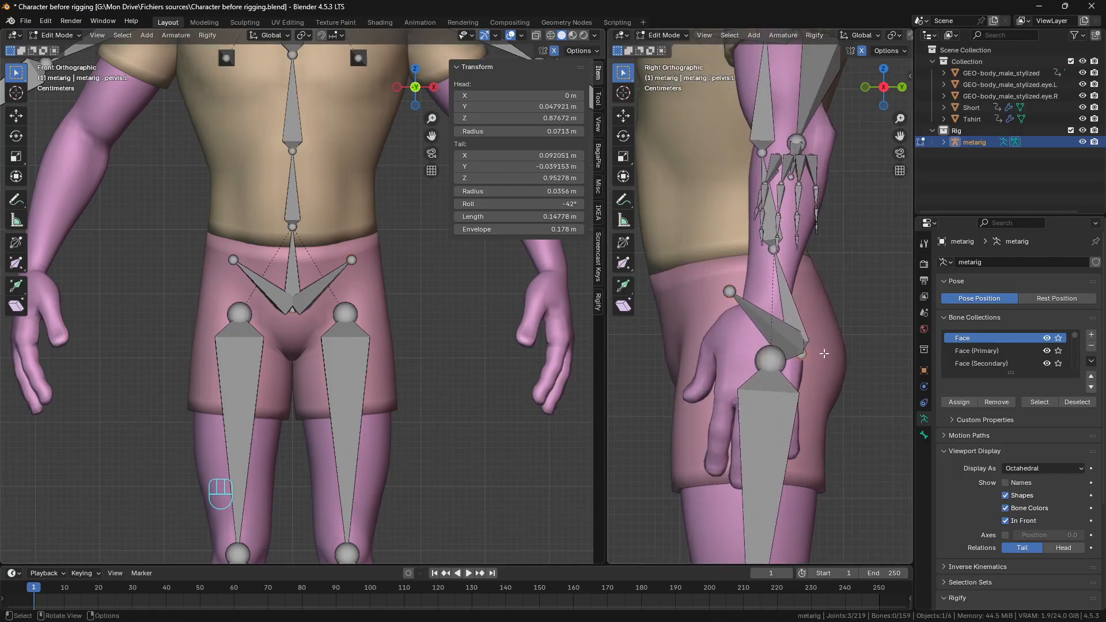
key("g")
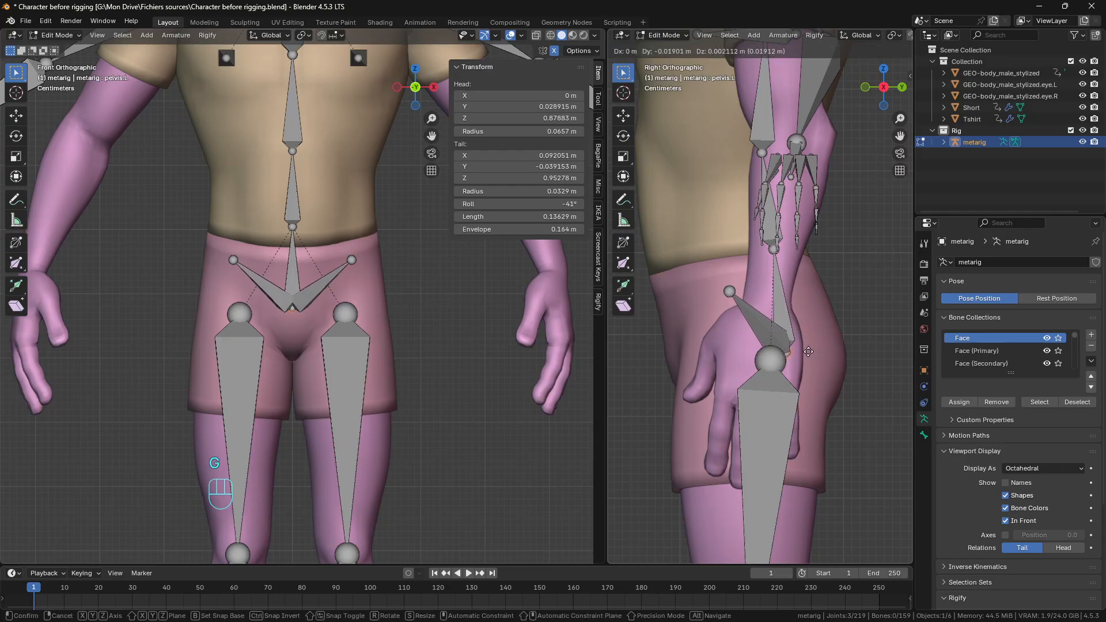
left_click(800, 348)
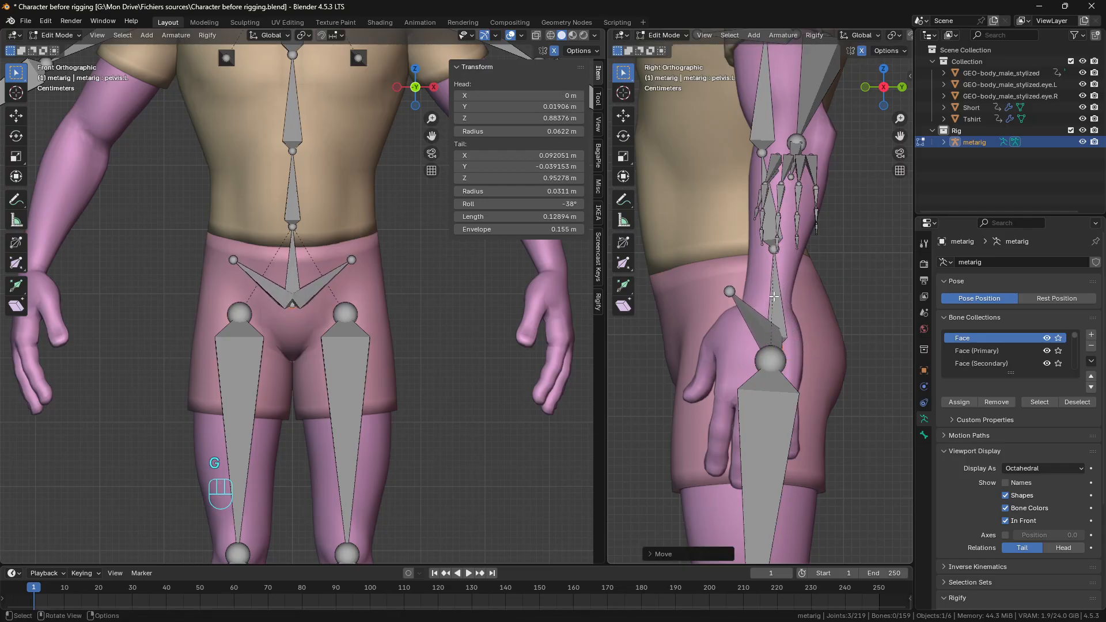
Step: Move the waist joint at the top of the lowest spine bone about 0.03 m forward and slightly down in the side view
left_click(773, 249)
key("g")
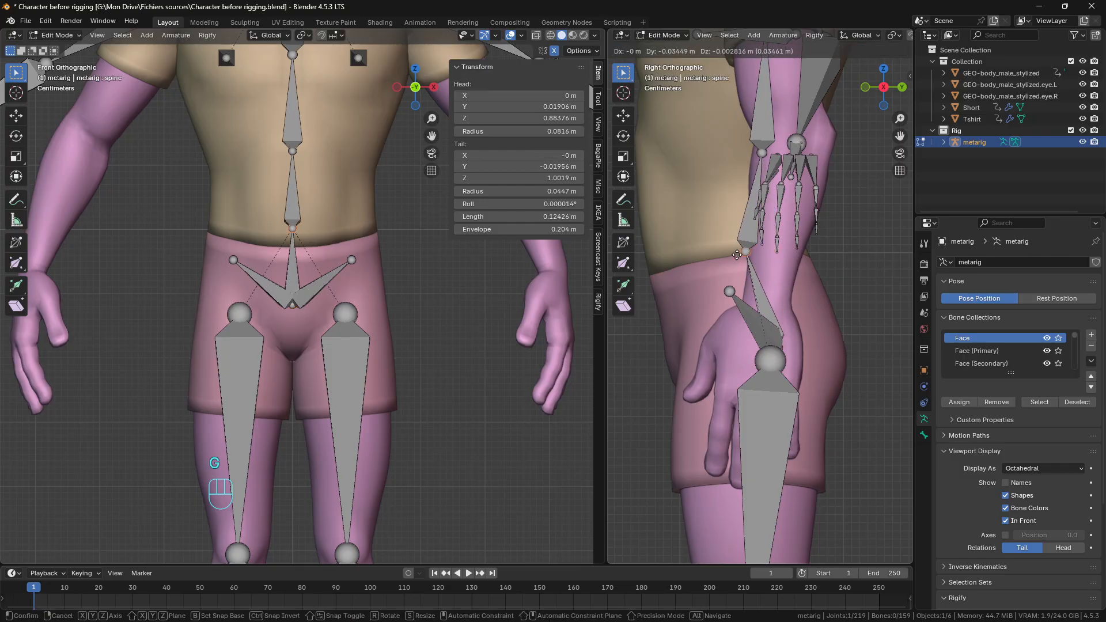
left_click(741, 255)
Step: Move the joint at the top of spine.001 about 0.03 m forward in the right side view
scroll(741, 255, "down", 3)
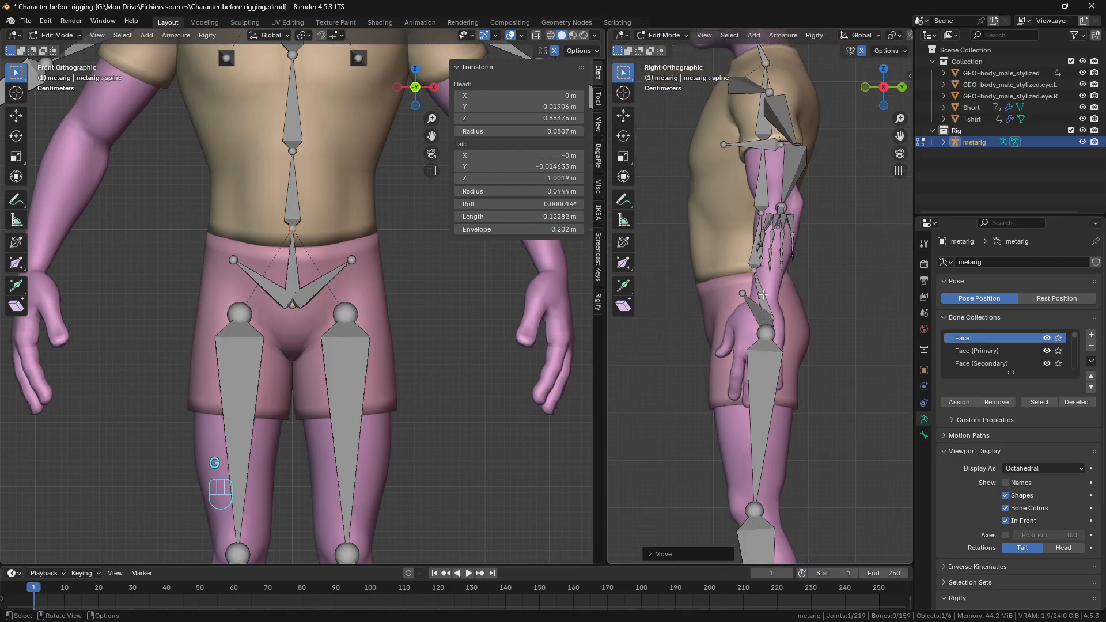
middle_click_drag(741, 255, 778, 343, "shift")
key("KP_3")
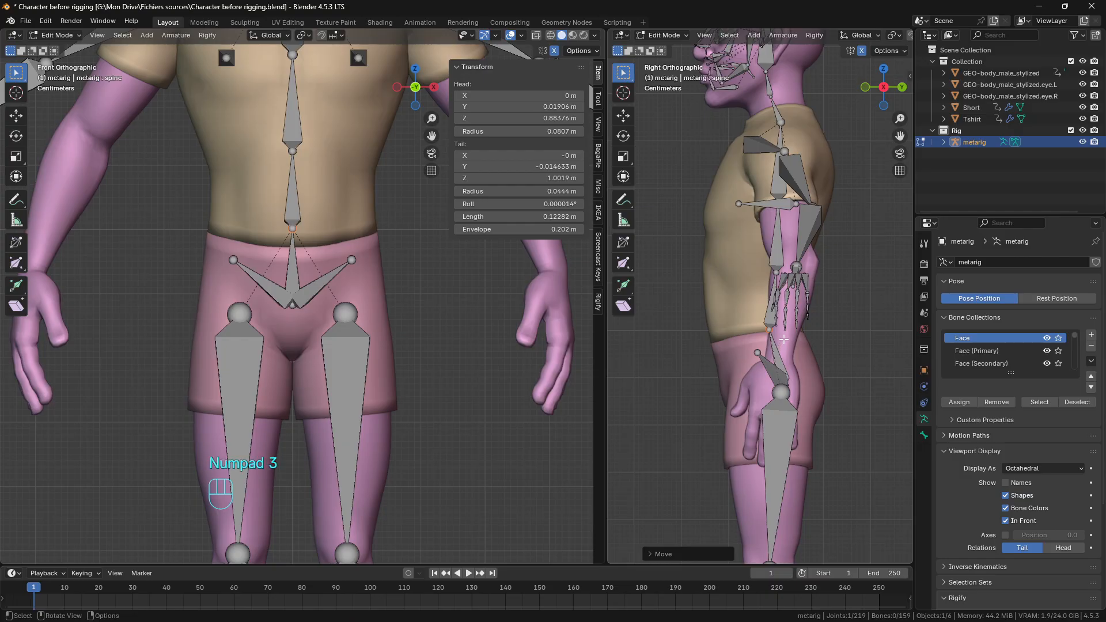
scroll(786, 334, "down", 5)
scroll(786, 335, "up", 5)
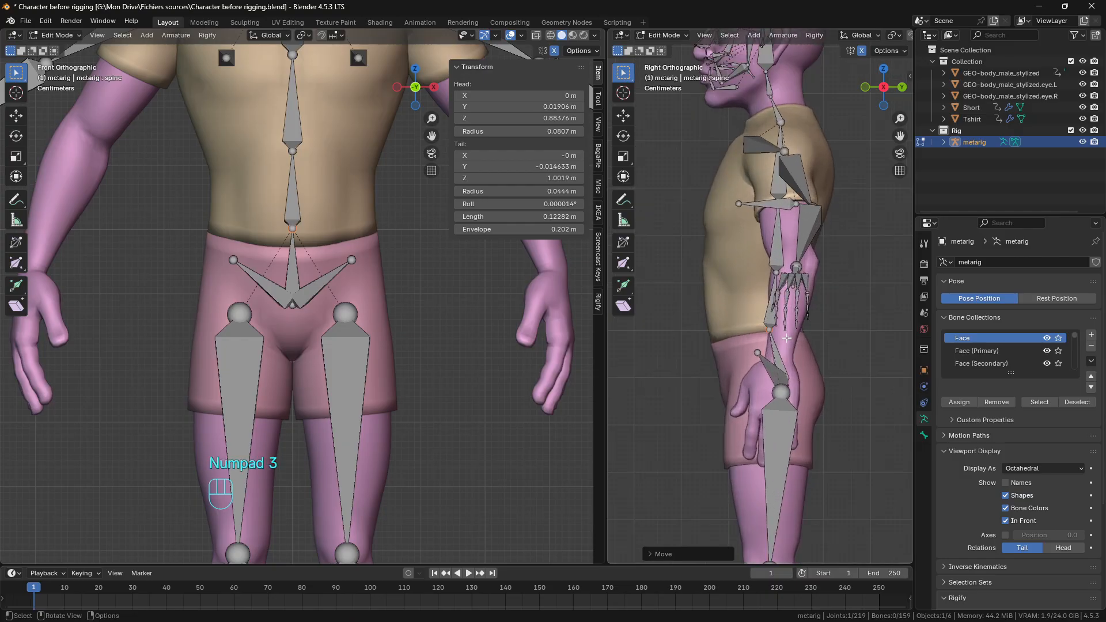
left_click(779, 269)
key("g")
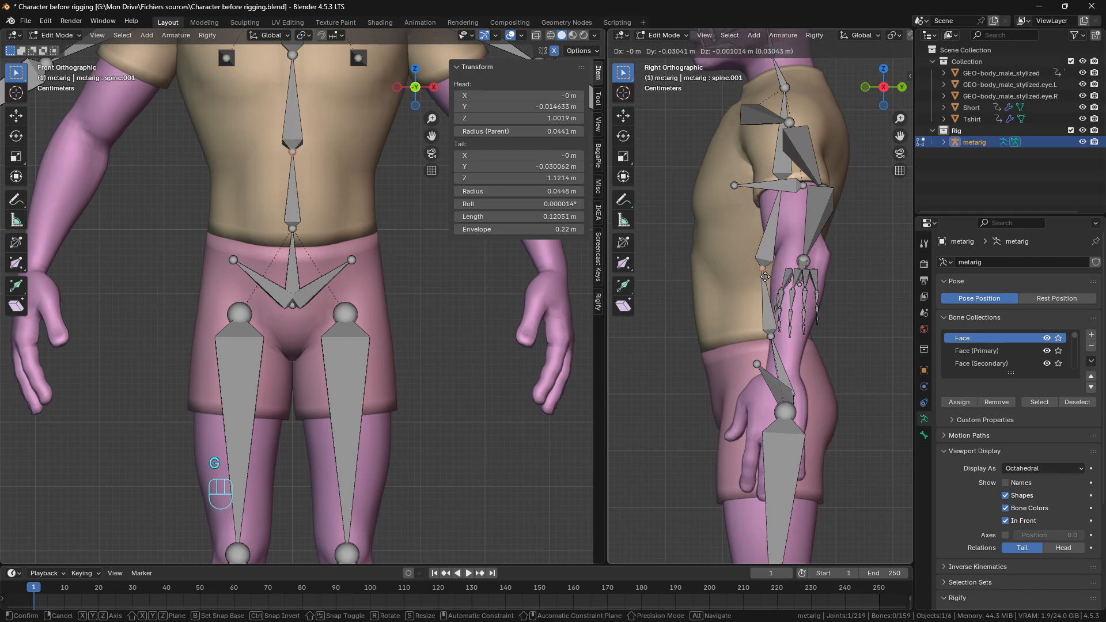
left_click(764, 277)
Step: Enlarge the bone collections list and hide Leg.L (IK), Leg.L (FK), Leg.L (Tweak) and Leg.R (IK)
scroll(762, 332, "down", 3)
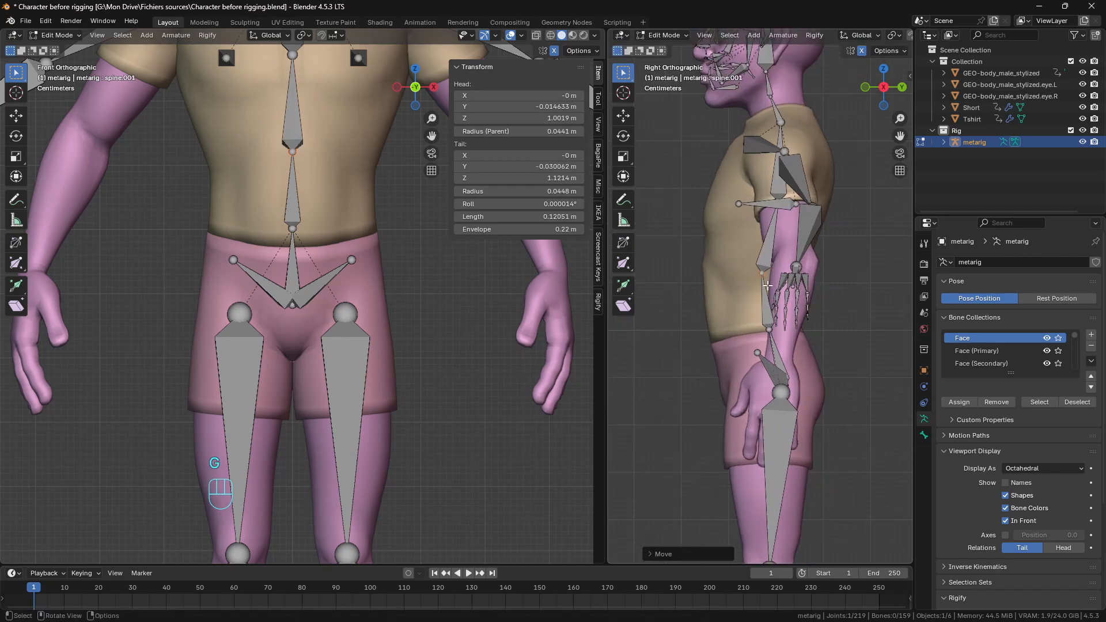
scroll(375, 361, "down", 6)
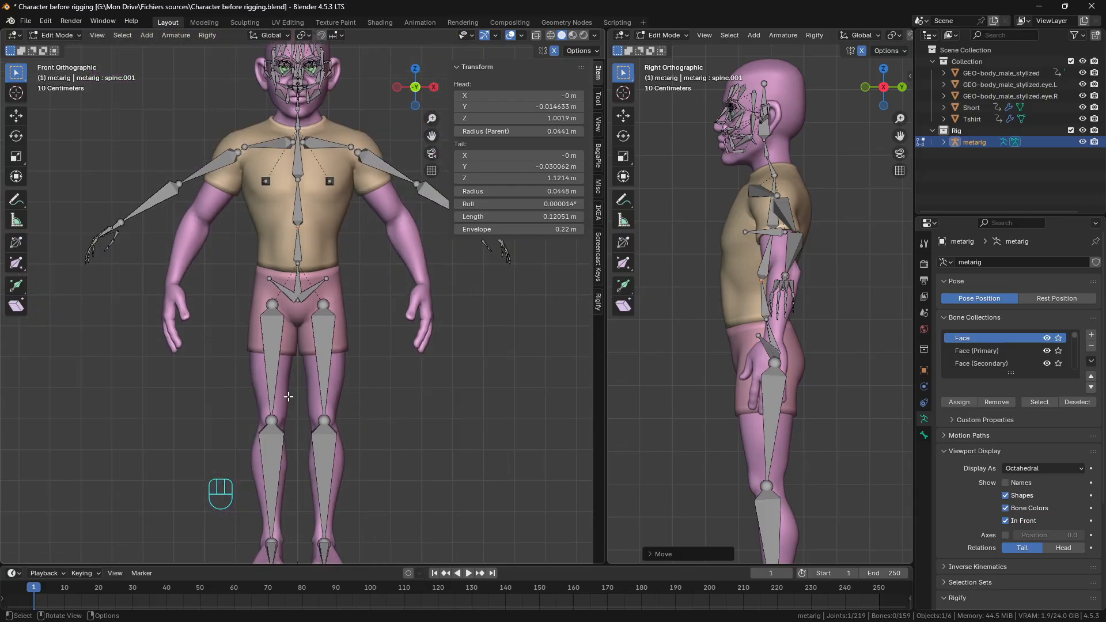
scroll(374, 361, "up", 2)
scroll(315, 300, "down", 2)
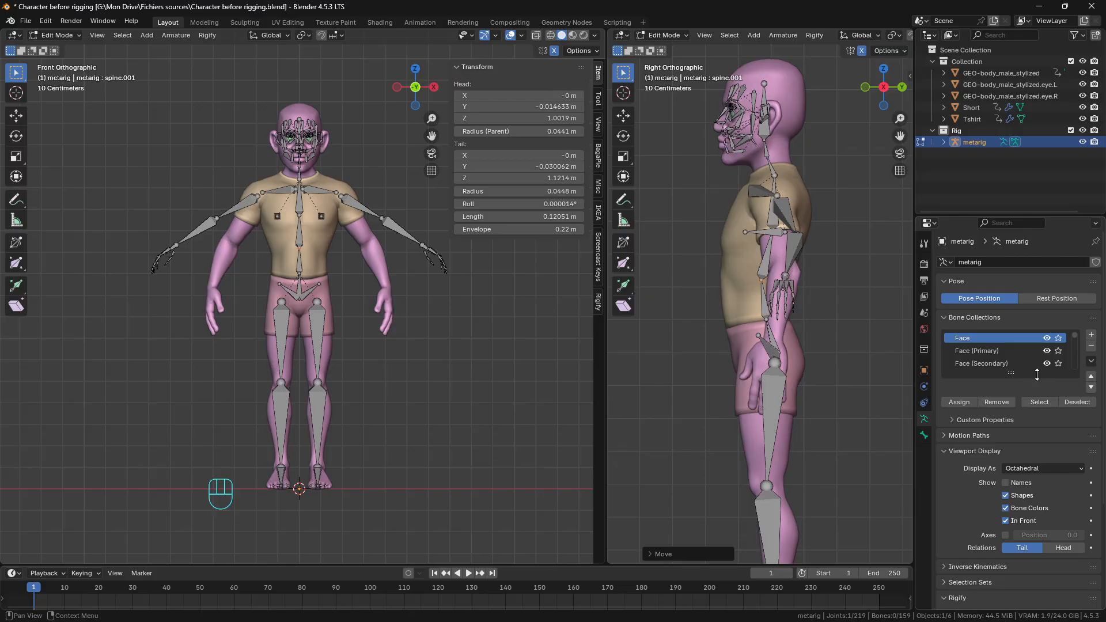
left_click_drag(1036, 374, 1026, 538)
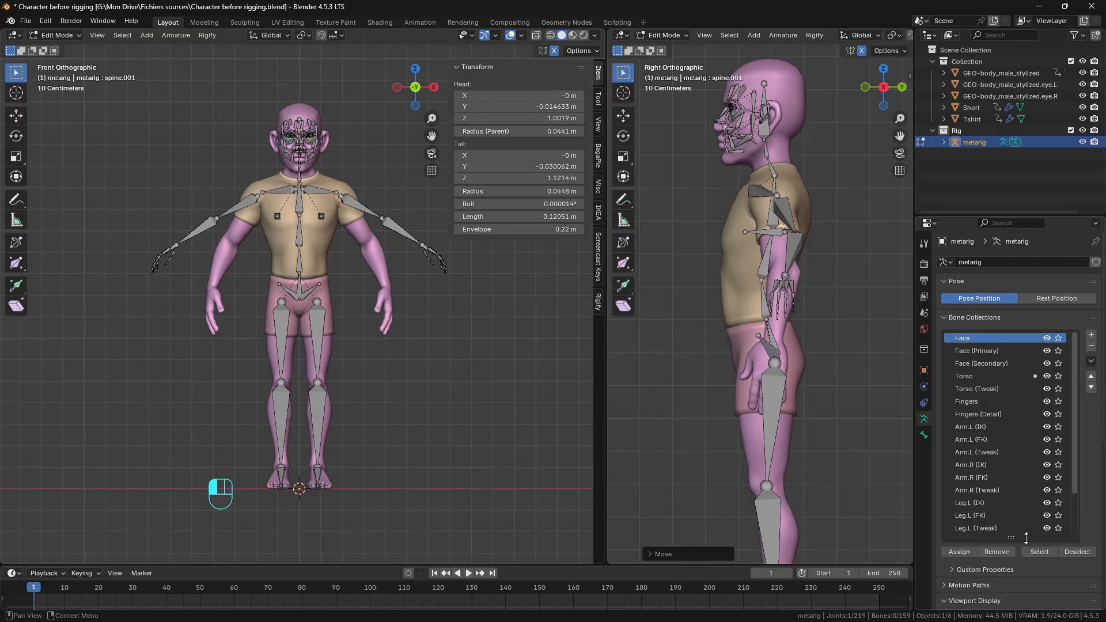
scroll(1011, 474, "down", 4)
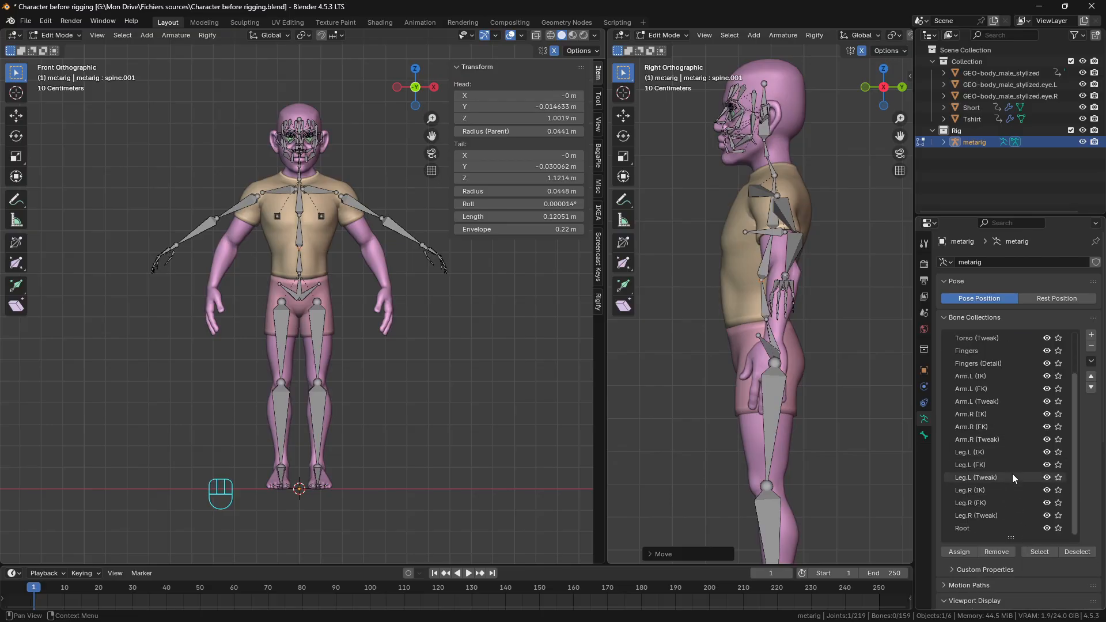
left_click(1046, 452)
left_click(1046, 464)
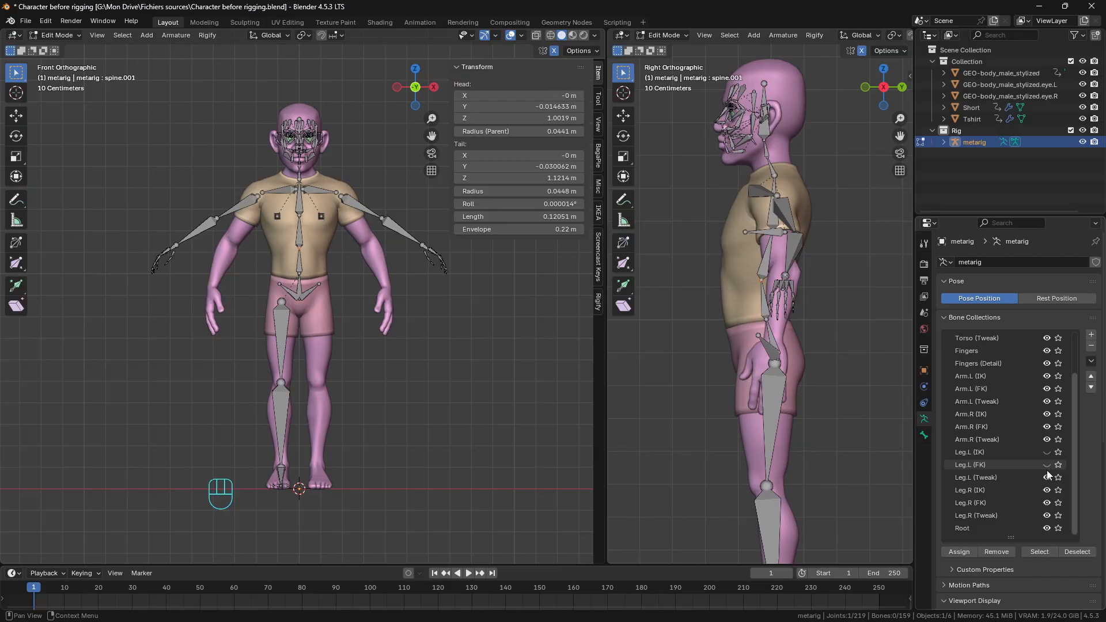
left_click(1047, 476)
left_click(1047, 490)
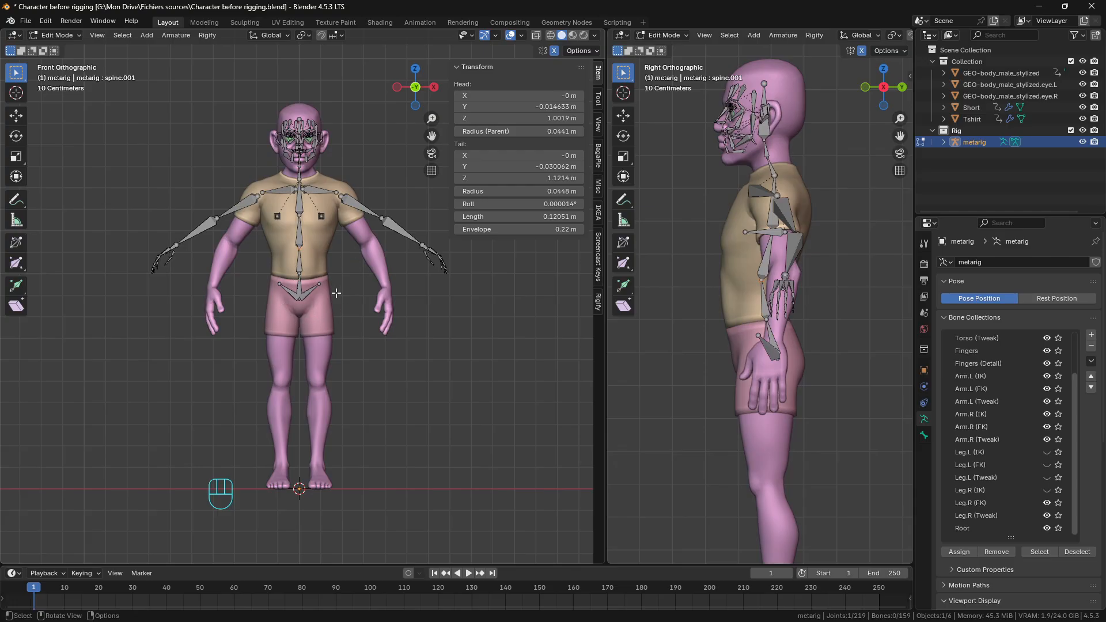
Step: Move the joint between spine.002 and spine.003 about 0.035 m forward and 0.003 m up in the right side view
scroll(336, 293, "up", 4)
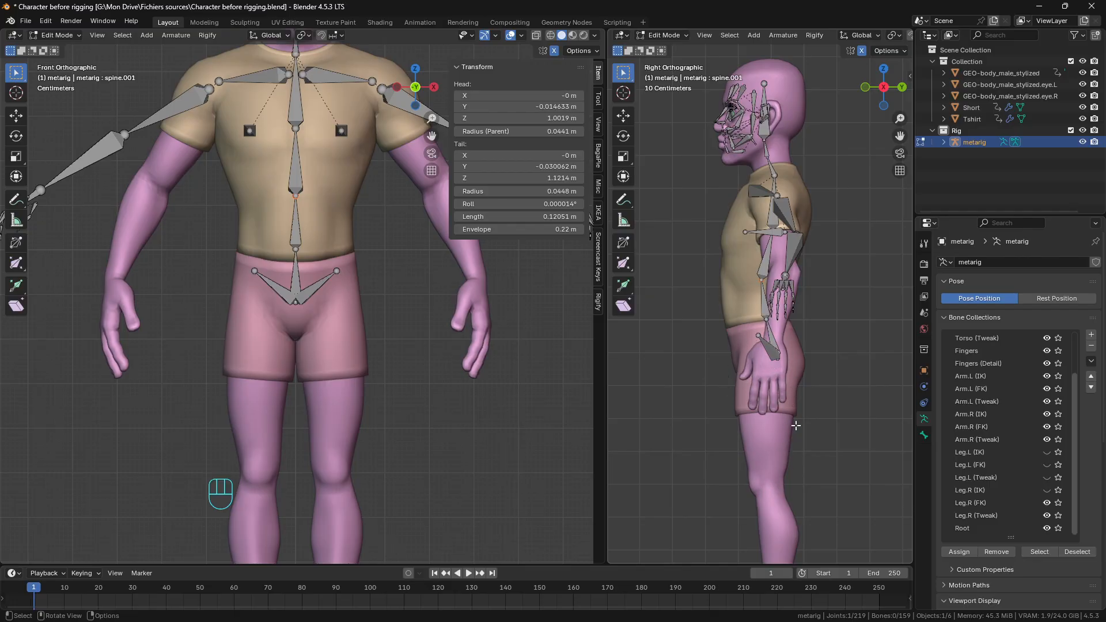
scroll(345, 288, "down", 3)
scroll(326, 350, "up", 2)
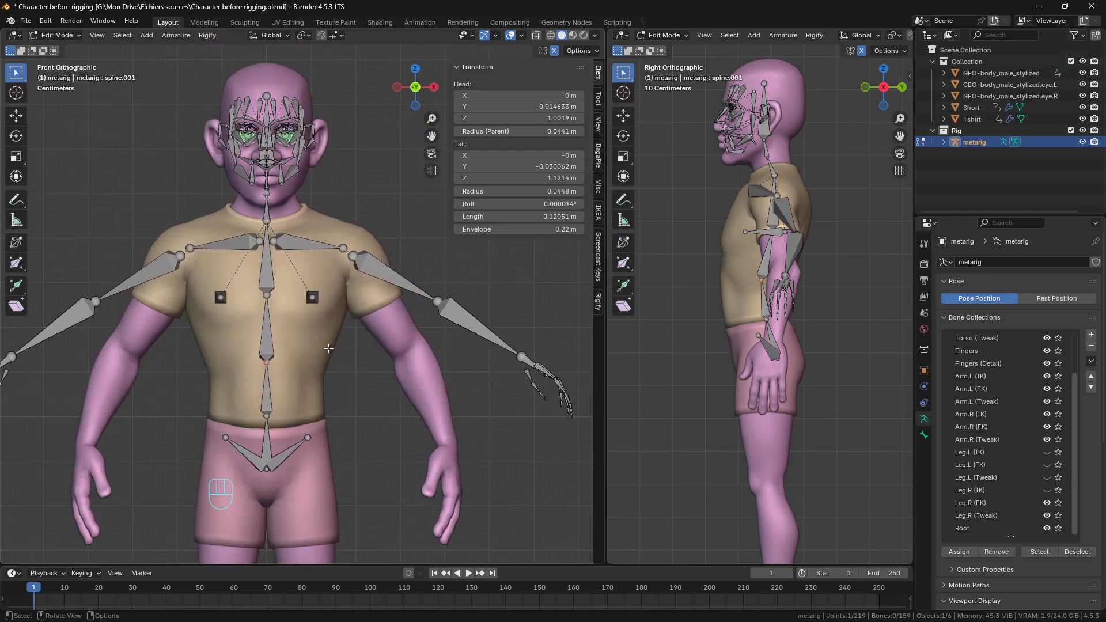
scroll(329, 347, "up", 2)
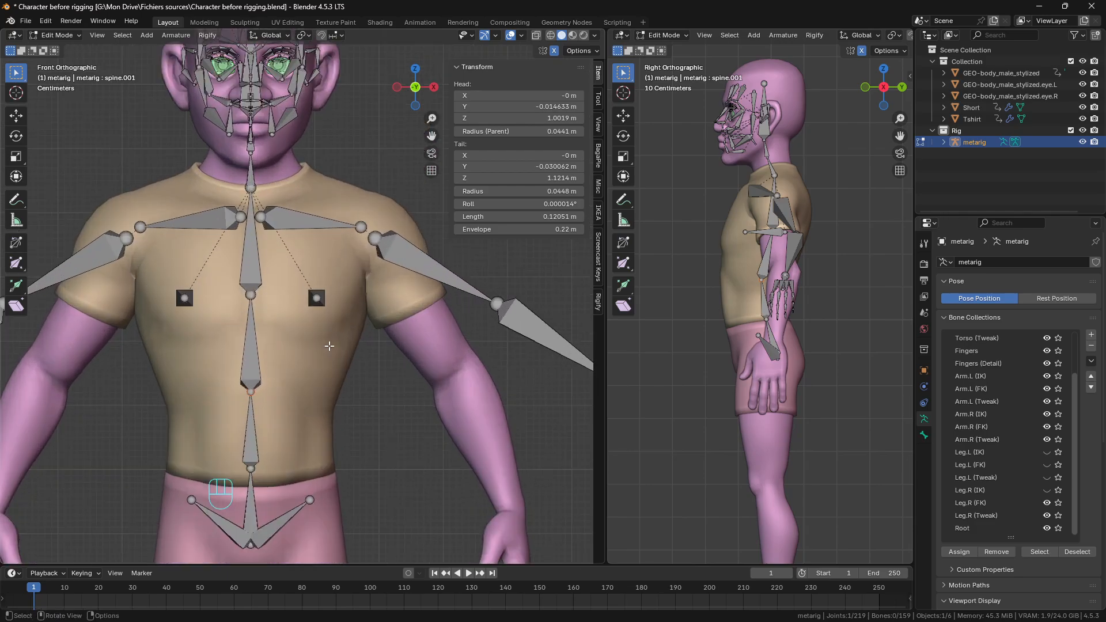
scroll(330, 314, "down", 1)
scroll(731, 243, "up", 3)
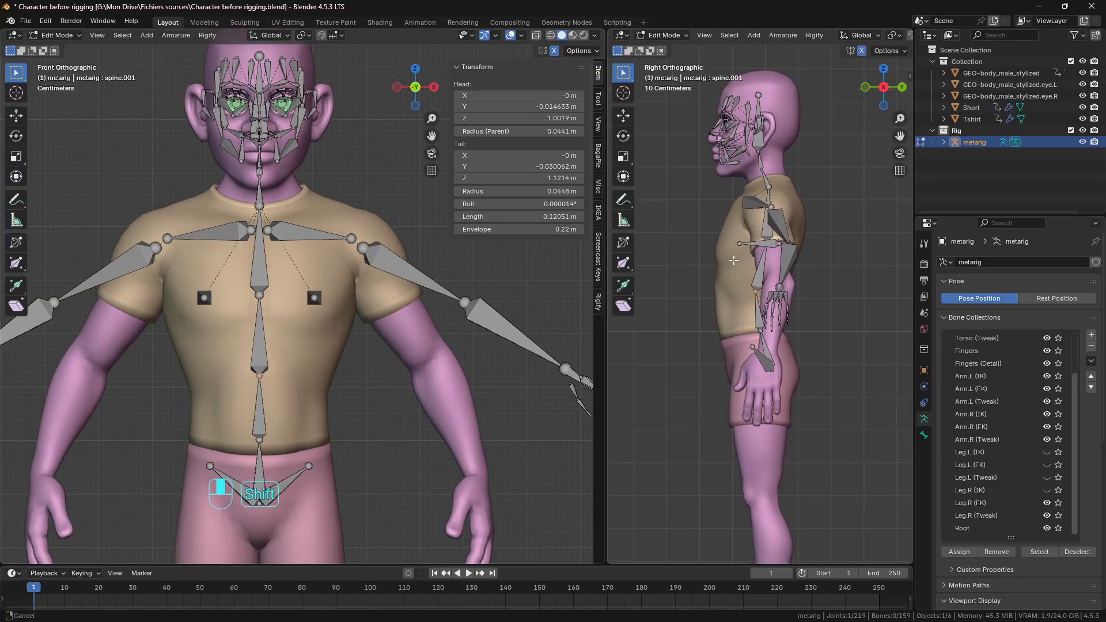
left_click(735, 244)
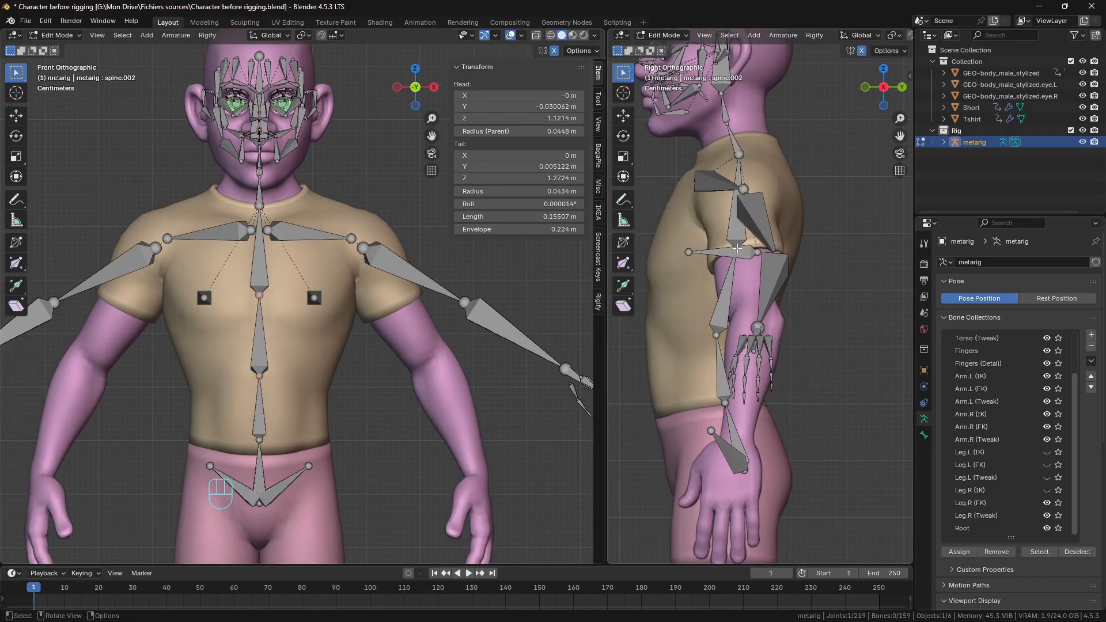
key("g")
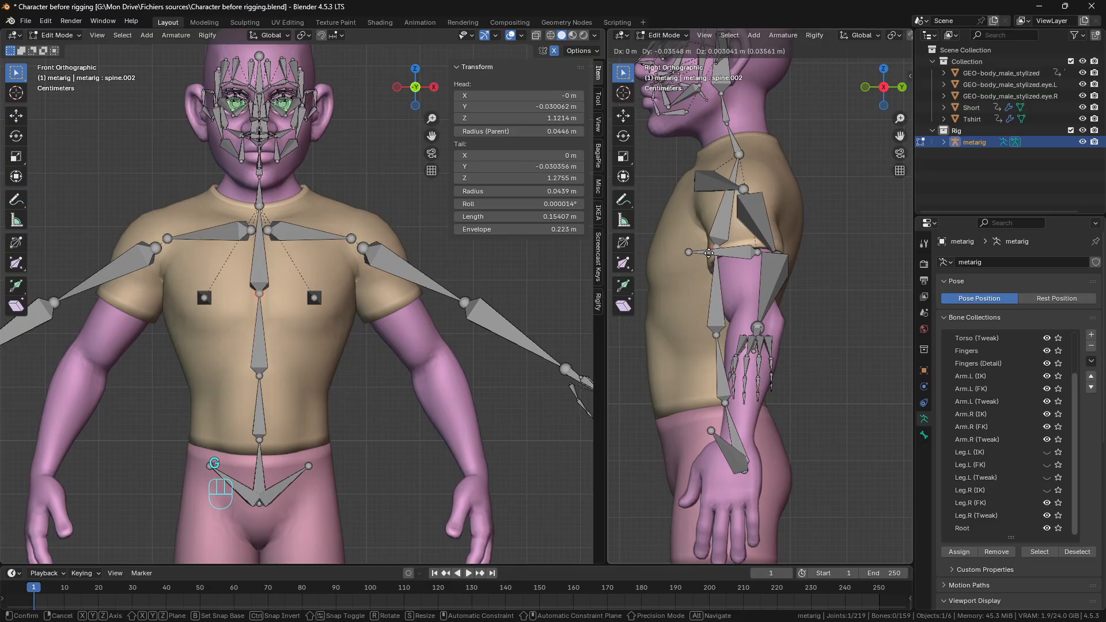
left_click(708, 252)
left_click(742, 154)
key("g")
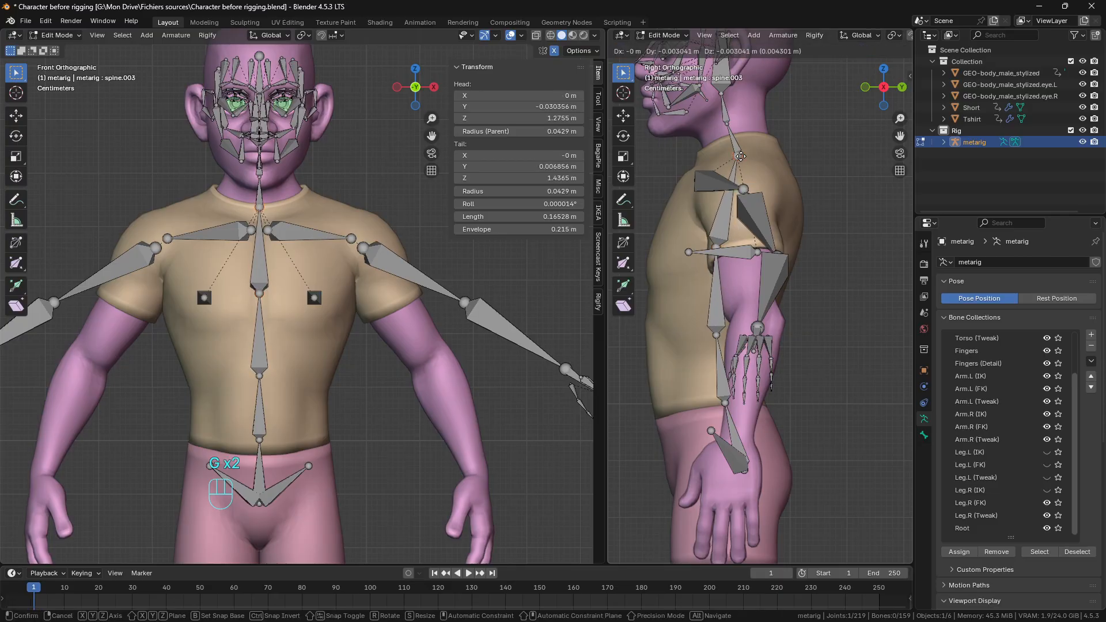
right_click(725, 148)
key("g")
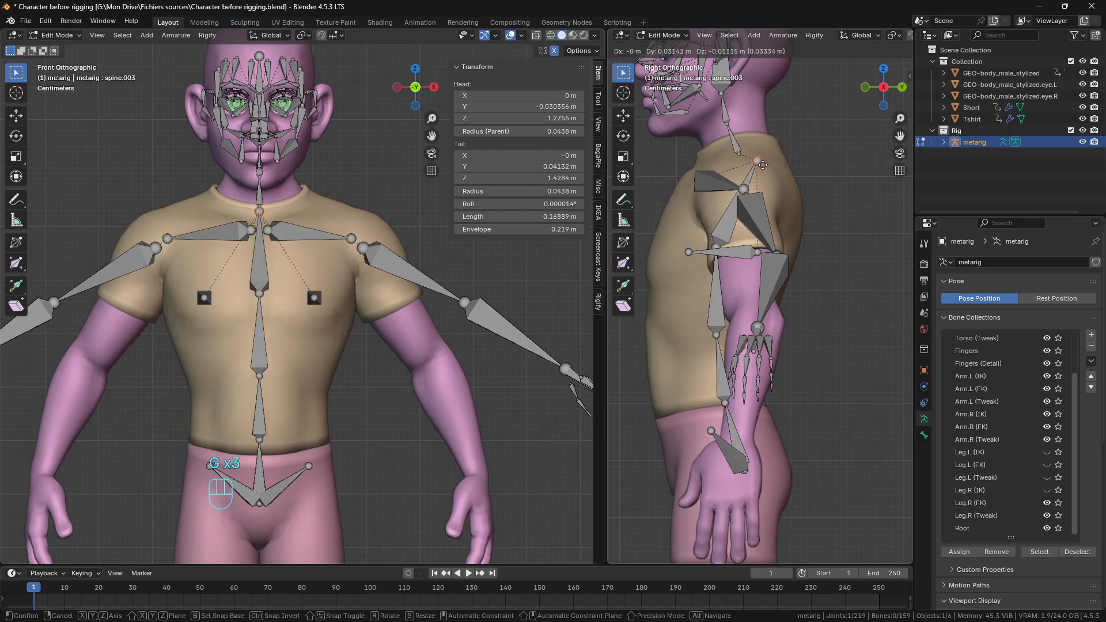
left_click(748, 162)
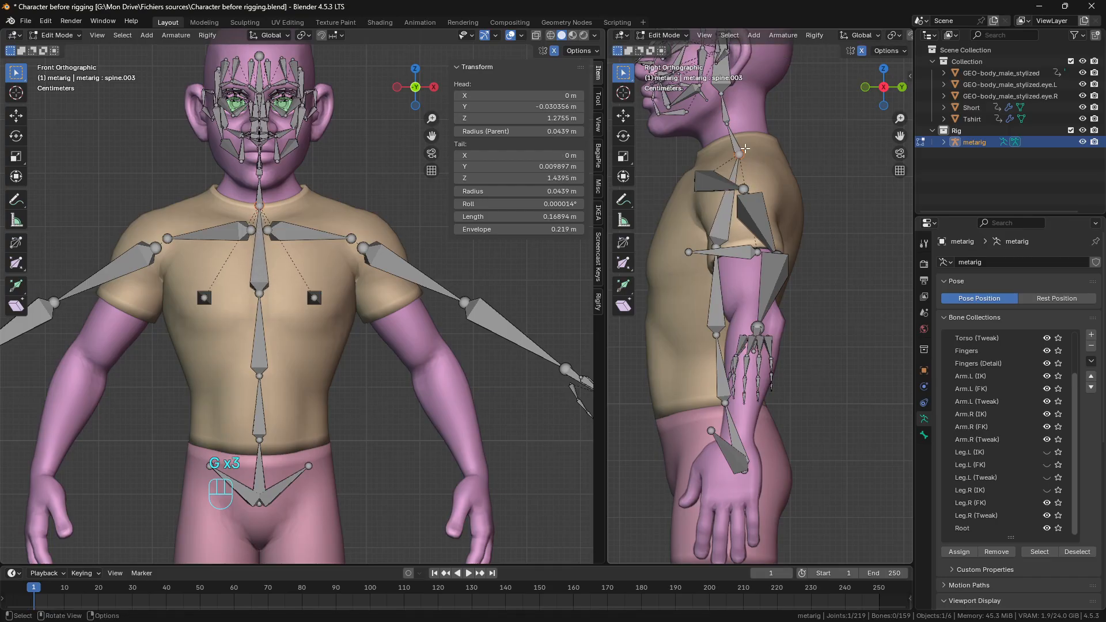
key("g")
right_click(749, 160)
Step: Move the neck-base joint at the top of spine.003 about 0.002 m forward and 0.002 m down, and select the neck bone spine.005
scroll(784, 182, "up", 3)
middle_click_drag(784, 182, 843, 439, "shift")
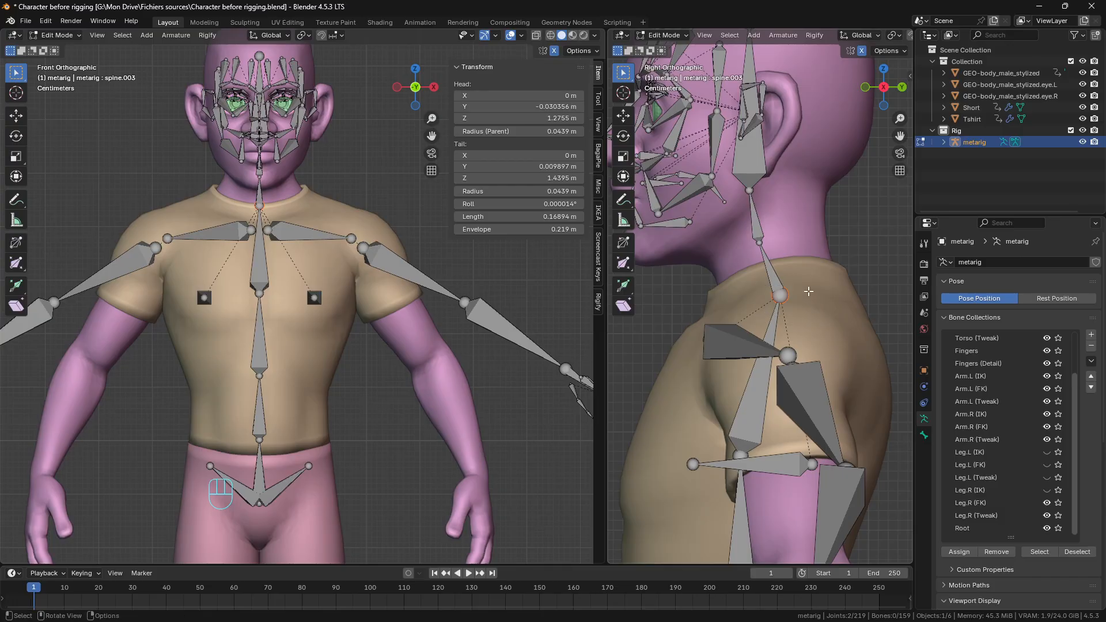
key("g")
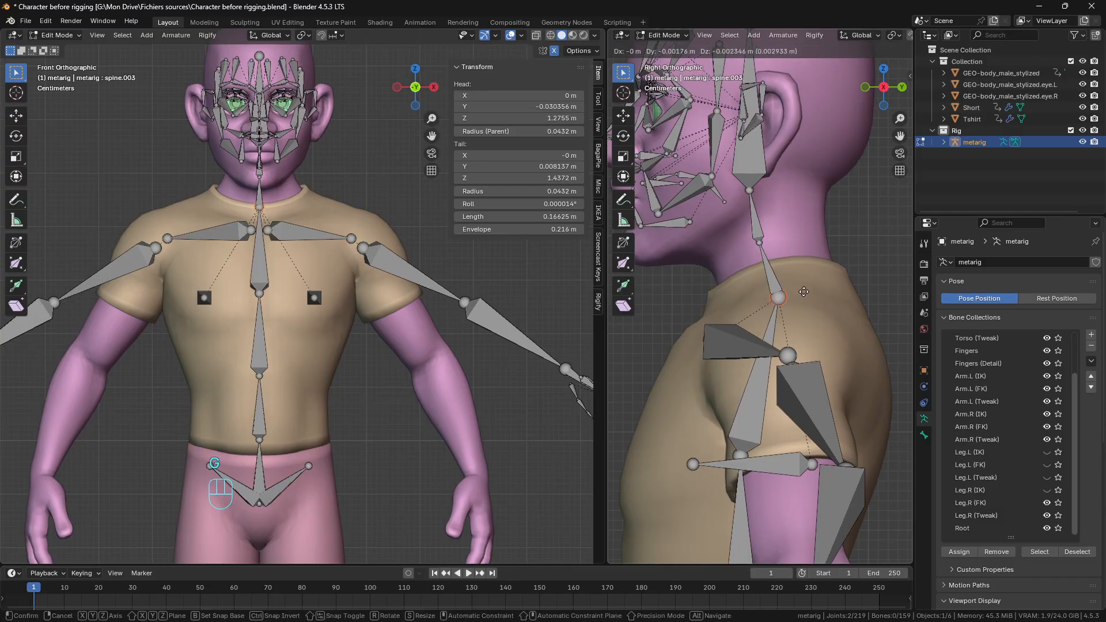
left_click(803, 291)
scroll(757, 221, "down", 2)
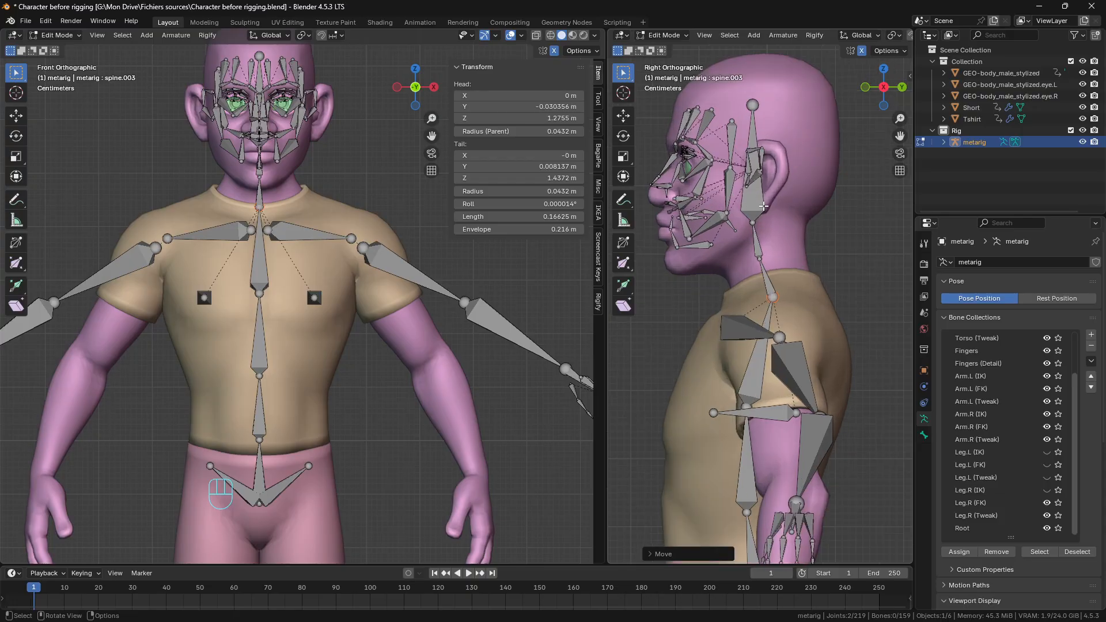
left_click(761, 208)
left_click(759, 241)
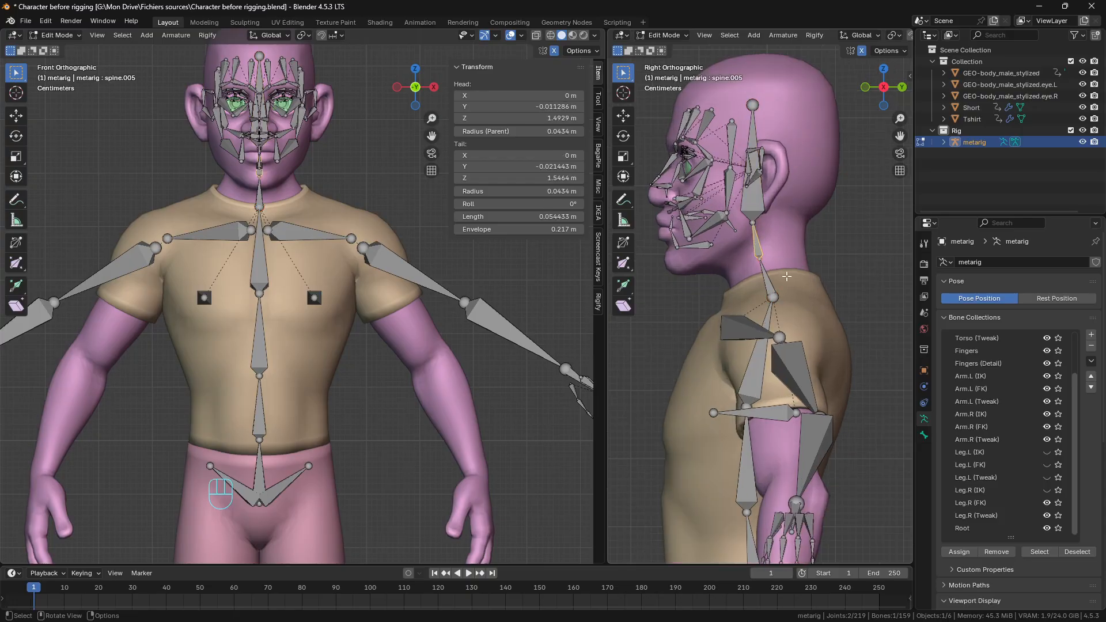
scroll(786, 276, "down", 3)
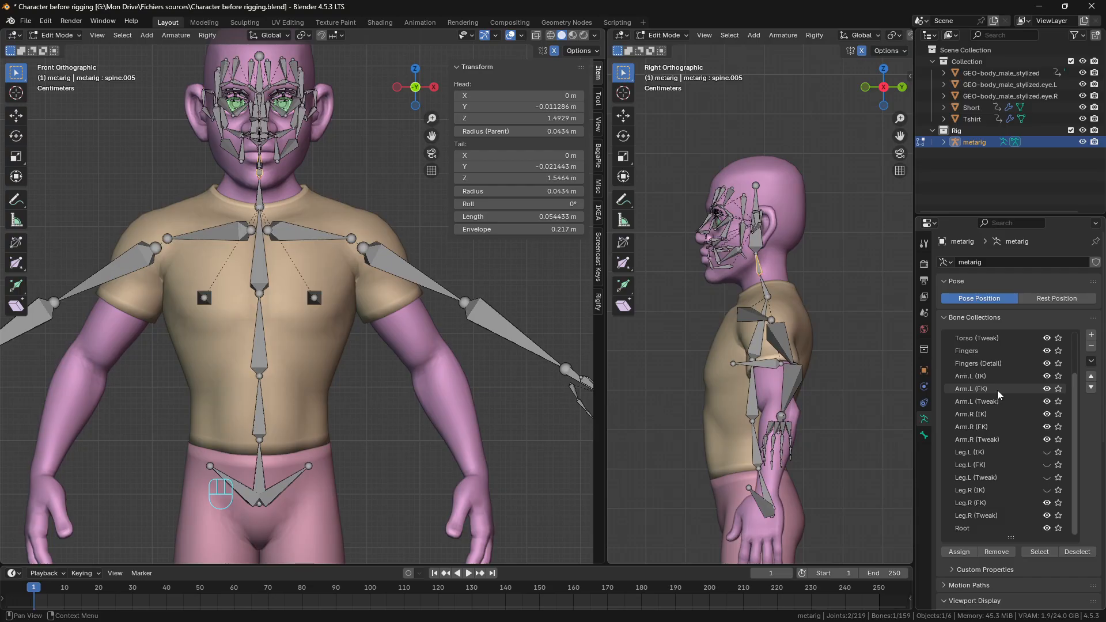
Step: Hide the Torso bone collection so only the face, arm and finger bones are displayed
scroll(997, 390, "up", 4)
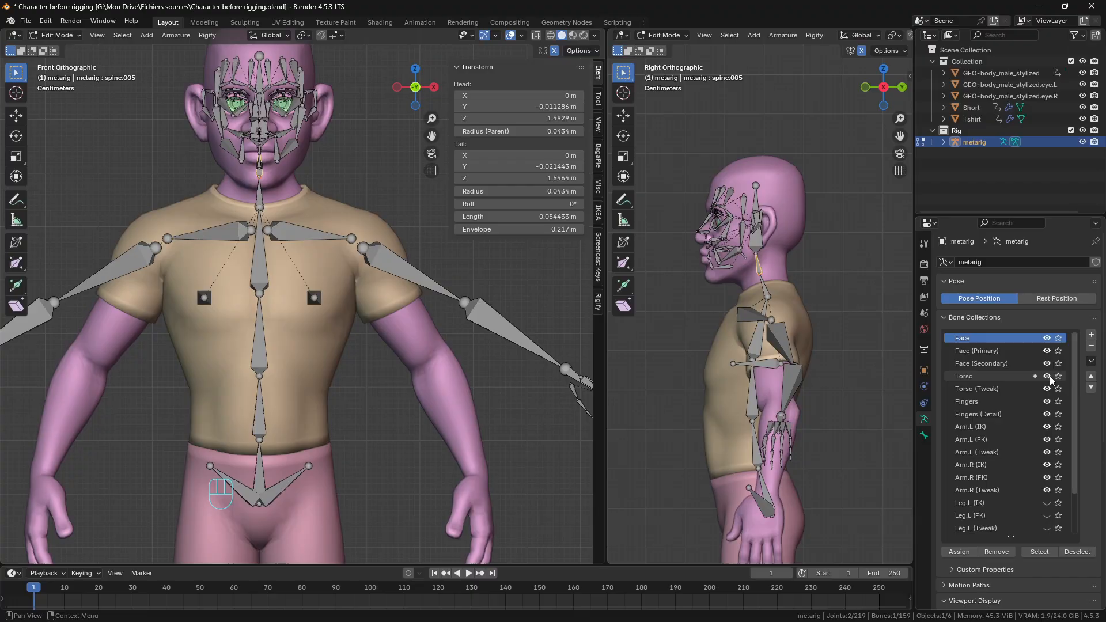
left_click(1047, 376)
left_click(1047, 376)
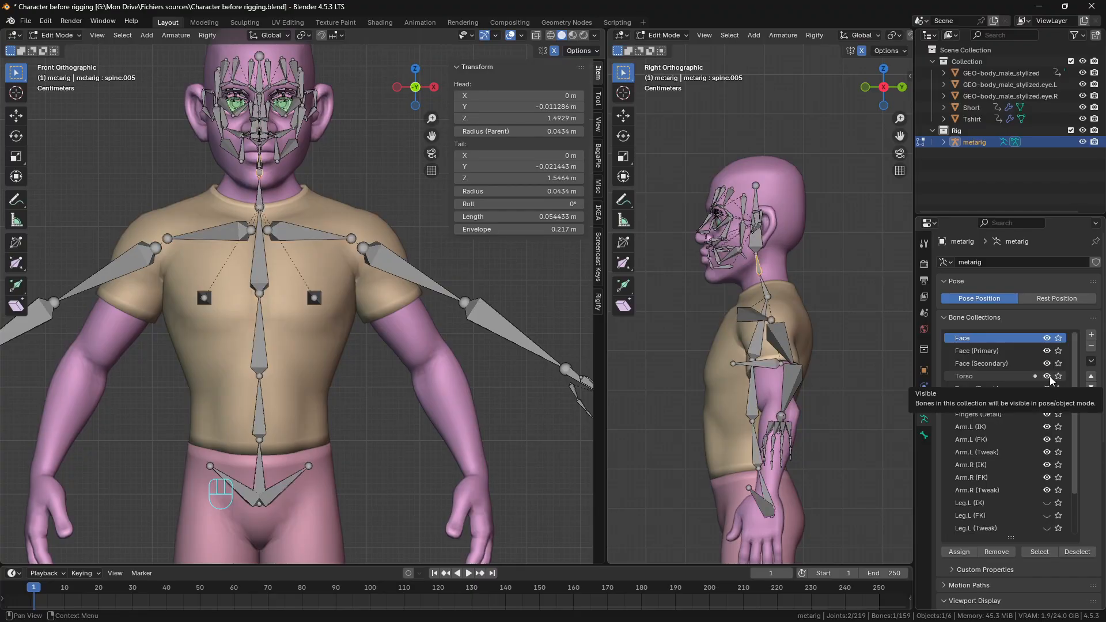
left_click(1047, 376)
Step: Move the shoulder joint of upper_arm.L about 0.001 m outward and 0.004 m up in the front view
scroll(385, 378, "down", 3)
scroll(384, 378, "up", 1)
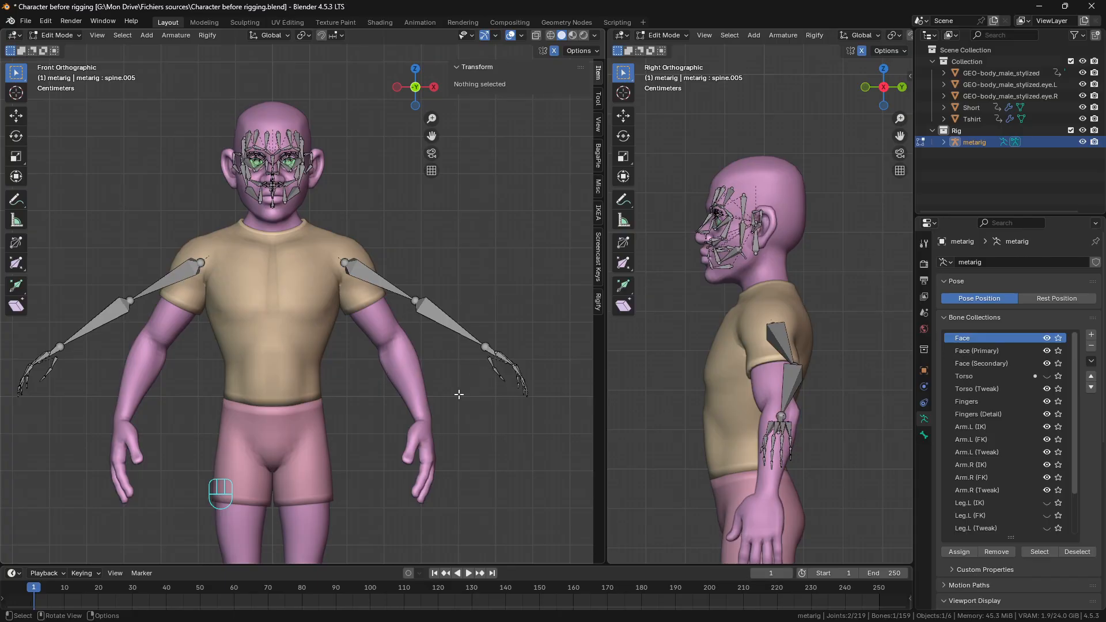
scroll(459, 394, "up", 3)
left_click(387, 224)
scroll(387, 225, "down", 2)
scroll(399, 280, "up", 3)
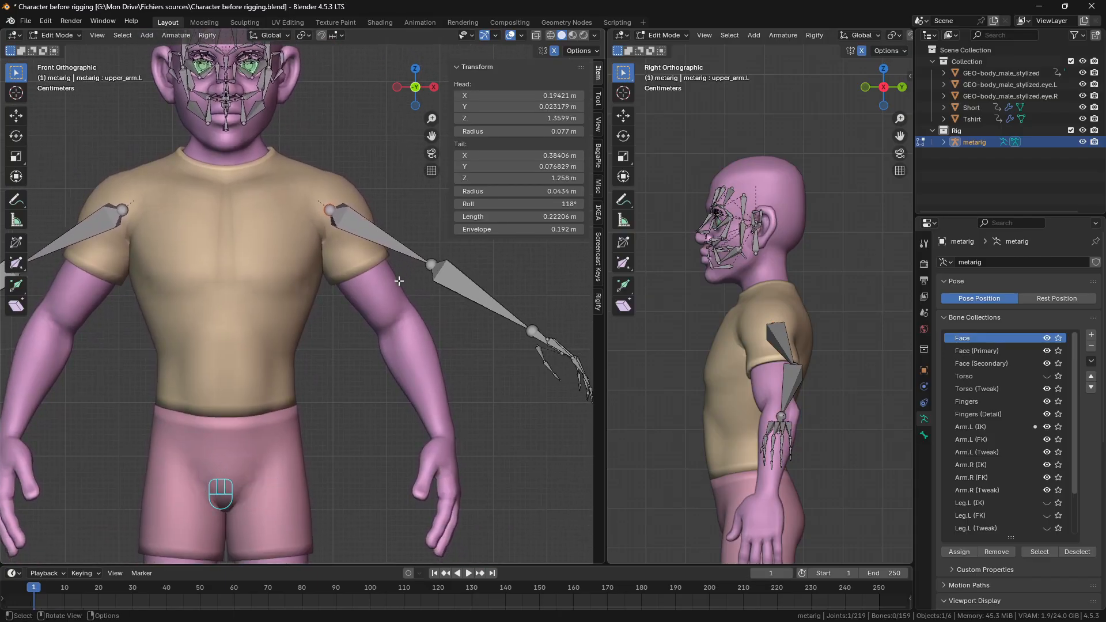
key("g")
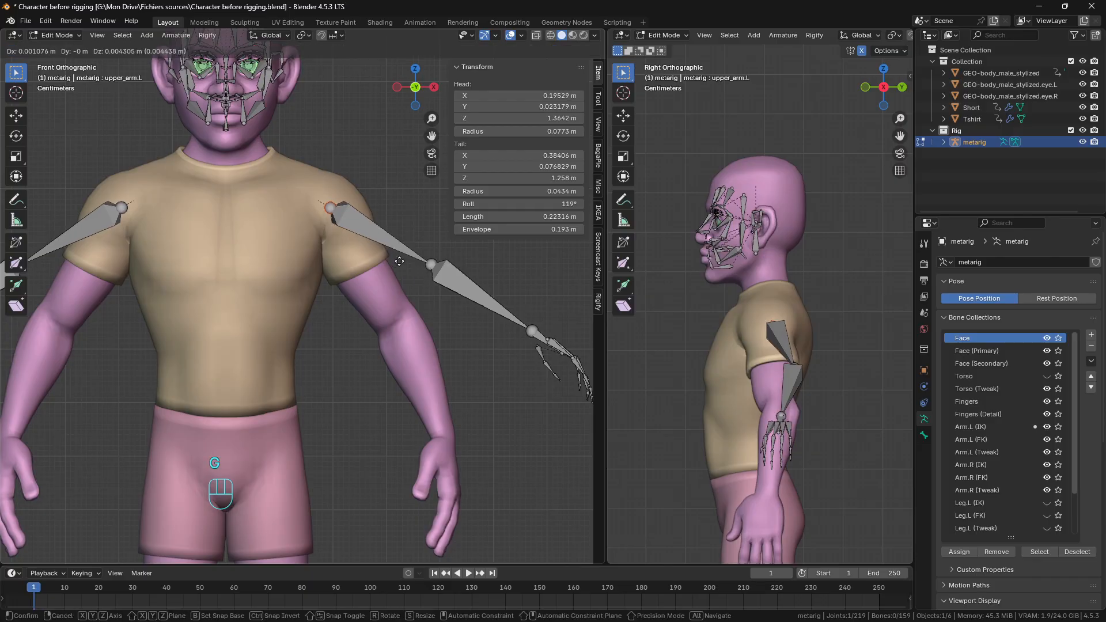
left_click(403, 262)
Step: Move the left elbow joint about 0.066 m inward and 0.109 m down onto the character's elbow in the front view
left_click(431, 265)
key("g")
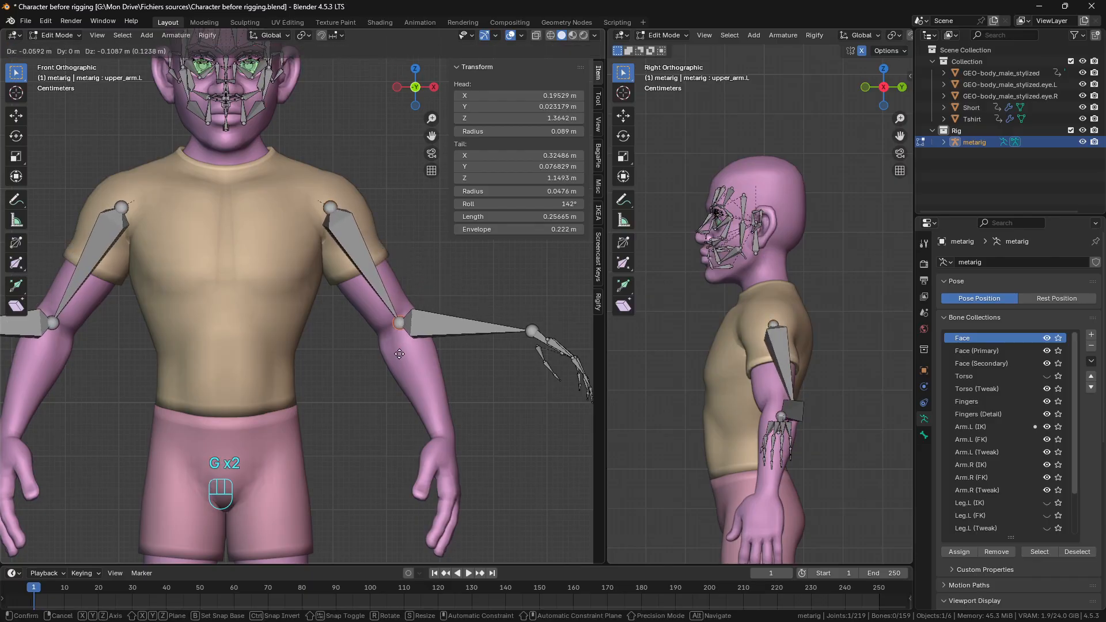
left_click(396, 353)
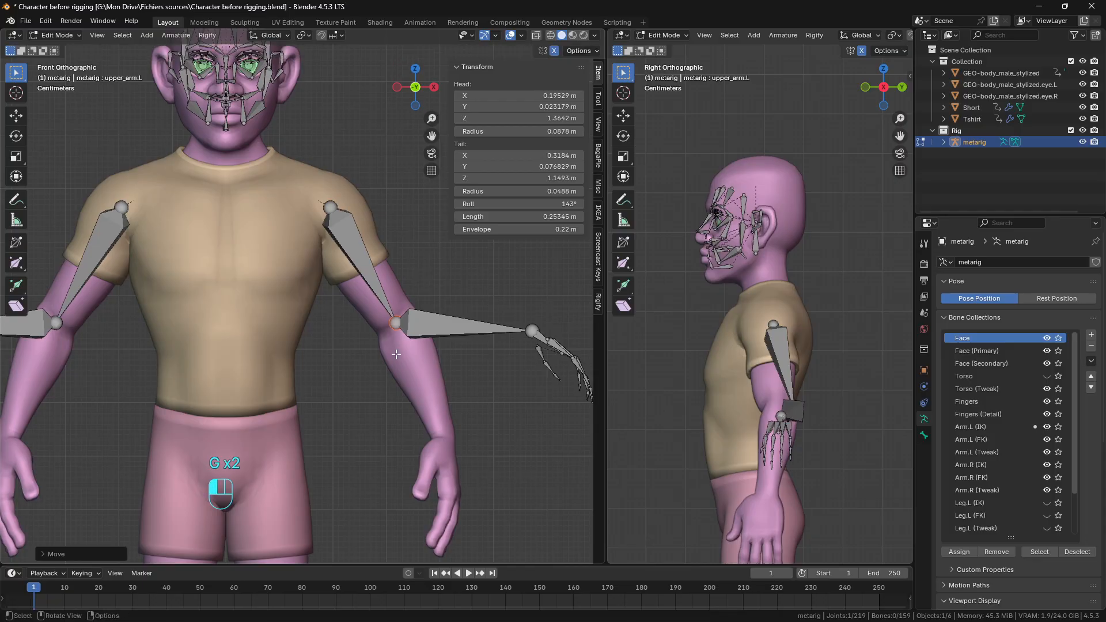
Step: Move the left elbow joint about 0.021 m forward along the global Y axis
middle_click_drag(396, 353, 518, 380)
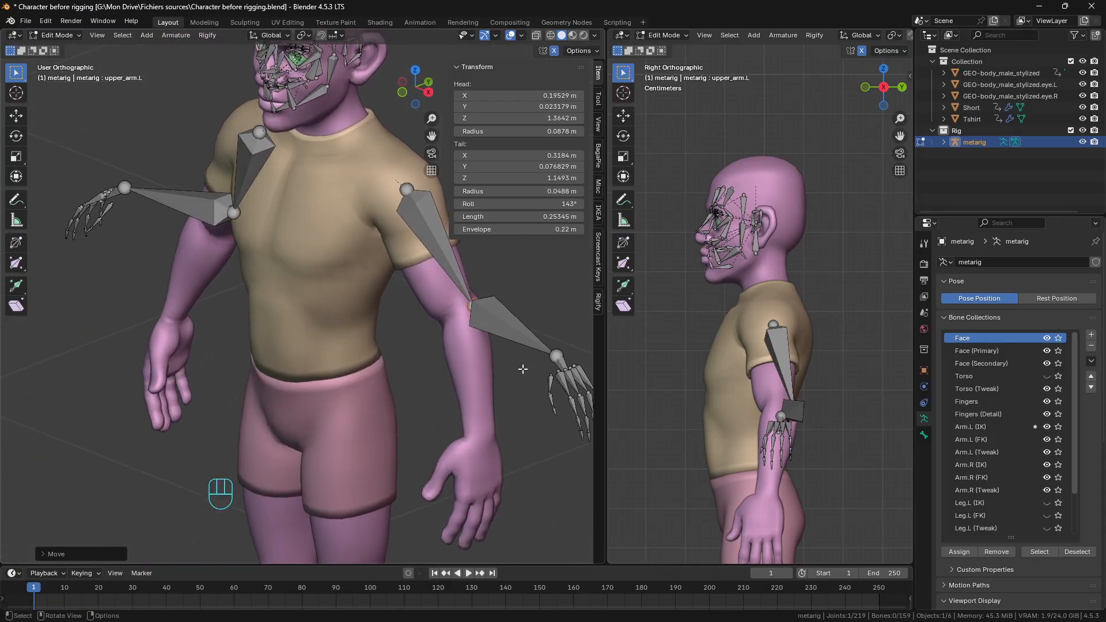
key("g")
key("y")
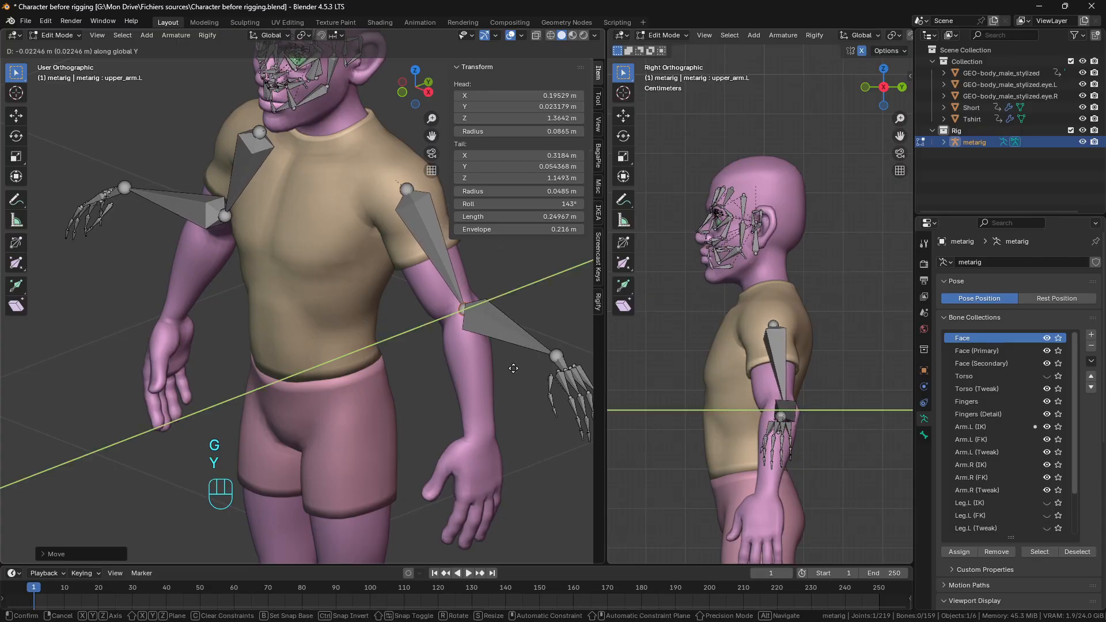
left_click(513, 368)
Step: Select the left hand bone together with all of its palm and finger bones
scroll(510, 381, "down", 4)
middle_click_drag(508, 384, 407, 330)
scroll(530, 398, "up", 4)
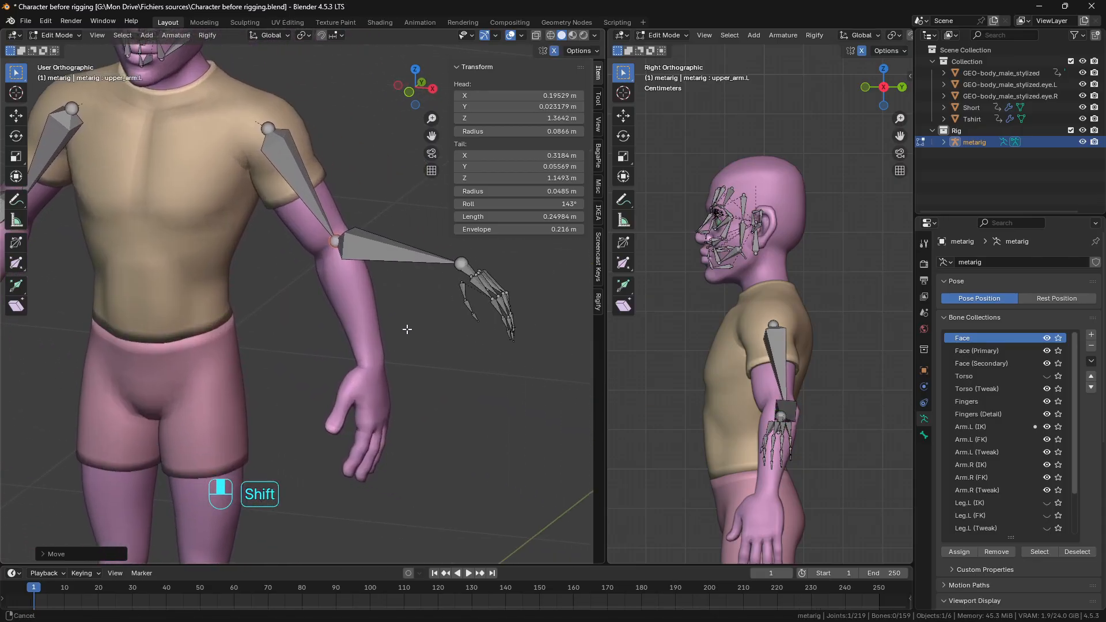
left_click(455, 271)
middle_click_drag(455, 271, 485, 316)
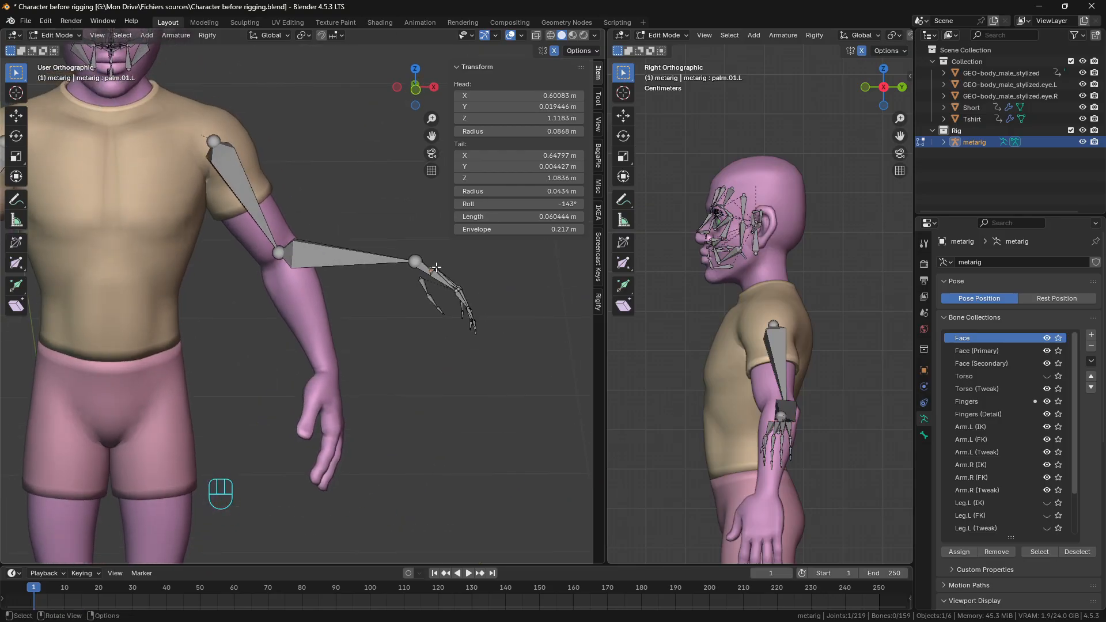
left_click_drag(423, 248, 494, 354)
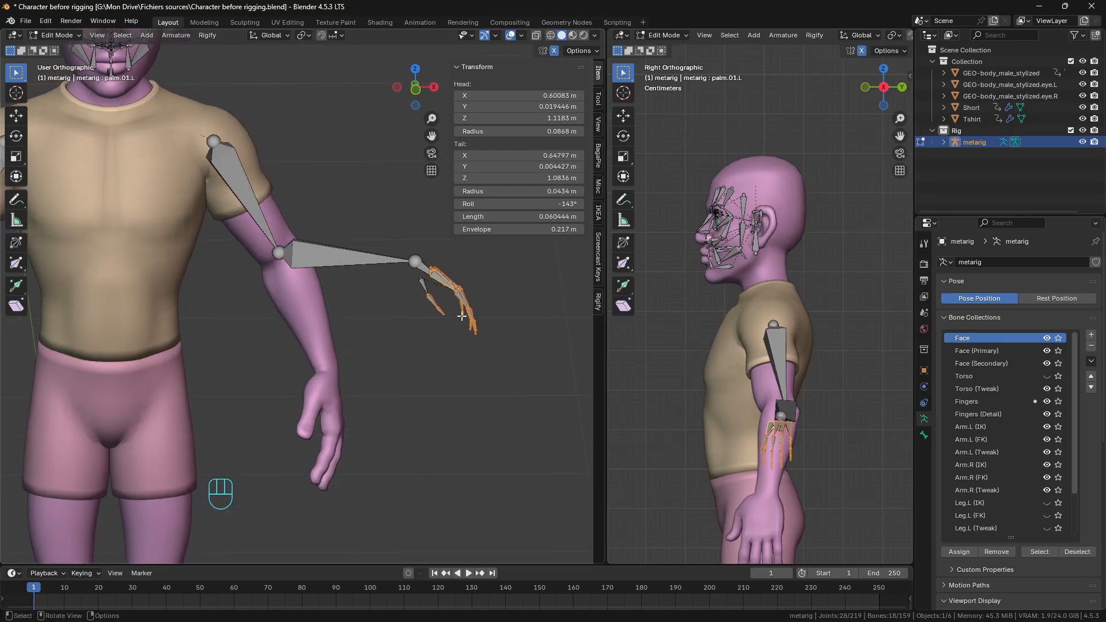
left_click(433, 263, "shift")
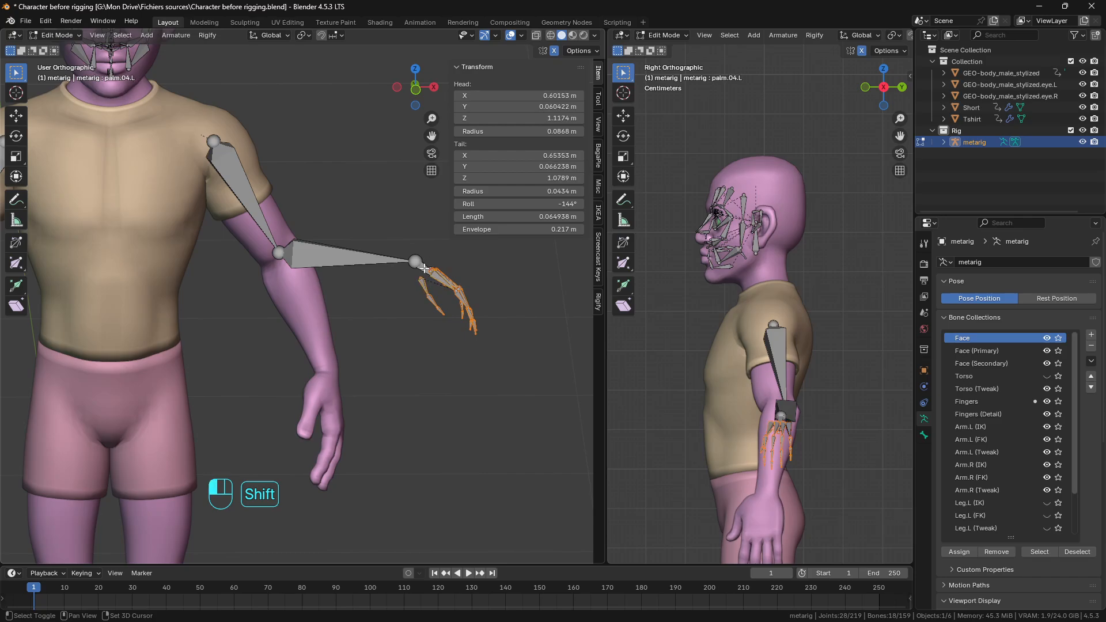
middle_click_drag(433, 263, 484, 295)
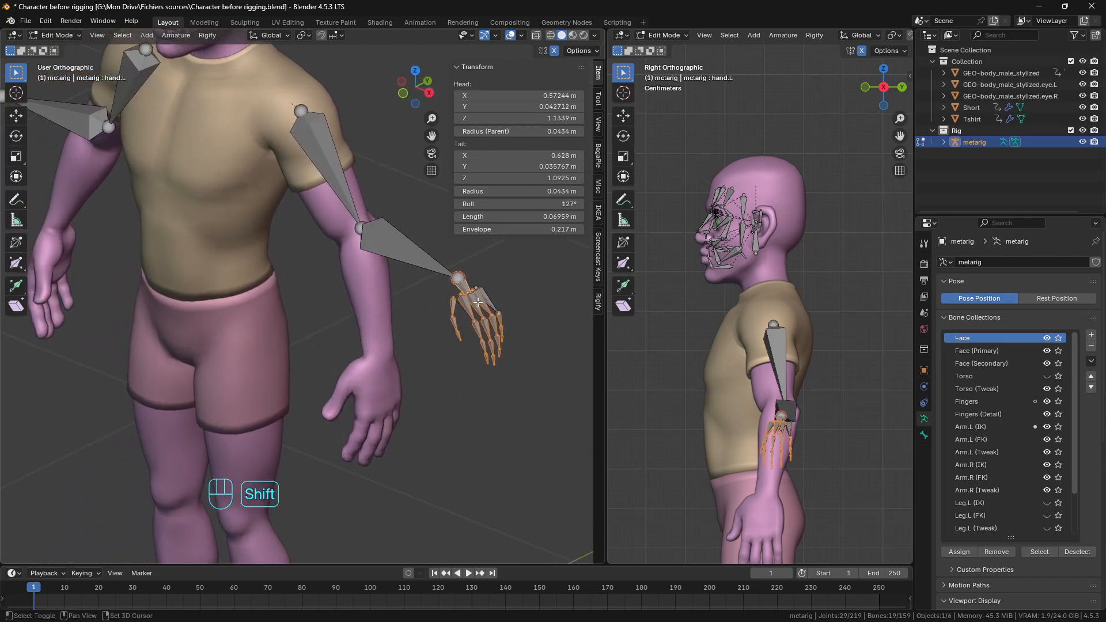
left_click(486, 296, "shift")
Step: Move the selected left hand bones about 0.19 m inward and 0.18 m down toward the character's hand in the front view
key("KP_1")
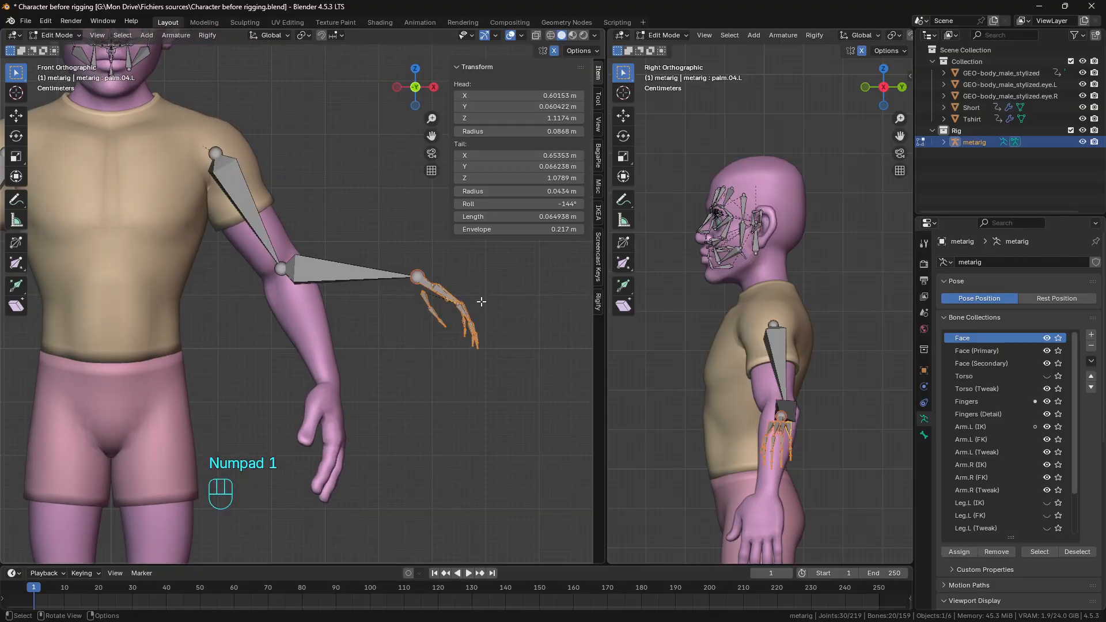
key("r")
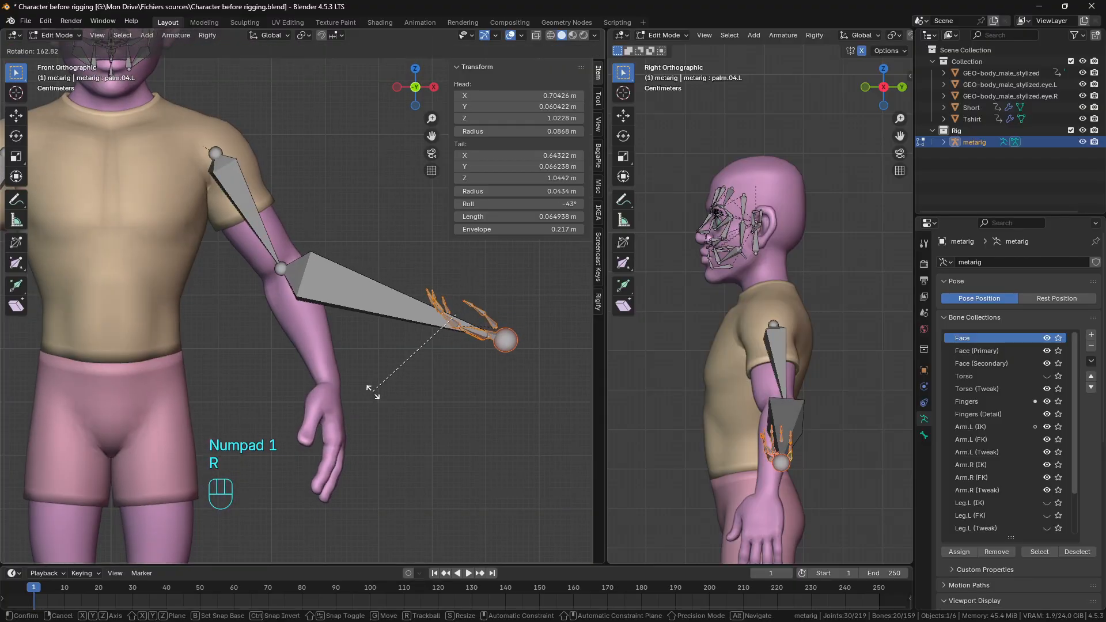
right_click(491, 332)
key("g")
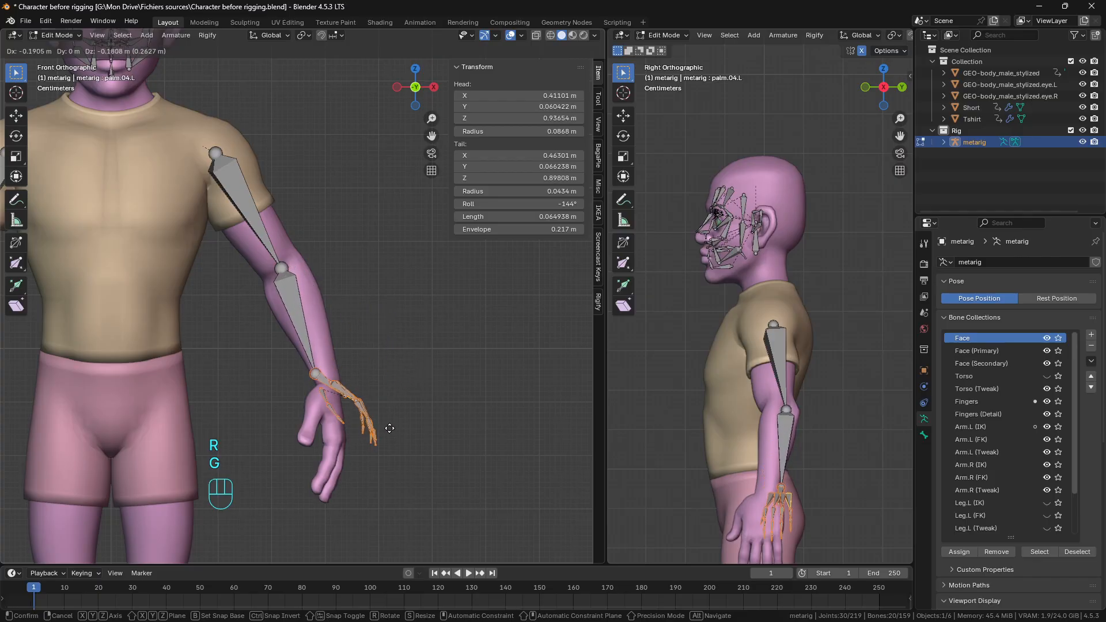
left_click(383, 431)
Step: Rotate the left hand bones about 34° in the front view and move them about 0.026 m inward and 0.039 m down
key("r")
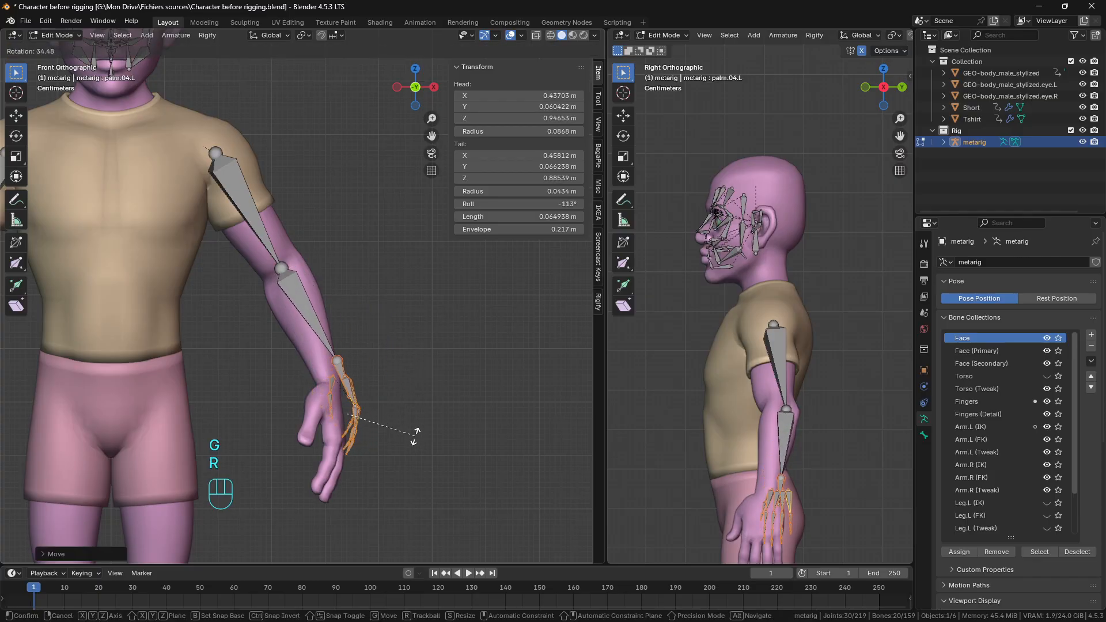
left_click(416, 429)
key("g")
left_click(408, 437)
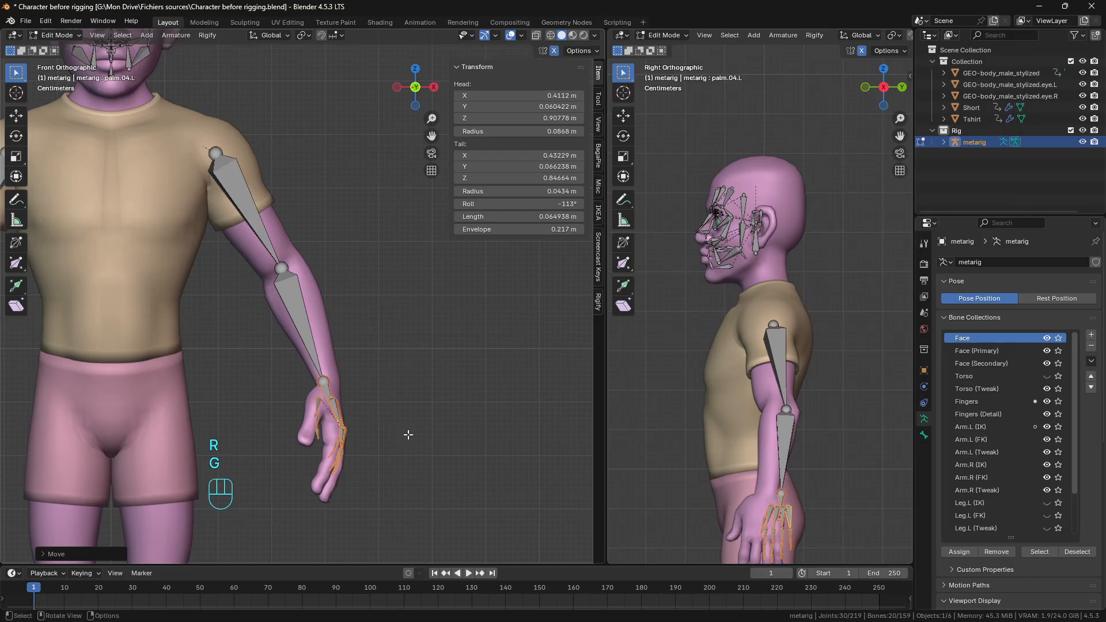
Step: Rotate the left hand bones about 7° in the front view and scale them up by a factor of about 1.2
key("r")
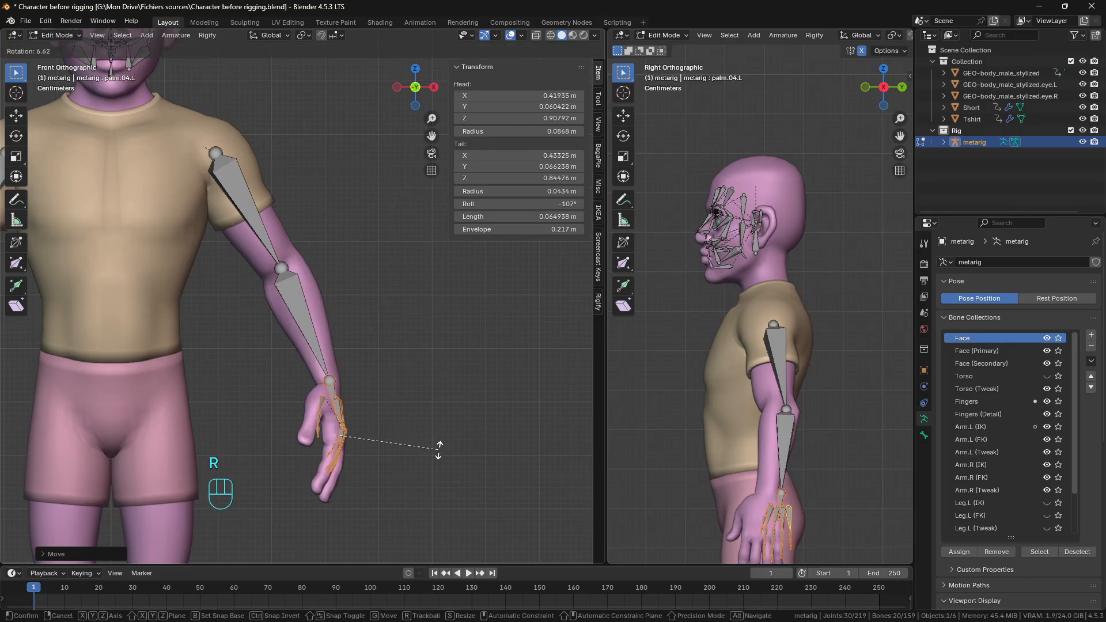
left_click(438, 447)
key("s")
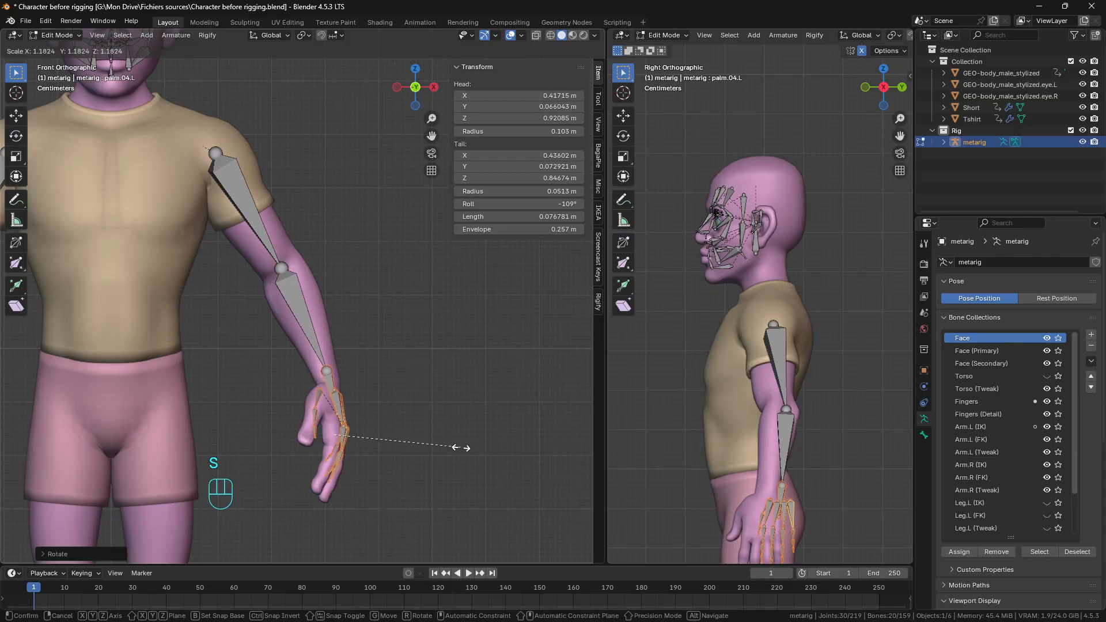
left_click(463, 448)
Step: Reposition the left hand bones inside the character's hand in the front view and enlarge them by a factor of about 1.04
key("g")
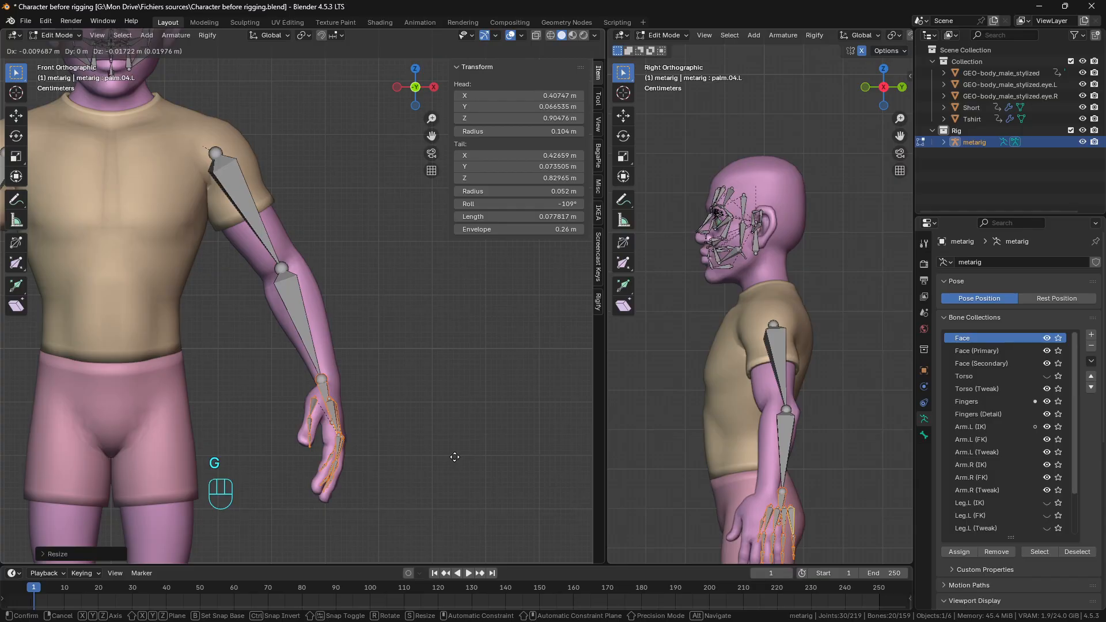
left_click(456, 452)
key("s")
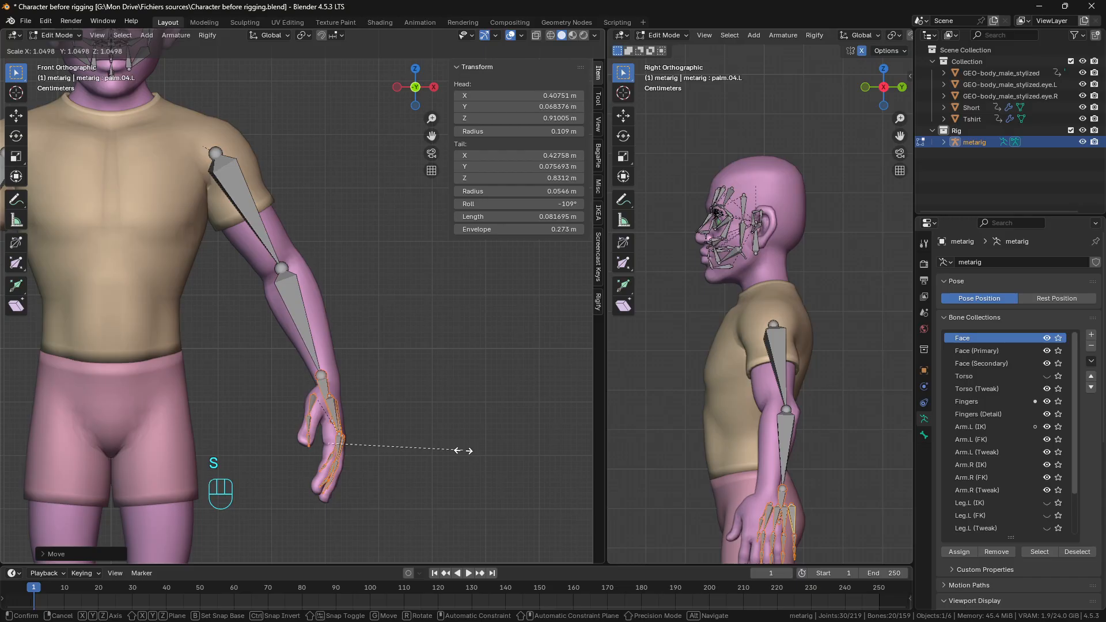
left_click(463, 451)
key("g")
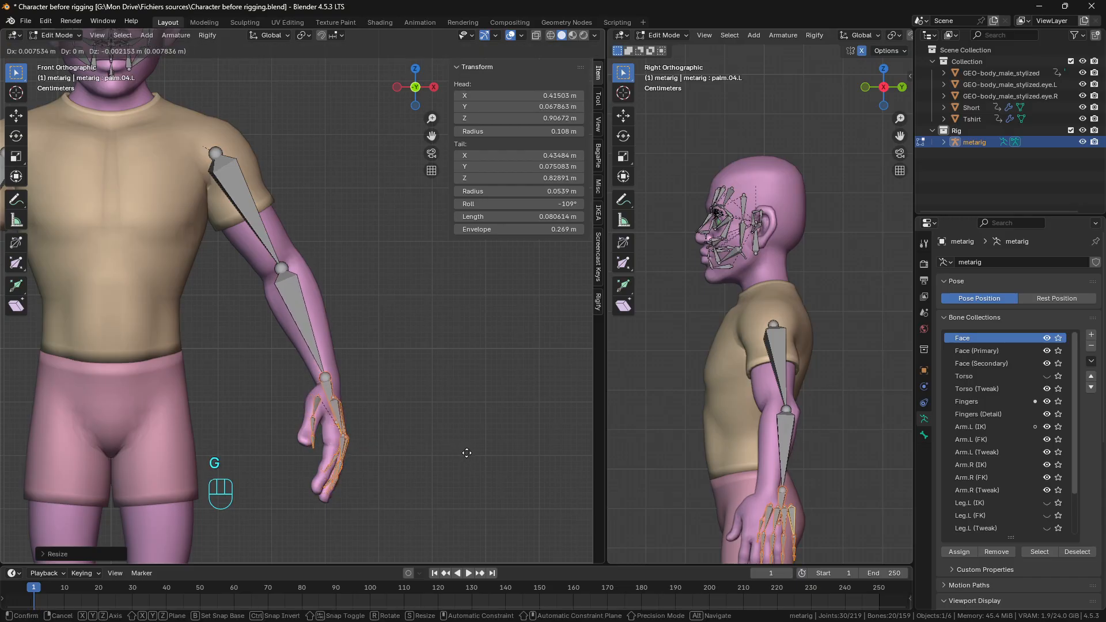
left_click(464, 454)
Step: Move the left wrist joint about 0.008 m outward in the front view
scroll(435, 440, "up", 4)
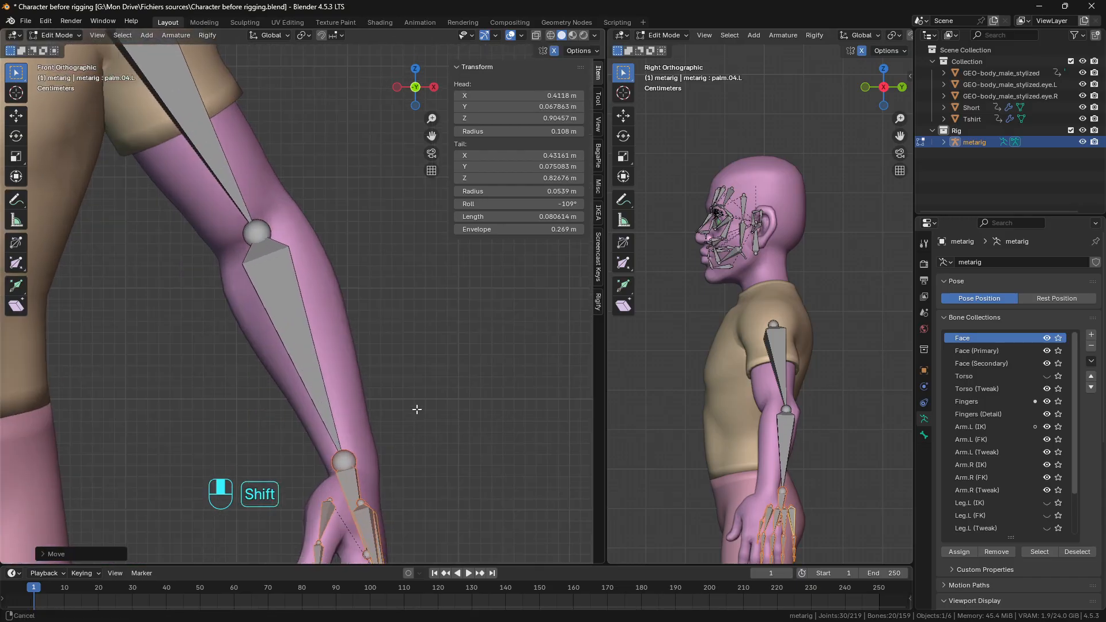
middle_click_drag(417, 409, 407, 294, "shift")
left_click(340, 348)
key("g")
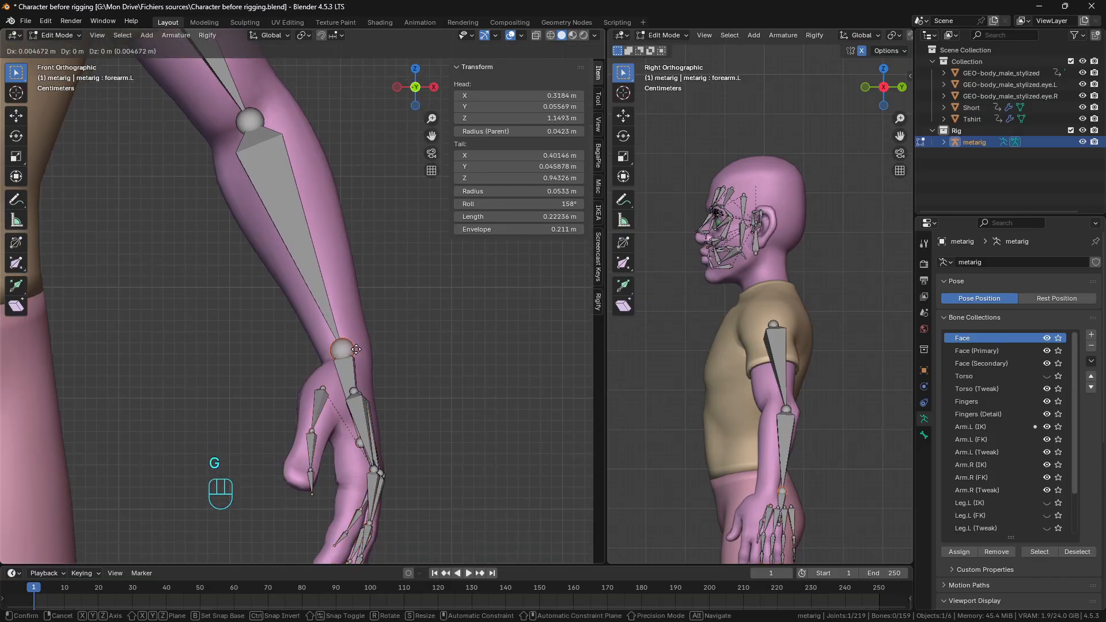
left_click(358, 349)
Step: Select the wrist joint and all hand and finger bones in the side view and move them about 0.042 m forward along global Y
scroll(814, 461, "down", 1)
middle_click_drag(814, 461, 820, 311, "shift")
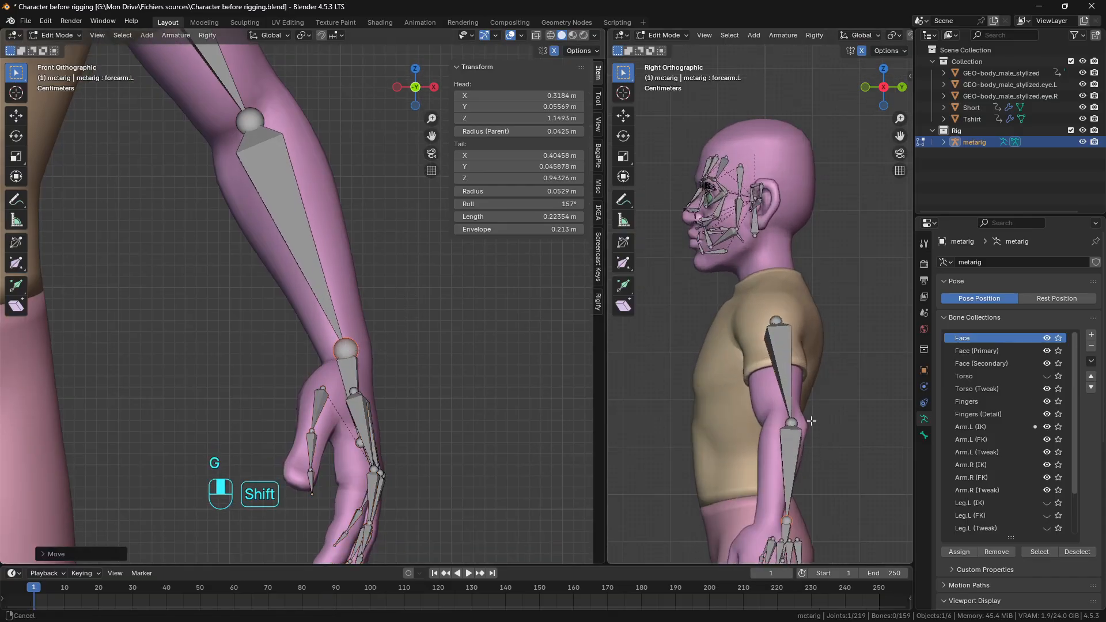
scroll(820, 311, "up", 4)
left_click_drag(703, 266, 834, 382)
key("g")
key("y")
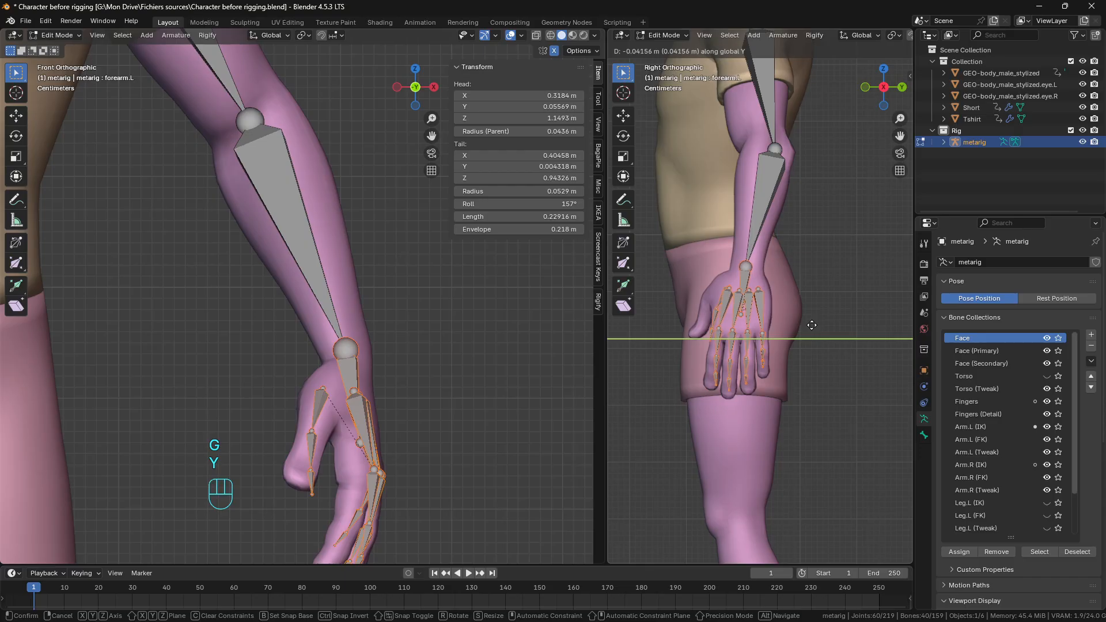
left_click(812, 325)
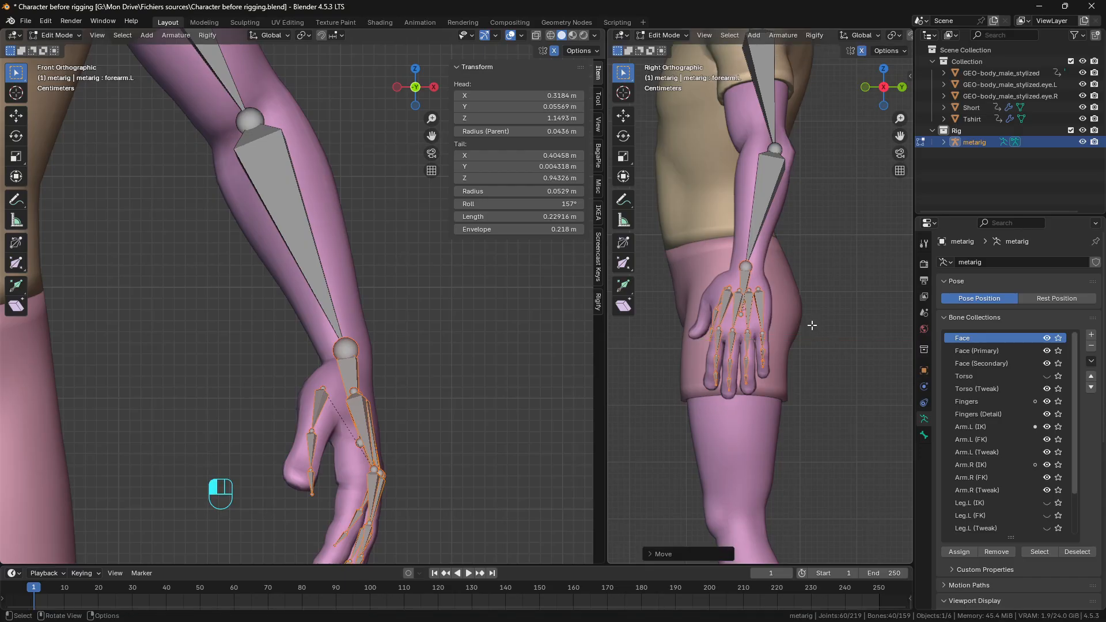
Step: Examine how the left hand and finger bones sit inside the hand mesh from the front and from angled views
scroll(311, 424, "down", 1)
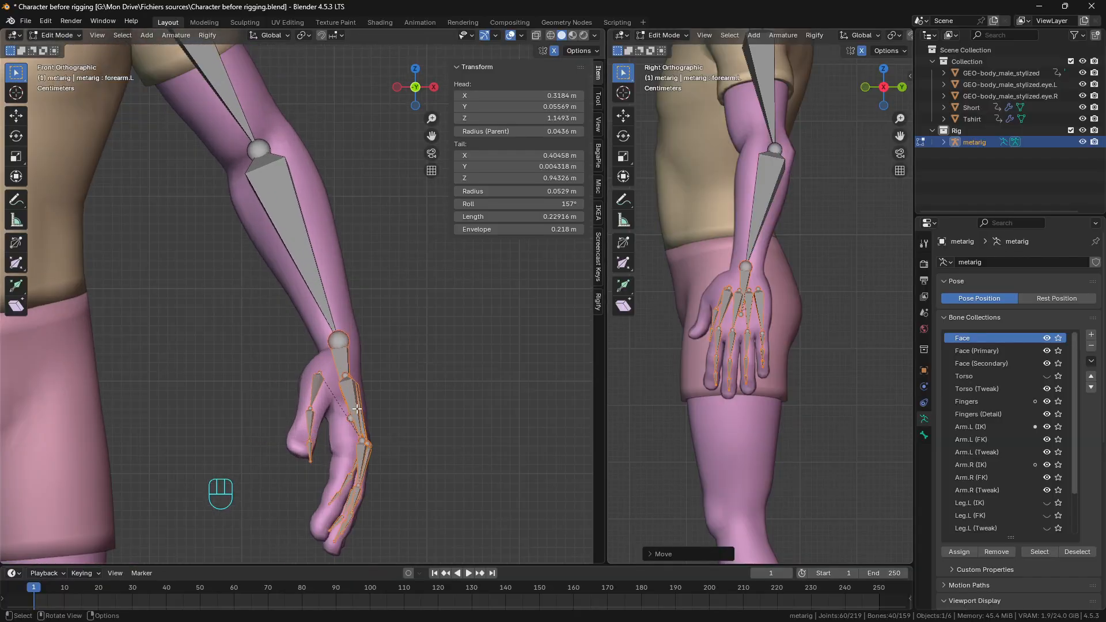
scroll(339, 409, "up", 2)
middle_click_drag(358, 397, 313, 310, "shift")
scroll(390, 300, "down", 2)
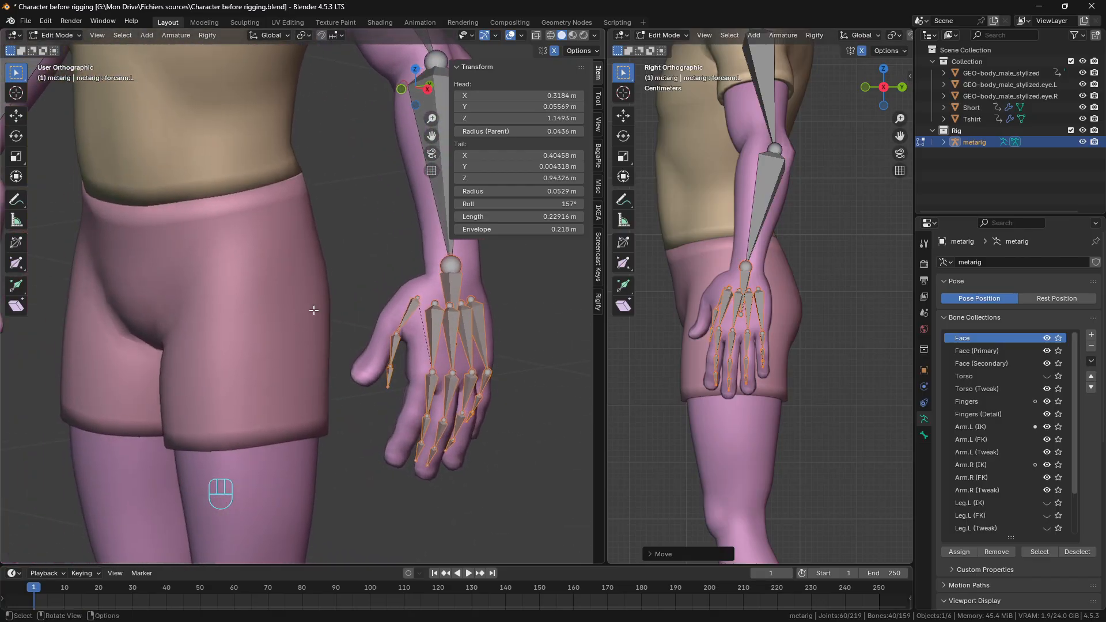
scroll(322, 314, "up", 4)
scroll(417, 356, "down", 2)
mouse_move(419, 364)
middle_mouse_down()
mouse_move(365, 366)
mouse_move(443, 372)
mouse_move(421, 361)
middle_mouse_up()
key("Tab")
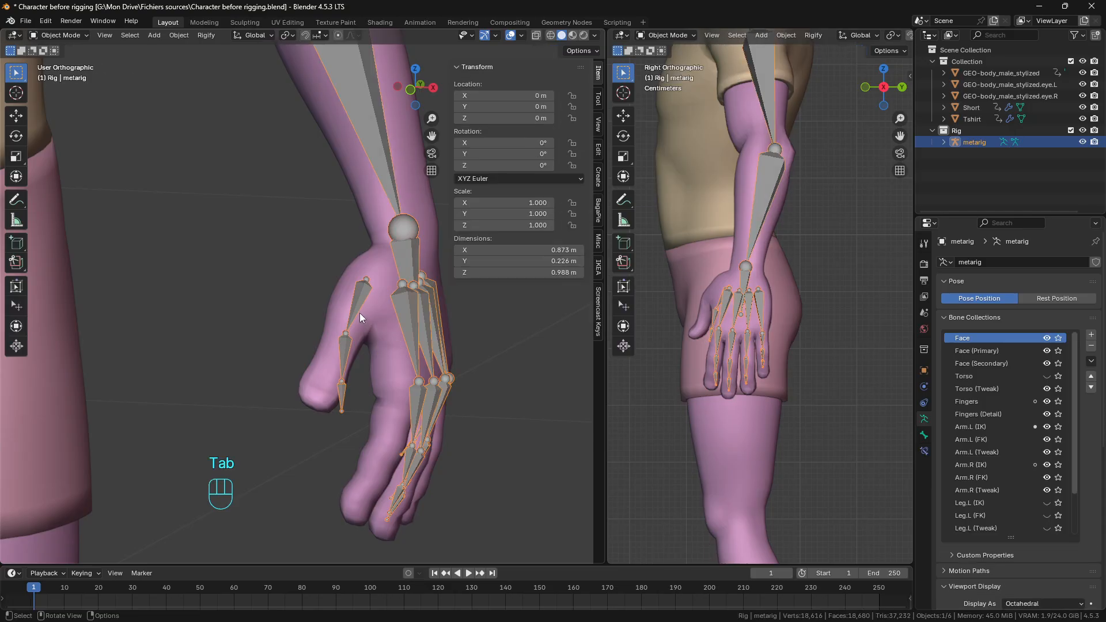
key("Tab")
Step: Move the left thumb's base joint about 0.006 m and its first knuckle joint about 0.009 m up and outward in the front view
left_click(353, 321)
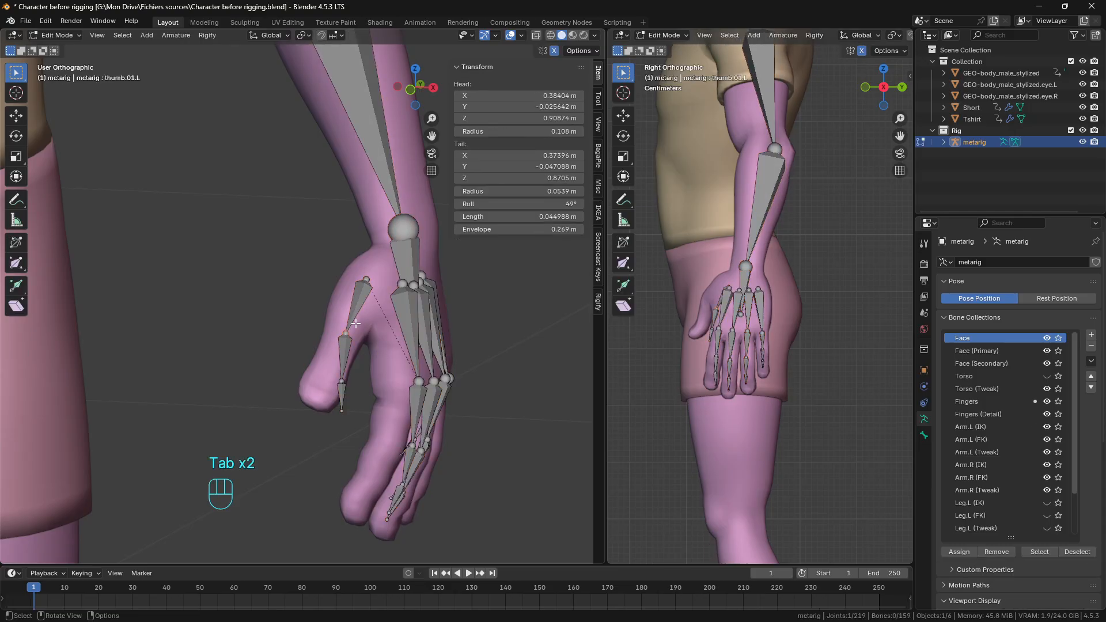
key("KP_1")
scroll(356, 328, "up", 3)
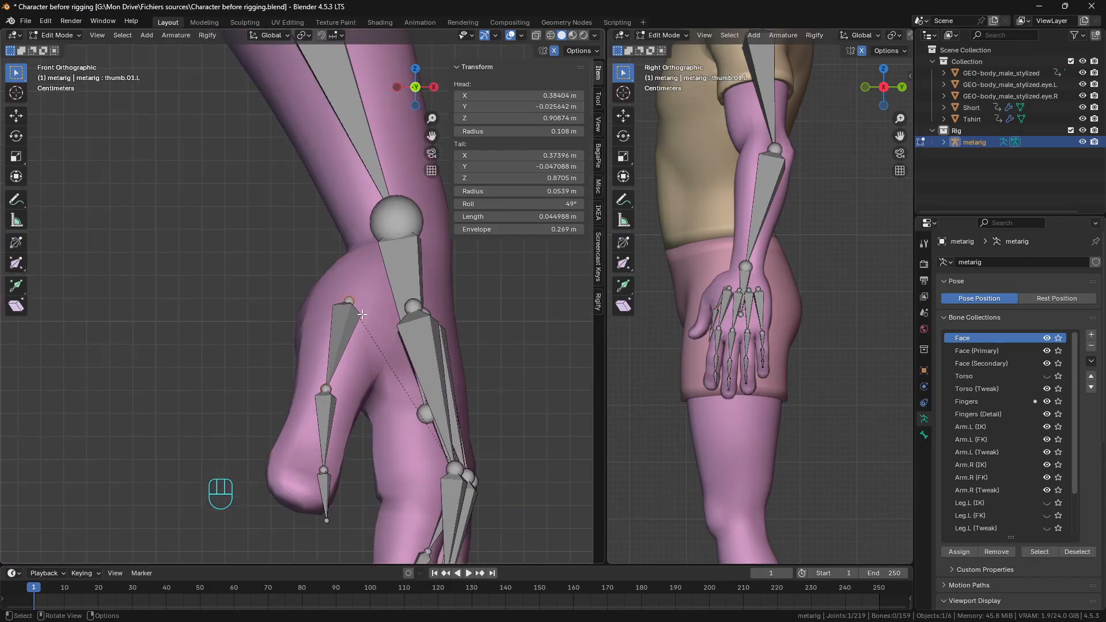
key("g")
left_click(368, 298)
left_click(328, 381)
key("g")
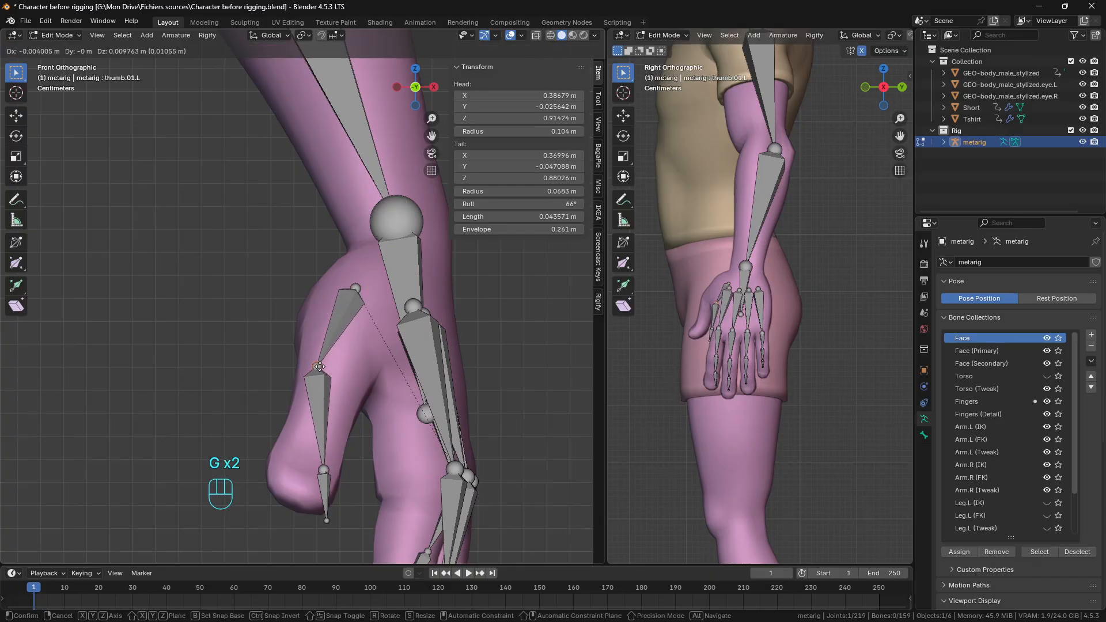
left_click(335, 369)
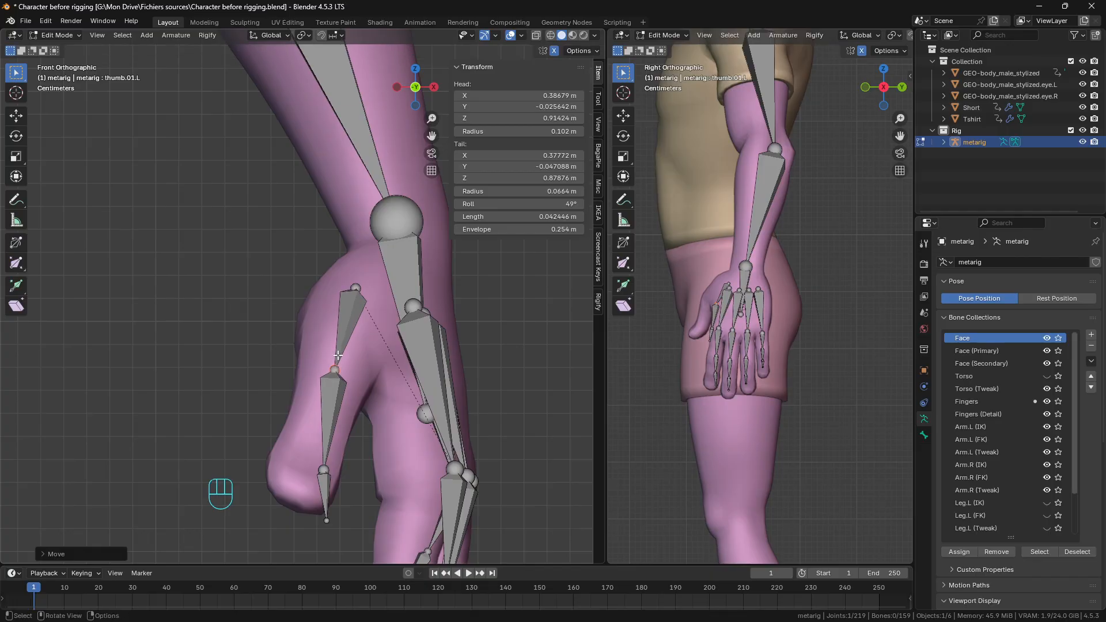
Step: Align the left thumb's two knuckle joints and tip with the thumb mesh in the side view, moving the first knuckle about 0.016 m
scroll(725, 307, "up", 4)
key("g")
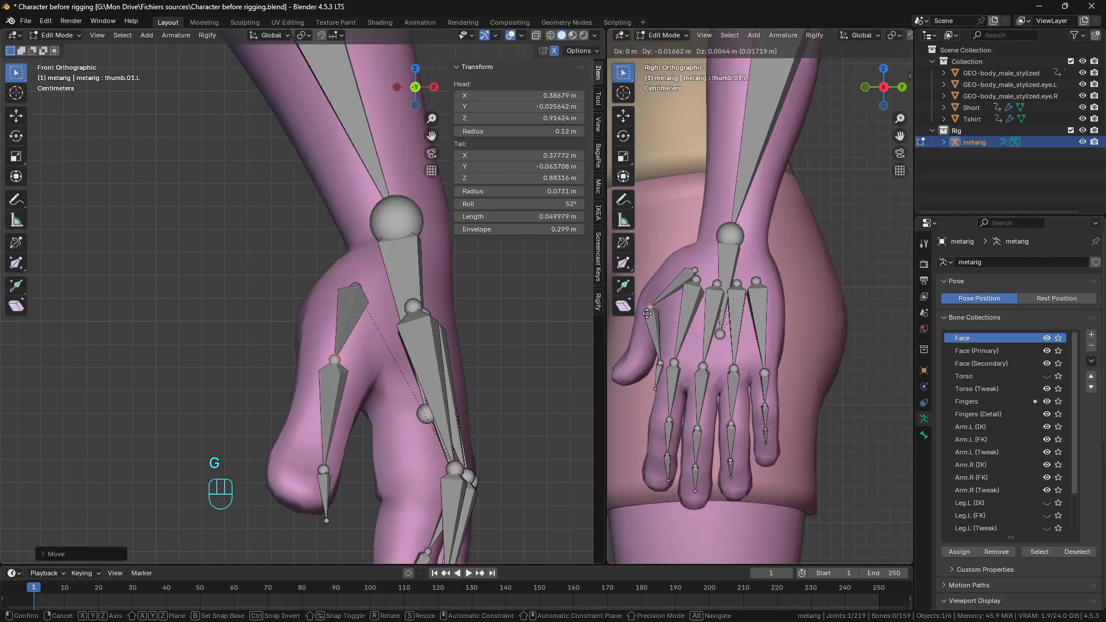
left_click(650, 313)
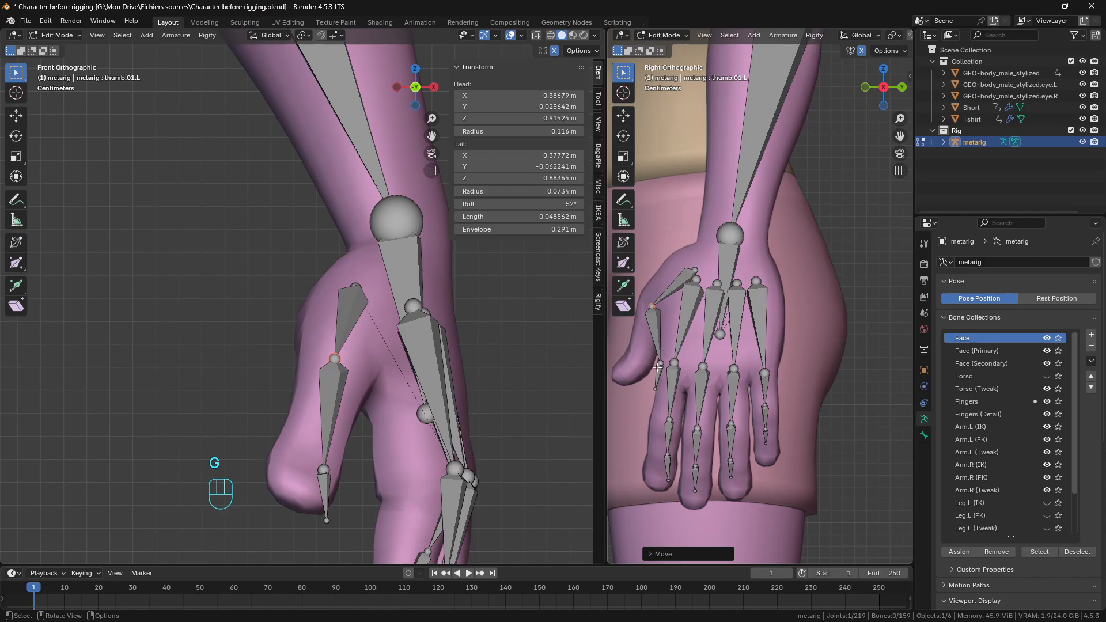
left_click(656, 388)
key("g")
left_click(639, 354)
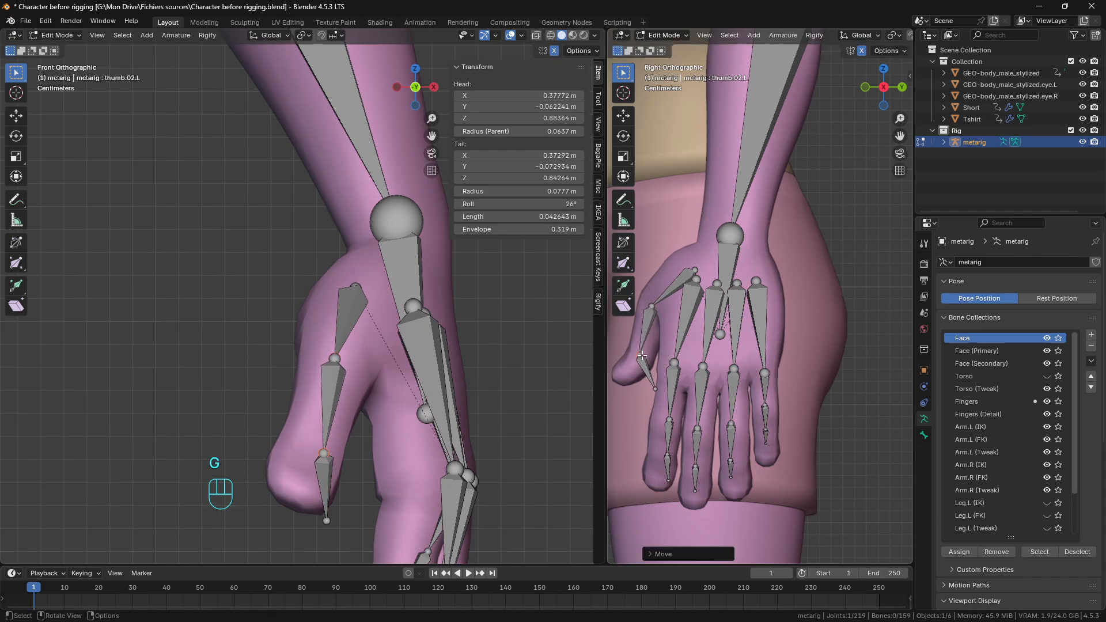
left_click(657, 390)
key("g")
left_click(621, 379)
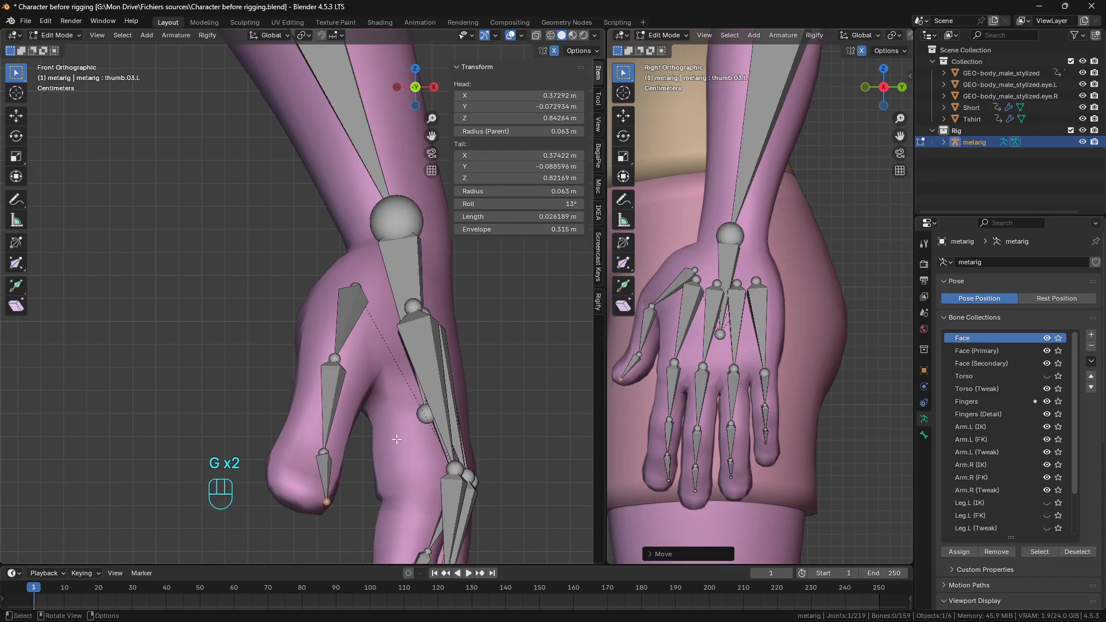
Step: Move the left thumb's second knuckle joint about 0.008 m, mostly up, and its tip about 0.013 m inward in the front view
left_click(324, 448)
key("g")
left_click(316, 435)
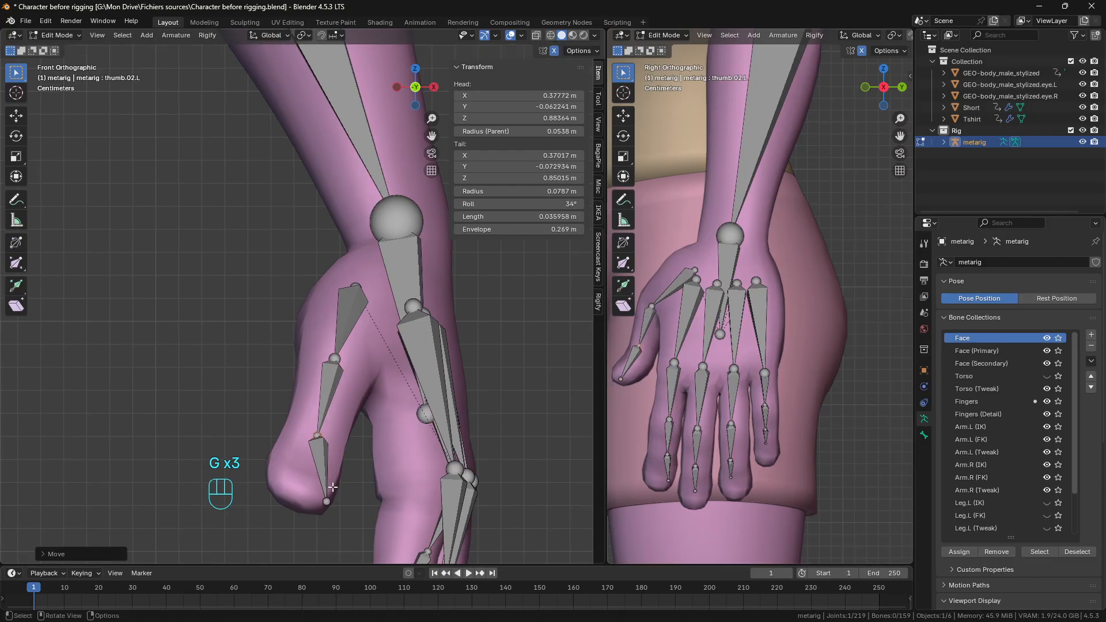
left_click(329, 501)
key("g")
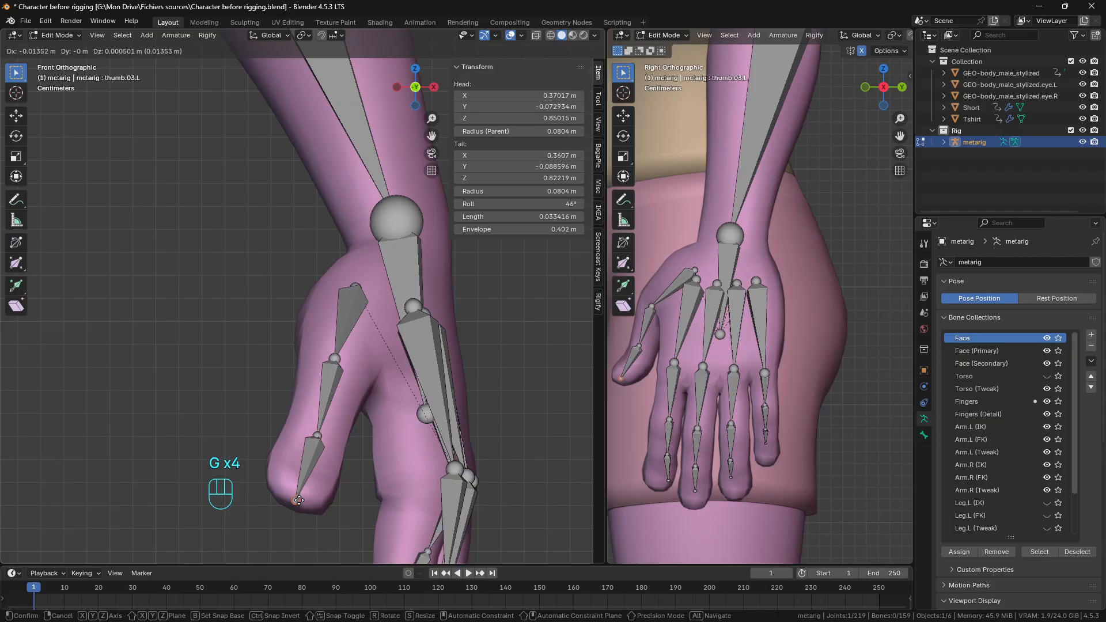
left_click(299, 500)
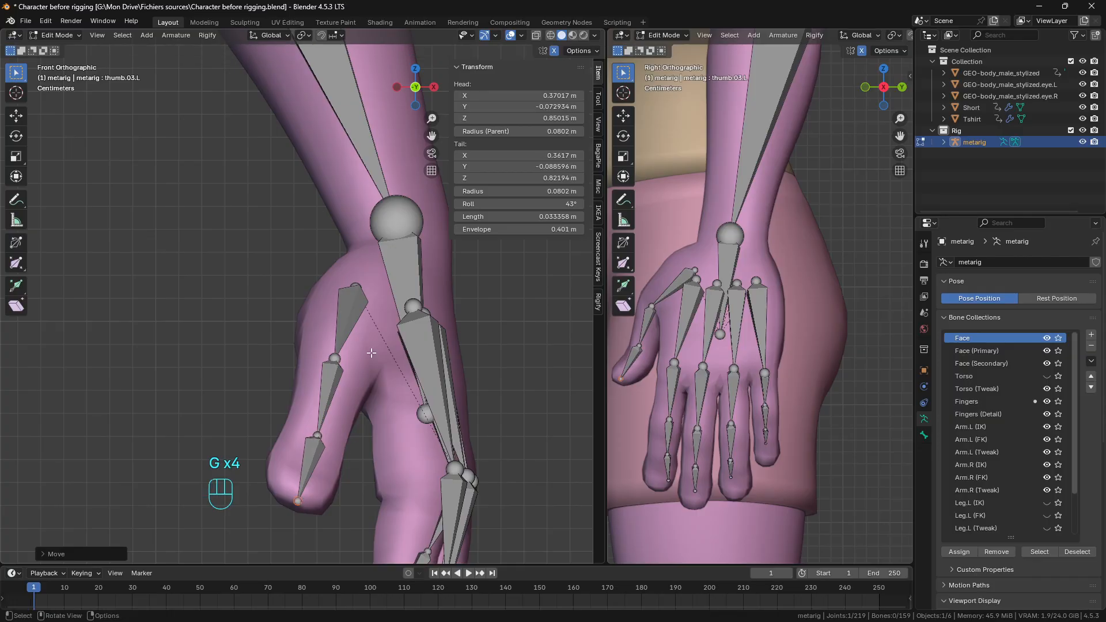
Step: Inspect the left thumb's base joint and each of its three bones individually
left_click(695, 268)
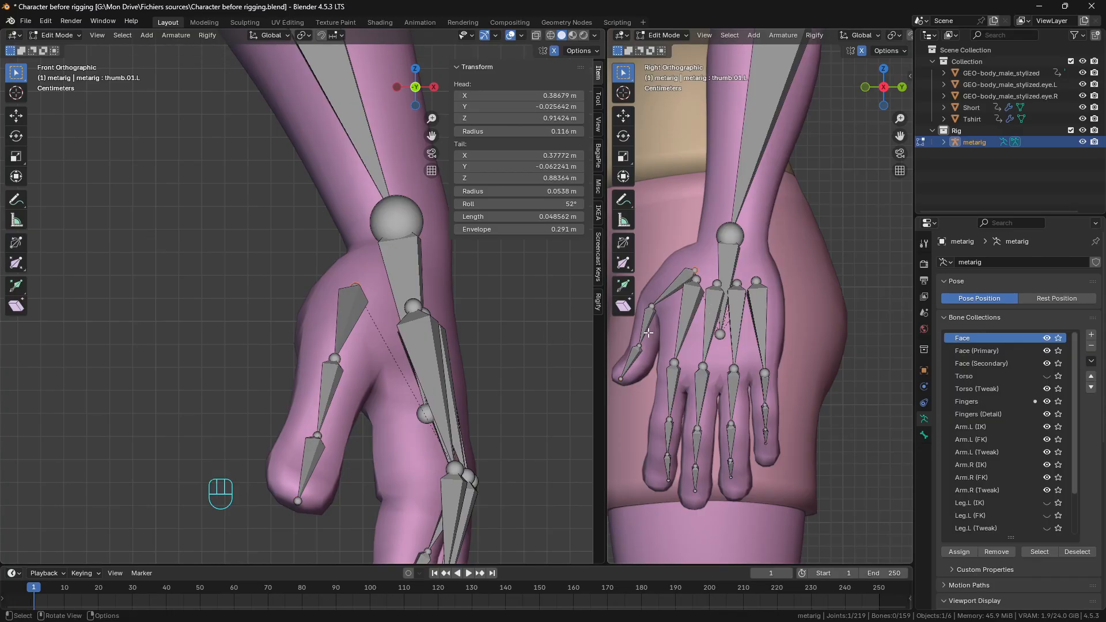
left_click(342, 316)
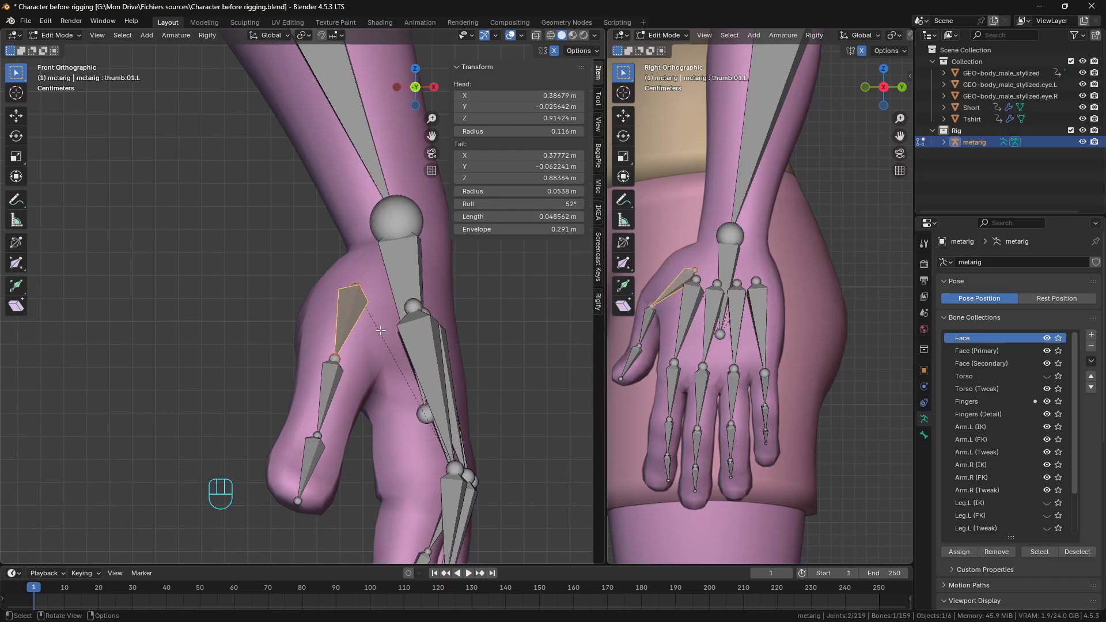
left_click(330, 385)
left_click(316, 448)
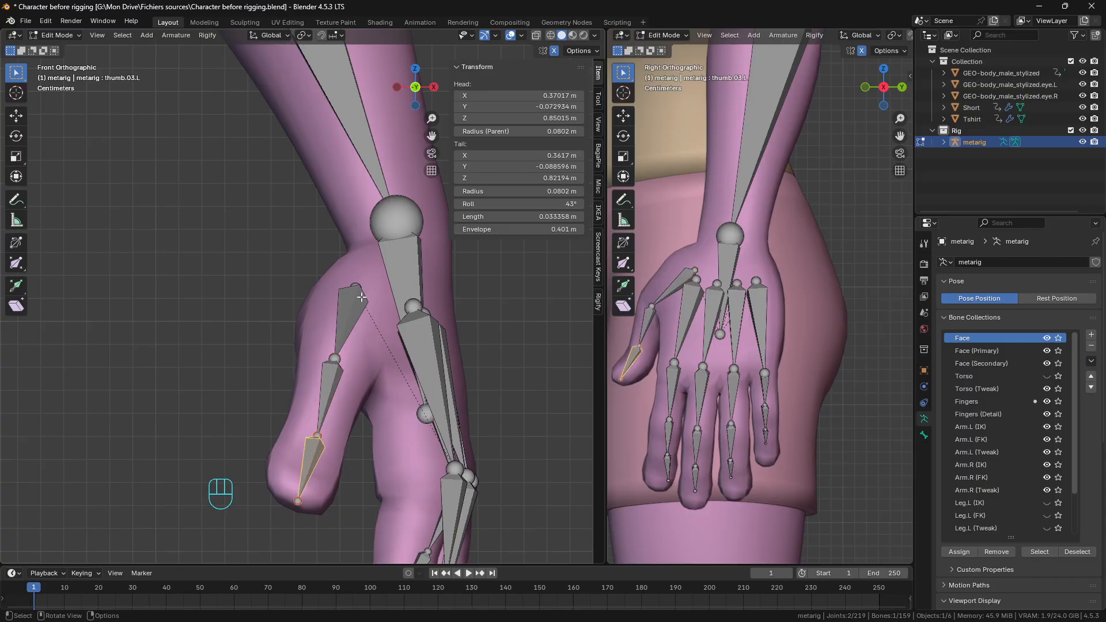
left_click(326, 398)
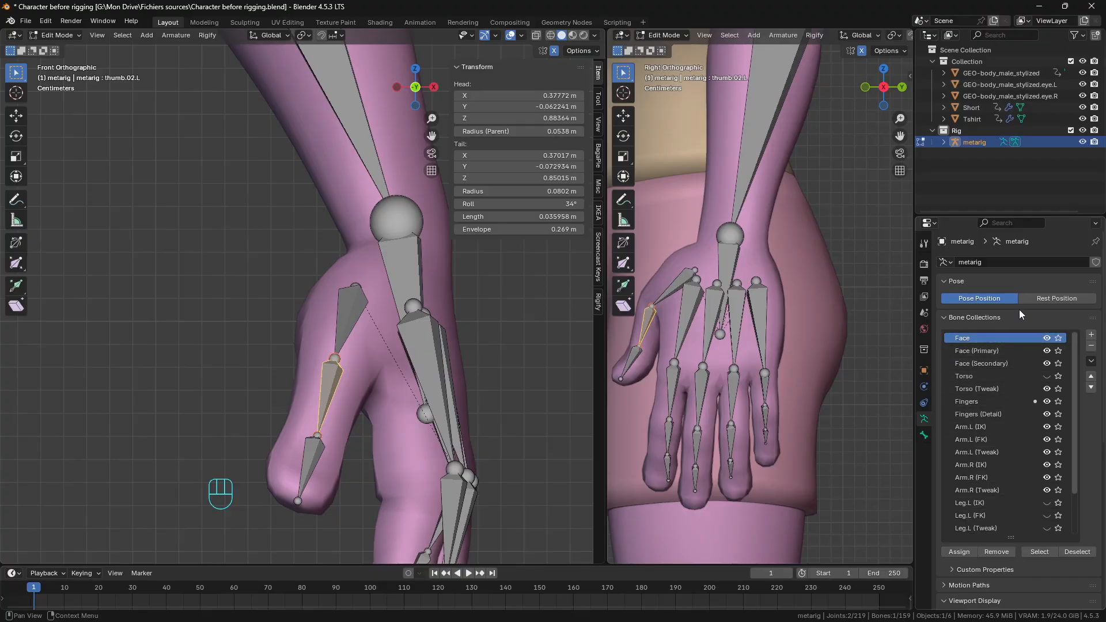
Step: Enable the display of bone axes in the metarig's viewport display settings
scroll(993, 492, "down", 5)
scroll(1050, 564, "down", 7)
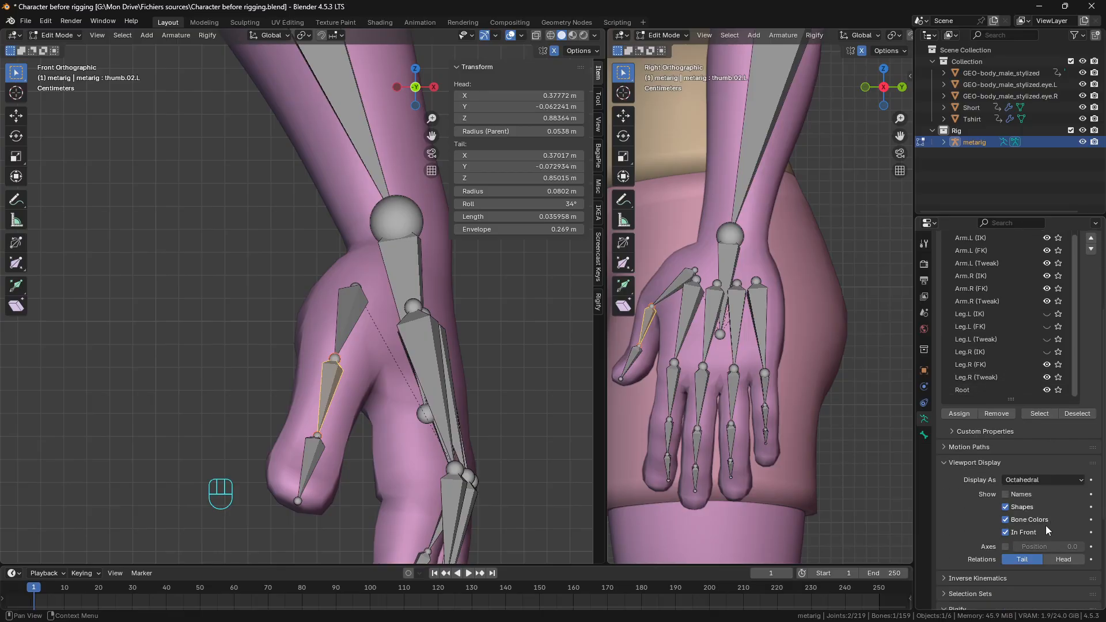
left_click(1005, 524)
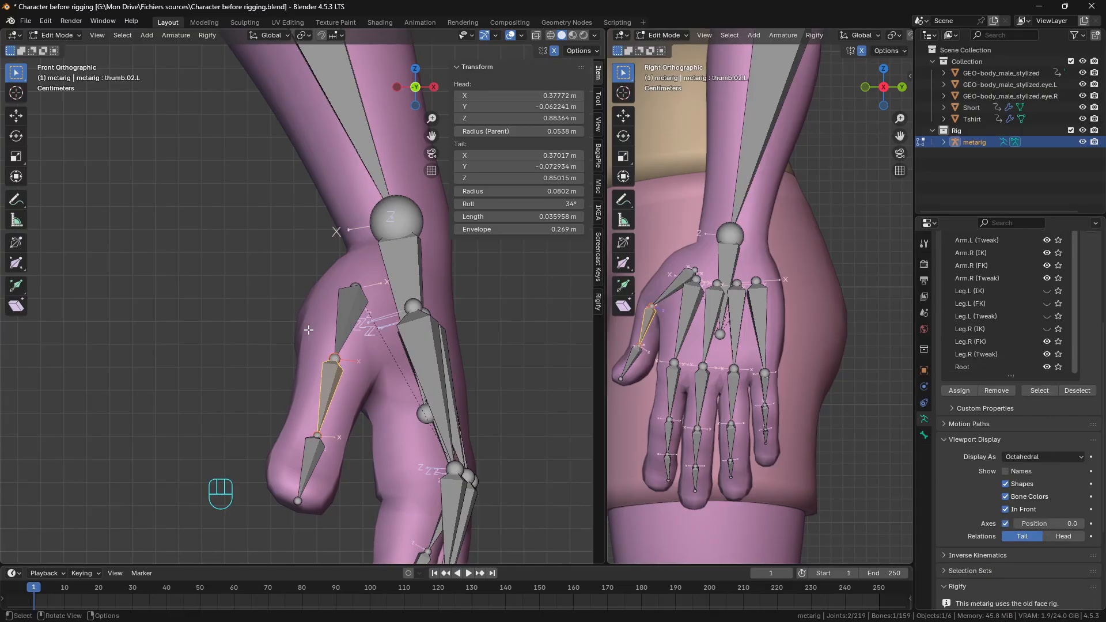
Step: Adjust the left thumb's bone rolls to 17° on thumb.01.L, about 4° on thumb.02.L and about 14° on thumb.03.L
left_click(351, 312)
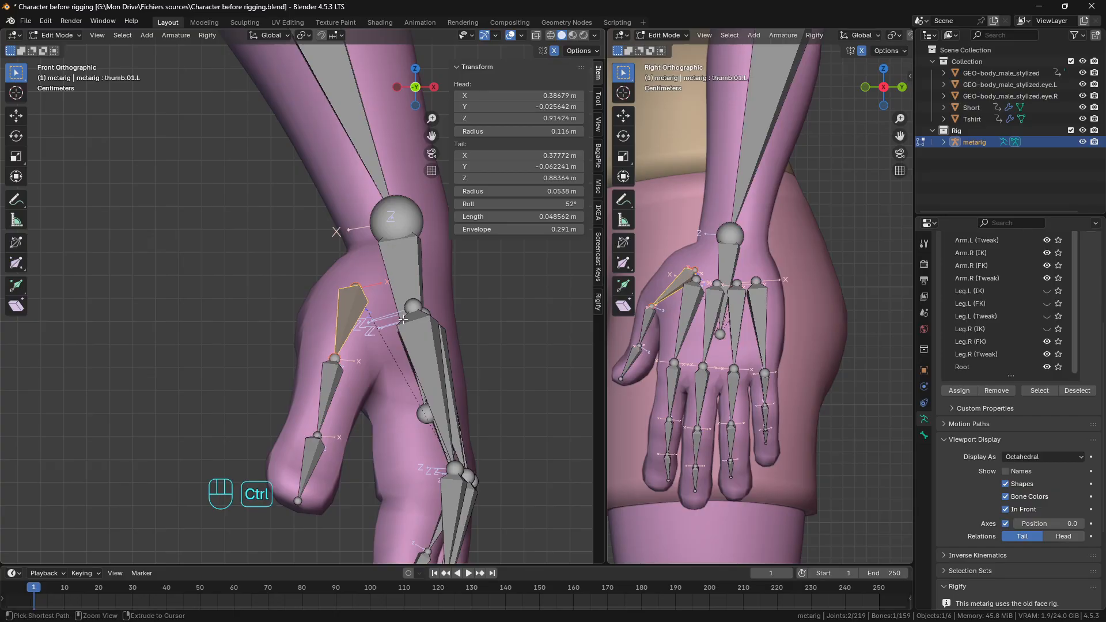
key("ctrl+r")
left_click(389, 374)
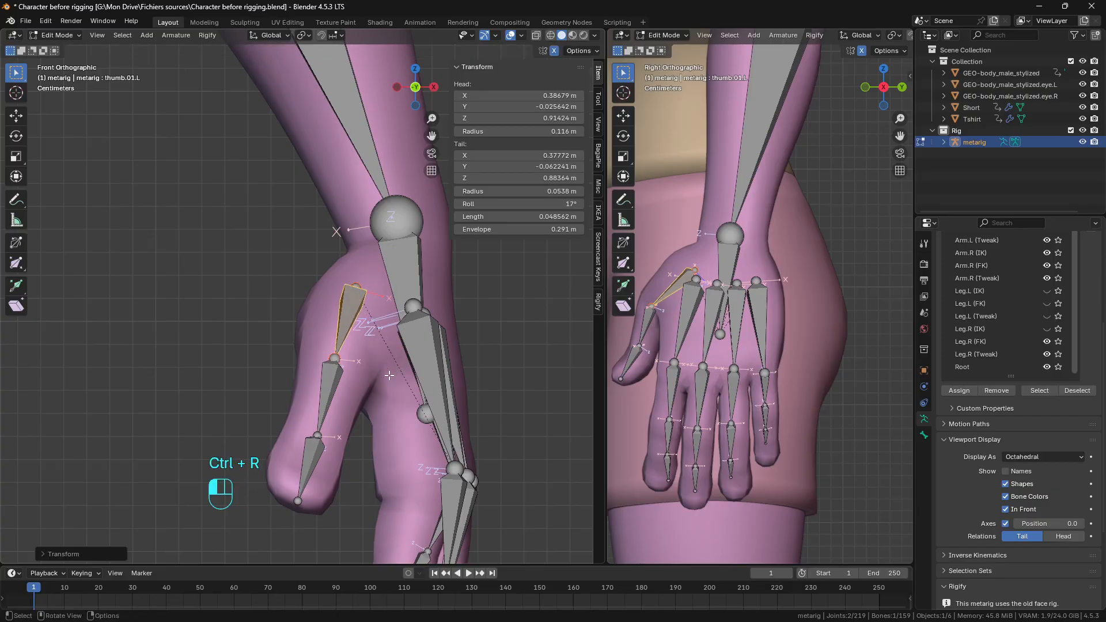
left_click(333, 377)
key("ctrl+r")
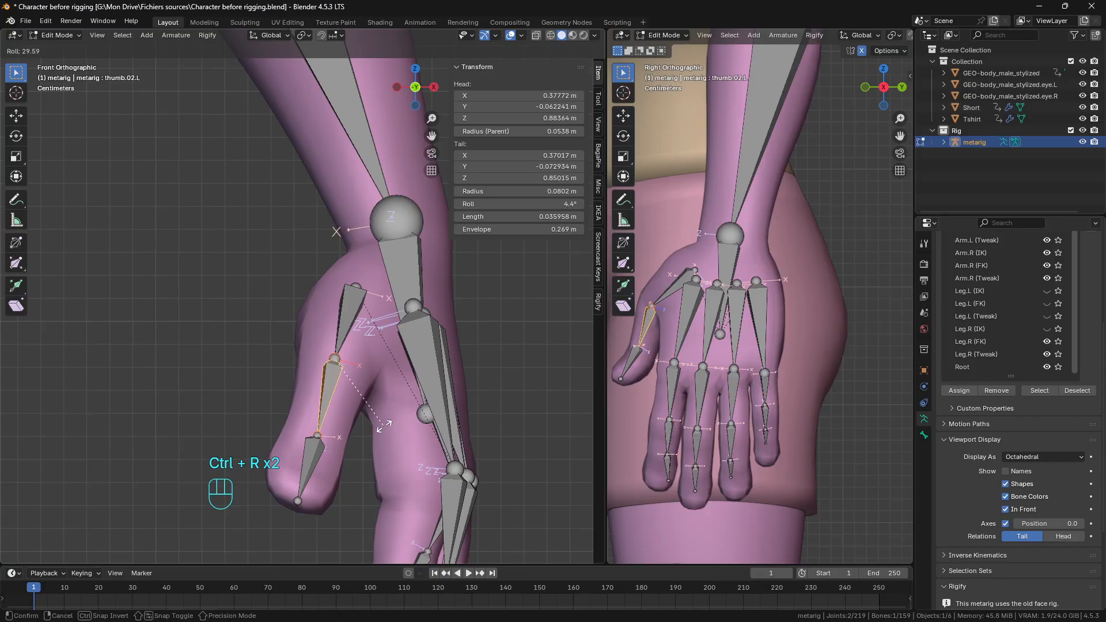
left_click(336, 452)
left_click(307, 454)
key("ctrl+r")
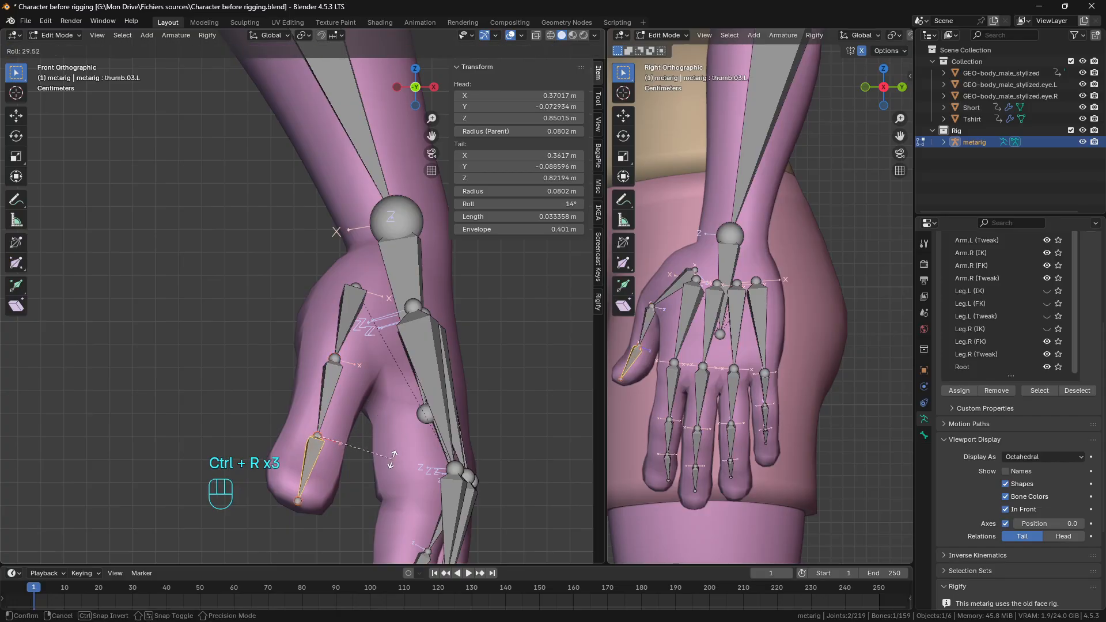
left_click(392, 459)
Step: Select all three left thumb bones together in an angled view
middle_click_drag(392, 459, 357, 364)
left_click(346, 355, "shift")
left_click(369, 306, "shift")
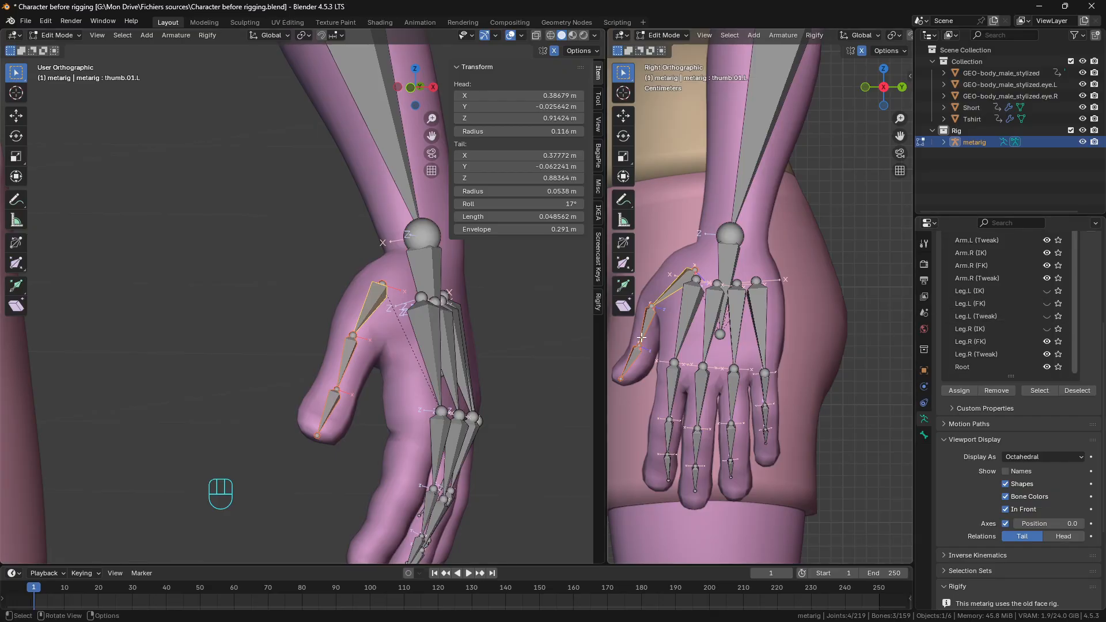
Step: Hide the three selected left thumb bones and bring the left hand's palm and finger bones into an angled view
key("h")
middle_click_drag(459, 363, 374, 360)
scroll(383, 354, "down", 4)
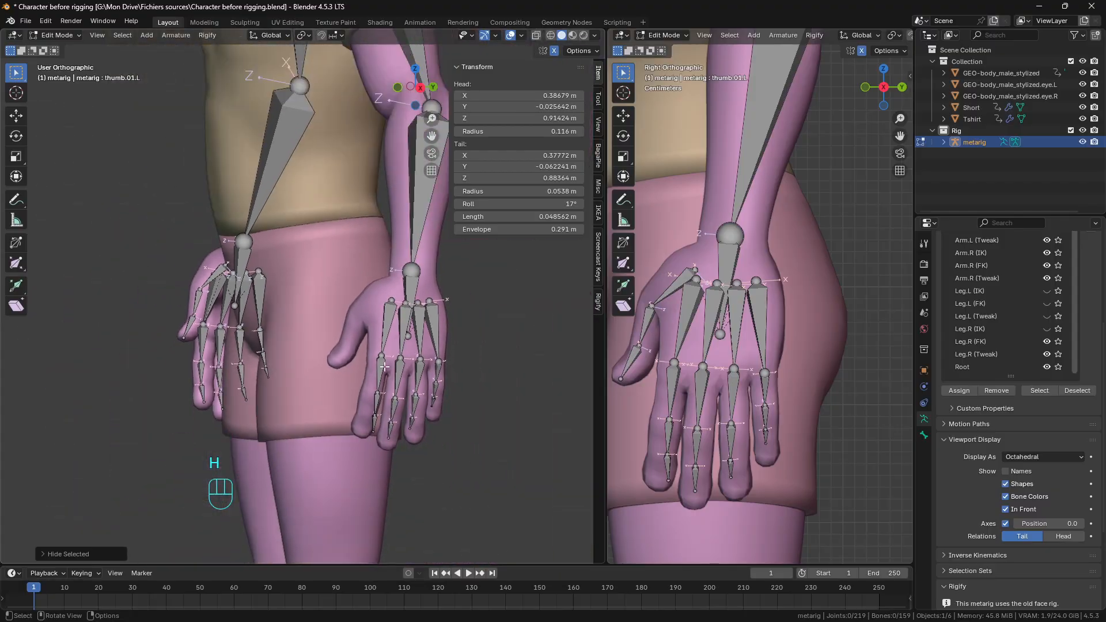
scroll(432, 340, "up", 3)
middle_click_drag(455, 329, 415, 302, "shift")
Step: Move the left index knuckle joint, at the end of palm.01.L, in front view to about X 0.417 m, Z 0.832 m
left_click(414, 301)
scroll(417, 386, "up", 3)
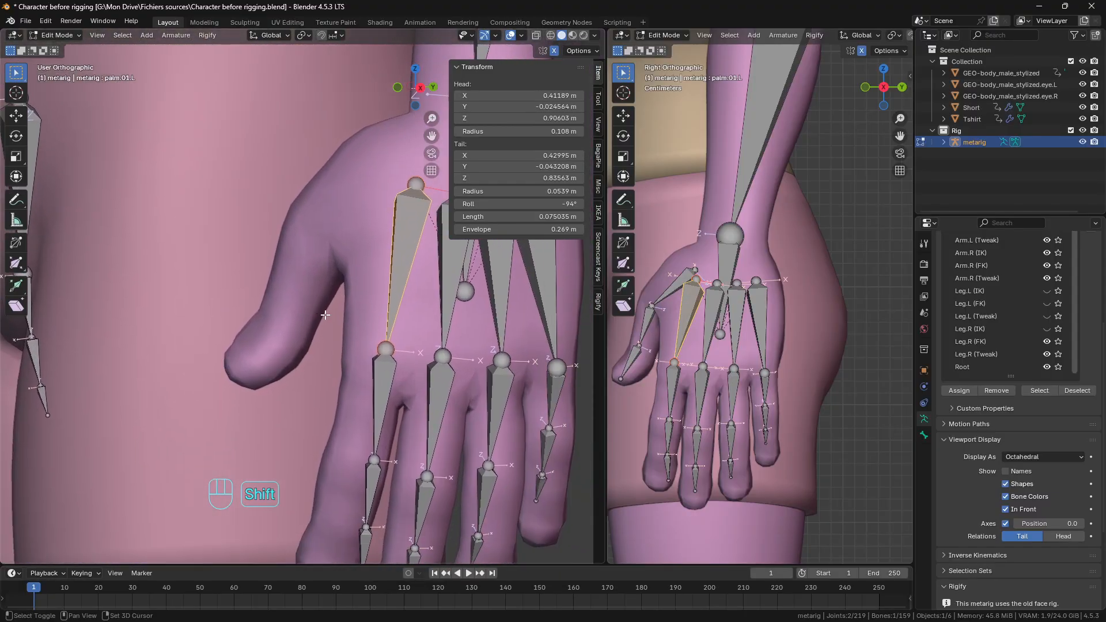
left_click(402, 374)
mouse_move(402, 374)
middle_mouse_down()
mouse_move(420, 369)
mouse_move(410, 371)
middle_mouse_up()
key("KP_1")
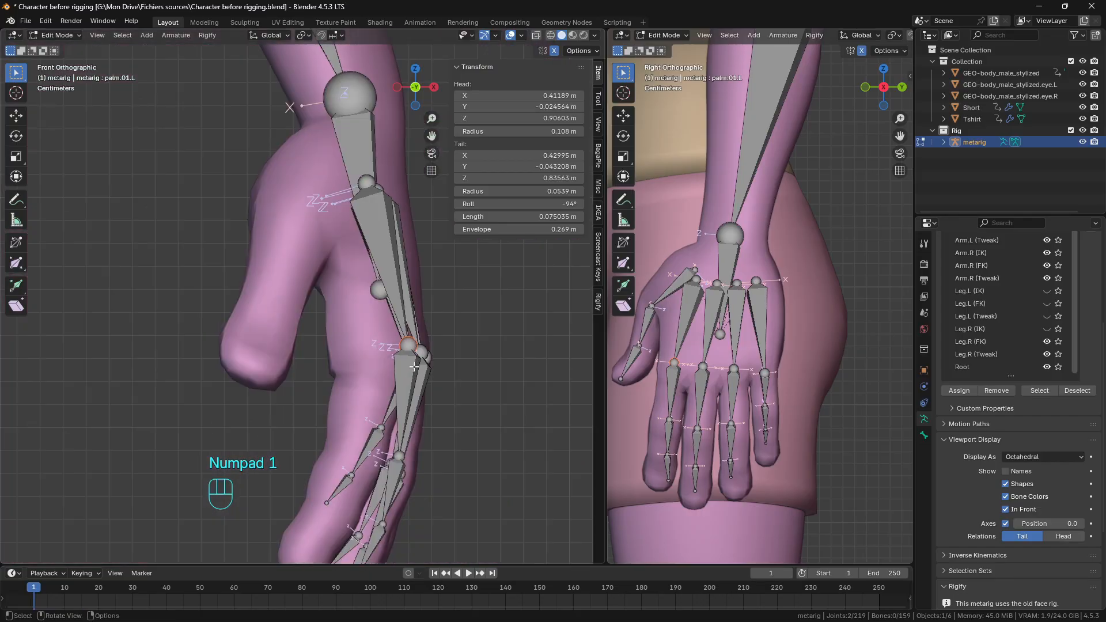
key("g")
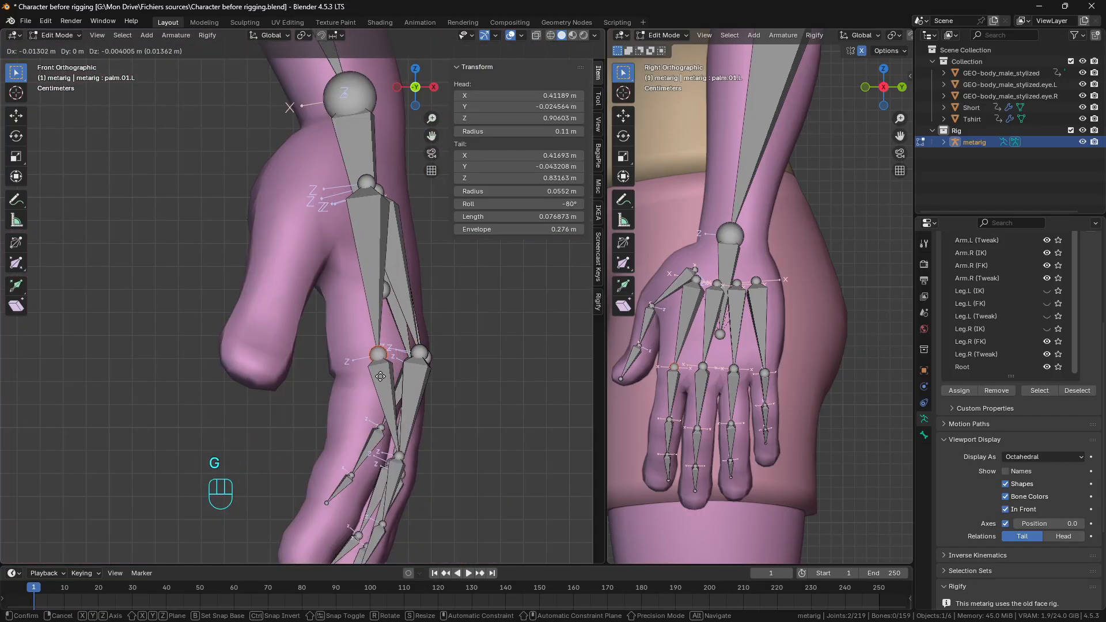
left_click(381, 375)
scroll(262, 218, "down", 2)
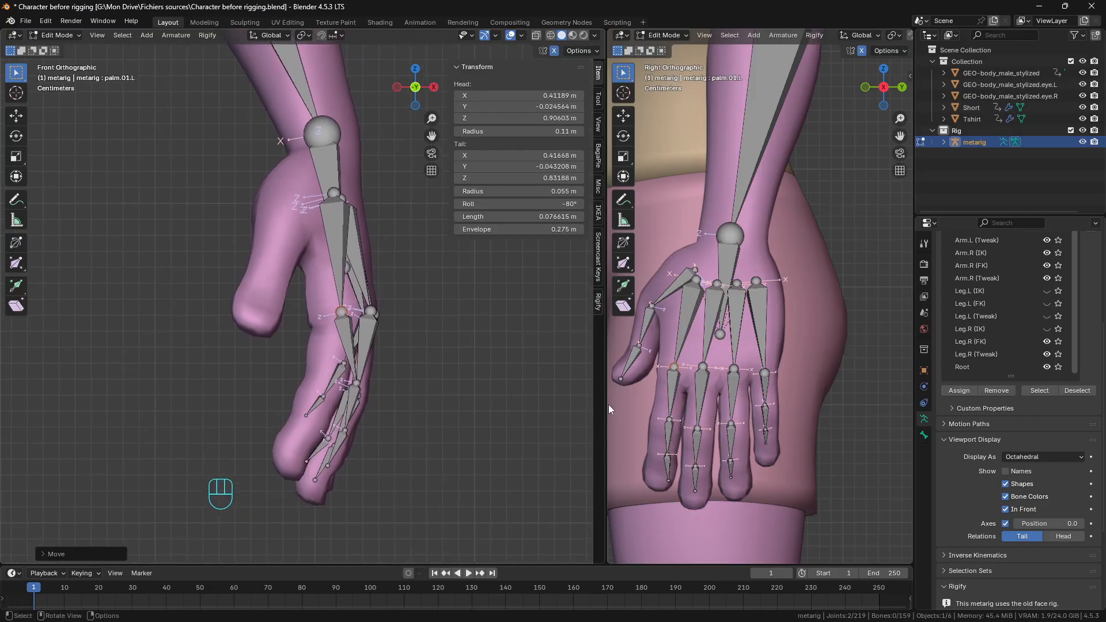
Step: Fit the left index finger's remaining joints inside the finger in front view, with the fingertip joint at about X 0.379 m, Z 0.731 m
scroll(639, 415, "up", 4)
middle_click_drag(639, 435, 889, 316, "shift")
scroll(806, 334, "down", 1)
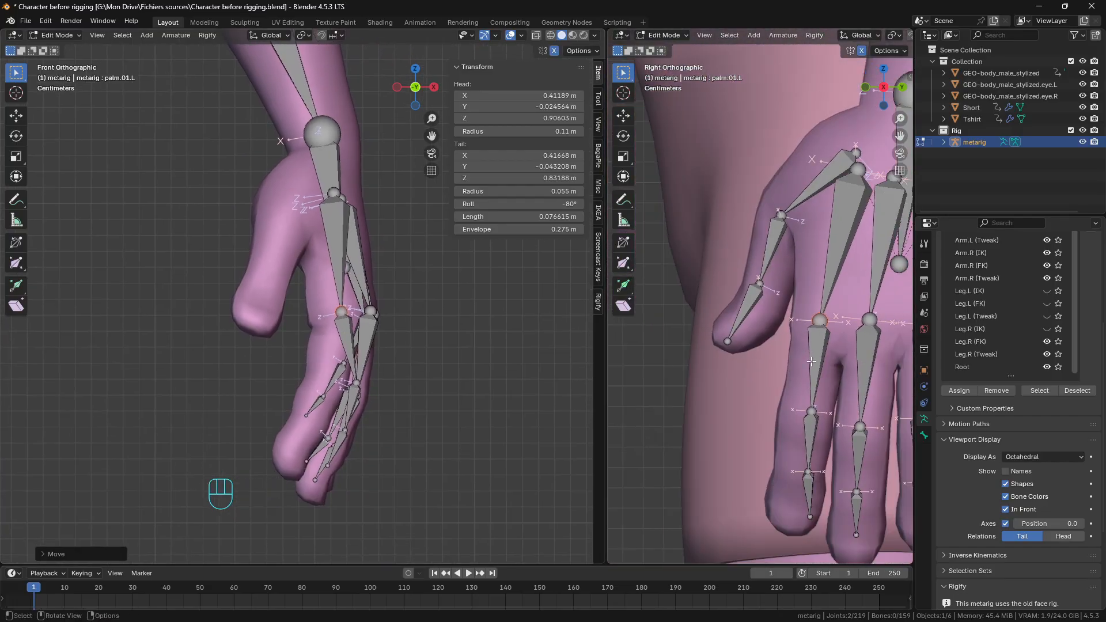
scroll(363, 394, "up", 2)
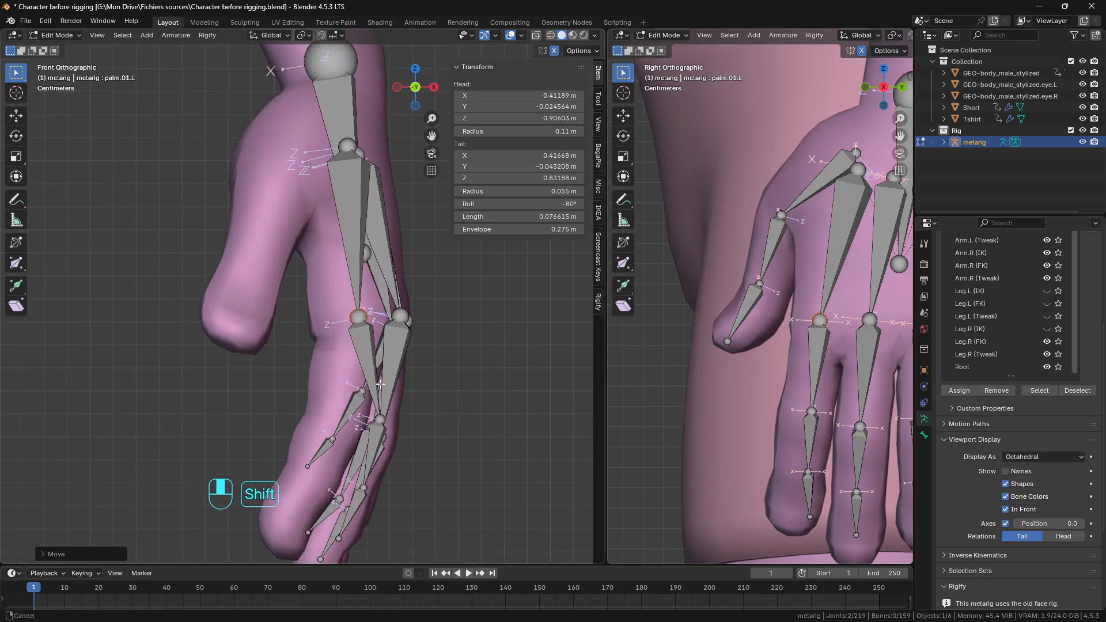
left_click(377, 393)
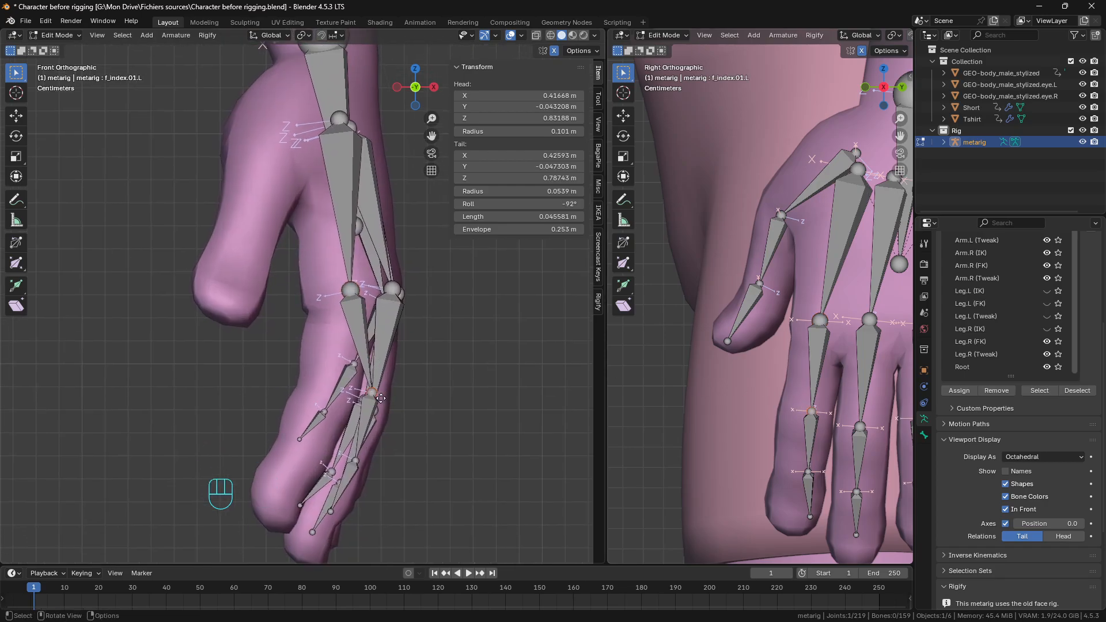
key("g")
left_click(354, 455)
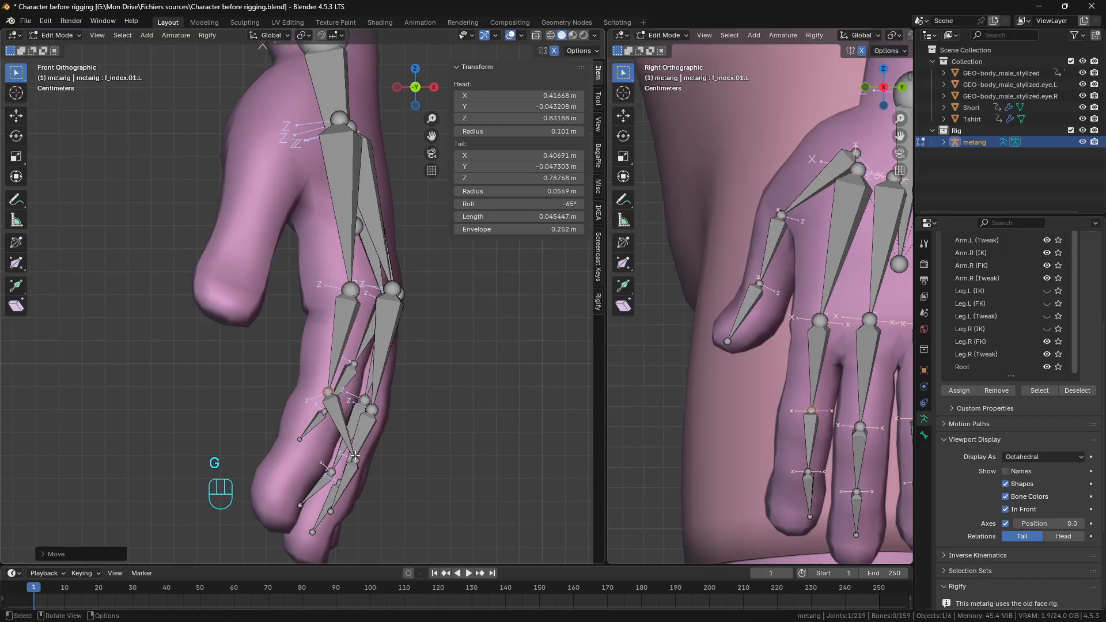
left_click(356, 458)
key("g")
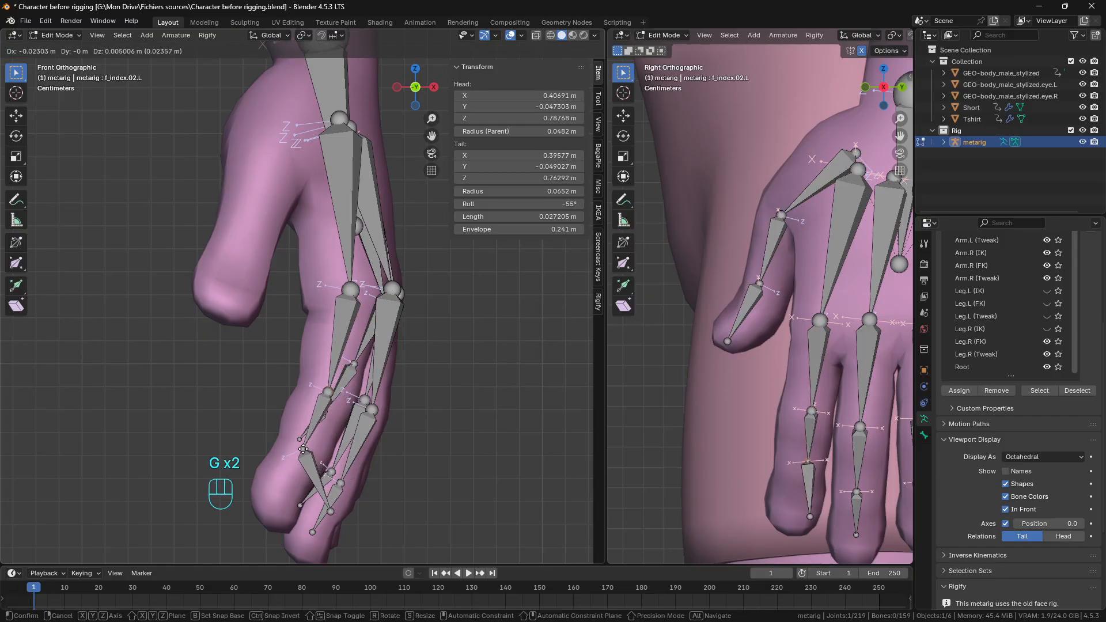
left_click(302, 448)
left_click(330, 511)
key("g")
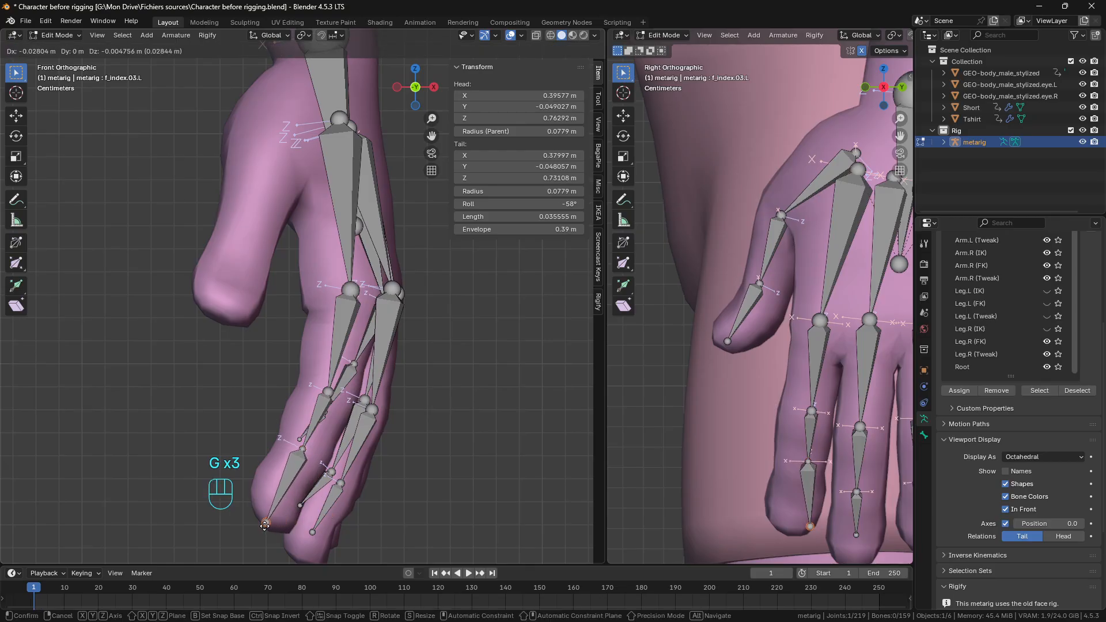
left_click(264, 523)
Step: Shift the left index bones' tail joints in side view to about Y -0.050 m, -0.055 m and -0.058 m, from the base bone to the tip
left_click(811, 410)
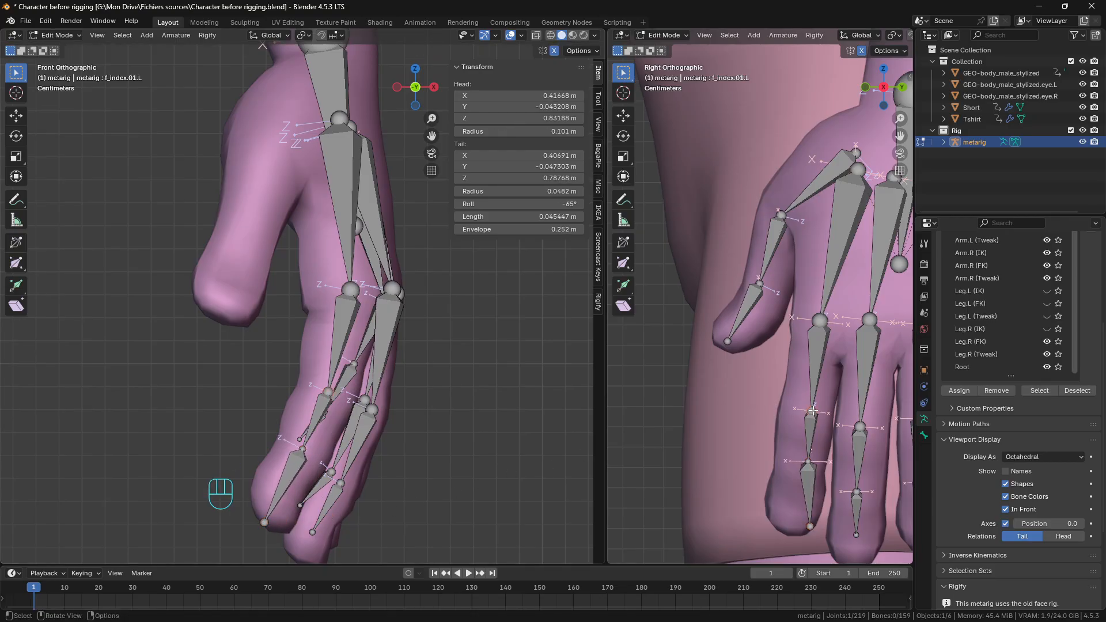
key("g")
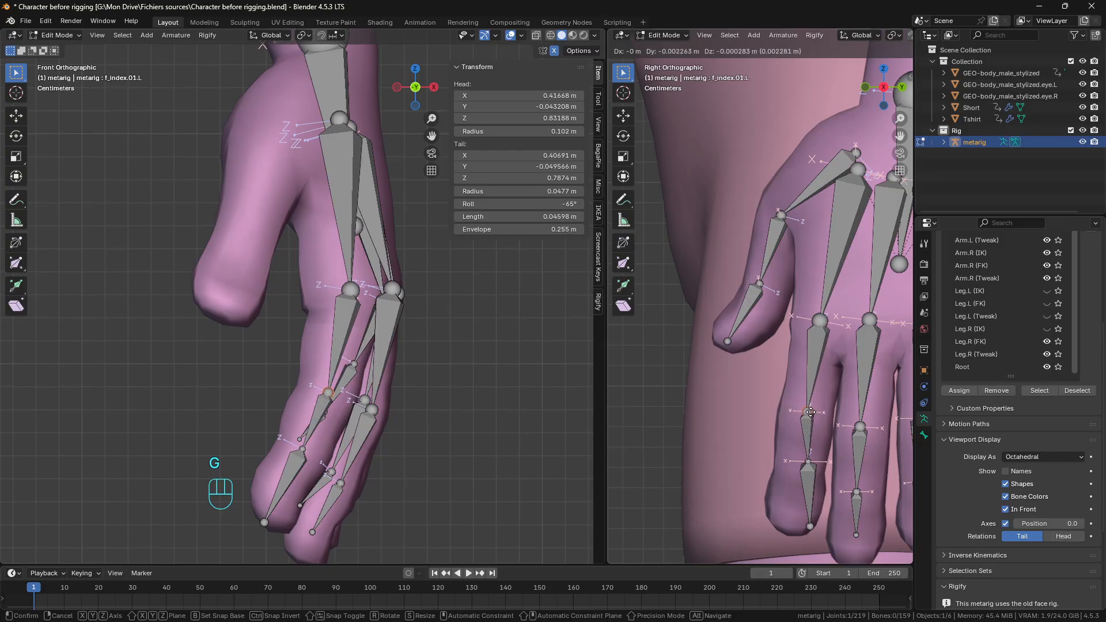
left_click(809, 459)
left_click(810, 460)
key("g")
left_click(797, 460)
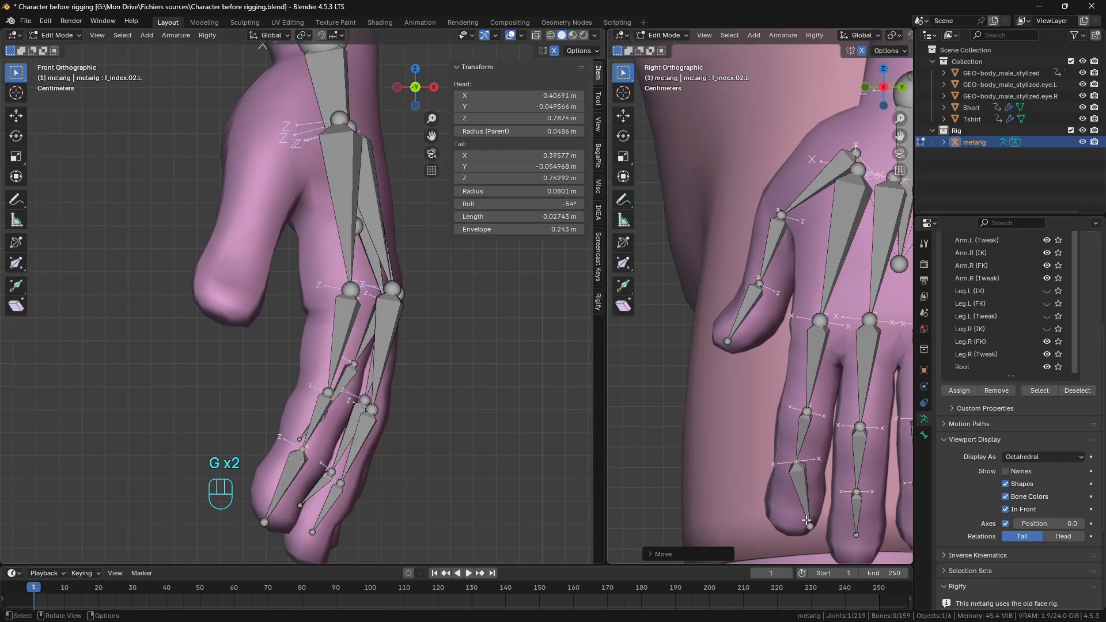
left_click(809, 526)
key("g")
left_click(790, 525)
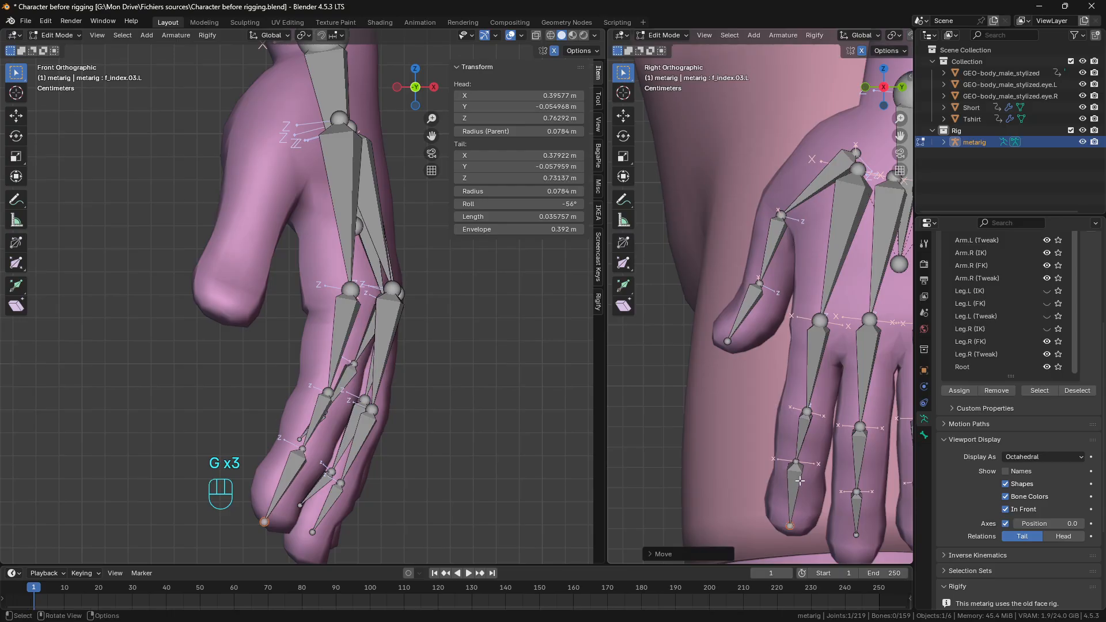
Step: Refine the left index's last two joints in side view to about Y -0.052 m, Z 0.762 m and Y -0.057 m, Z 0.730 m
left_click(795, 464)
key("g")
left_click(802, 464)
left_click(790, 526)
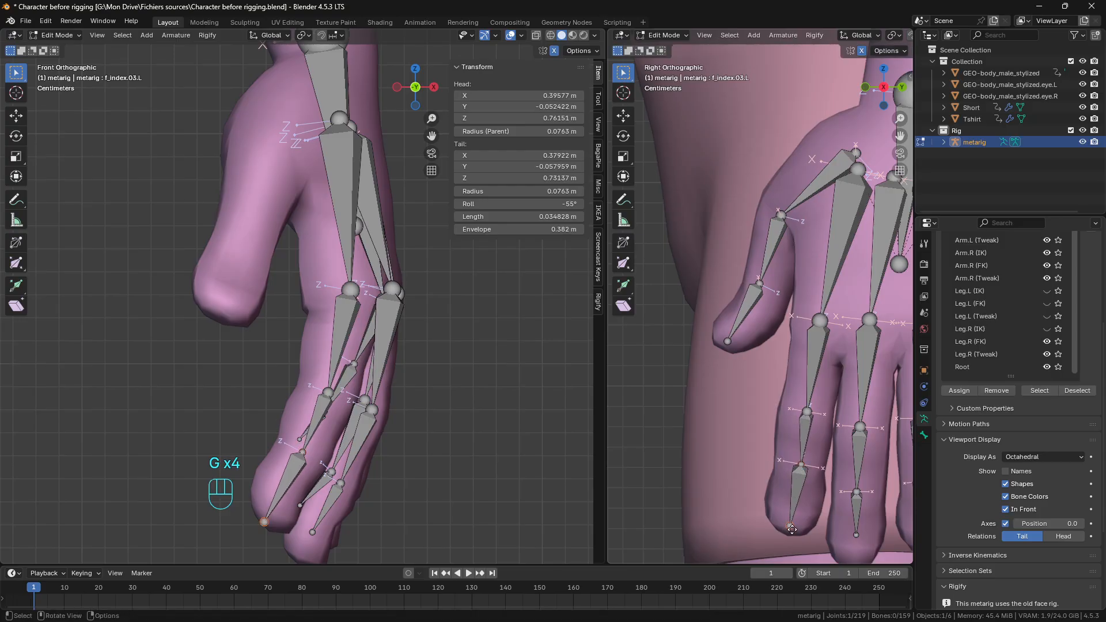
key("g")
left_click(793, 531)
Step: Hide the left index finger's palm bone and its three finger bones together in an angled view
mouse_move(270, 438)
middle_mouse_down()
mouse_move(299, 432)
mouse_move(223, 435)
mouse_move(279, 430)
middle_mouse_up()
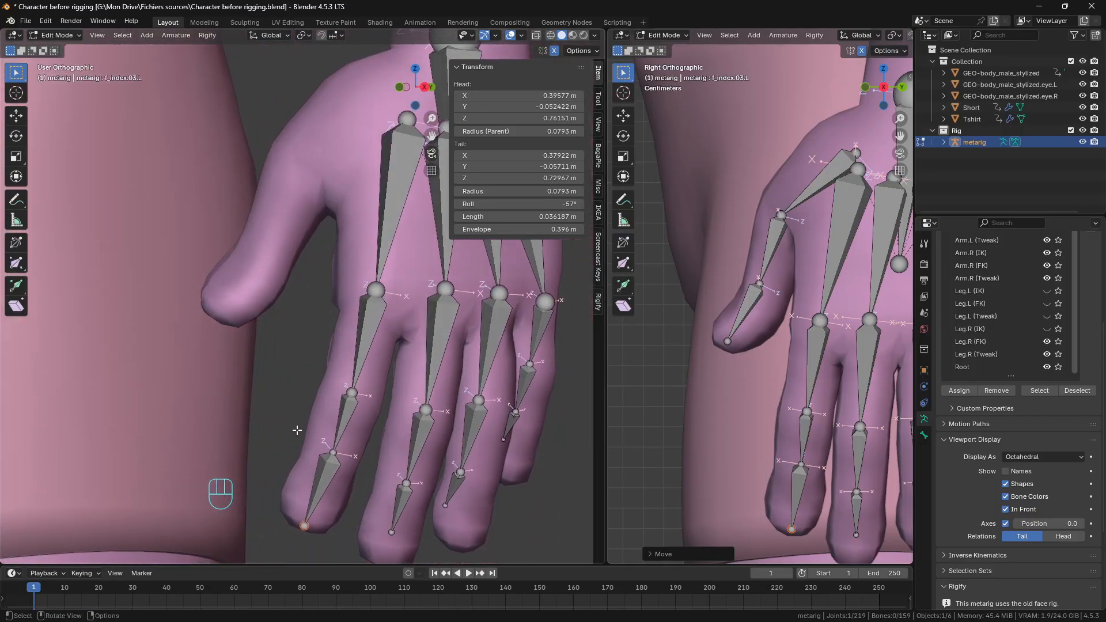
scroll(305, 425, "down", 3)
scroll(357, 383, "up", 3)
left_click(375, 245)
left_click(361, 357, "shift")
left_click(342, 436, "shift")
left_click(328, 473, "shift")
scroll(344, 442, "down", 3)
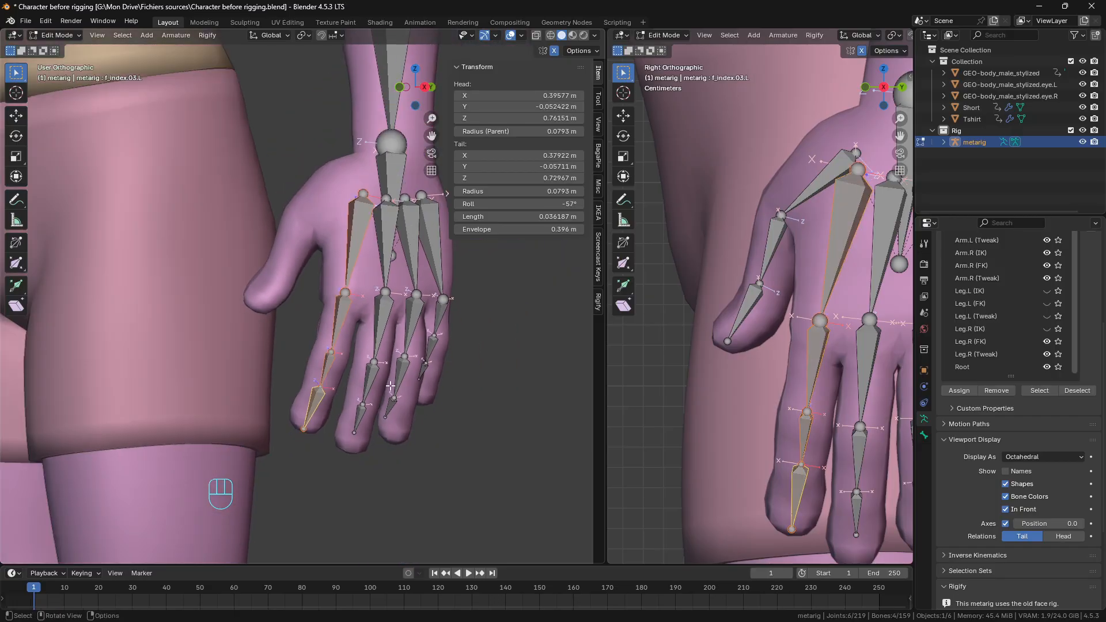
middle_click_drag(384, 378, 358, 376)
scroll(358, 376, "up", 2)
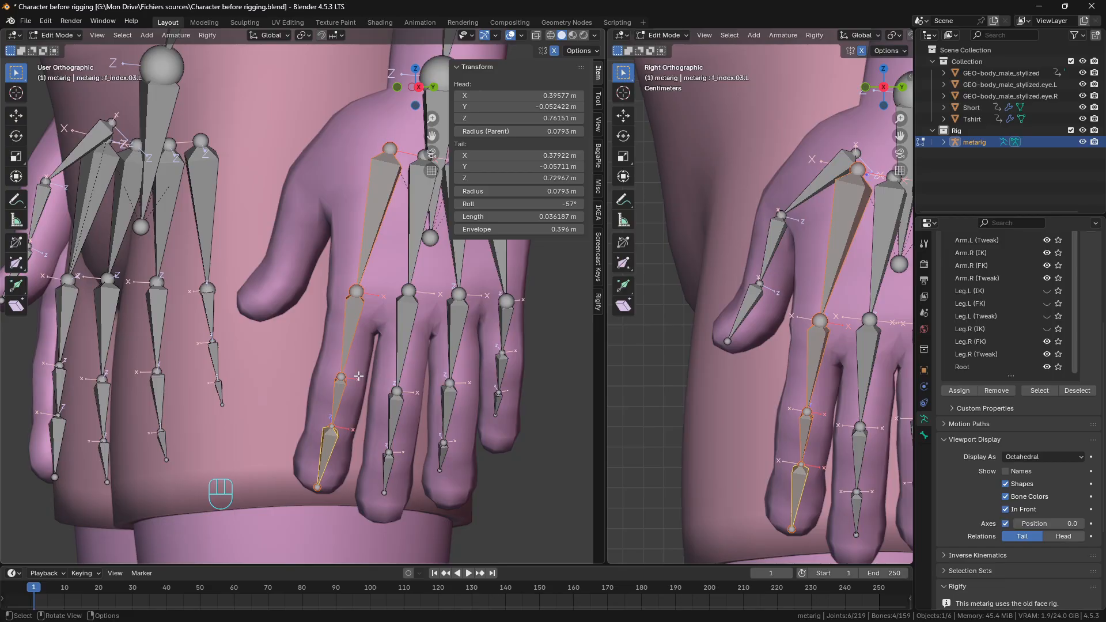
scroll(358, 376, "down", 4)
scroll(359, 376, "up", 5)
middle_click_drag(358, 375, 372, 340)
scroll(394, 380, "down", 4)
scroll(393, 381, "up", 3)
scroll(366, 374, "down", 4)
scroll(373, 338, "up", 3)
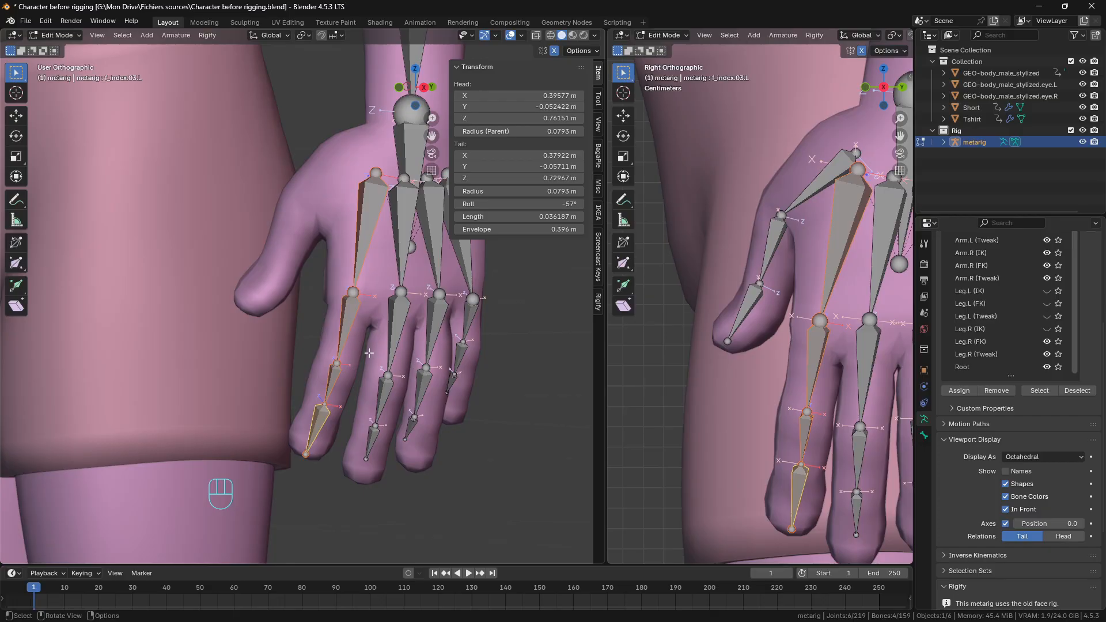
key("h")
Step: Move the left middle finger's knuckle joint toward the palm side in front view so it sits inside the hand
middle_click_drag(369, 352, 396, 326)
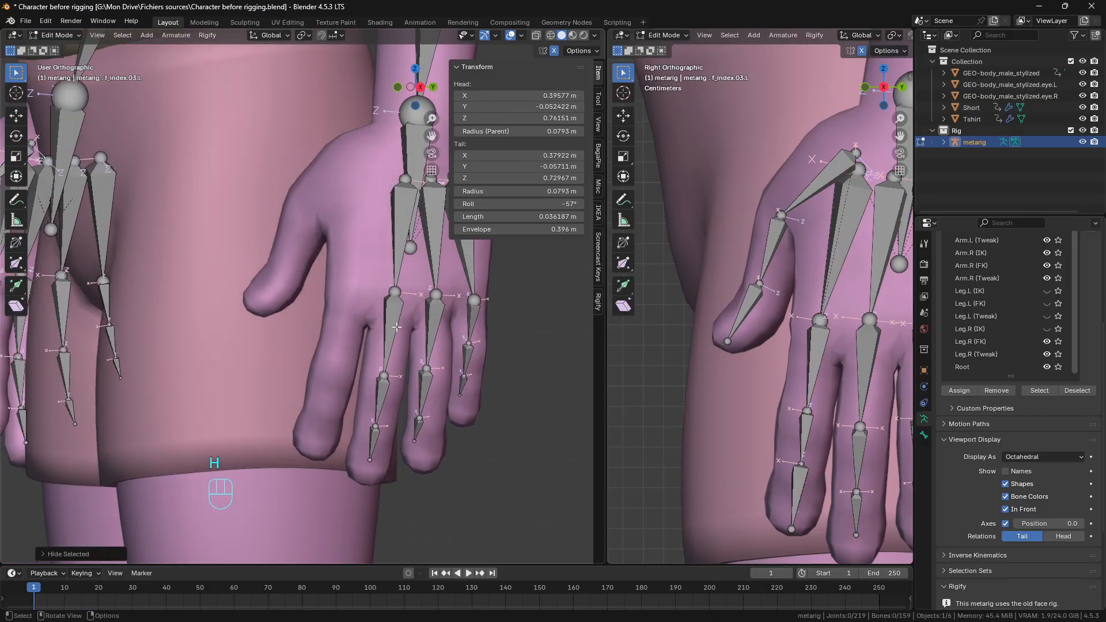
left_click(395, 291)
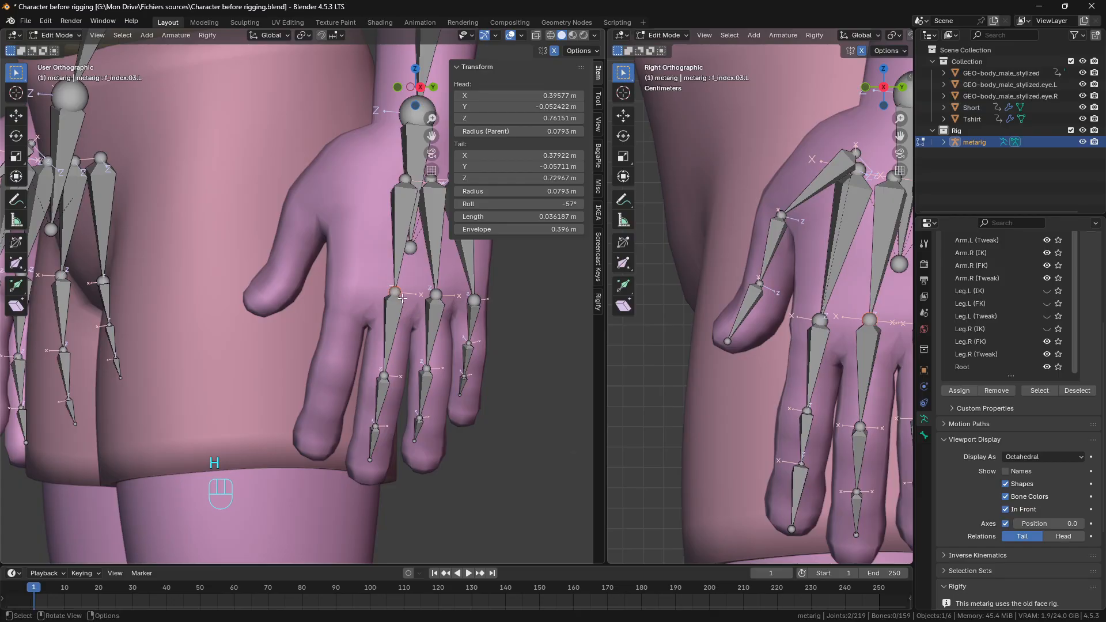
key("KP_1")
scroll(426, 311, "up", 3)
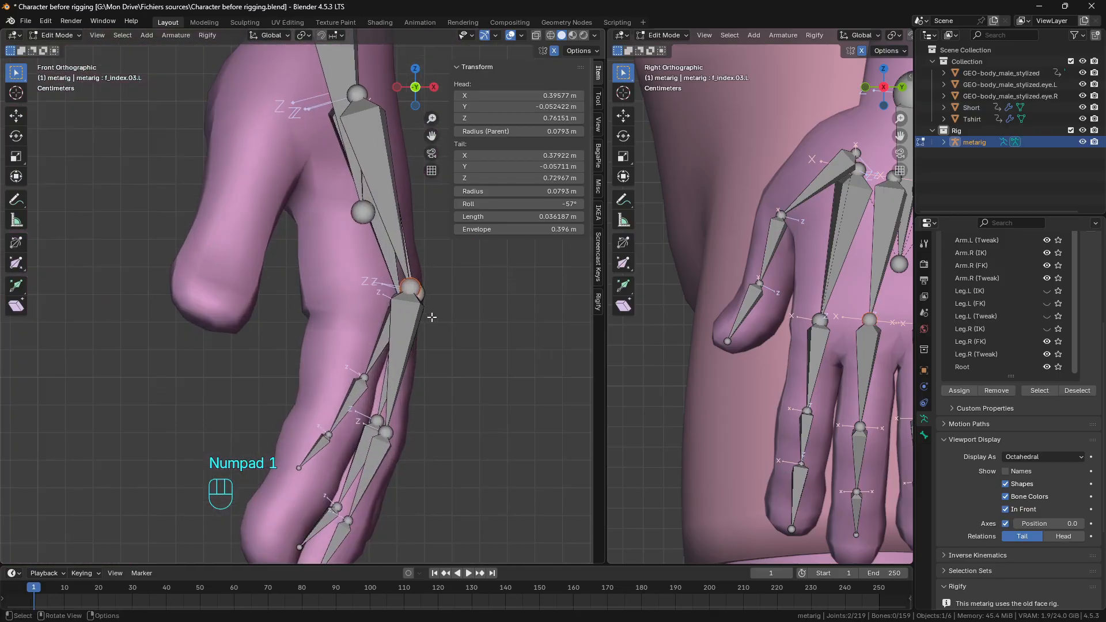
key("g")
left_click(423, 351)
scroll(416, 406, "down", 3)
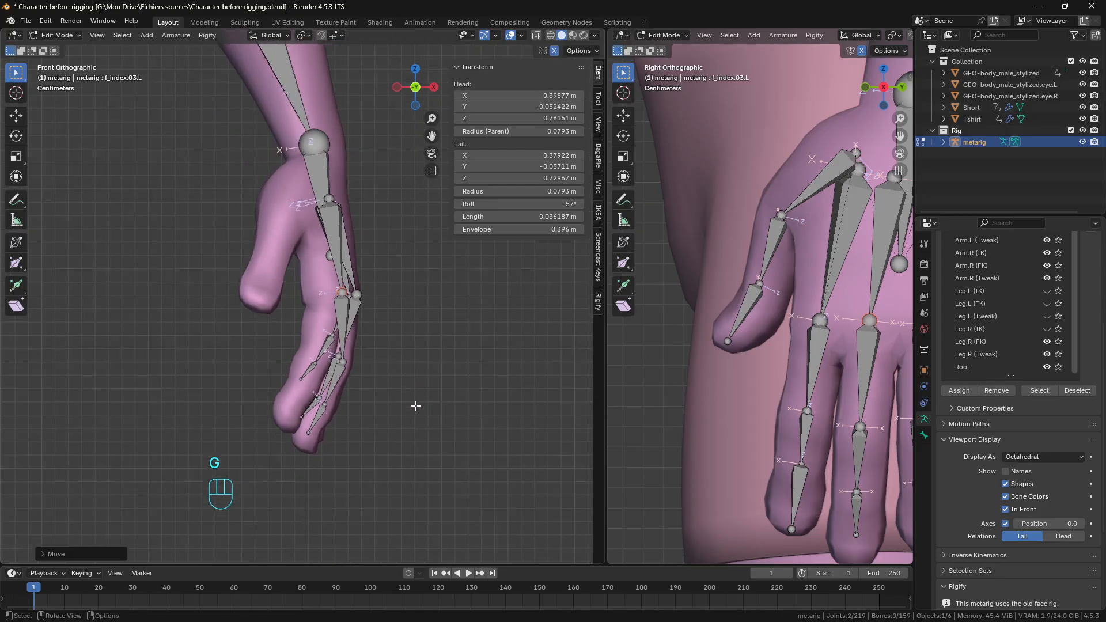
scroll(446, 400, "up", 2)
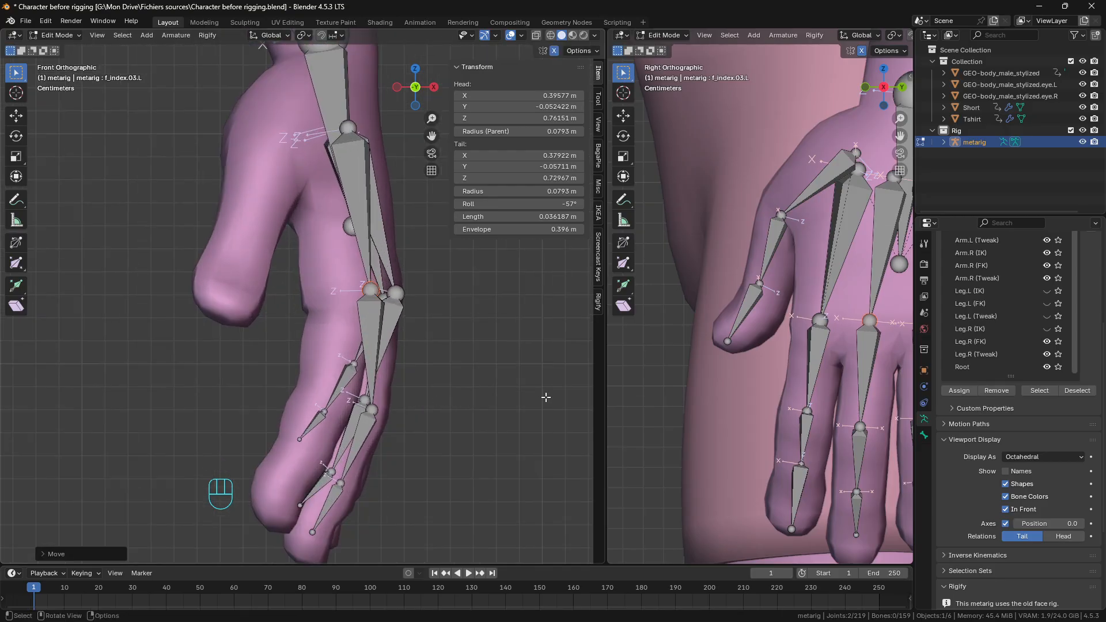
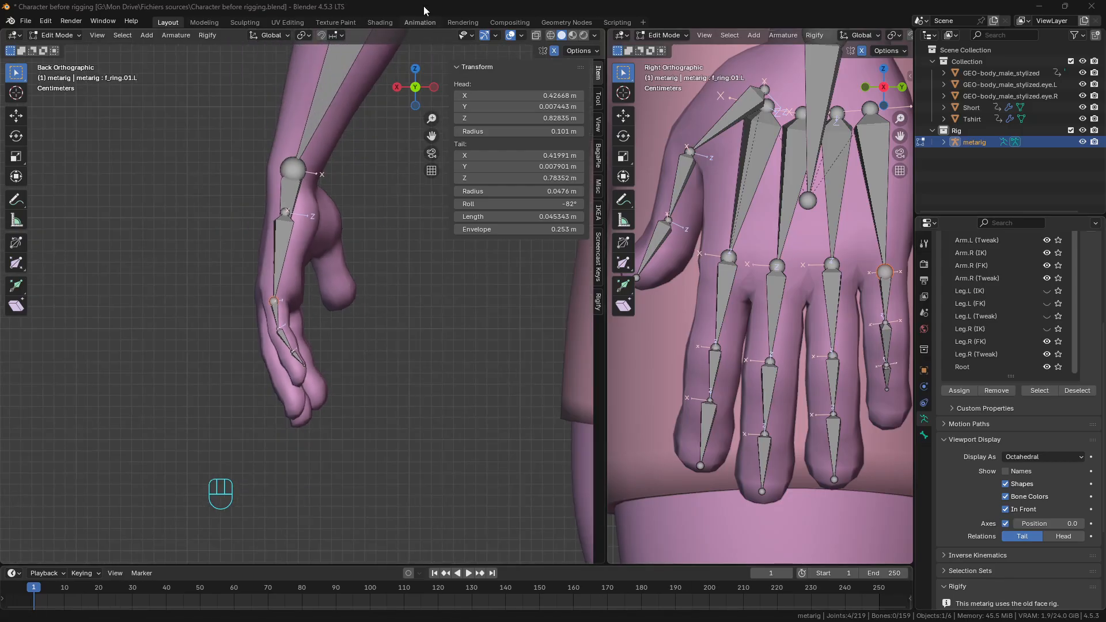
Step: Raise the left pinky's knuckle joint in back view to about X 0.422 m, Z 0.833 m
key("KP_1")
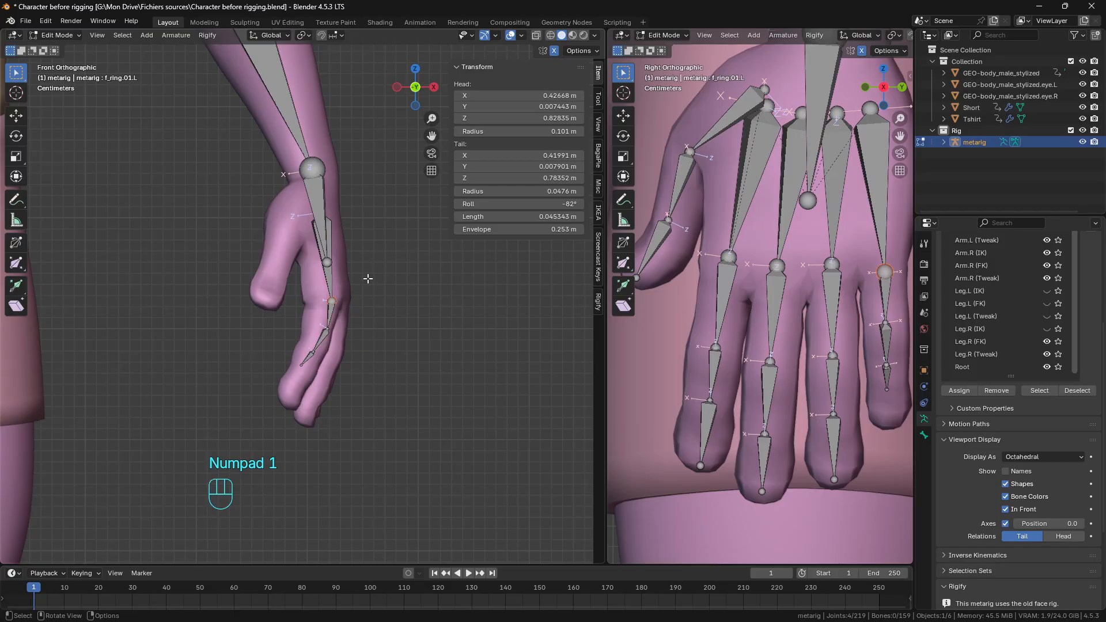
scroll(371, 285, "up", 1)
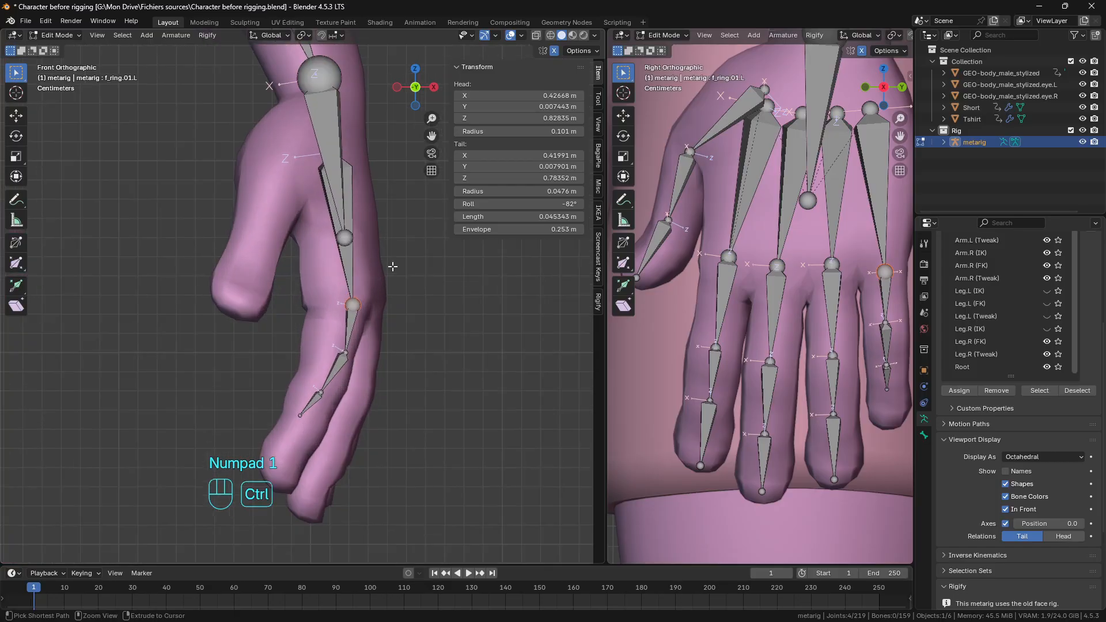
key("ctrl+KP_1")
scroll(338, 309, "up", 2)
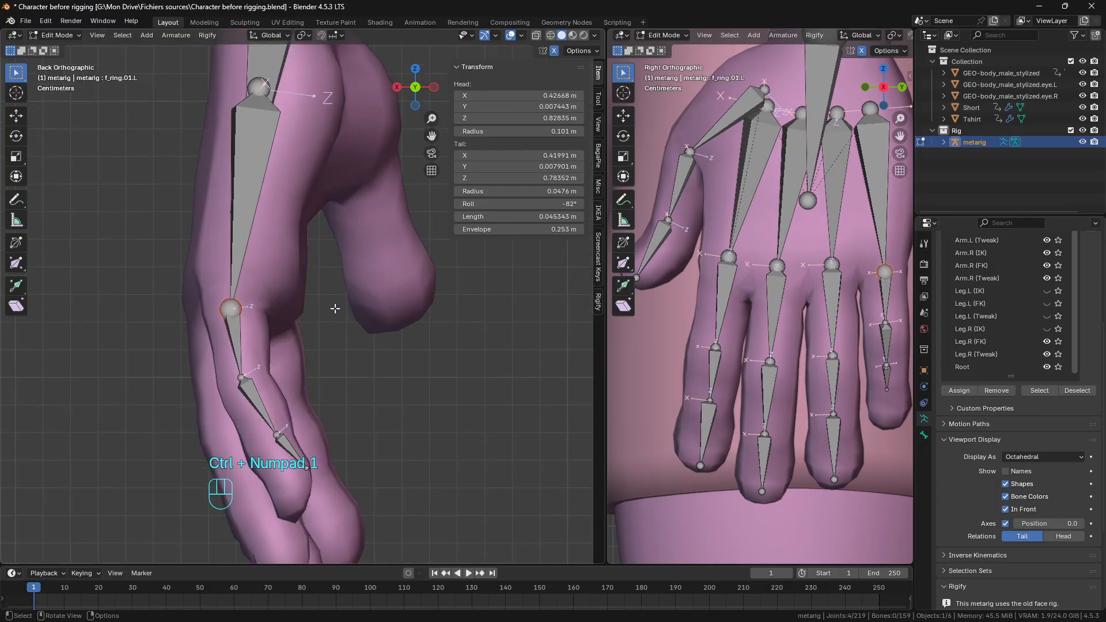
key("g")
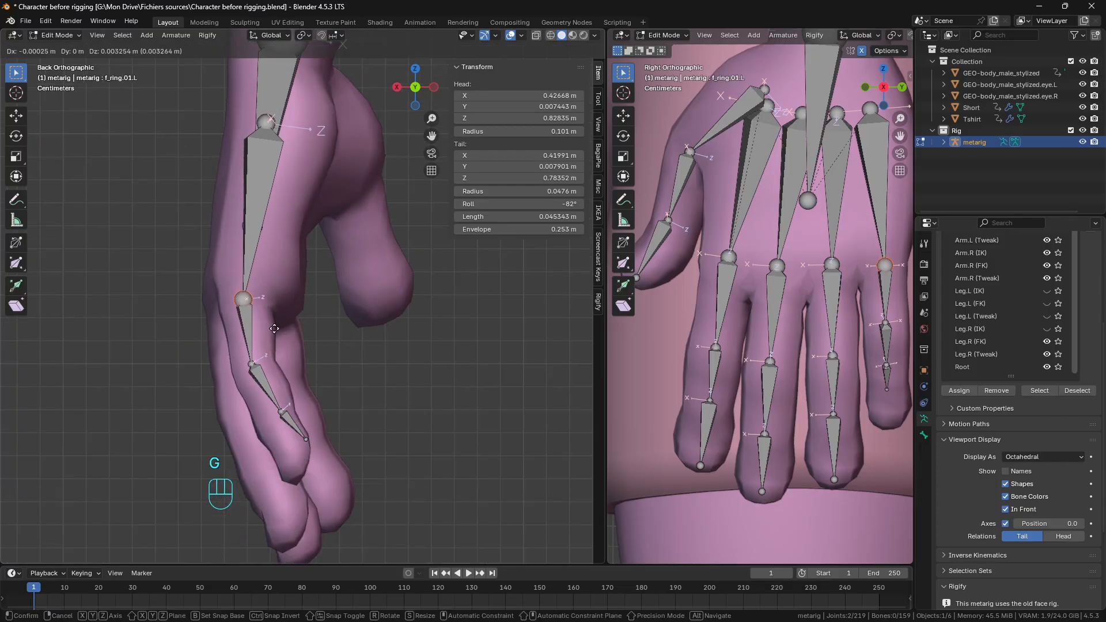
left_click(264, 332)
Step: Fit the left pinky's remaining joints along the finger in back view, placing the fingertip joint at about X 0.395 m, Z 0.753 m
left_click(252, 363)
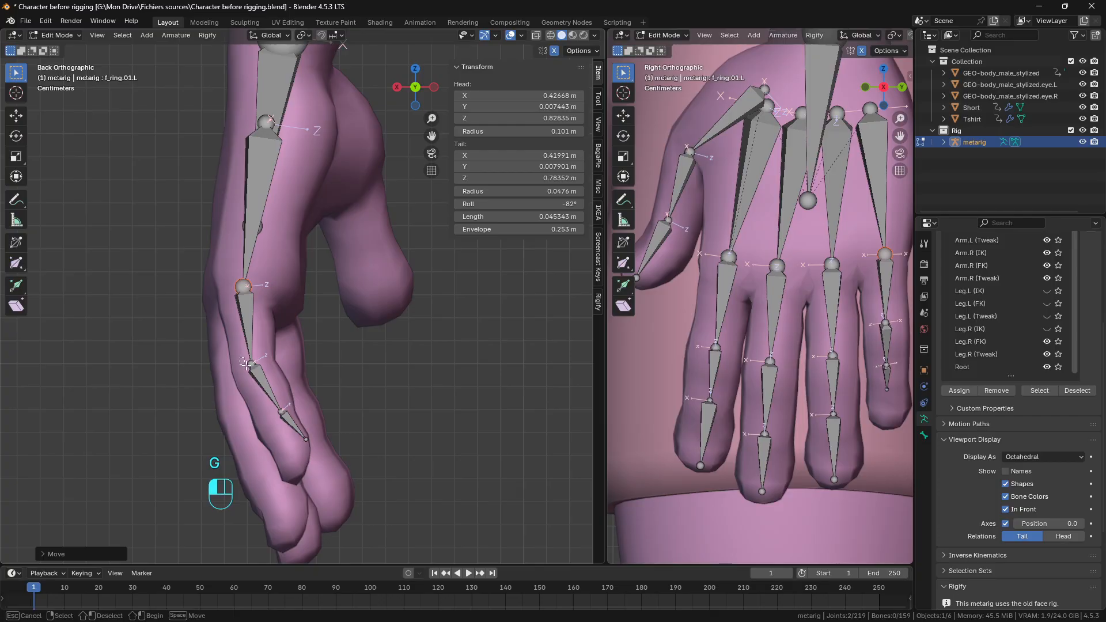
key("g")
left_click(274, 407)
left_click(274, 407)
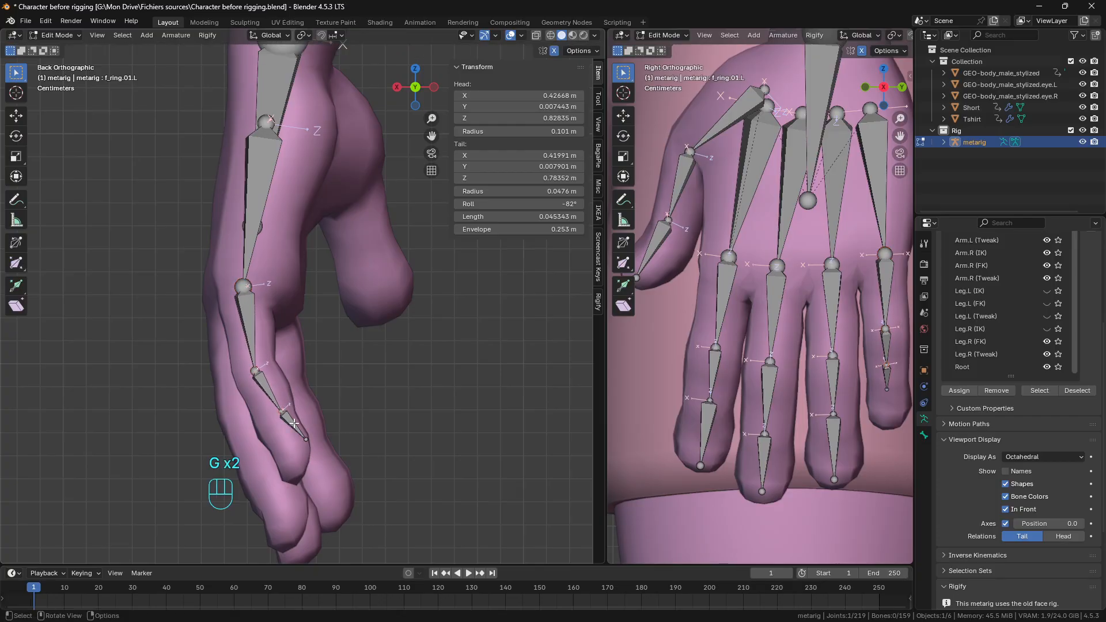
key("g")
left_click(280, 424)
key("g")
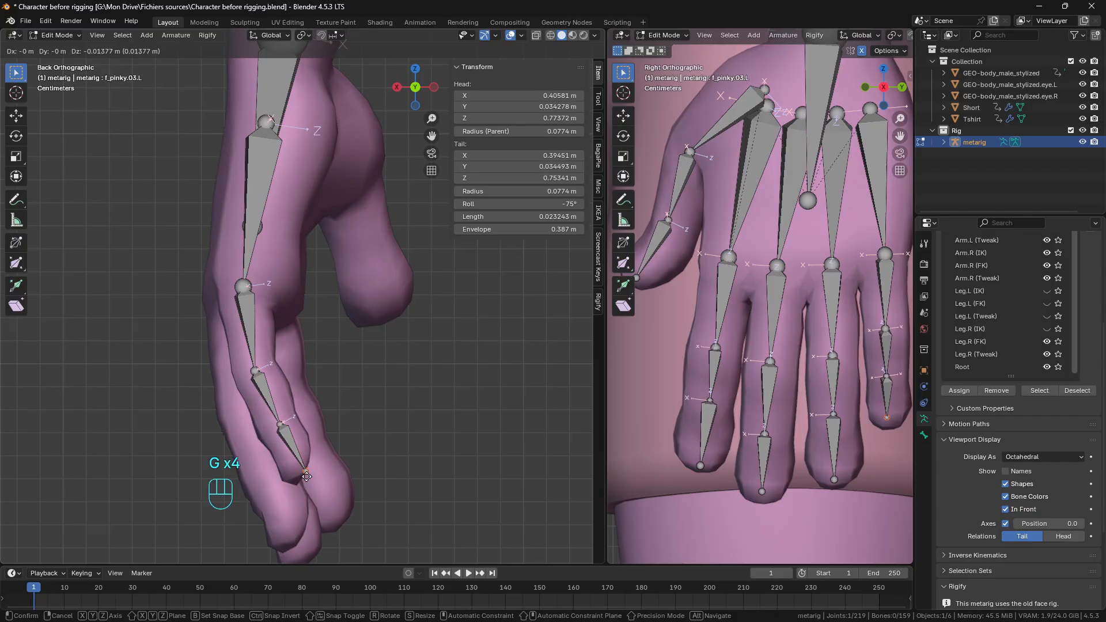
left_click(305, 473)
Step: Roll the left pinky's three finger bones together in the right side view, bringing the fingertip bone's roll to about -65°
scroll(813, 416, "up", 1)
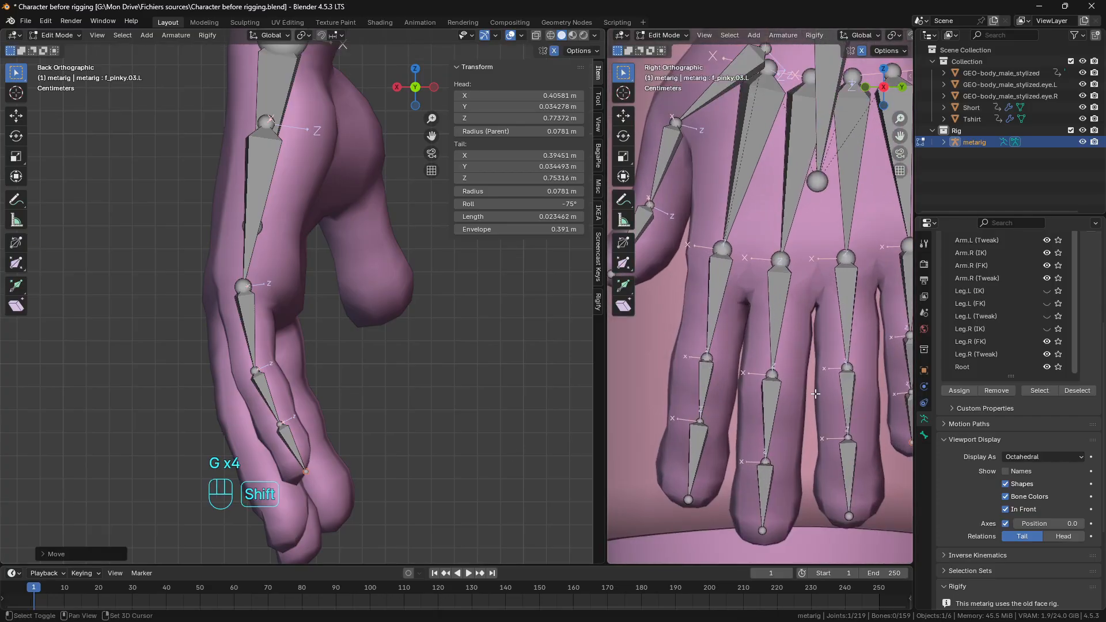
middle_click_drag(814, 414, 613, 417, "shift")
left_click(708, 314)
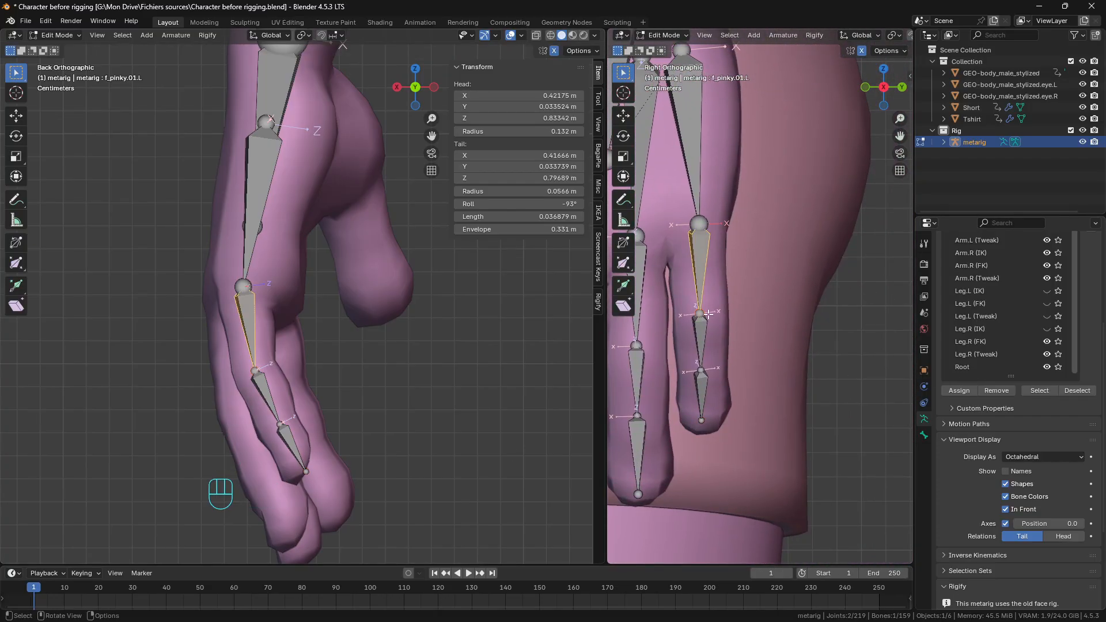
left_click(705, 338, "shift")
left_click(703, 389, "shift")
key("ctrl+r")
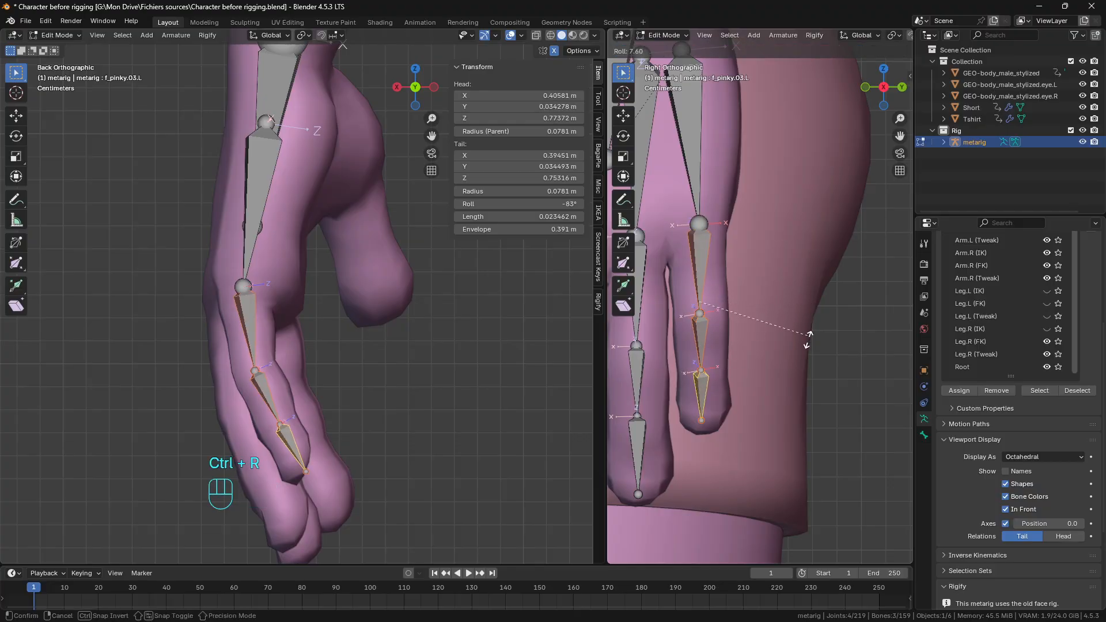
left_click(805, 300)
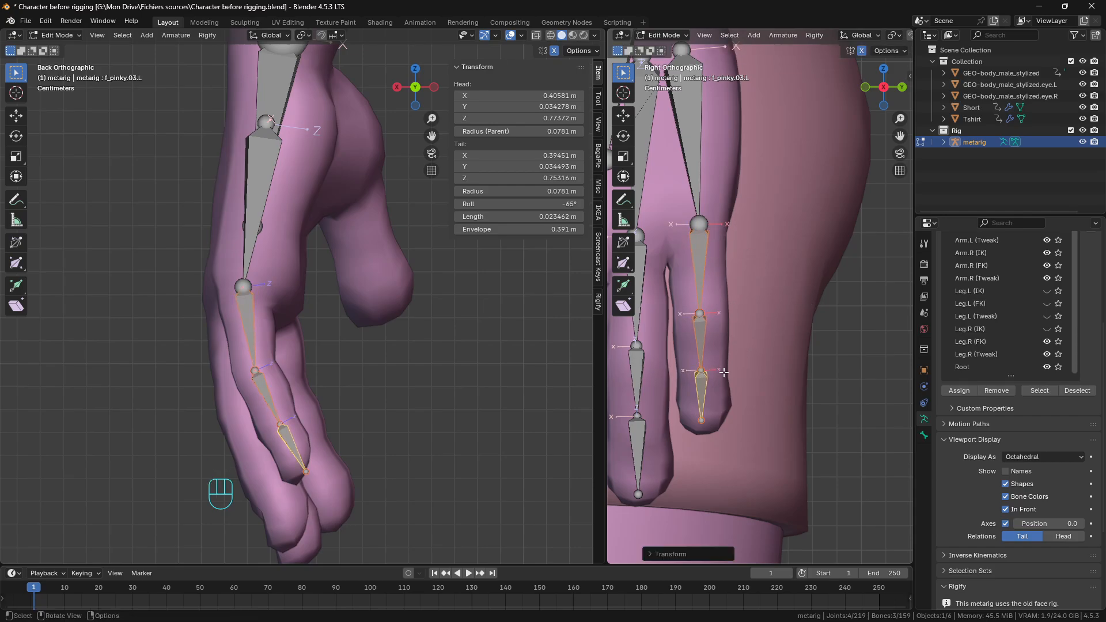
Step: Reveal all the hidden hand and finger bones of the meta-rig
scroll(254, 324, "down", 6)
scroll(339, 300, "up", 3)
scroll(343, 297, "down", 2)
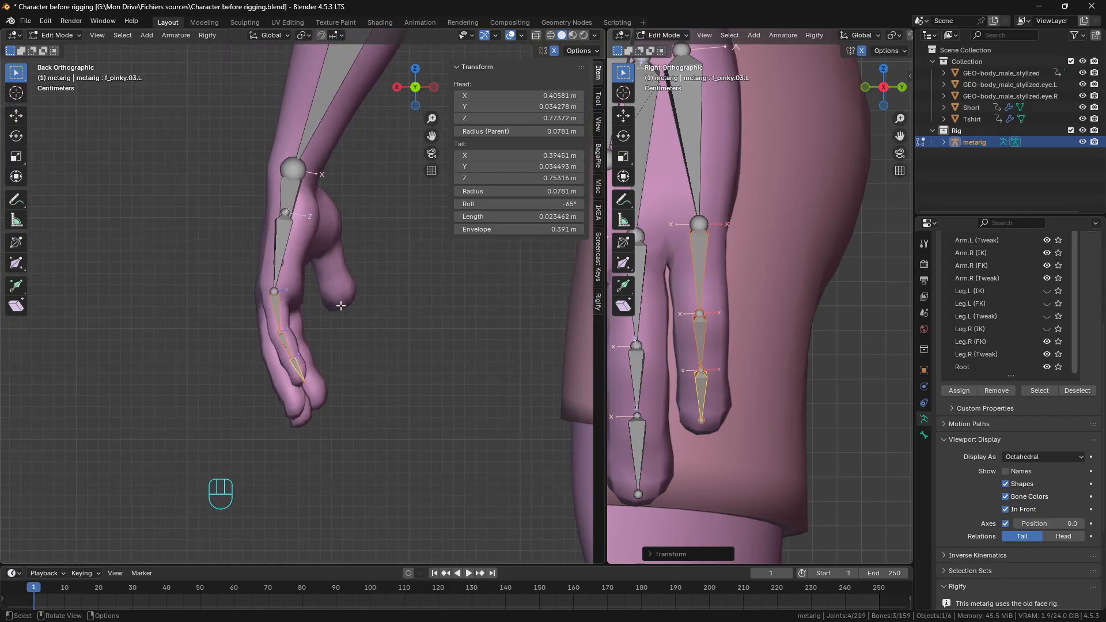
middle_click_drag(344, 297, 418, 334, "shift")
key("alt+h")
scroll(391, 308, "down", 4)
scroll(411, 328, "up", 5)
middle_click_drag(374, 306, 507, 313)
Step: Examine the arm, hand and face bones on the whole upper body from the front and at an angle
scroll(298, 241, "down", 4)
middle_click_drag(298, 240, 274, 301, "shift")
middle_click_drag(274, 263, 310, 350, "shift")
scroll(333, 395, "down", 2)
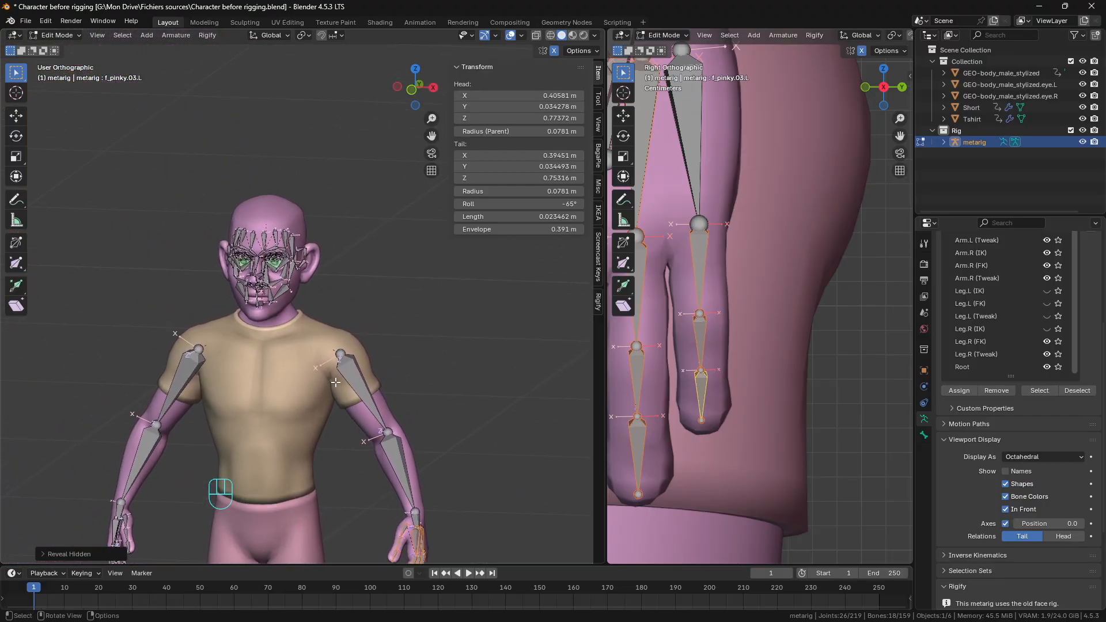
scroll(309, 350, "up", 3)
scroll(310, 350, "down", 2)
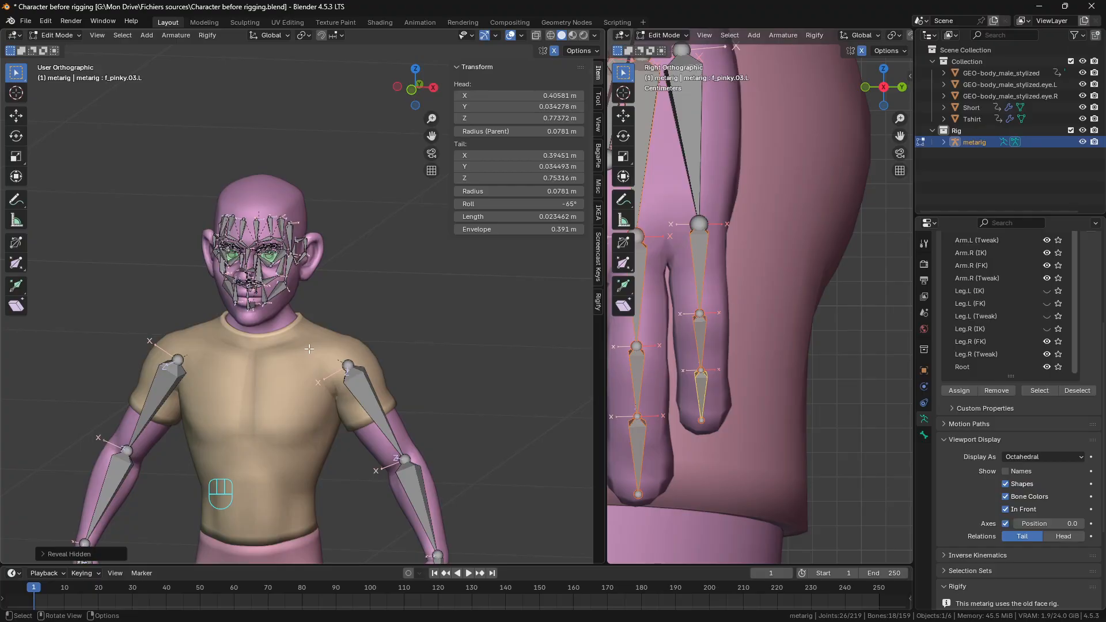
middle_click_drag(310, 349, 284, 346)
scroll(293, 349, "up", 2)
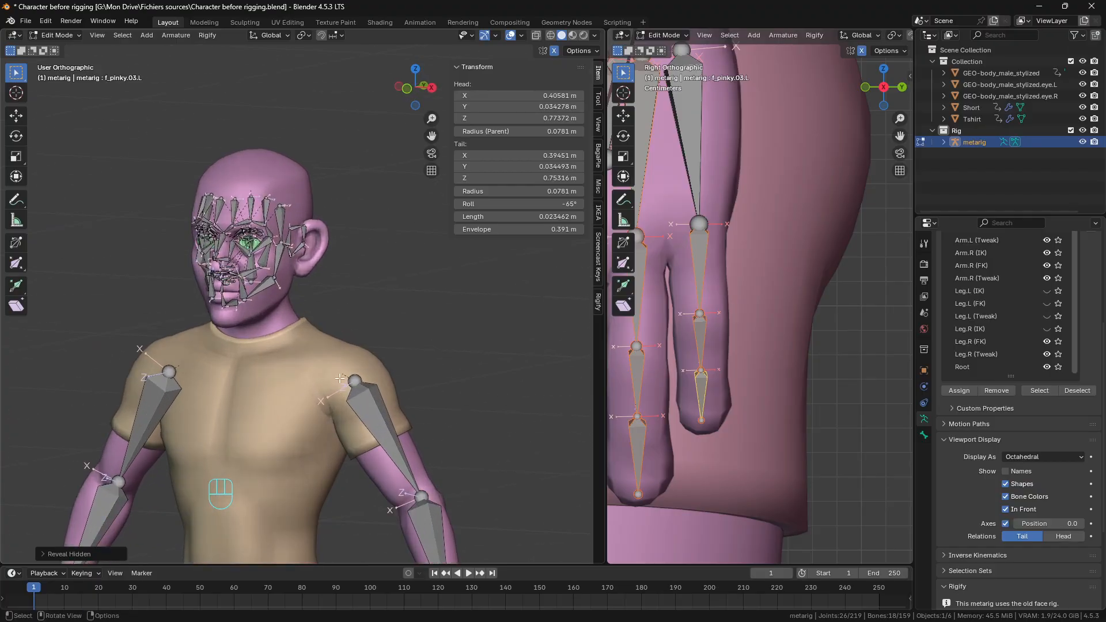
scroll(322, 360, "down", 3)
middle_click_drag(346, 372, 333, 285, "shift")
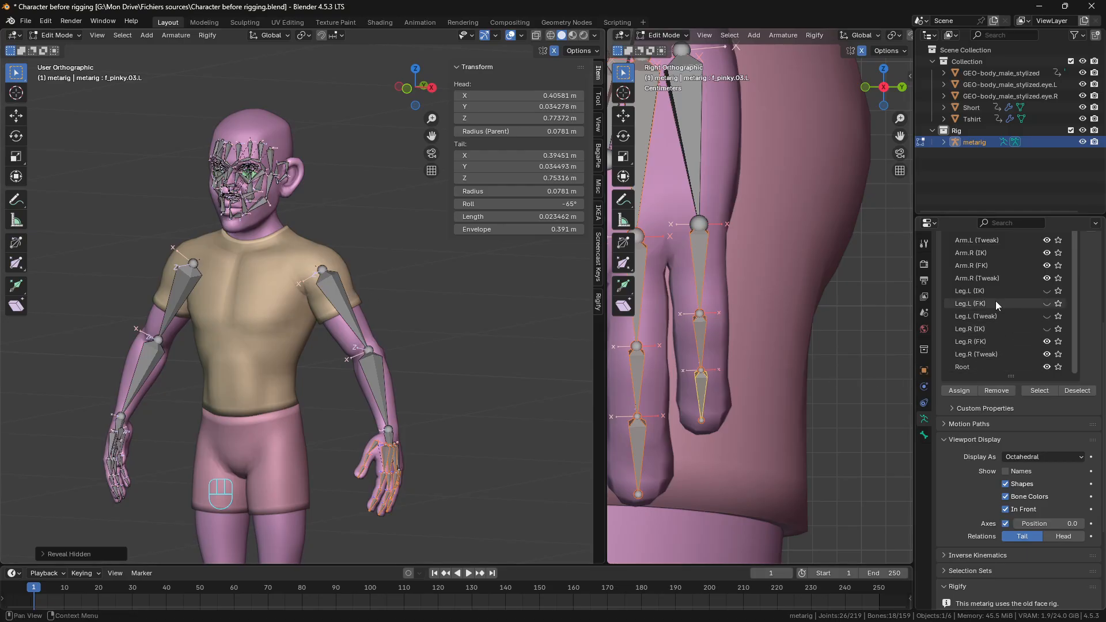
Step: Hide the Arm.R (IK), Arm.L (IK) and Fingers bone collections so only the face bones remain displayed
left_click(1047, 265)
left_click(1046, 252)
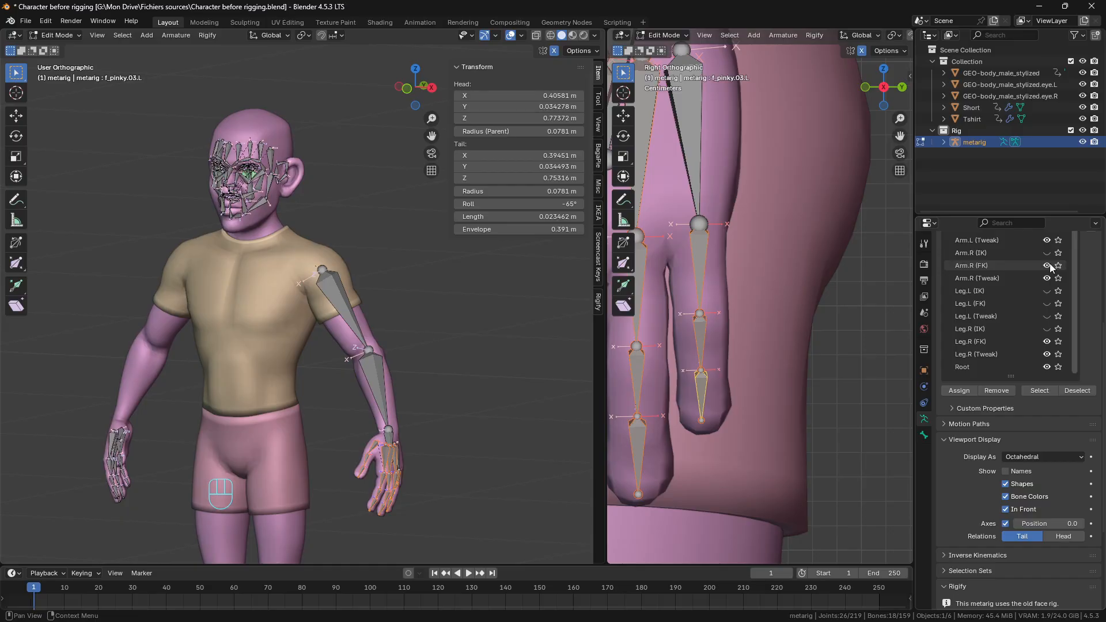
scroll(1051, 256, "up", 2)
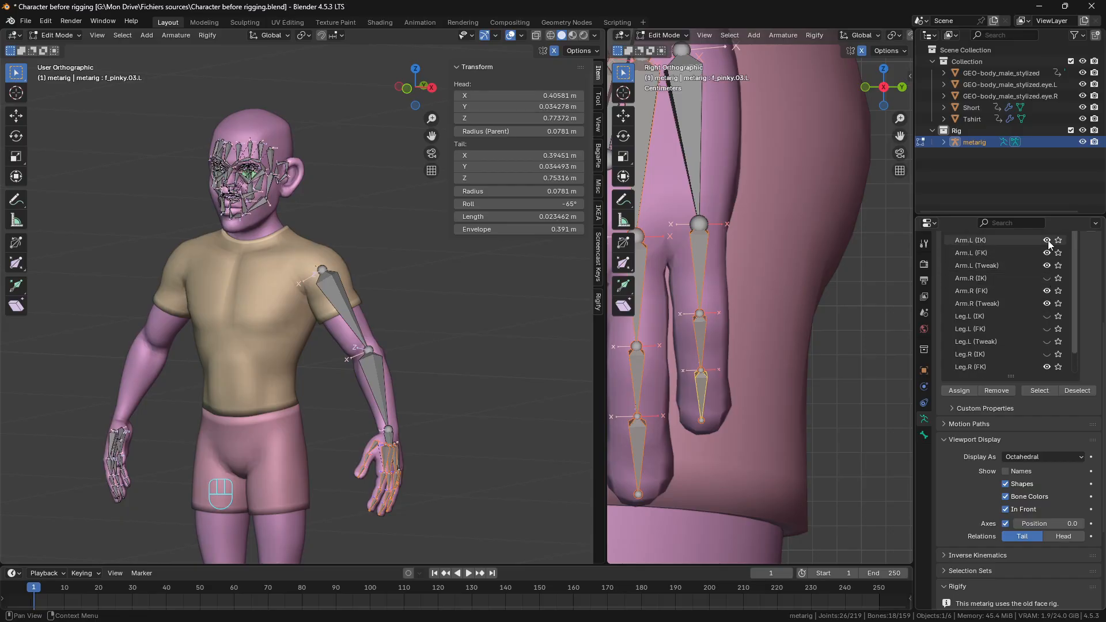
left_click(1047, 240)
scroll(1048, 248, "down", 2)
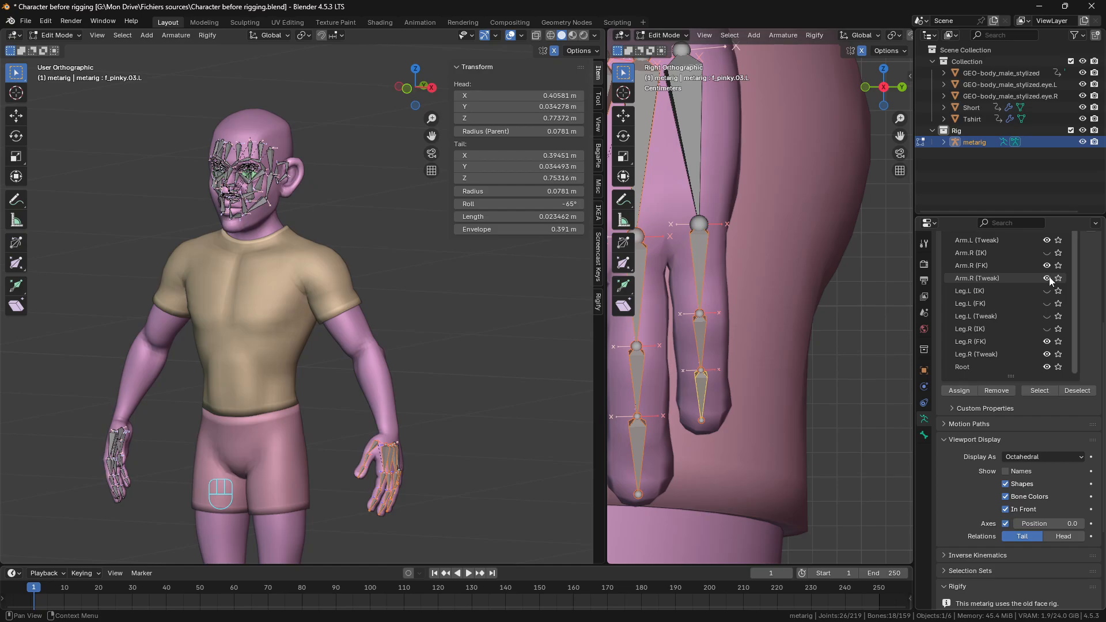
scroll(1049, 281, "up", 4)
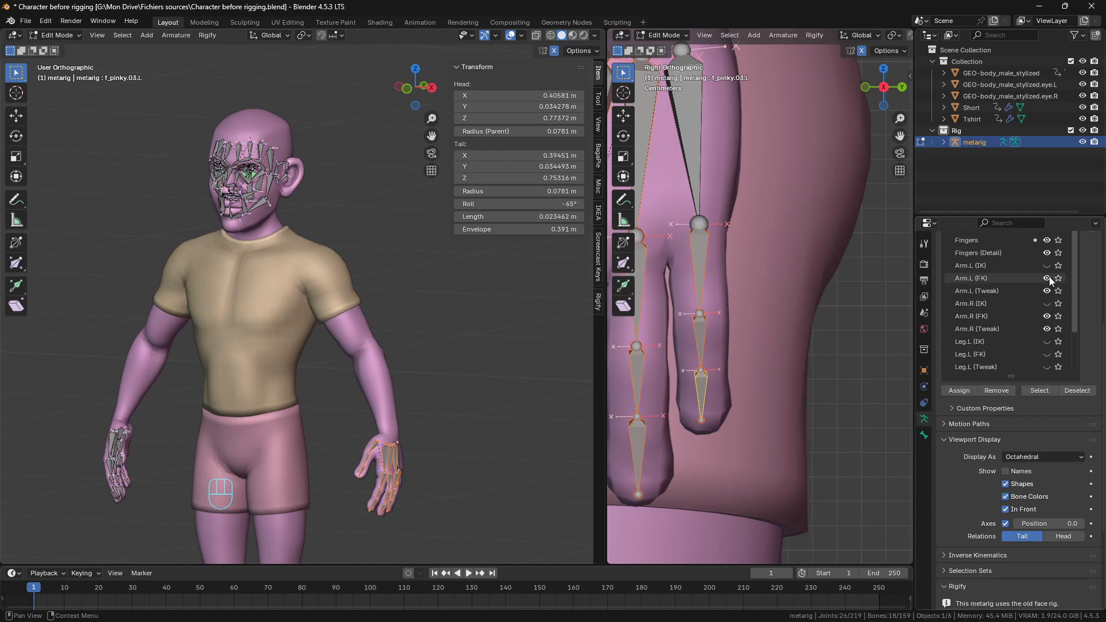
left_click(1047, 240)
scroll(359, 411, "down", 2)
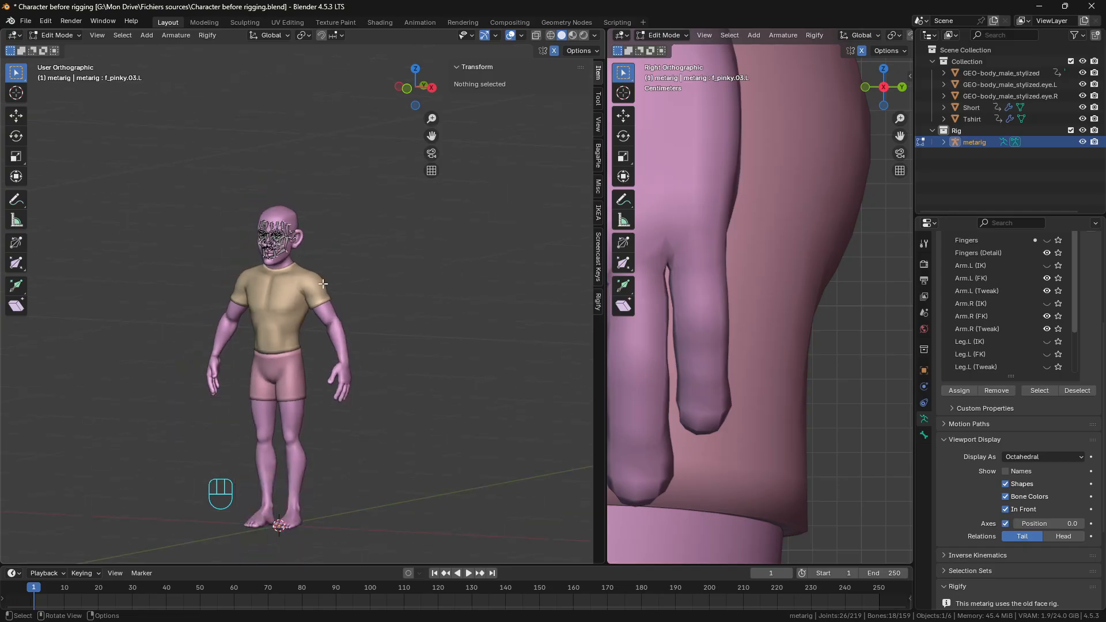
Step: Select all the visible face bones and scale them up uniformly by about 1.12 to match the head
scroll(360, 411, "up", 5)
scroll(359, 411, "up", 7)
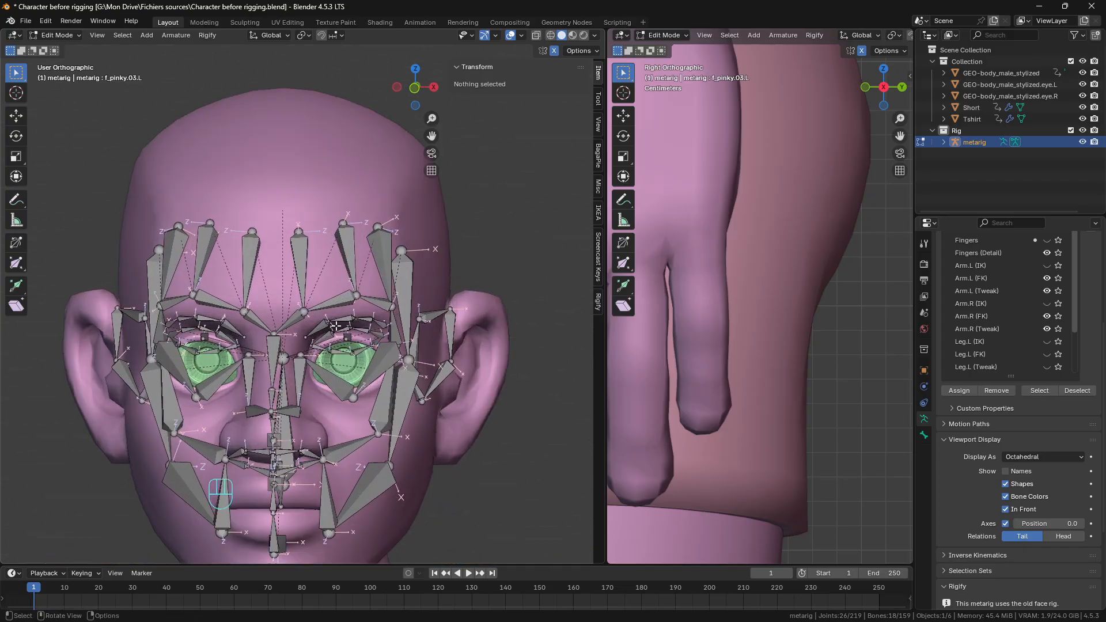
middle_click_drag(273, 300, 296, 327)
scroll(296, 327, "down", 4)
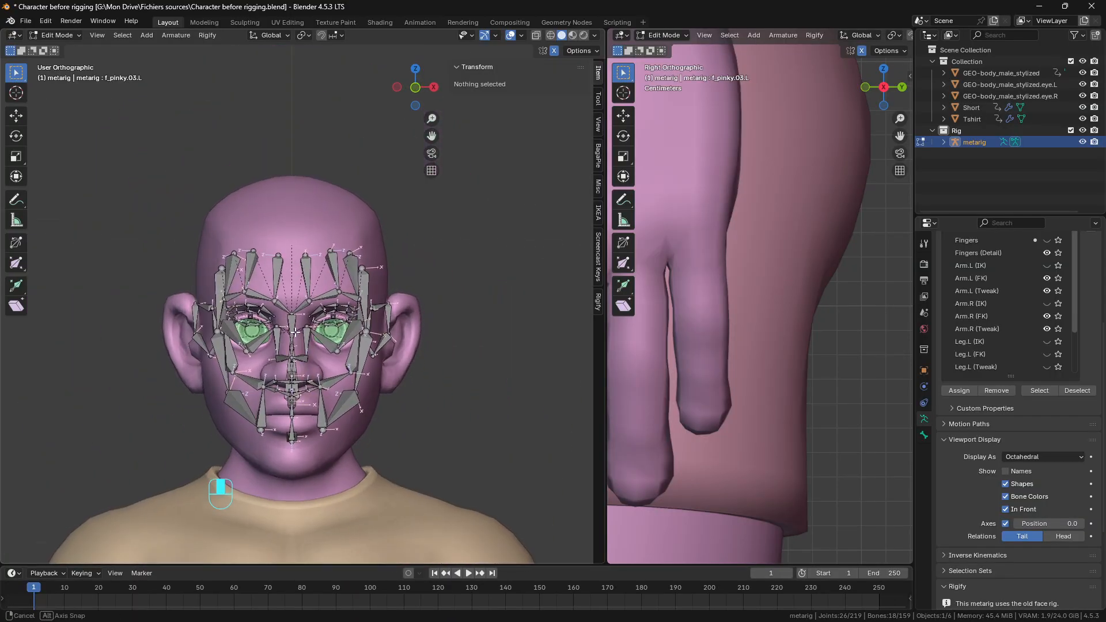
key("a")
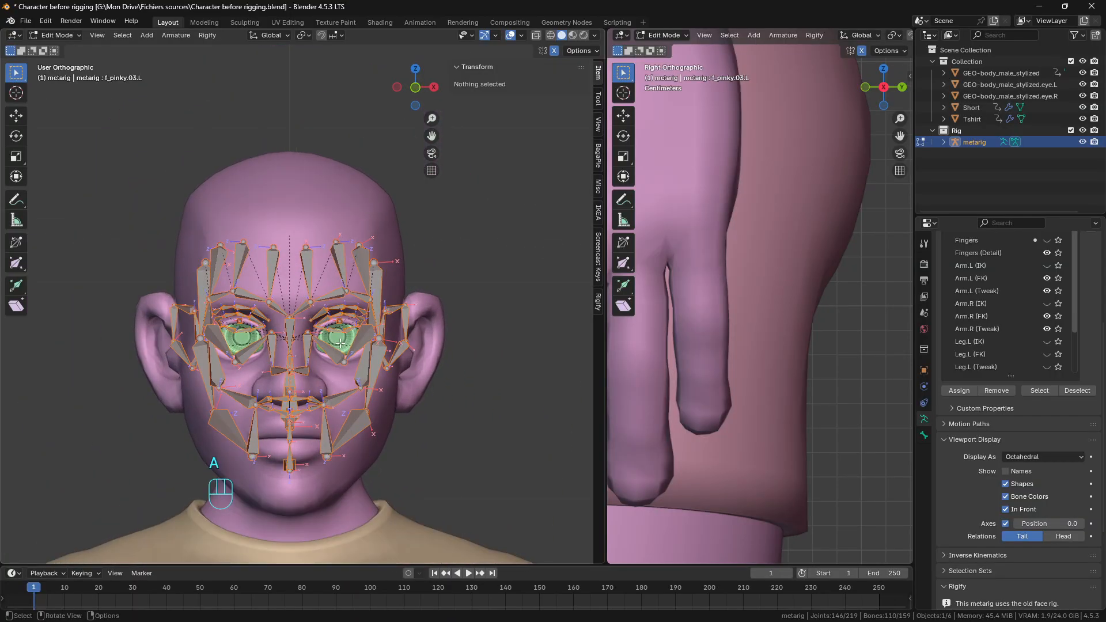
key("s")
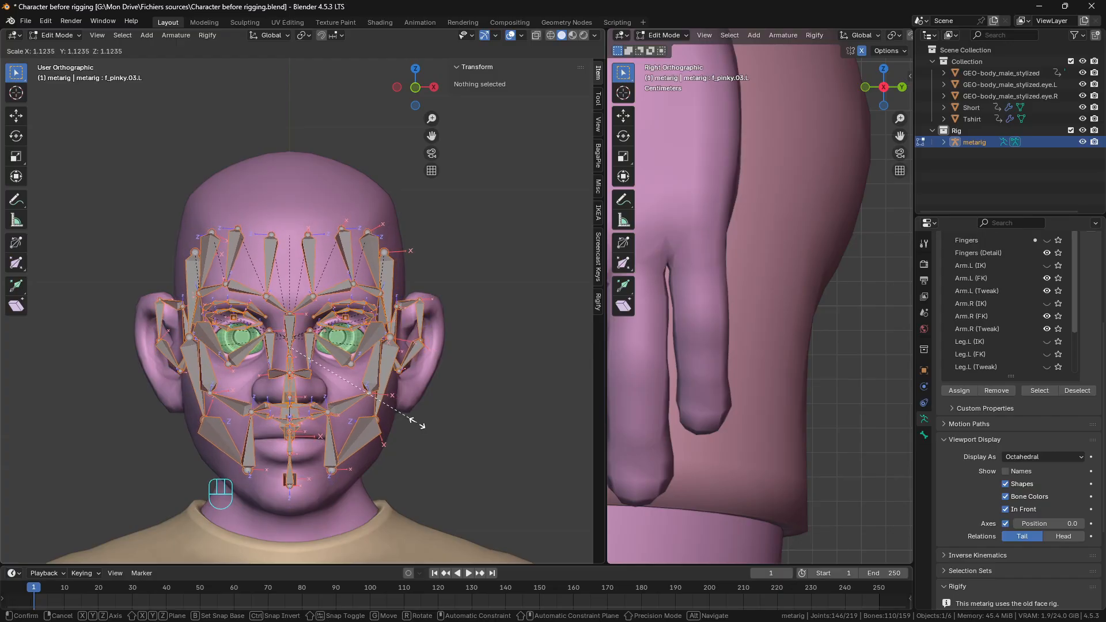
left_click(416, 424)
Step: Lower all the face bones about 0.014 m along Z, aligning them with the eyes using the front and right side views
scroll(415, 427, "up", 3)
scroll(406, 444, "down", 2)
middle_click_drag(404, 445, 398, 391, "shift")
scroll(398, 391, "up", 1)
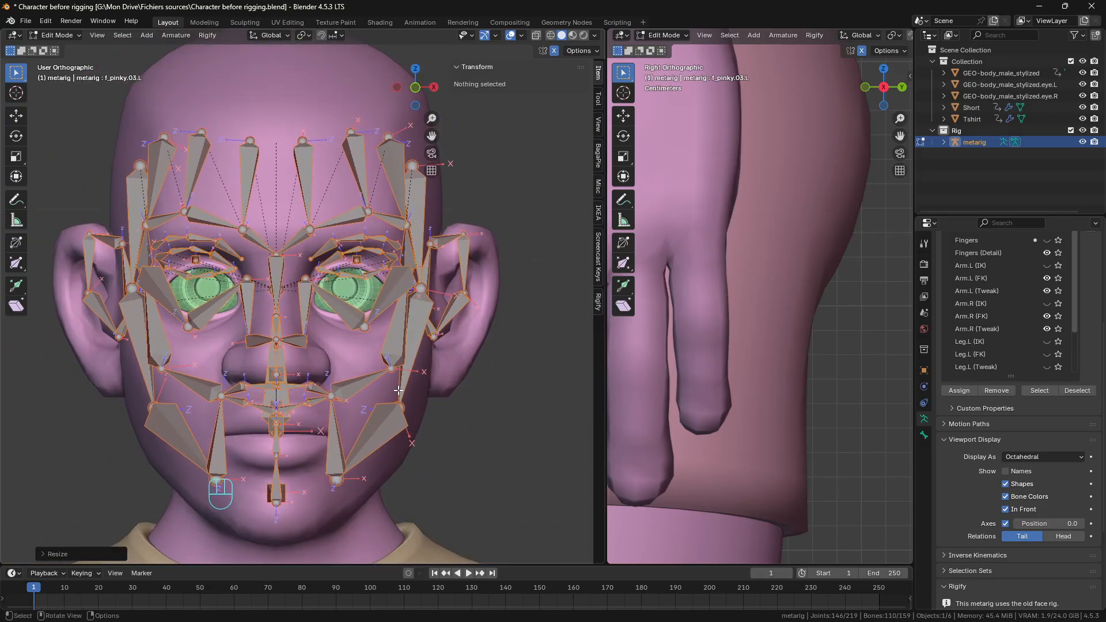
key("KP_1")
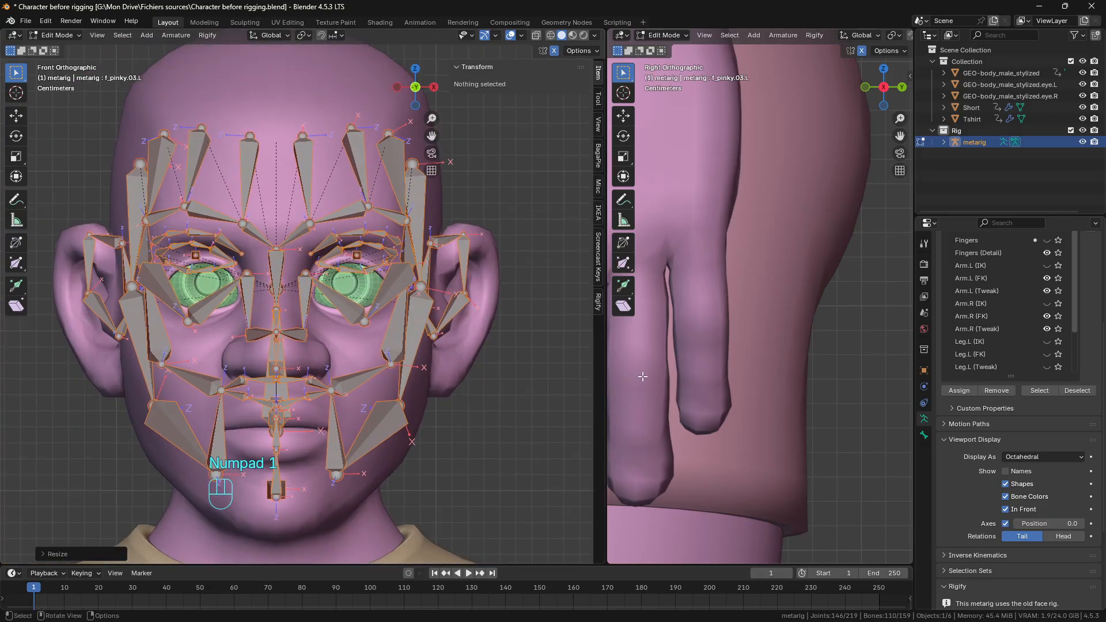
key("KP_3")
key("KP_Decimal")
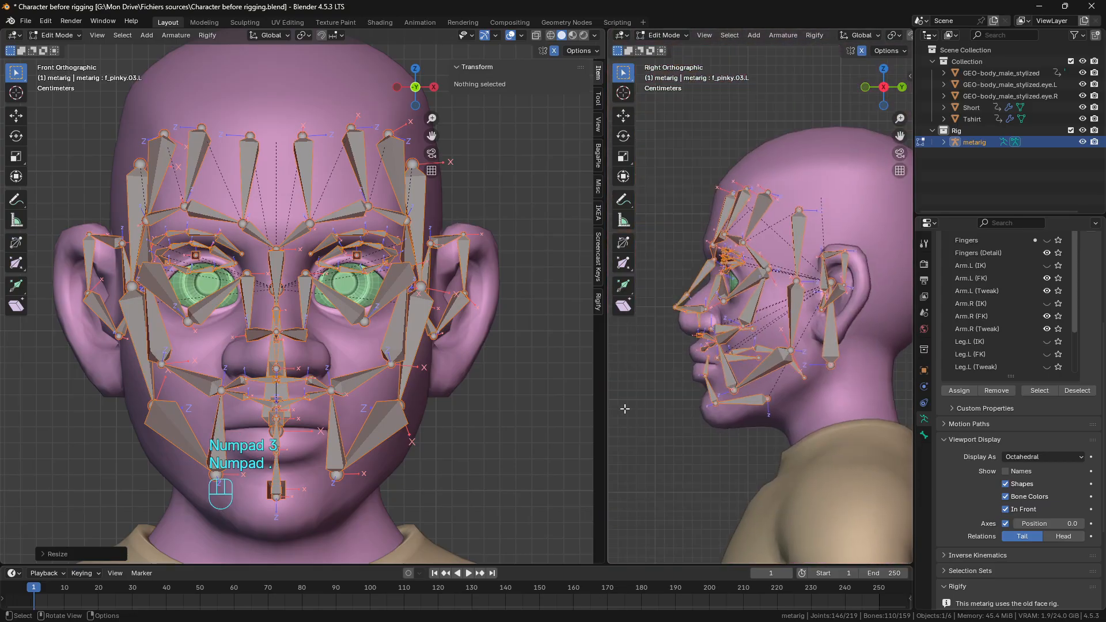
key("g")
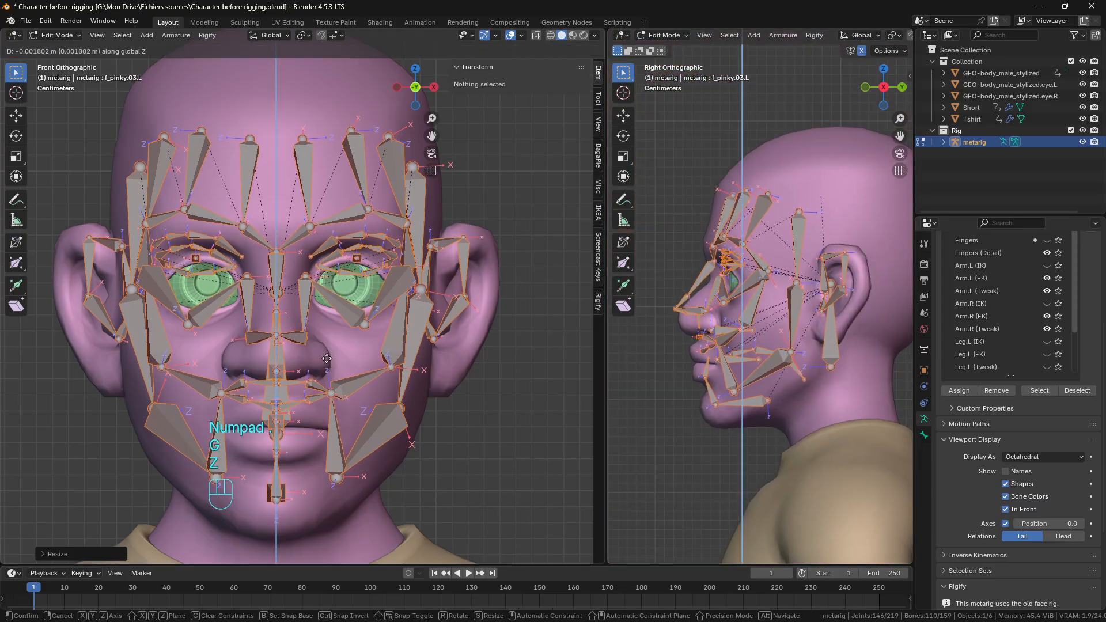
key("z")
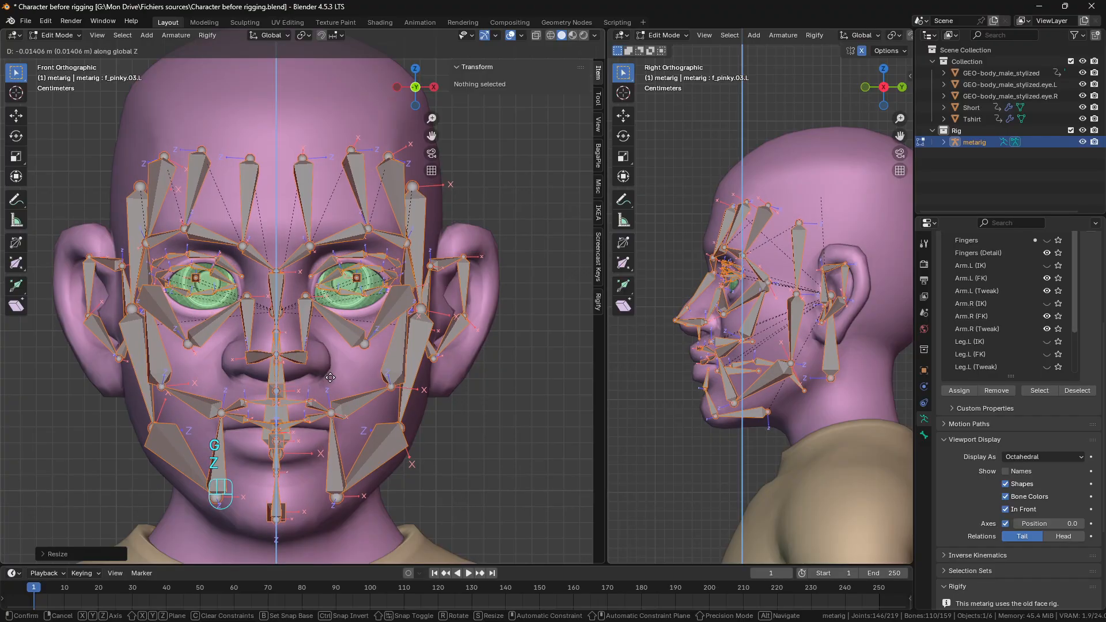
left_click(330, 377)
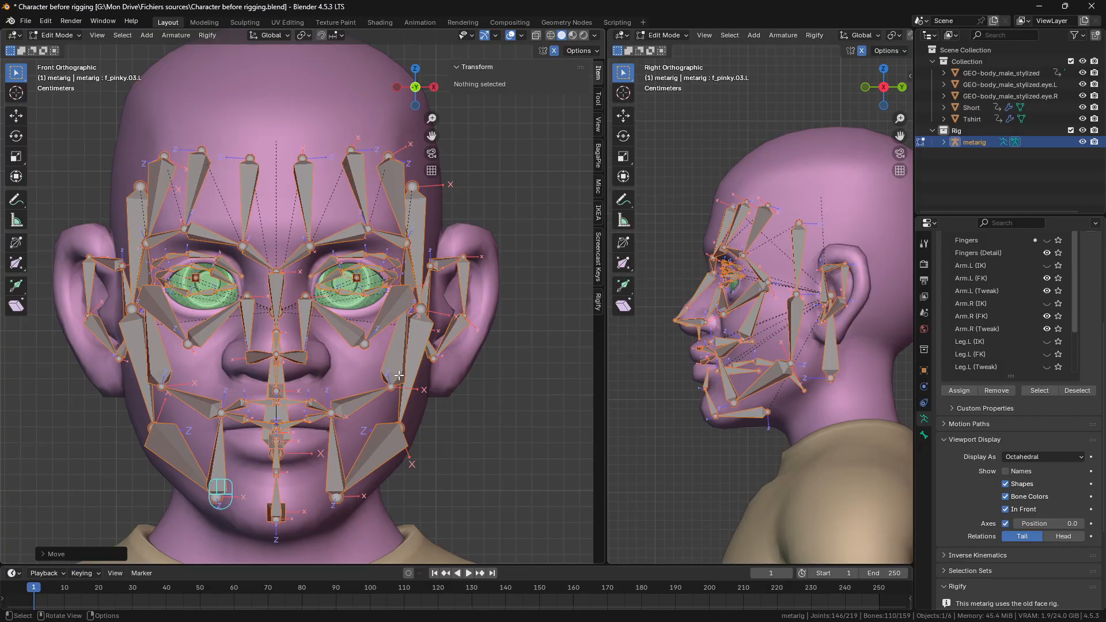
scroll(390, 383, "up", 2)
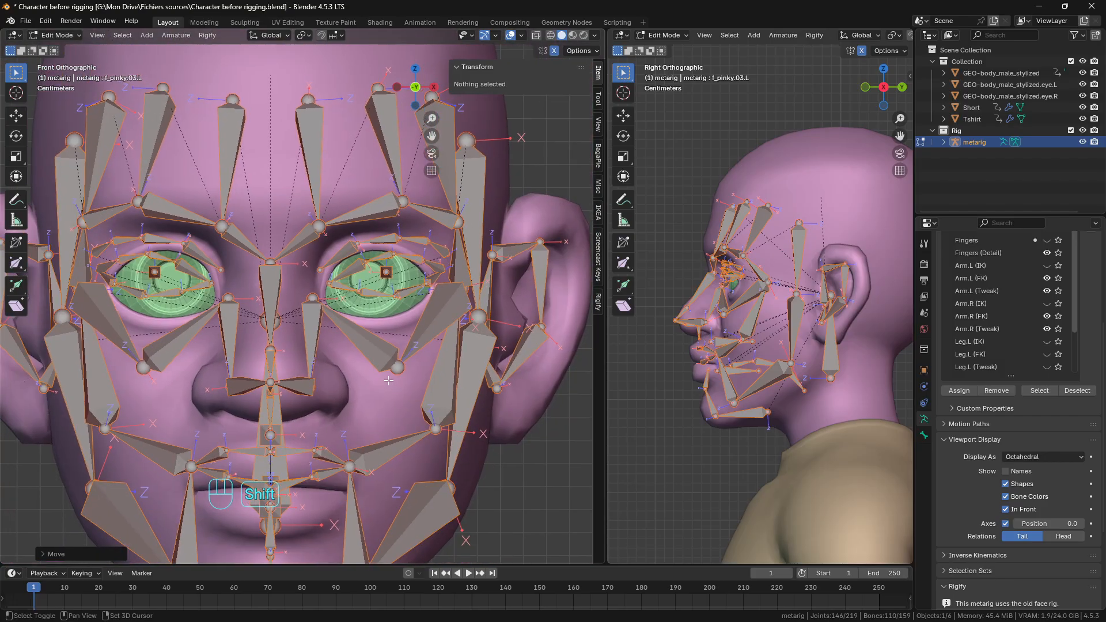
left_click(395, 366)
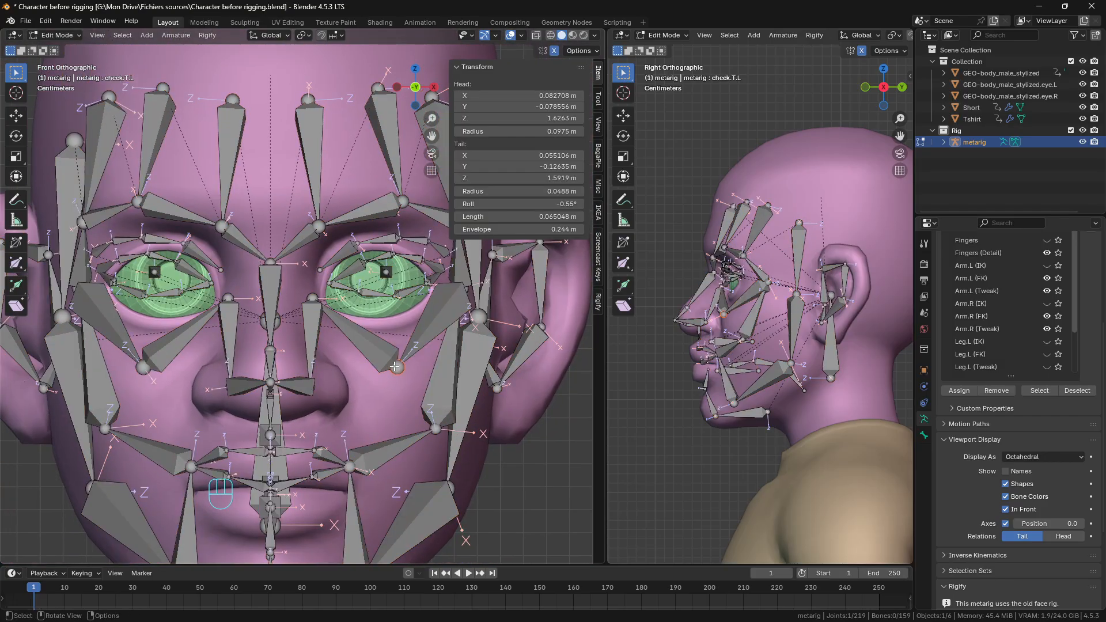
key("l")
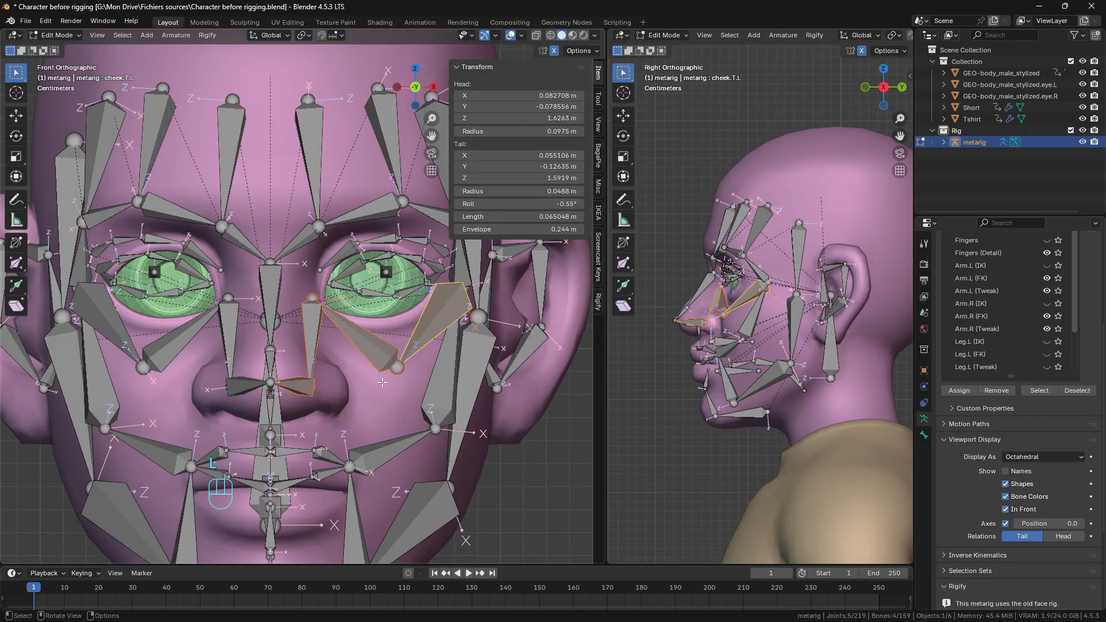
right_click(382, 382)
Step: Move the left cheek bone's inner joint beside the nose bridge inward in front view to about X 0.0146 m, Z 1.621 m
left_click(311, 303)
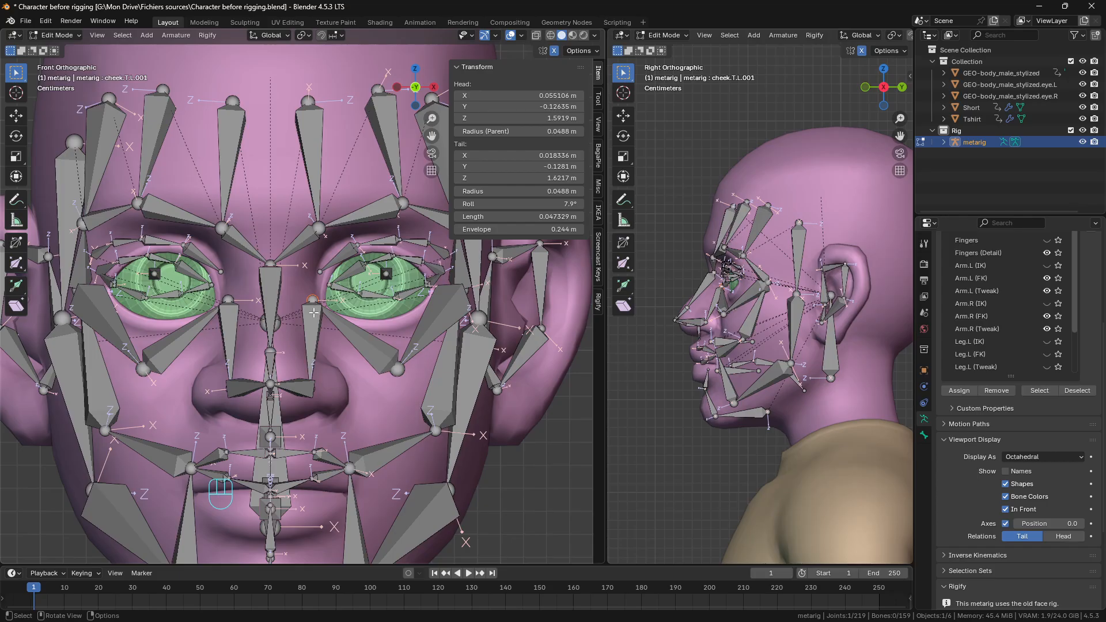
key("g")
left_click(306, 314)
Step: Move the nose bone's top joint onto the nose bridge in right side view, at about Y -0.134 m, Z 1.634 m
scroll(662, 318, "up", 4)
scroll(679, 294, "down", 1)
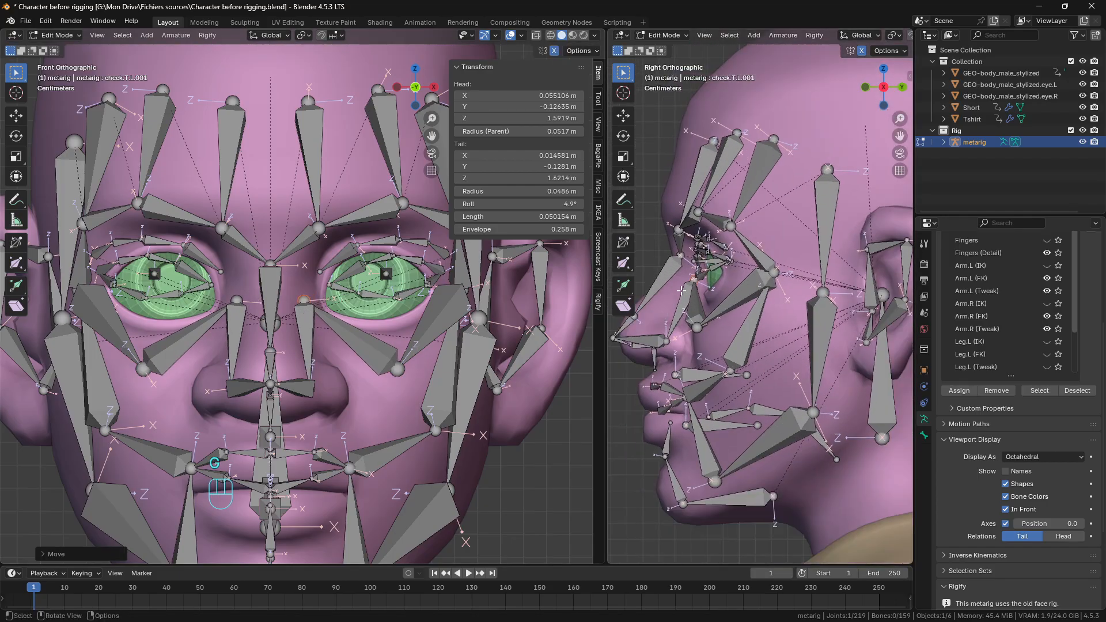
left_click(680, 258)
key("g")
left_click(684, 262)
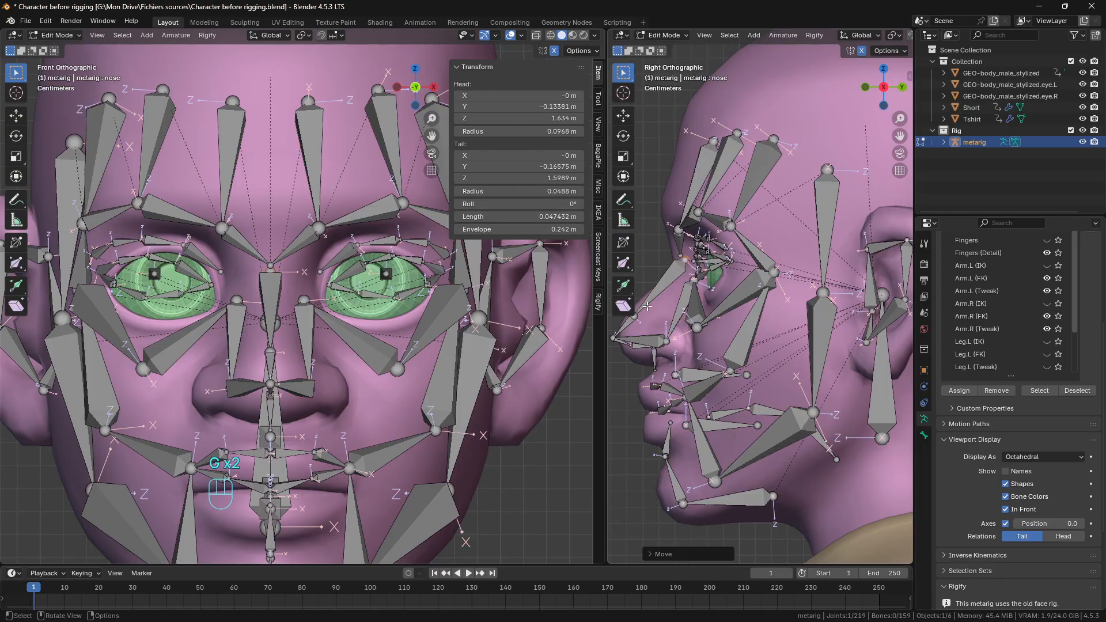
Step: Move the nose bone's lower joint onto the nose ridge in side view, at about Y -0.163 m, Z 1.597 m
scroll(674, 335, "down", 1)
scroll(673, 335, "up", 1)
middle_click_drag(673, 336, 743, 339, "shift")
left_click(723, 311)
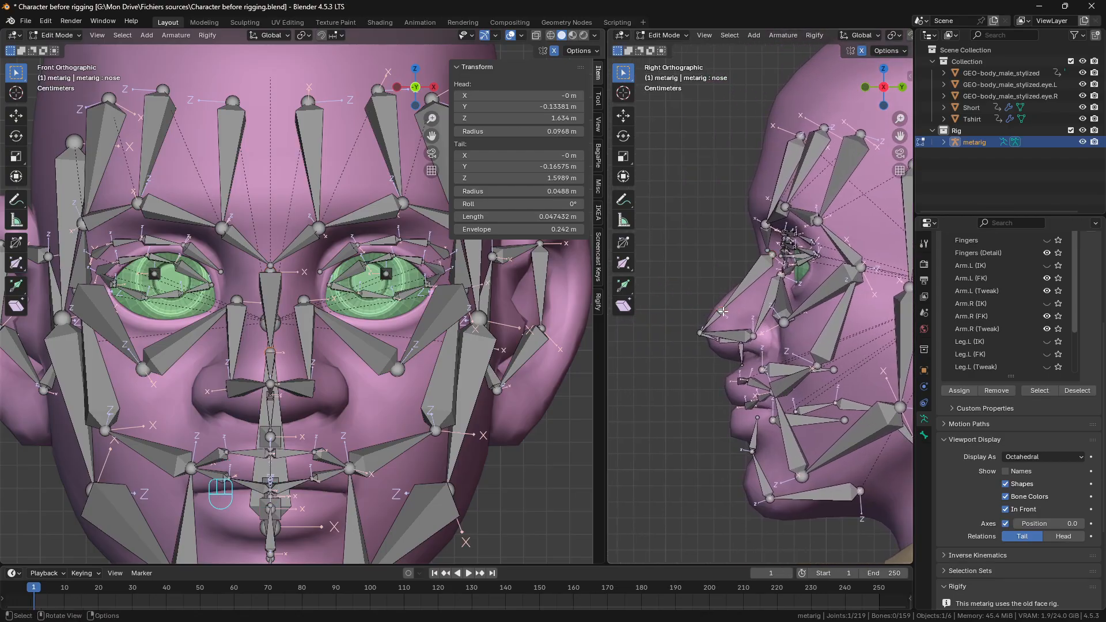
key("g")
left_click(731, 314)
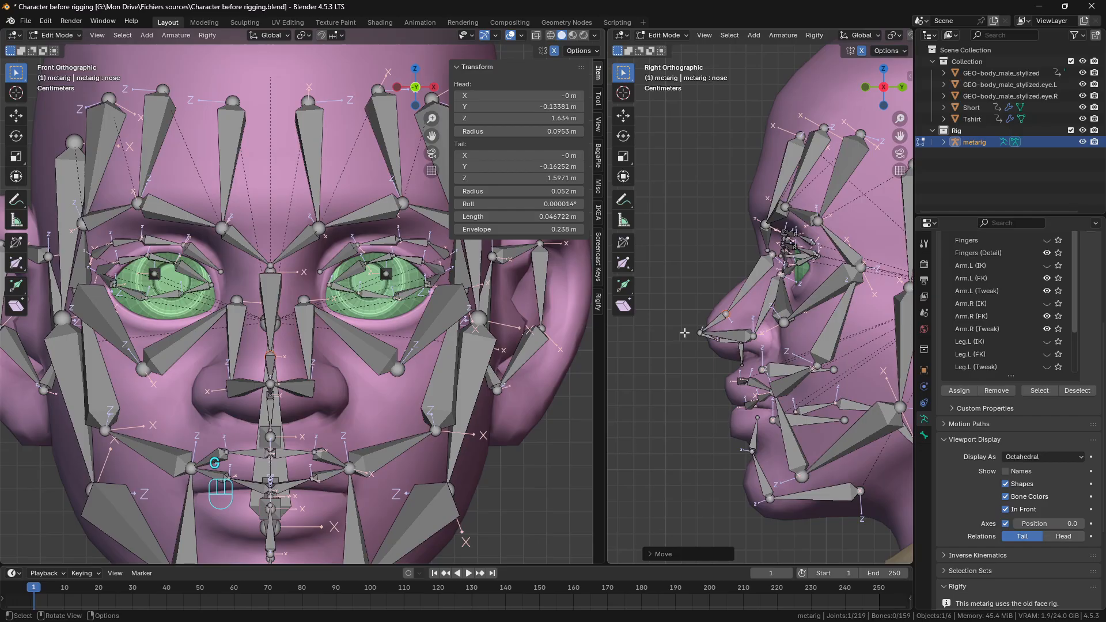
Step: Box-select the nose-tip joint in side view and move it slightly back onto the tip of the nose
left_click_drag(686, 329, 708, 340)
key("g")
left_click(709, 343)
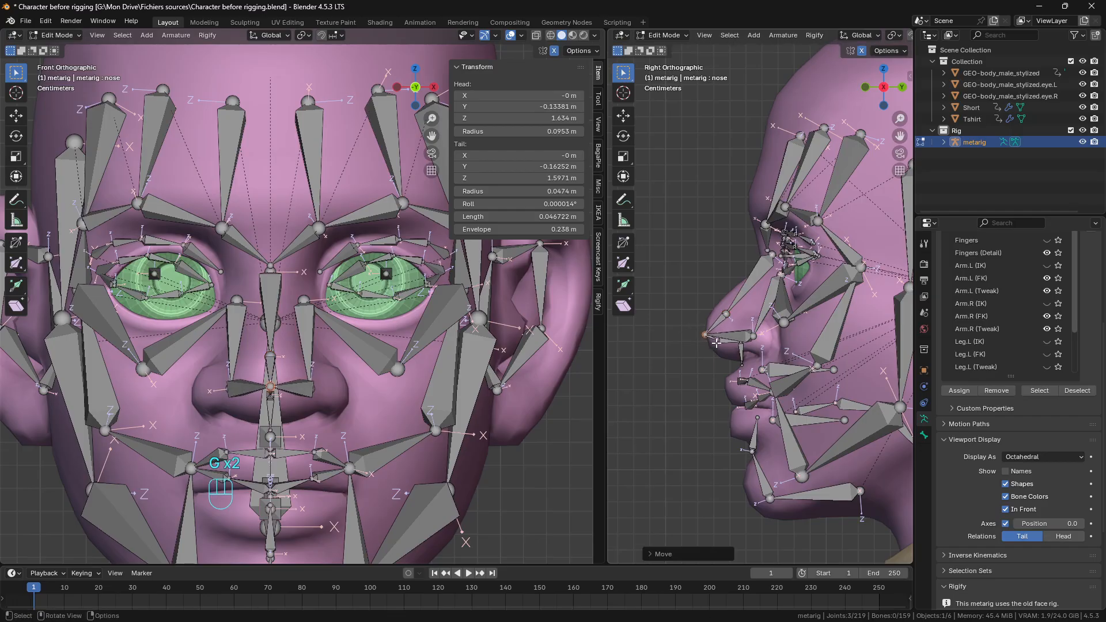
Step: Move the joint just below the nose tip backward along the nose's underside in side view, and select the bone above the upper lip
scroll(695, 381, "up", 3)
left_click(666, 385)
key("g")
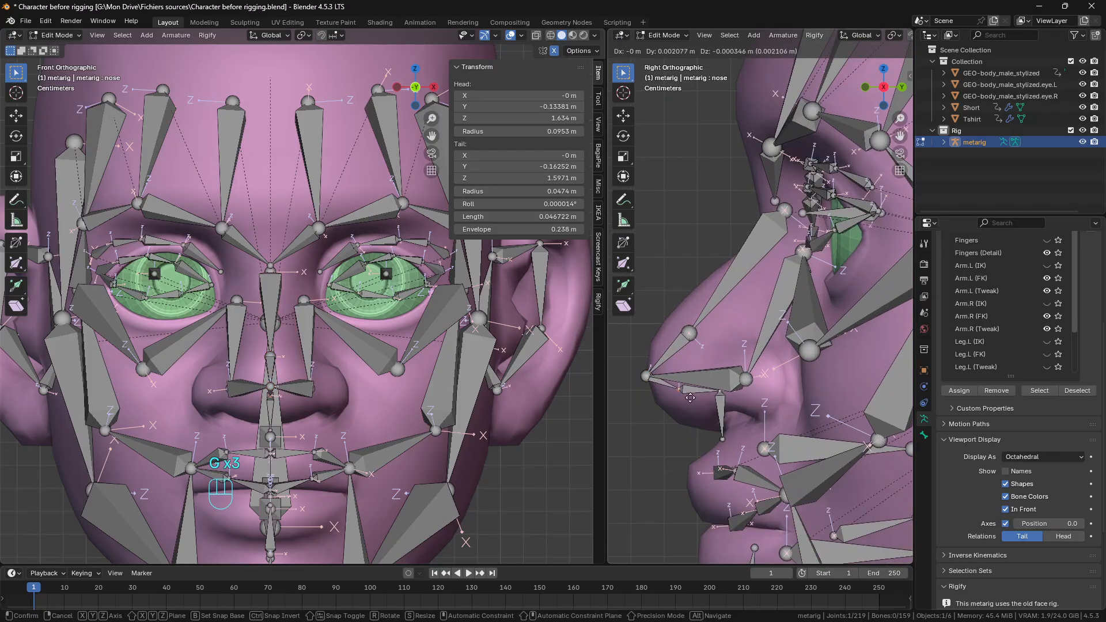
left_click(713, 407)
left_click(720, 409)
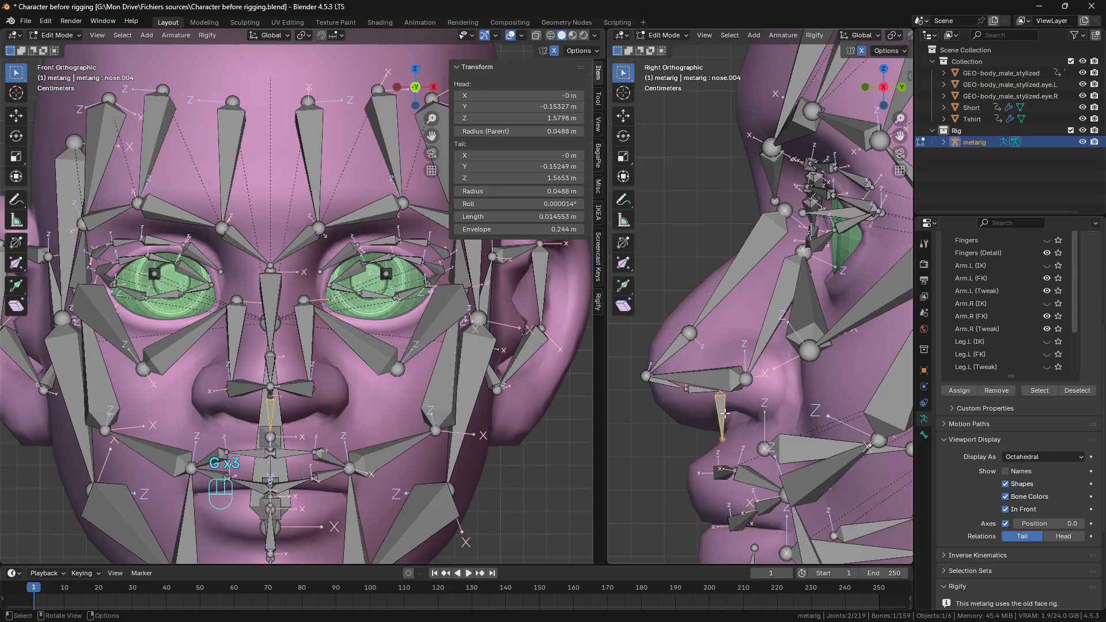
key("f")
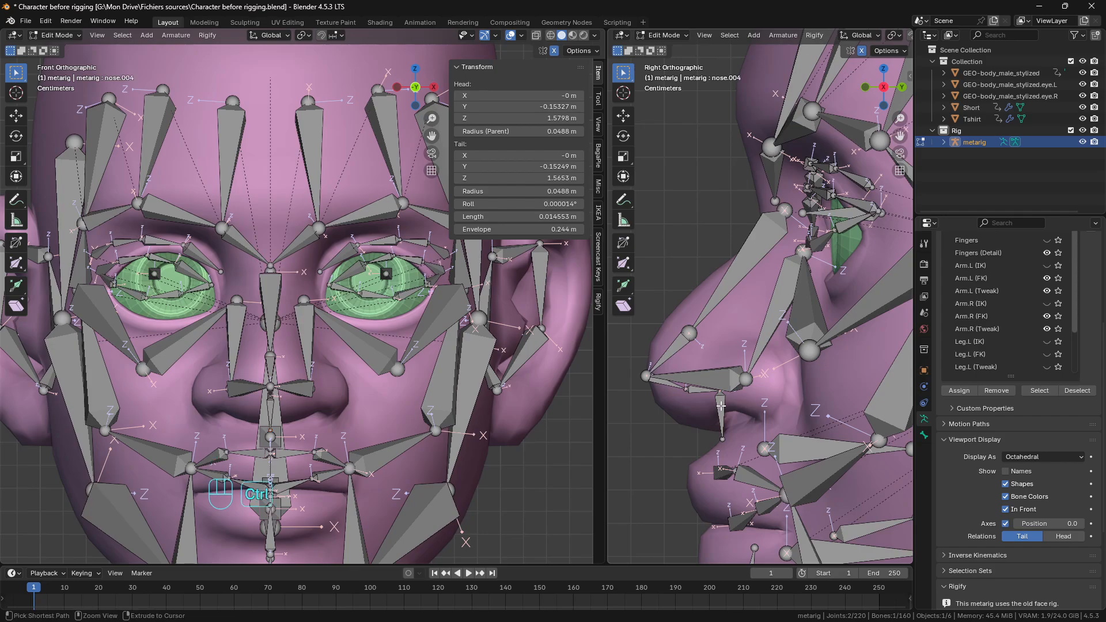
key("ctrl+z")
left_click(720, 406)
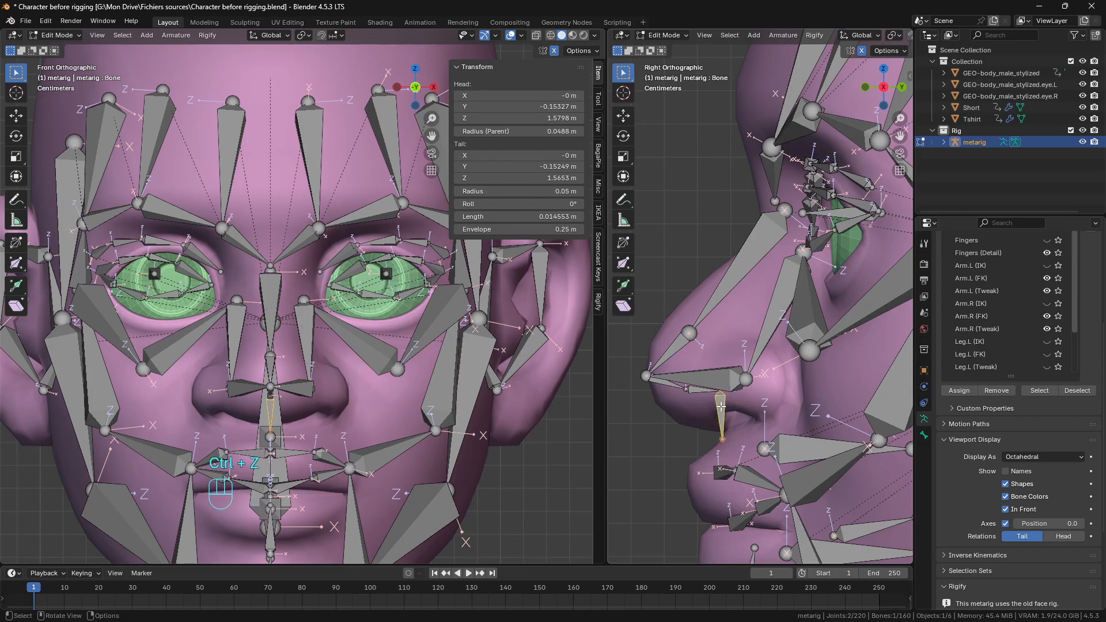
key("g")
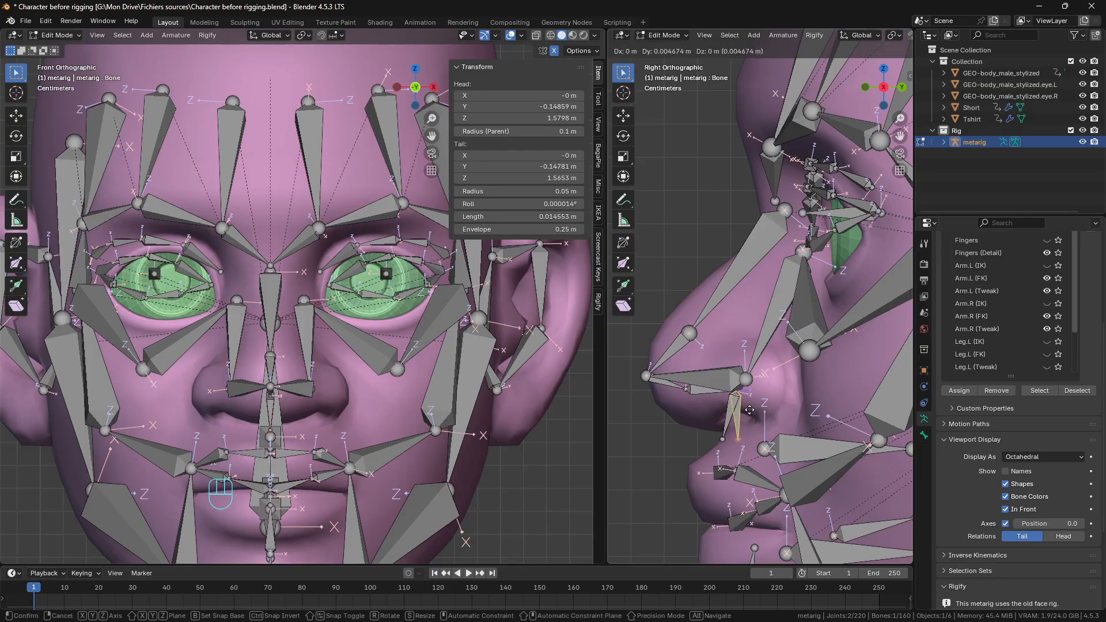
left_click(749, 410)
key("ctrl+z")
key("ctrl+z")
key("ctrl+z")
key("ctrl+z")
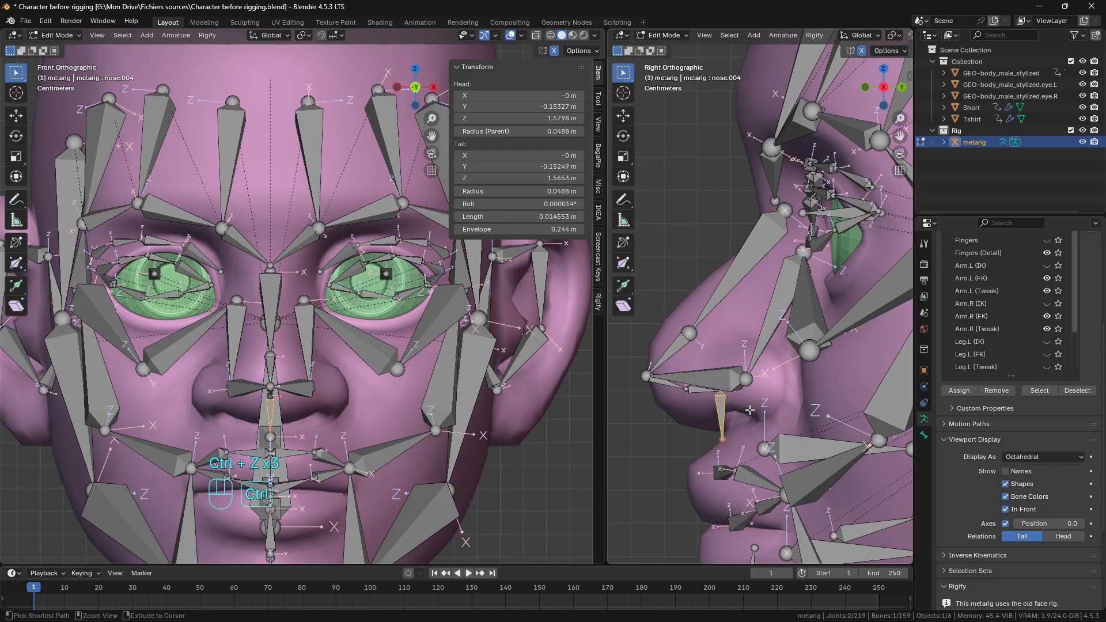
key("ctrl+z")
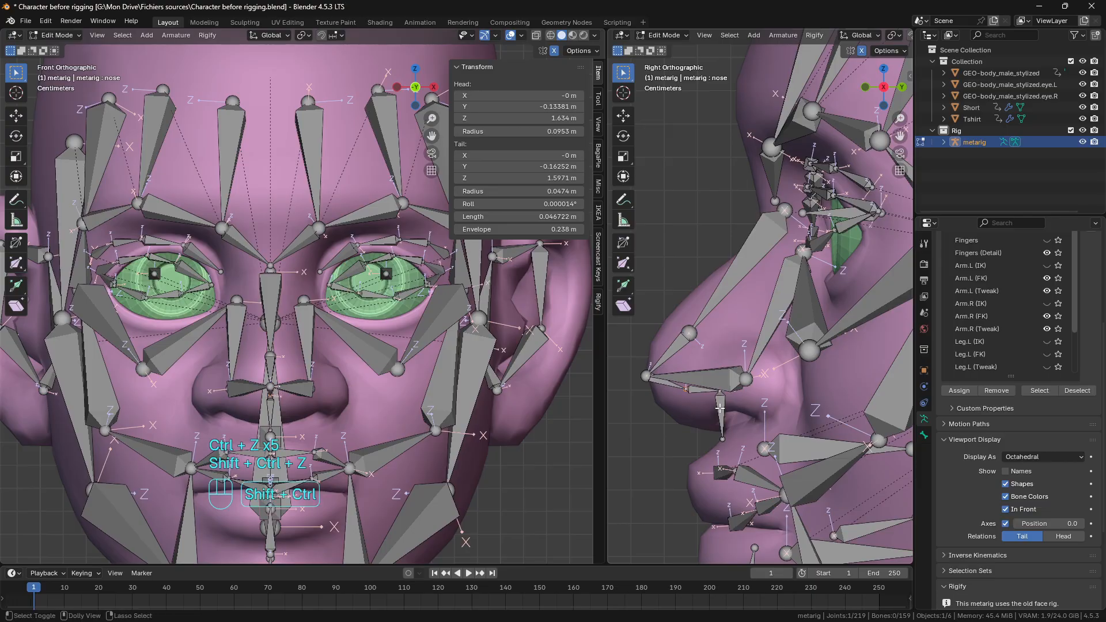
key("ctrl+shift+z")
Step: Move the bone above the upper lip back, its head at about Y -0.143 m, Z 1.578 m, and the rear nostril joint back about 0.013 m
key("g")
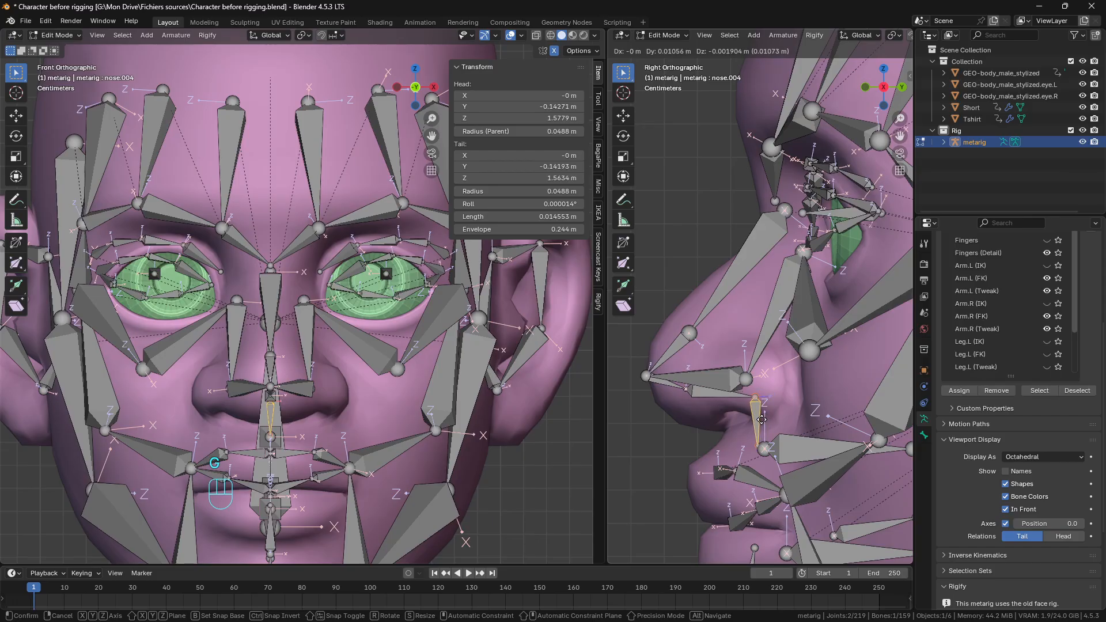
left_click(761, 419)
left_click_drag(736, 369, 762, 389)
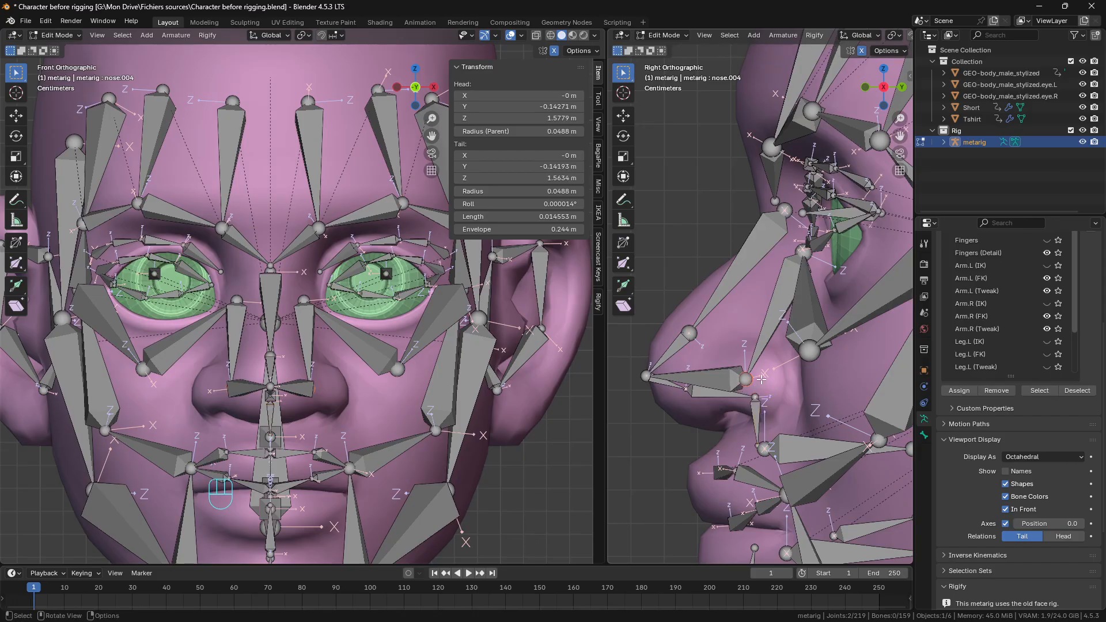
key("g")
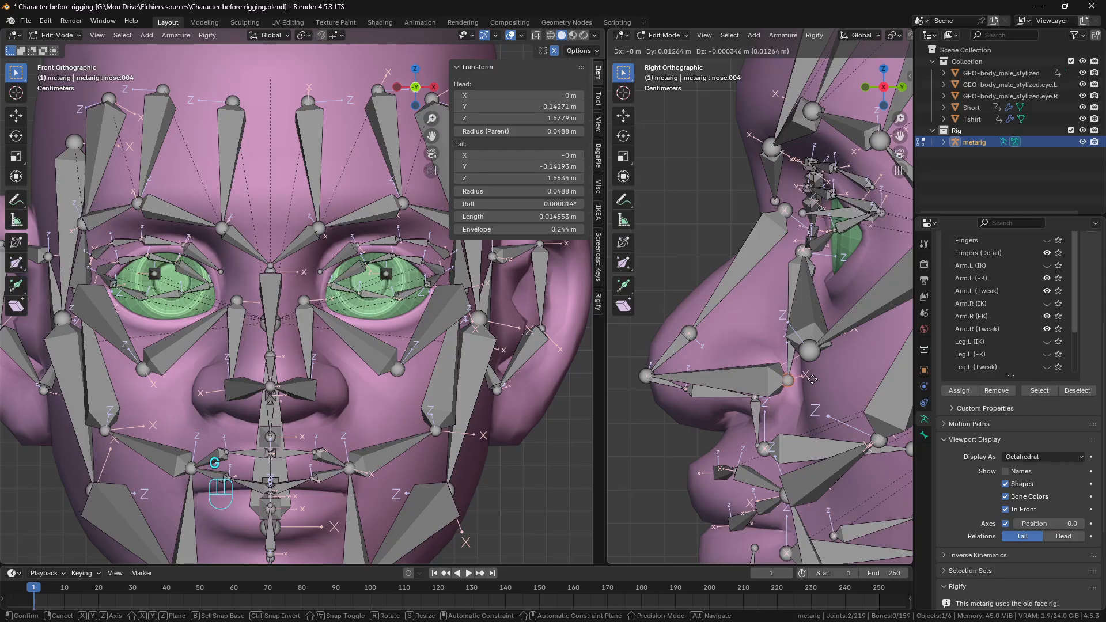
left_click(812, 379)
Step: Hide the central face bone that runs vertically below the ear in side view
scroll(327, 339, "down", 4)
scroll(327, 339, "up", 4)
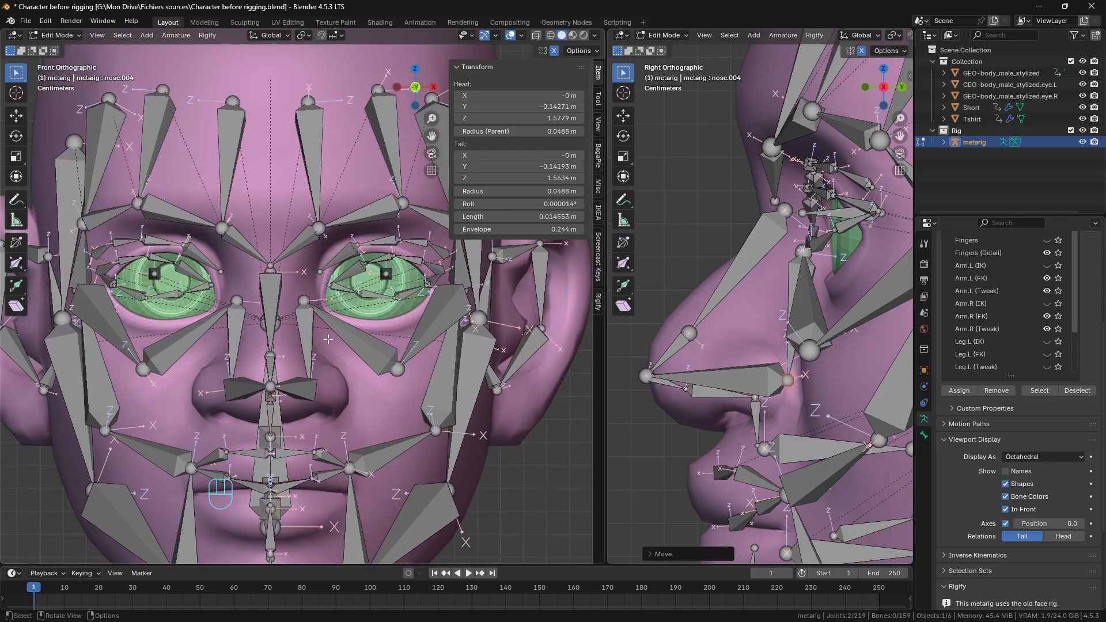
scroll(323, 339, "down", 6)
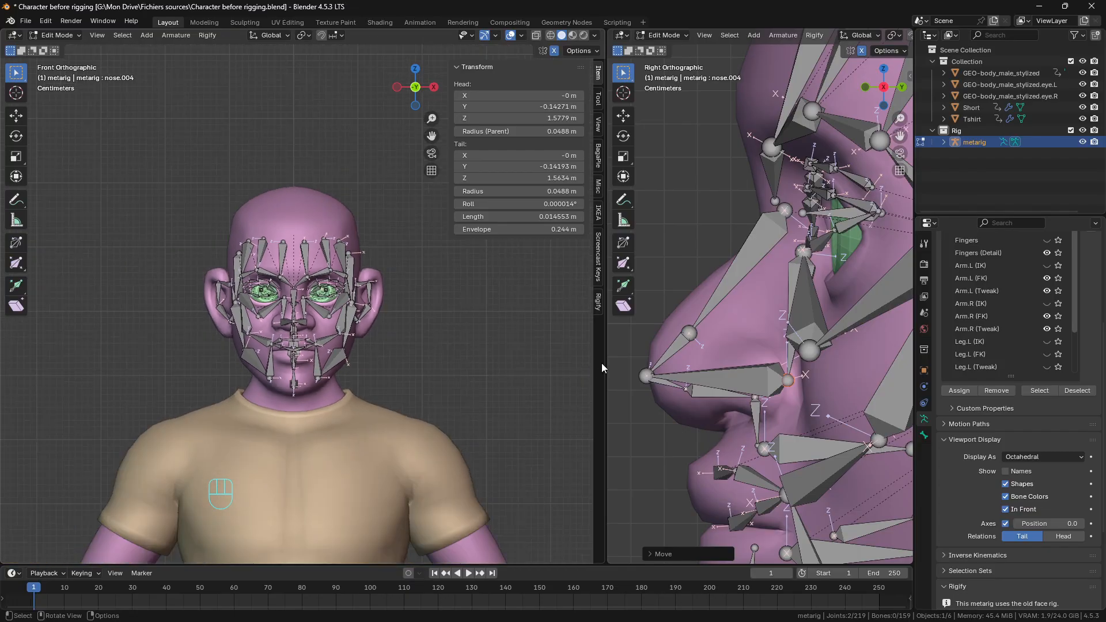
scroll(786, 359, "down", 2)
scroll(786, 358, "down", 3)
scroll(811, 341, "up", 6)
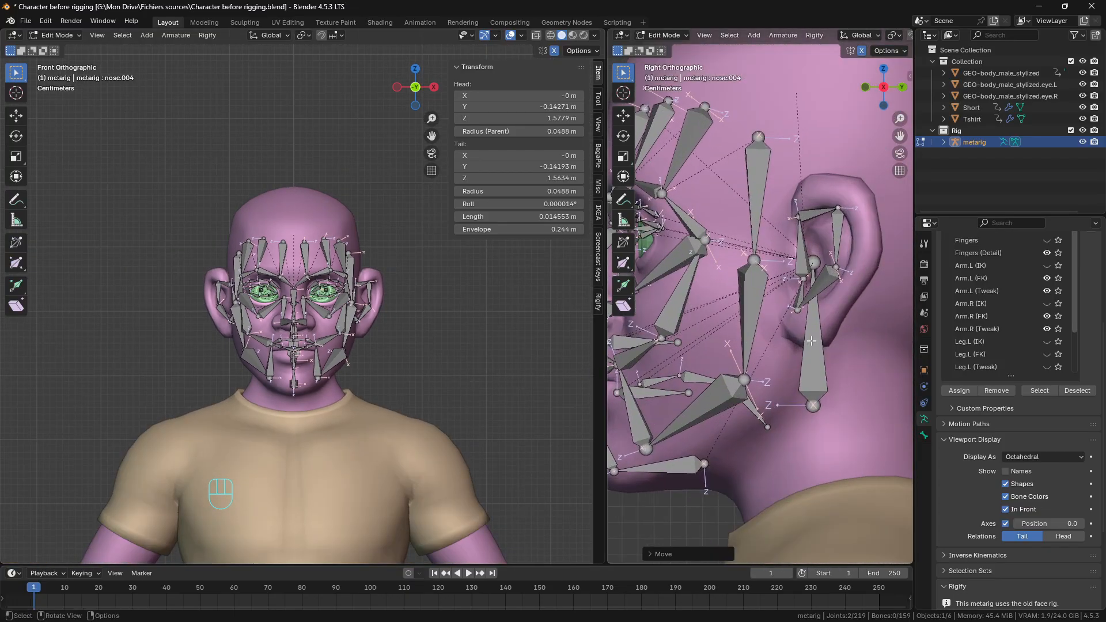
left_click(816, 341)
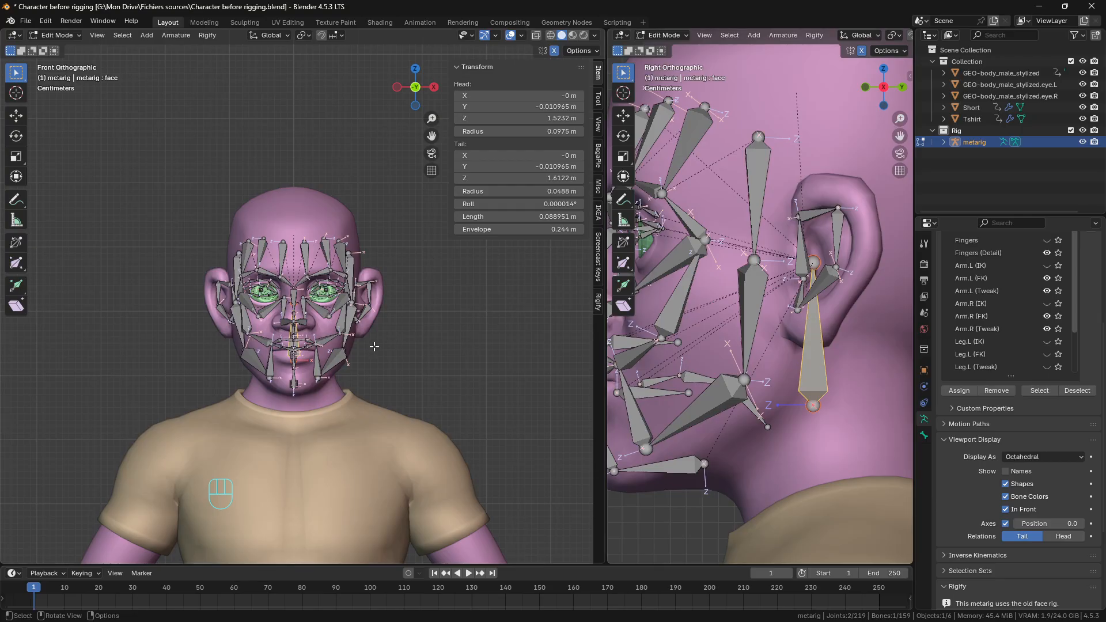
scroll(374, 347, "up", 6)
scroll(810, 353, "down", 3)
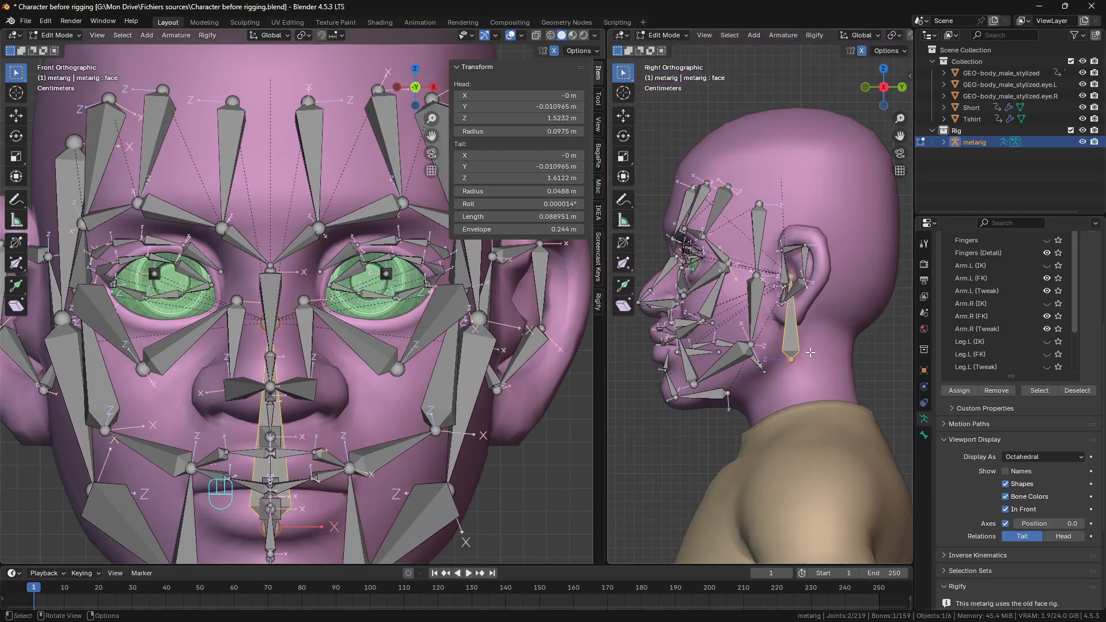
scroll(811, 353, "up", 3)
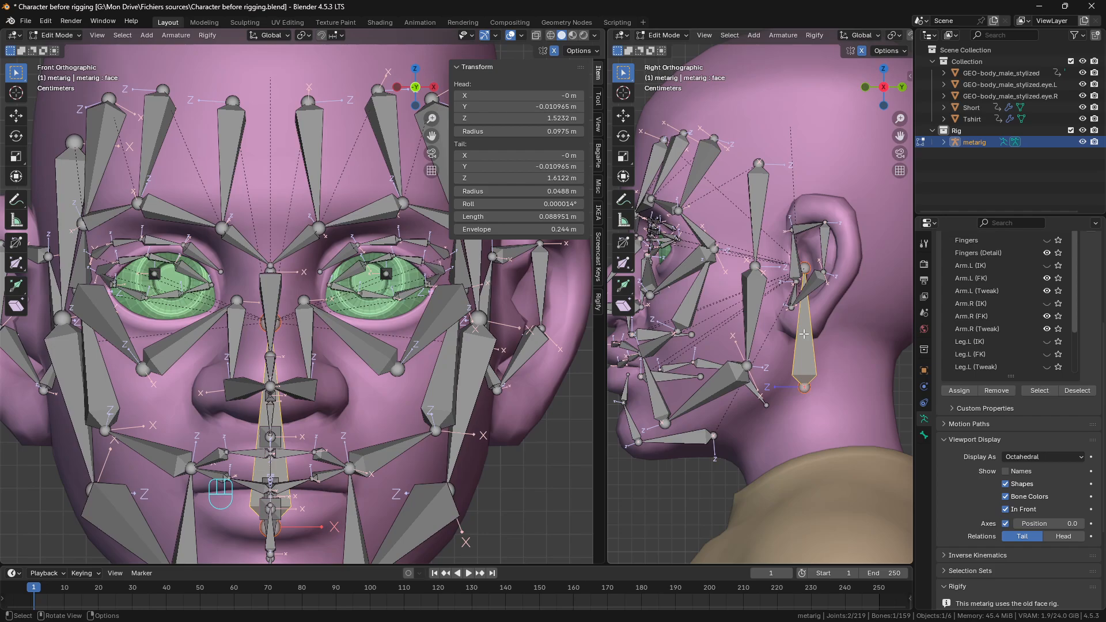
key("h")
scroll(271, 428, "down", 1)
Step: Hide the upper teeth bone together with the linked nose bones and the upper cheek bone chains on both sides
middle_click_drag(271, 428, 285, 331, "shift")
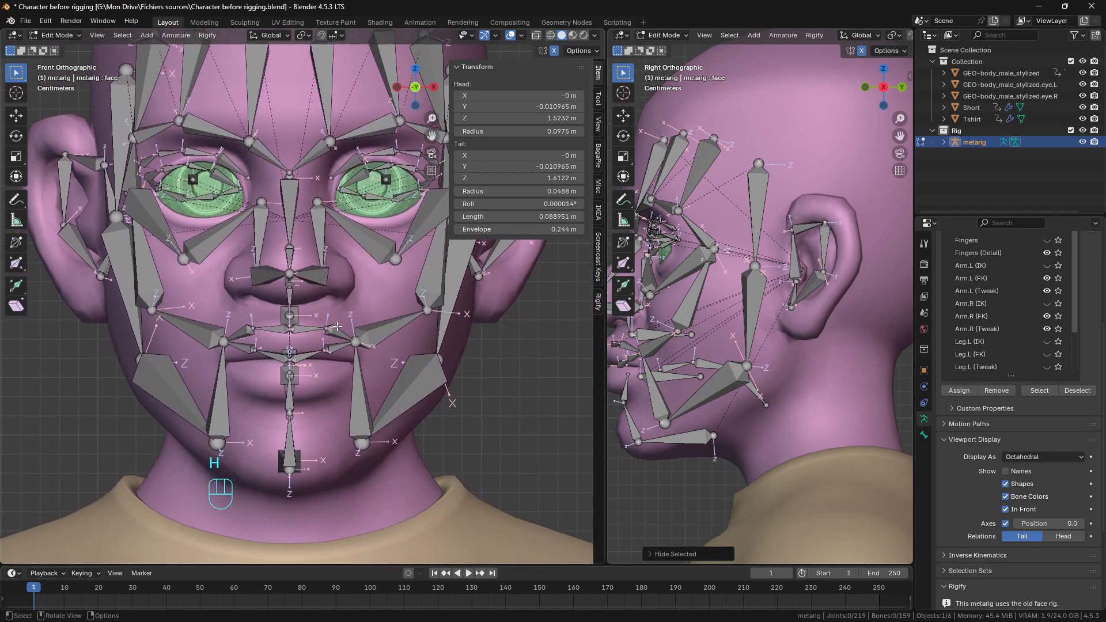
scroll(286, 331, "up", 1)
left_click(366, 354)
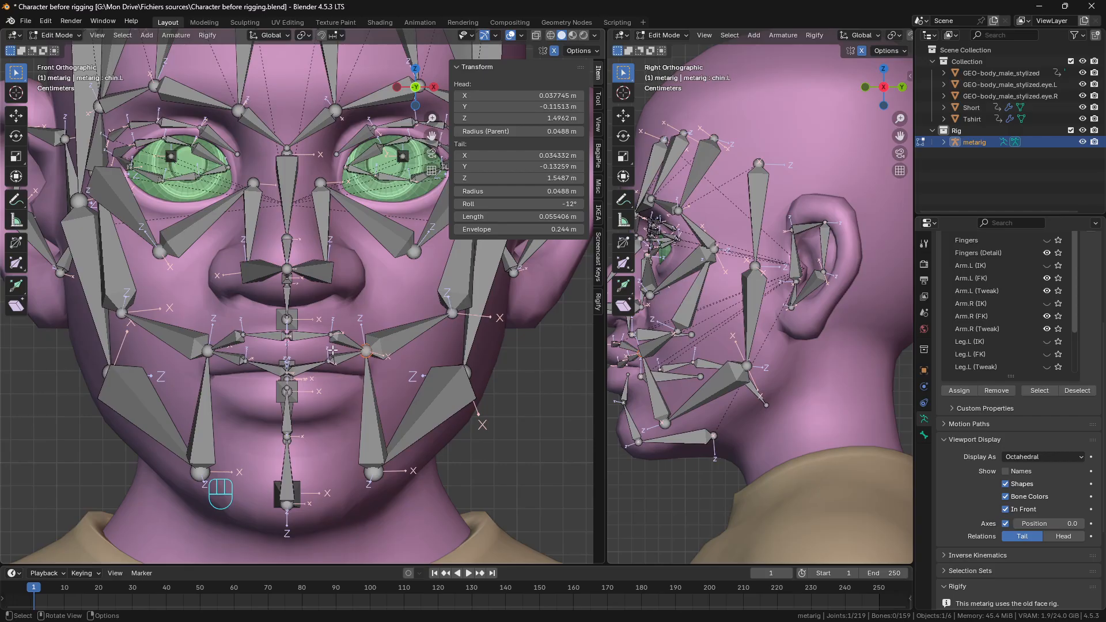
middle_click_drag(304, 331, 268, 330)
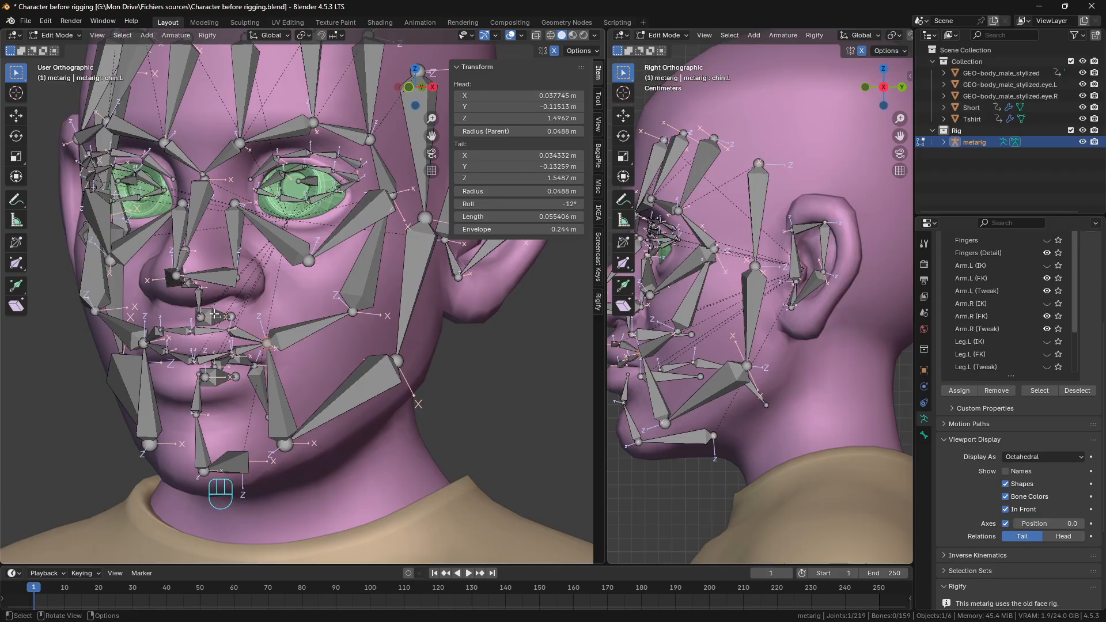
left_click(214, 314)
key("ctrl+KP_Add")
key("ctrl+KP_Add")
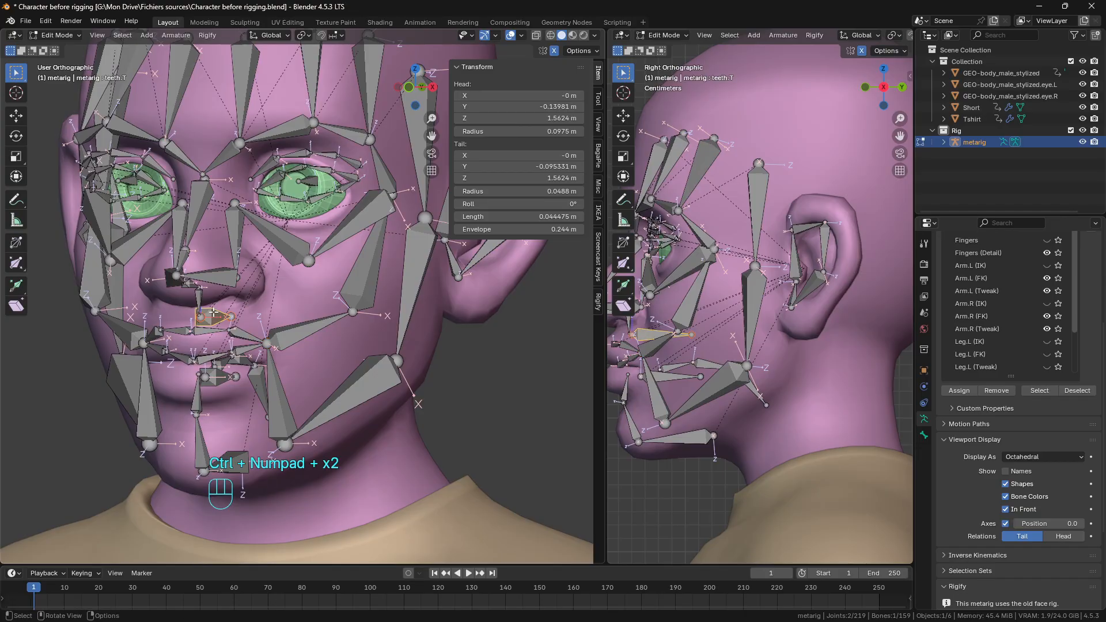
key("l")
key("l")
middle_click_drag(188, 285, 207, 279)
key("l")
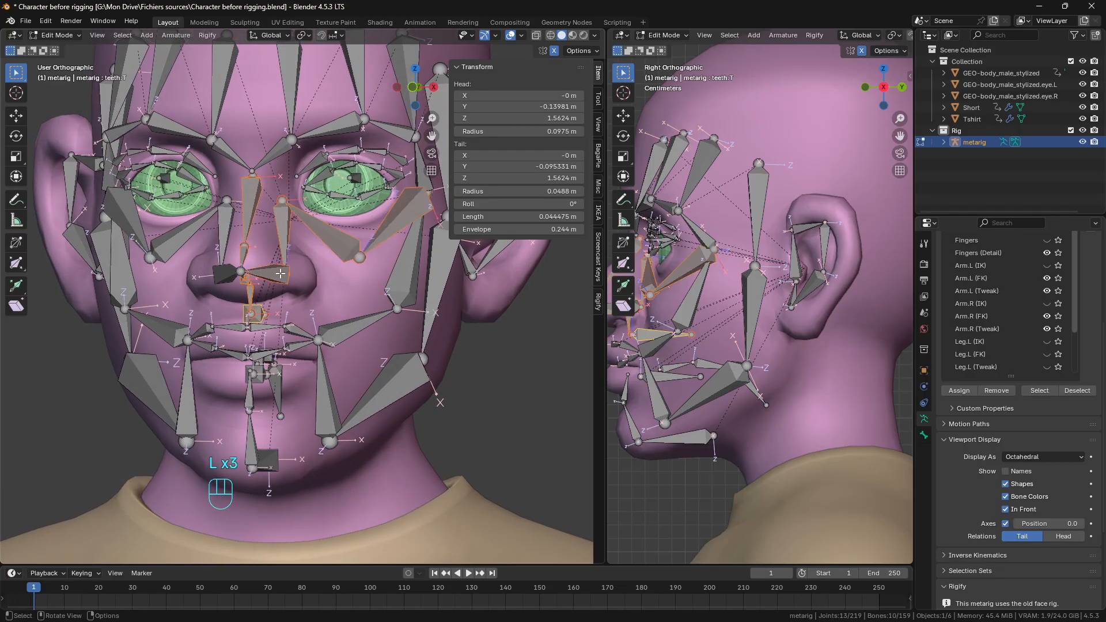
mouse_move(280, 274)
middle_mouse_down()
mouse_move(248, 270)
mouse_move(304, 269)
mouse_move(292, 274)
middle_mouse_up()
key("l")
scroll(241, 250, "down", 4)
scroll(247, 256, "up", 4)
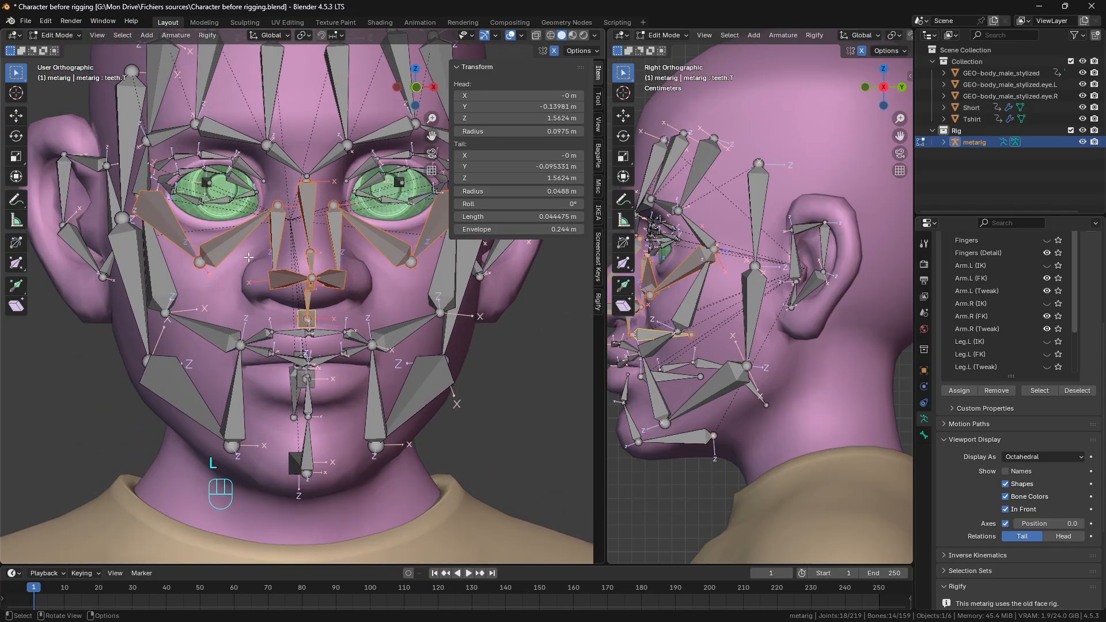
middle_click_drag(269, 257, 252, 256)
scroll(307, 187, "down", 1)
middle_click_drag(307, 187, 263, 193)
scroll(263, 193, "up", 2)
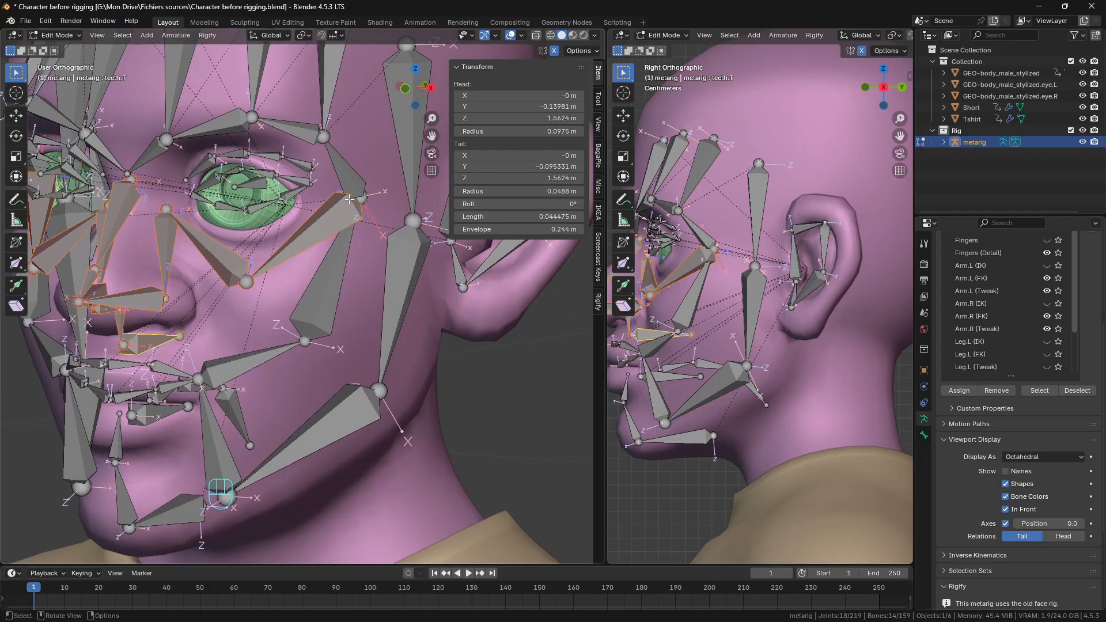
middle_click_drag(364, 197, 248, 201)
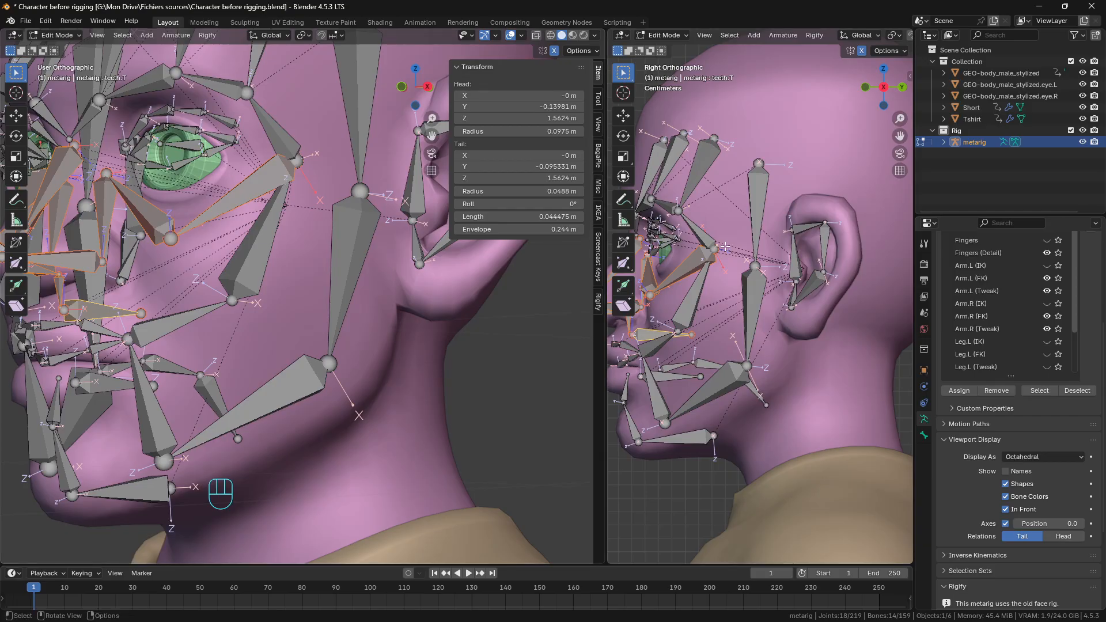
key("h")
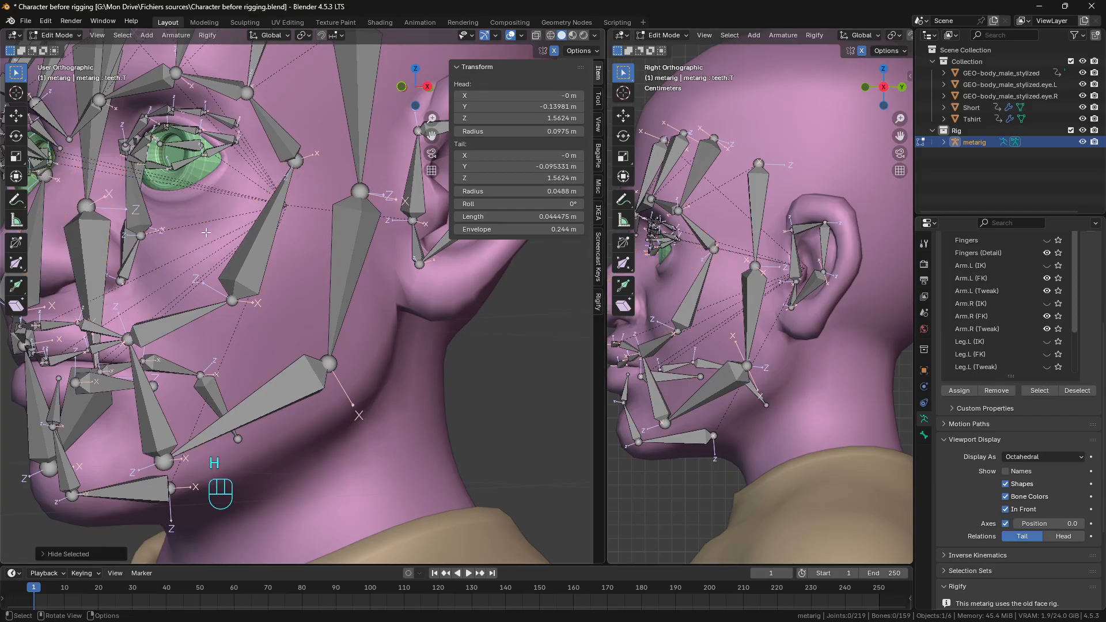
Step: Move the joint between the two chin bones back inside the chin in right side view, at about Y -0.135 m, Z 1.512 m
middle_click_drag(222, 213, 218, 282)
scroll(270, 241, "down", 3)
scroll(282, 264, "up", 5)
scroll(283, 263, "down", 2)
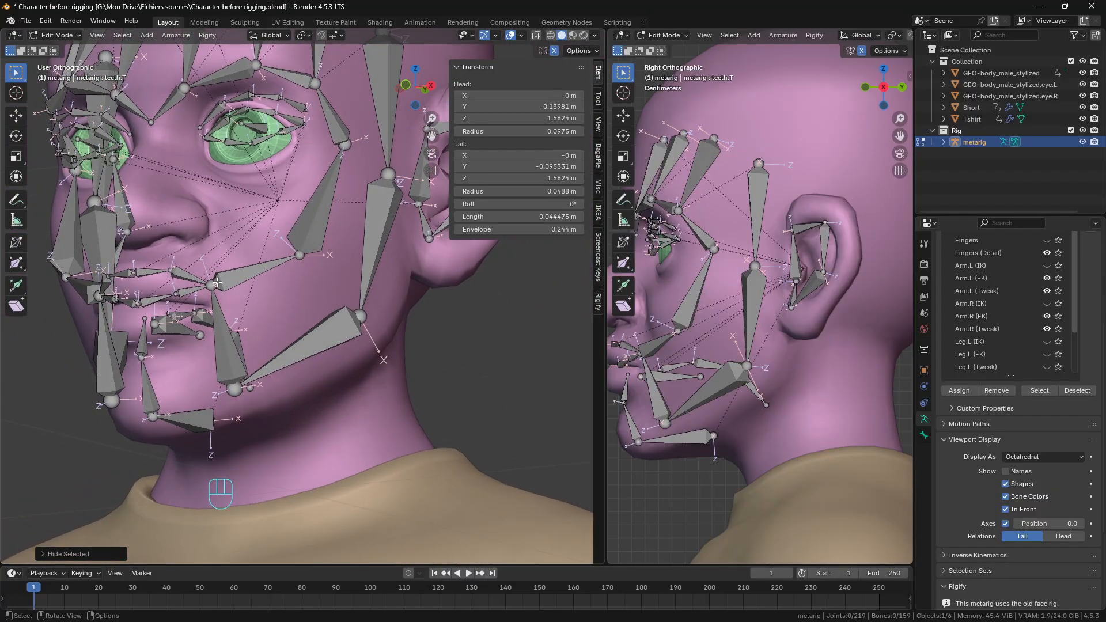
scroll(214, 325, "up", 1)
middle_click_drag(214, 325, 189, 327)
left_click(108, 456)
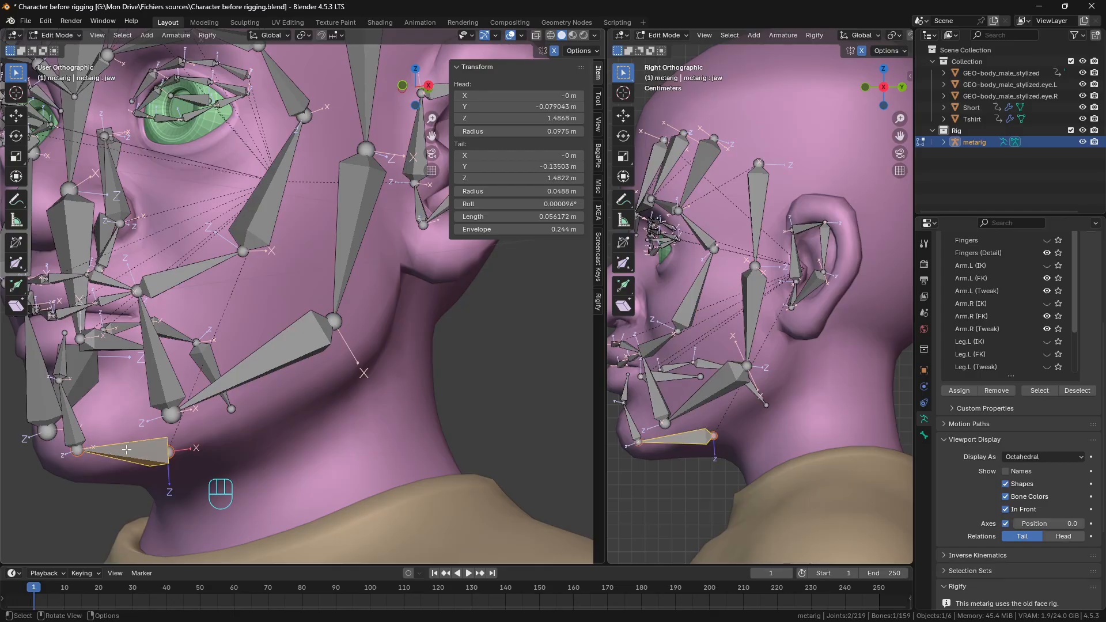
key("KP_3")
scroll(259, 442, "up", 3)
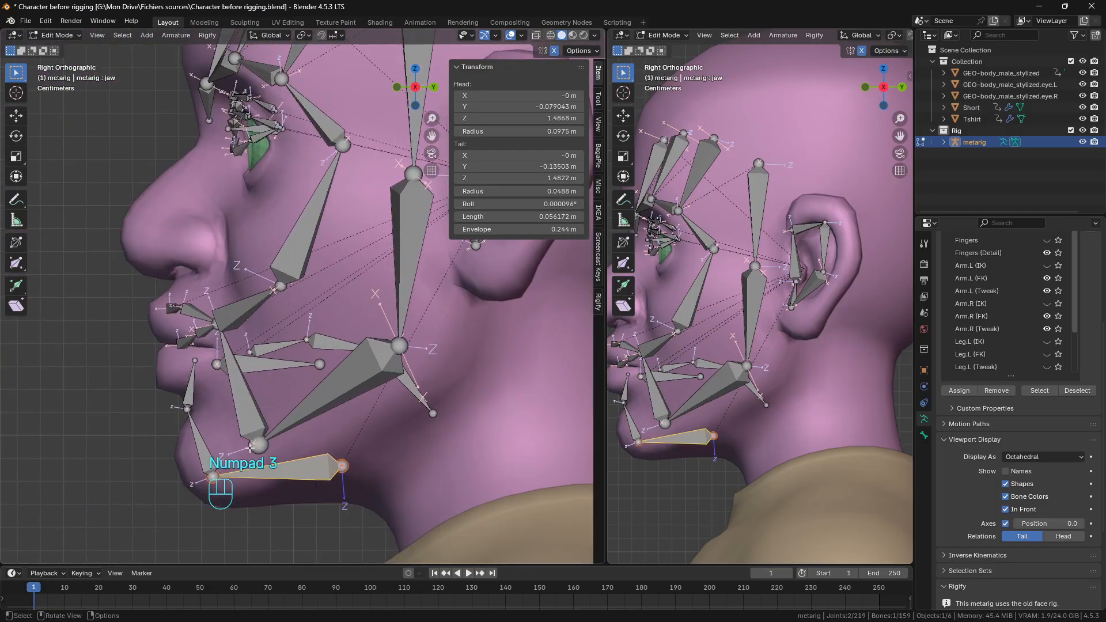
left_click(189, 410)
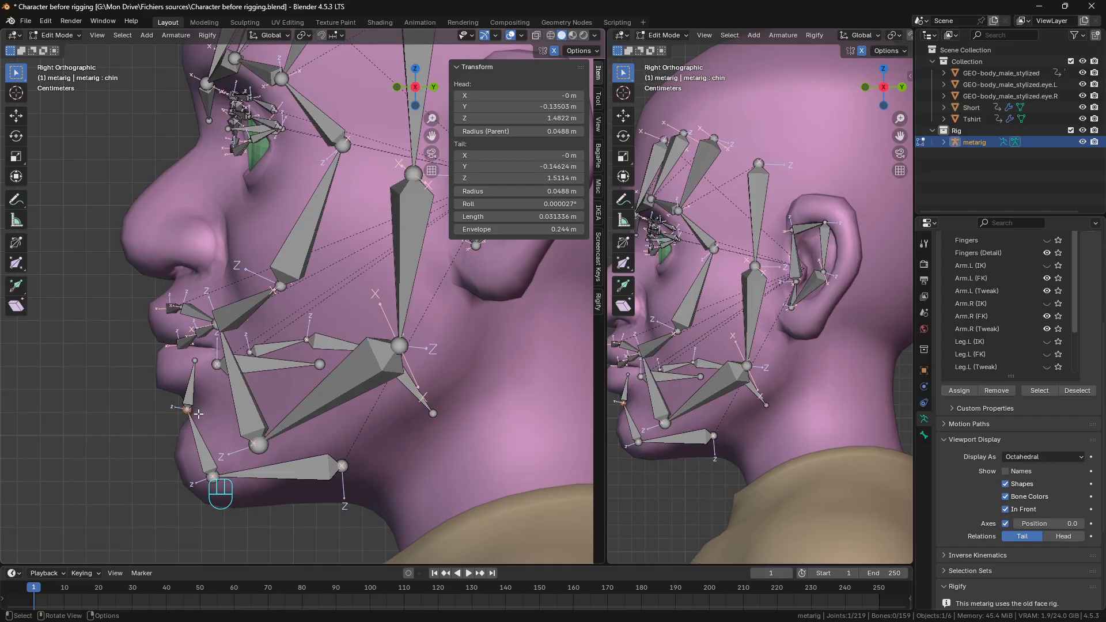
key("g")
left_click(213, 390)
Step: Move the upper chin bone's top joint to about Y -0.137 m, Z 1.528 m, and hide the linked jaw and chin bones
key("g")
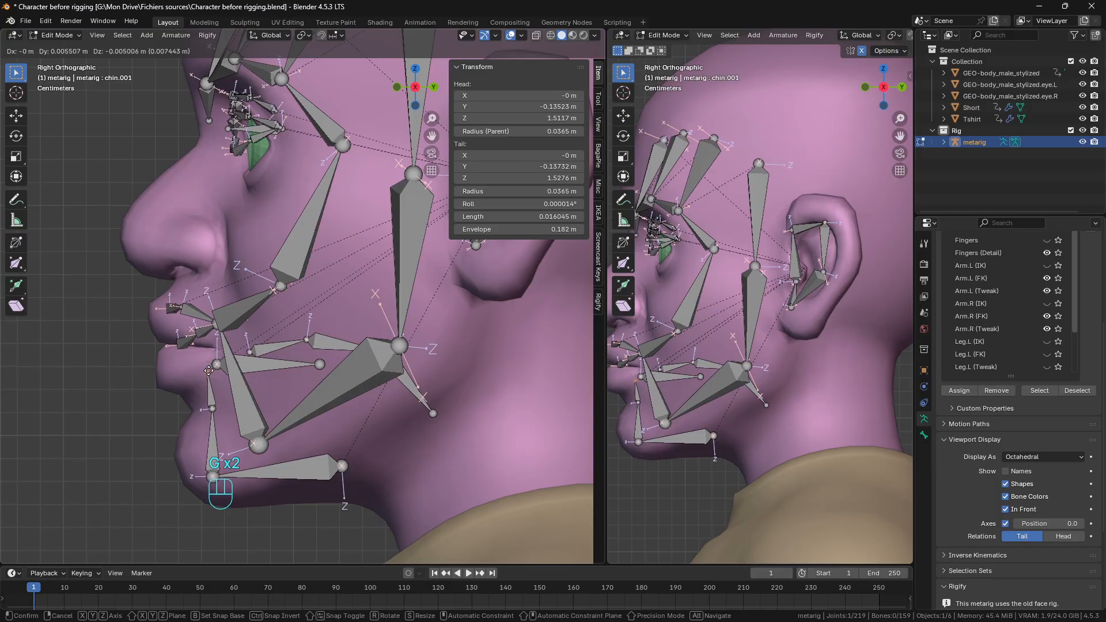
left_click(209, 400)
key("l")
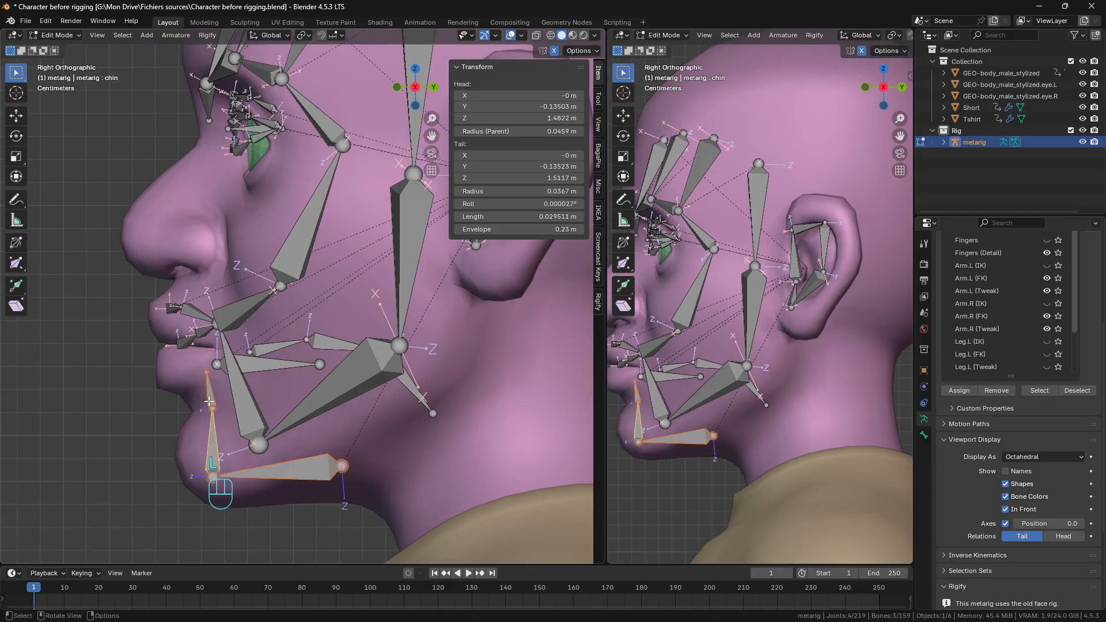
key("h")
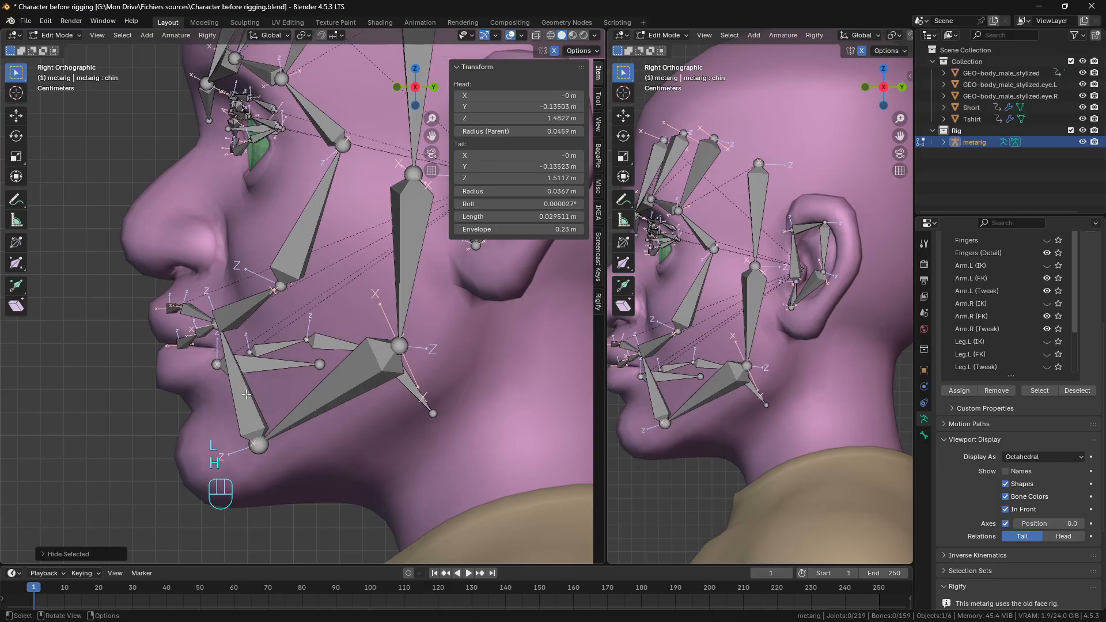
left_click(324, 345)
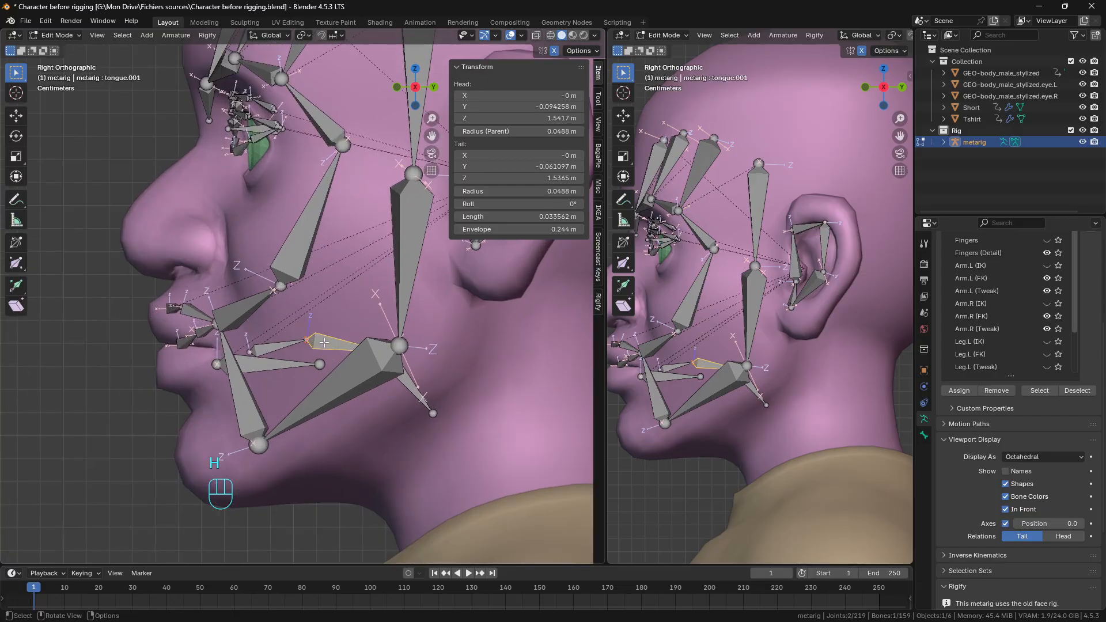
key("h")
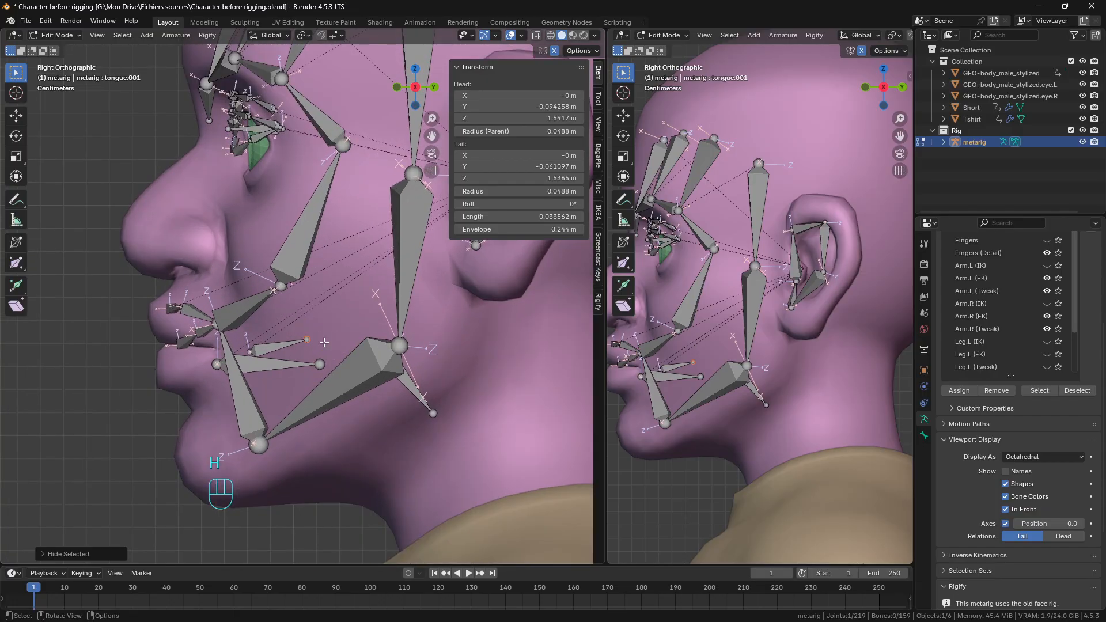
key("ctrl+z")
Step: Hide the whole linked tongue bone chain and select the lower teeth bone
middle_click_drag(294, 347, 328, 319)
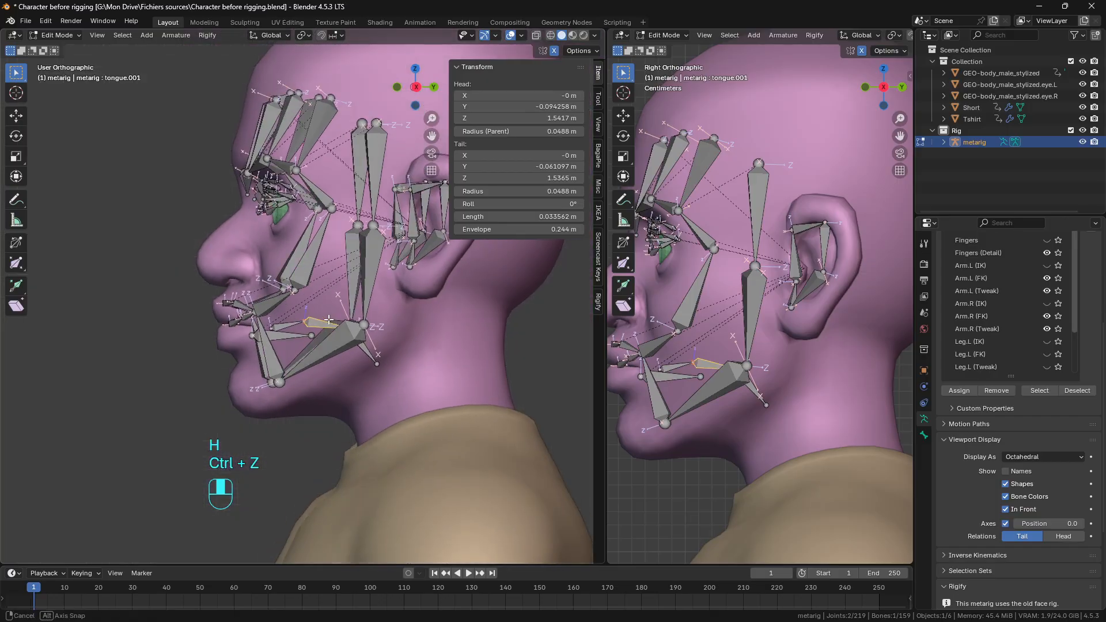
scroll(328, 319, "up", 5)
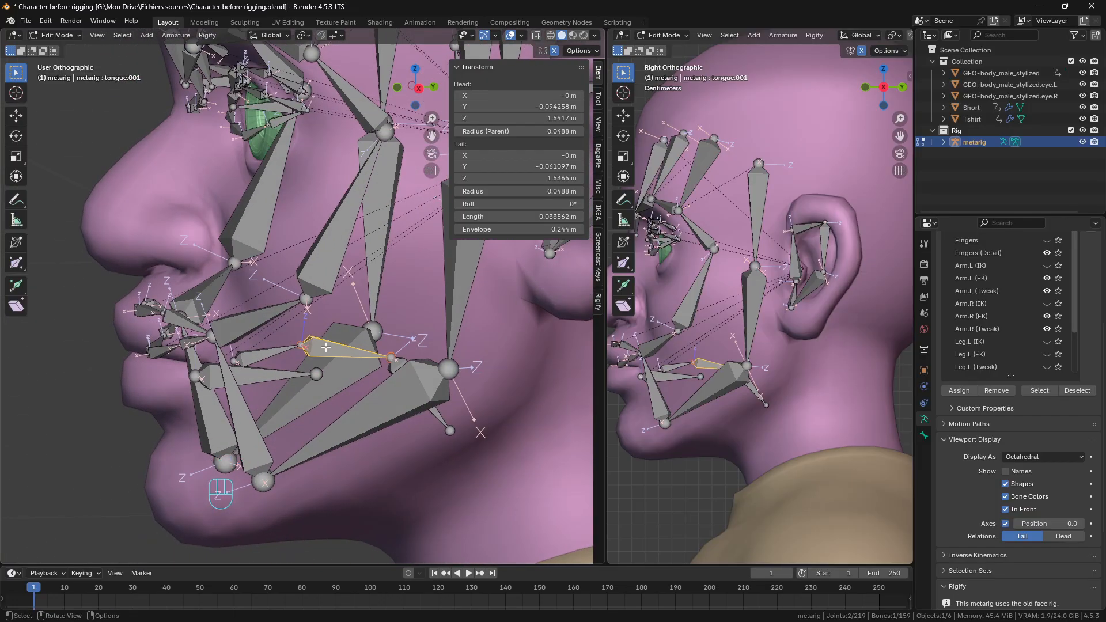
key("l")
scroll(326, 347, "down", 4)
middle_click_drag(325, 347, 229, 372)
scroll(299, 353, "up", 2)
key("h")
left_click(254, 365)
scroll(237, 403, "up", 3)
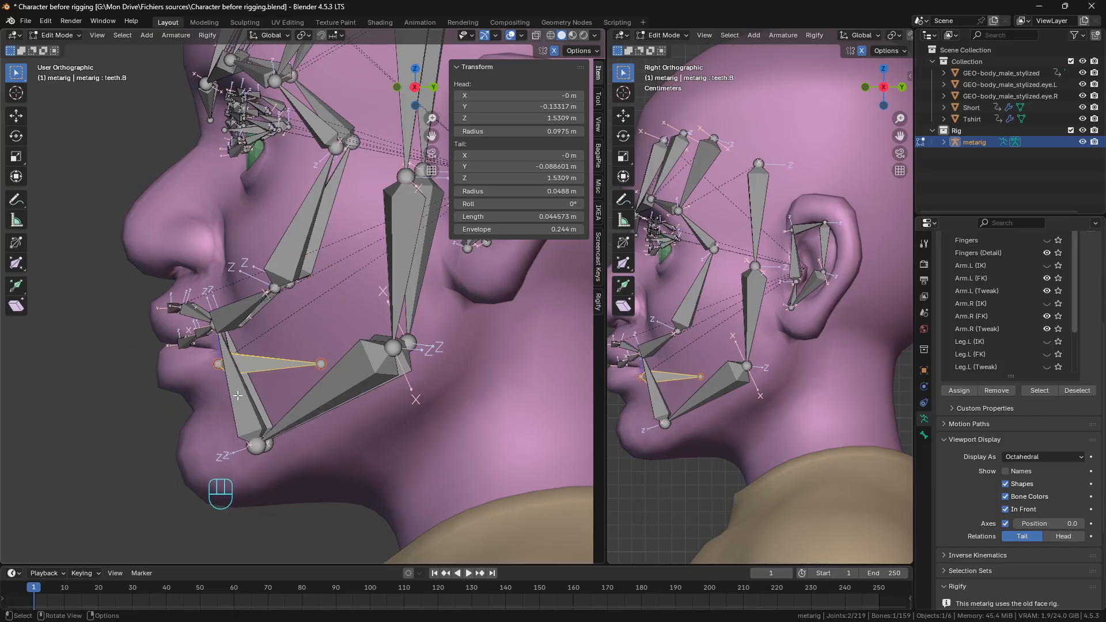
Step: Hide the lower teeth bone
middle_click_drag(245, 389, 385, 399)
key("h")
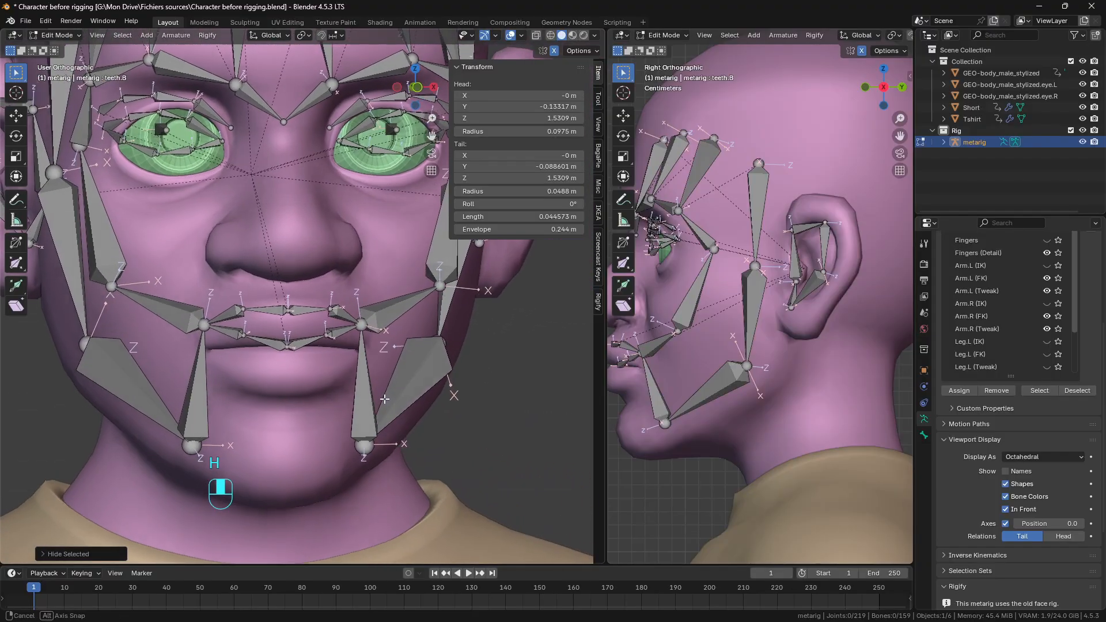
Step: Select all upper and lower lip bones in front view and move them down about 0.01 m along Z
scroll(299, 357, "down", 2)
middle_click_drag(216, 300, 230, 301)
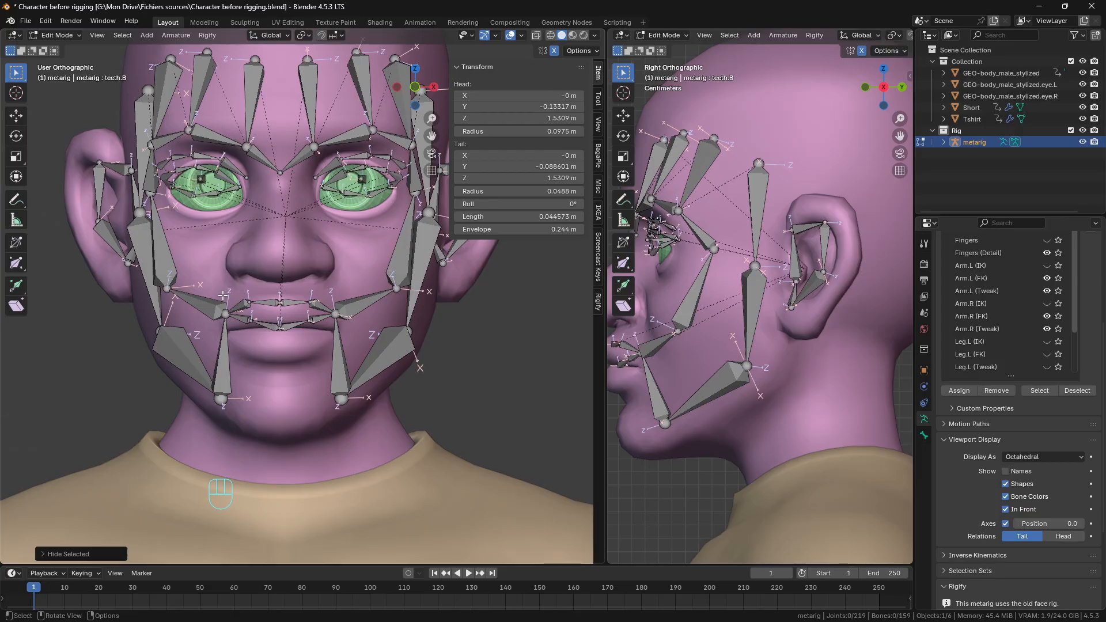
key("KP_1")
scroll(222, 295, "up", 3)
left_click_drag(145, 288, 380, 367)
key("g")
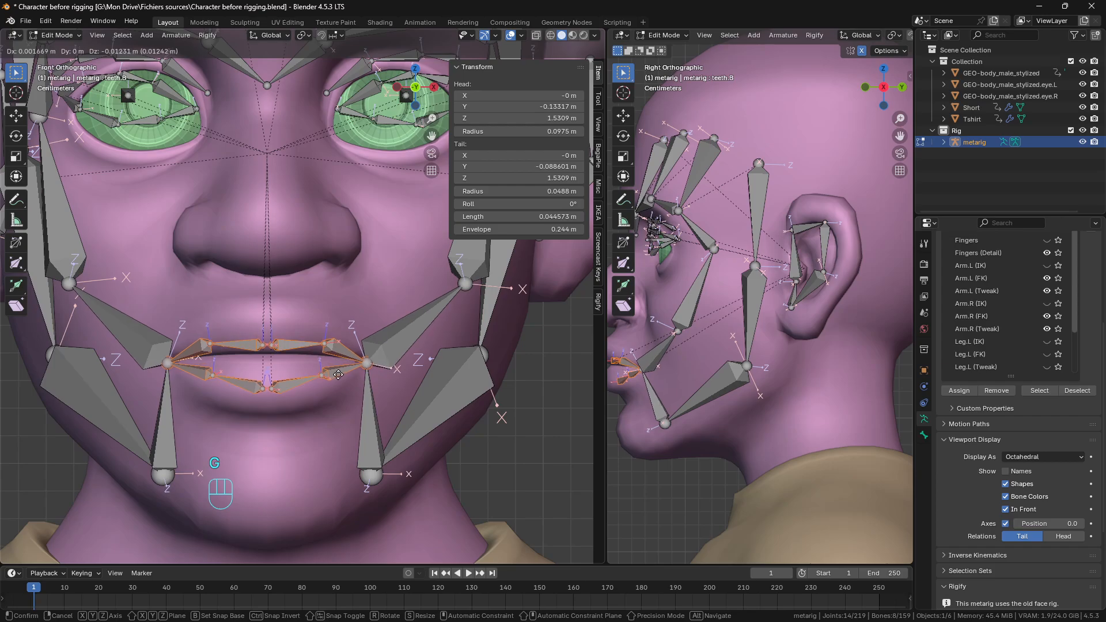
key("z")
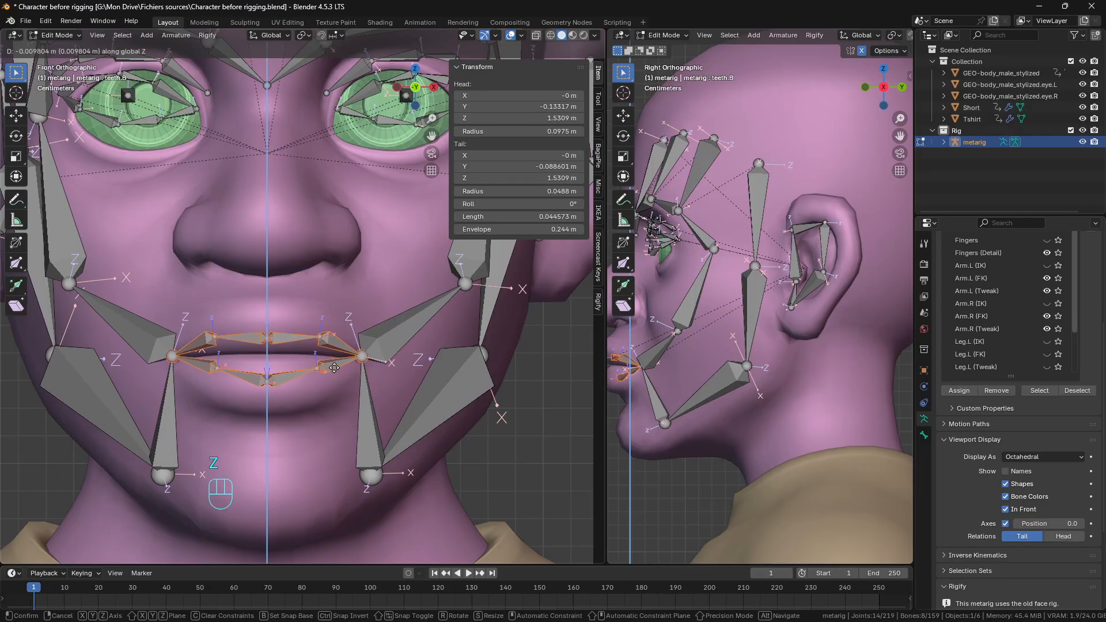
left_click(336, 367)
Step: Scale the lip bones up uniformly by about 1.07, and again by about 1.18 in side view, to match the mouth
scroll(685, 387, "up", 4)
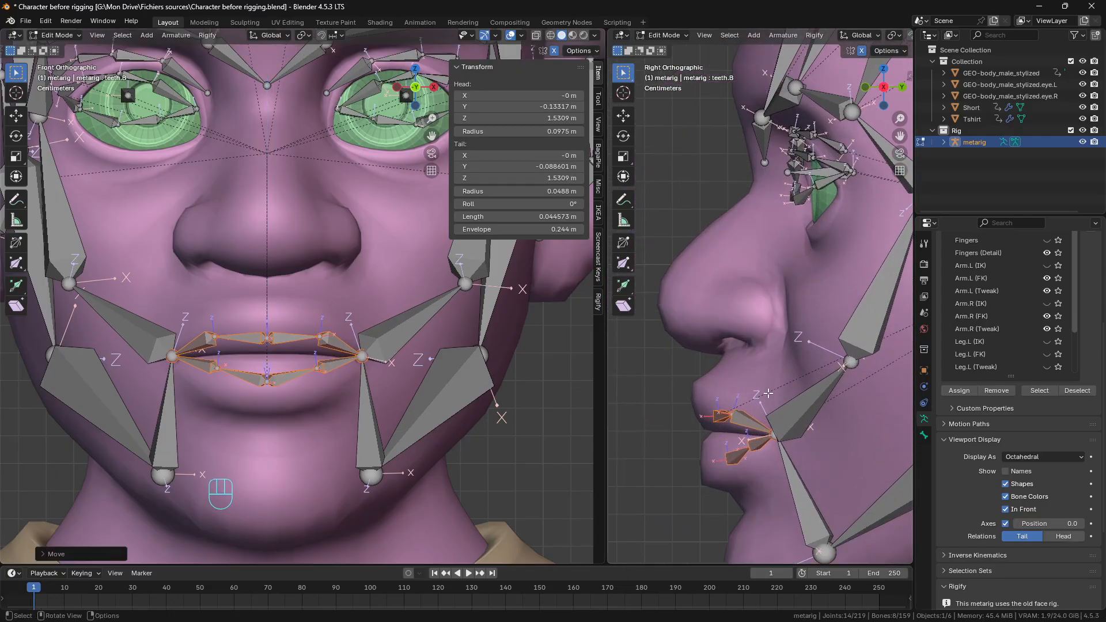
key("s")
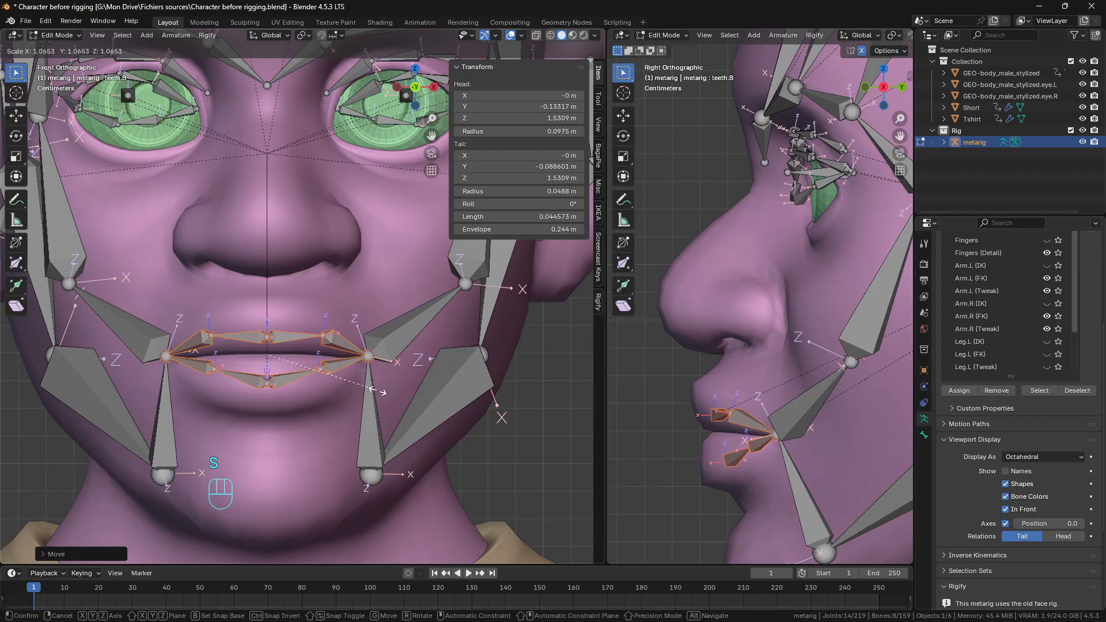
left_click(380, 391)
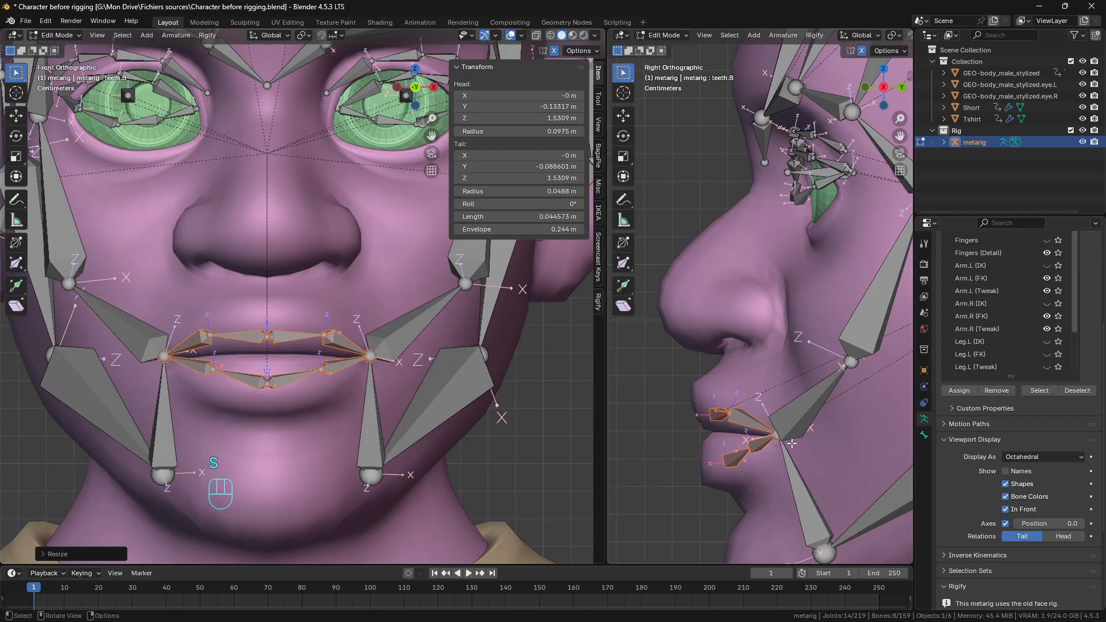
key("s")
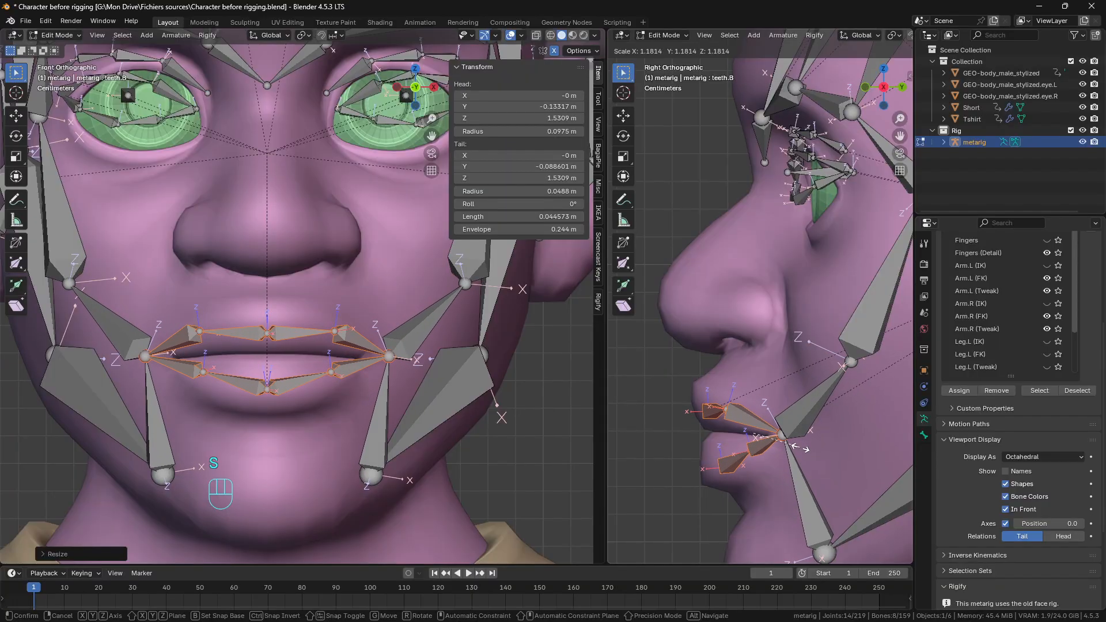
left_click(448, 423)
Step: Scale the lip bones along X to about 0.79, and shift them forward about 0.002 m and up about 0.001 m in side view
key("s")
key("x")
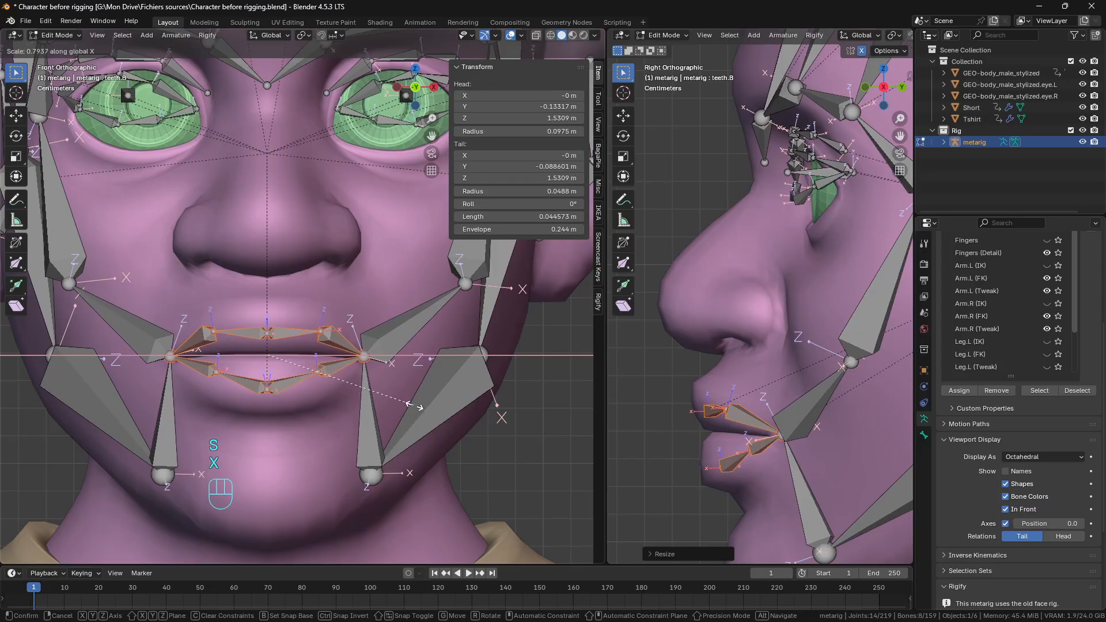
left_click(413, 405)
key("g")
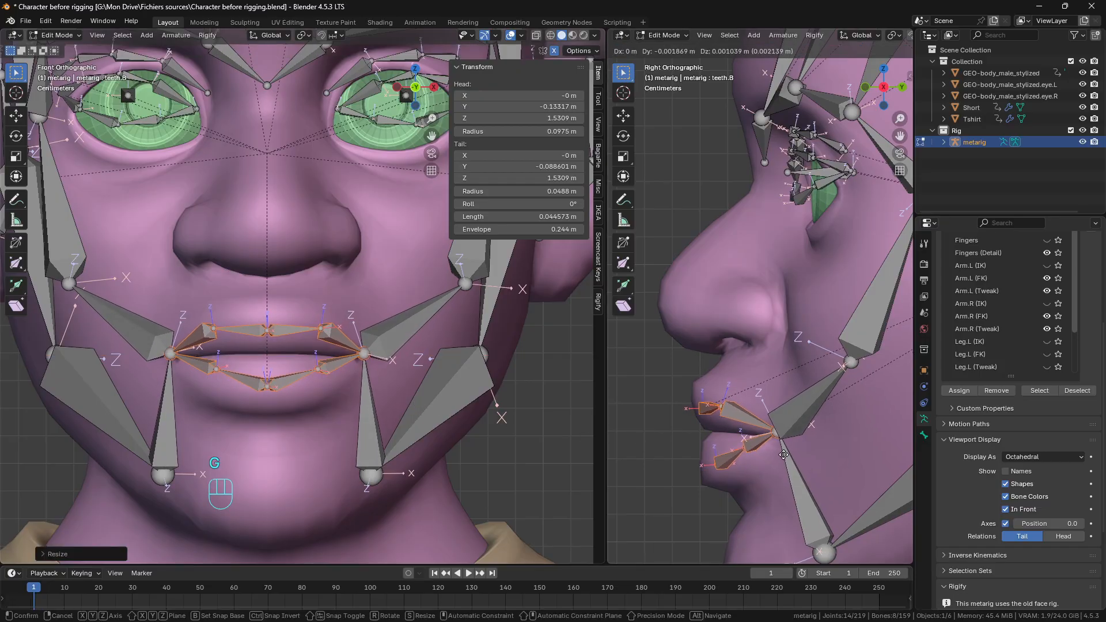
left_click(784, 455)
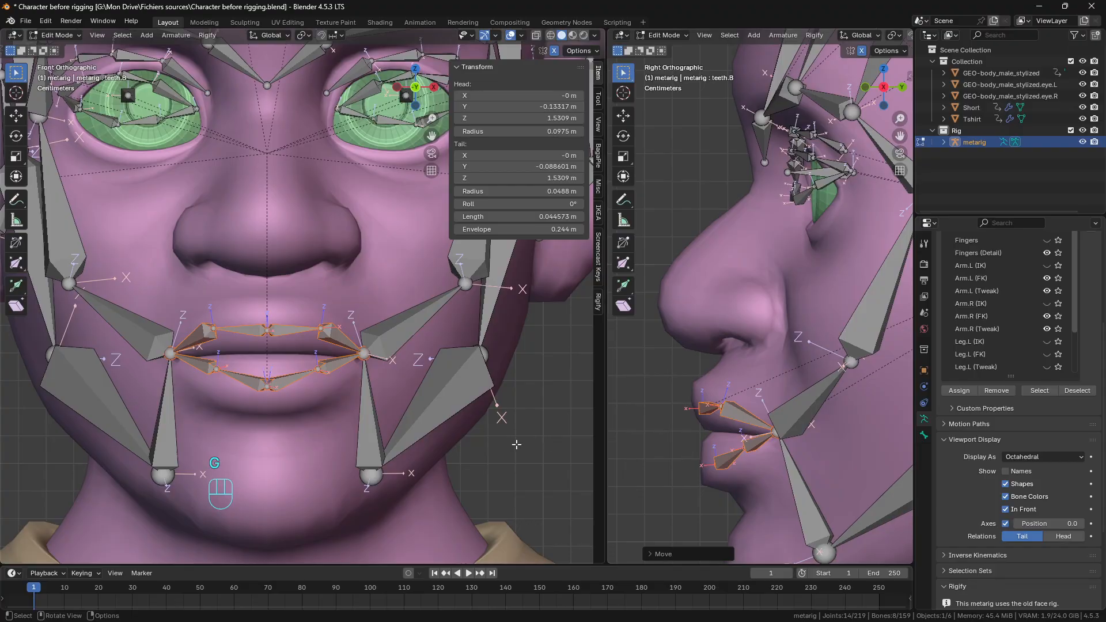
Step: Move the lower lip's intermediate joint to about Y -0.148 m, Z 1.533 m and its center joint to about Y -0.157 m, Z 1.528 m
left_click(515, 412)
key("g")
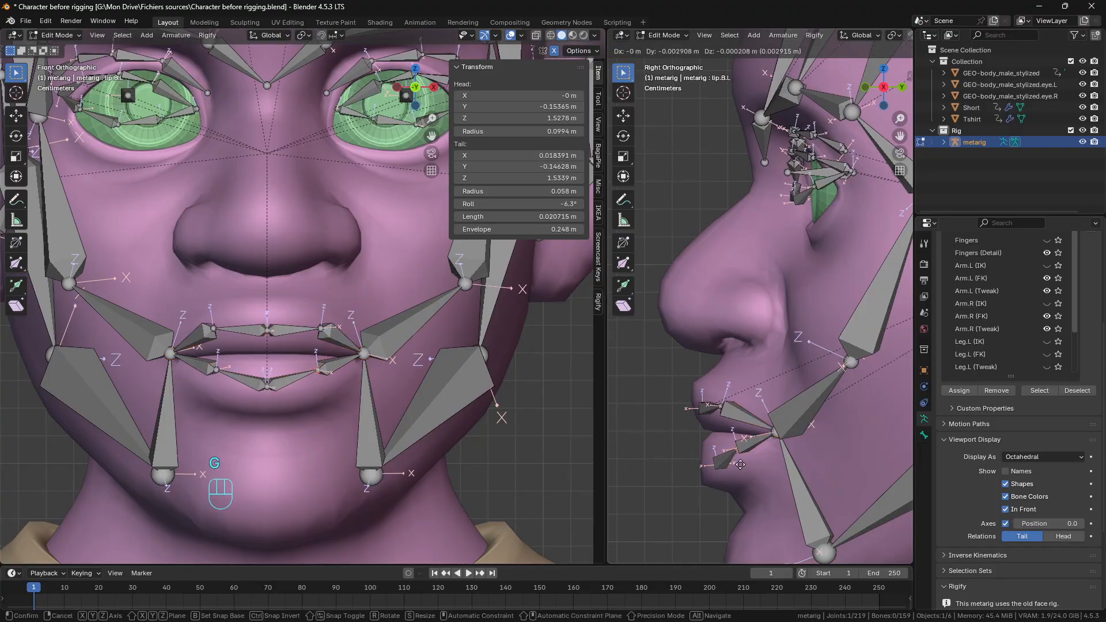
left_click(721, 470)
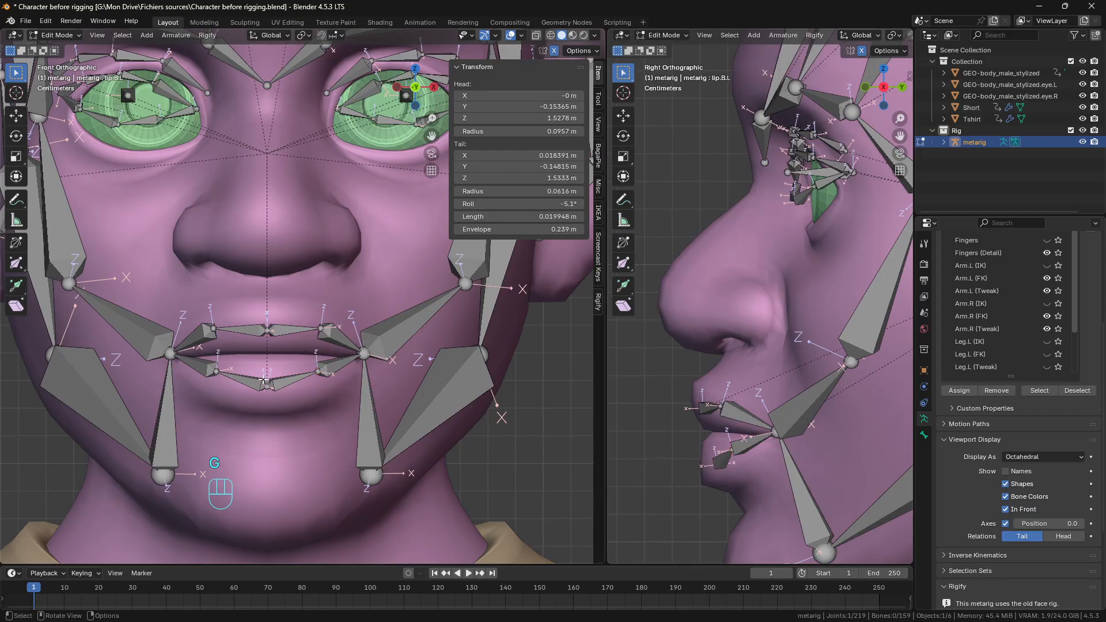
key("g")
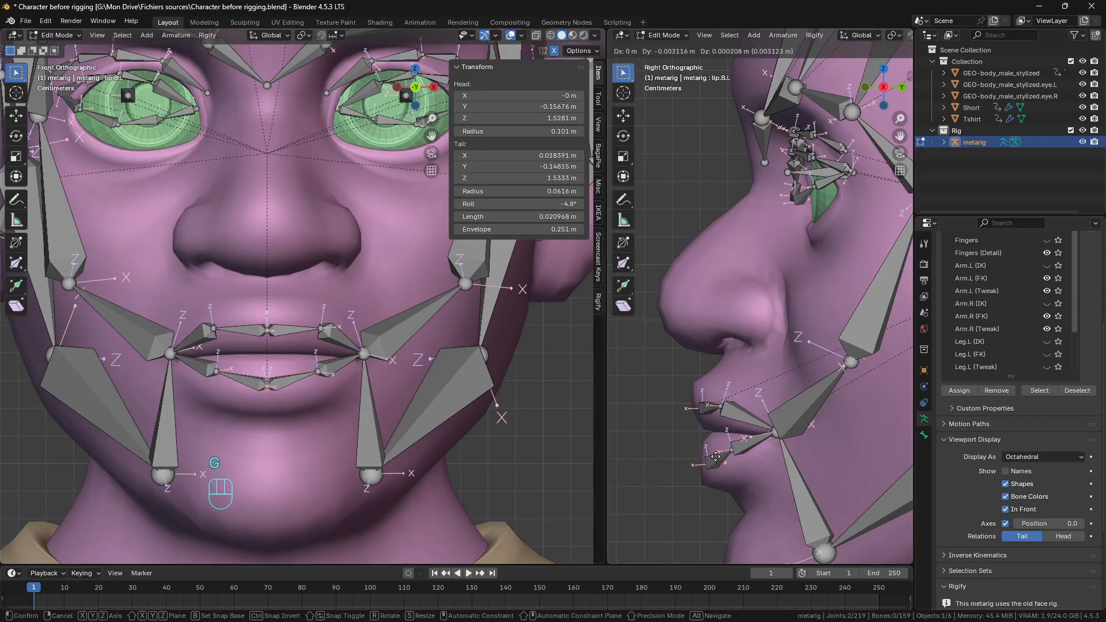
left_click(715, 457)
scroll(271, 344, "down", 5)
Step: Move the jaw corner joint outward in front view to about X 0.078 m, Z 1.538 m
scroll(311, 344, "up", 4)
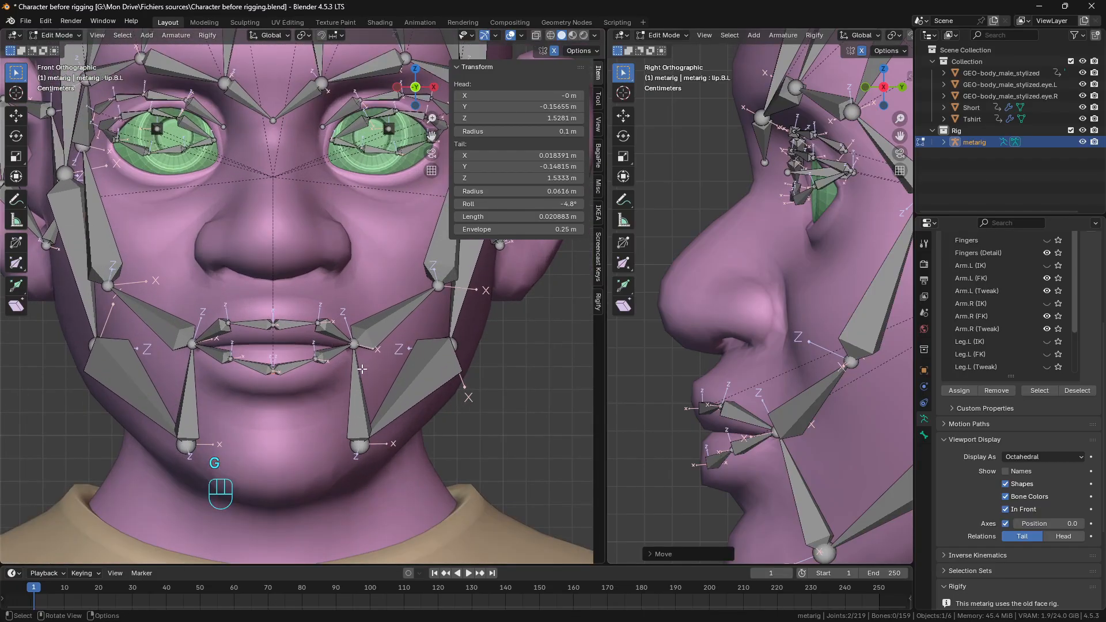
left_click(454, 345)
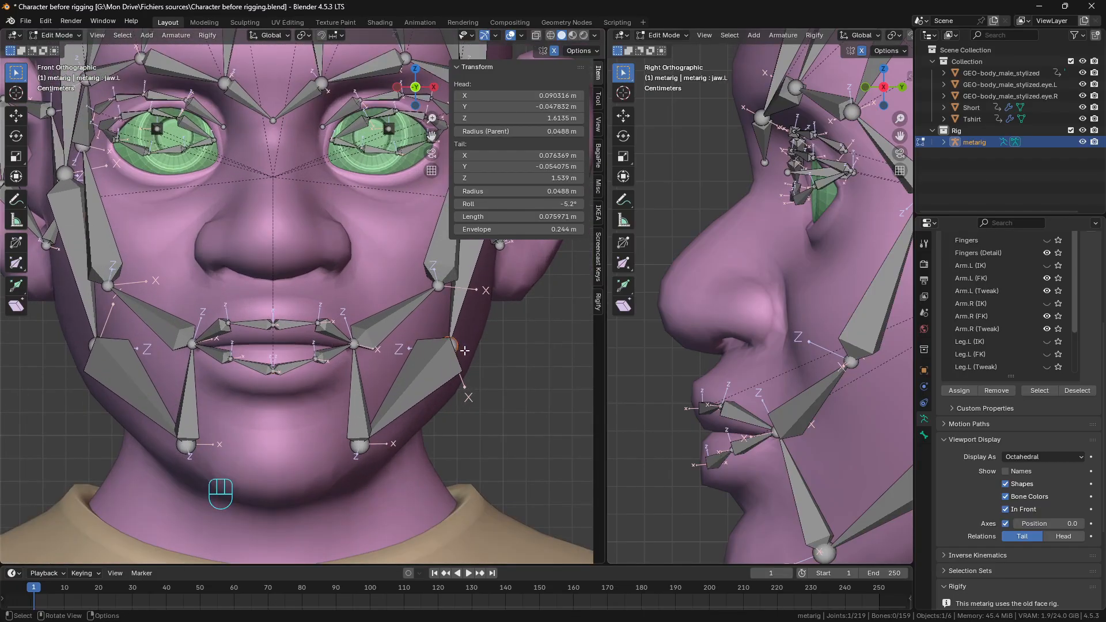
key("g")
left_click(468, 353)
Step: Move the lower cheek bone's upper joint onto the cheek at about X 0.070 m, Y -0.104 m, Z 1.565 m
scroll(350, 374, "down", 2)
scroll(349, 373, "up", 1)
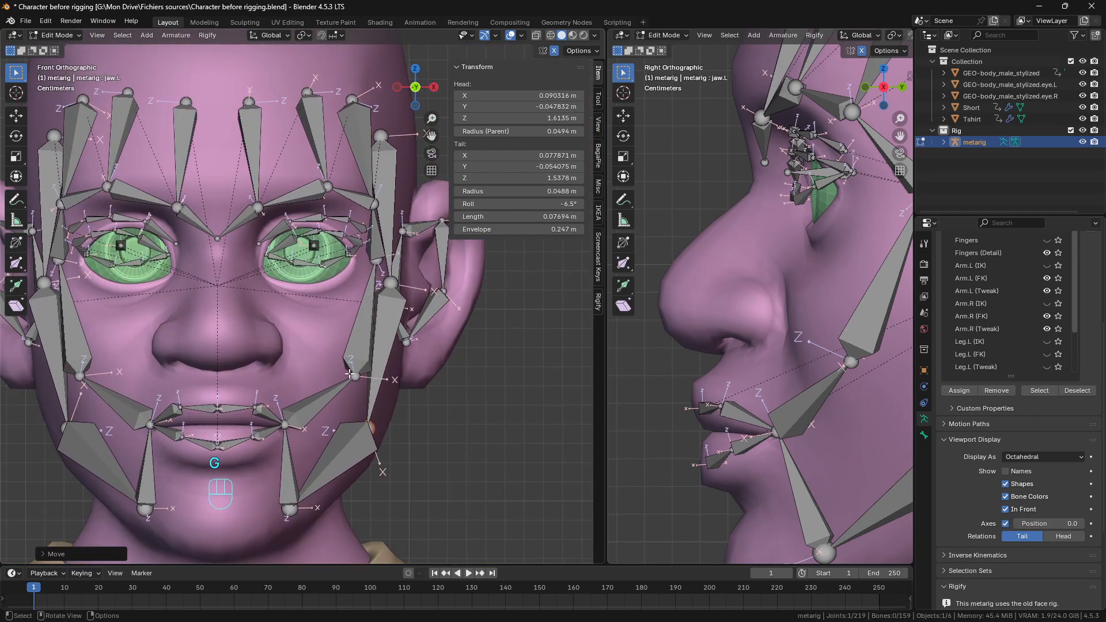
left_click(353, 374)
middle_click_drag(353, 374, 311, 345)
key("g")
left_click(368, 352)
Step: Raise the inner eyebrow joint below the first forehead bone in front view to about X 0.019 m, Z 1.659 m
scroll(289, 357, "down", 1)
scroll(288, 306, "up", 2)
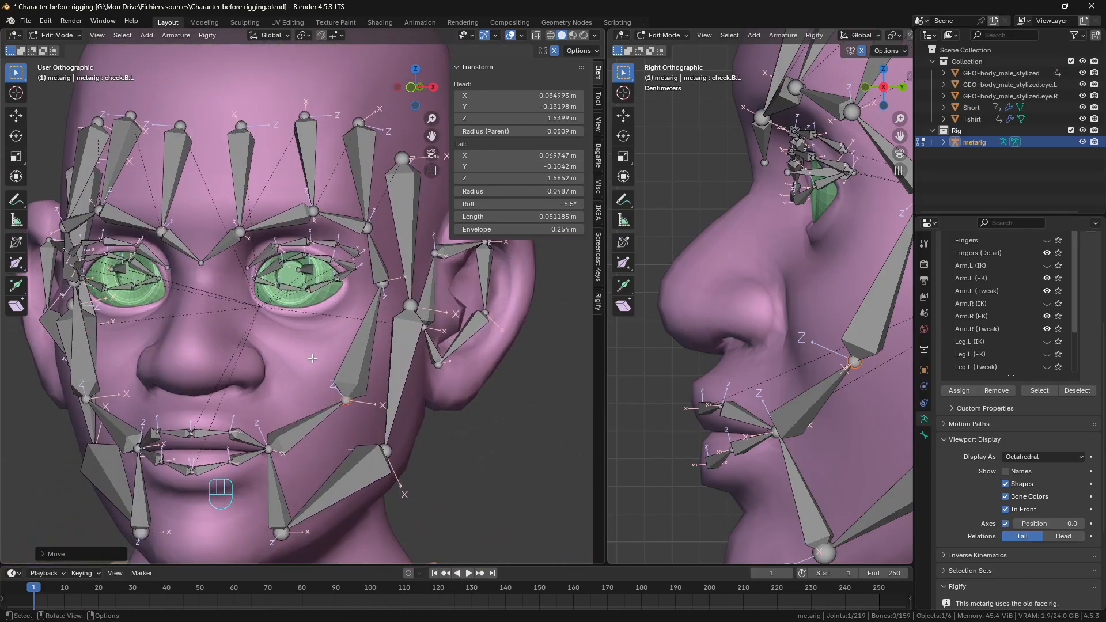
middle_click_drag(255, 250, 256, 331, "shift")
scroll(255, 331, "up", 2)
left_click(255, 320)
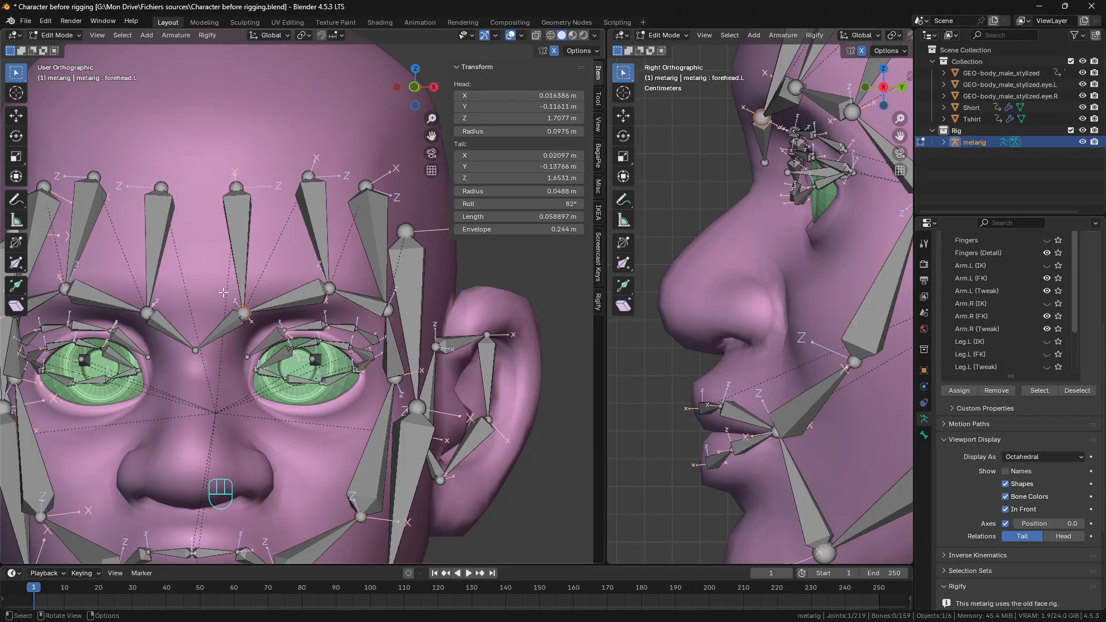
key("KP_1")
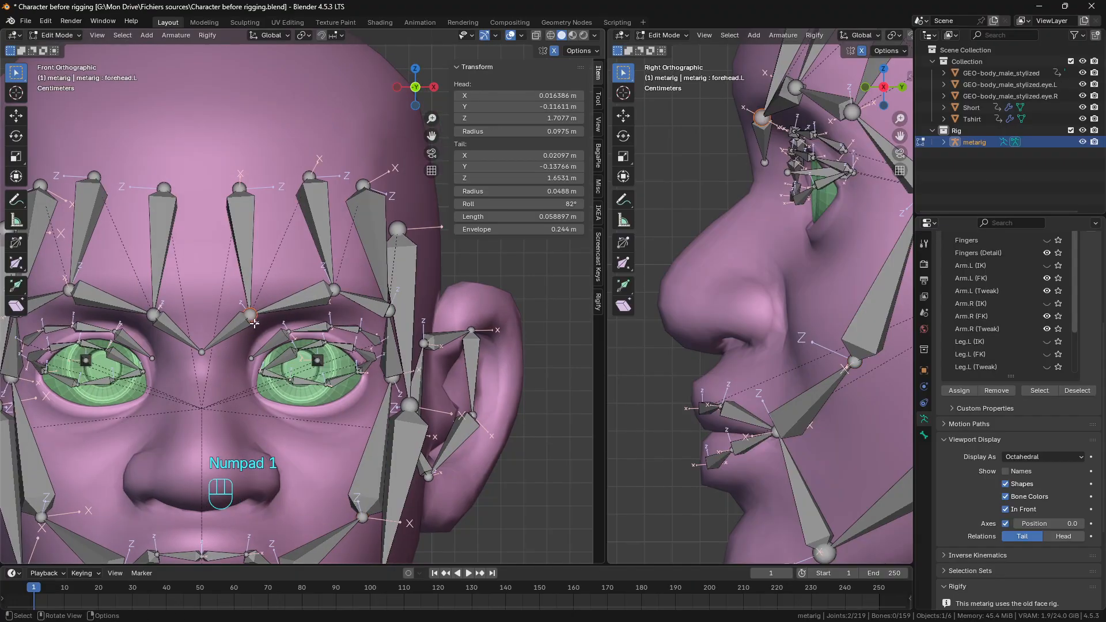
key("g")
left_click(250, 310)
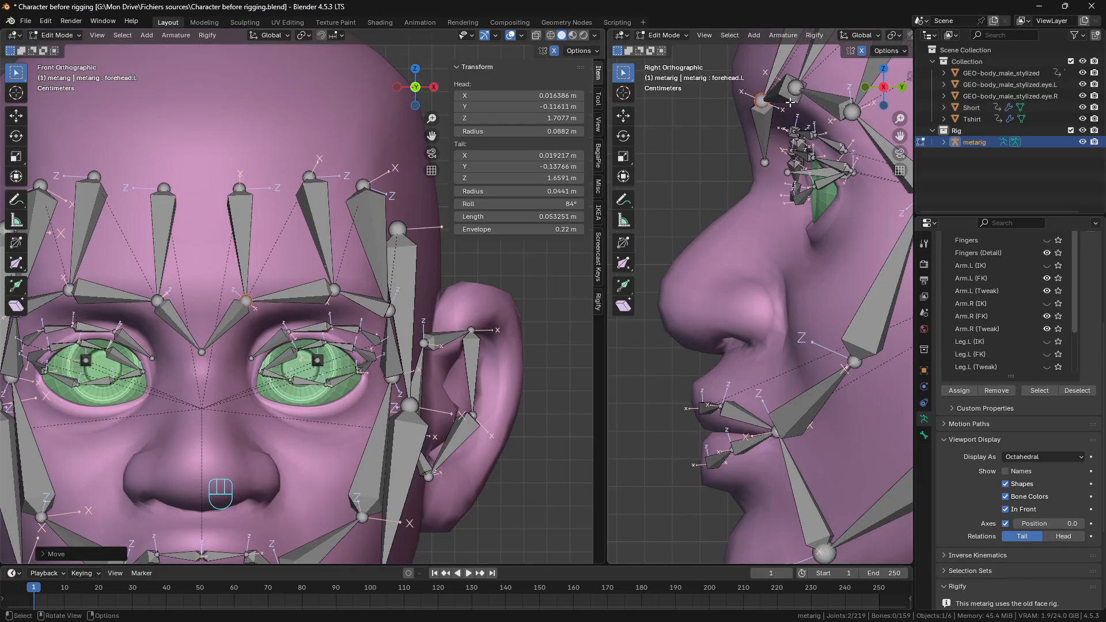
Step: Move the middle eyebrow joint slightly up and inward to follow the brow line
left_click(325, 277)
key("g")
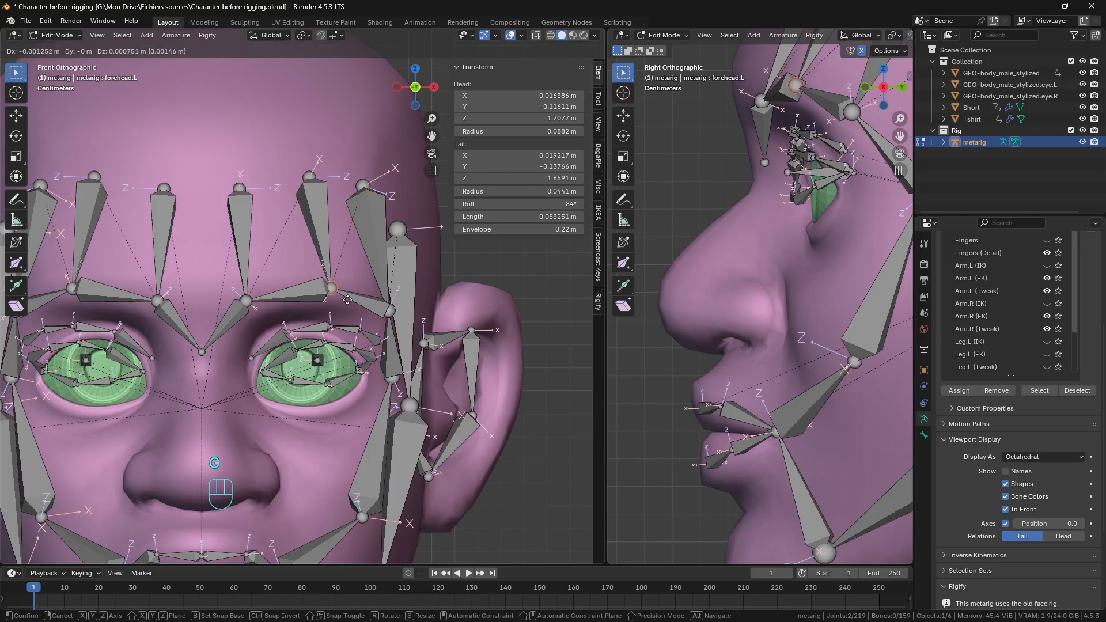
left_click(345, 293)
Step: Move the outer eyebrow joint below the third forehead bone inward in front view to about X 0.079 m, Z 1.655 m
left_click(404, 296)
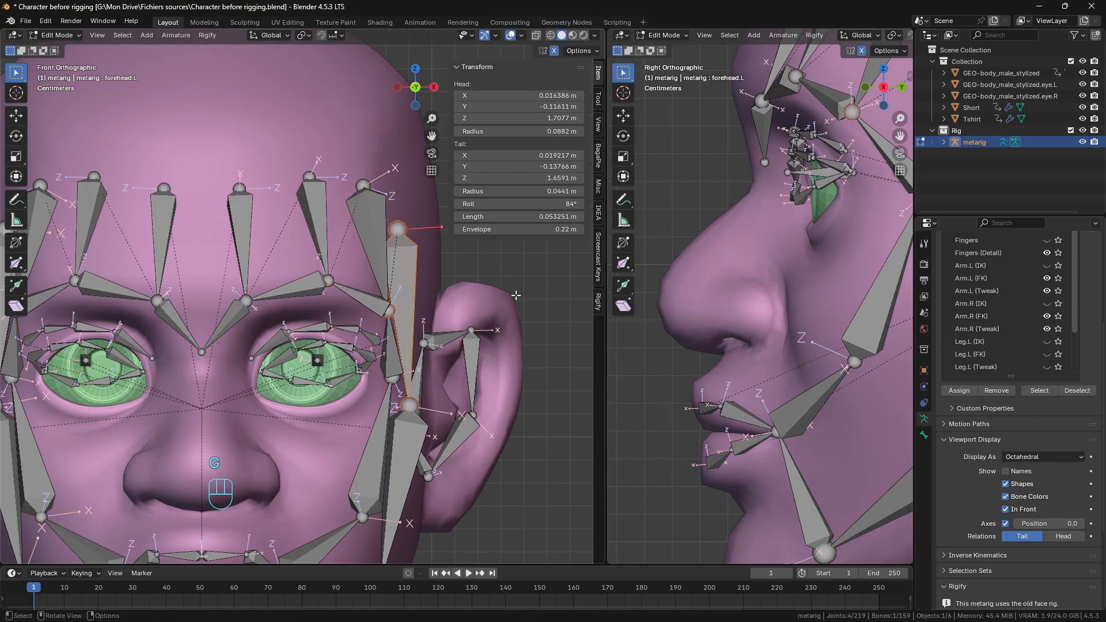
scroll(861, 260, "down", 2)
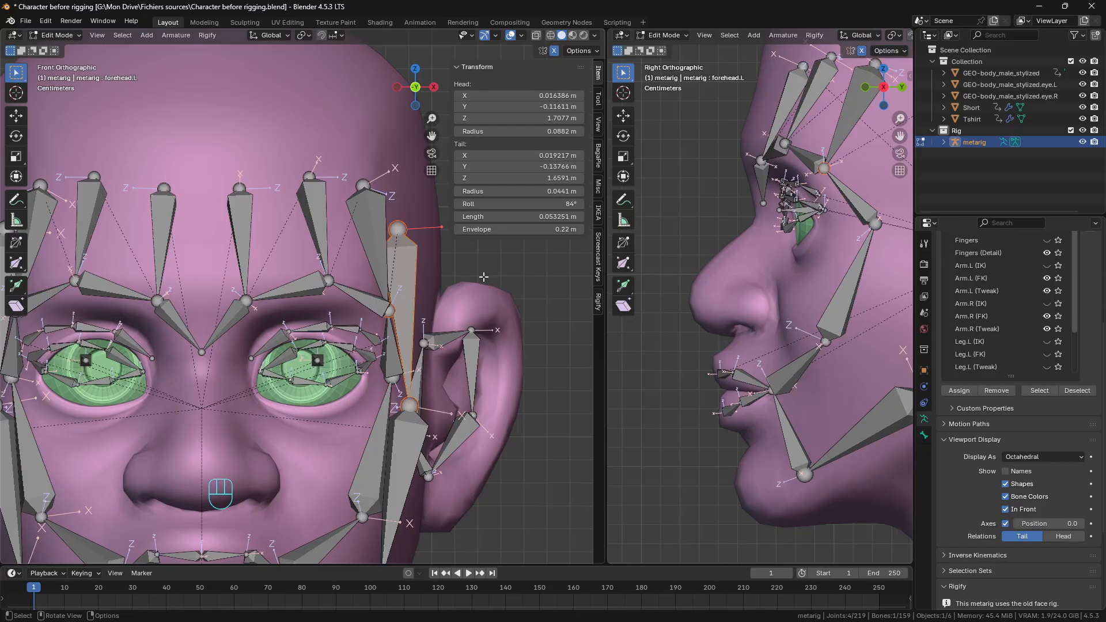
scroll(484, 277, "up", 1)
left_click(407, 313)
left_click_drag(396, 299, 410, 326)
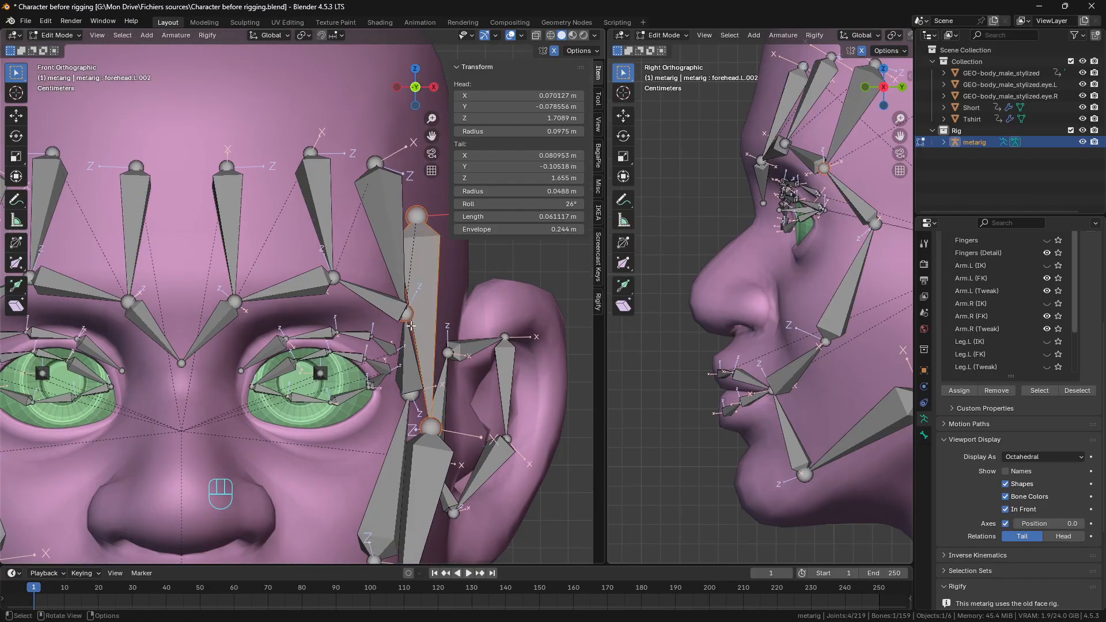
middle_click_drag(409, 326, 390, 323)
left_click_drag(384, 302, 408, 326)
key("KP_1")
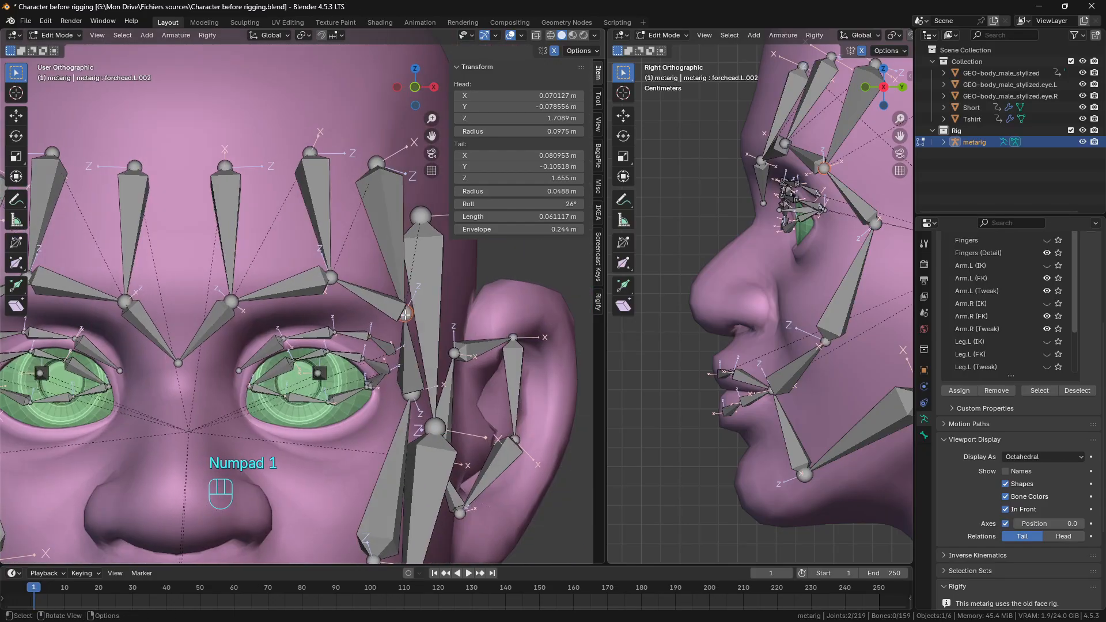
key("g")
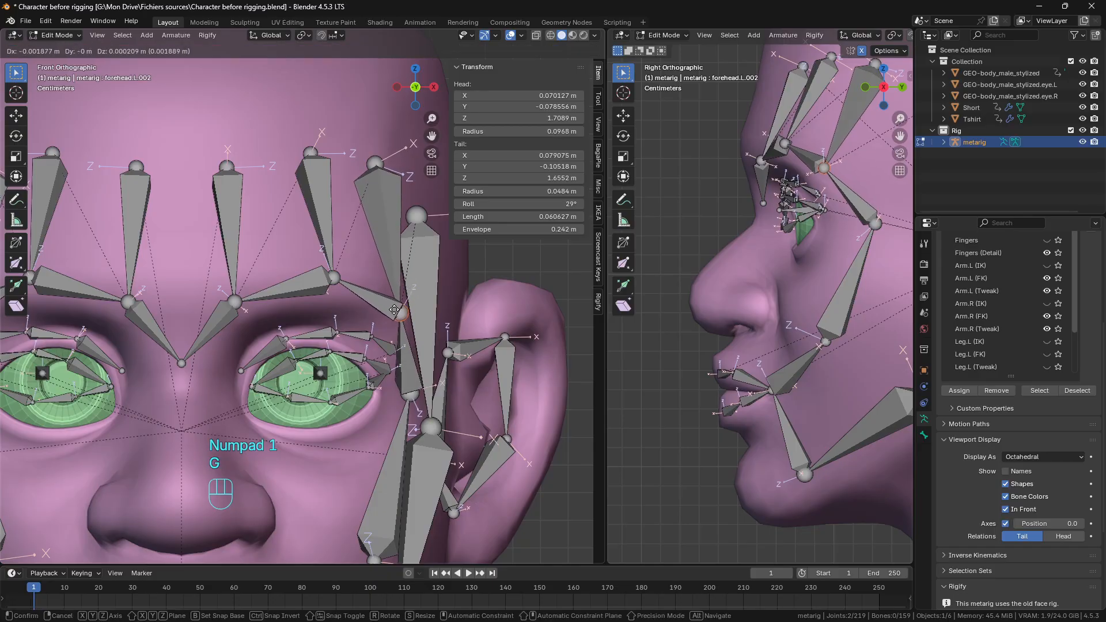
left_click(394, 310)
Step: Select the linked jaw, cheek, brow, temple, lip and forehead bones on both sides and hide them, leaving the eye and ear bones
middle_click_drag(394, 311, 264, 306)
scroll(294, 259, "down", 2)
scroll(370, 368, "down", 1)
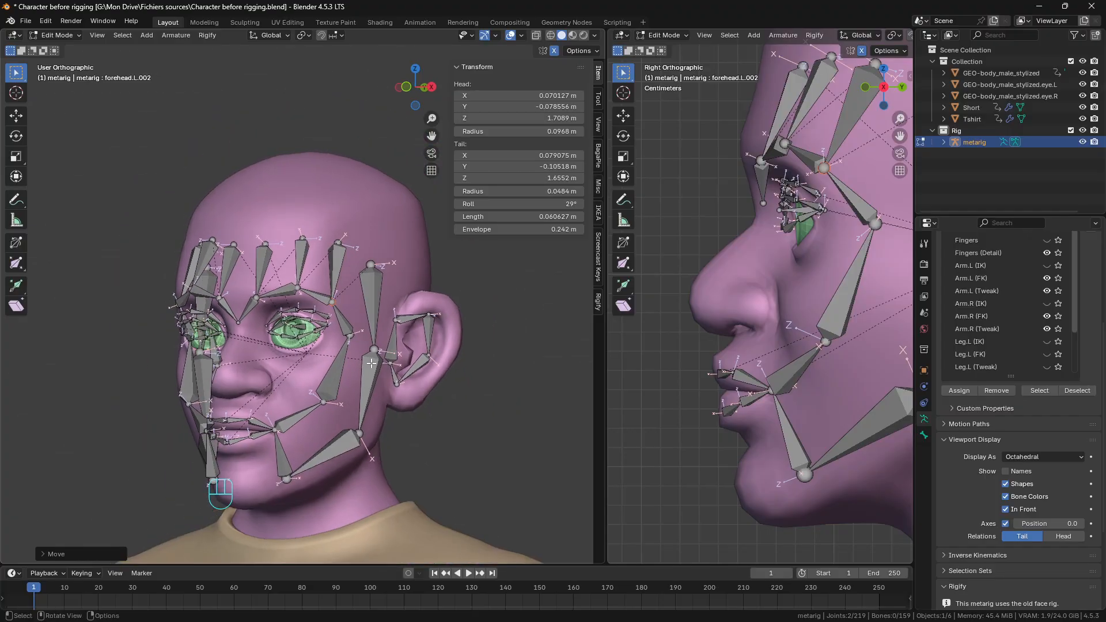
left_click(369, 368)
key("l")
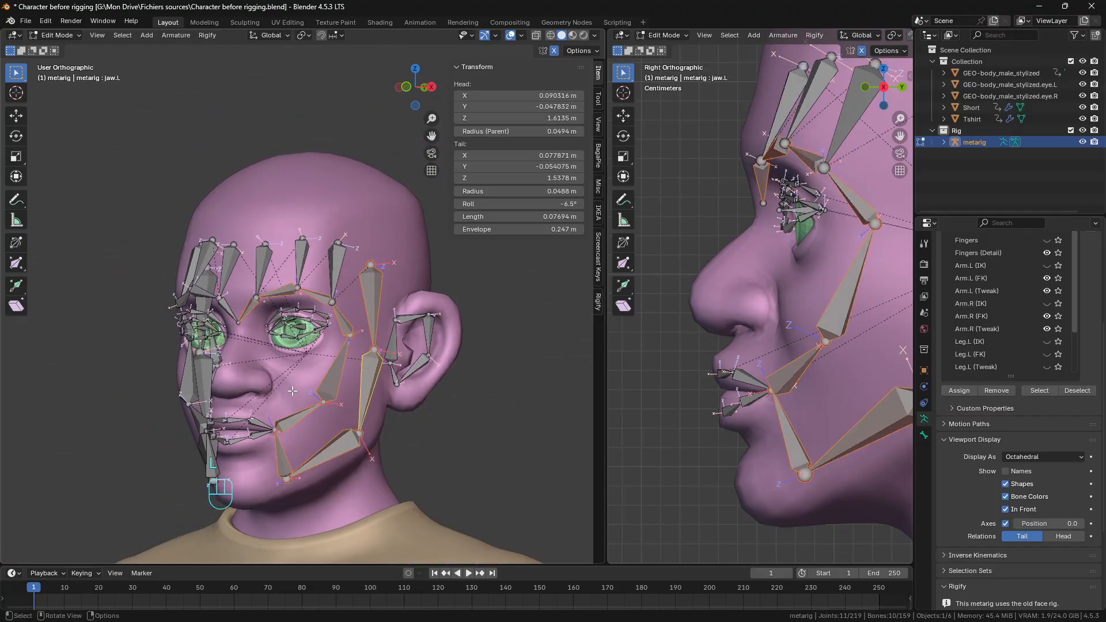
middle_click_drag(292, 391, 149, 293)
key("l")
key("l")
key("l")
key("l")
key("l")
key("l")
key("l")
key("l")
key("l")
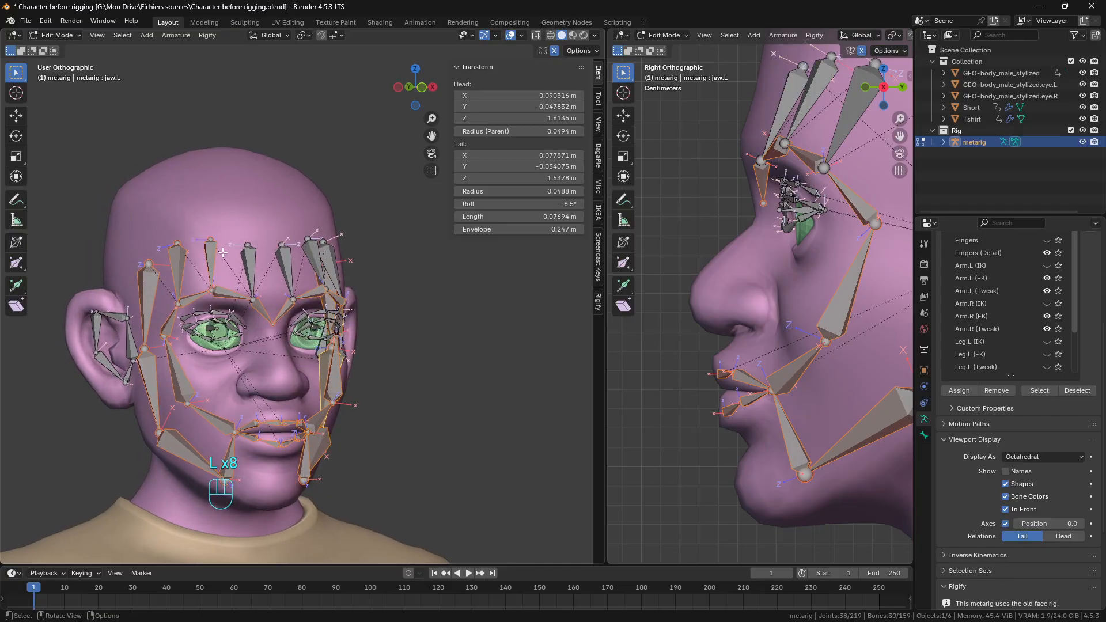
middle_click_drag(314, 254, 325, 258)
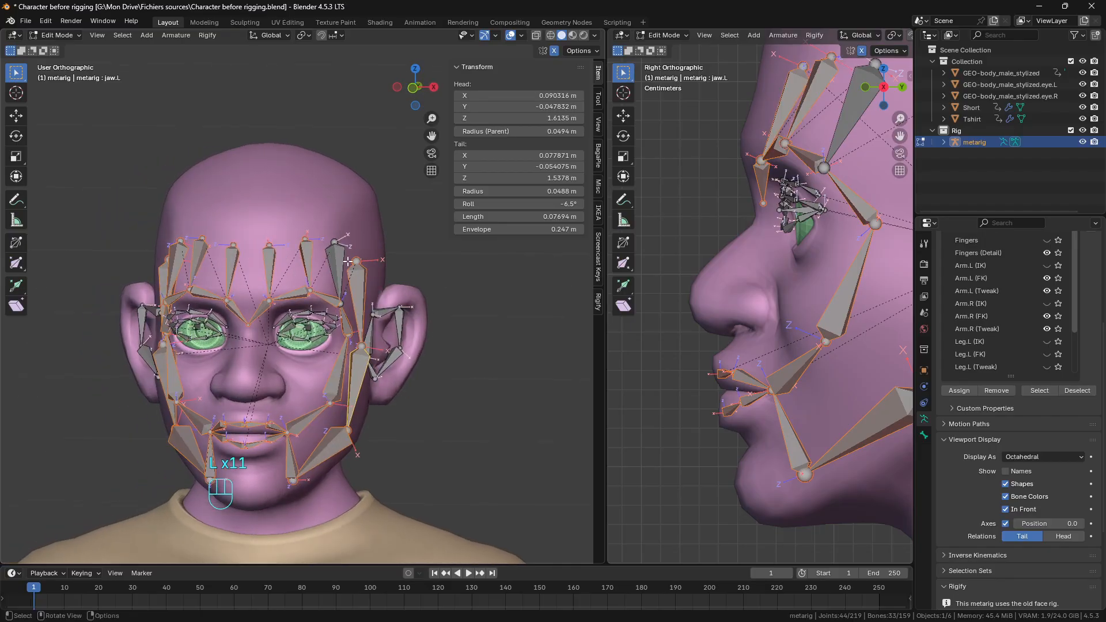
key("l")
key("h")
Step: Select the linked left ear bones, scale them up uniformly in front view and move them about 0.009 m outward over the ear
scroll(303, 273, "down", 3)
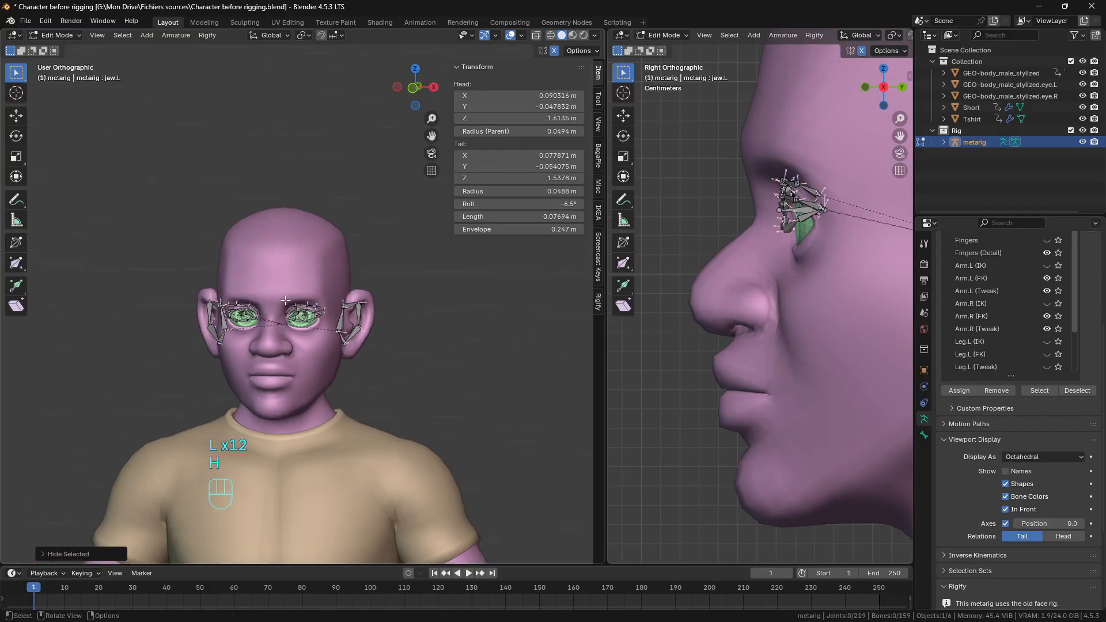
scroll(286, 299, "up", 5)
middle_click_drag(287, 299, 300, 302)
left_click(419, 318)
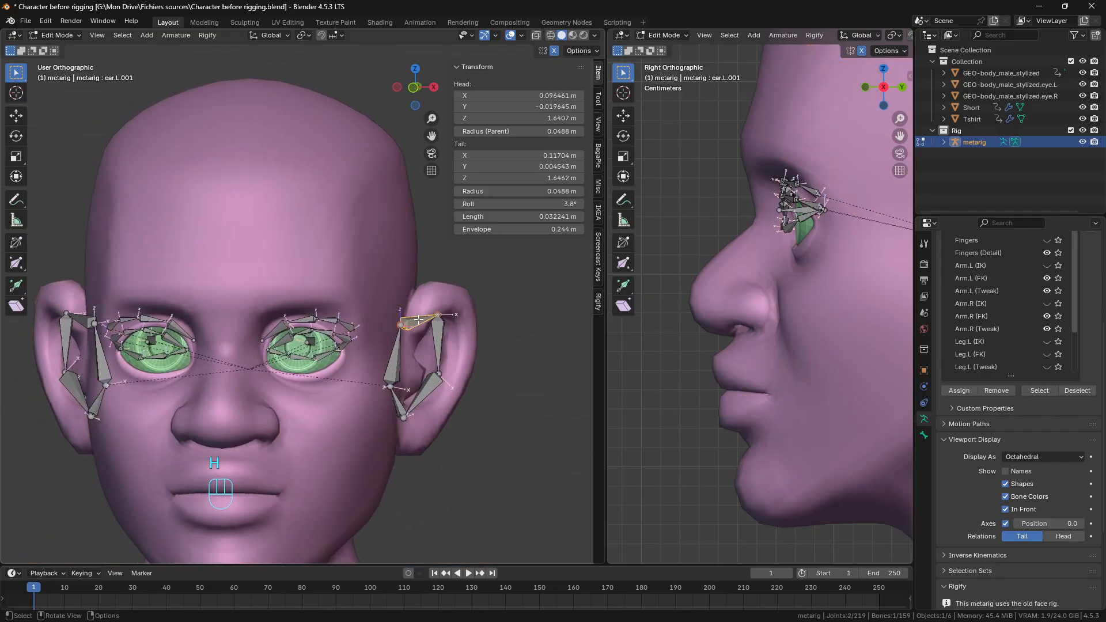
key("l")
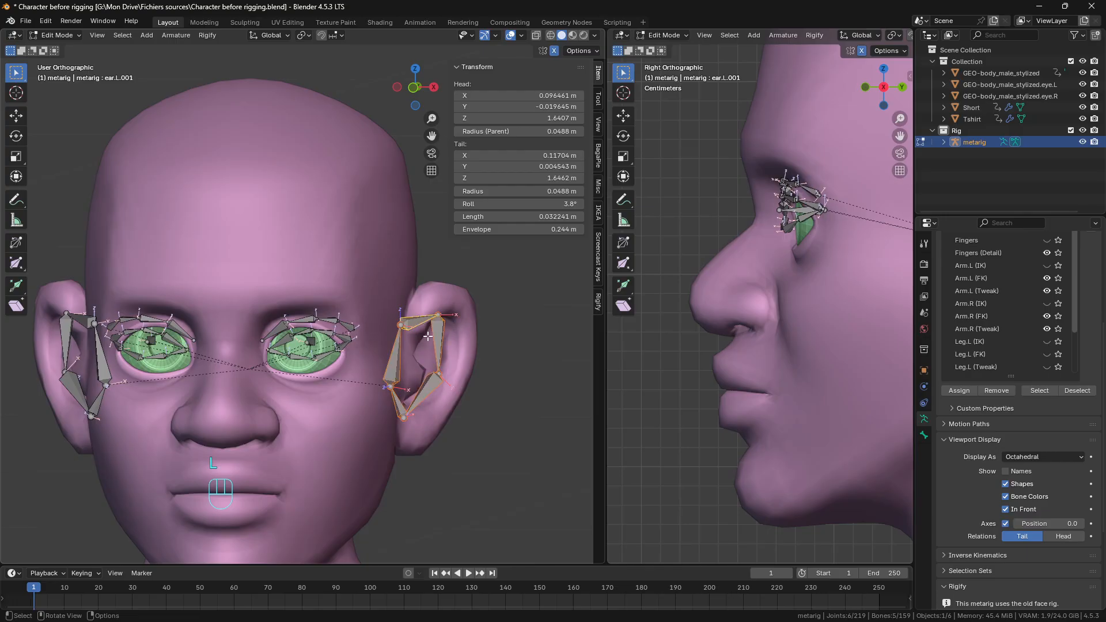
key("KP_1")
key("s")
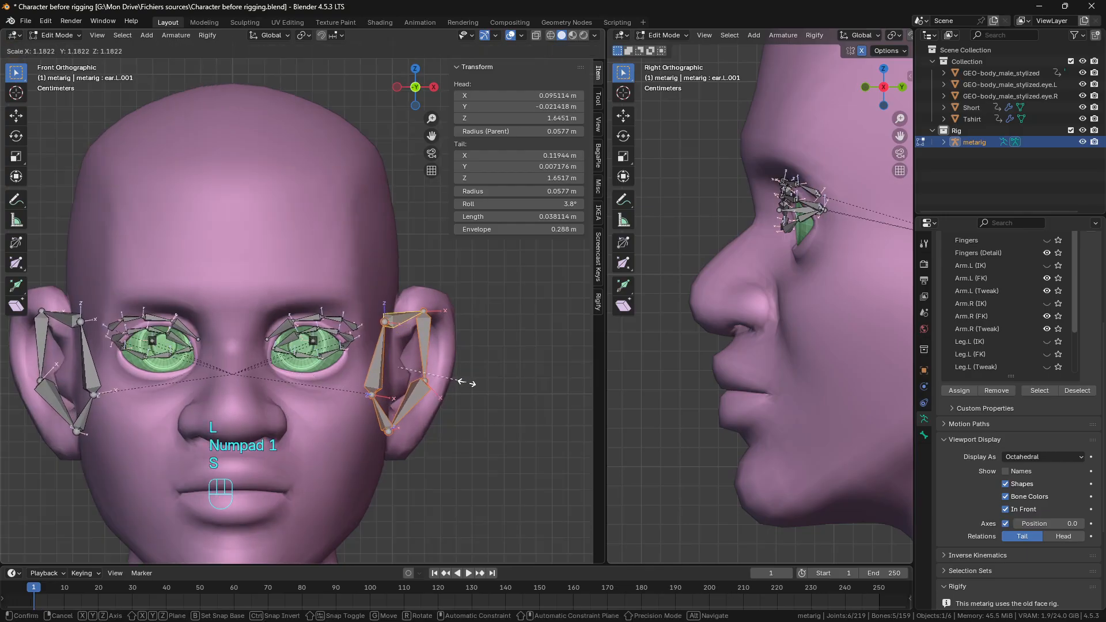
left_click(460, 380)
key("g")
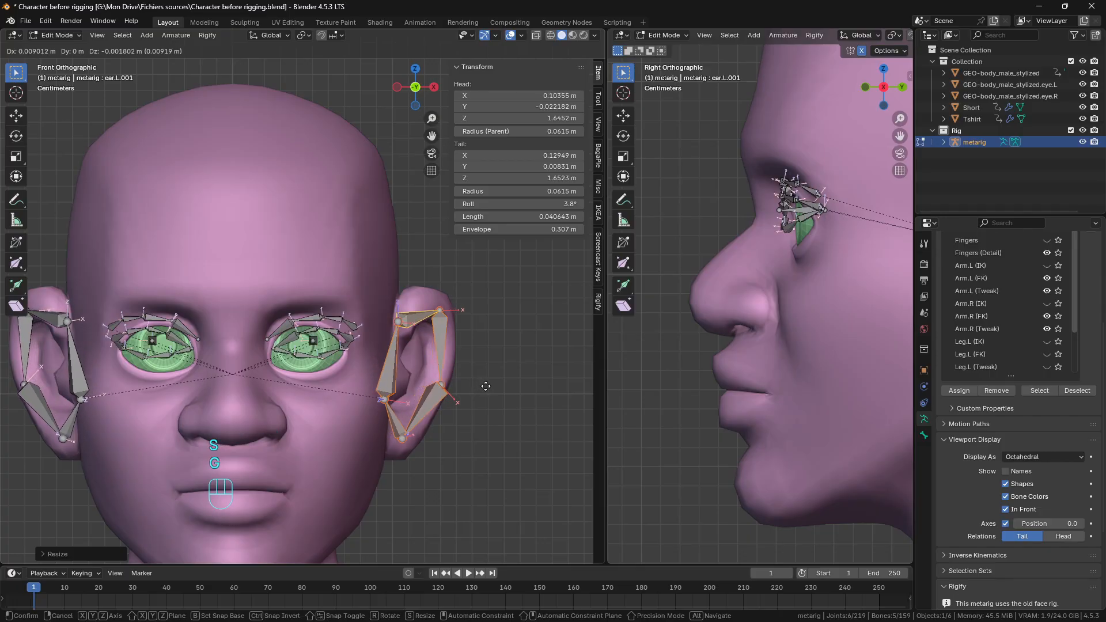
left_click(486, 386)
Step: Move the lower rear and upper rear ear joints backward in side view to follow the ear's outer rim
middle_click_drag(486, 386, 477, 326)
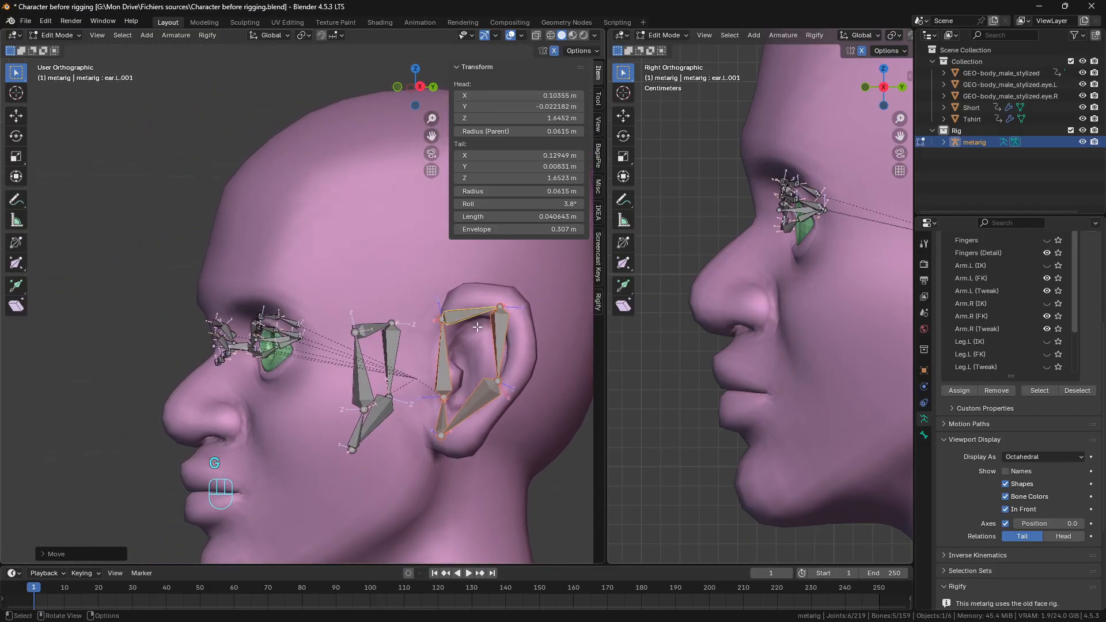
key("alt+a")
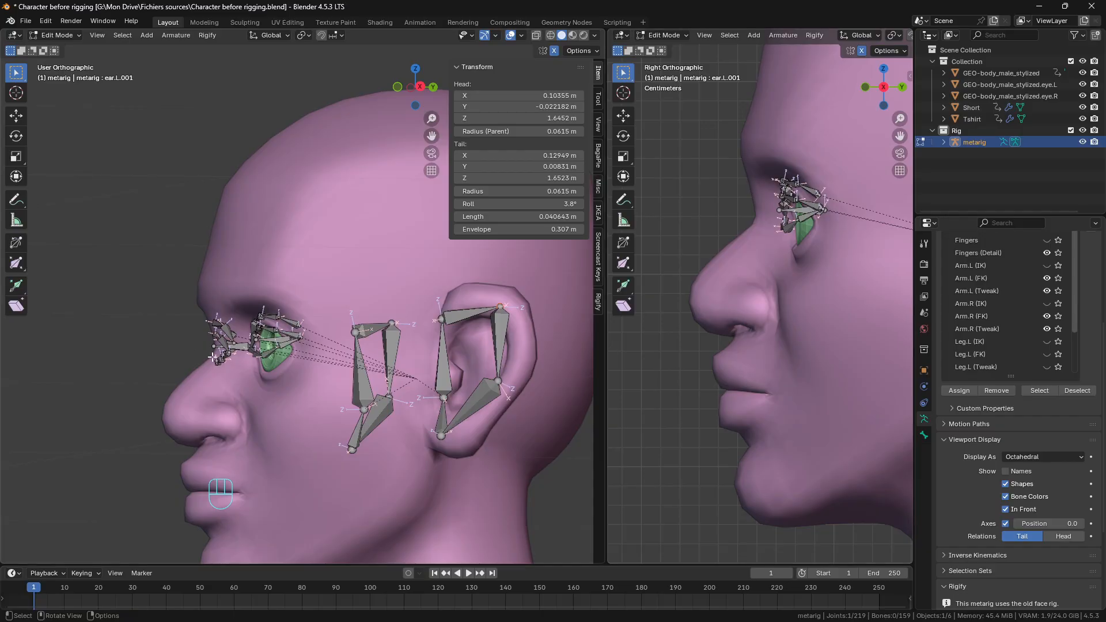
key("KP_1")
scroll(646, 406, "down", 3)
middle_click_drag(745, 395, 552, 452, "shift")
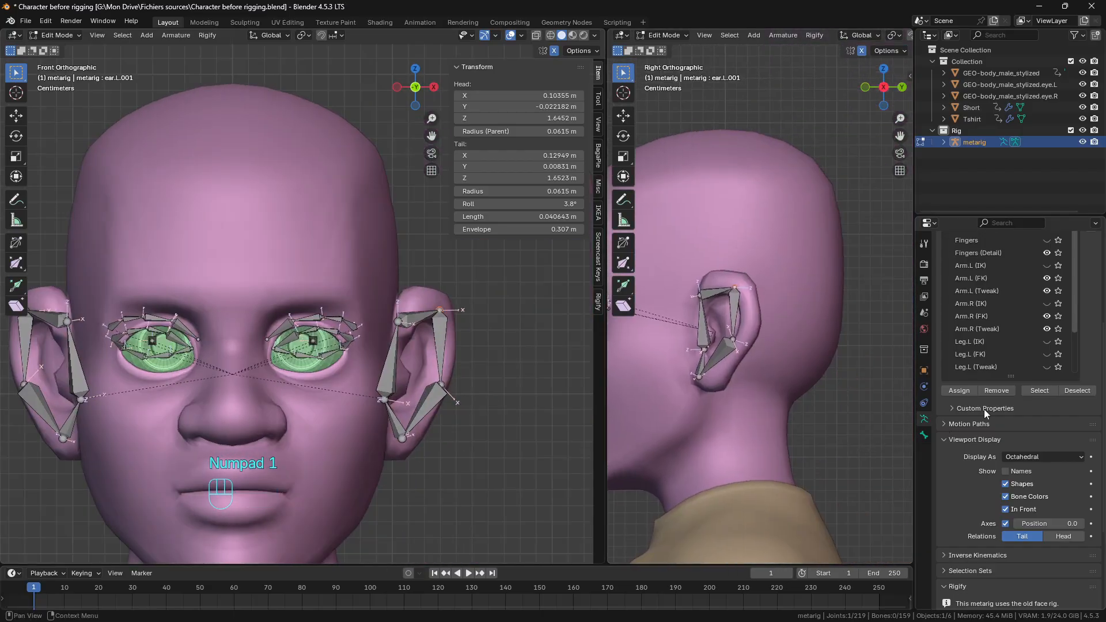
scroll(985, 415, "up", 2)
scroll(772, 325, "up", 3)
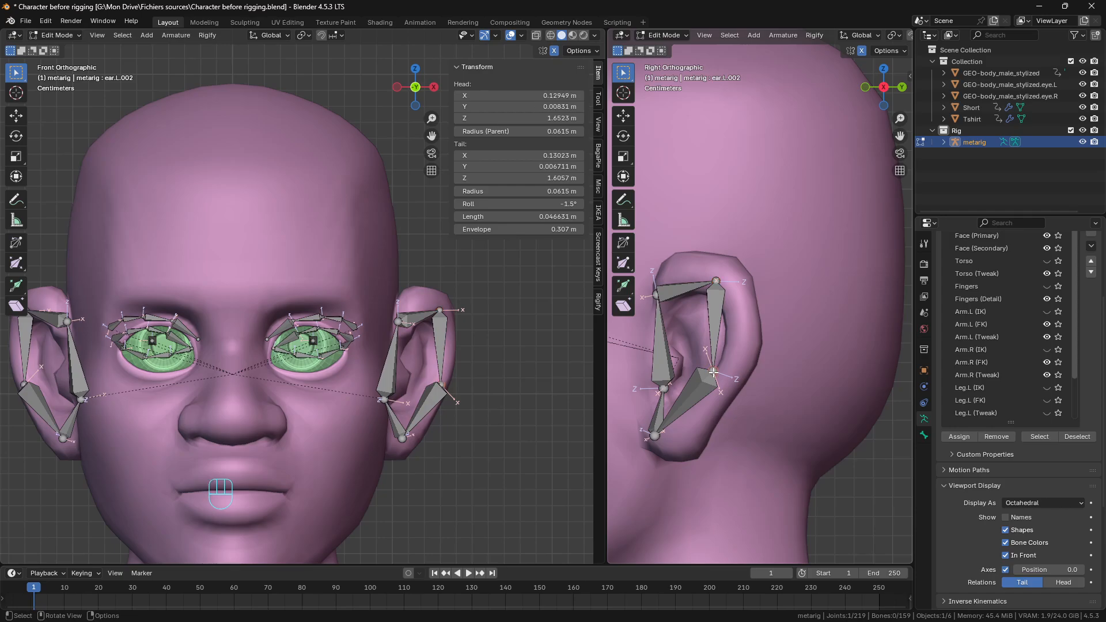
key("g")
left_click(732, 373)
left_click(719, 280)
key("g")
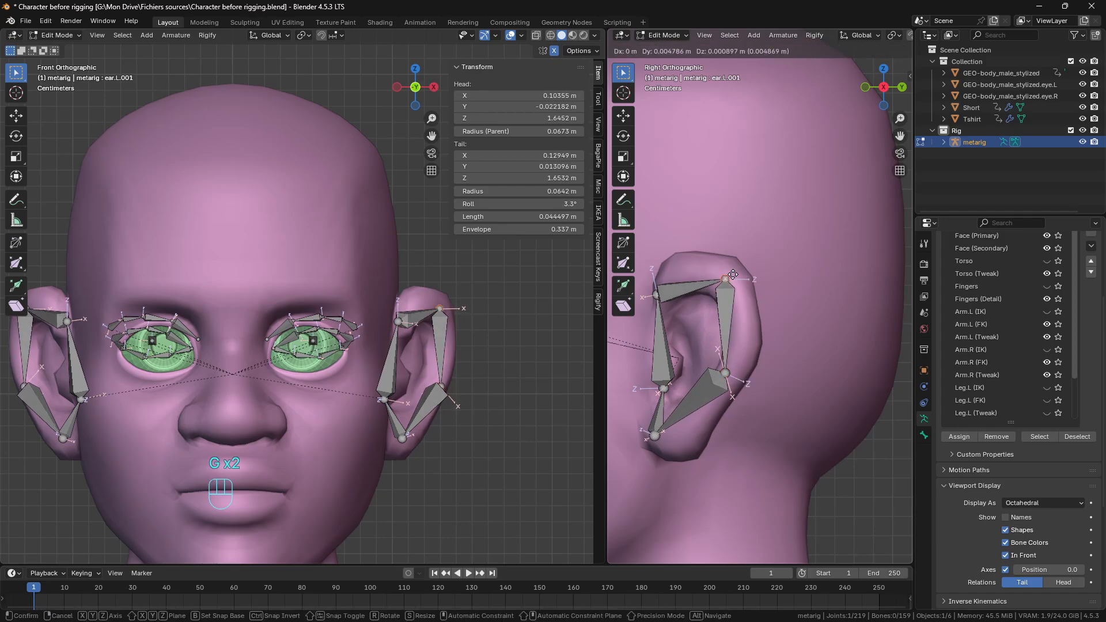
left_click(734, 272)
Step: Raise the upper front ear joint in side view and shift the lower rear ear bone backward and slightly down toward the lobe
left_click(656, 295)
key("g")
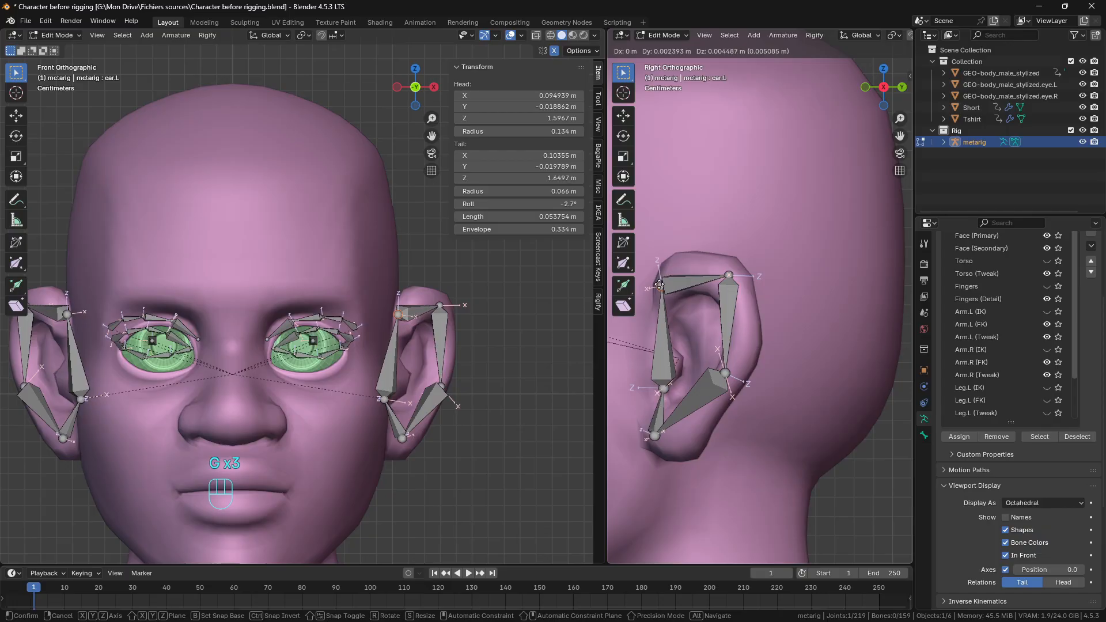
left_click(660, 286)
left_click(712, 392)
key("g")
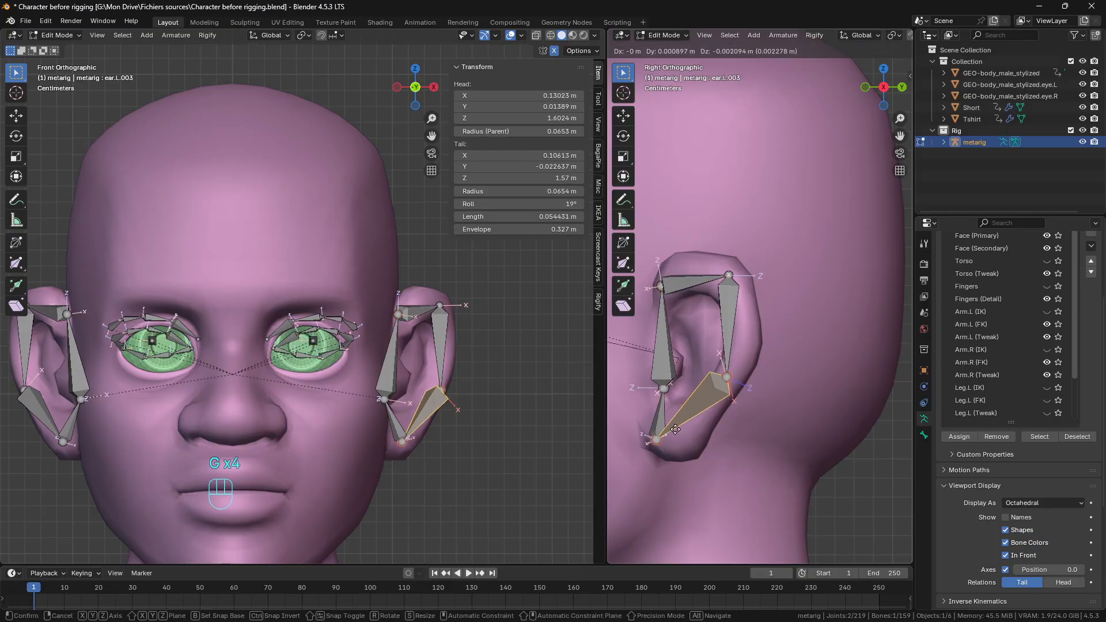
left_click(718, 396)
scroll(410, 370, "down", 3)
scroll(371, 372, "up", 3)
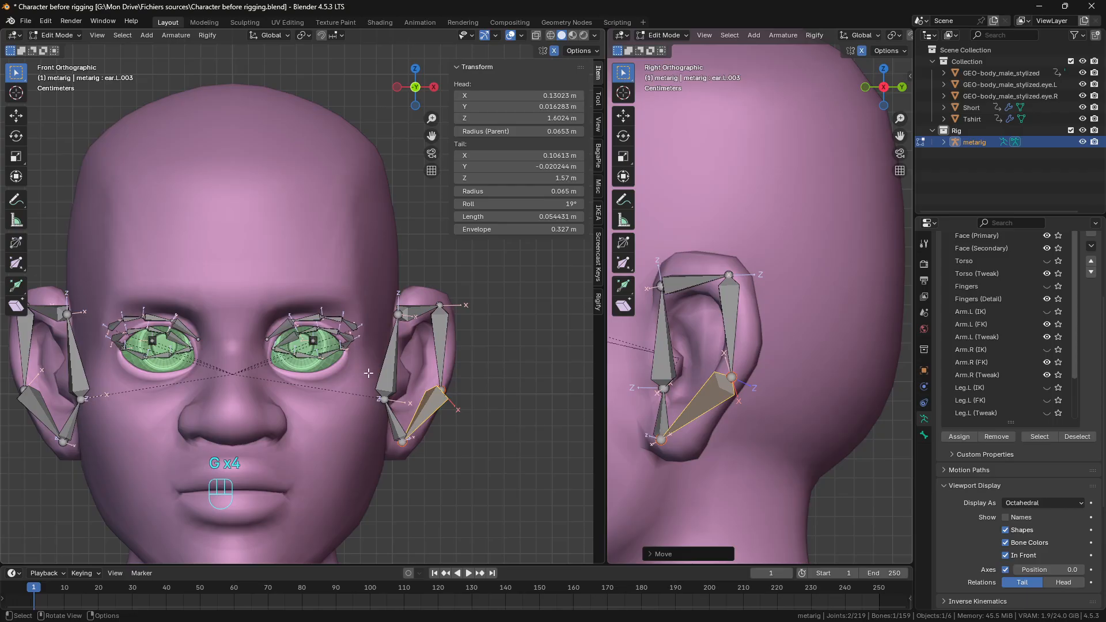
Step: Move the lower front ear joint outward and slightly up in front view to about X 0.099 m, Z 1.599 m
left_click(384, 398)
key("g")
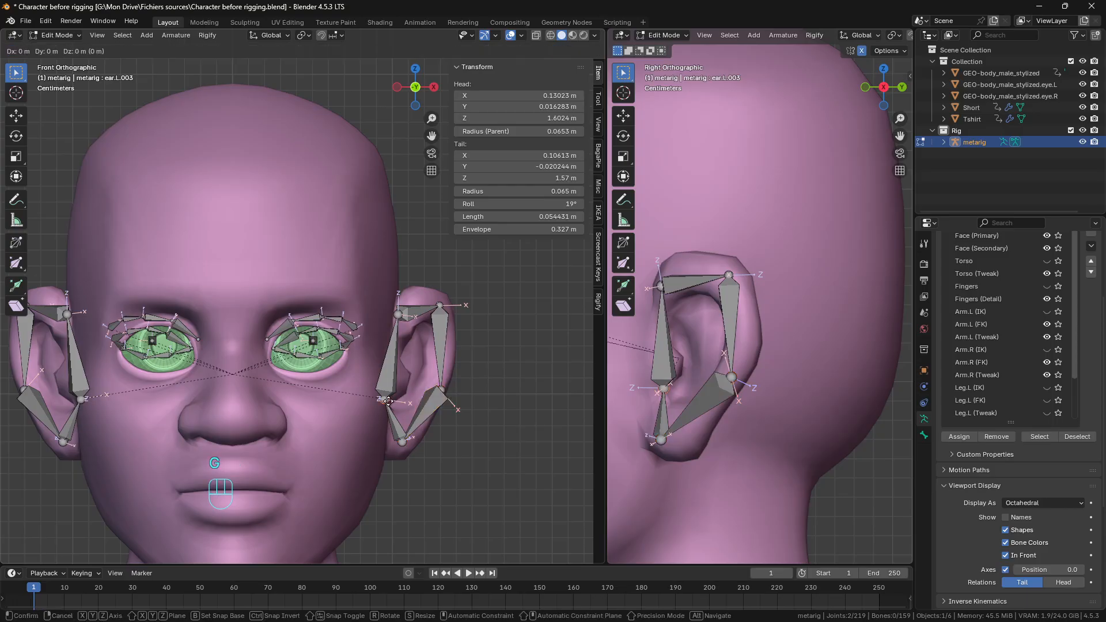
left_click(393, 396)
Step: Select the linked ear bones and hide them in the front view
scroll(394, 397, "up", 4)
scroll(400, 401, "down", 2)
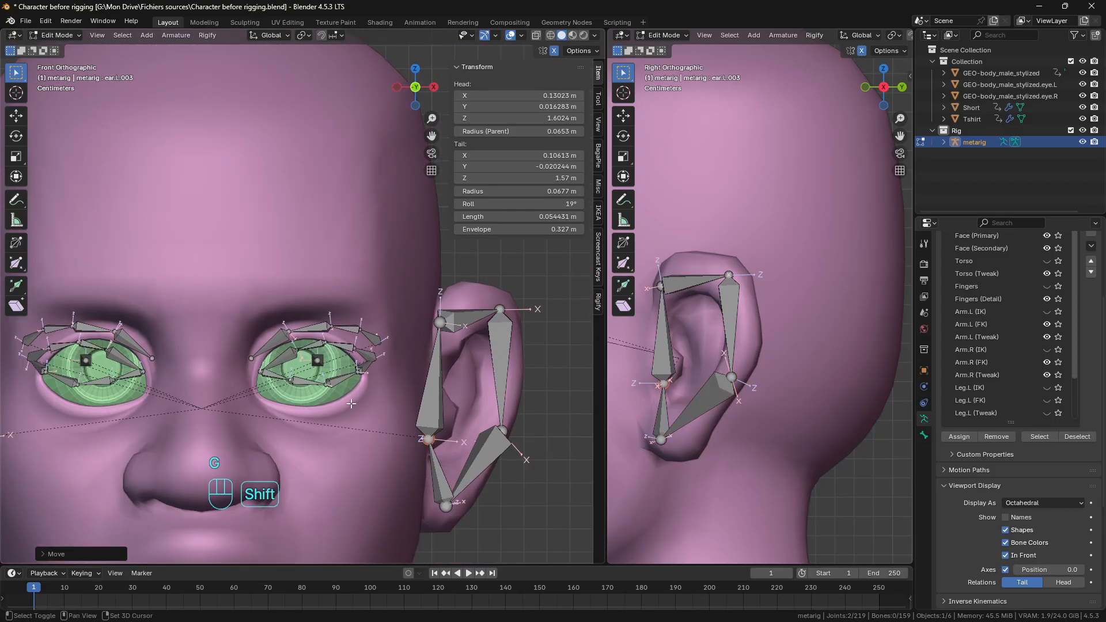
middle_click_drag(405, 406, 406, 387, "shift")
scroll(406, 387, "up", 2)
scroll(497, 378, "down", 2)
left_click(441, 365)
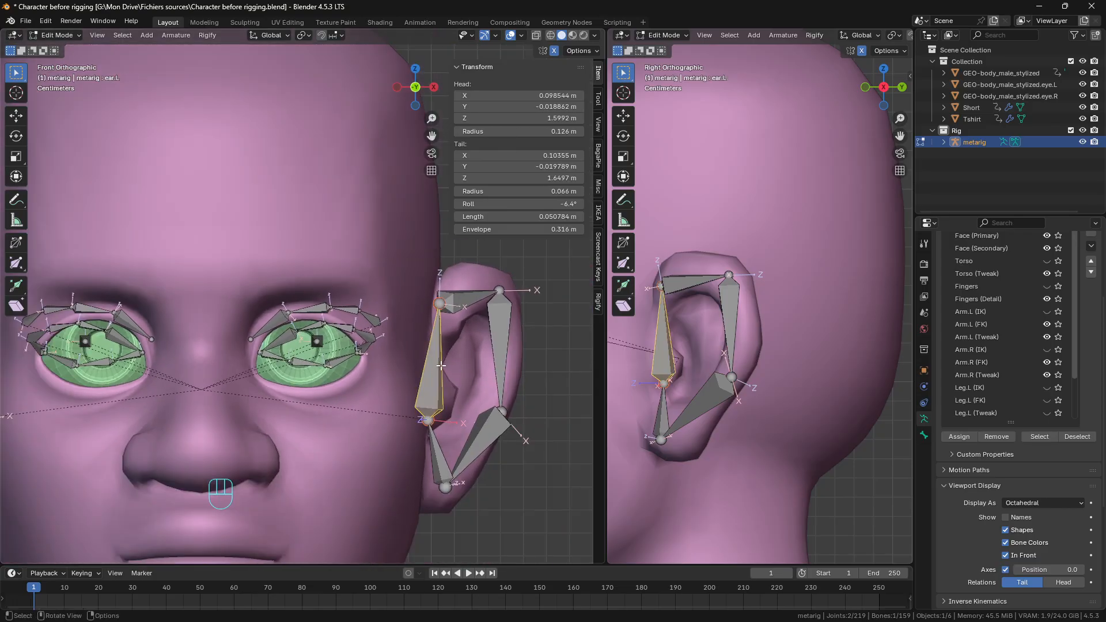
key("l")
key("h")
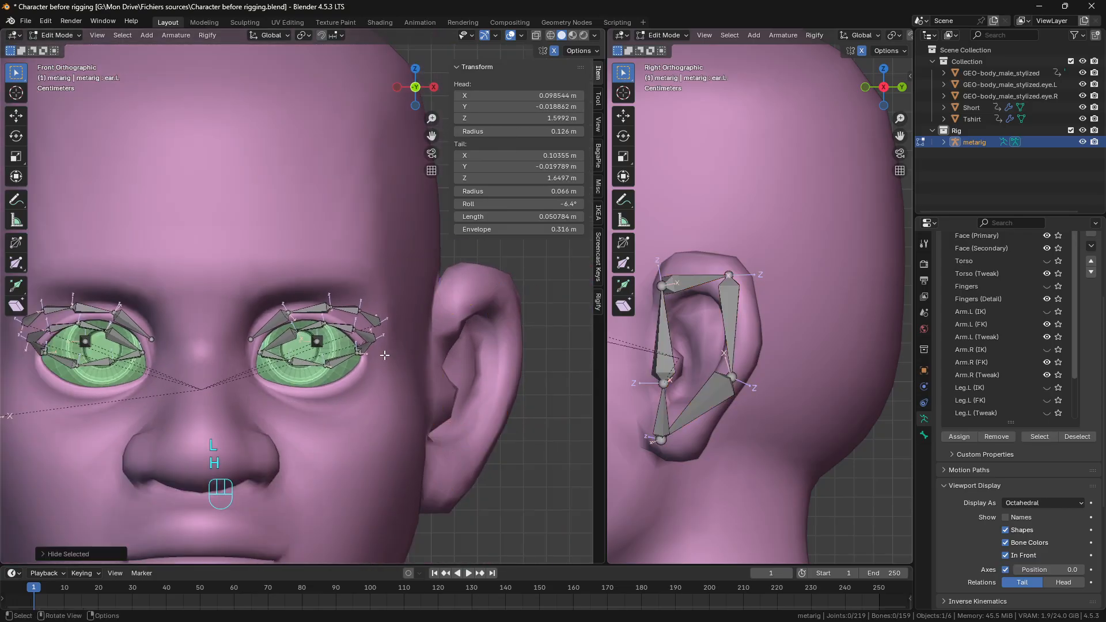
Step: Move the innermost lower-brow joint slightly inward and the second lower-brow joint inward and up, above the left eye's upper lid crease
scroll(328, 357, "up", 3)
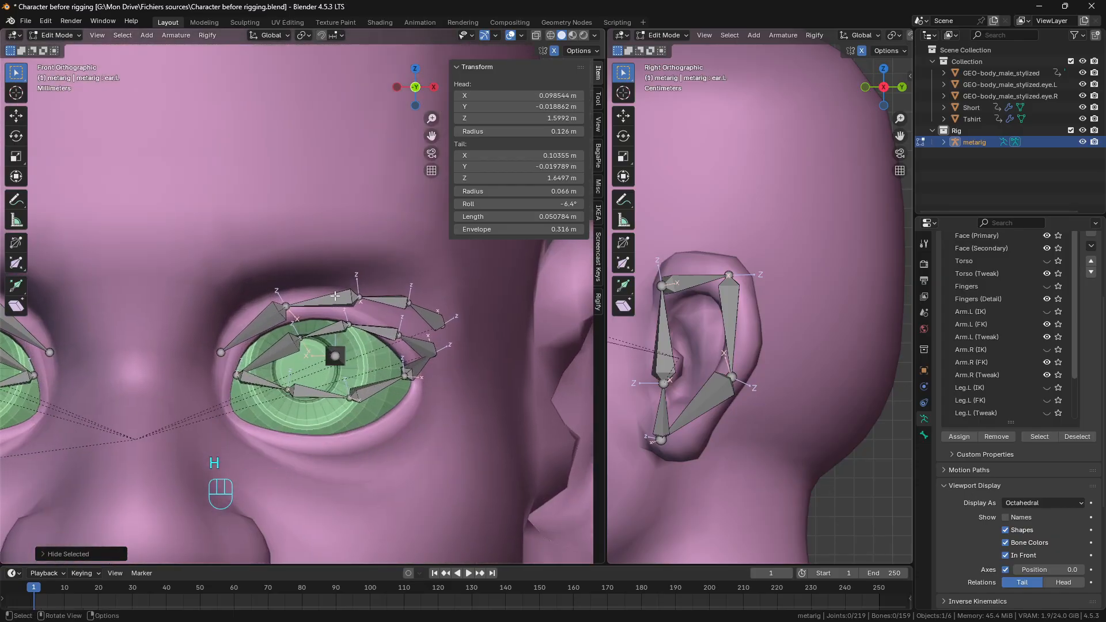
left_click(335, 296)
scroll(299, 305, "down", 3)
scroll(251, 317, "up", 3)
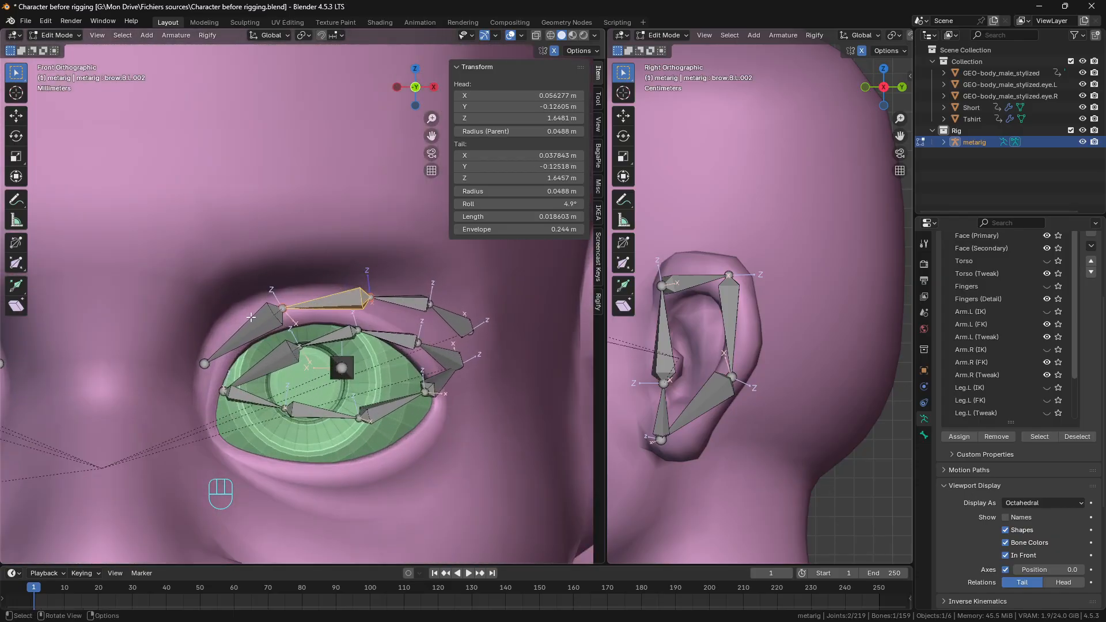
left_click(207, 363)
key("g")
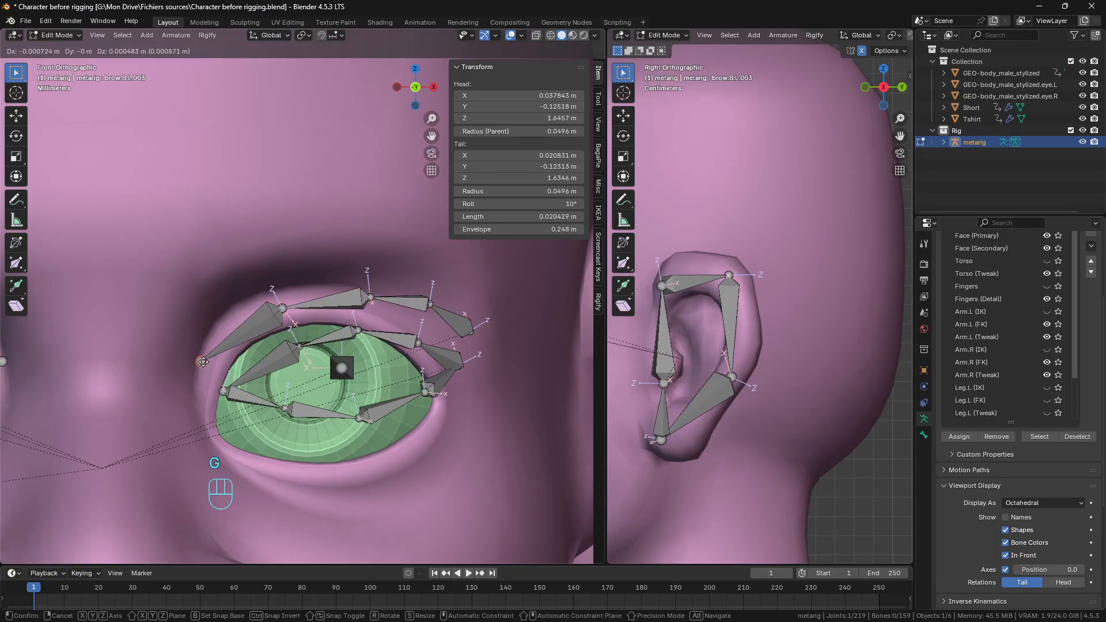
left_click(198, 361)
left_click(284, 308)
key("g")
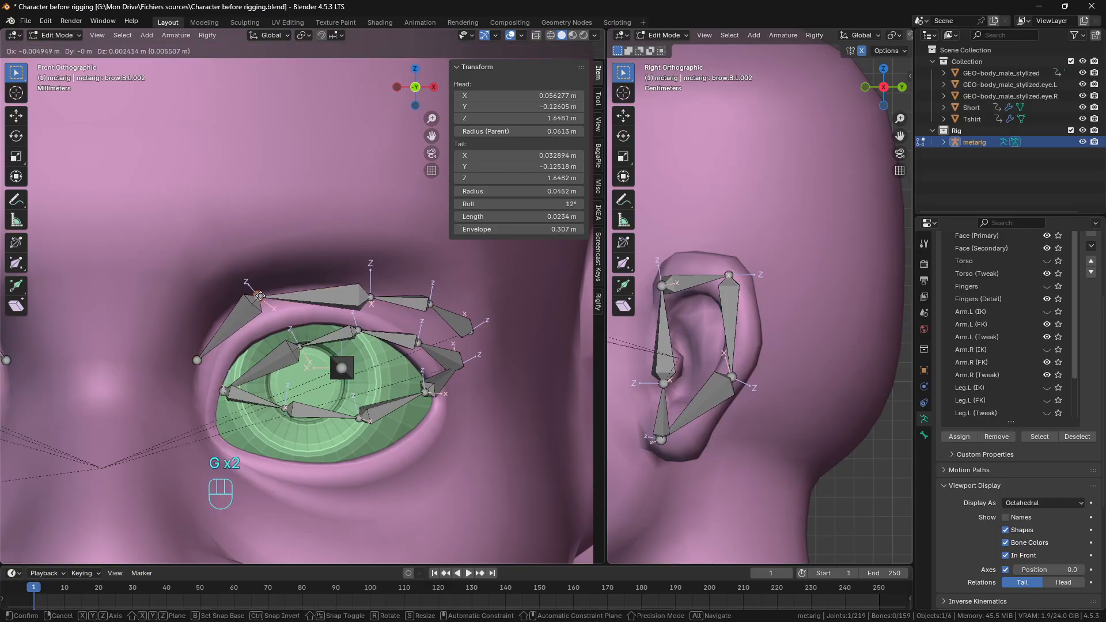
left_click(266, 293)
Step: Raise the middle lower-brow joint to about X 0.054 m, Z 1.653 m and the second joint to about X 0.033 m, Z 1.651 m
left_click(373, 299)
key("g")
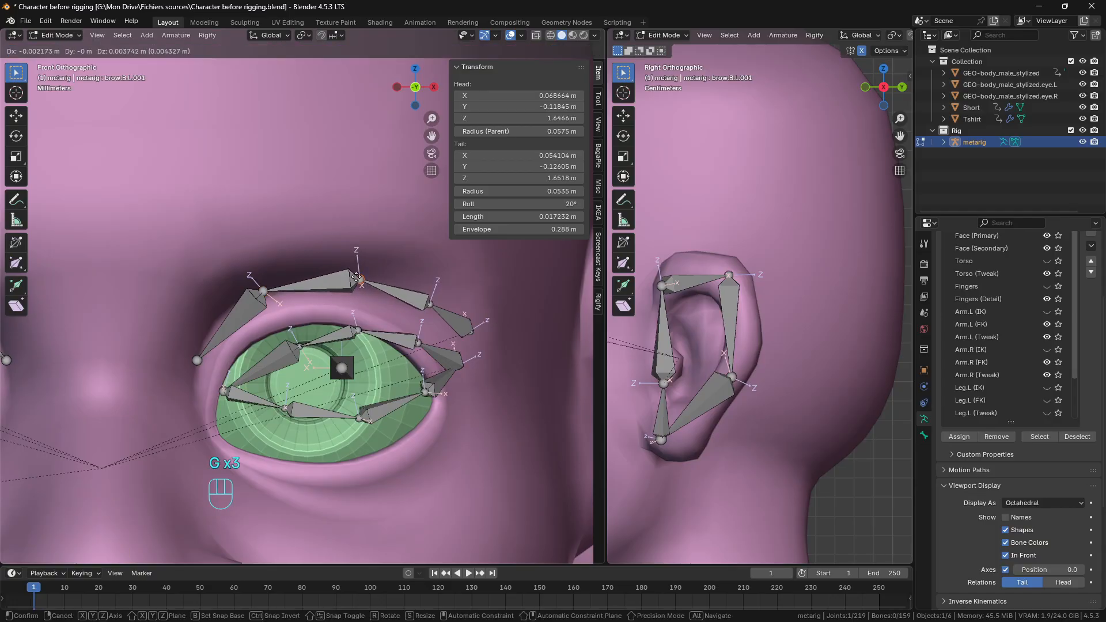
left_click(356, 270)
left_click(265, 291)
key("g")
left_click(260, 283)
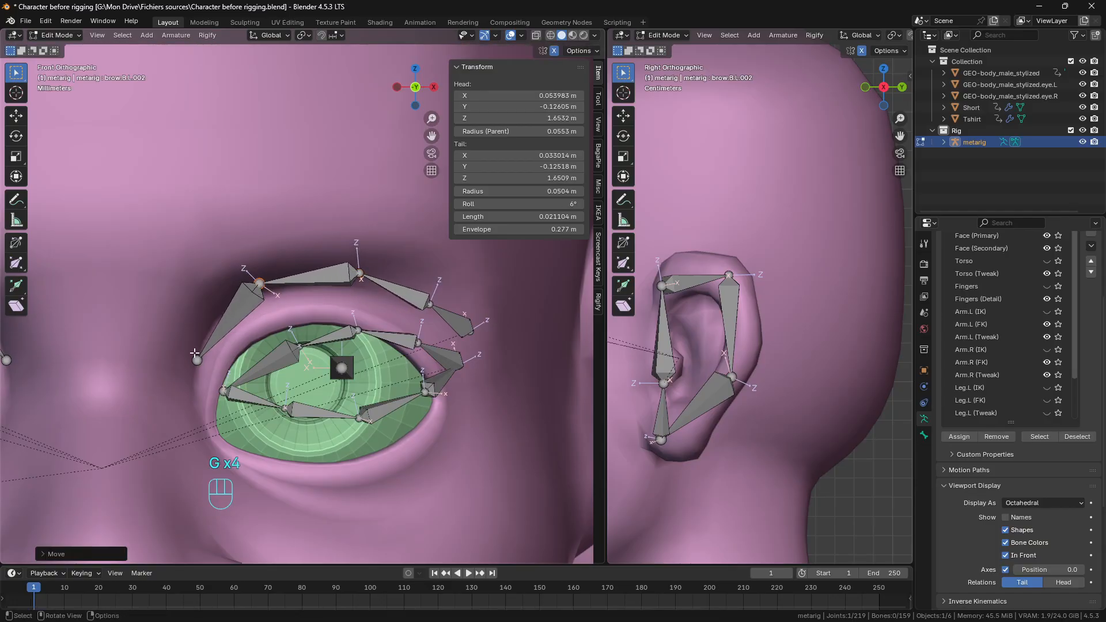
Step: Nudge the innermost lower-brow joint up and inward and raise the middle lower-brow joint slightly
left_click(196, 359)
key("g")
left_click(192, 353)
left_click(363, 277)
key("g")
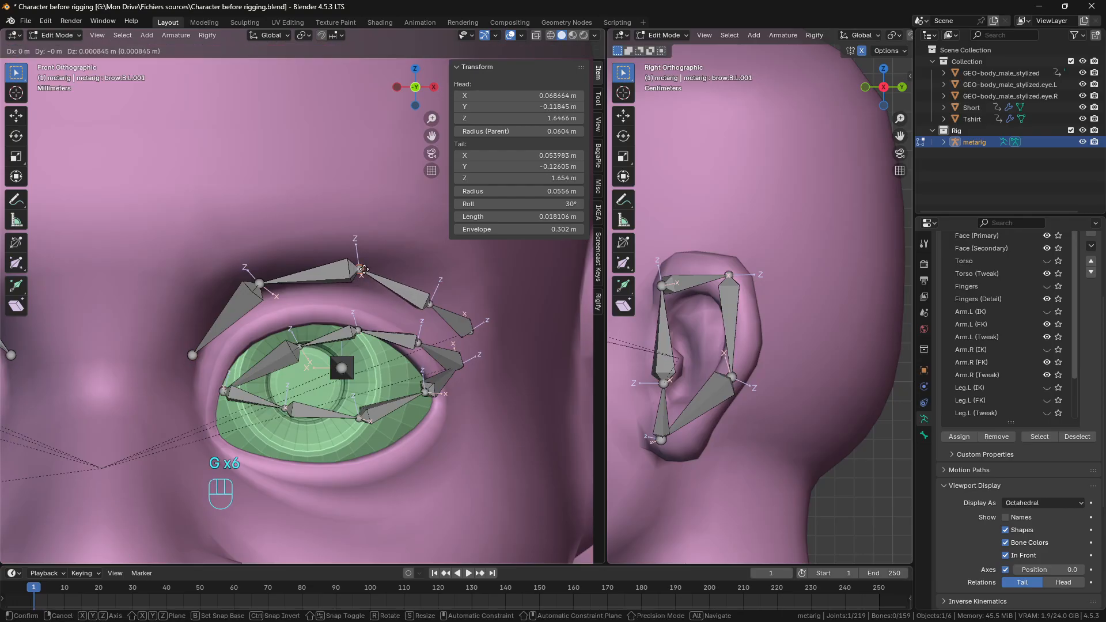
left_click(362, 269)
Step: Move the fourth lower-brow joint to about X 0.070 m, Z 1.650 m and the outermost one to about X 0.078 m, Z 1.641 m
left_click(432, 304)
key("g")
left_click(437, 290)
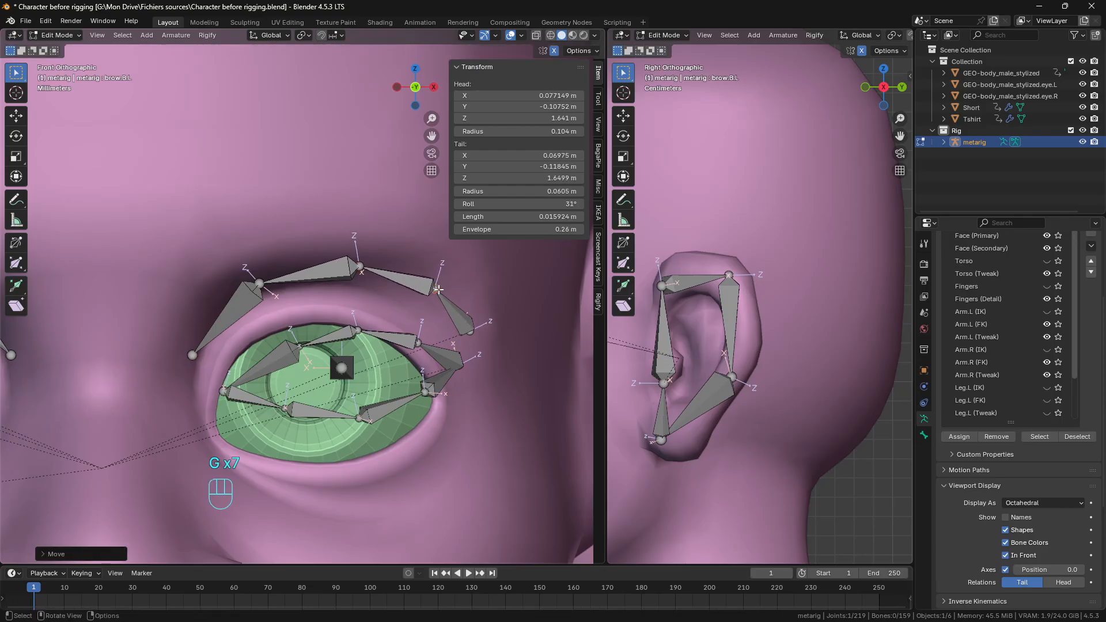
left_click(476, 334)
key("g")
left_click(477, 332)
Step: Select the linked lower-brow bones above the left eye and hide them
left_click(464, 314)
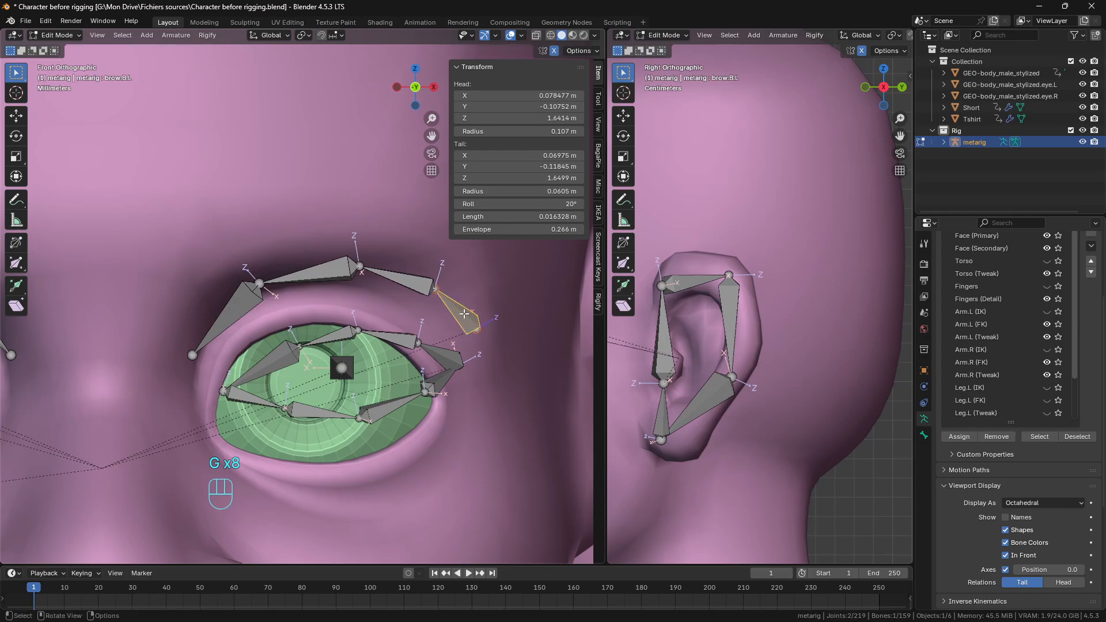
key("l")
key("h")
Step: Select the linked eyelid bones around the left eye and scale them up slightly toward the eye opening's width
scroll(362, 297, "up", 2)
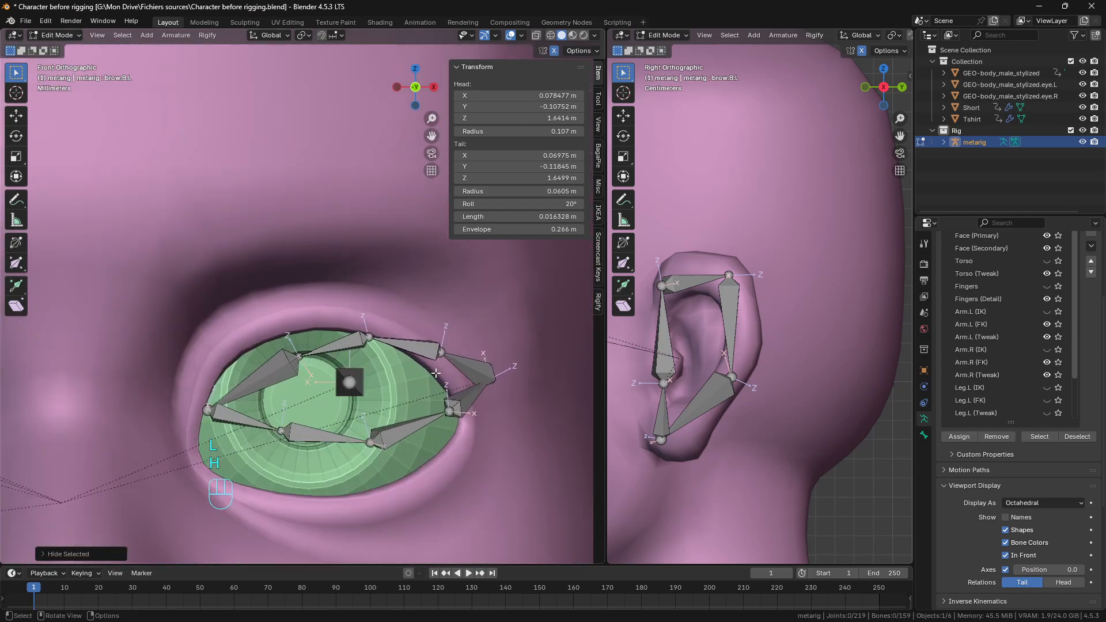
left_click(288, 286)
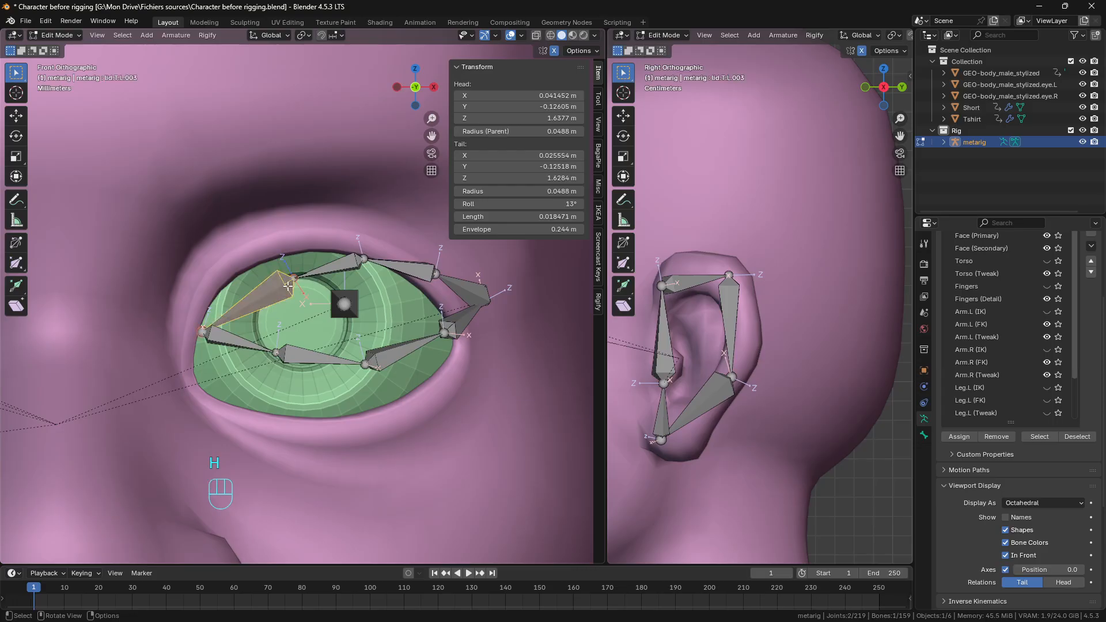
key("l")
scroll(426, 348, "down", 2)
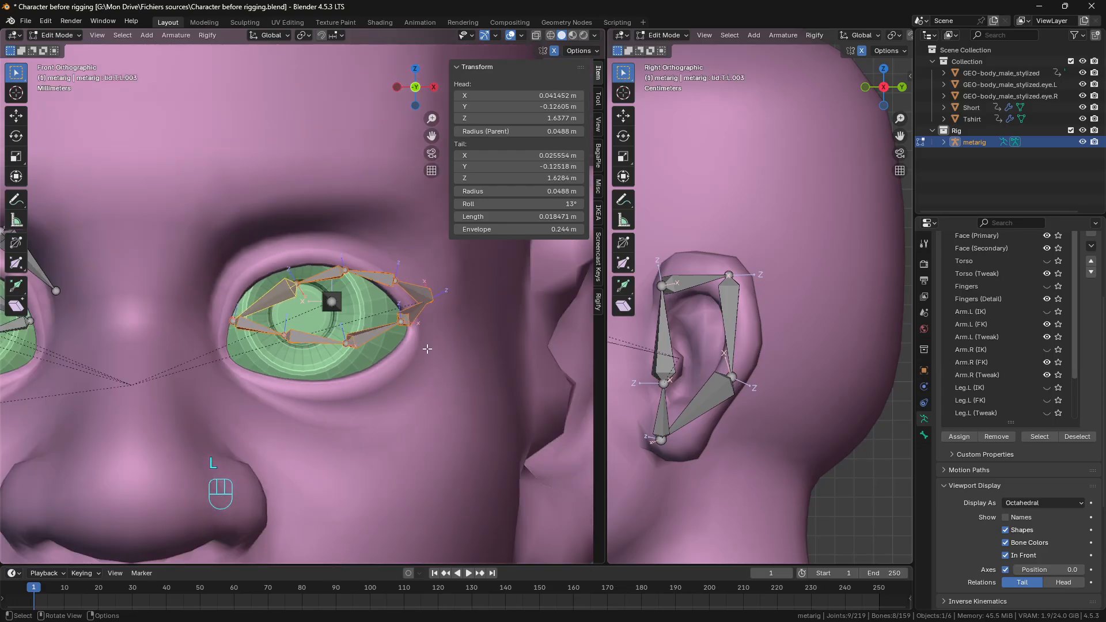
key("s")
left_click(429, 377)
Step: Stretch the left eyelid bones along Z and move them down about 0.006 m and slightly inward over the eye opening
key("s")
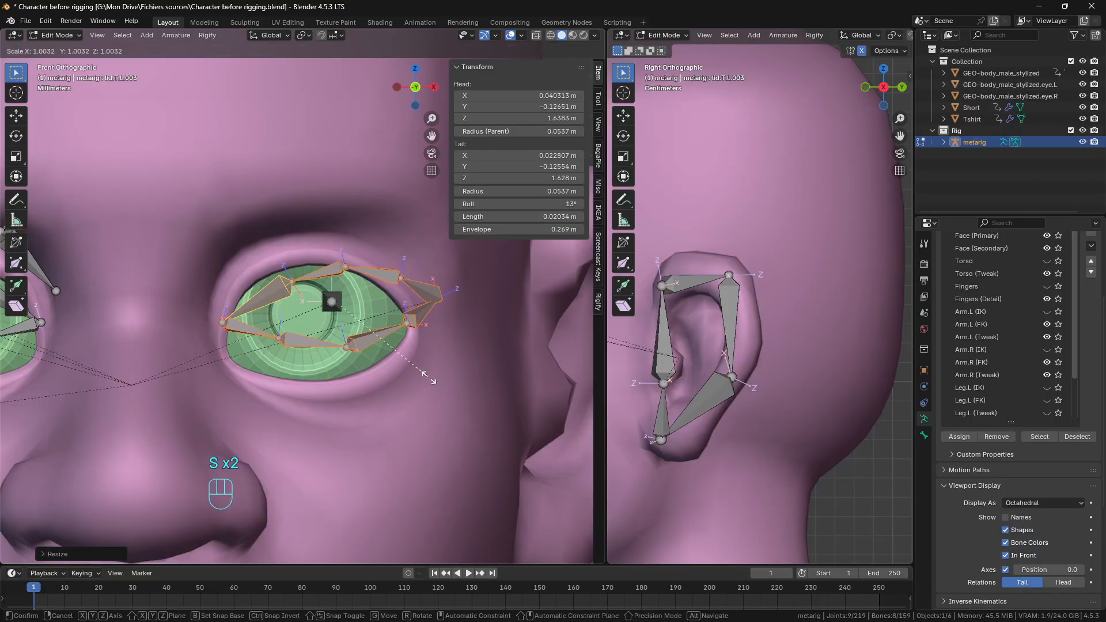
key("z")
left_click(447, 429)
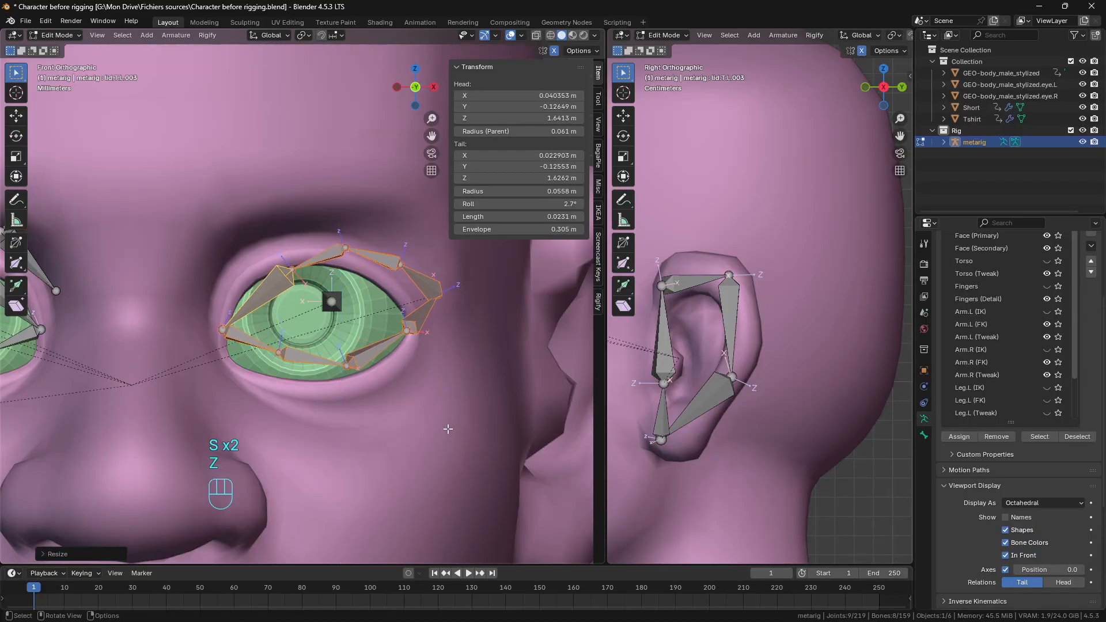
key("g")
left_click(426, 440)
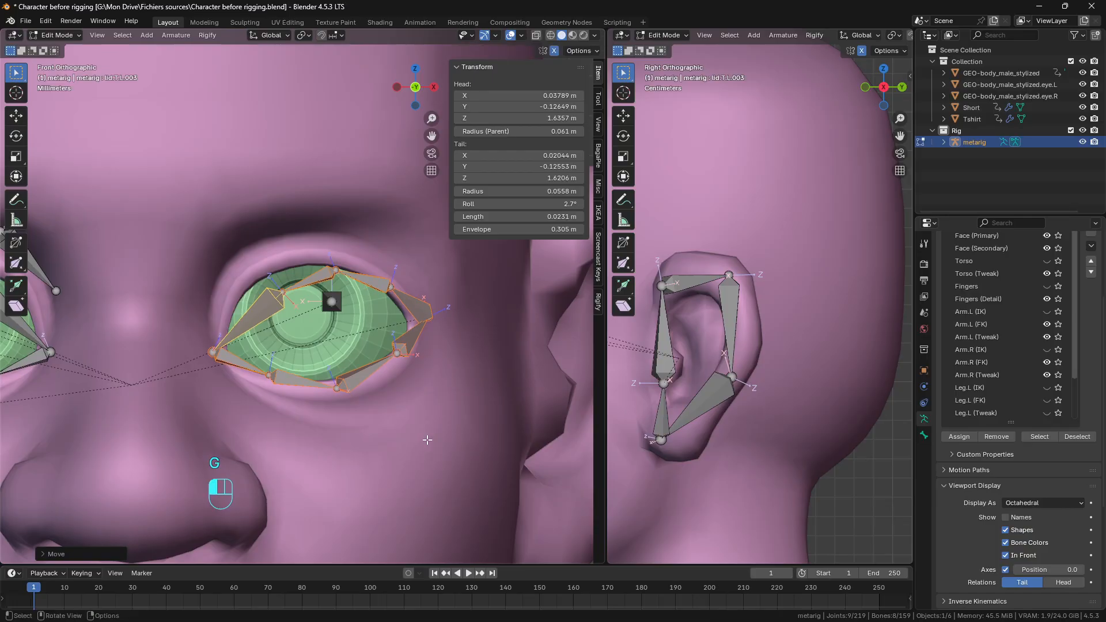
Step: Move the upper lid's inner joint up and inward to about X 0.032 m, Z 1.641 m on the lid edge
left_click(283, 291)
key("g")
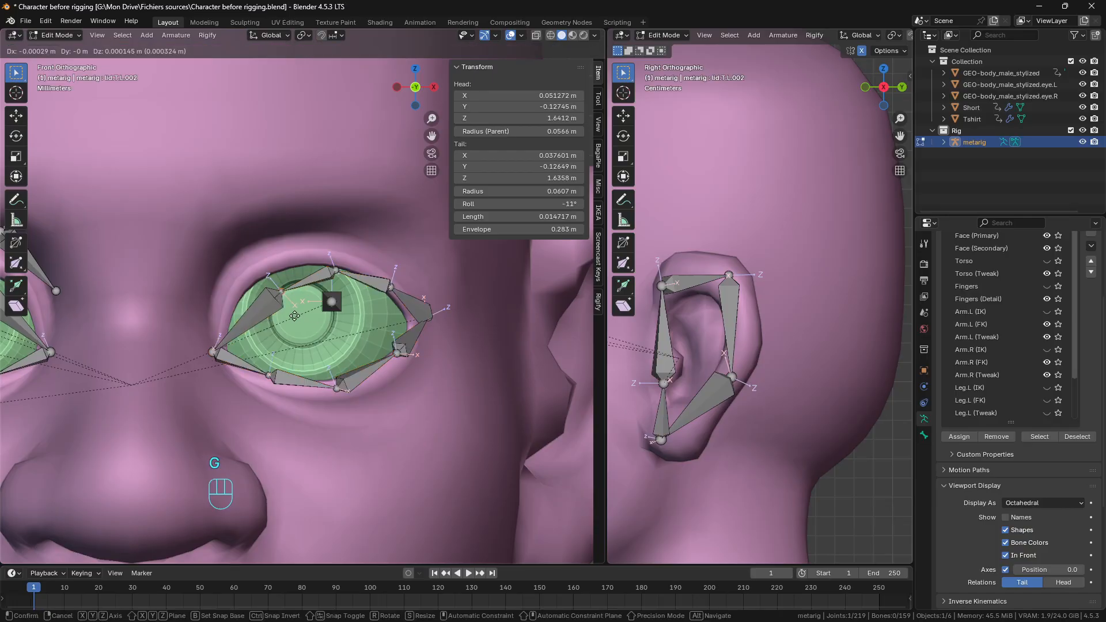
left_click(277, 297)
Step: Select all linked left eyelid bones and move them about 0.0065 m back along Y toward the eye surface
key("KP_Decimal")
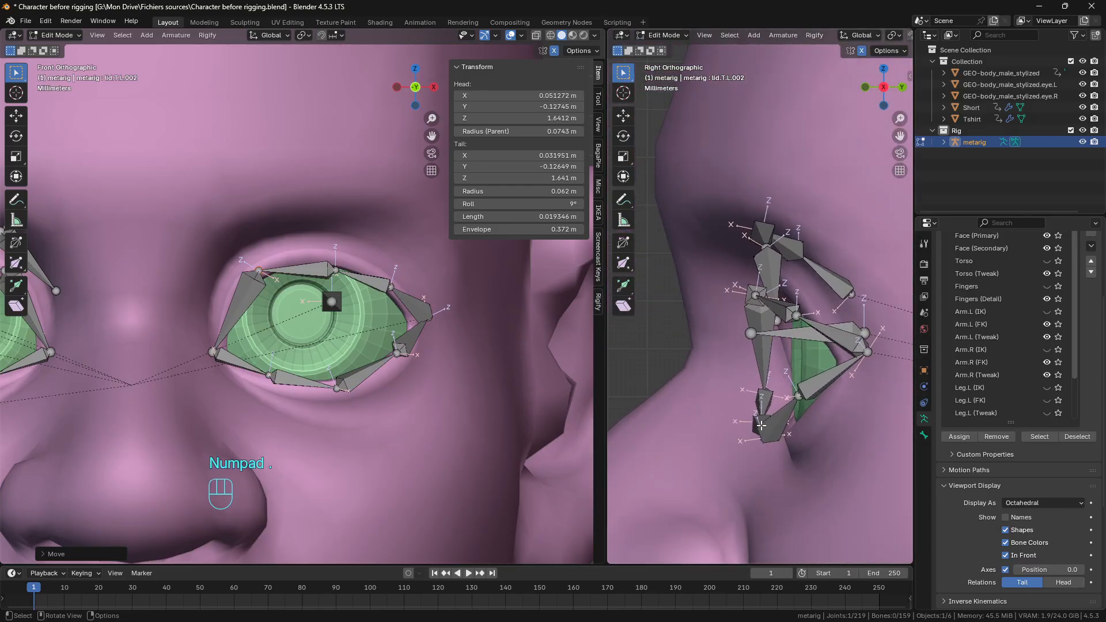
left_click(761, 425)
key("l")
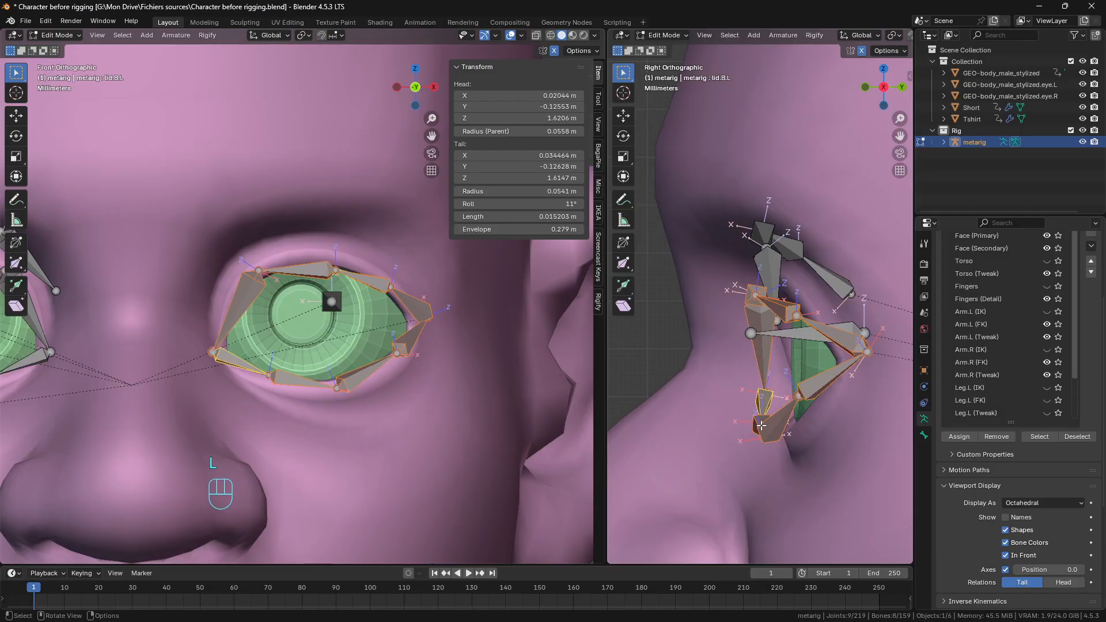
key("g")
key("y")
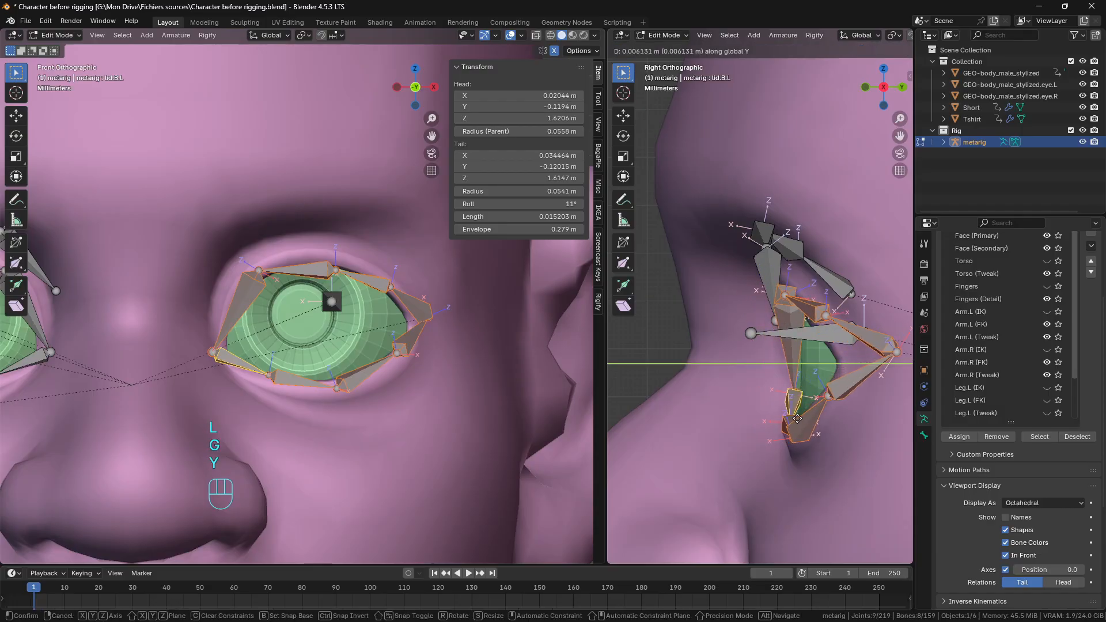
left_click(799, 417)
Step: Raise the left eye's inner corner joint to about Z 1.621 m and move the upper lid's inner joint to about X 0.030 m, Z 1.640 m
scroll(283, 344, "up", 2)
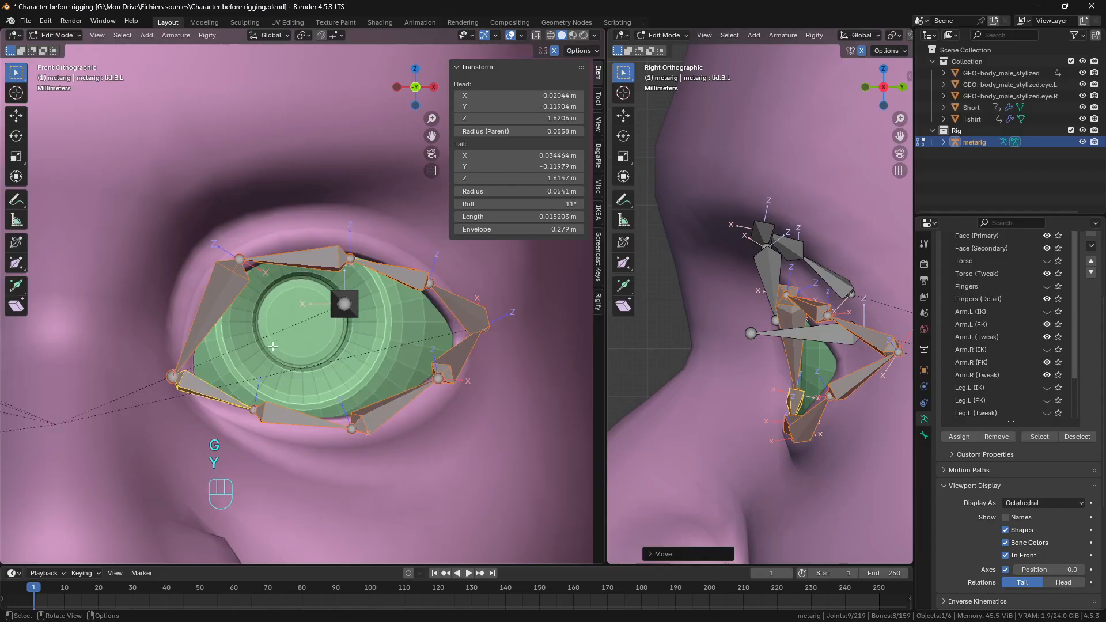
left_click(171, 375)
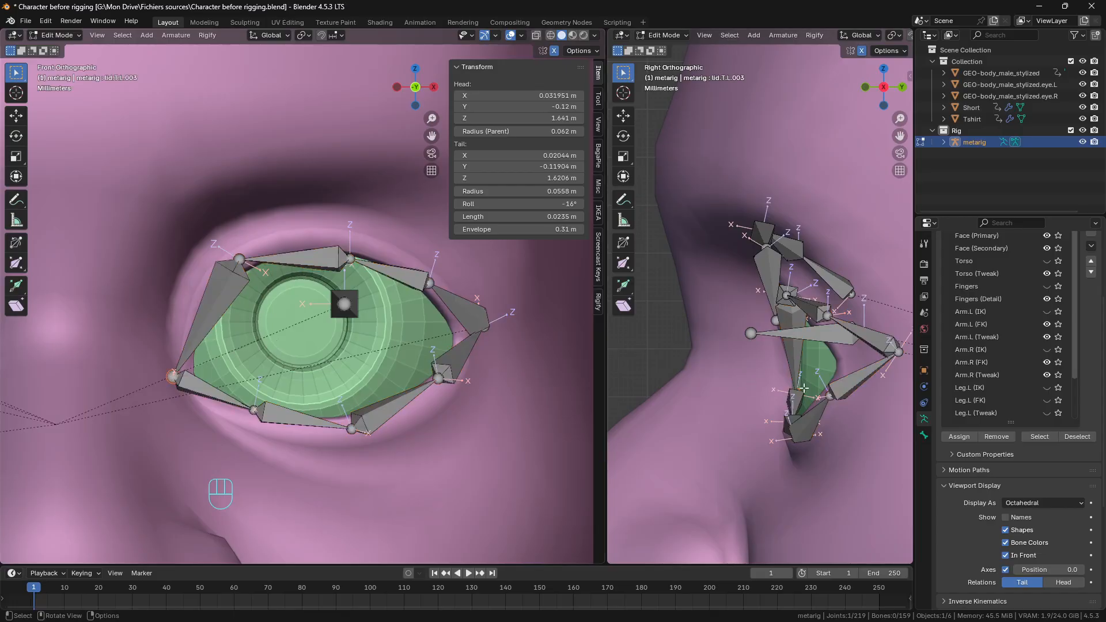
key("g")
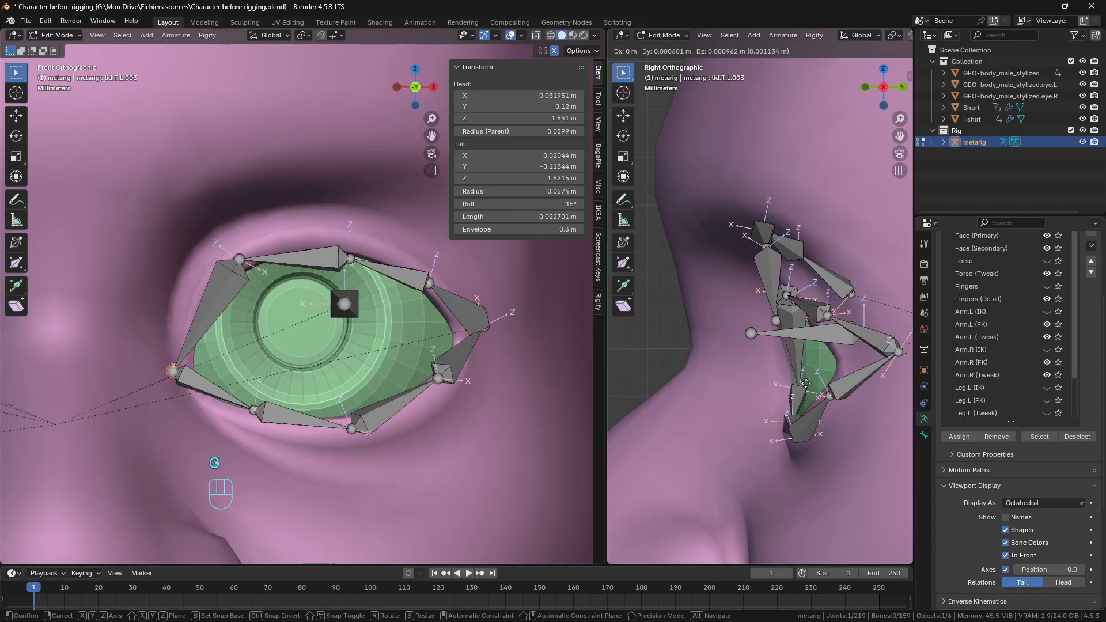
left_click(802, 385)
left_click(240, 256)
key("g")
left_click(230, 259)
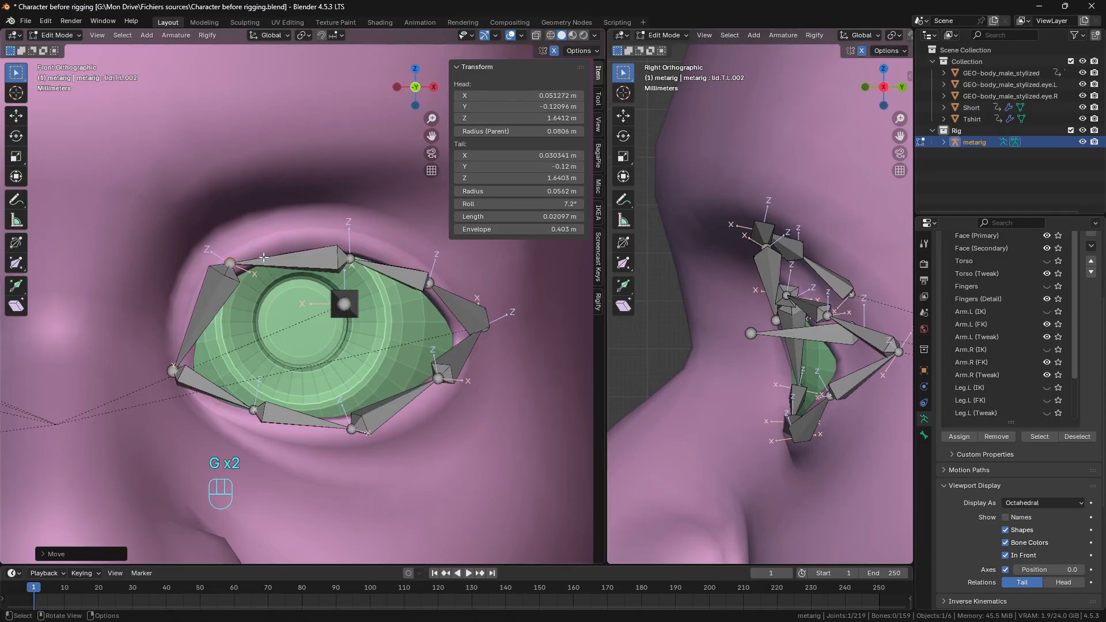
Step: Raise the upper lid's middle joint onto the lid edge and move its outer joint to about X 0.065 m, Z 1.638 m
left_click(353, 257)
key("g")
left_click(351, 243)
left_click(430, 283)
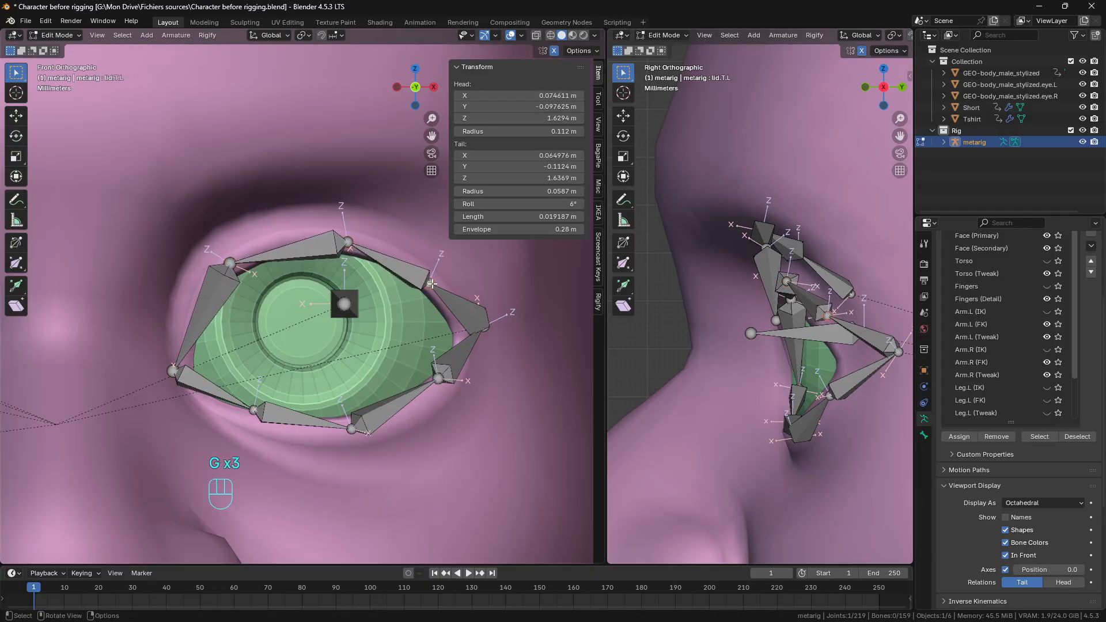
key("g")
left_click(472, 325)
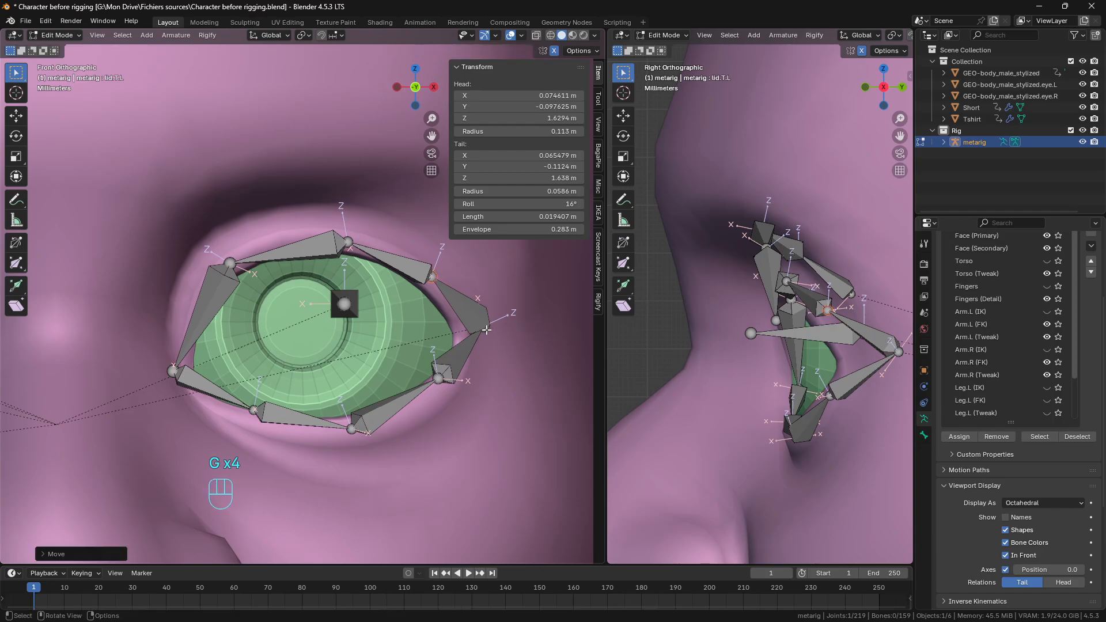
Step: Move the left eye's outer corner joint forward and down to about Y -0.105 m, Z 1.627 m
left_click(487, 330)
scroll(860, 359, "down", 2)
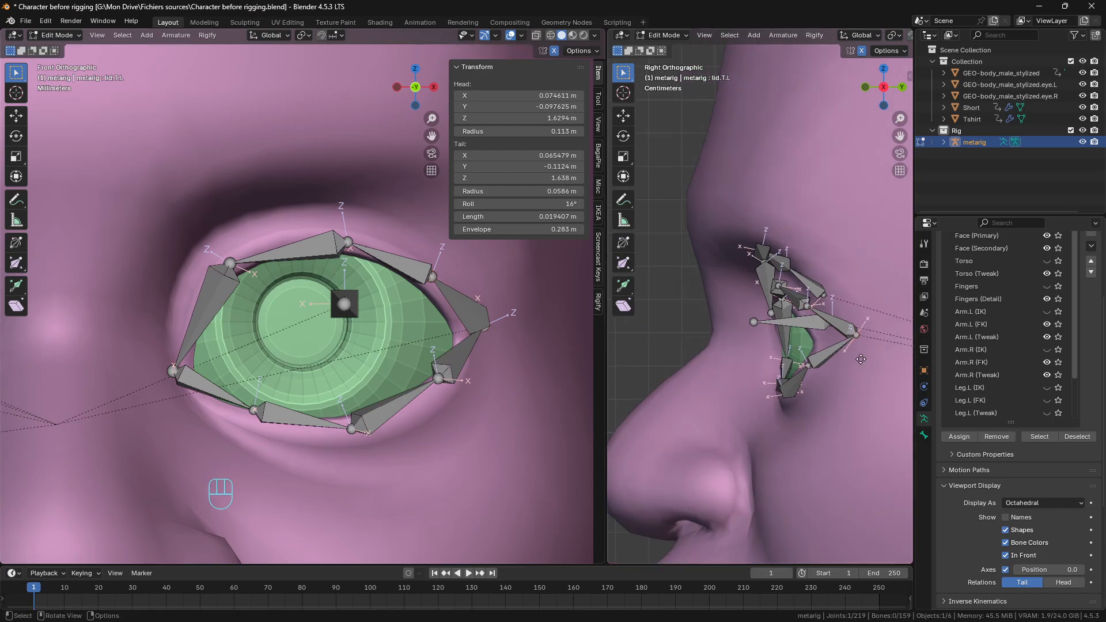
key("g")
right_click(837, 334)
left_click_drag(848, 319, 869, 350)
key("g")
left_click(845, 358)
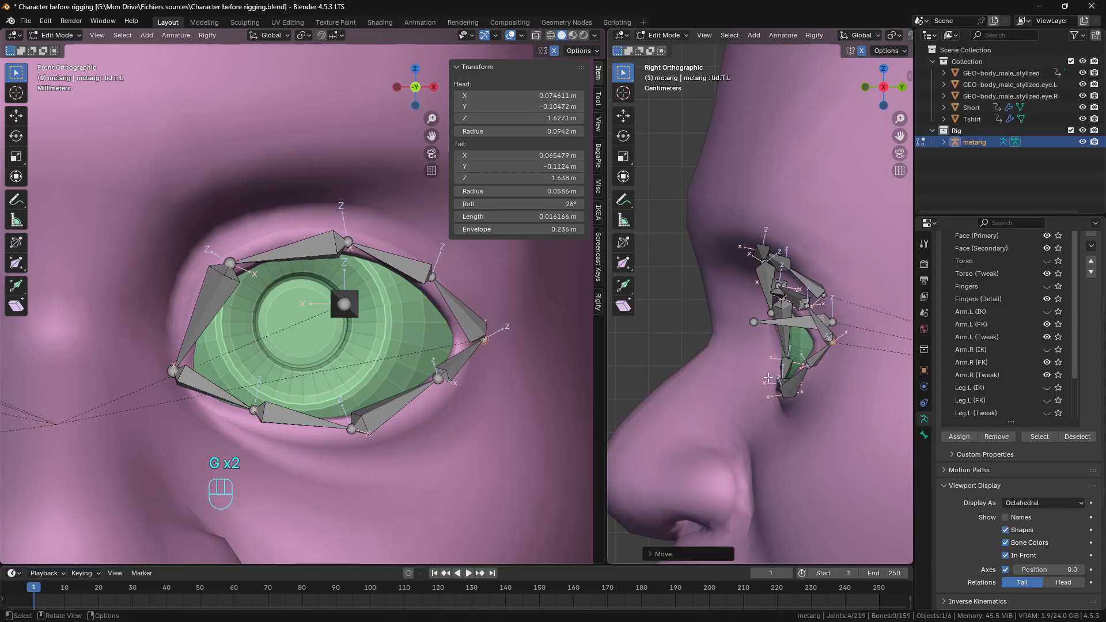
Step: Move the three intermediate lower eyelid bone joints of the left eye so the chain follows the lid edge
left_click(438, 378)
key("g")
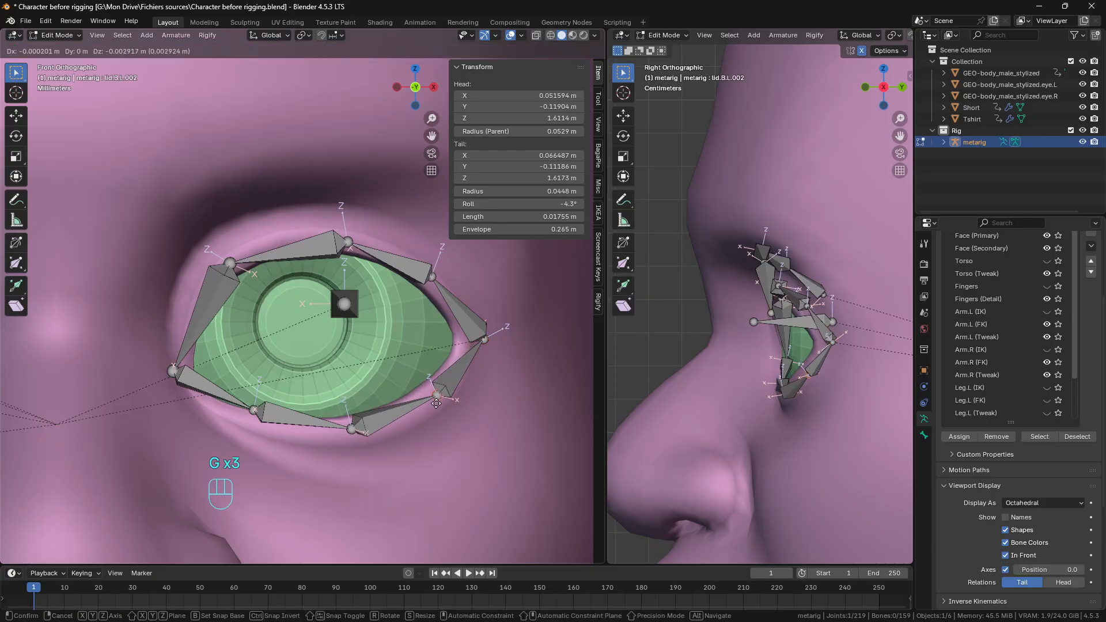
left_click(436, 403)
left_click(350, 429)
key("g")
left_click(291, 423)
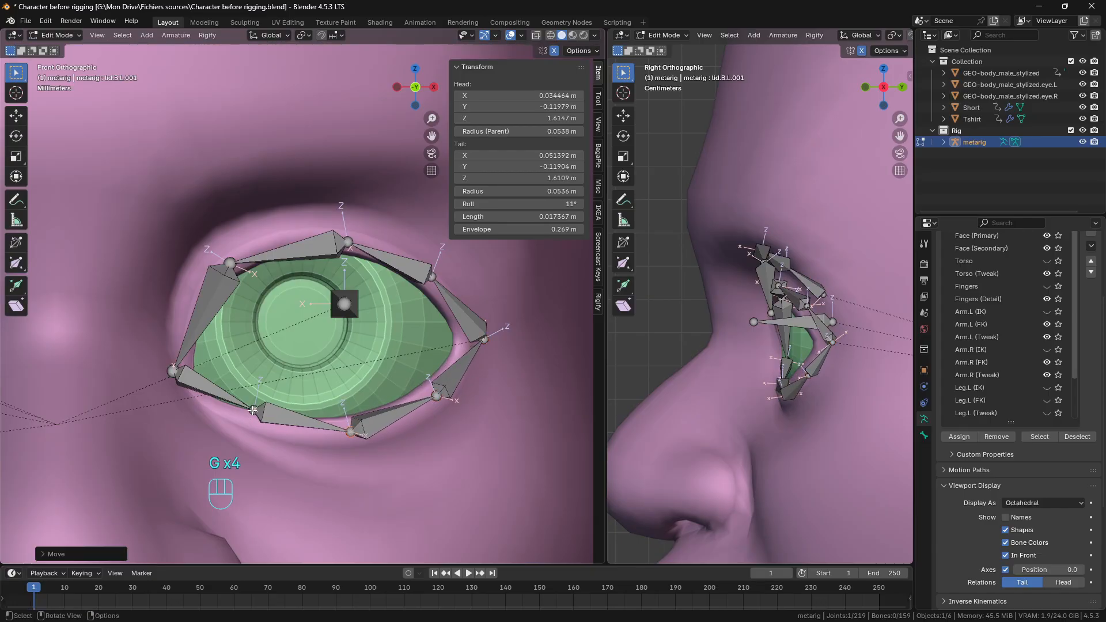
left_click(253, 410)
key("g")
left_click(246, 419)
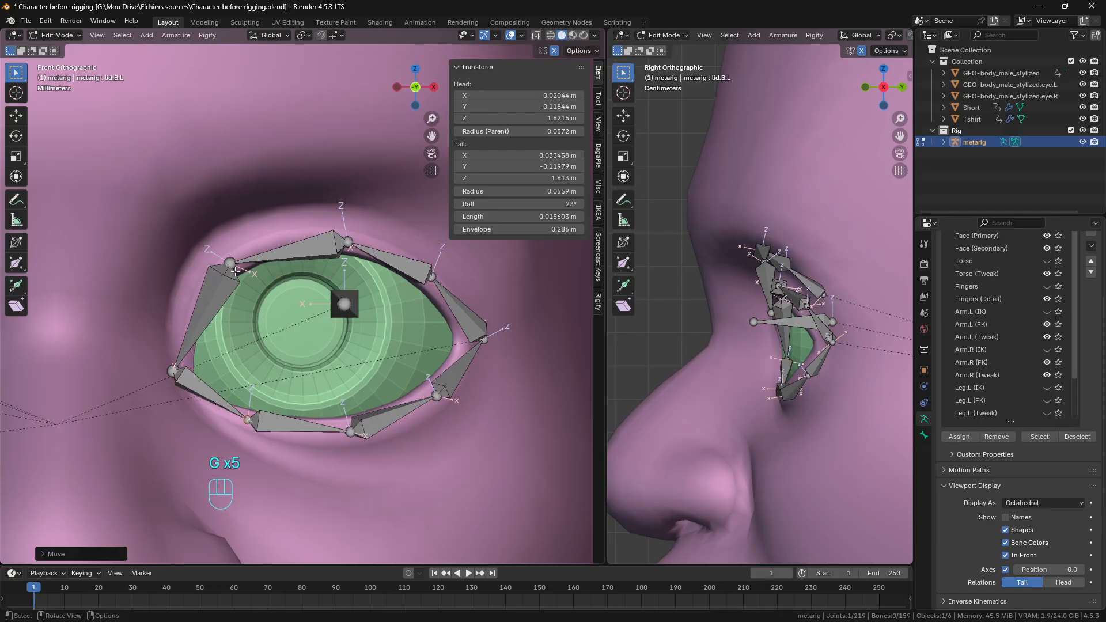
Step: Select the whole linked eyelid bone chain around the left eye and hide it
scroll(267, 401, "down", 2)
middle_click_drag(299, 330, 322, 325)
scroll(345, 306, "down", 2)
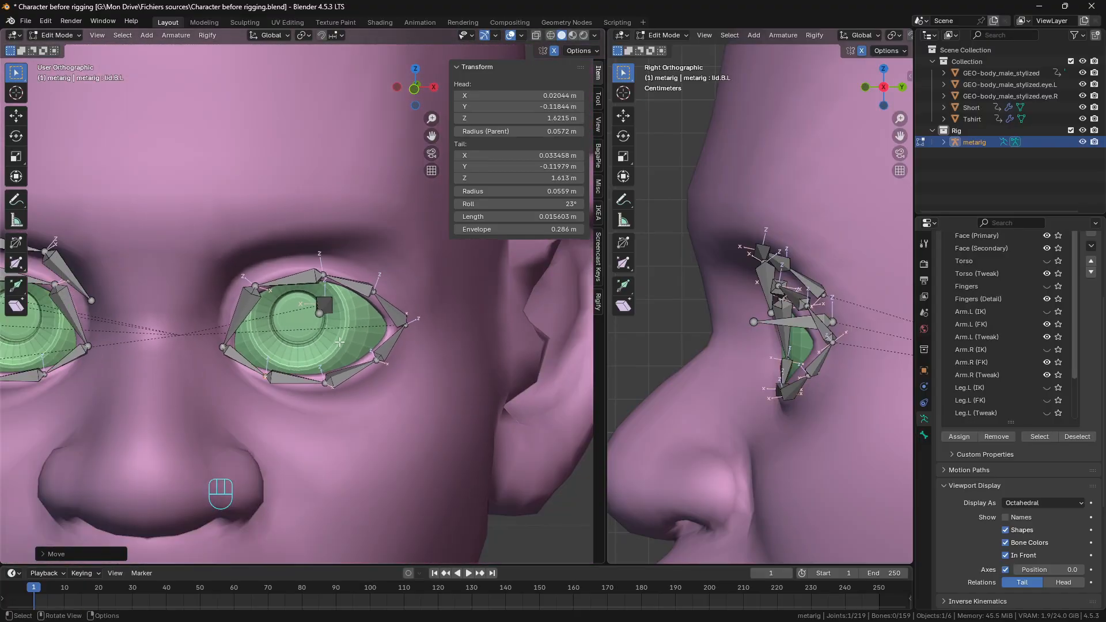
left_click(372, 292)
key("l")
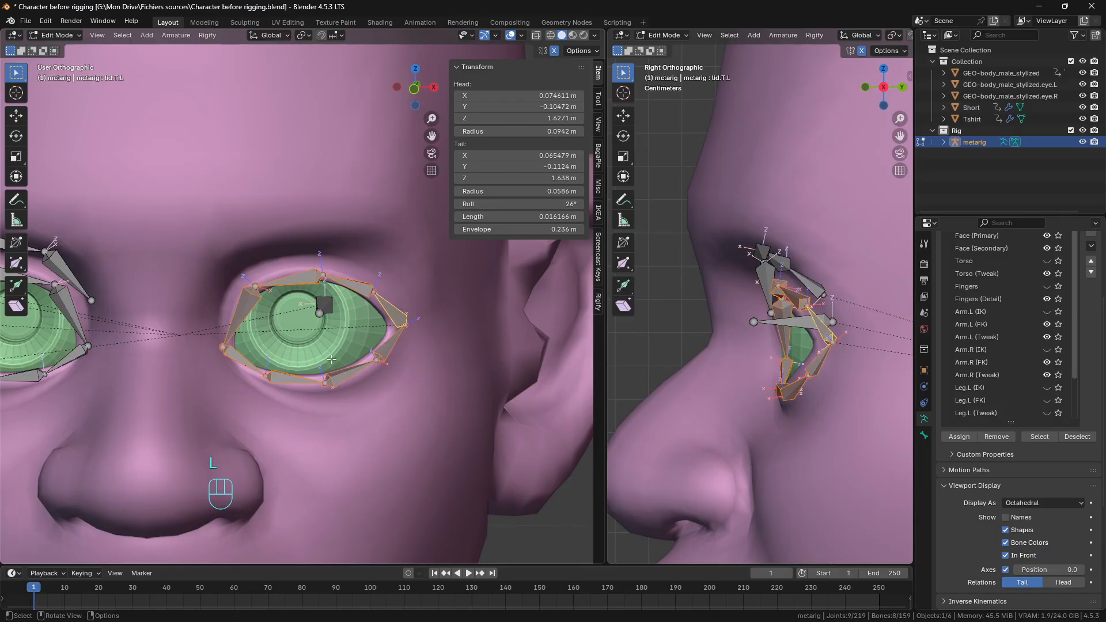
key("h")
scroll(438, 348, "down", 3)
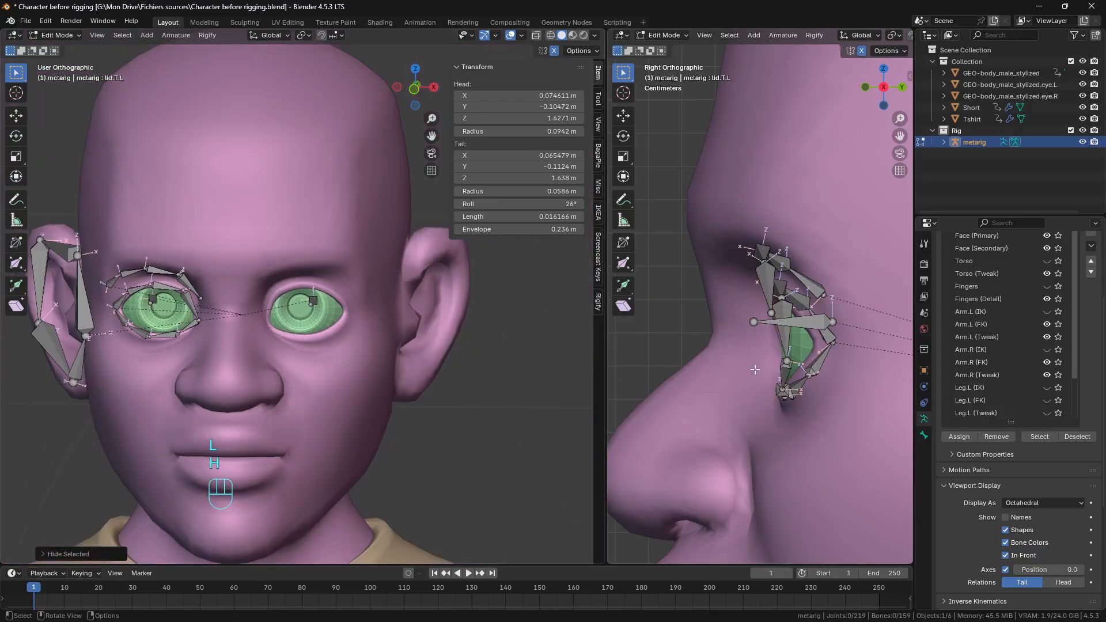
Step: Select the linked eyebrow, eyelid and ear bone chains on the character's right side and hide them
middle_click_drag(754, 369, 491, 328)
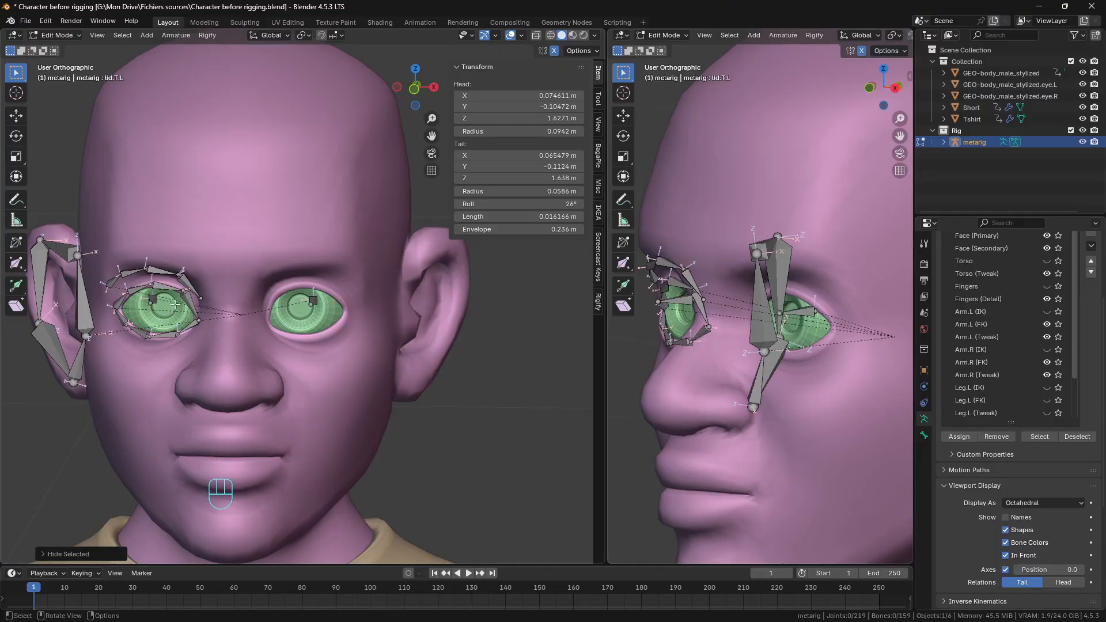
key("h")
key("l")
key("l")
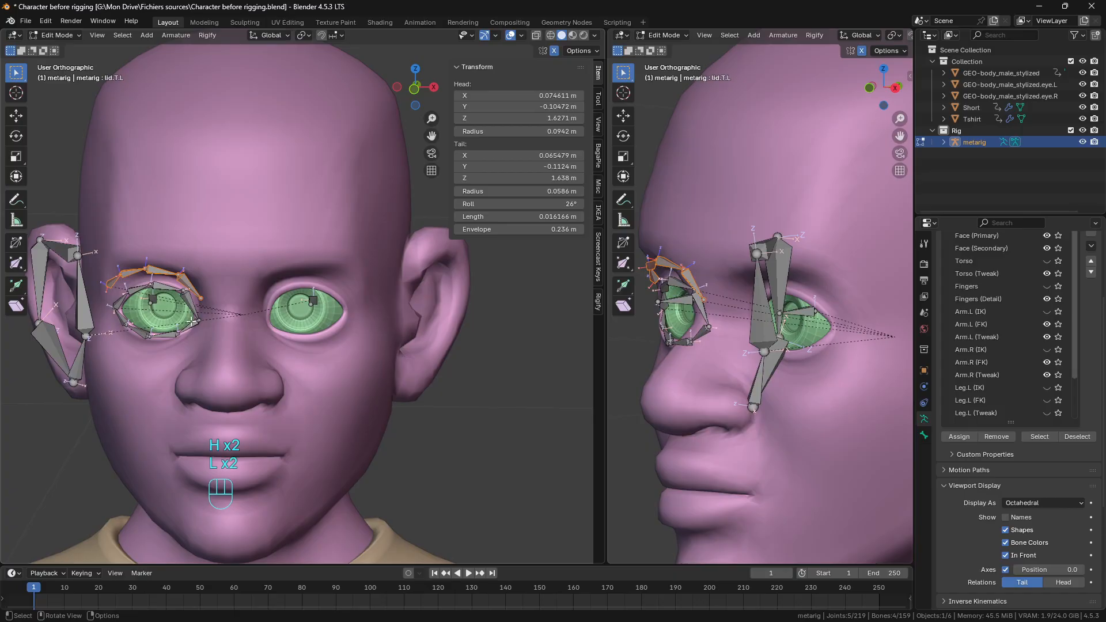
key("l")
key("l")
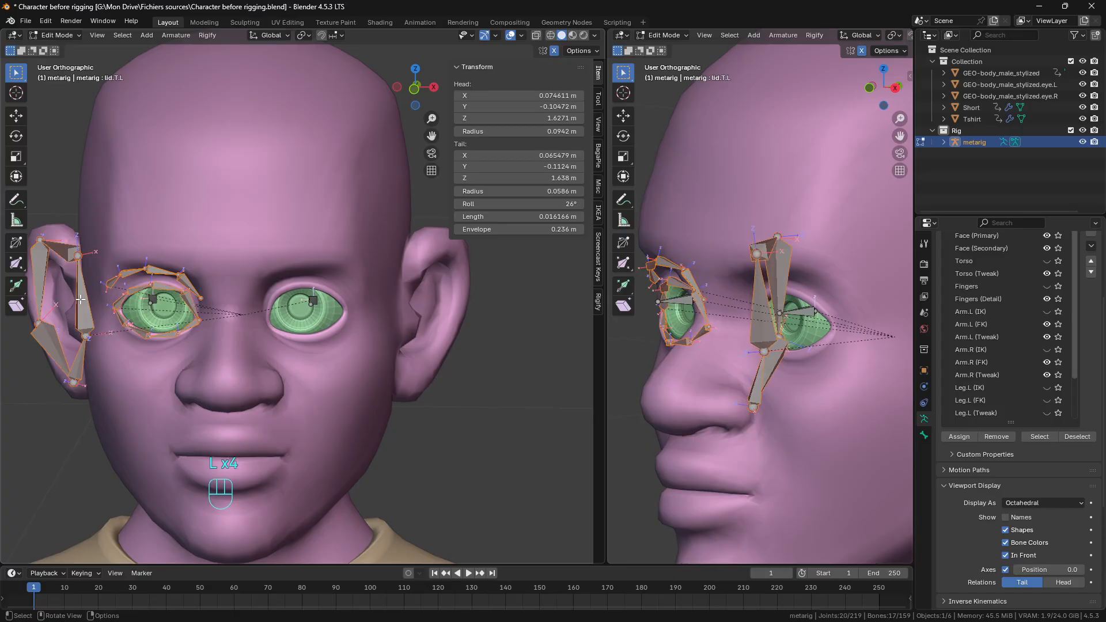
key("h")
Step: Examine the left eye bone from the side and select its head joint to check its placement against the eyeball
scroll(294, 310, "up", 4)
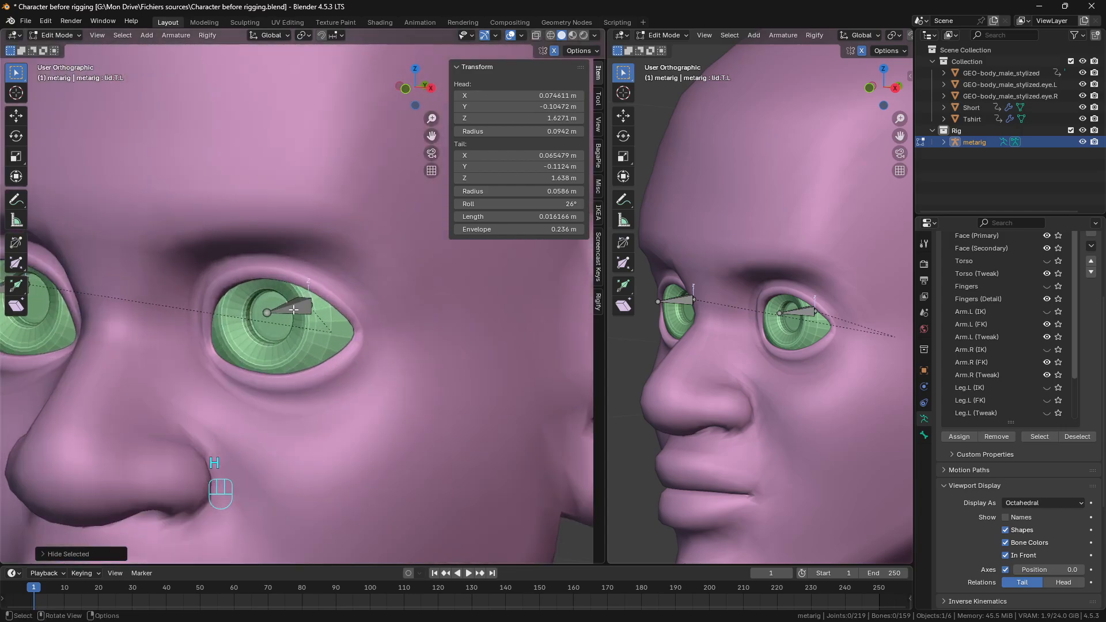
left_click(293, 309)
scroll(291, 313, "down", 4)
middle_click_drag(288, 317, 262, 314)
scroll(287, 321, "up", 7)
left_click(273, 306)
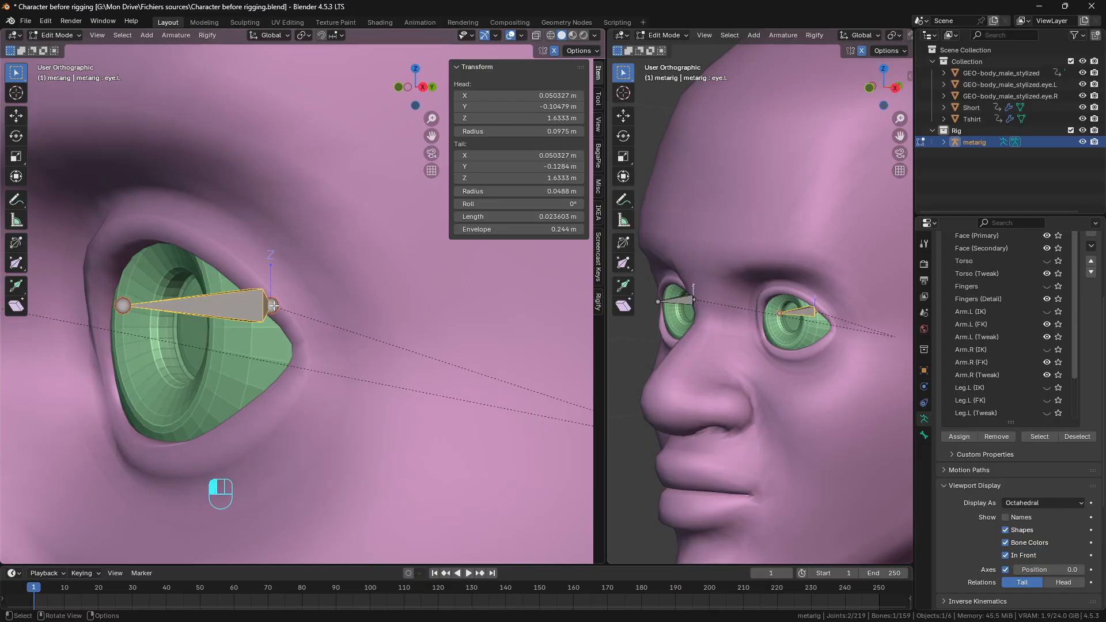
scroll(284, 294, "down", 4)
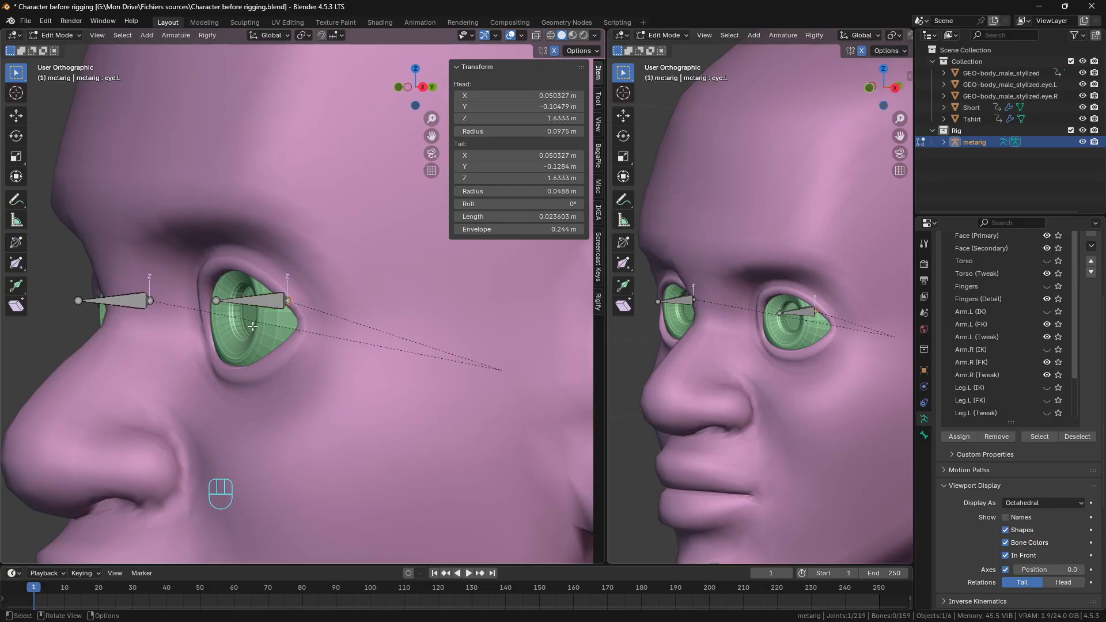
Step: Leave armature editing for Object Mode and open the left eyeball mesh in Edit Mode
key("ctrl+Tab")
left_click(144, 326)
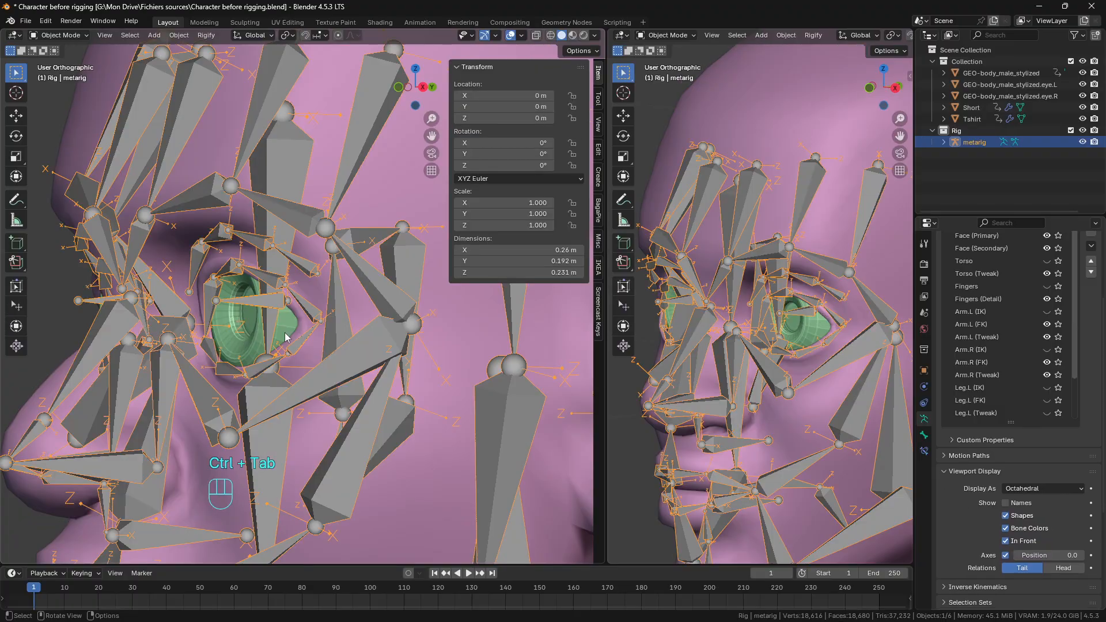
scroll(285, 332, "down", 5)
middle_click_drag(290, 330, 340, 337)
scroll(340, 337, "up", 4)
left_click(332, 327)
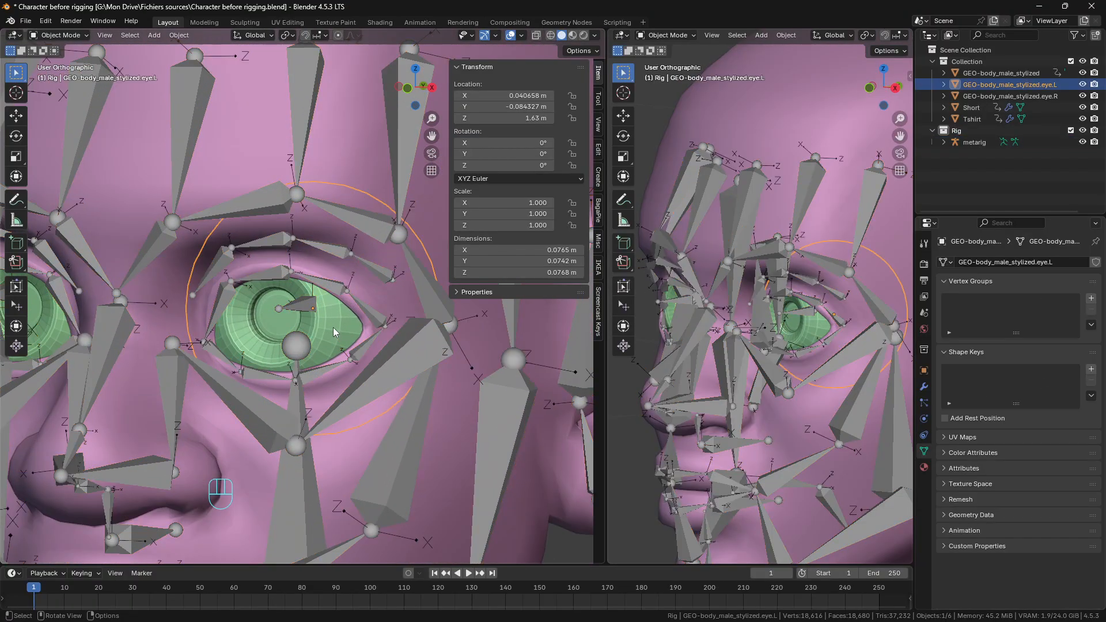
scroll(337, 338, "down", 4)
key("Tab")
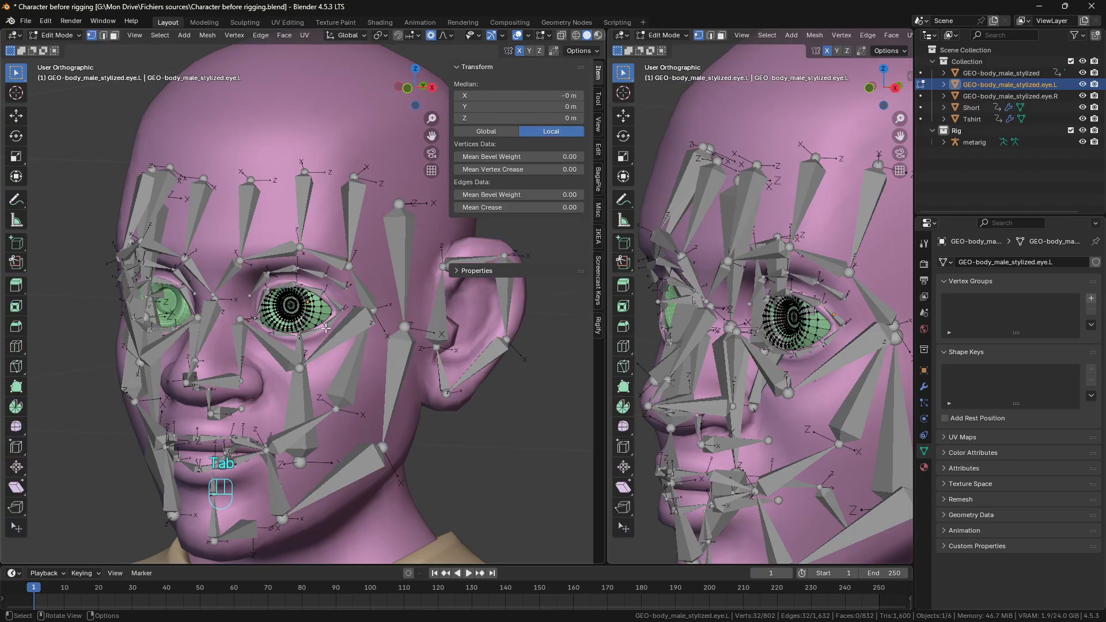
Step: Isolate the left eyeball in local view and snap the 3D cursor to its selected vertices
scroll(351, 344, "up", 2)
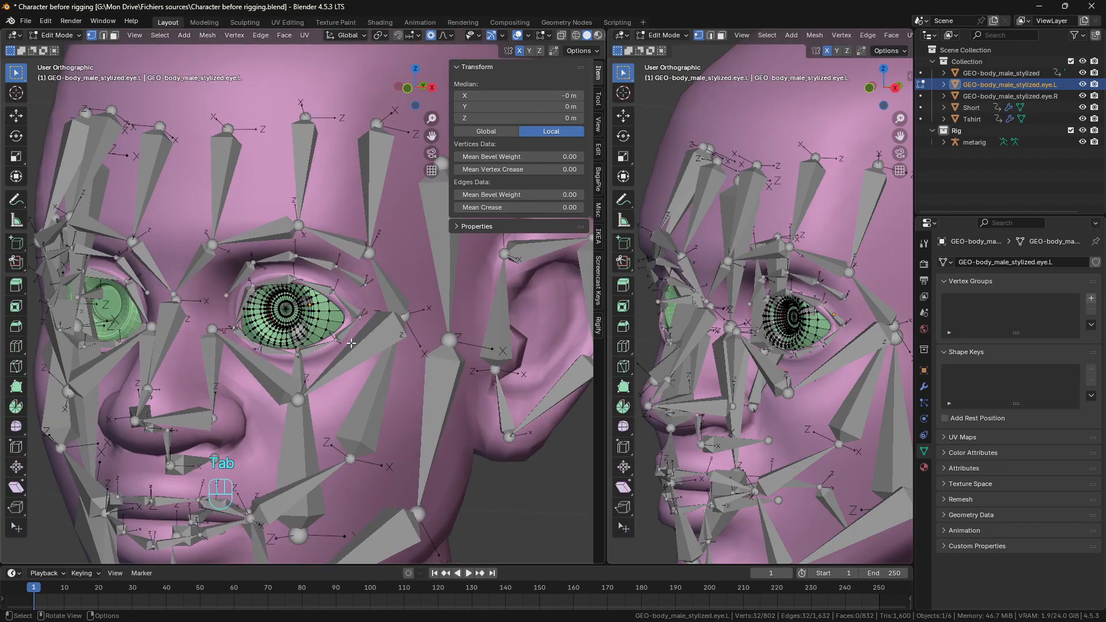
key("KP_Divide")
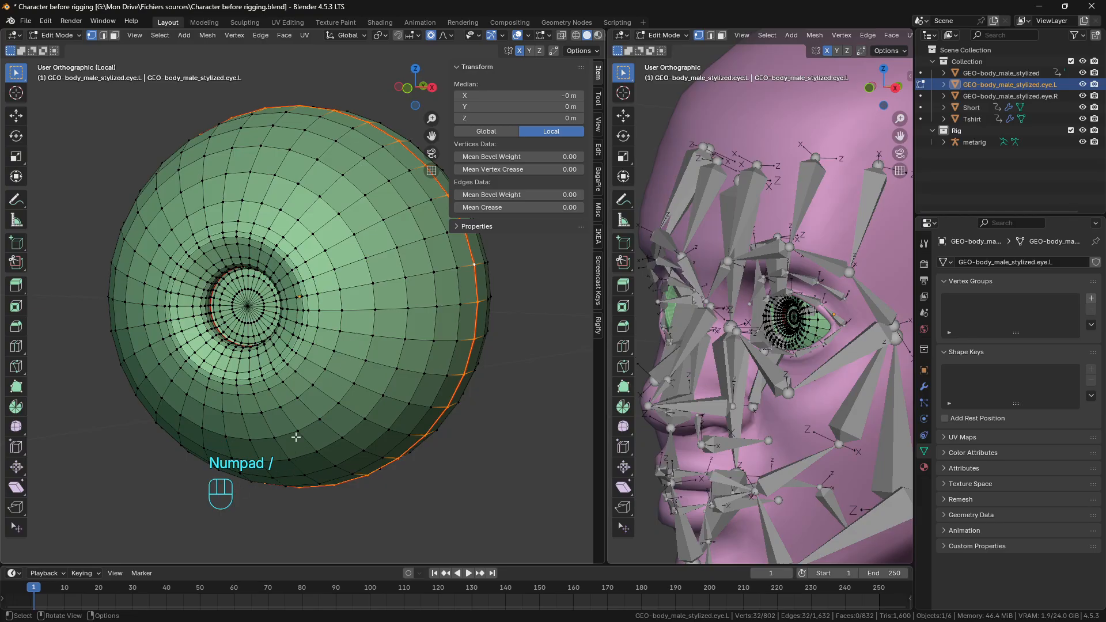
middle_click_drag(295, 437, 202, 392)
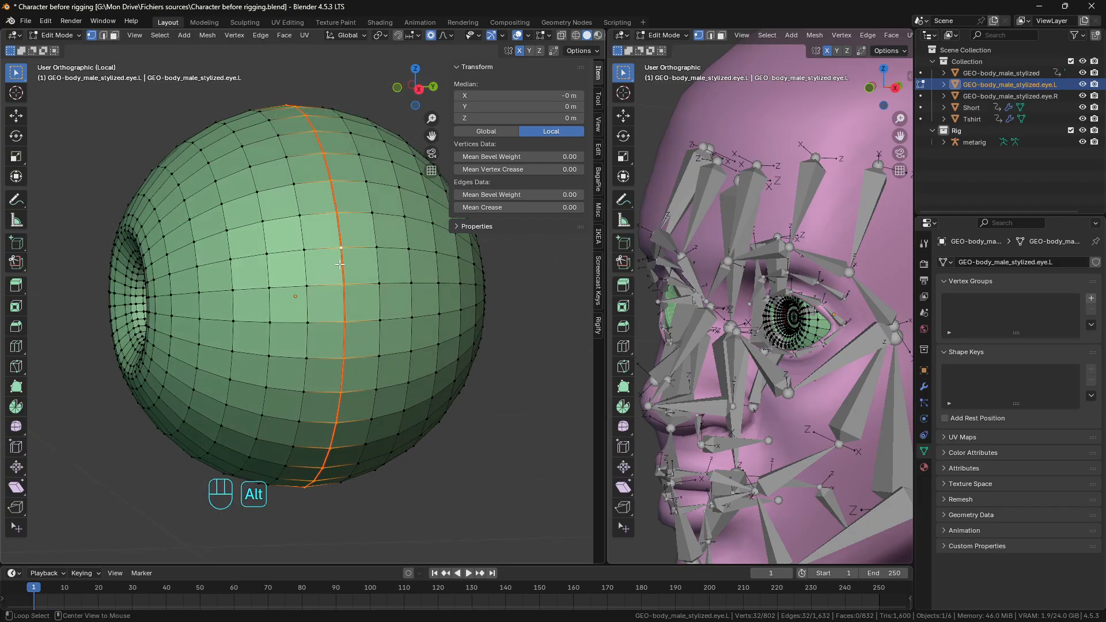
key("shift+s")
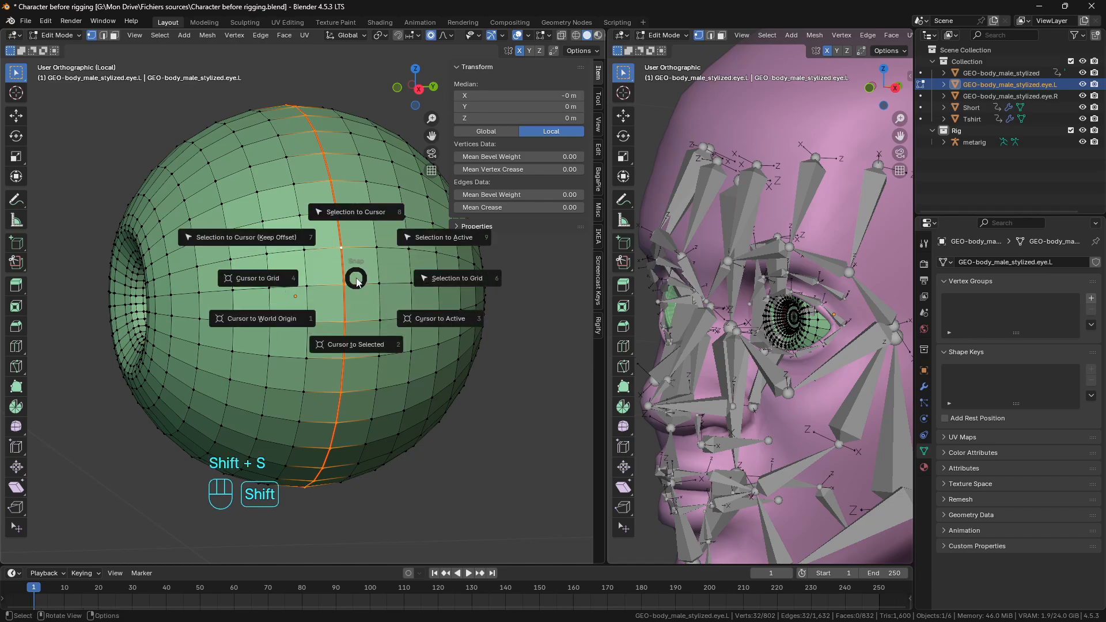
left_click(356, 343)
middle_click_drag(373, 363, 299, 268)
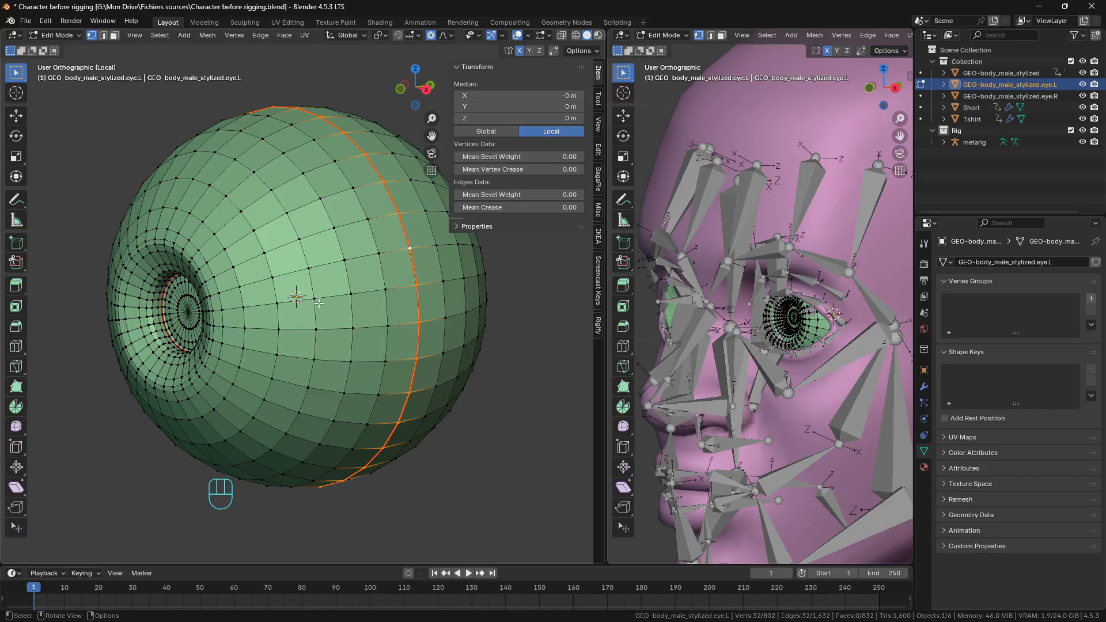
Step: Exit local view and the eyeball's Edit Mode, and reopen the metarig armature in Edit Mode
key("alt+h")
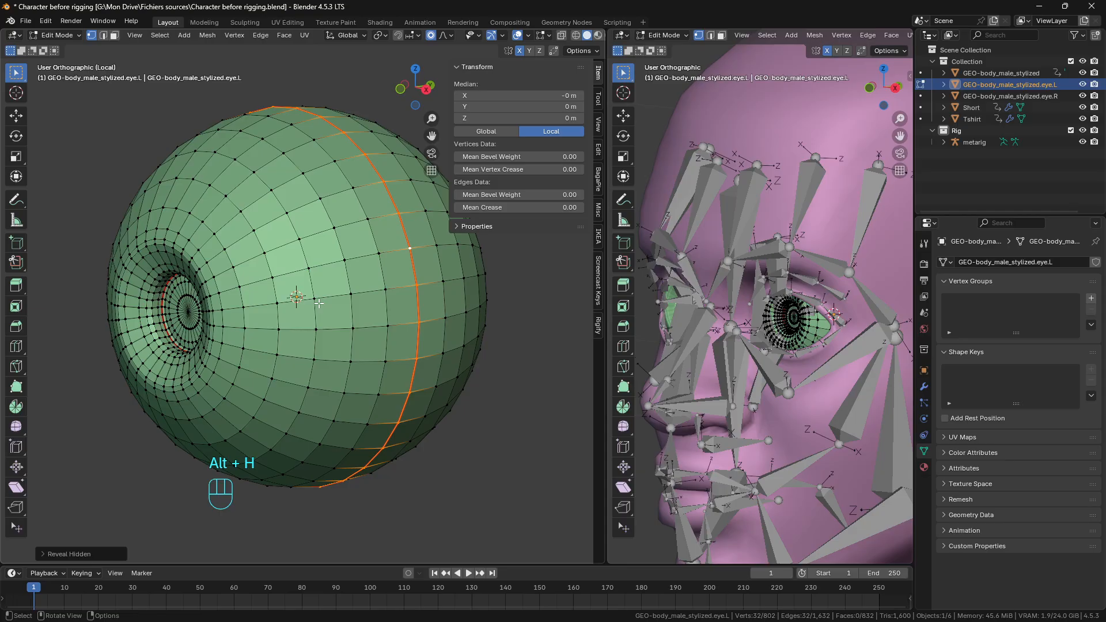
key("KP_Divide")
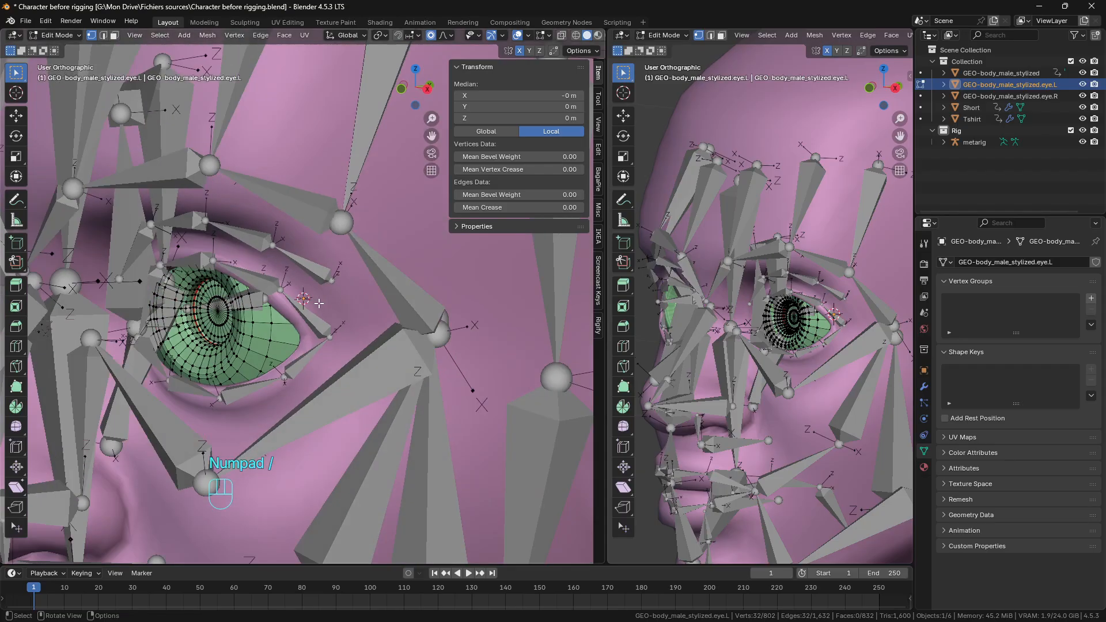
scroll(336, 321, "up", 3)
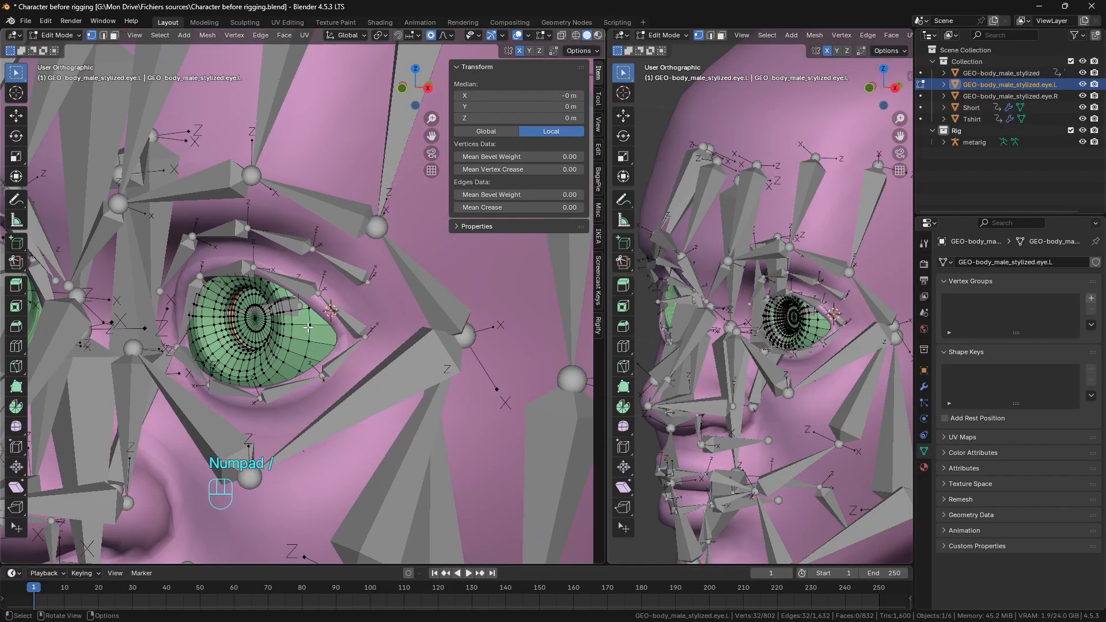
key("Tab")
left_click(346, 319)
scroll(367, 370, "down", 4)
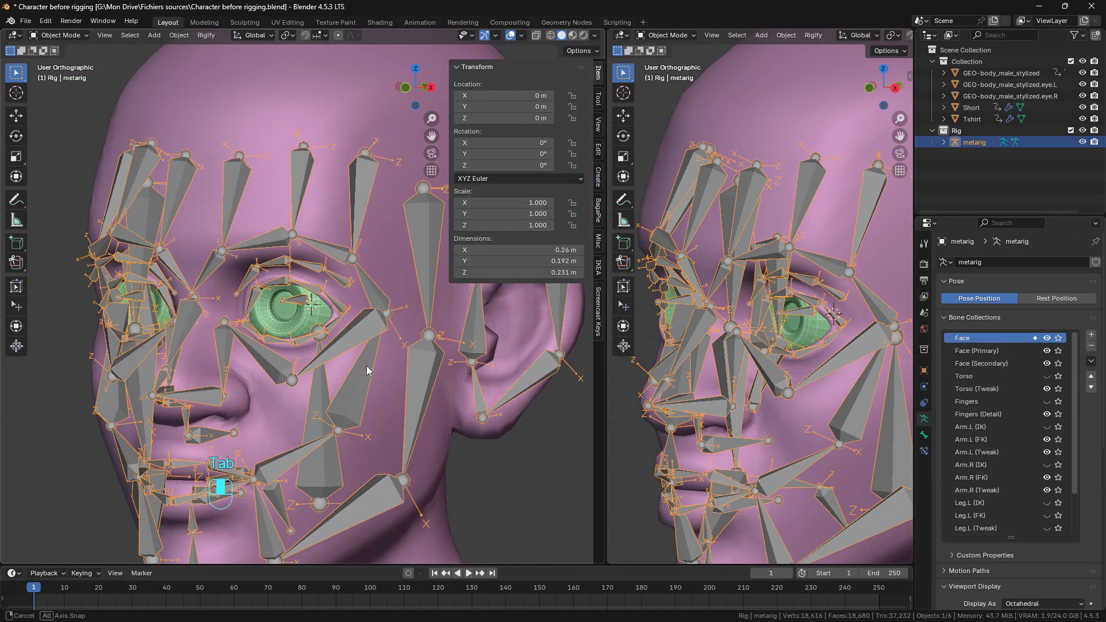
middle_click_drag(367, 372, 379, 381)
scroll(378, 381, "up", 3)
key("Tab")
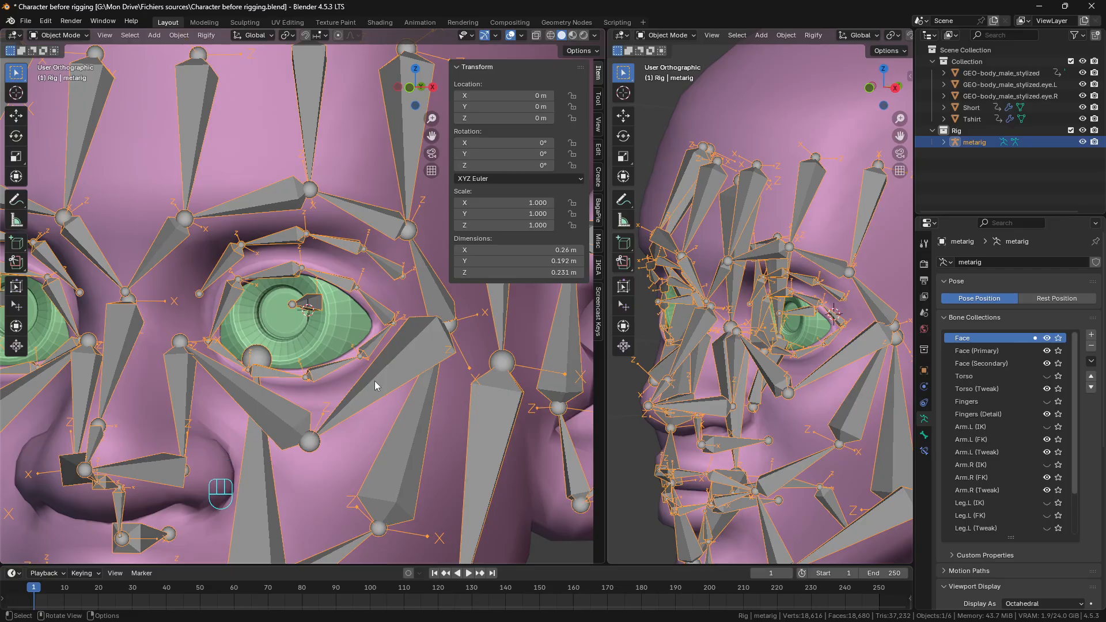
Step: Snap the head joint of the left eye bone to the 3D cursor at the eyeball's center
left_click(304, 311)
middle_click_drag(348, 305, 303, 300)
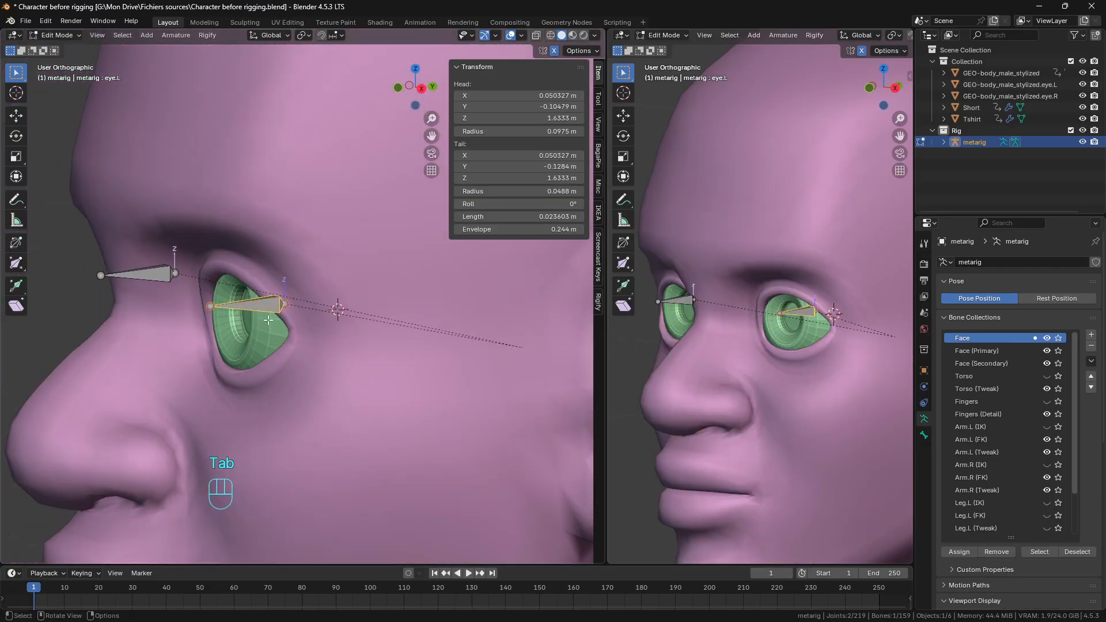
scroll(303, 296, "up", 3)
left_click(274, 311)
key("shift+s")
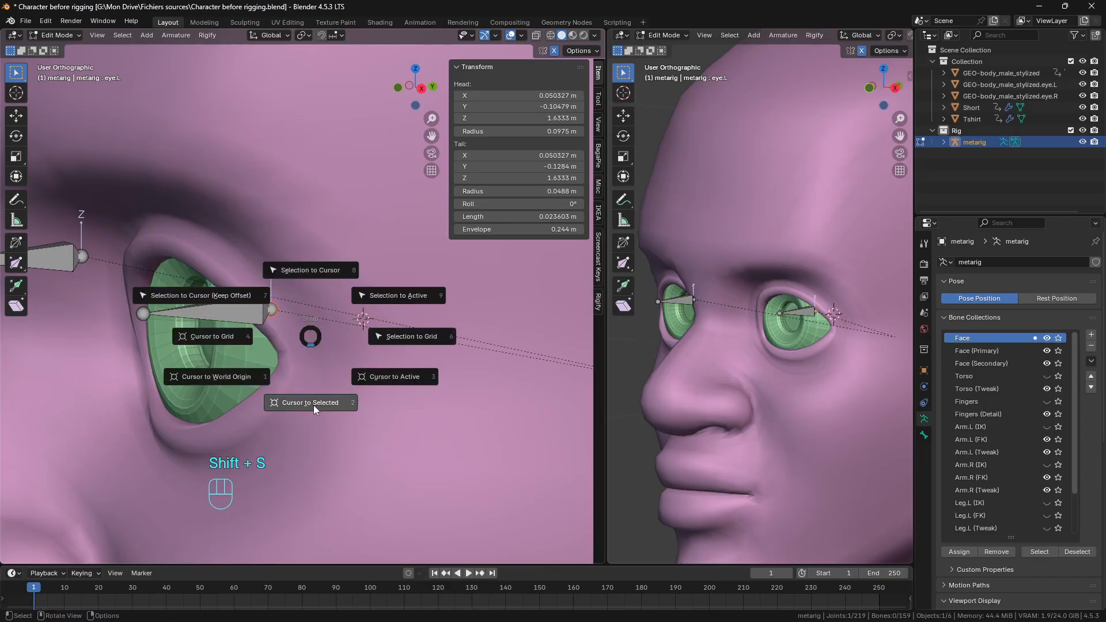
left_click(308, 273)
Step: Select the left eye bone's tail joint and set the transform pivot point to 3D Cursor
middle_click_drag(308, 275, 377, 290)
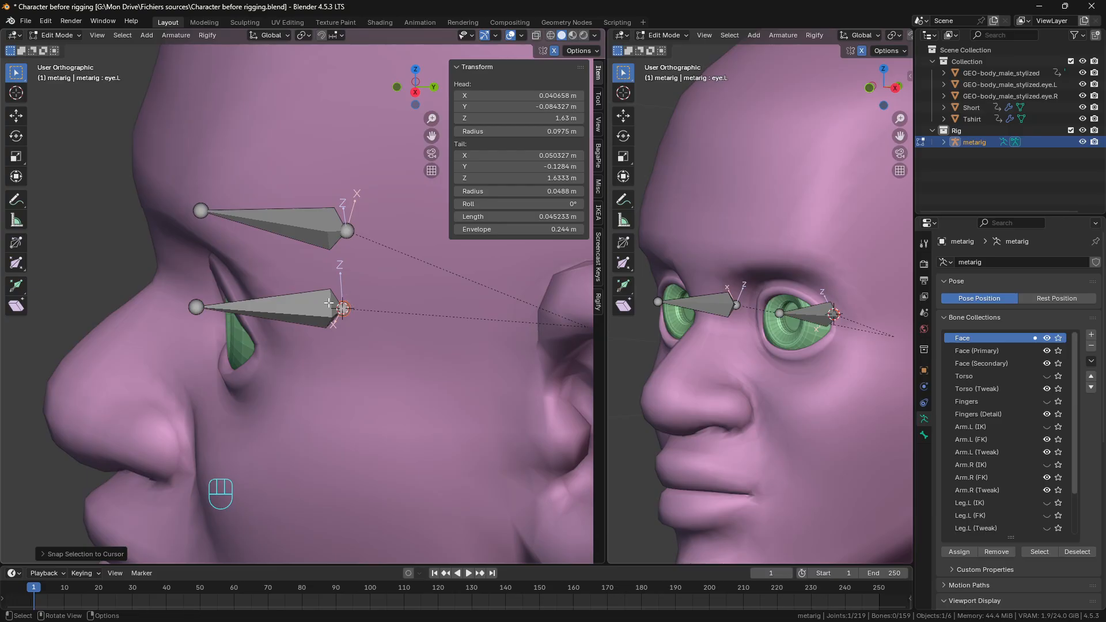
middle_click_drag(287, 337, 371, 348)
left_click(304, 326)
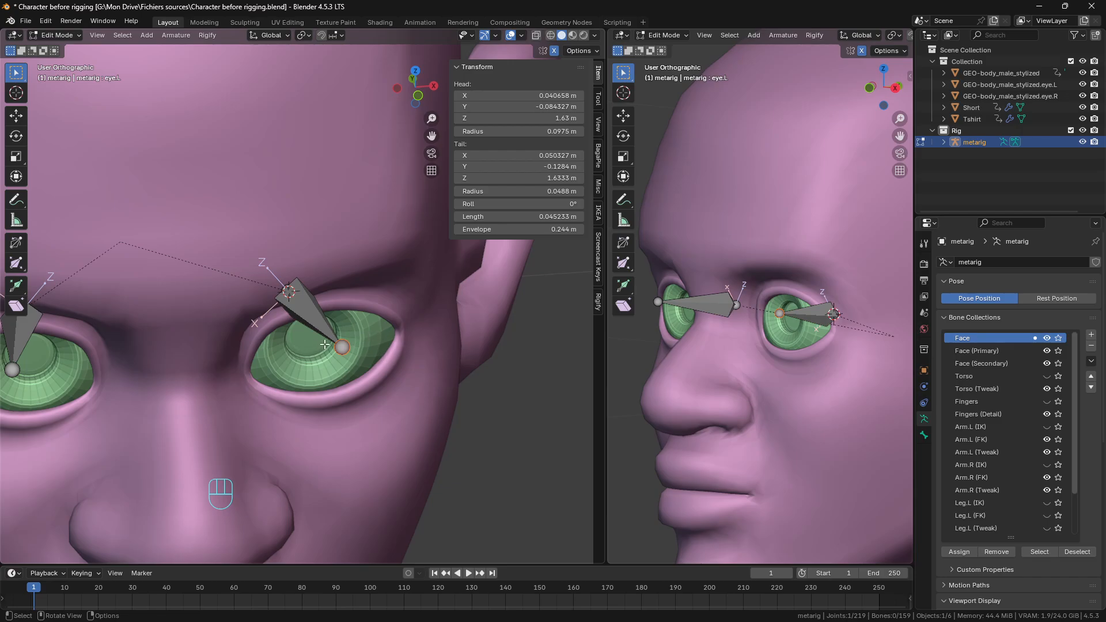
middle_click_drag(340, 340, 304, 350)
left_click(304, 36)
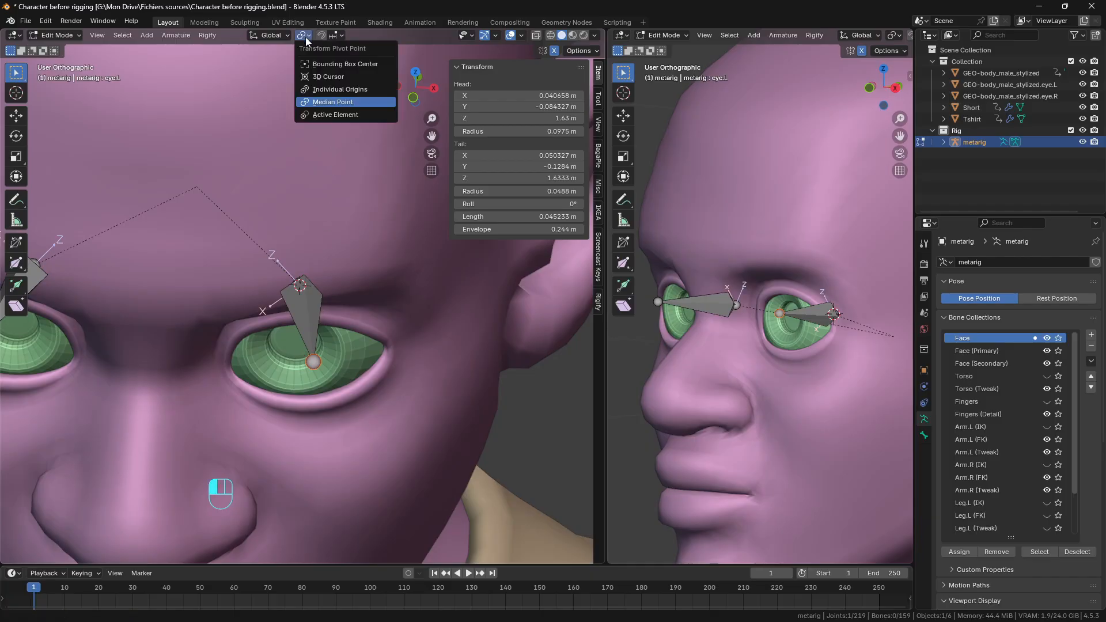
left_click(323, 77)
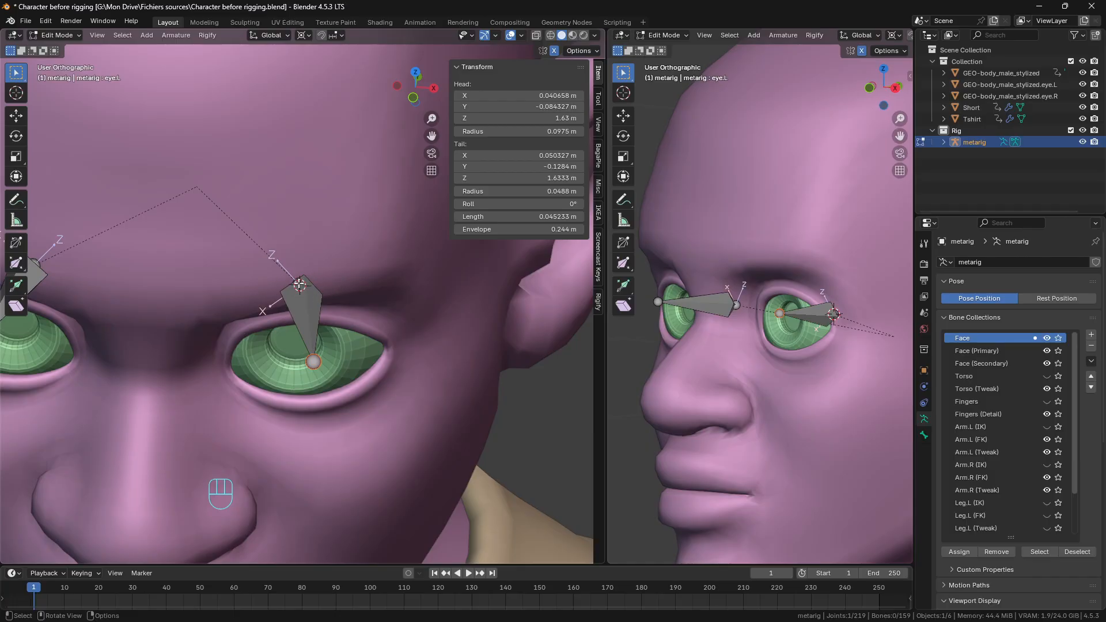
Step: Scale the left eye bone's tail joint to 0 along global X and Z to align it with the 3D cursor
key("s")
key("x")
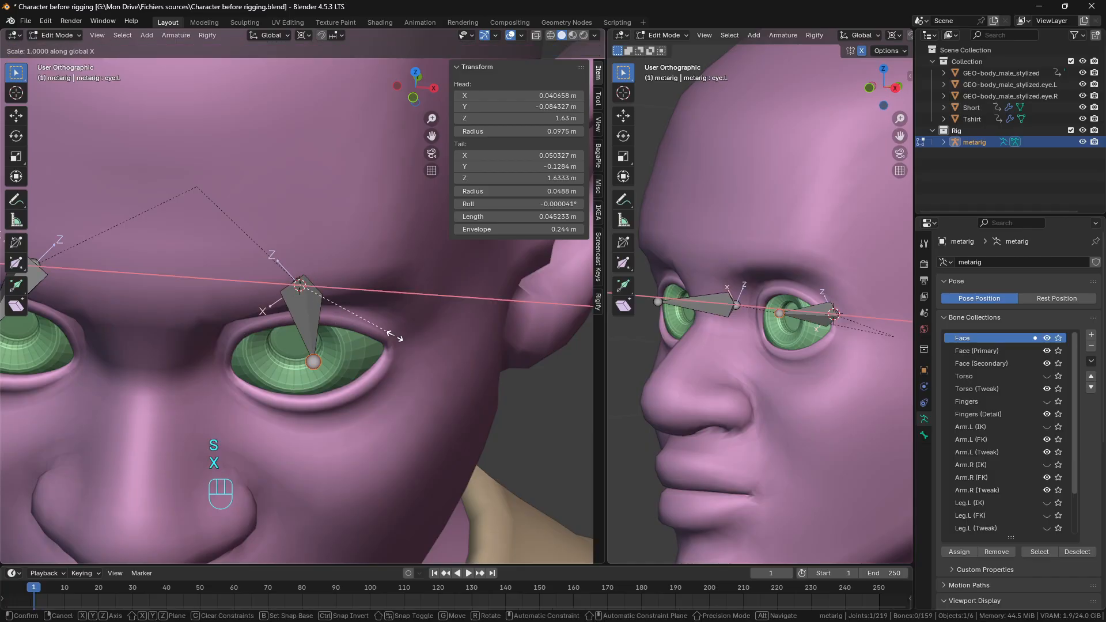
key("KP_0")
left_click(395, 336)
key("s")
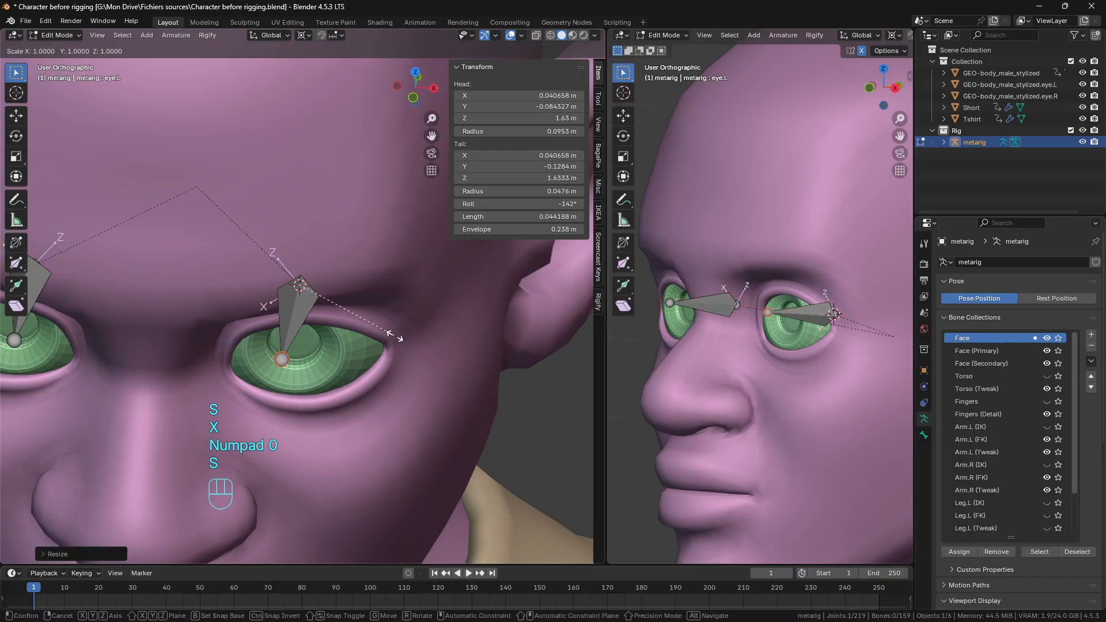
key("z")
key("KP_0")
left_click(395, 337)
Step: Roll the left eye bone to about -360° so that its Z axis points straight up
middle_click_drag(219, 382, 225, 409)
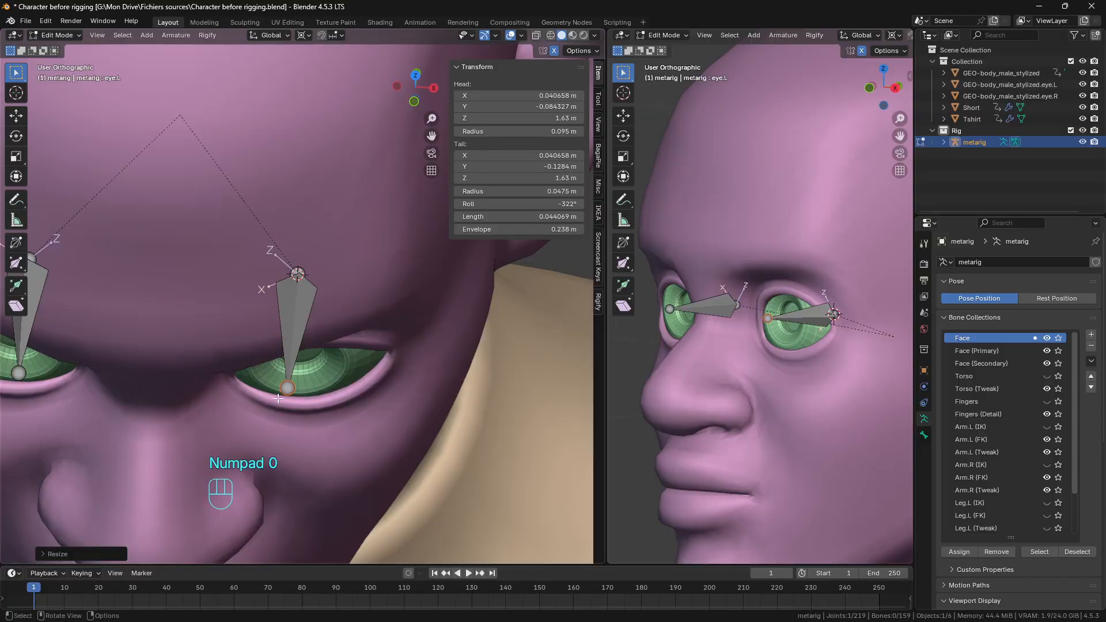
middle_click_drag(273, 444, 295, 318)
left_click(308, 332)
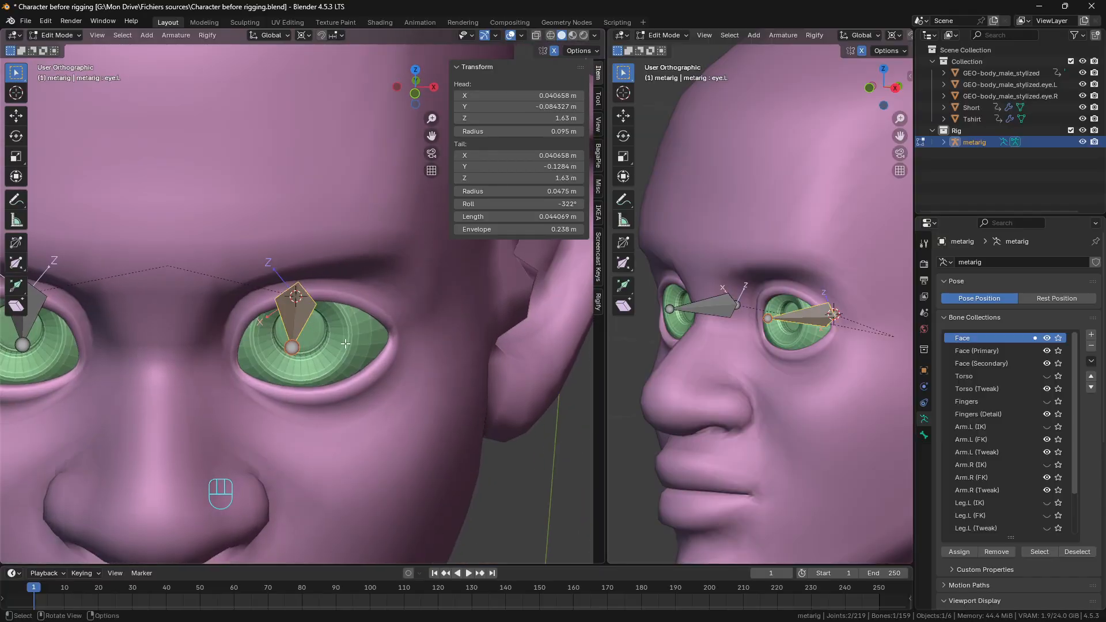
key("ctrl+r")
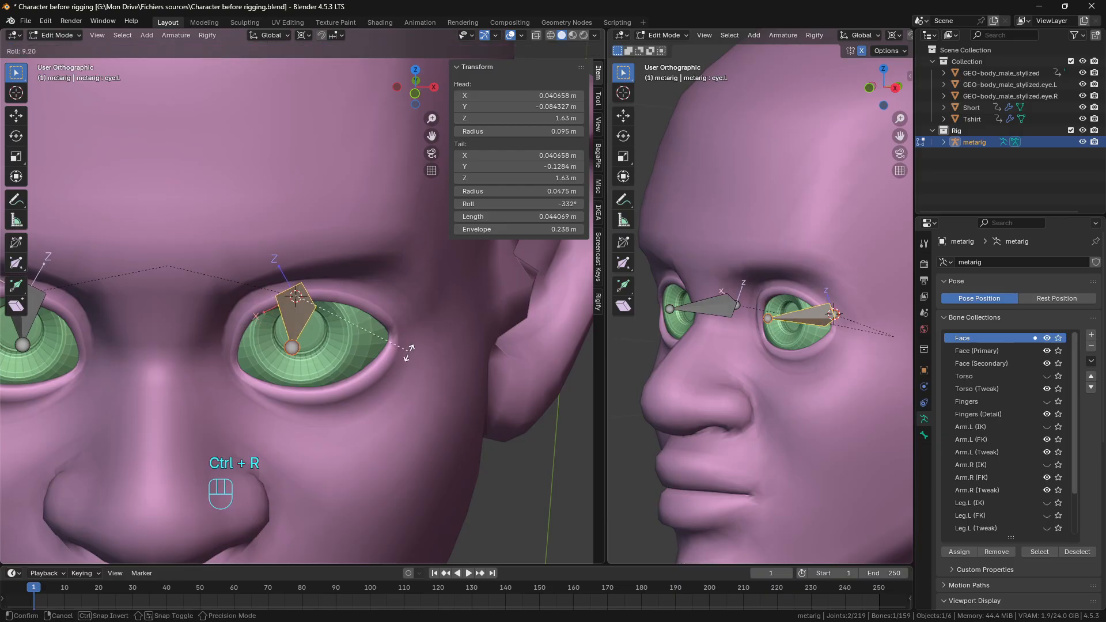
left_click(378, 395)
middle_click_drag(377, 395, 393, 343)
key("ctrl+r")
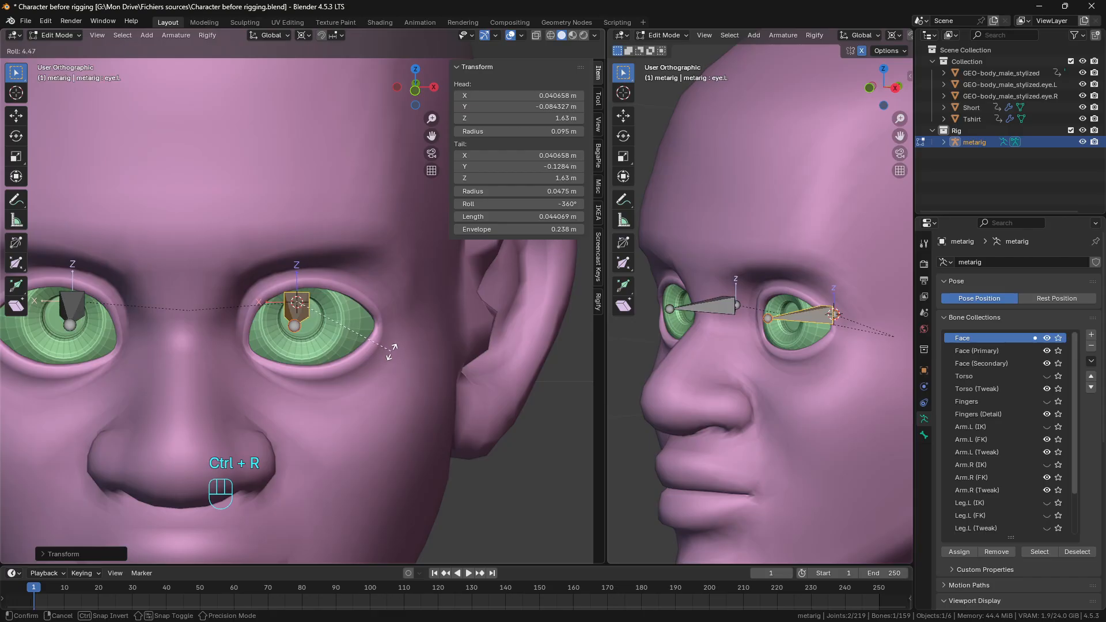
left_click(390, 353)
middle_click_drag(391, 353, 325, 315)
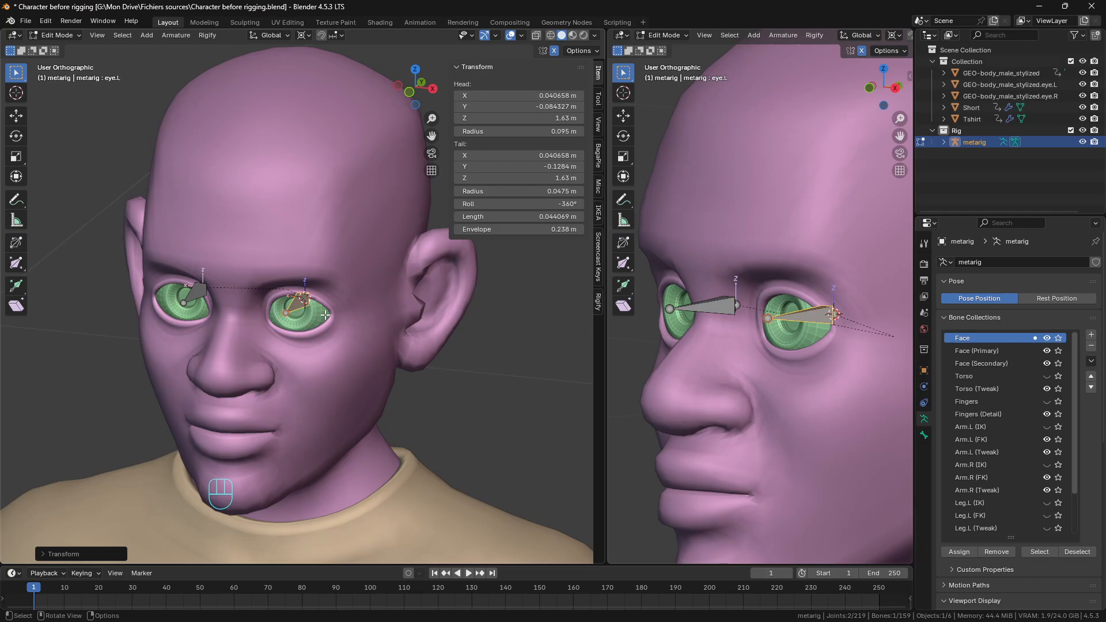
Step: Reveal the hidden bones and make the Torso, Fingers, Arm.L (IK), Arm.R (IK), all Leg.L and Leg.R (IK) bone collections visible
key("alt+h")
scroll(325, 314, "down", 2)
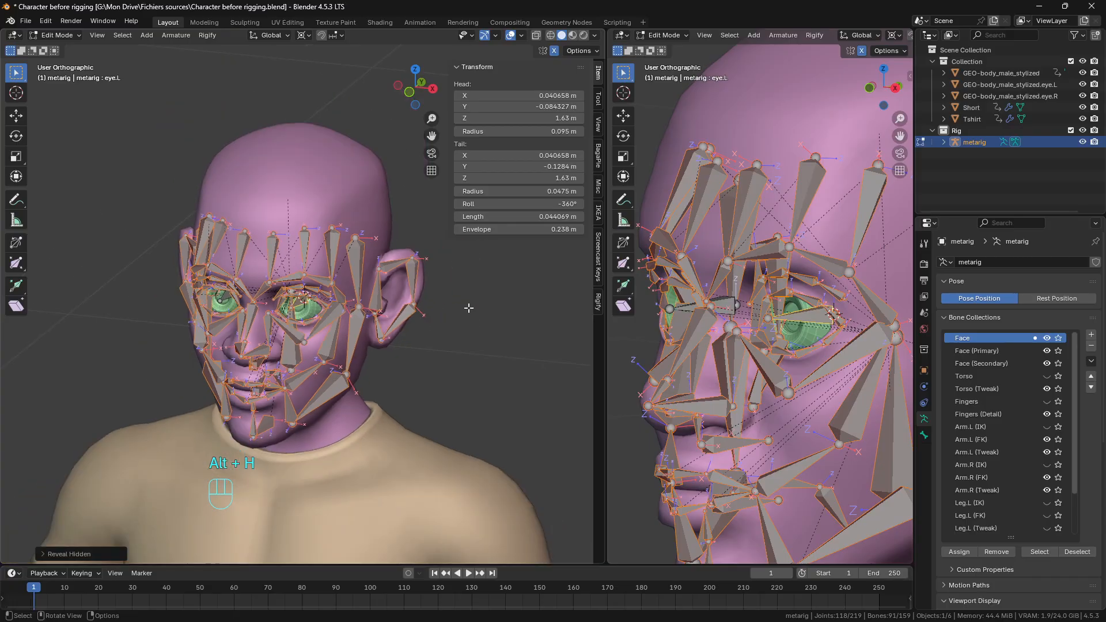
left_click(1046, 376)
left_click(1046, 426)
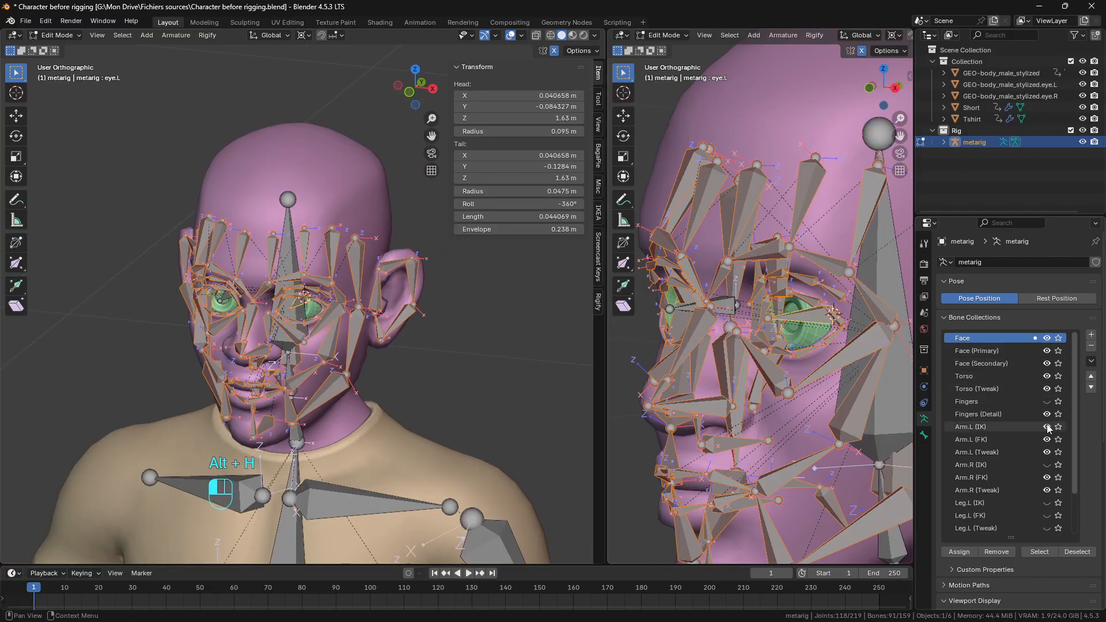
left_click(1047, 401)
left_click(1046, 465)
left_click(1046, 503)
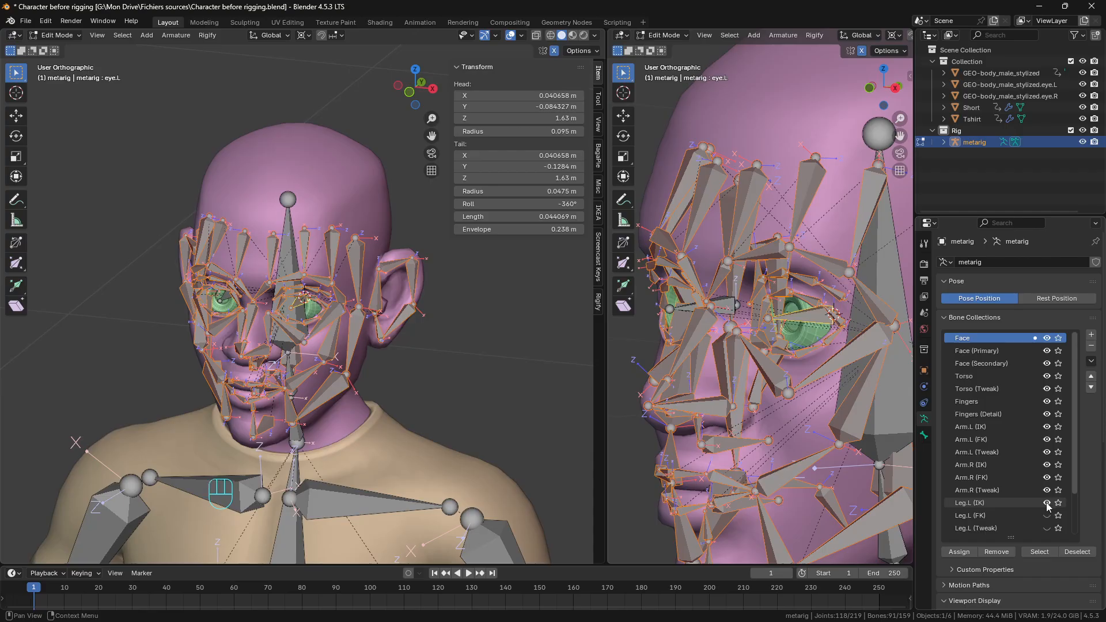
left_click(1047, 515)
left_click(1046, 528)
scroll(1048, 521, "down", 4)
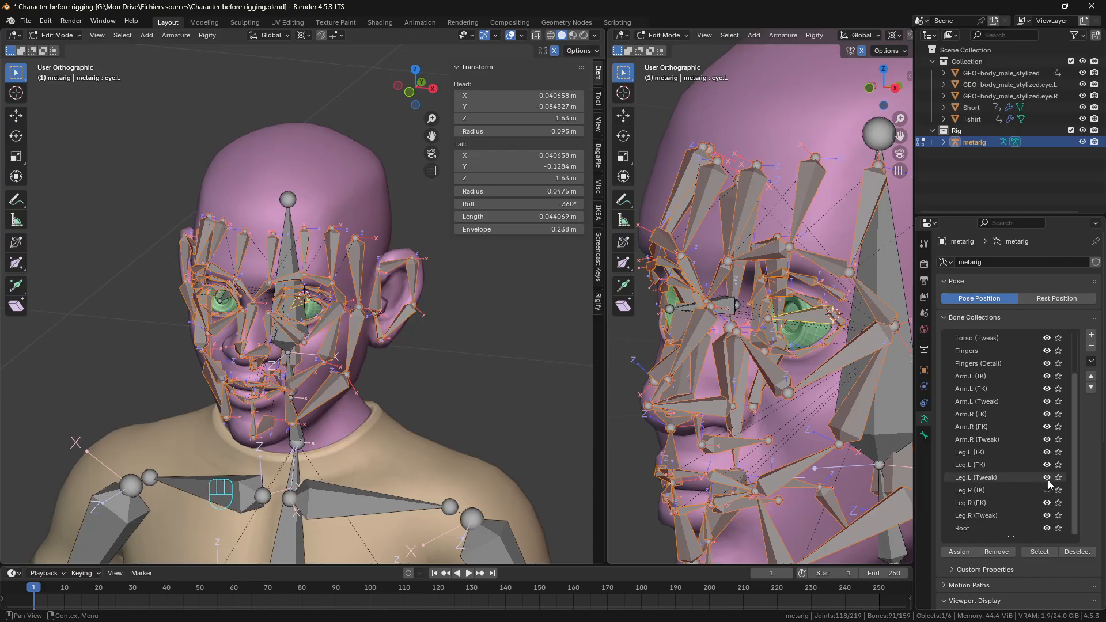
left_click(1046, 490)
Step: Move the left breast bone slightly inward and down, placing its head at about X 0.095 m and Z 1.258 m
scroll(361, 411, "down", 6)
scroll(360, 410, "up", 3)
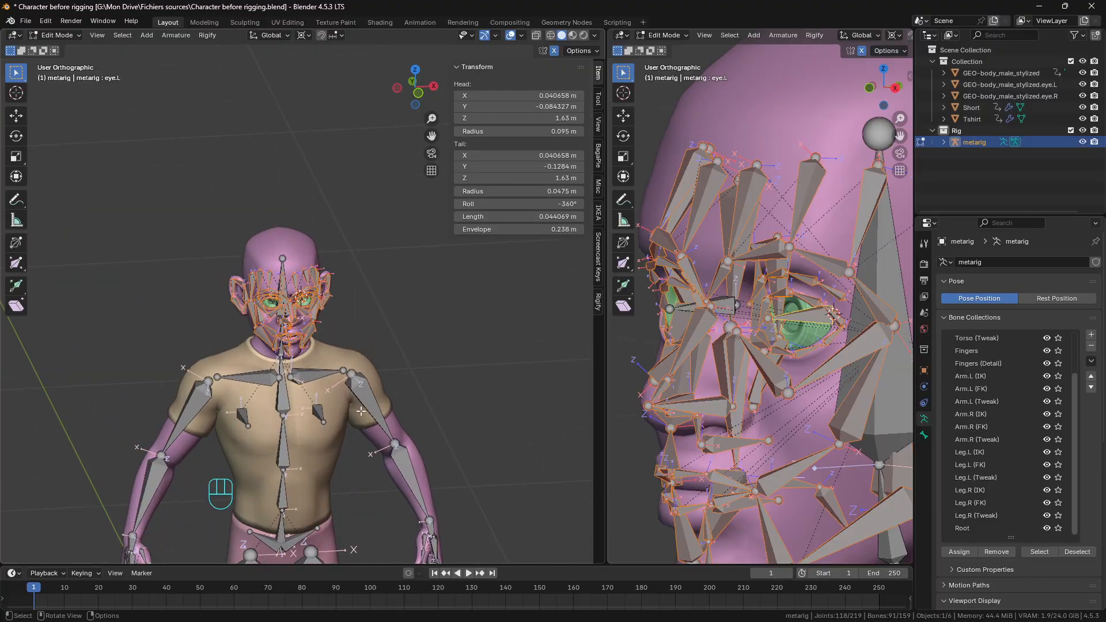
left_click(320, 420)
scroll(345, 486, "up", 2)
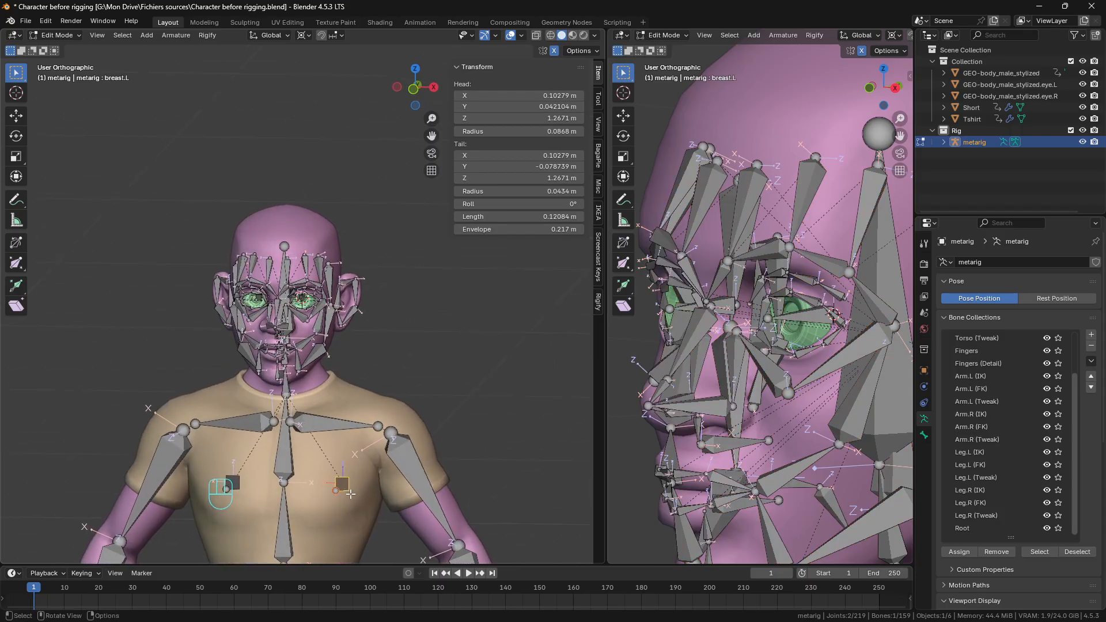
key("g")
left_click(342, 501)
scroll(363, 477, "down", 3)
scroll(363, 477, "up", 2)
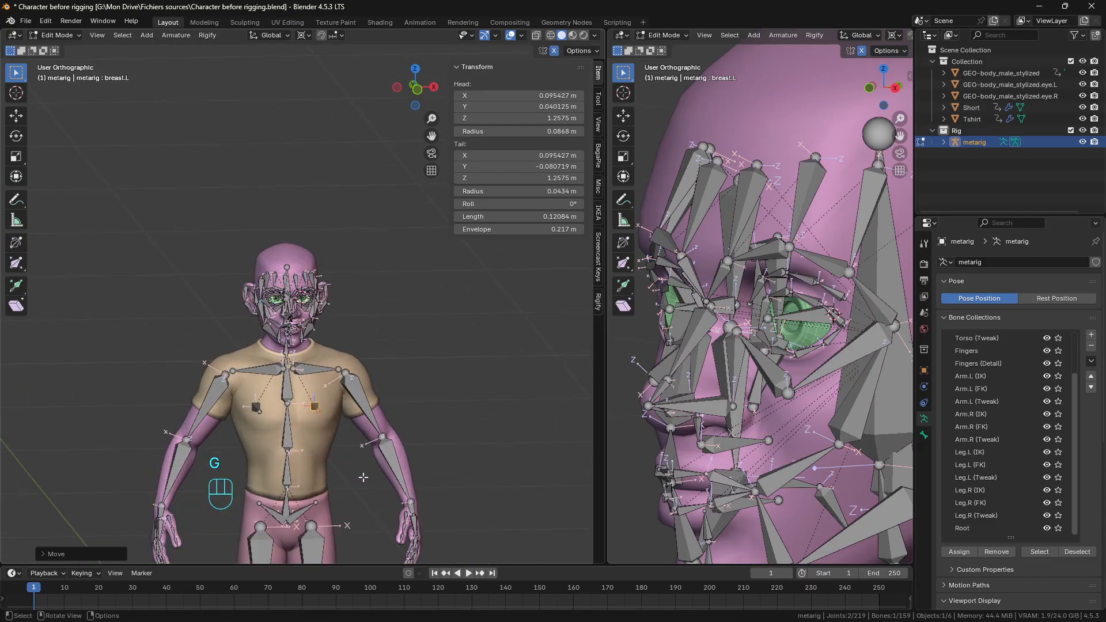
mouse_move(344, 459)
middle_mouse_down()
mouse_move(397, 452)
mouse_move(333, 449)
mouse_move(368, 453)
mouse_move(335, 460)
middle_mouse_up()
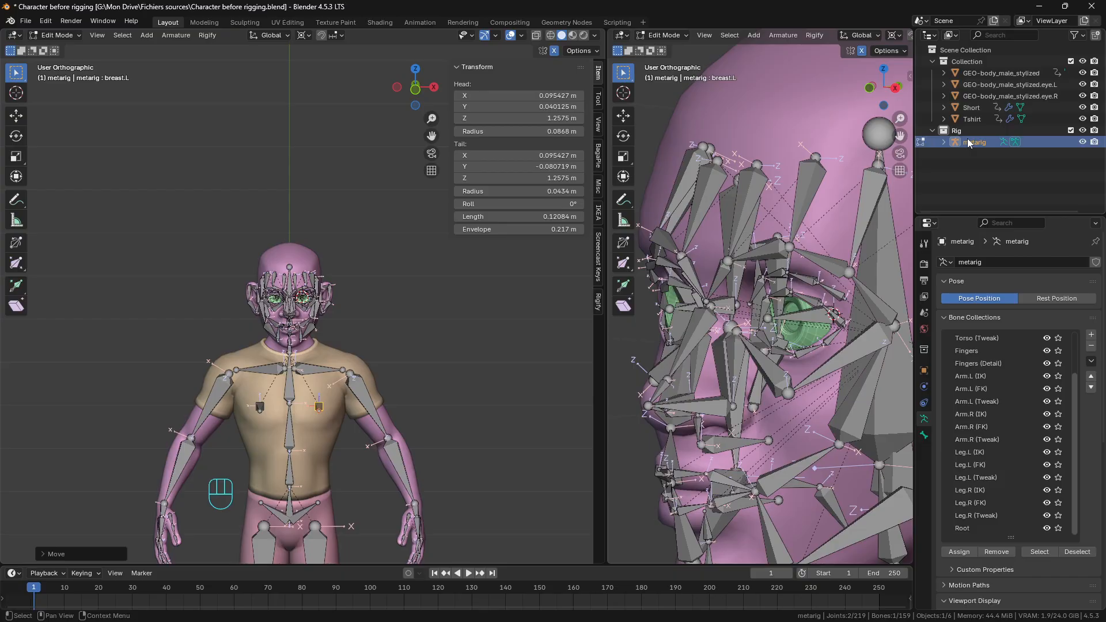
Step: Return the metarig to Object Mode and turn off the display of its bone axes
key("Tab")
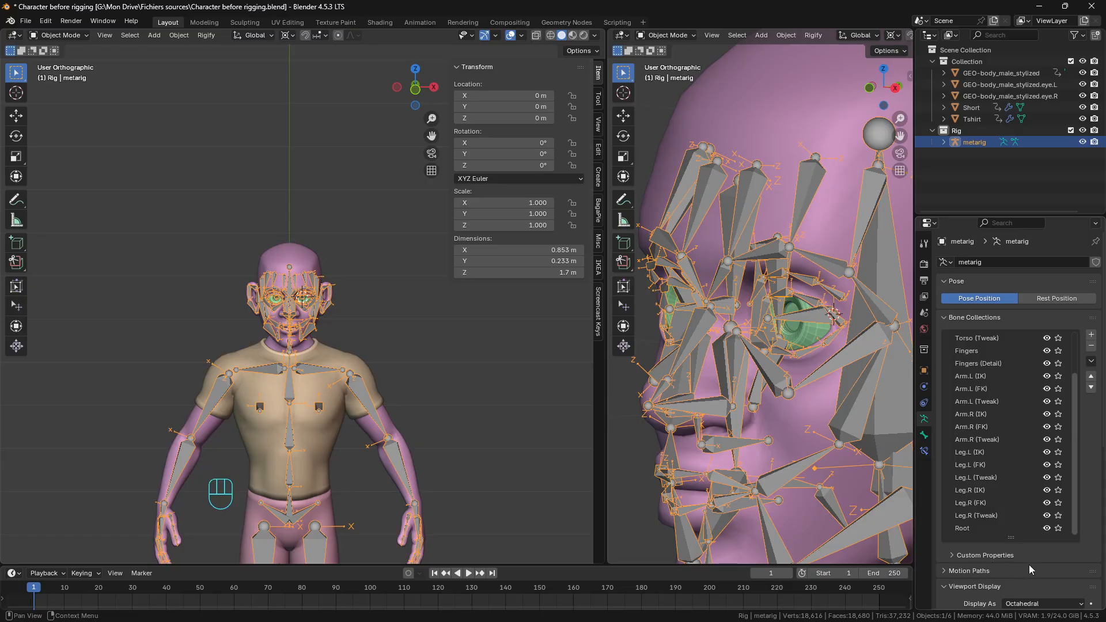
scroll(1029, 565, "down", 7)
left_click(1005, 509)
left_click(1005, 510)
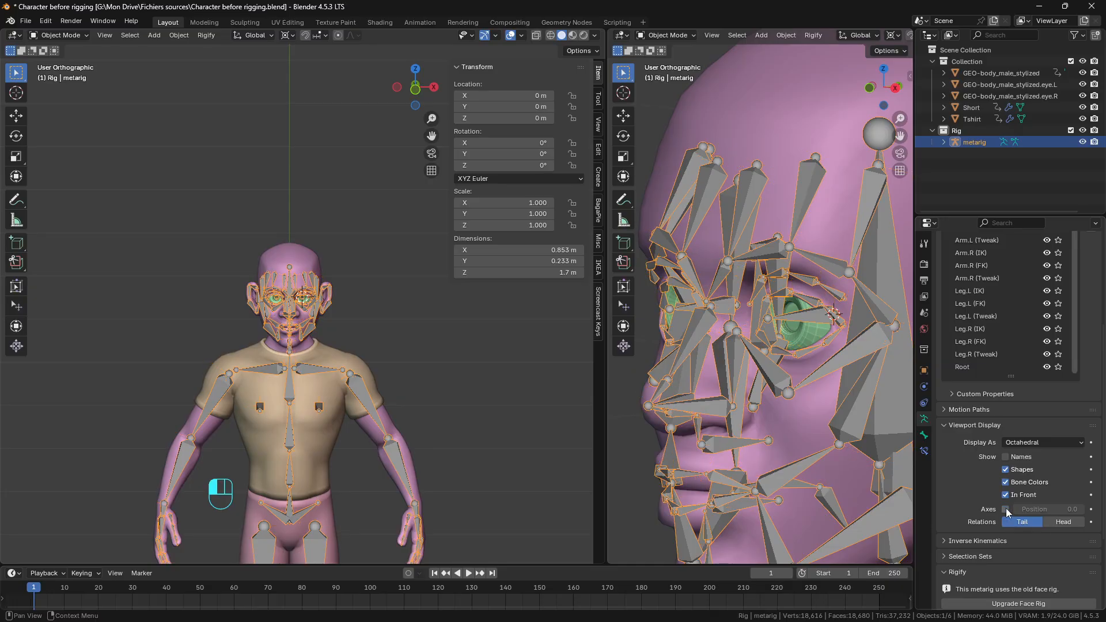
scroll(387, 395, "up", 3)
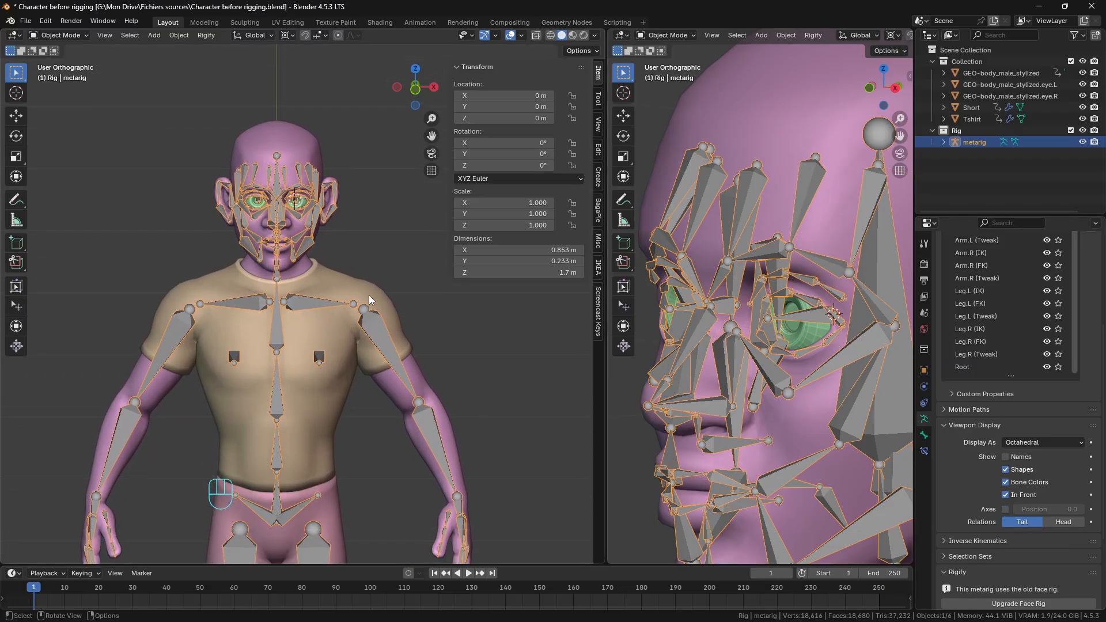
scroll(275, 356, "down", 4)
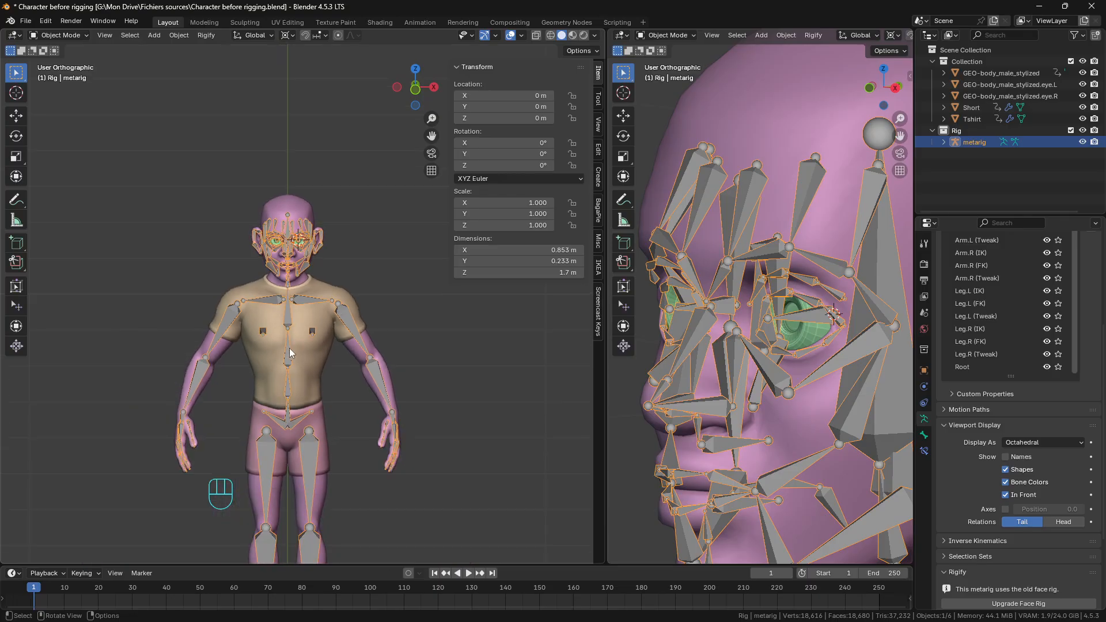
scroll(291, 353, "up", 1)
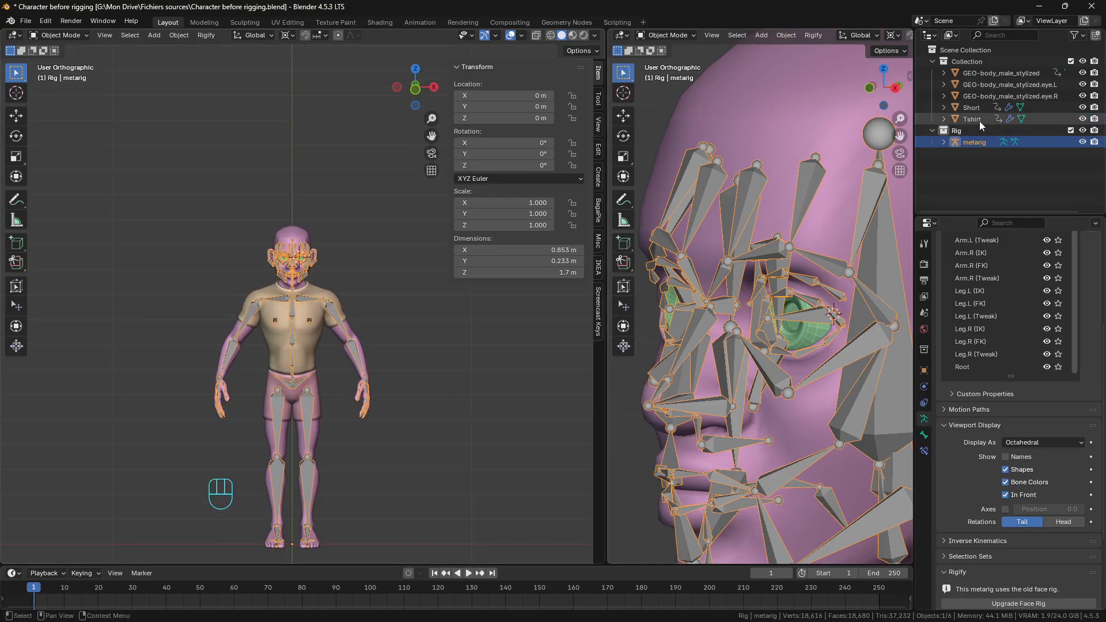
Step: Upgrade the metarig's old face rig with Rigify and confirm the upgrade
scroll(1025, 481, "down", 5)
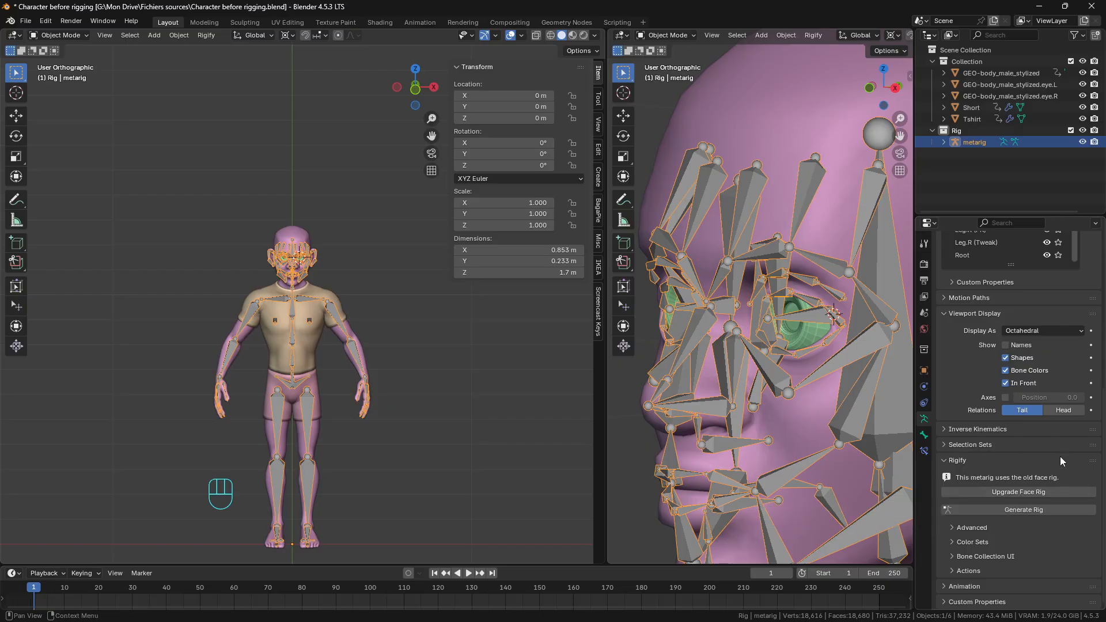
left_click(1028, 491)
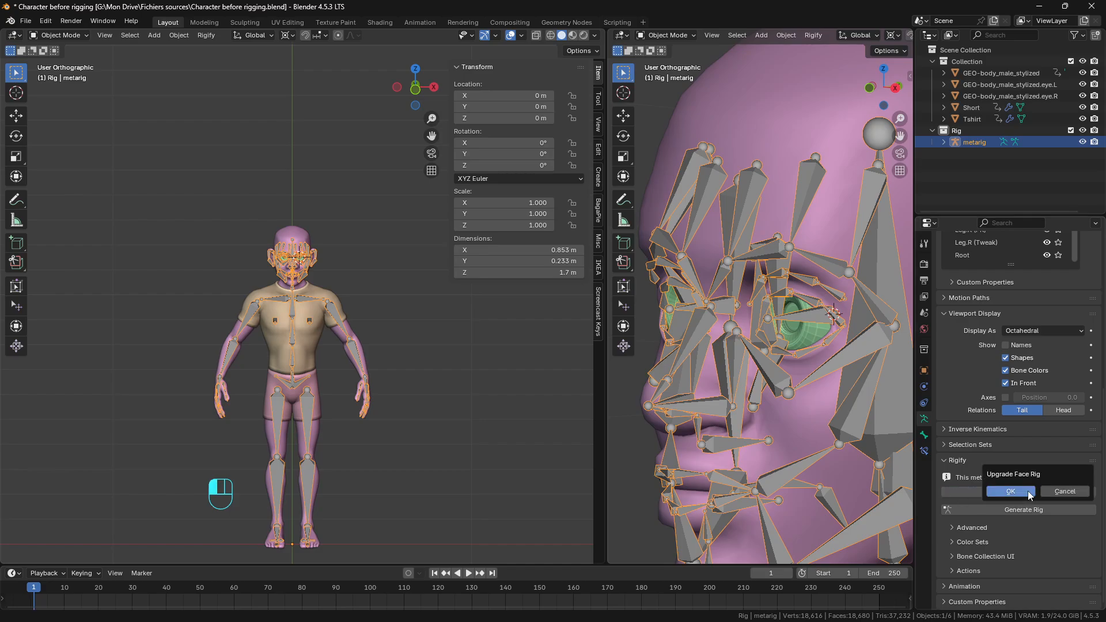
left_click(1010, 491)
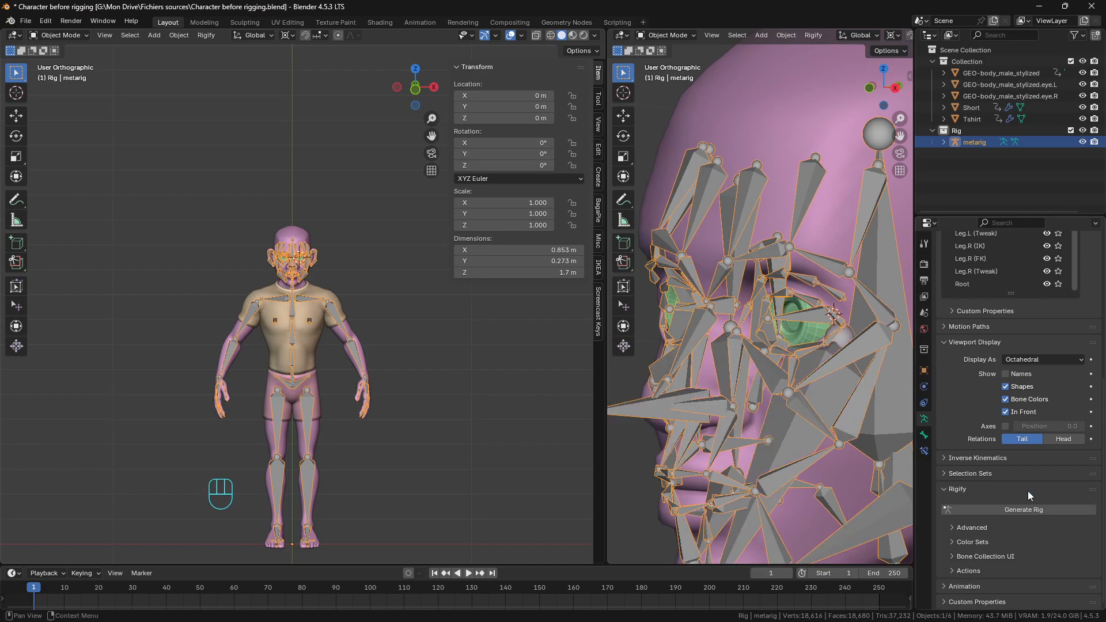
Step: In Edit Mode, move the nose_master bone's tail back to the nose tip, at about Y -0.175 m and Z 1.584 m
middle_click_drag(626, 345, 699, 388)
middle_click_drag(638, 420, 679, 380)
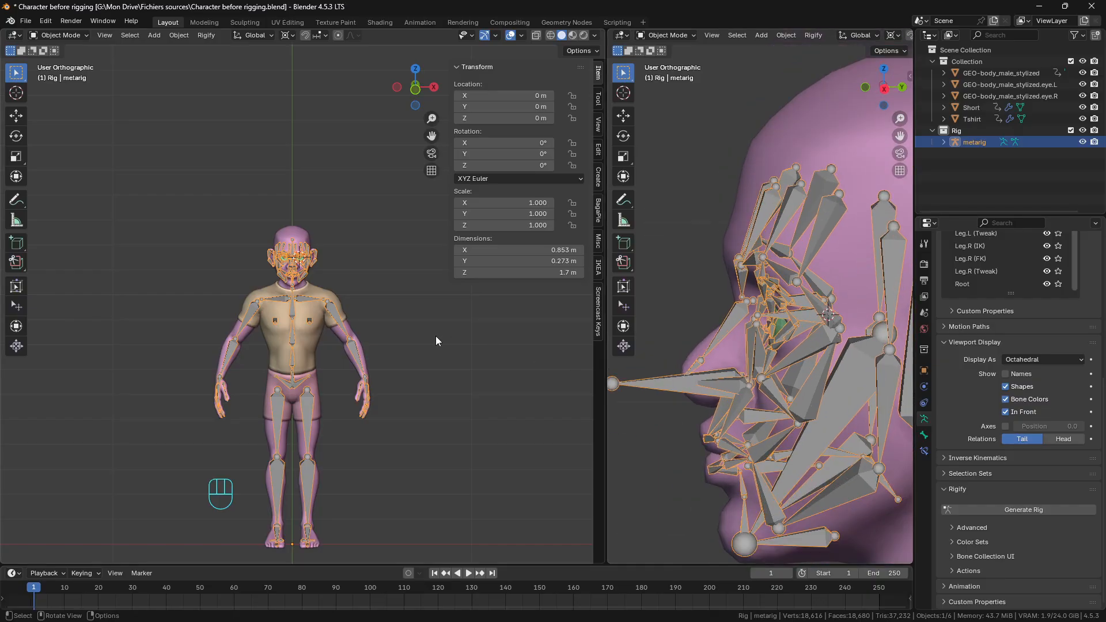
middle_click_drag(436, 336, 201, 297)
scroll(276, 323, "up", 10)
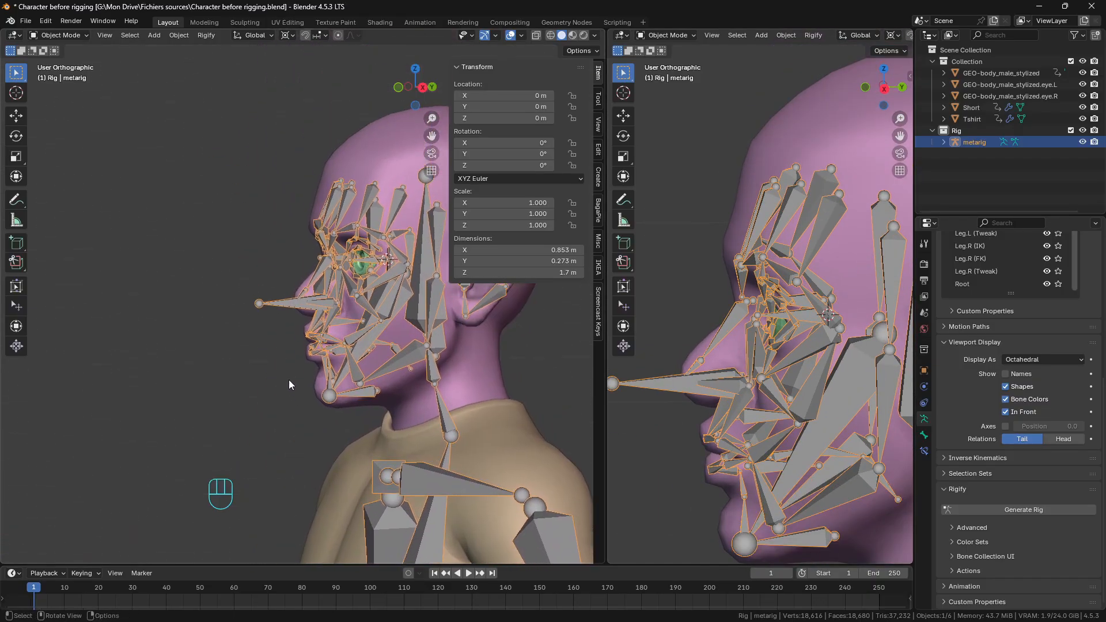
key("Tab")
left_click(195, 314)
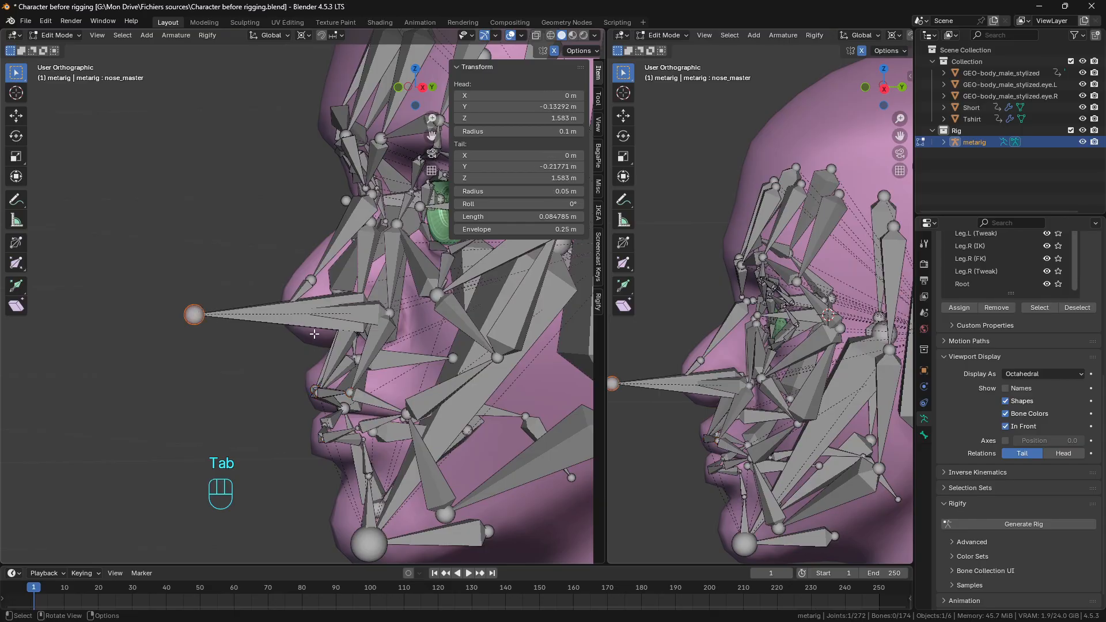
key("KP_3")
key("g")
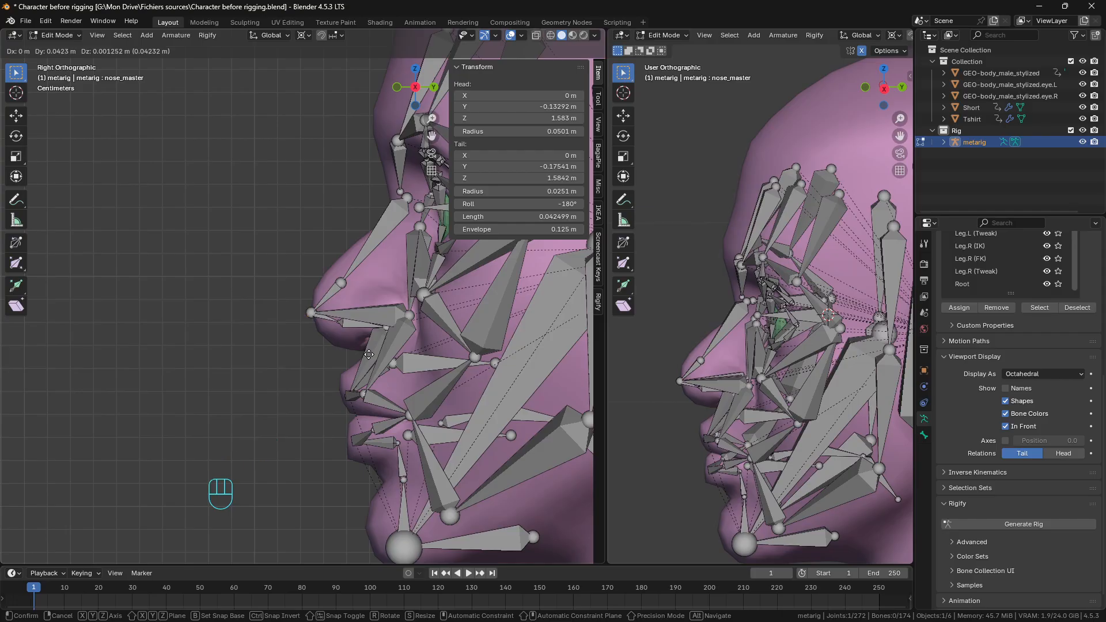
left_click(369, 354)
scroll(279, 335, "down", 3)
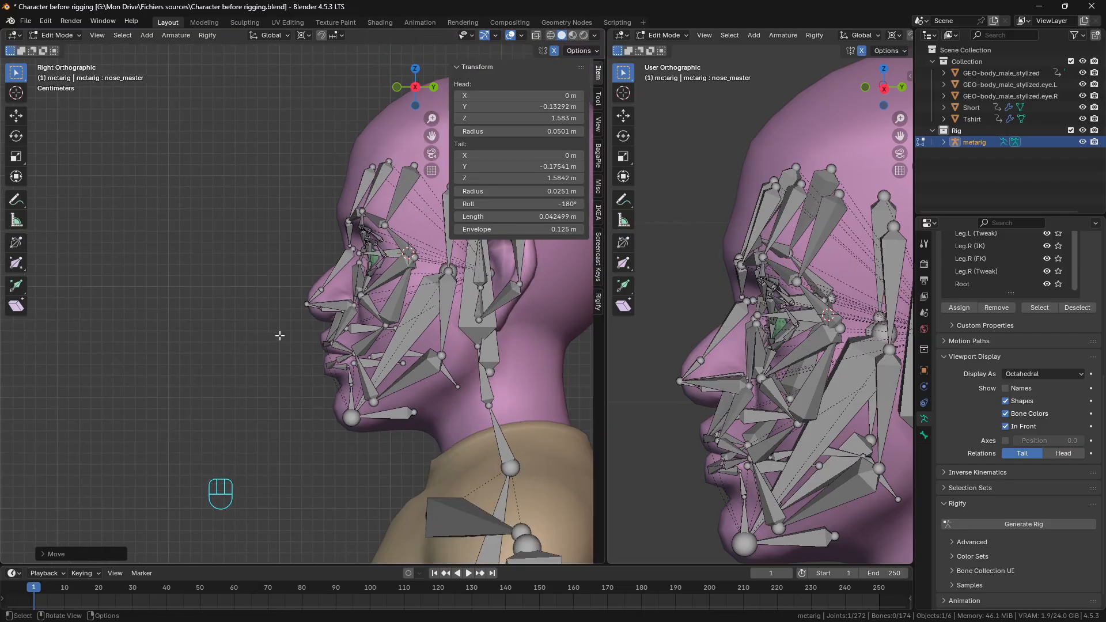
scroll(362, 317, "down", 4)
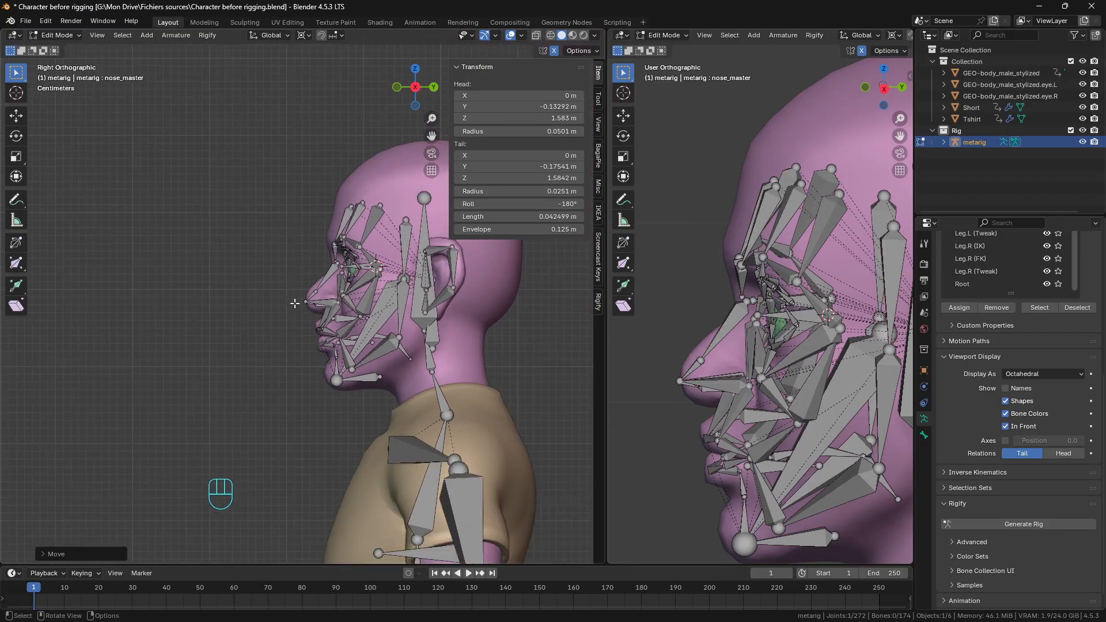
Step: Leave Edit Mode and generate the Rigify control rig from the metarig
key("Tab")
middle_click_drag(214, 317, 333, 375)
scroll(371, 391, "up", 3)
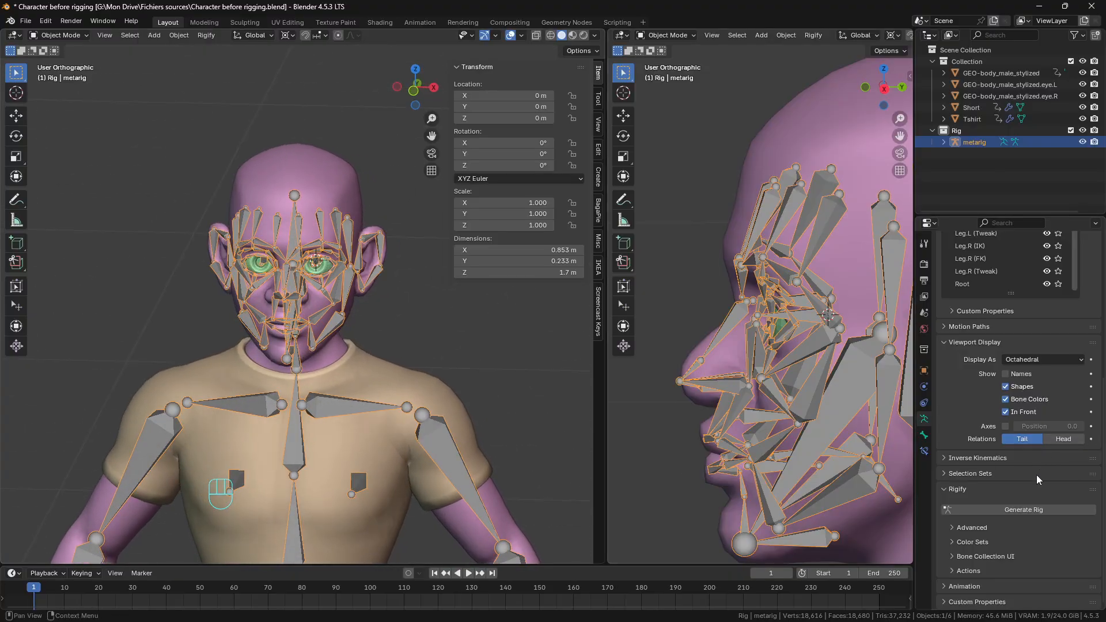
middle_click_drag(544, 399, 541, 363)
left_click(1032, 511)
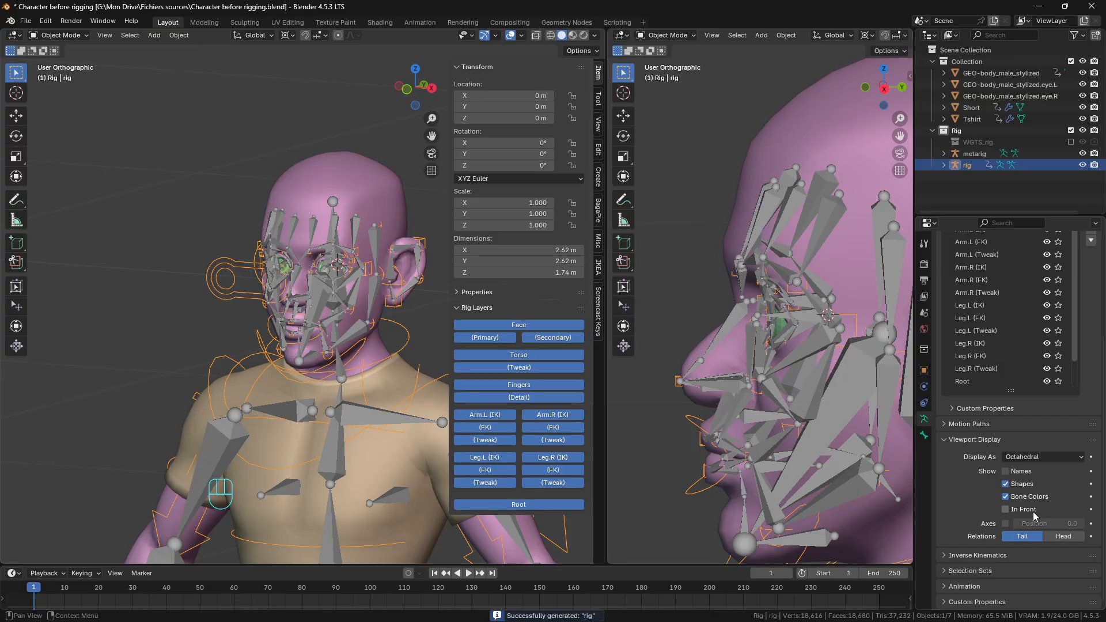
Step: Hide the metarig in the viewport and select the generated control rig
scroll(282, 360, "down", 6)
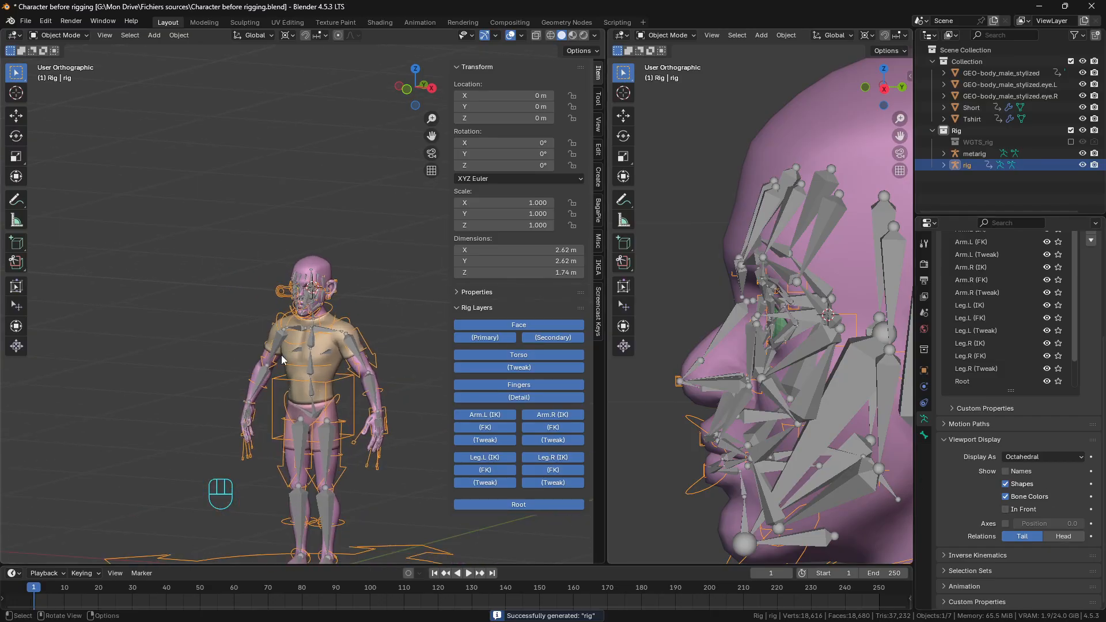
scroll(282, 359, "up", 2)
scroll(282, 360, "down", 2)
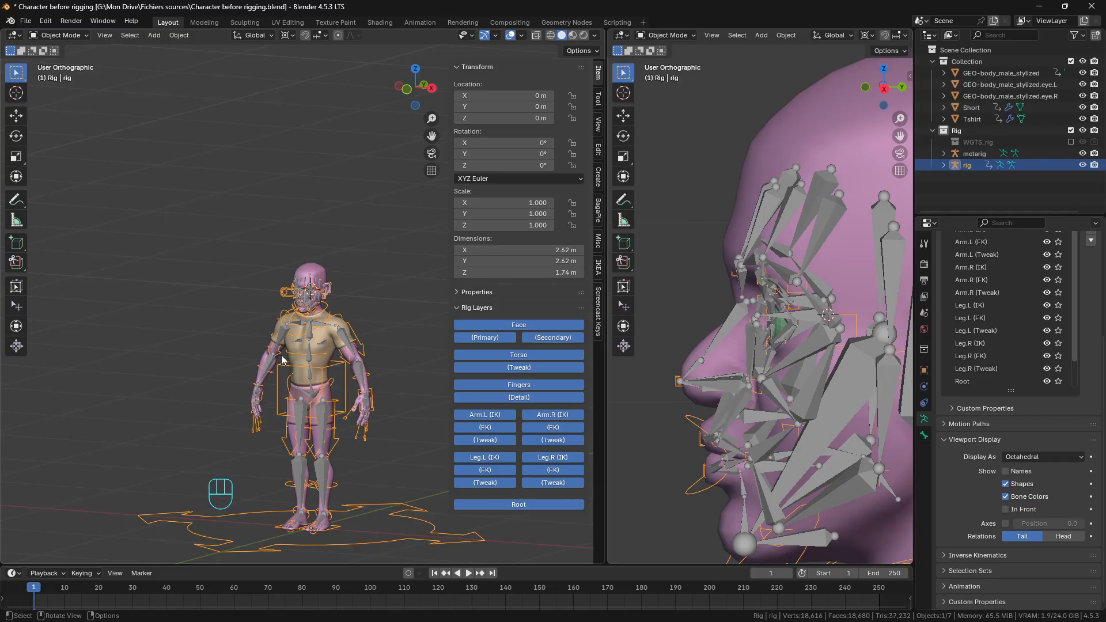
middle_click_drag(331, 397, 292, 306, "shift")
scroll(277, 306, "up", 3)
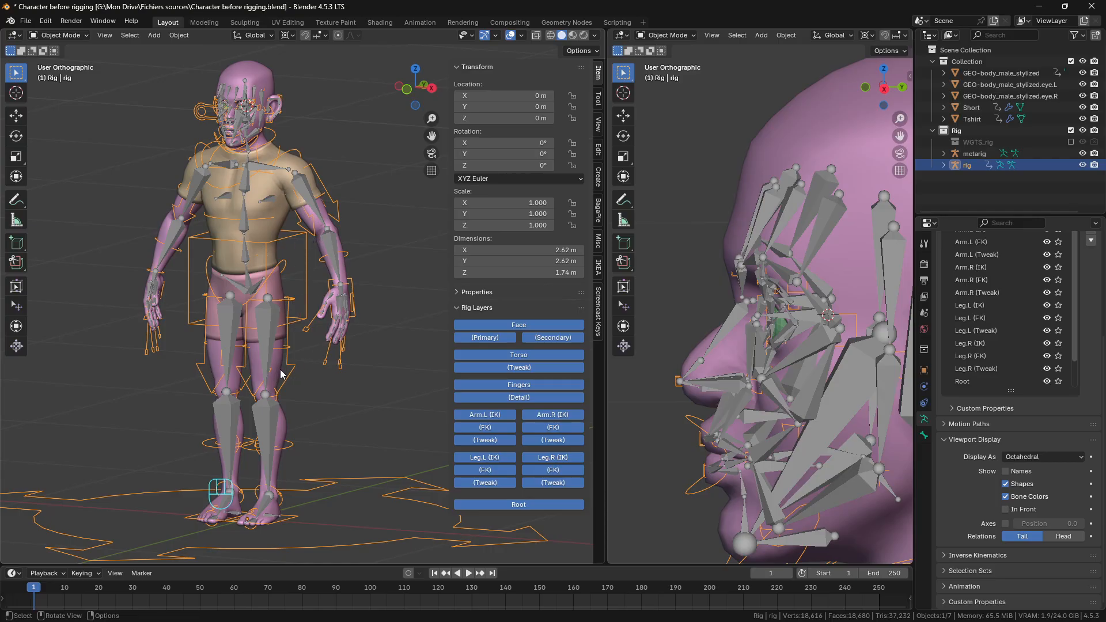
left_click(311, 205)
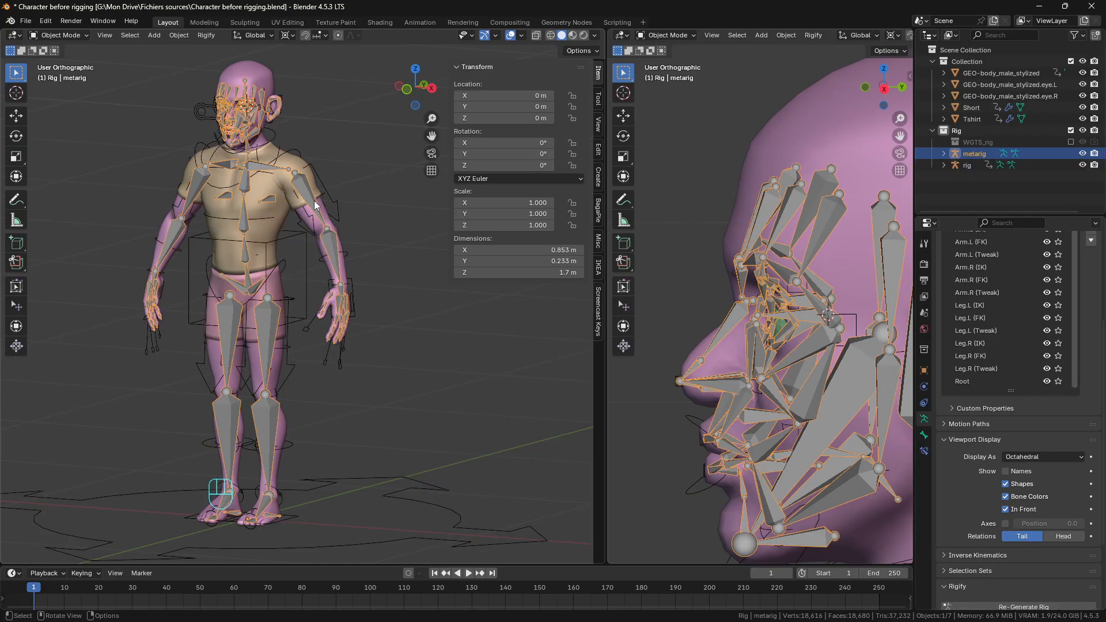
left_click(1083, 154)
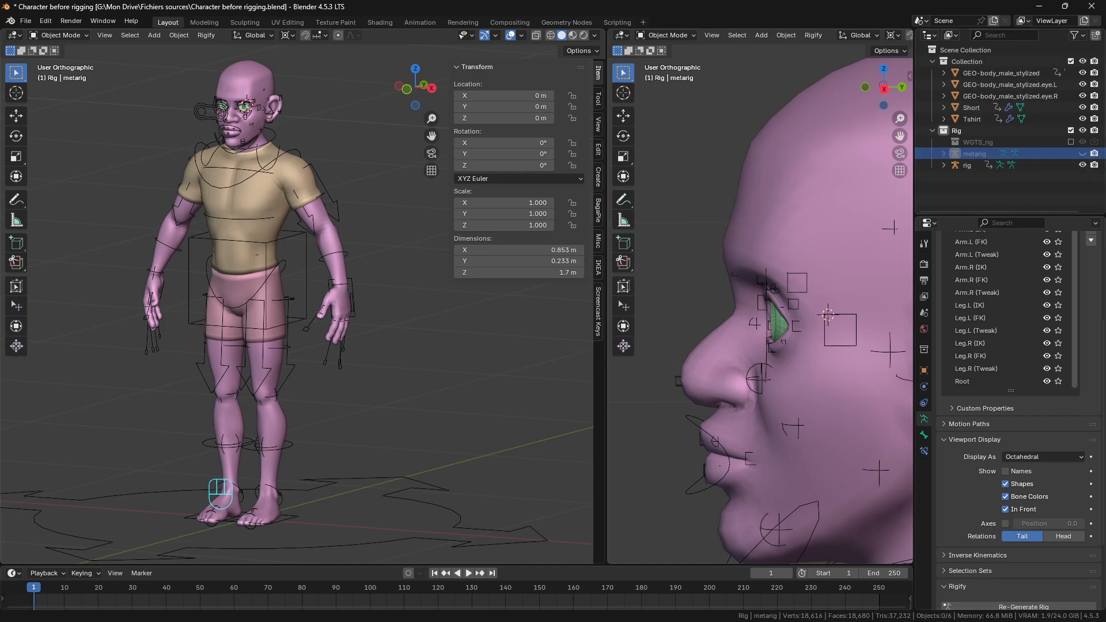
left_click(328, 206)
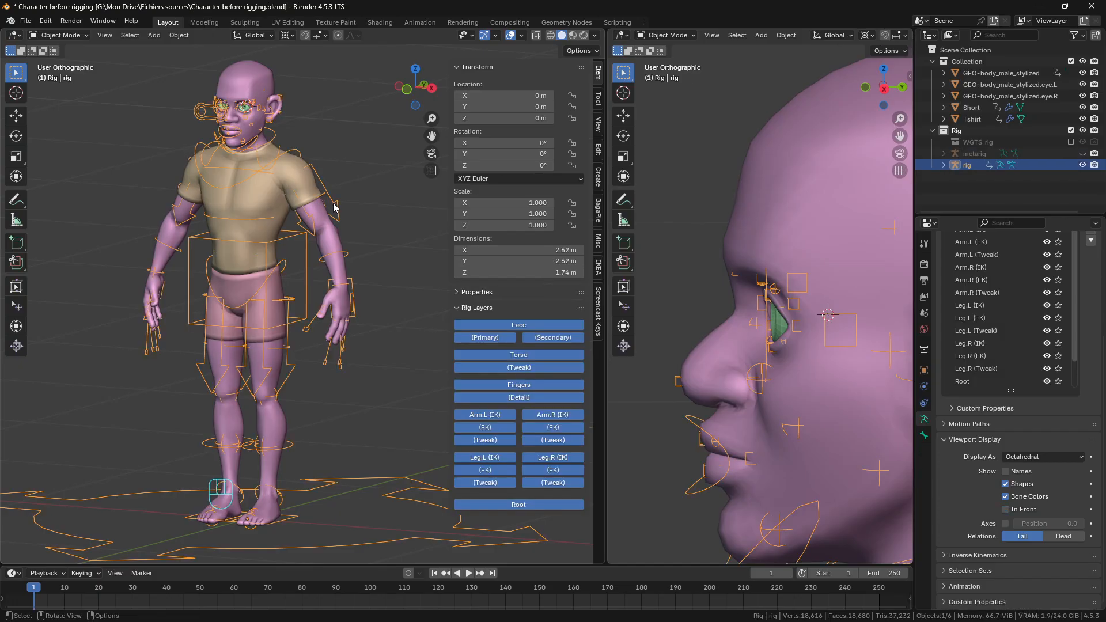
Step: Parent the GEO-body_male_stylized mesh to the control rig using Armature Deform with Automatic Weights
left_click(330, 281)
middle_click_drag(329, 281, 378, 347)
scroll(350, 275, "up", 3)
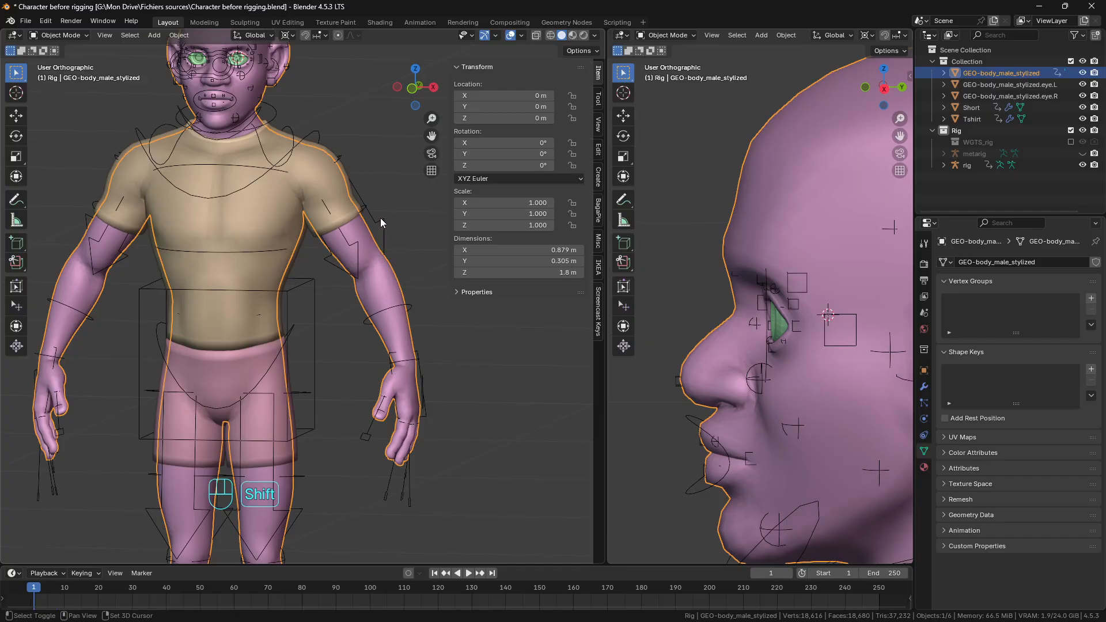
left_click(380, 217, "shift")
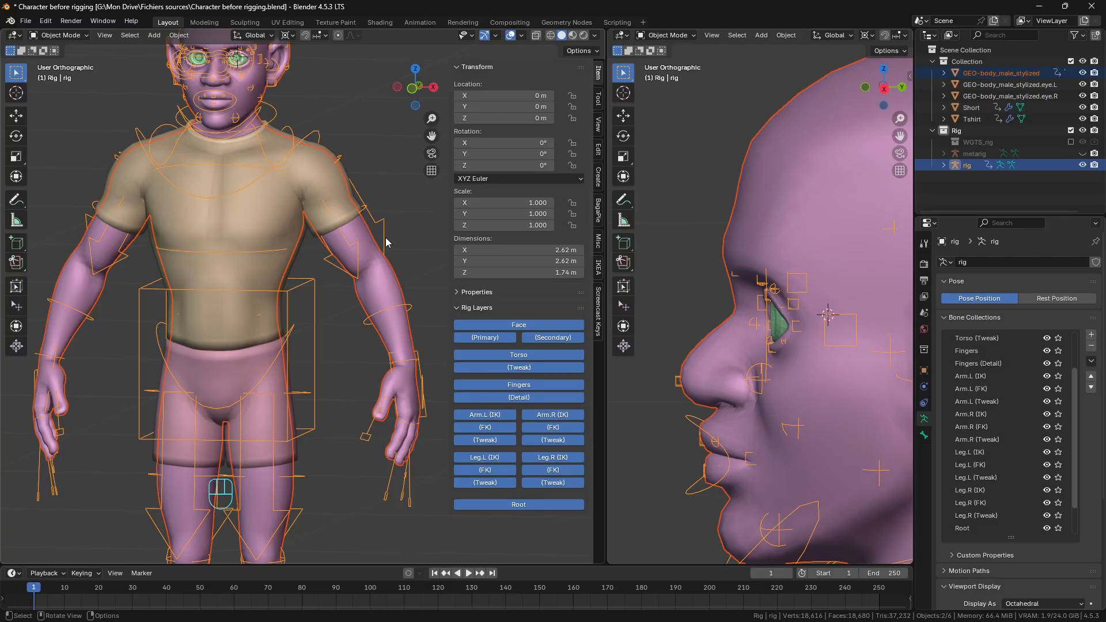
key("ctrl+p")
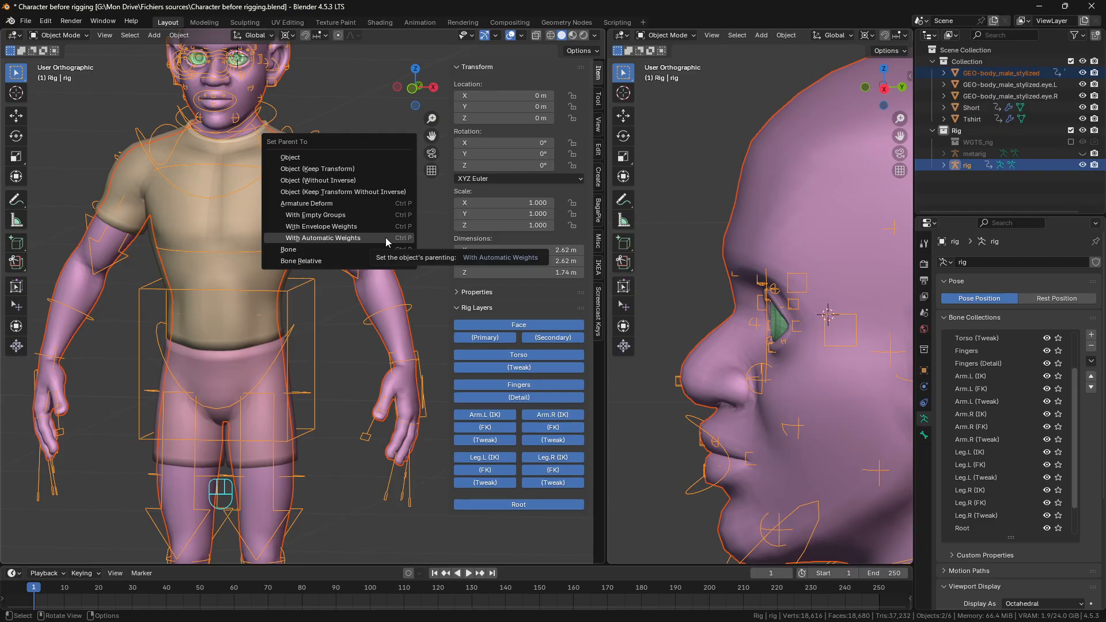
left_click(385, 238)
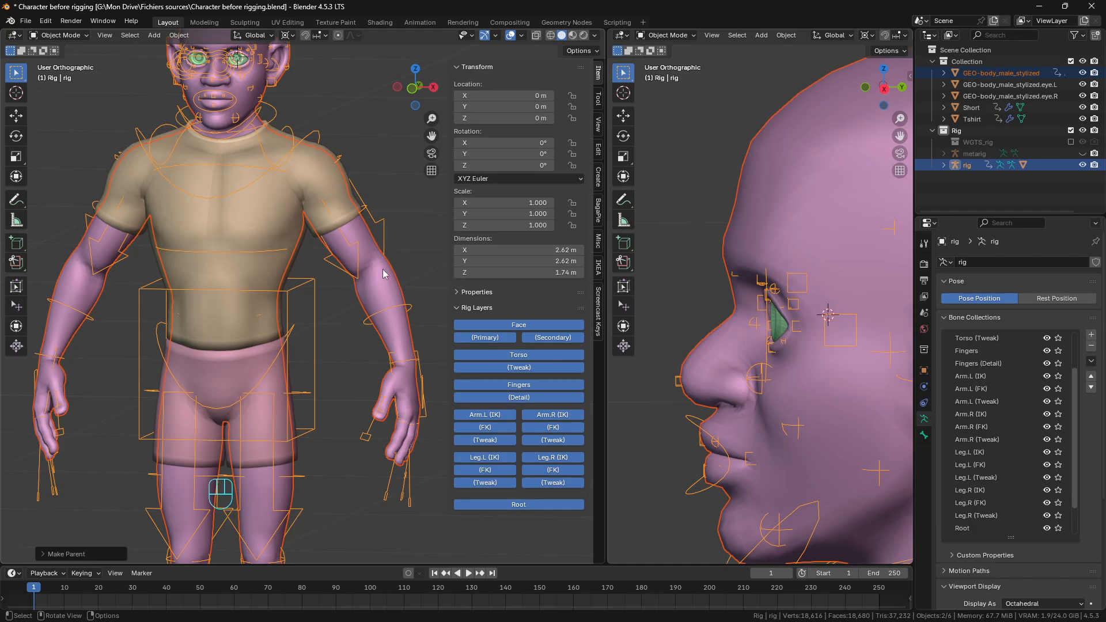
Step: In Pose Mode, test the body's binding by moving the left hand IK control, and cancel the move
left_click(387, 235)
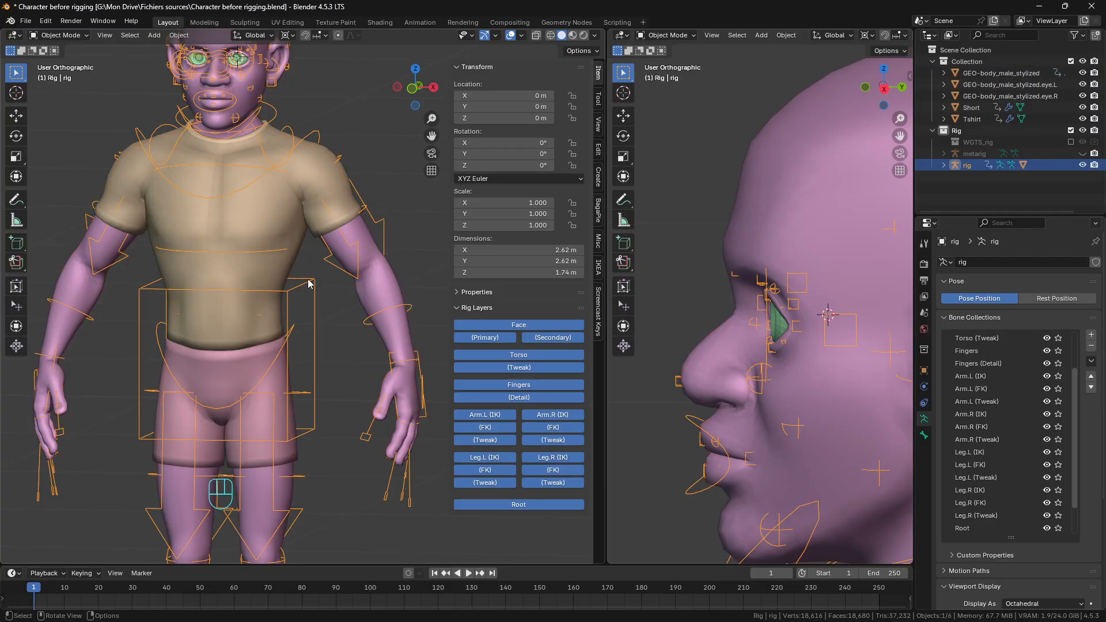
key("ctrl+Tab")
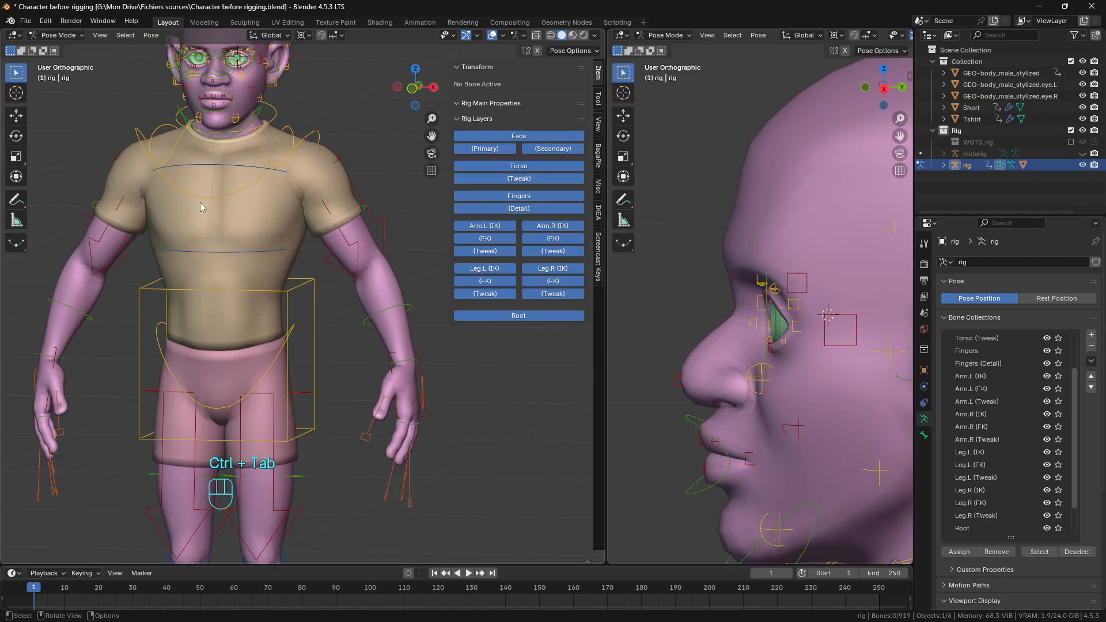
left_click(416, 361)
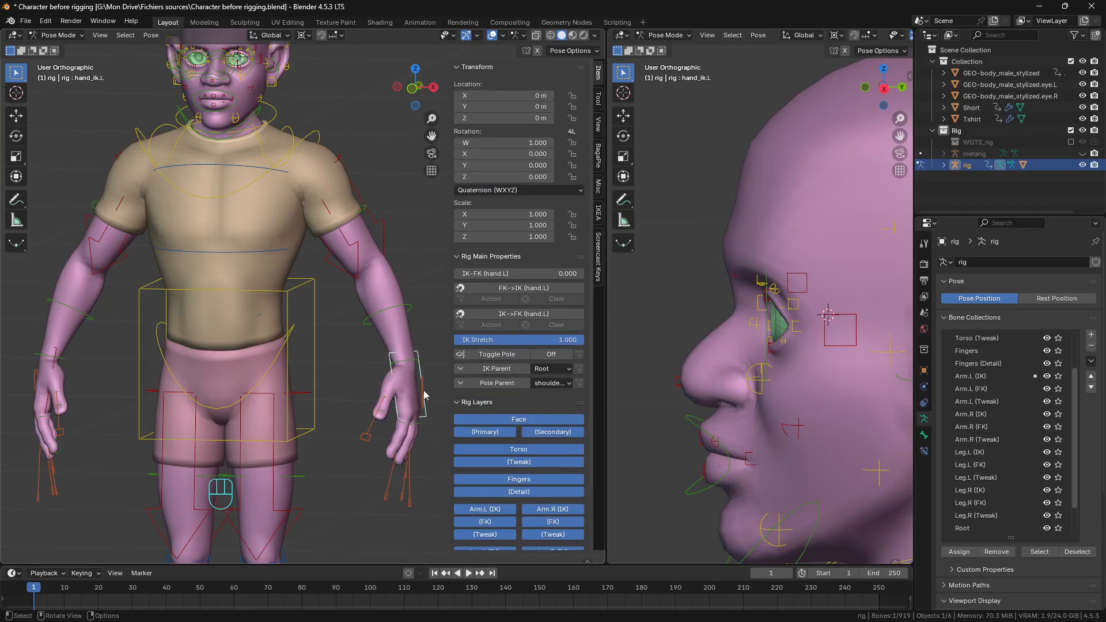
key("g")
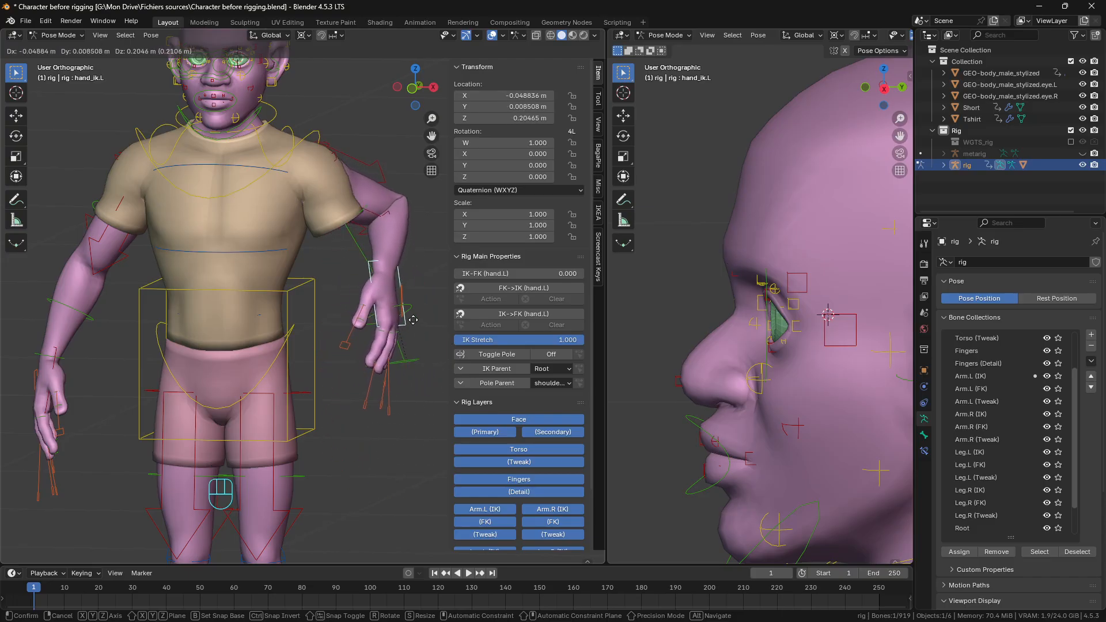
right_click(429, 375)
Step: Test-move the torso control, cancel the move, and return to Object Mode
left_click(299, 295)
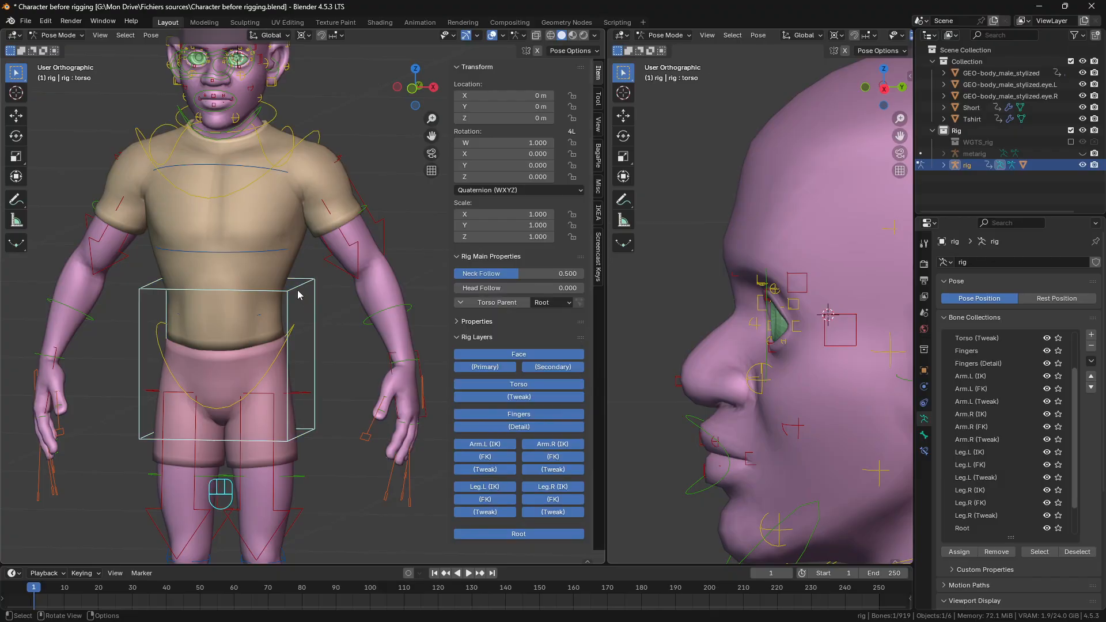
scroll(298, 294, "down", 4)
key("g")
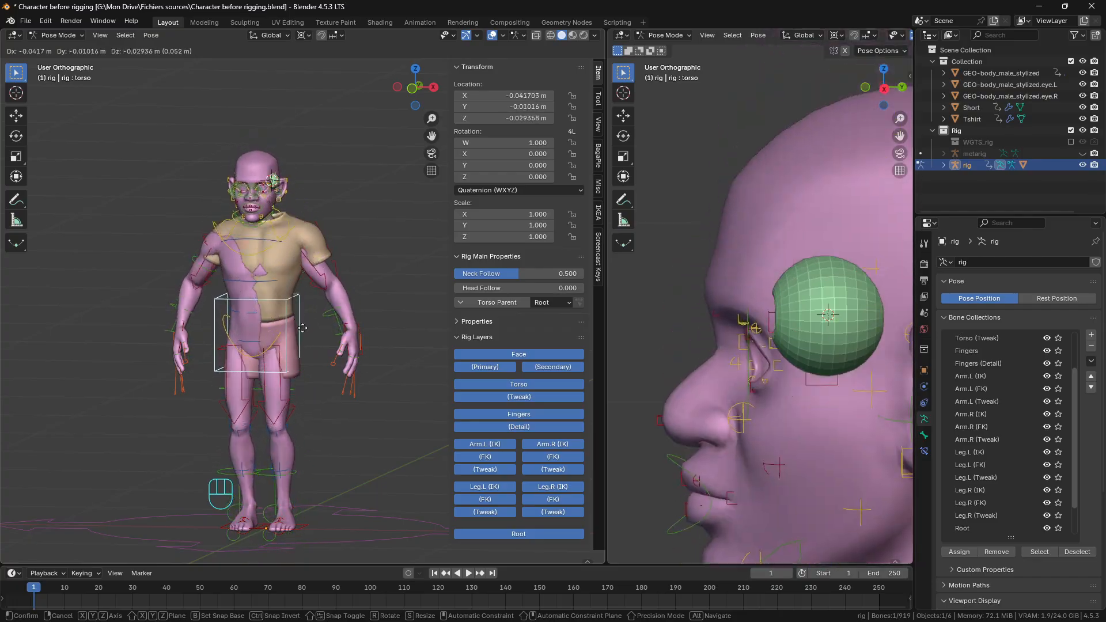
right_click(320, 325)
scroll(250, 349, "up", 4)
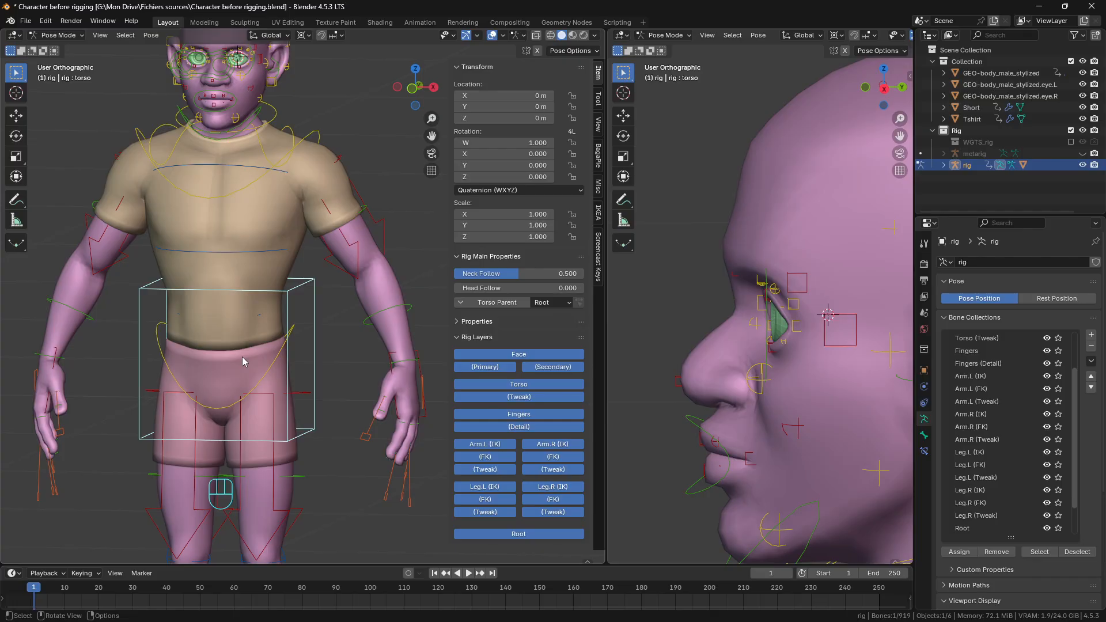
key("ctrl+Tab")
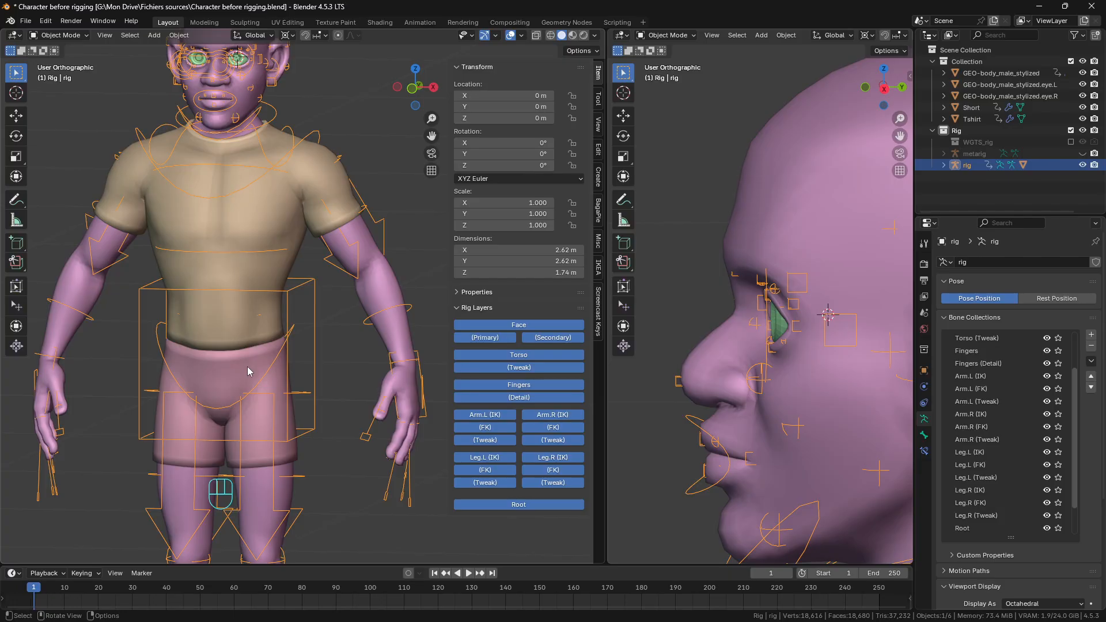
Step: Parent the Short mesh to the control rig with Automatic Weights
left_click(249, 362)
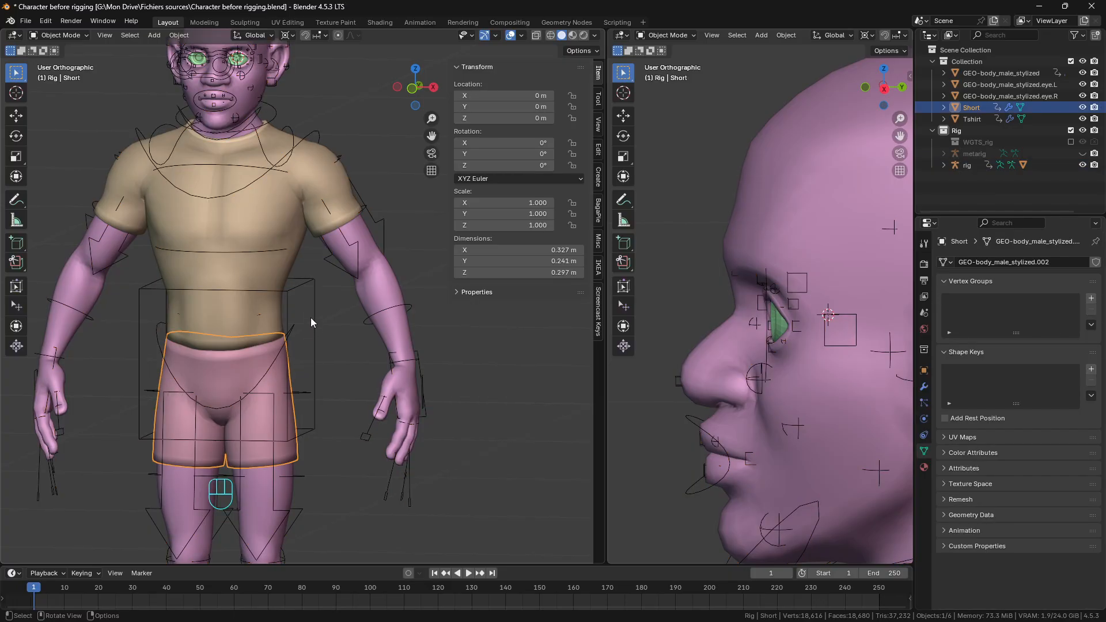
left_click(315, 298, "shift")
key("ctrl+p")
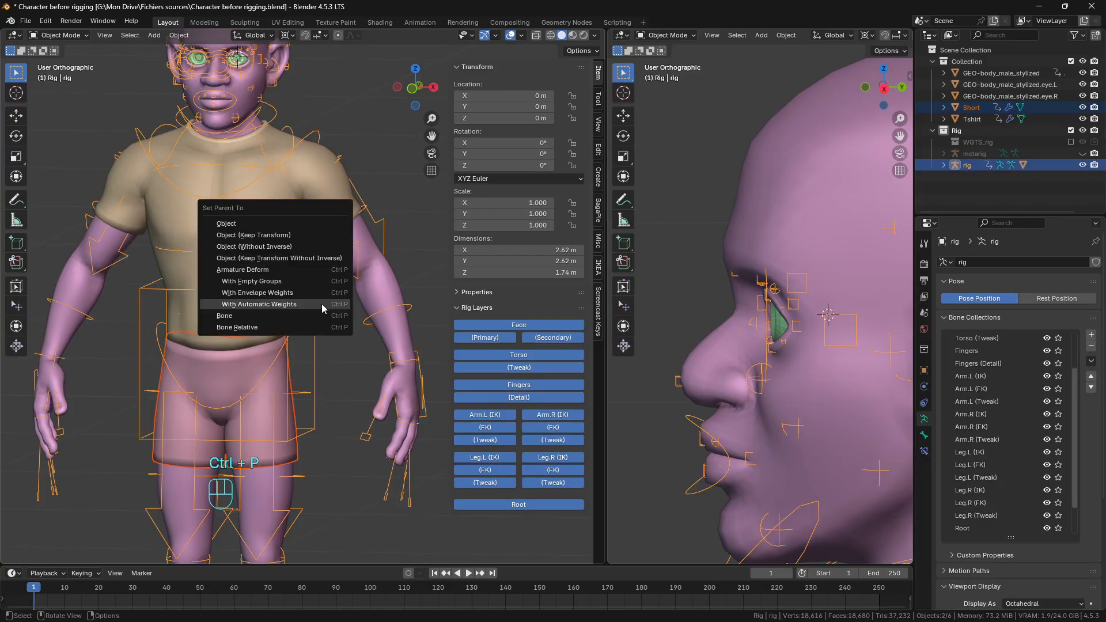
left_click(321, 307)
Step: Parent the Tshirt mesh to the control rig with Automatic Weights
left_click(278, 212)
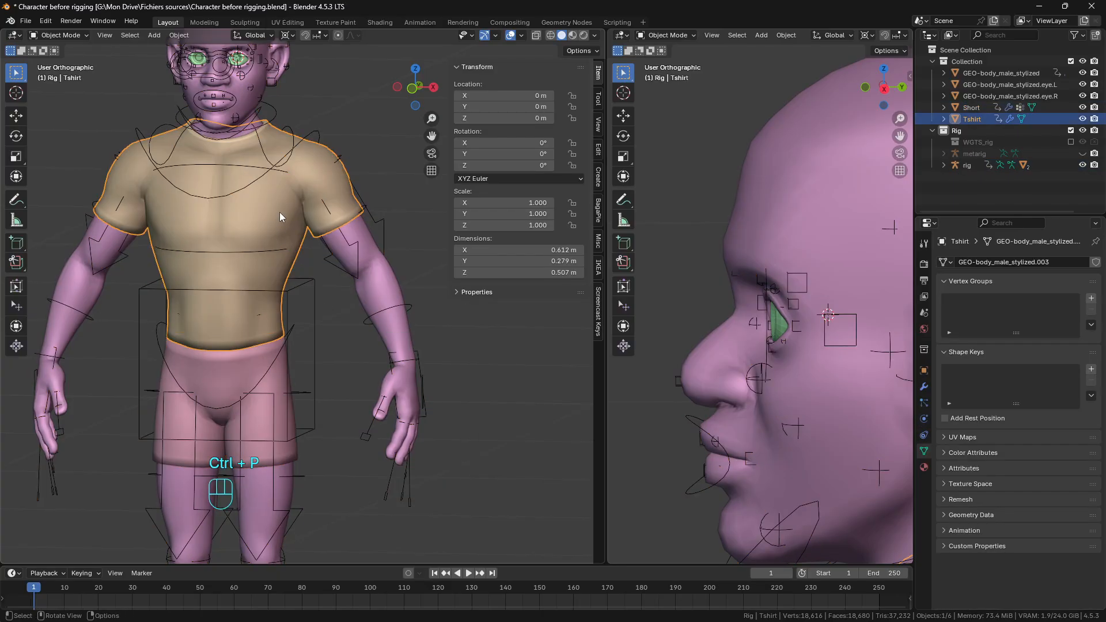
left_click(383, 226, "shift")
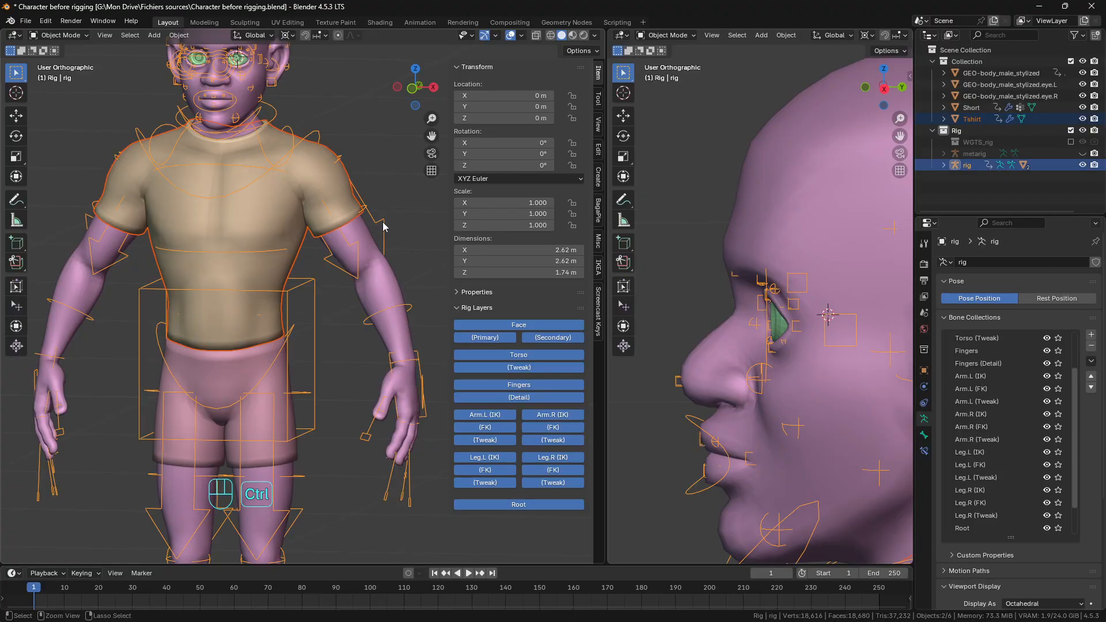
key("ctrl+p")
left_click(382, 222)
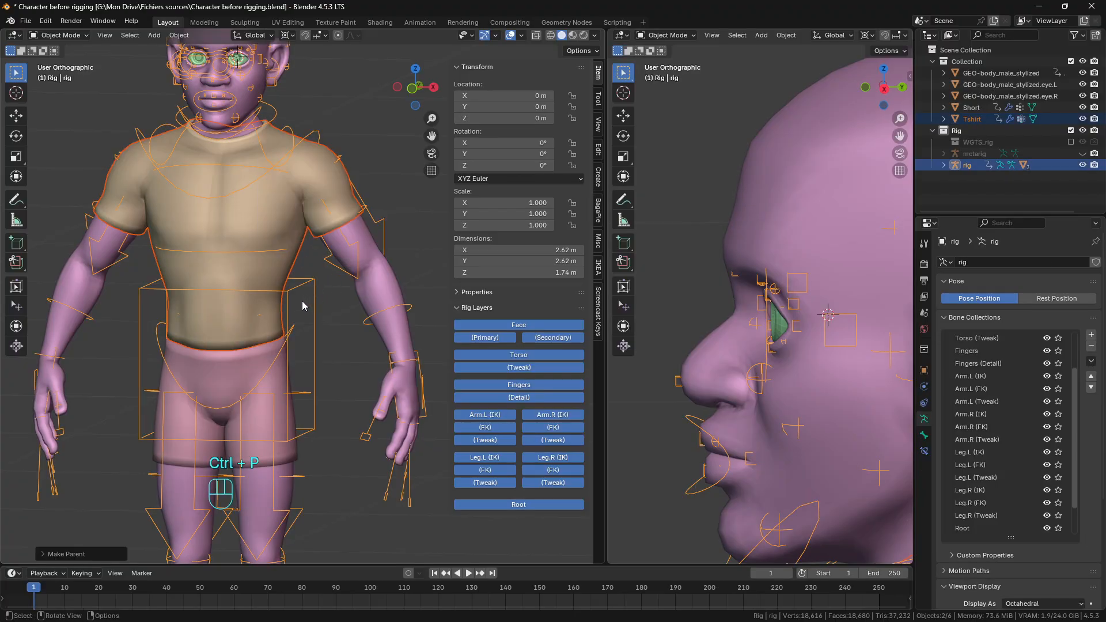
Step: In Pose Mode, try rotating the hips control, cancel, and set the transform pivot point to Median Point
key("ctrl+Tab")
left_click(282, 354)
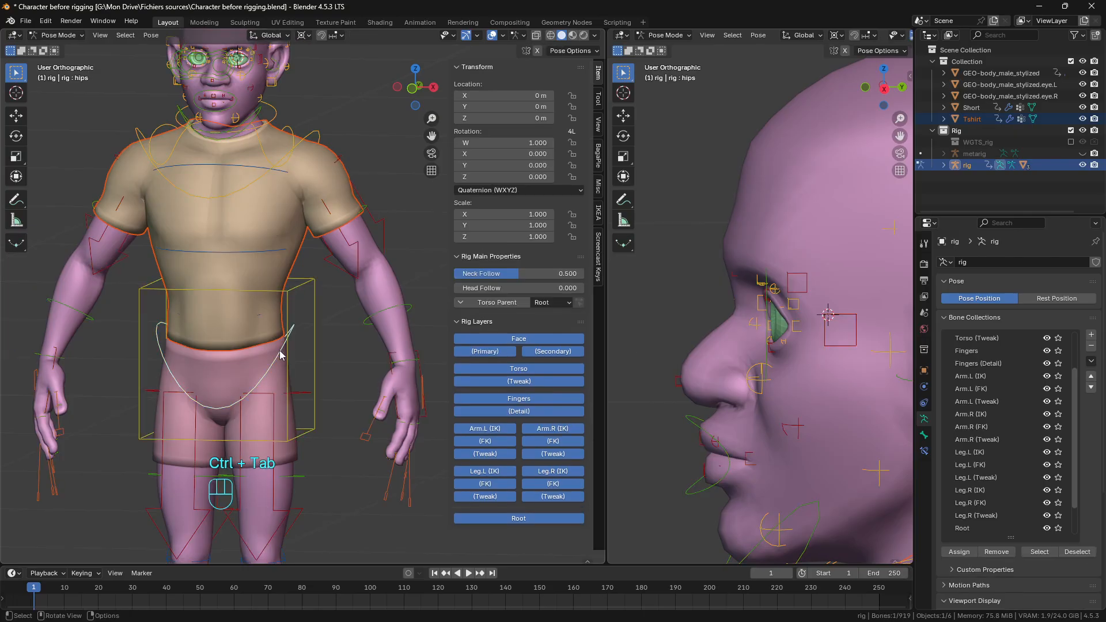
key("r")
right_click(315, 256)
left_click(303, 35)
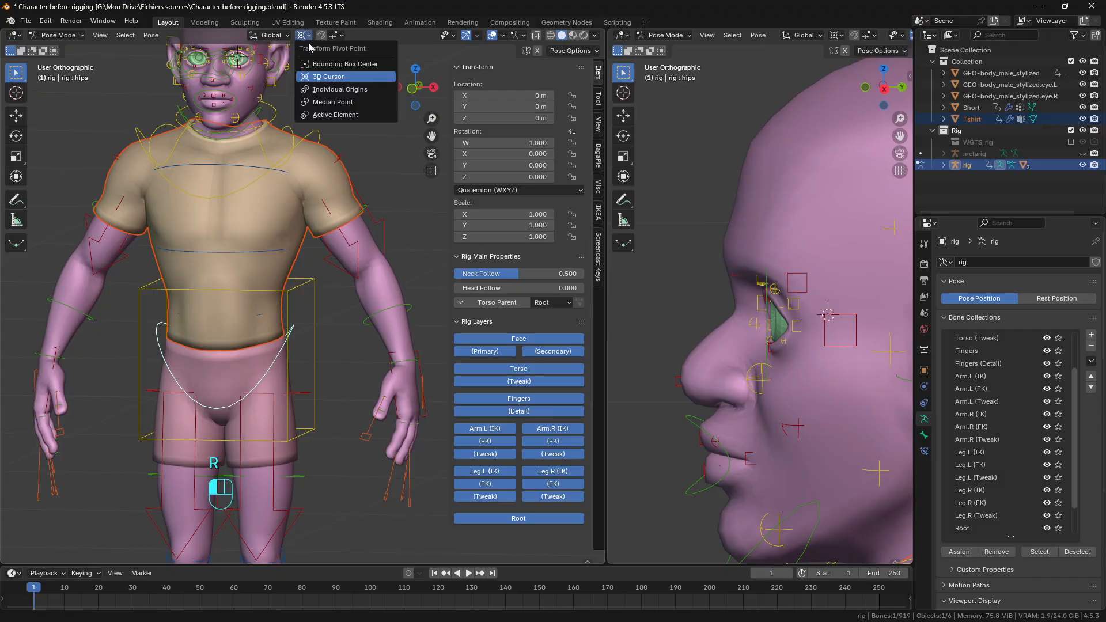
left_click(324, 102)
Step: Test-rotate the hips control in a front and a side view, cancelling each rotation
key("r")
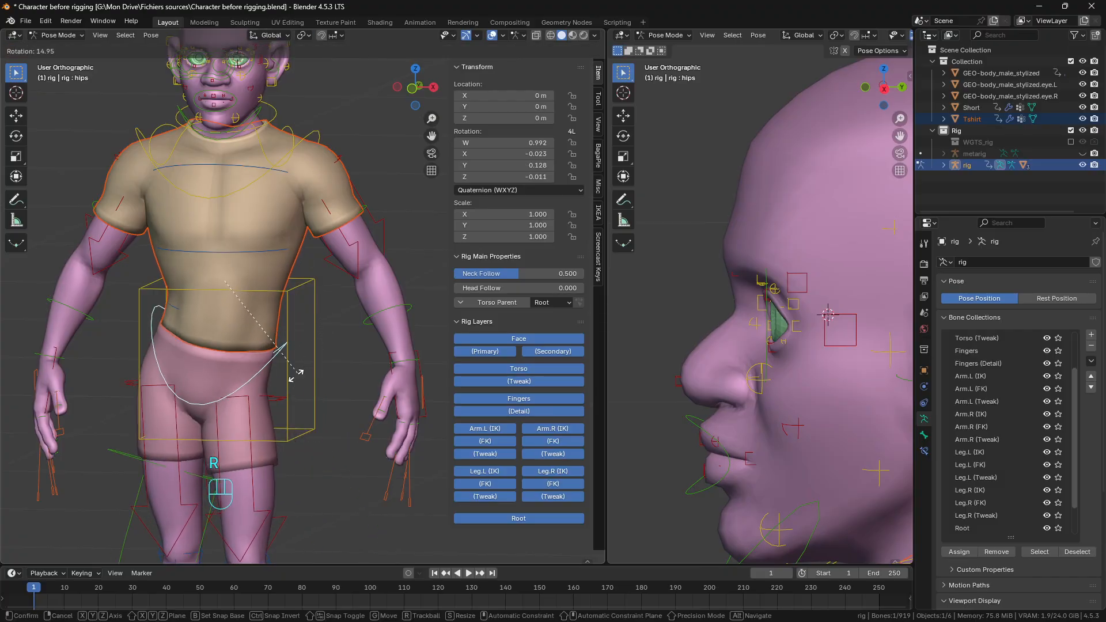
right_click(317, 328)
middle_click_drag(311, 345, 281, 381)
key("r")
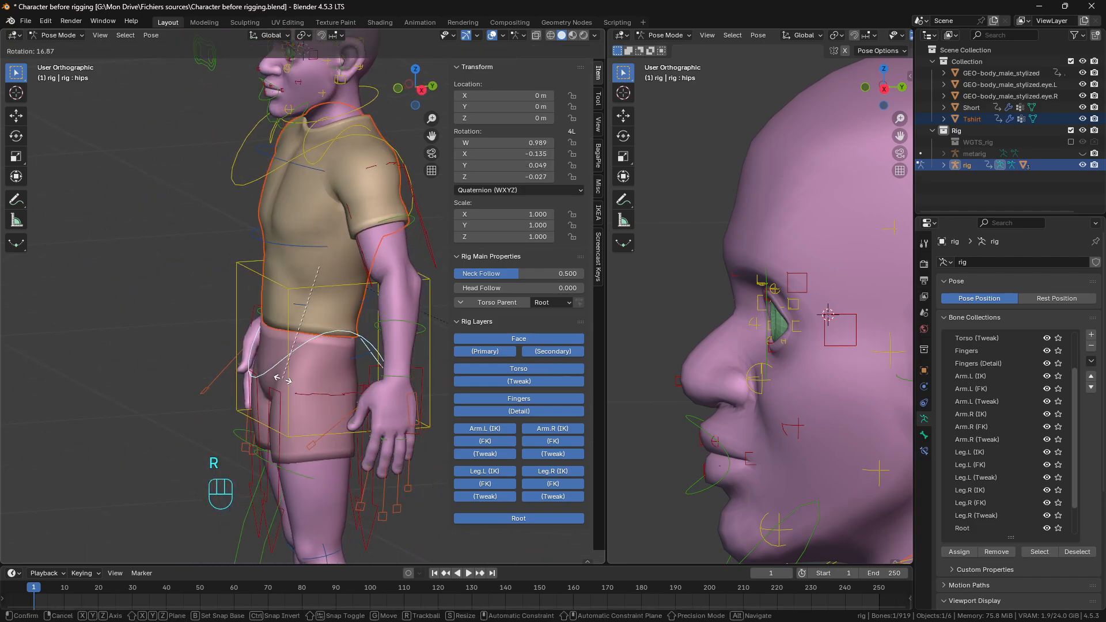
right_click(282, 380)
Step: Test-move the torso control to check that the shorts and T-shirt follow the body, and cancel the move
left_click(322, 288)
scroll(322, 291, "down", 2)
key("g")
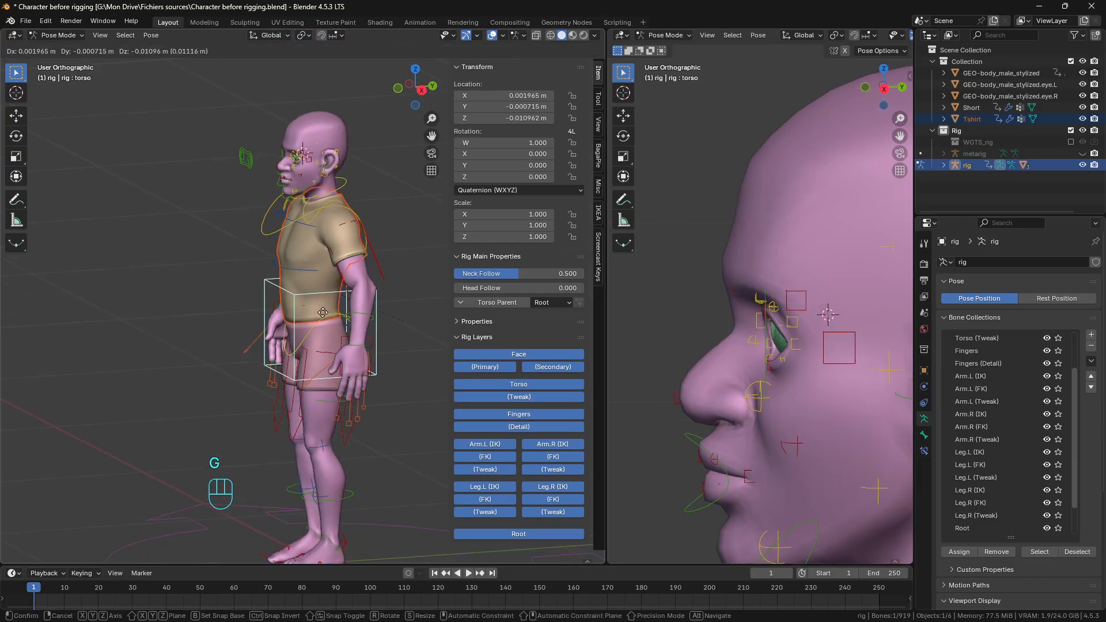
right_click(345, 299)
middle_click_drag(345, 300, 368, 286)
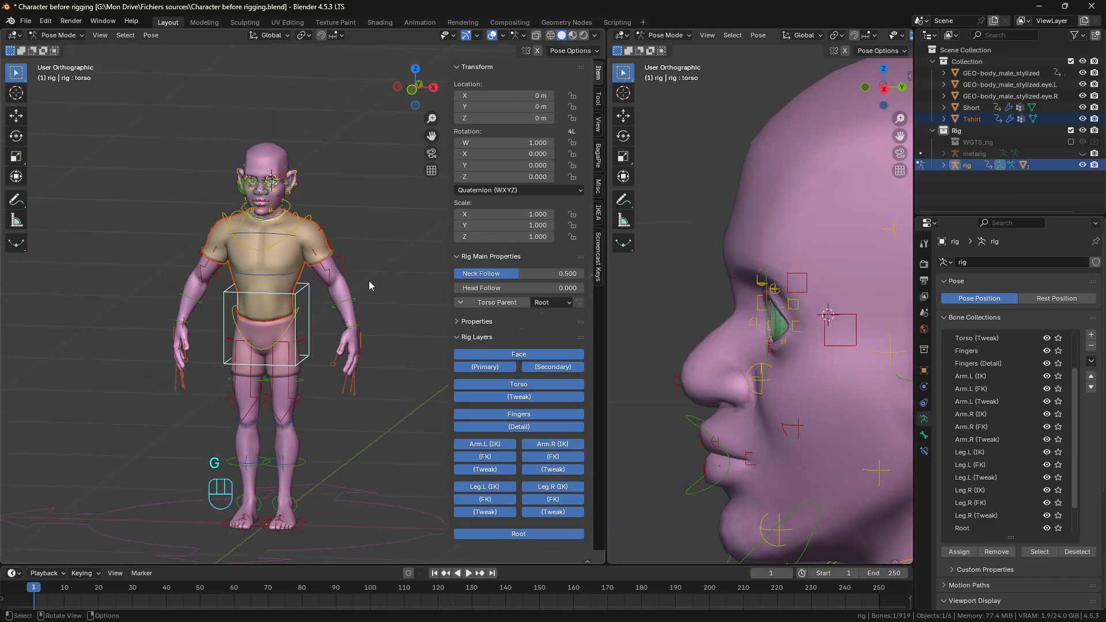
scroll(351, 305, "up", 5)
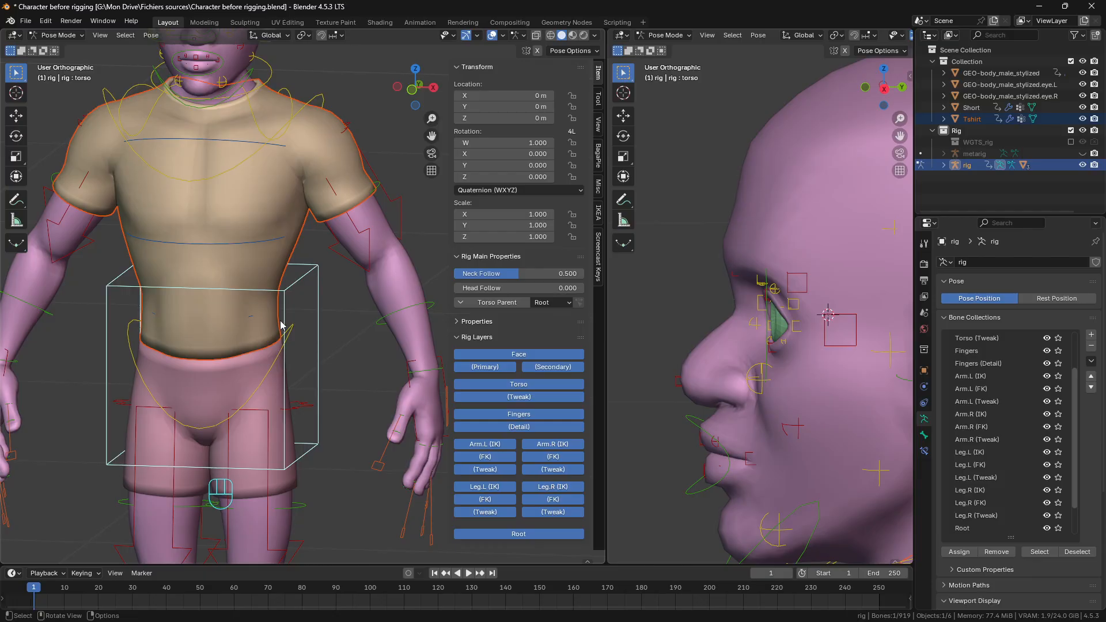
Step: Return to Object Mode, select the body mesh, and enter Edit Mode on it
left_click(402, 271)
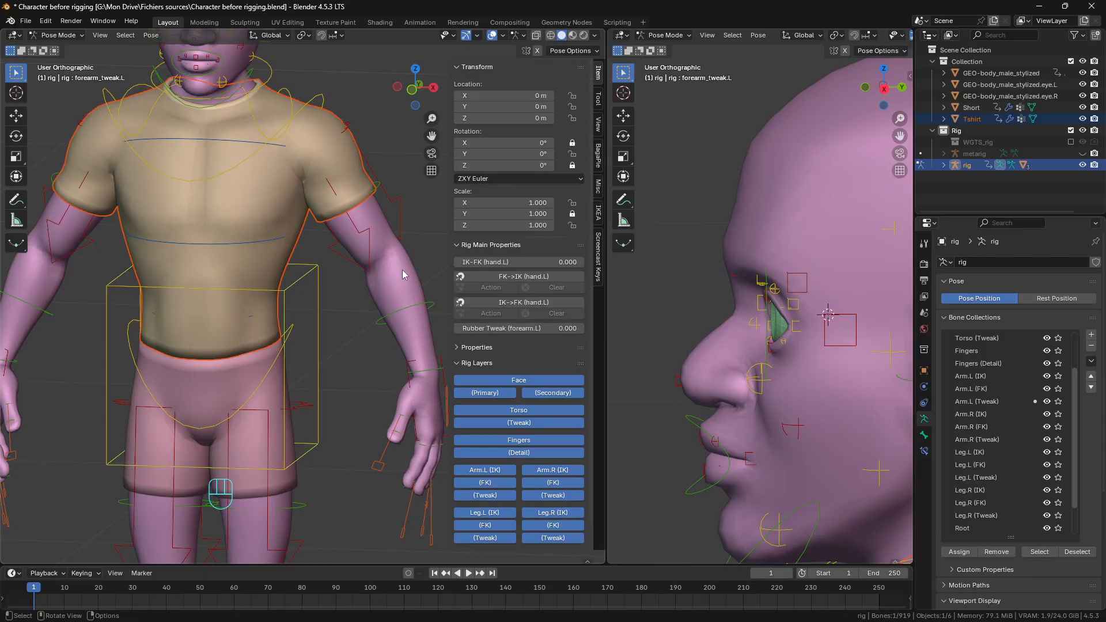
key("ctrl+Tab")
left_click(403, 275)
scroll(404, 281, "down", 3)
key("Tab")
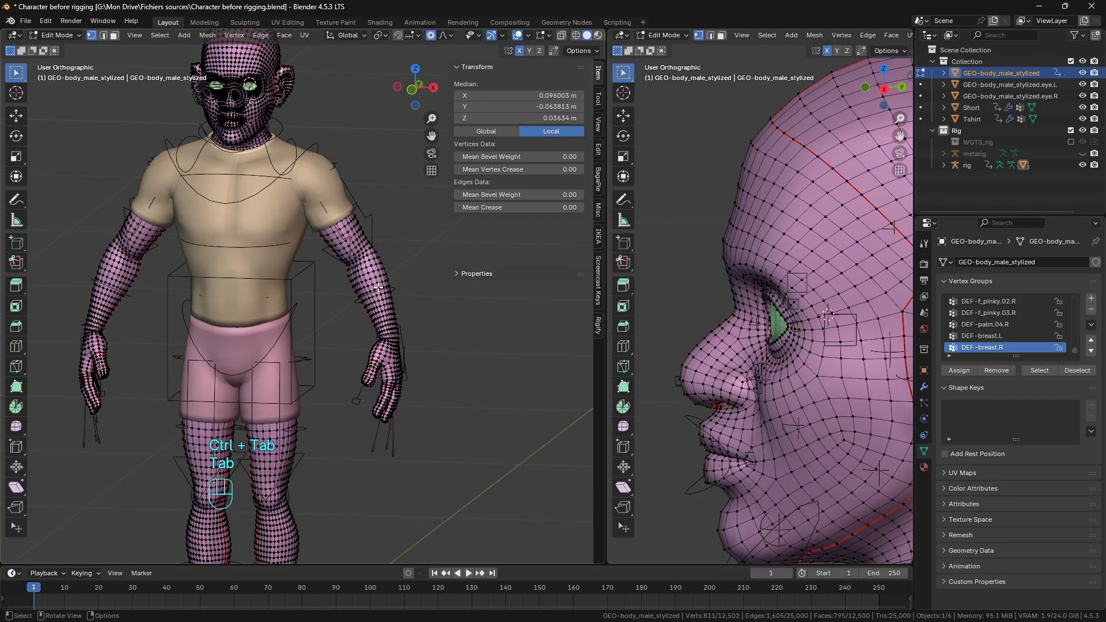
Step: Examine where the T-shirt and shorts cover the body mesh, from the neck to the sleeves and legs
scroll(378, 287, "up", 3)
scroll(377, 285, "down", 2)
middle_click_drag(351, 244, 336, 306, "shift")
scroll(334, 315, "up", 3)
scroll(337, 306, "down", 3)
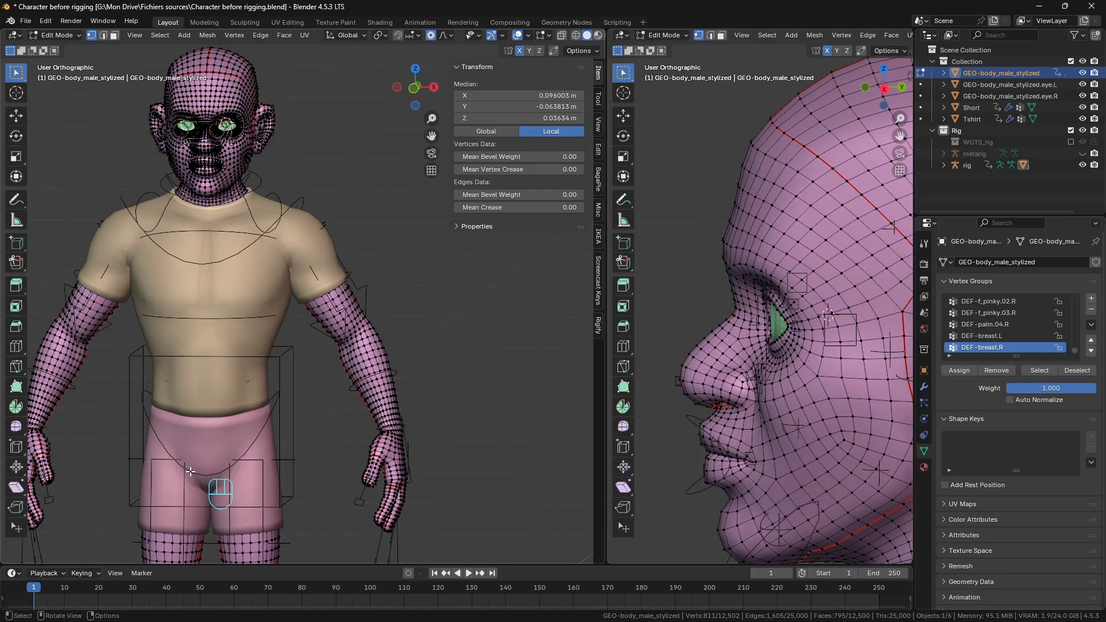
scroll(456, 283, "up", 4)
middle_click_drag(408, 264, 408, 275, "shift")
scroll(397, 272, "down", 4)
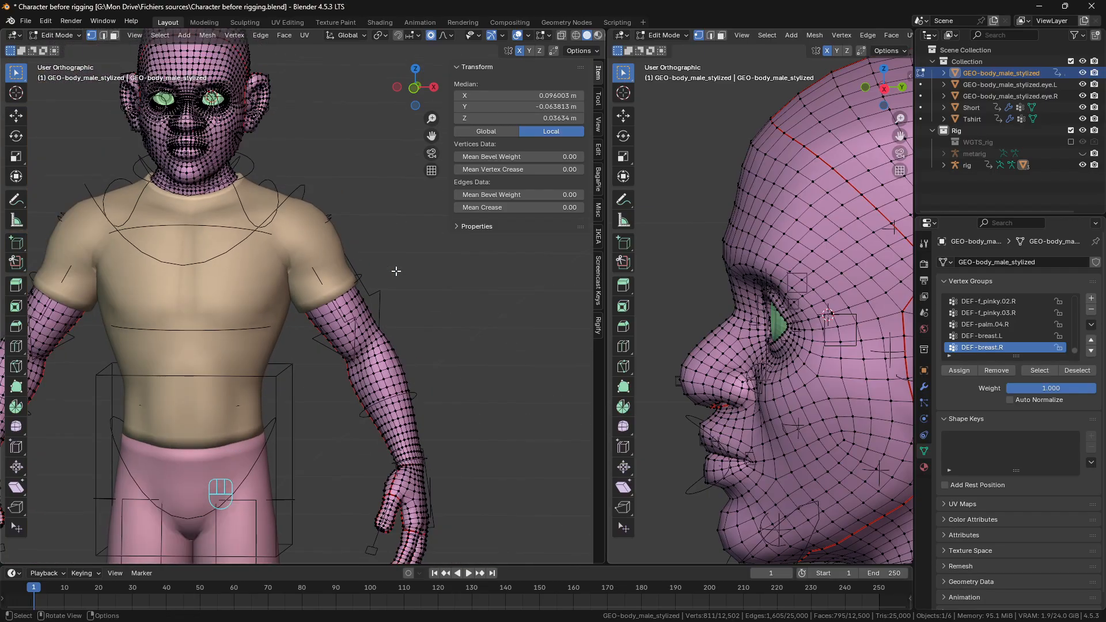
scroll(400, 267, "up", 2)
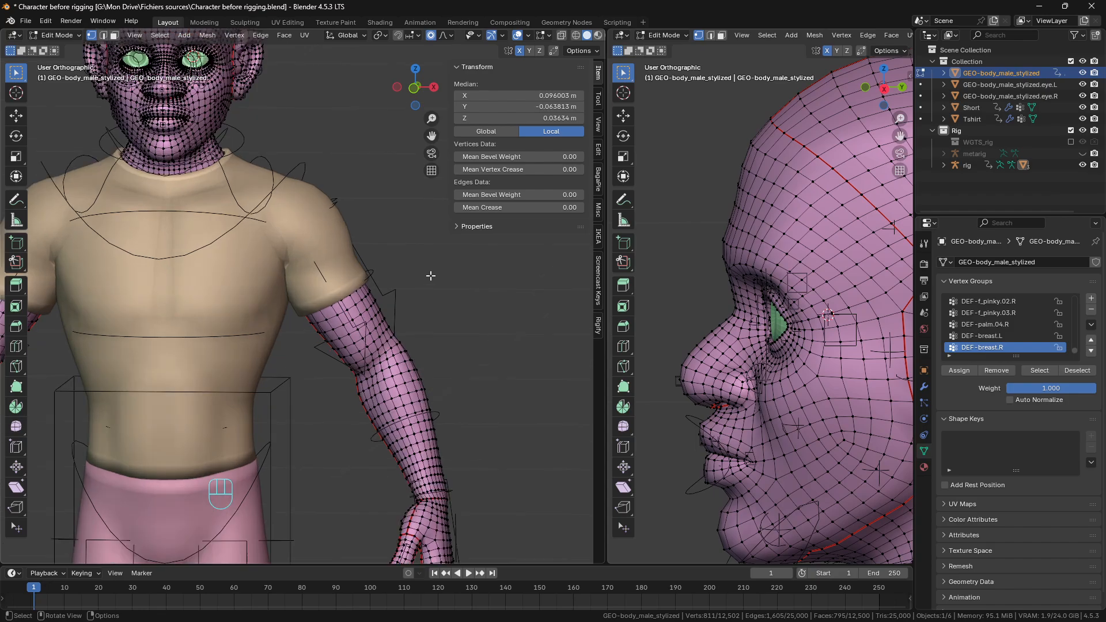
Step: Show the body mesh in wireframe from the front and select the edge loop around the base of the neck
key("z")
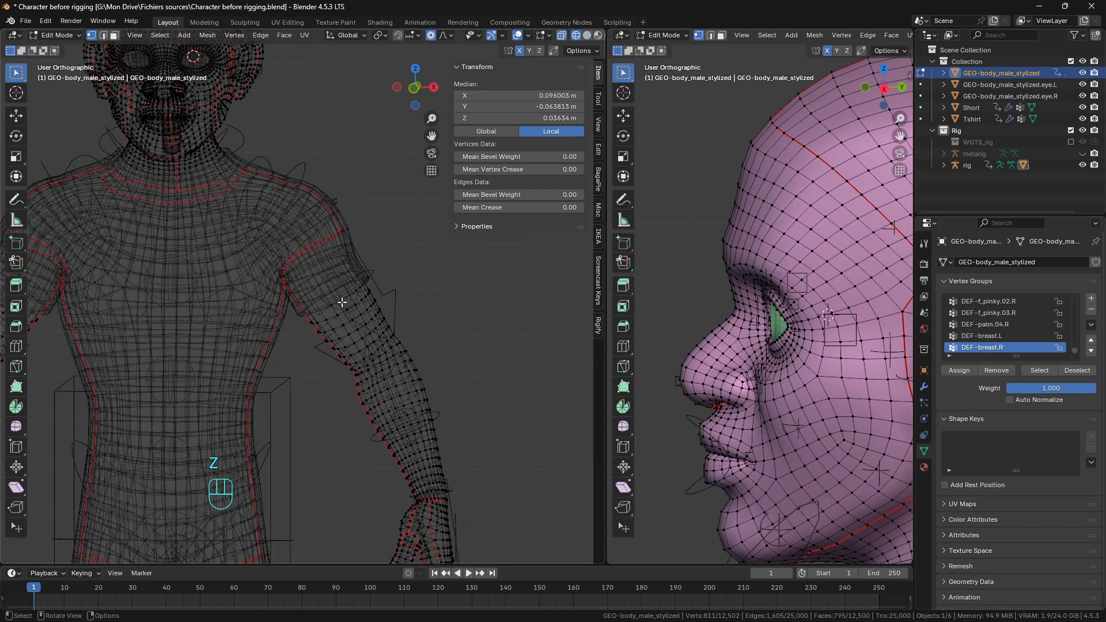
key("KP_1")
scroll(337, 283, "up", 5)
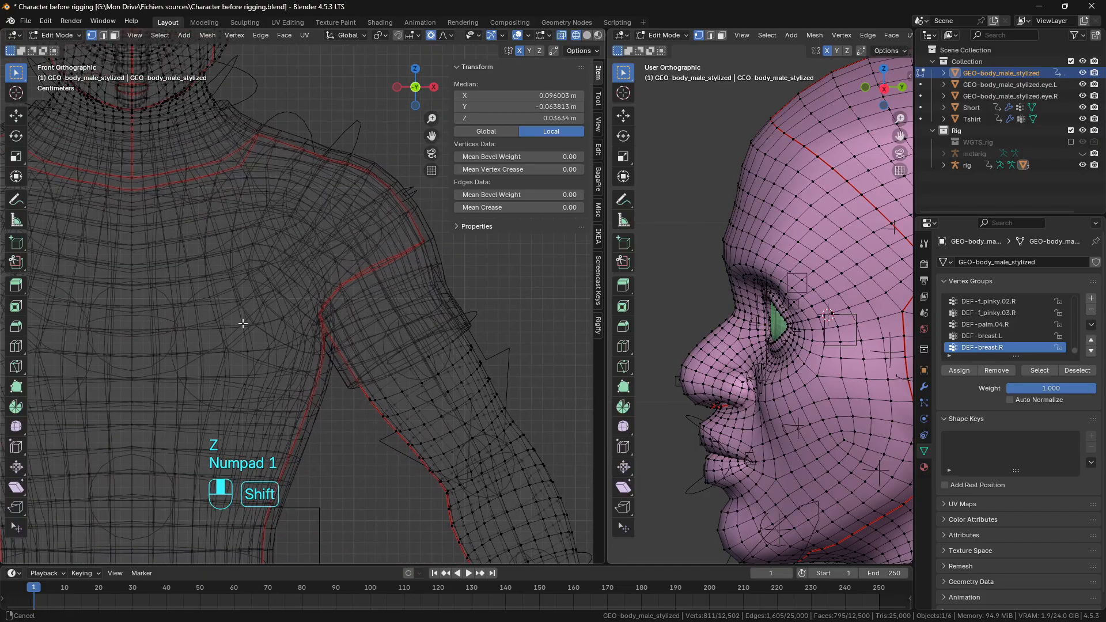
middle_click_drag(242, 334, 318, 342, "shift")
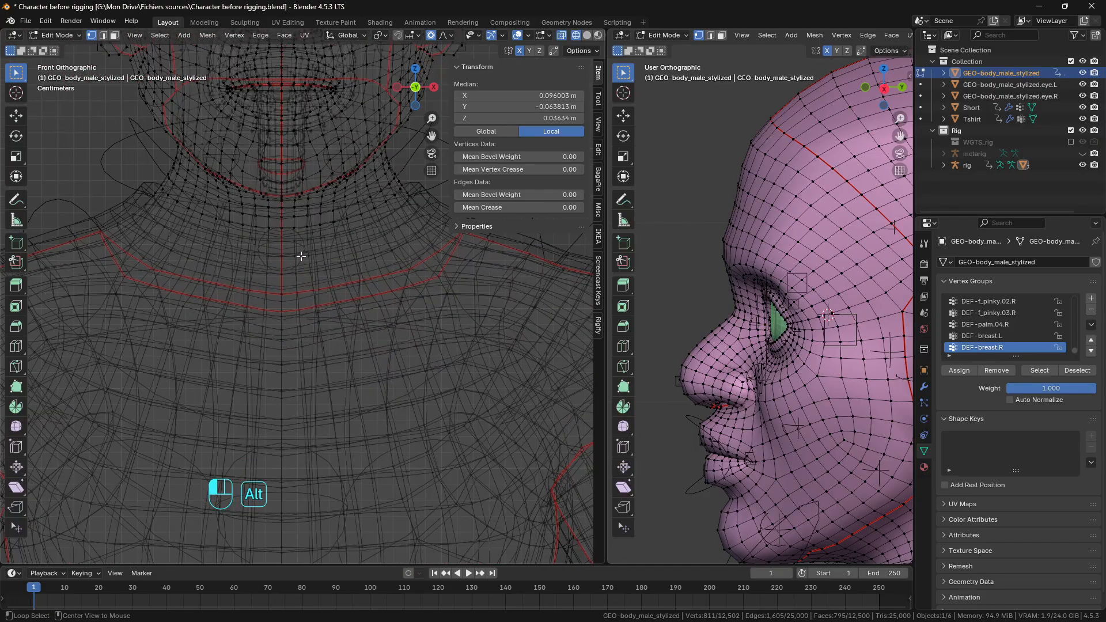
left_click(301, 256, "alt")
Step: Try adding the edge loop around the character's left upper arm, just inside the sleeve hem, and undo that selection
scroll(300, 256, "down", 3)
middle_click_drag(300, 256, 231, 207, "shift")
scroll(380, 395, "up", 3)
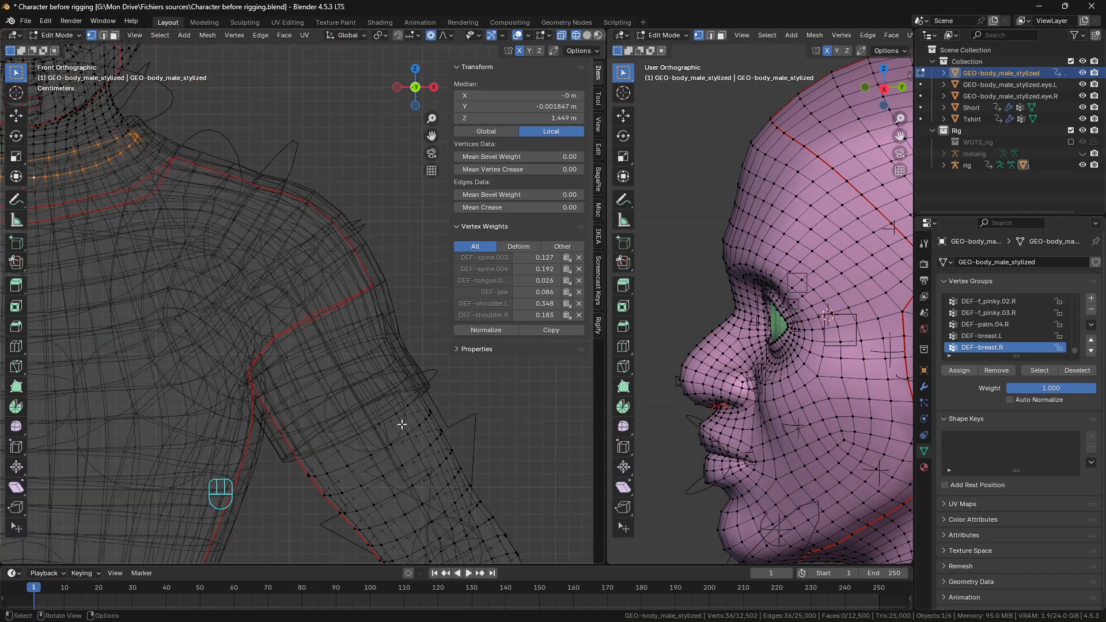
left_click(364, 382, "alt+shift")
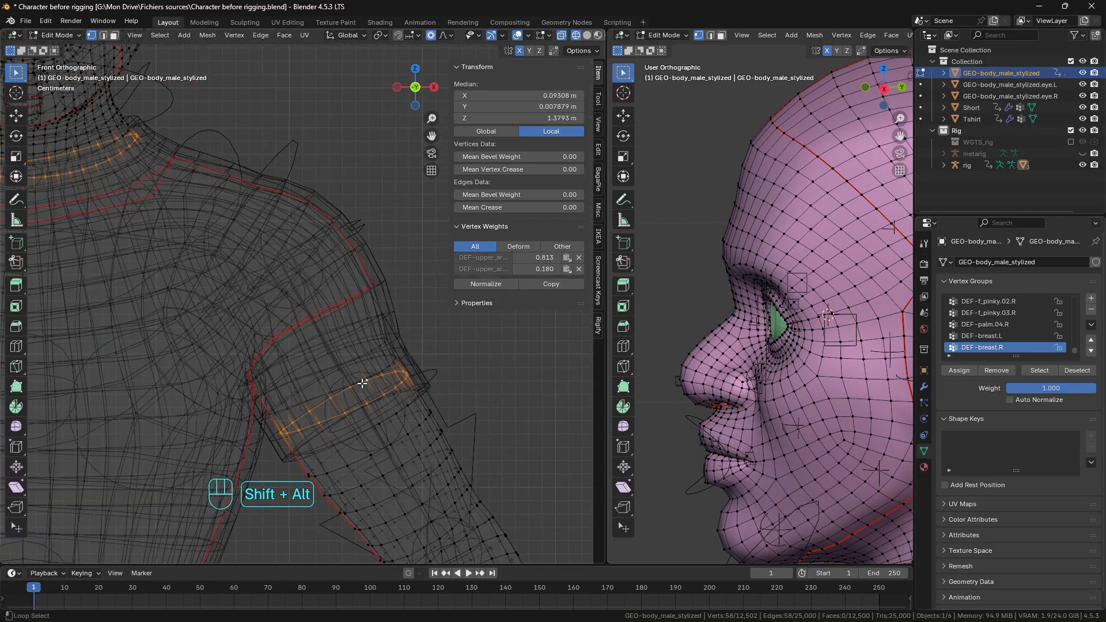
key("ctrl+z")
scroll(369, 406, "up", 2)
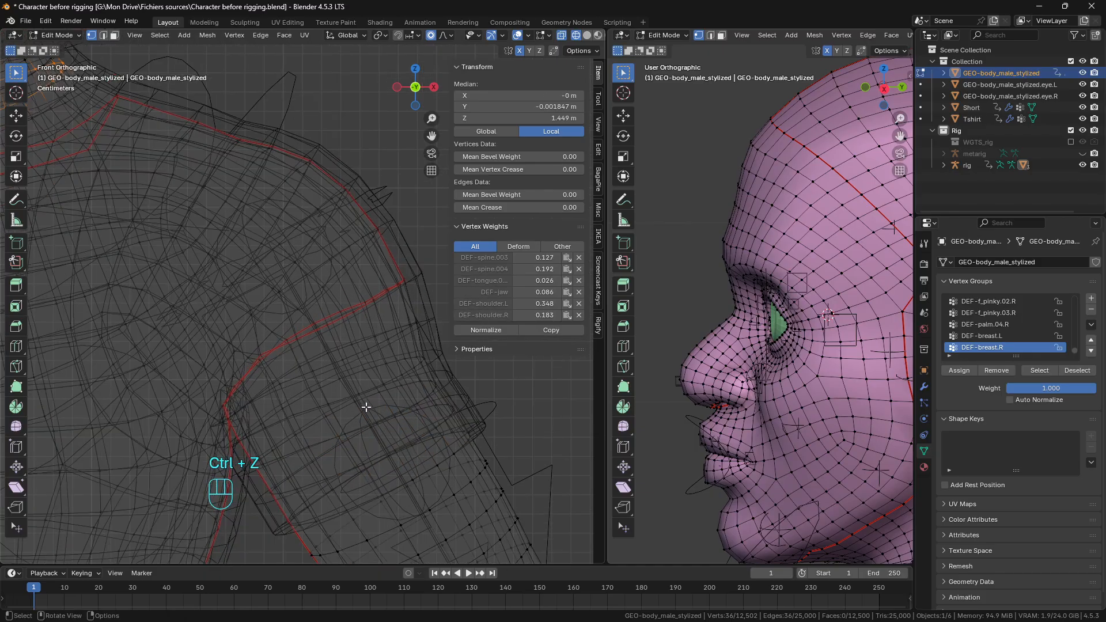
Step: Add the edge loops around both upper arms, just inside the T-shirt's sleeve hems, to the selection
left_click(382, 415, "alt+shift")
scroll(383, 415, "down", 3)
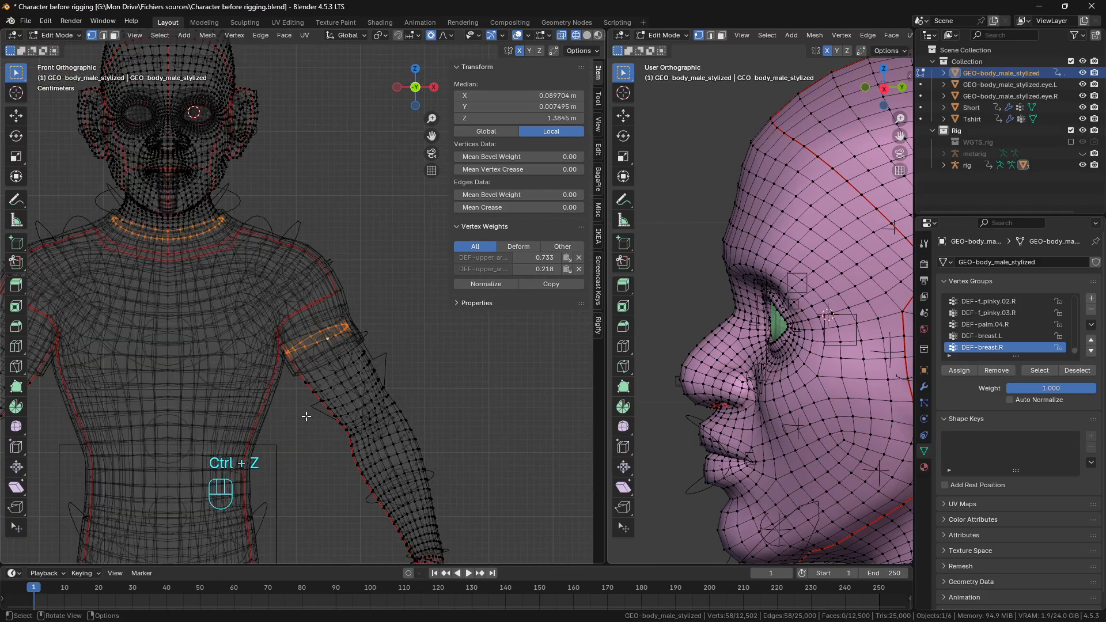
middle_click_drag(308, 414, 383, 390, "shift")
scroll(368, 392, "up", 5)
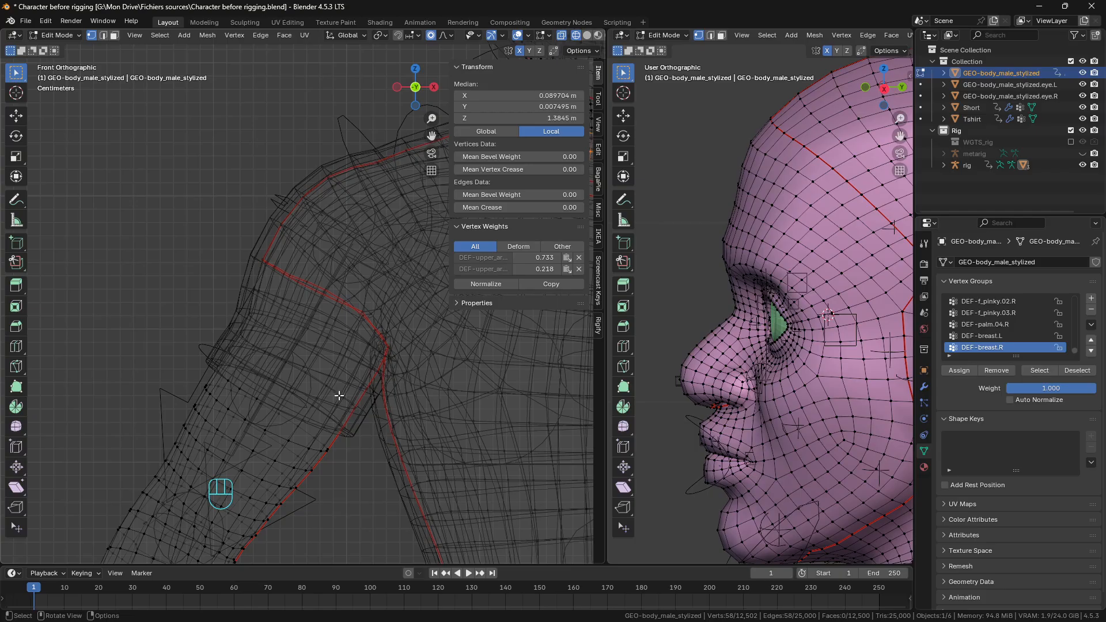
left_click(336, 360, "alt+shift")
scroll(345, 392, "down", 6)
scroll(357, 403, "up", 4)
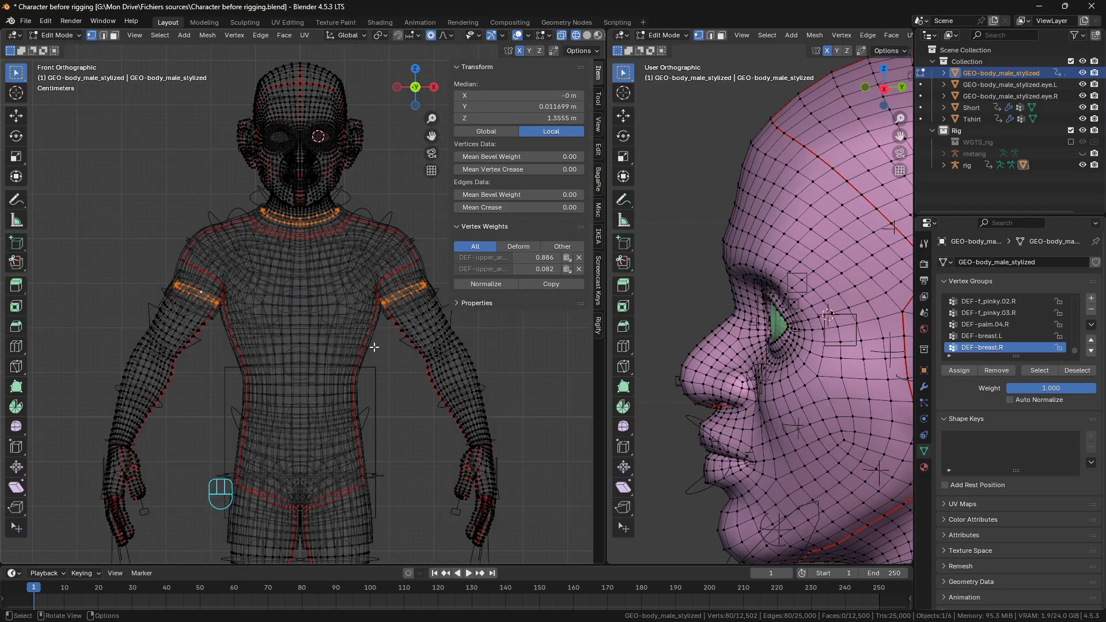
Step: Add the edge loops around both upper thighs, just above the shorts' leg hems, to the selection
scroll(362, 409, "down", 2)
middle_click_drag(363, 422, 365, 316, "shift")
scroll(363, 383, "up", 7)
middle_click_drag(367, 399, 370, 301, "shift")
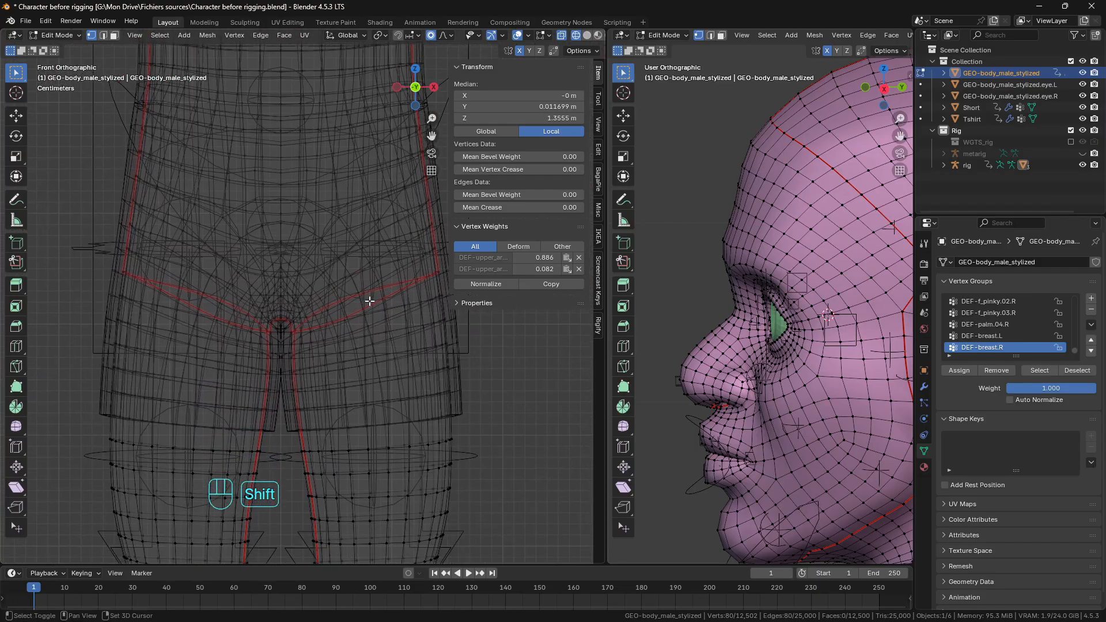
left_click(370, 384, "alt+shift")
left_click(204, 383, "alt+shift")
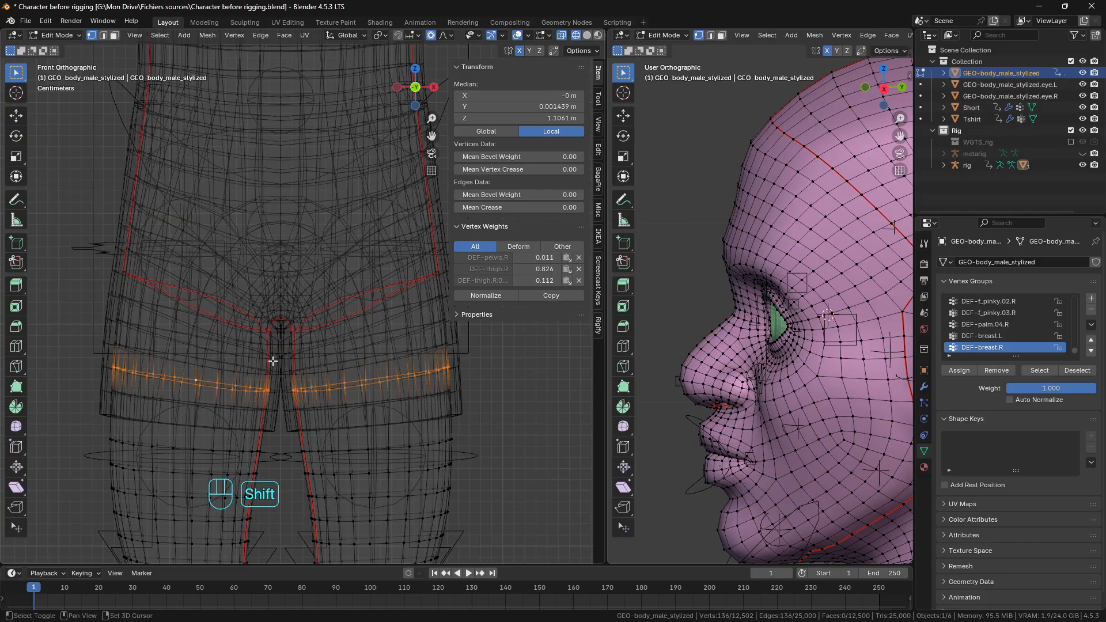
scroll(276, 368, "down", 6)
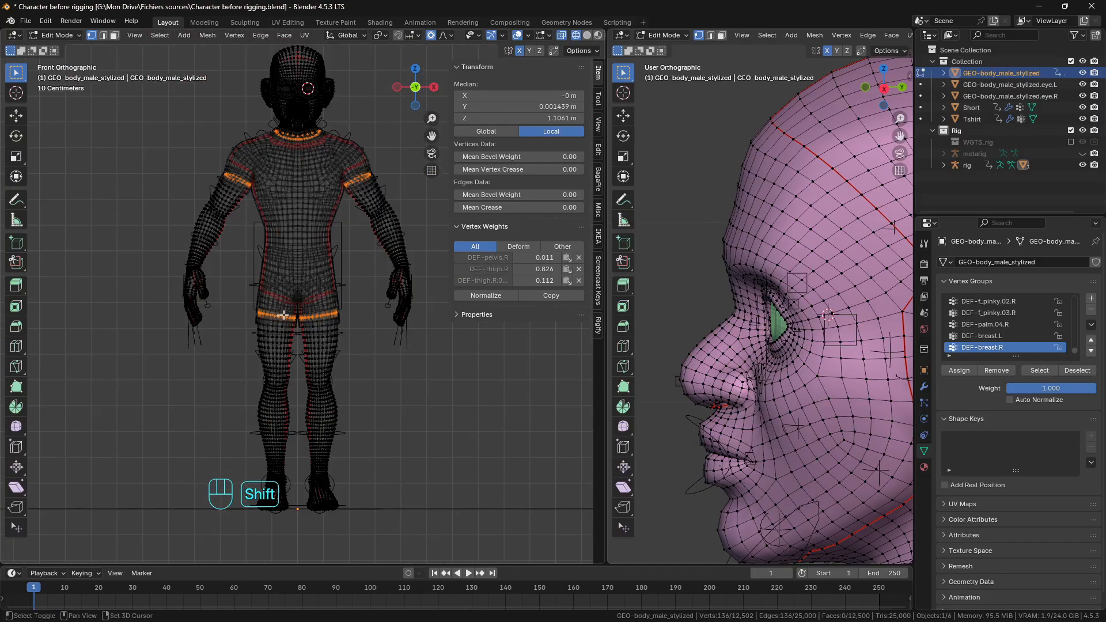
Step: Check in shaded display how the T-shirt and shorts cover the selected body loops, and return to wireframe
left_click(586, 35)
scroll(410, 266, "up", 2)
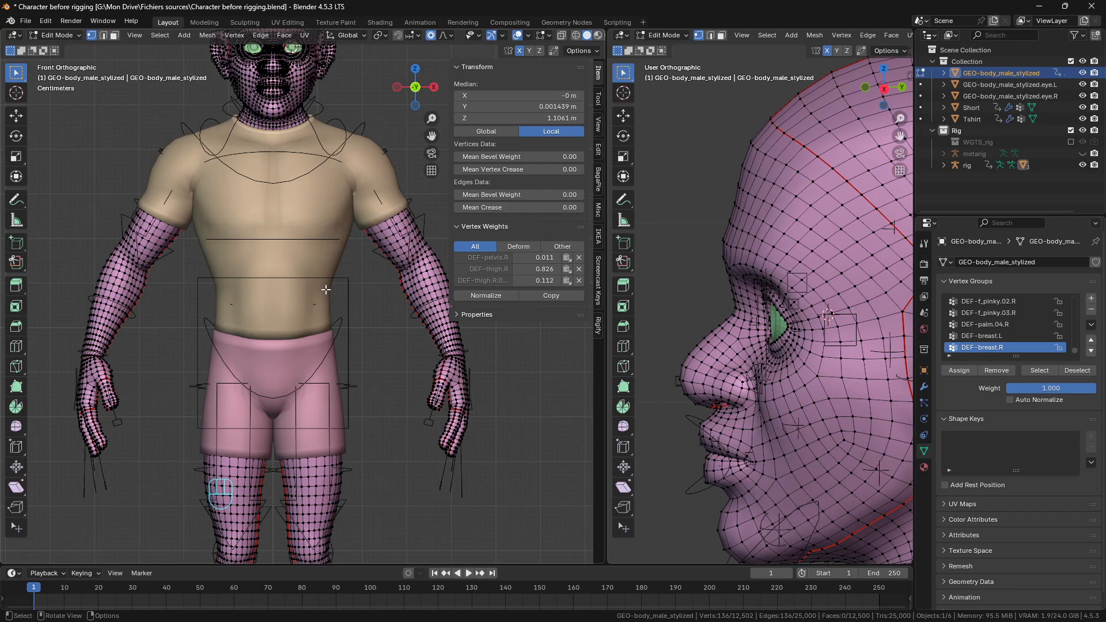
middle_click_drag(287, 249, 288, 295)
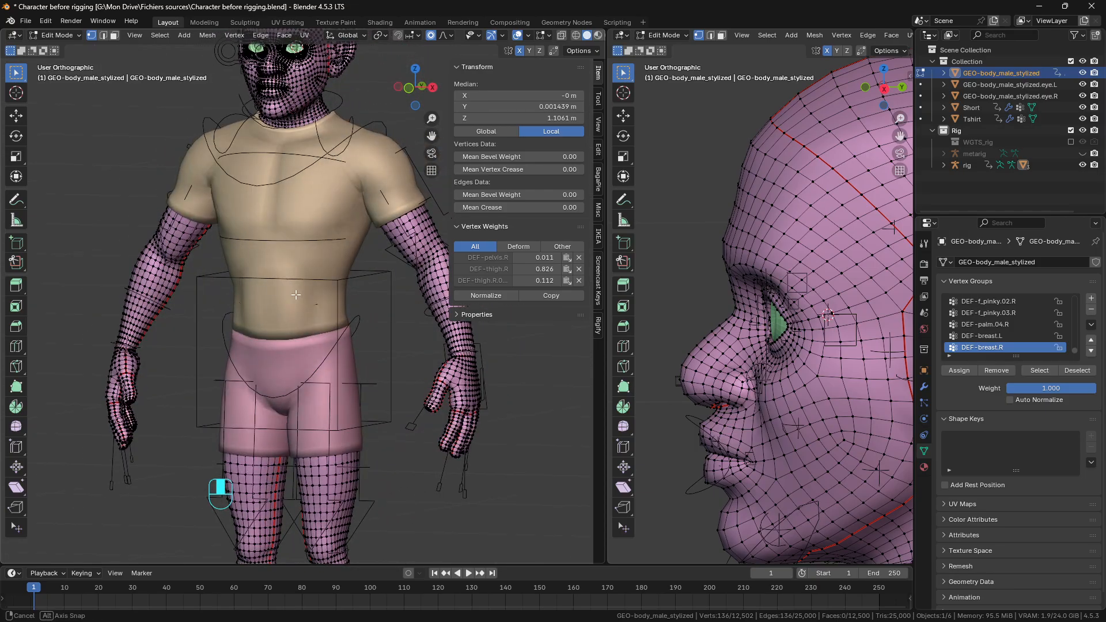
key("z")
key("z")
middle_click_drag(387, 300, 256, 263)
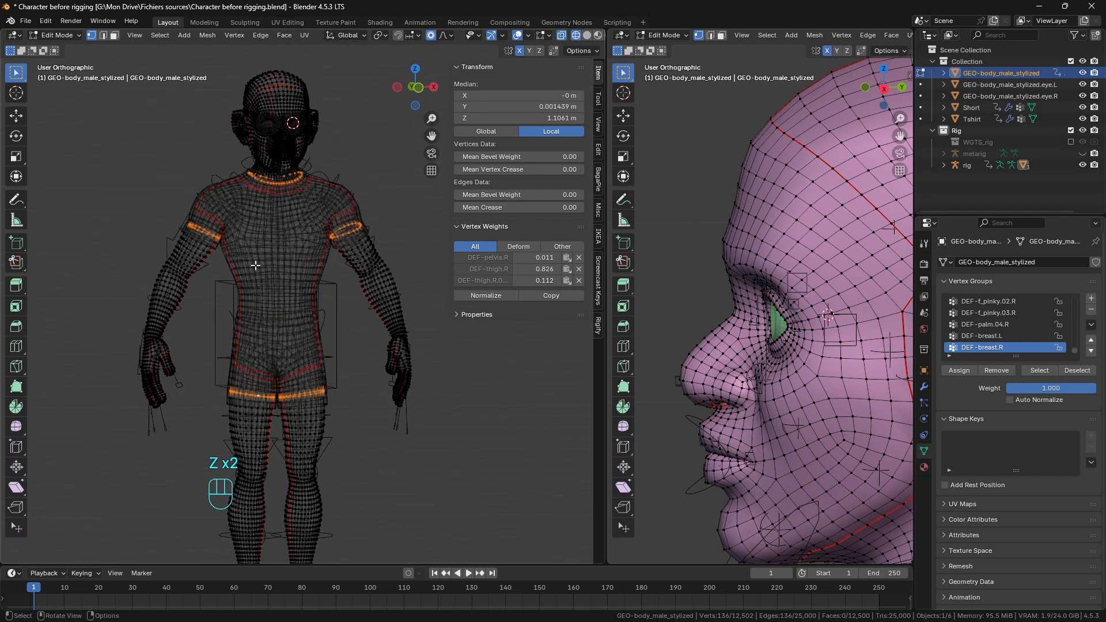
Step: Hide the selected boundary loops and select the linked torso geometry enclosed between them
key("h")
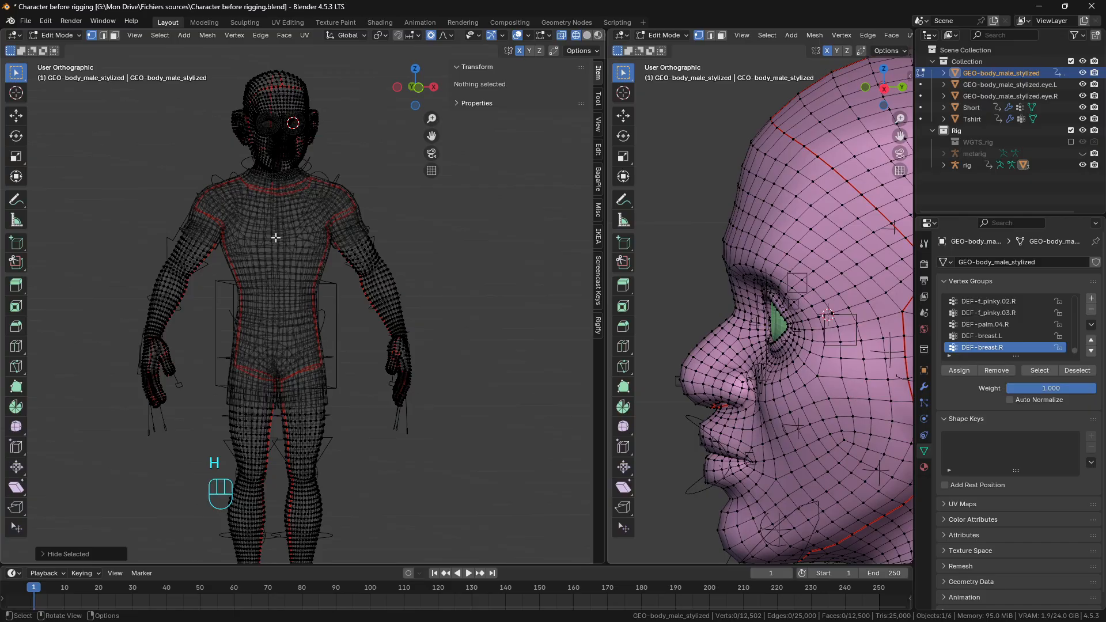
key("l")
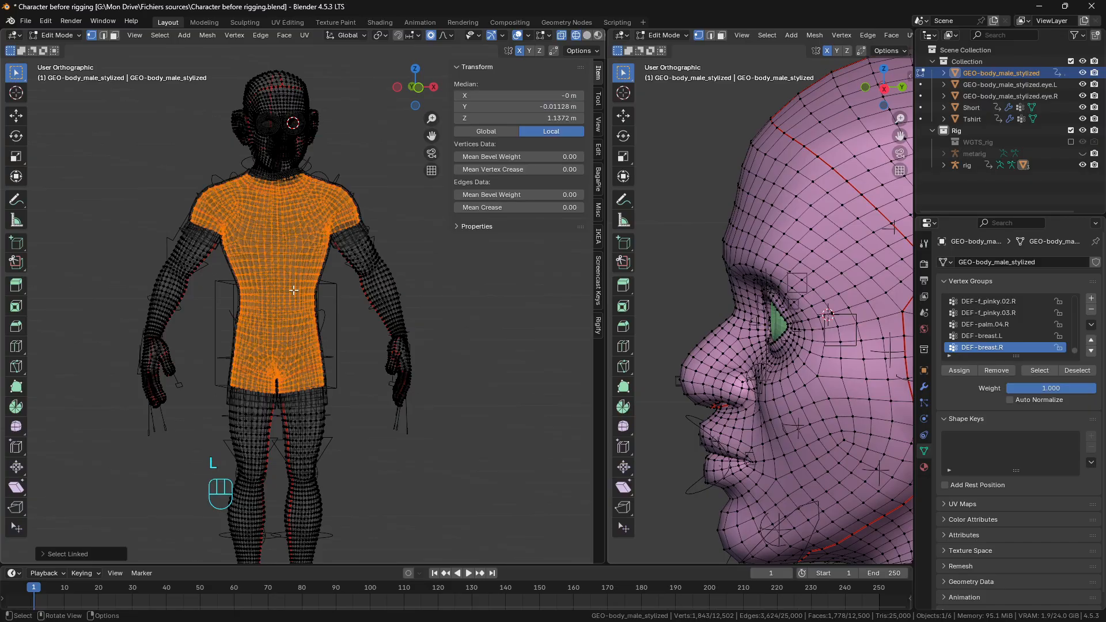
middle_click_drag(310, 263, 330, 220)
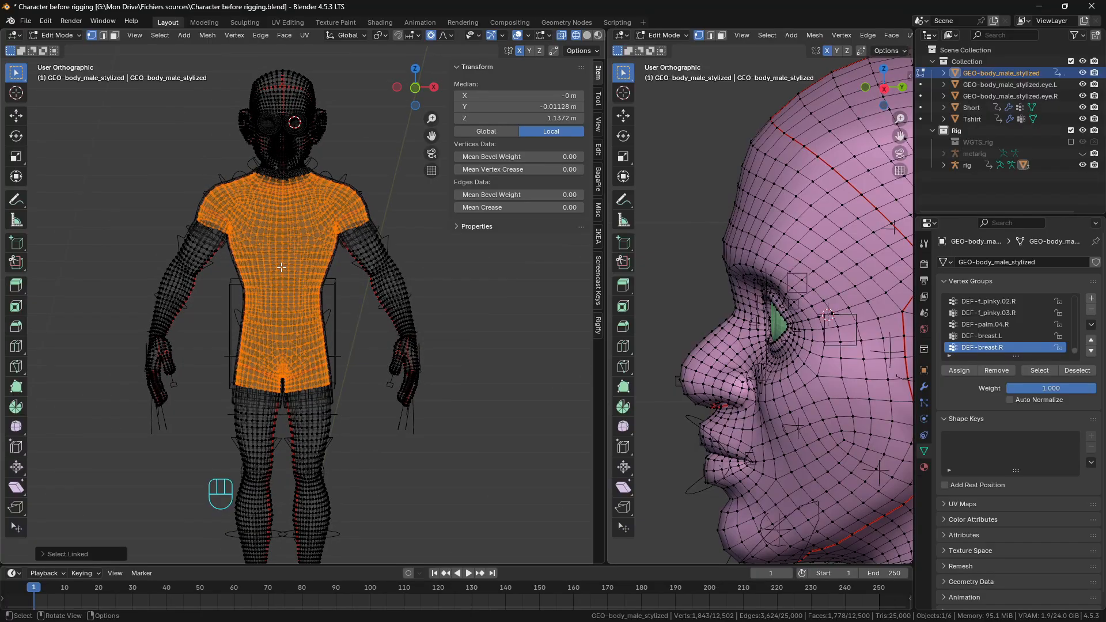
Step: Add a Mask modifier to the body mesh
left_click(923, 386)
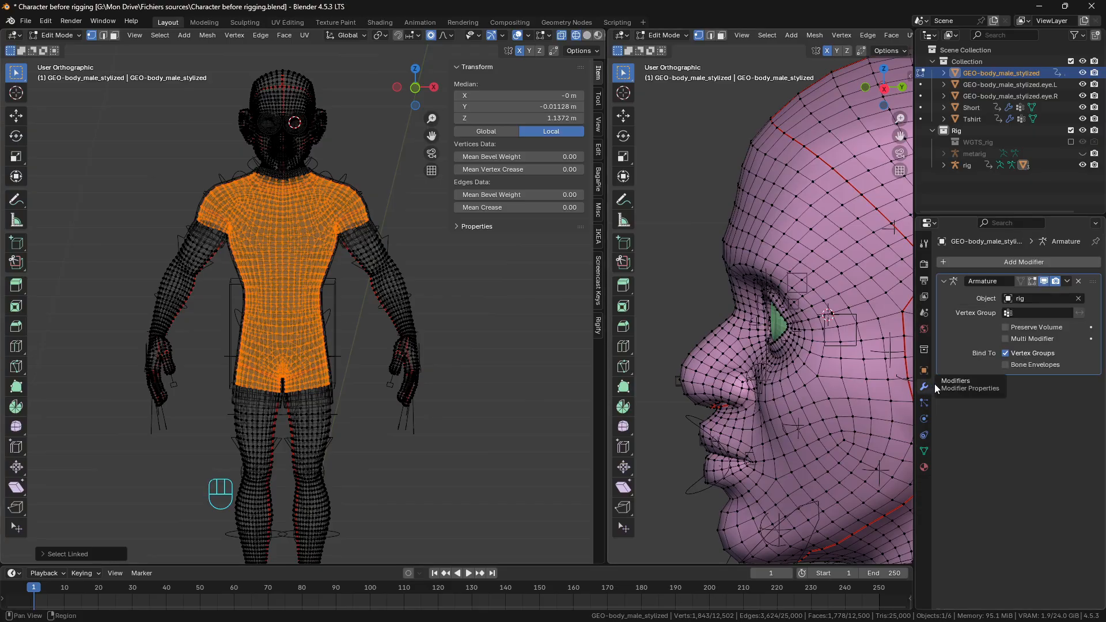
left_click(1028, 264)
mouse_move(999, 328)
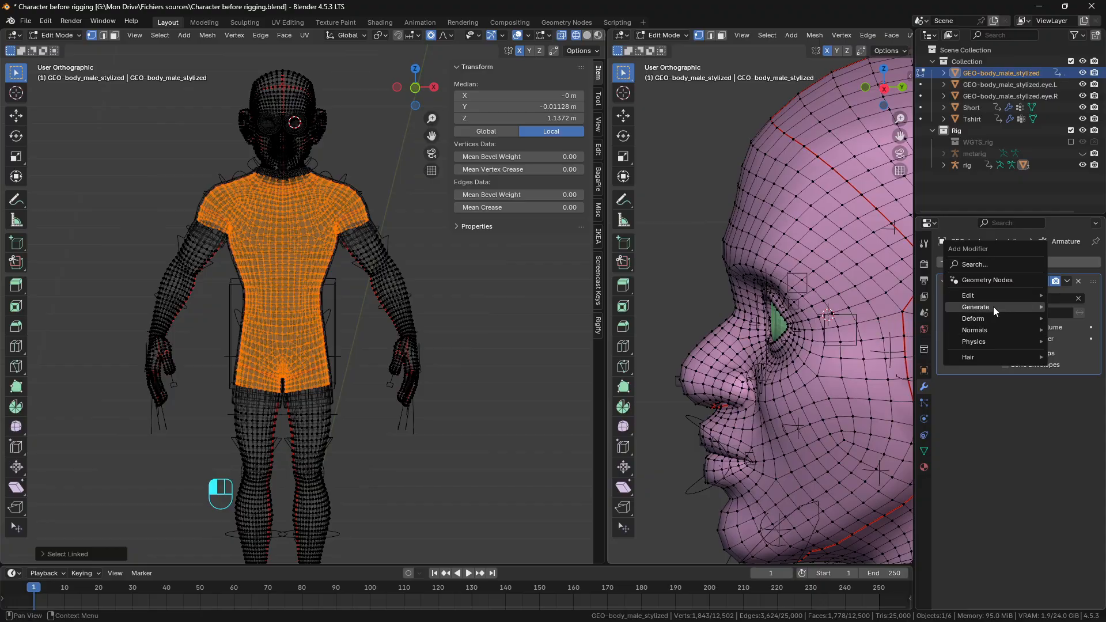
mouse_move(993, 307)
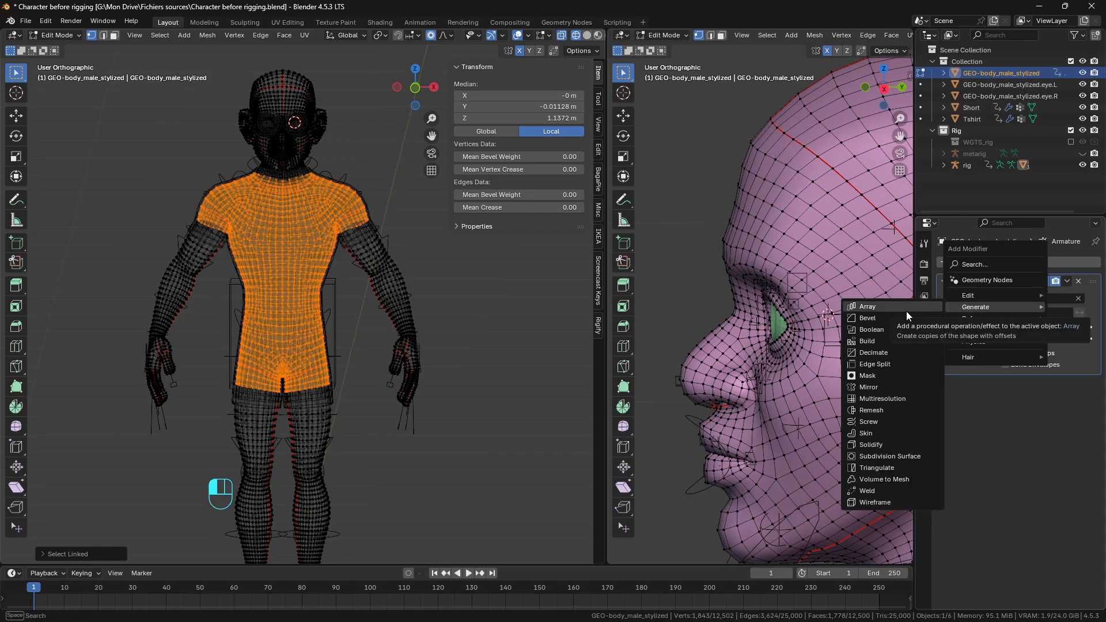
left_click(889, 375)
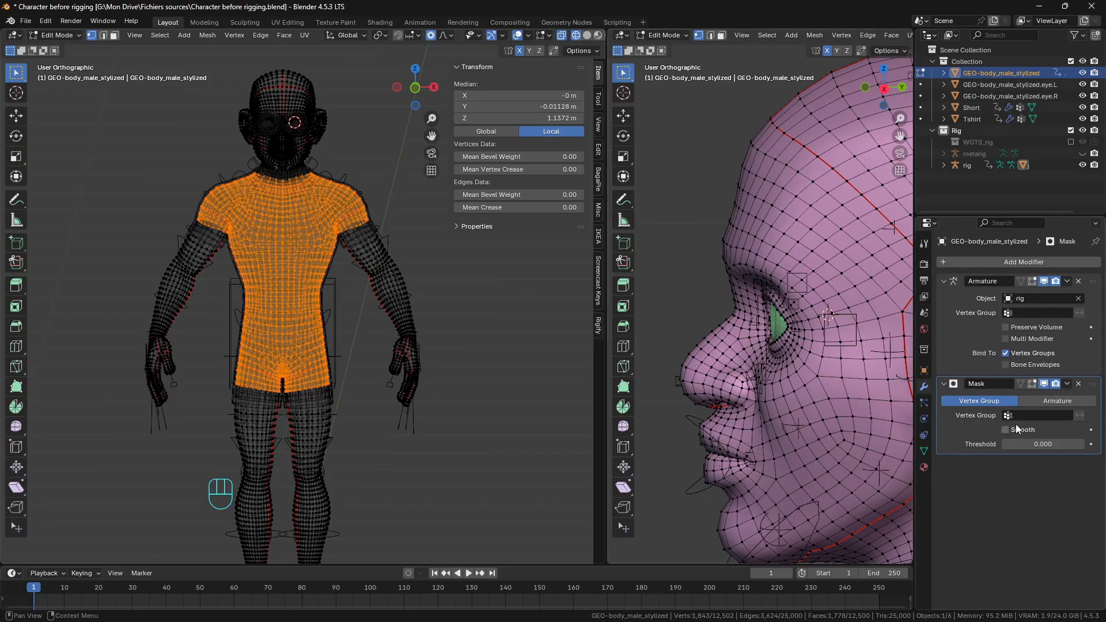
Step: Create a vertex group named Mask on the body mesh and assign the selected torso vertices to it
left_click(923, 451)
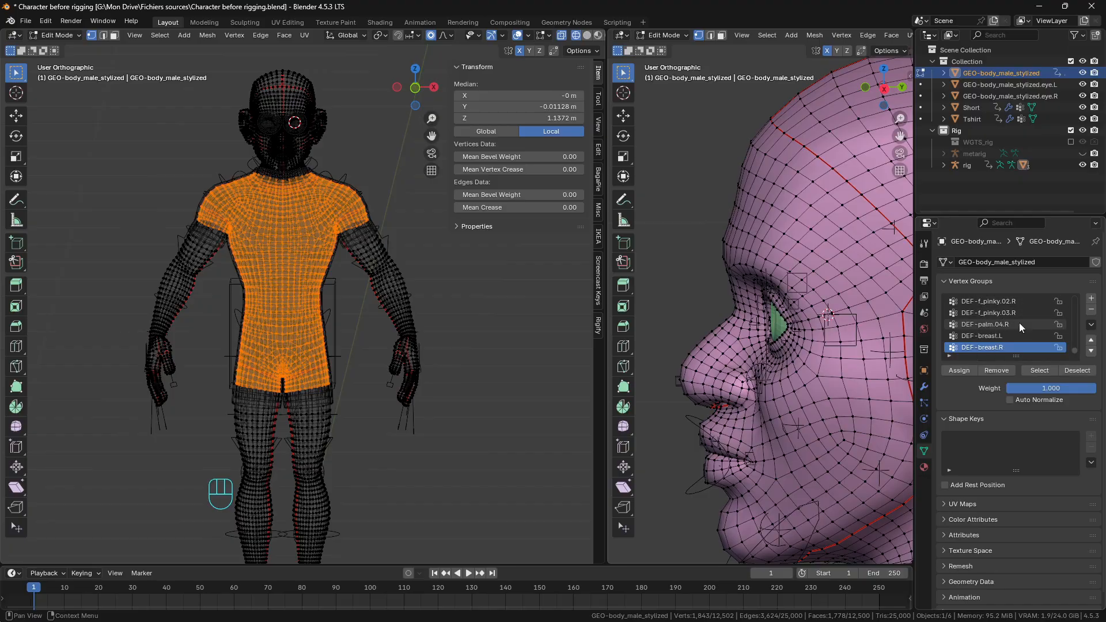
left_click(1091, 298)
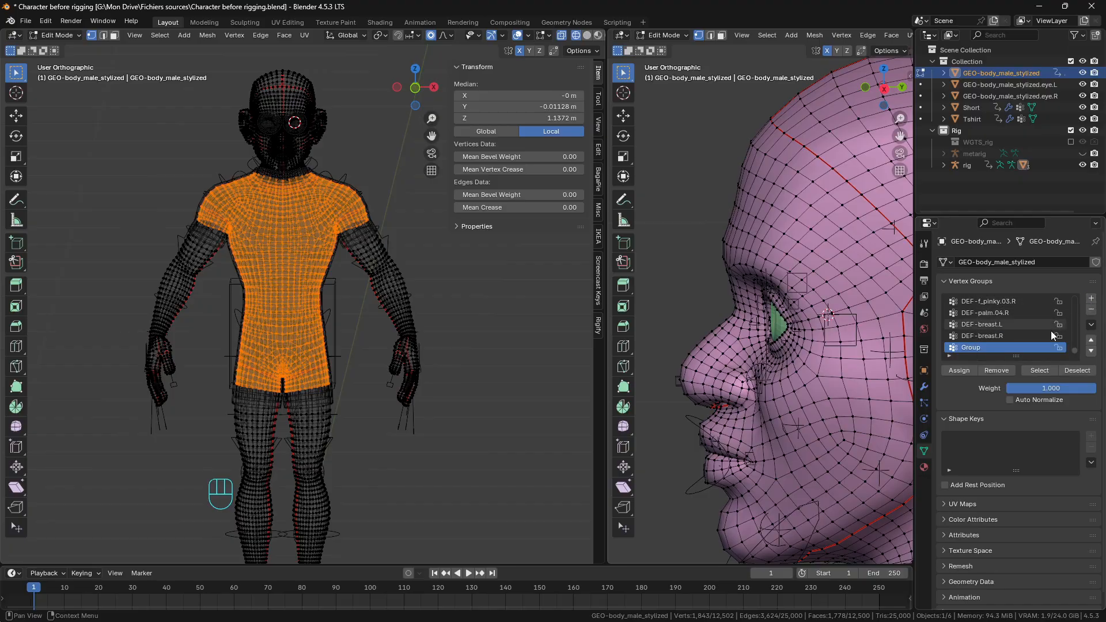
double_click(962, 347)
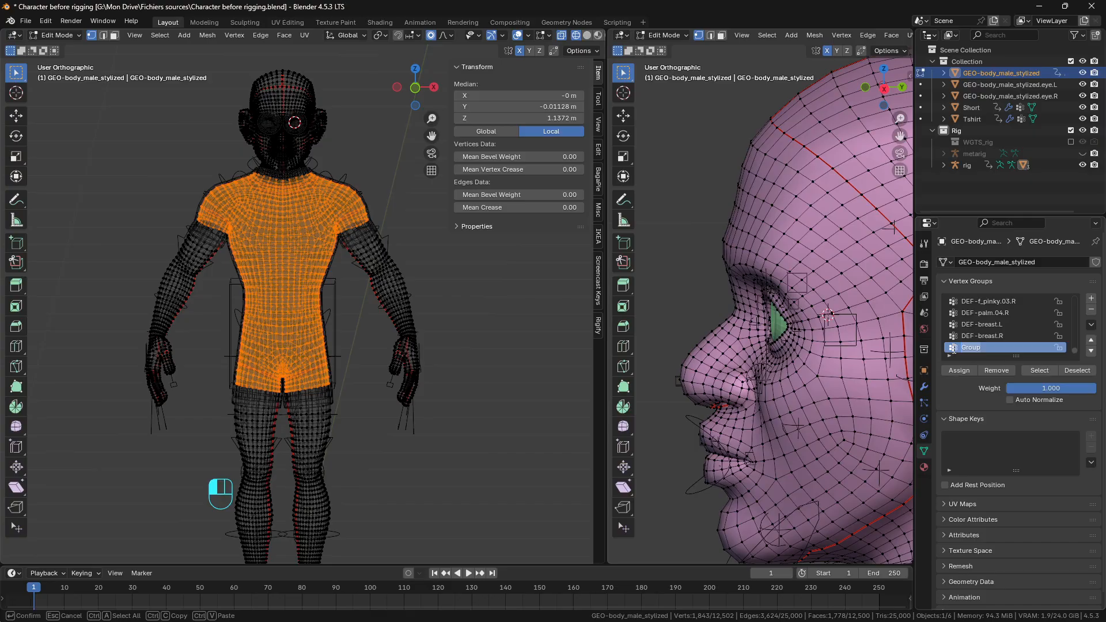
type("h")
key("BackSpace")
key("BackSpace")
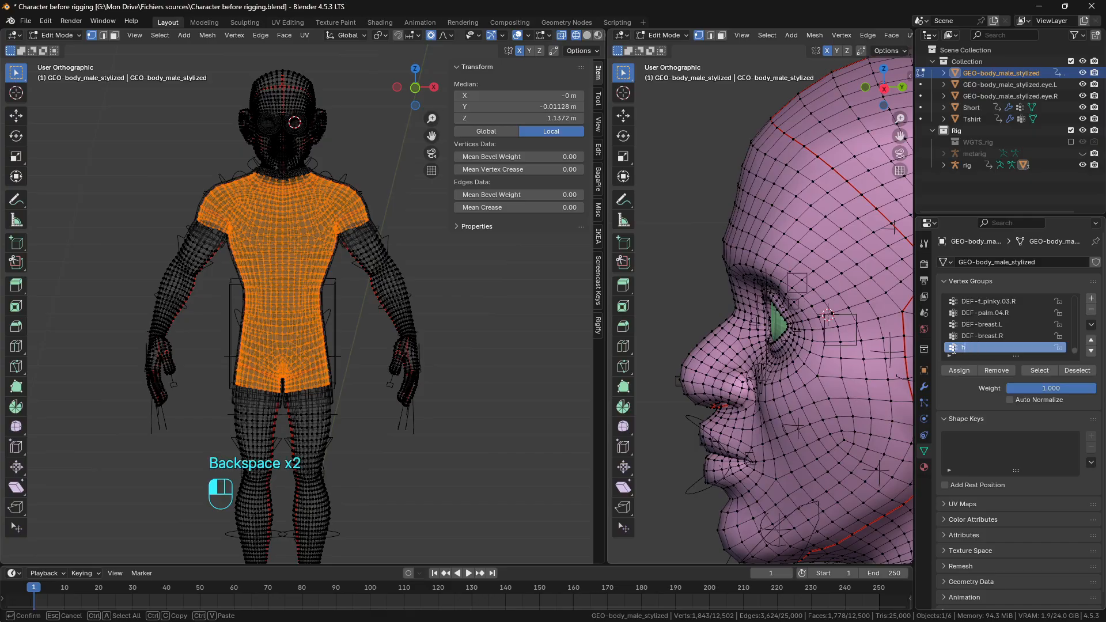
type("Mask")
key("Return")
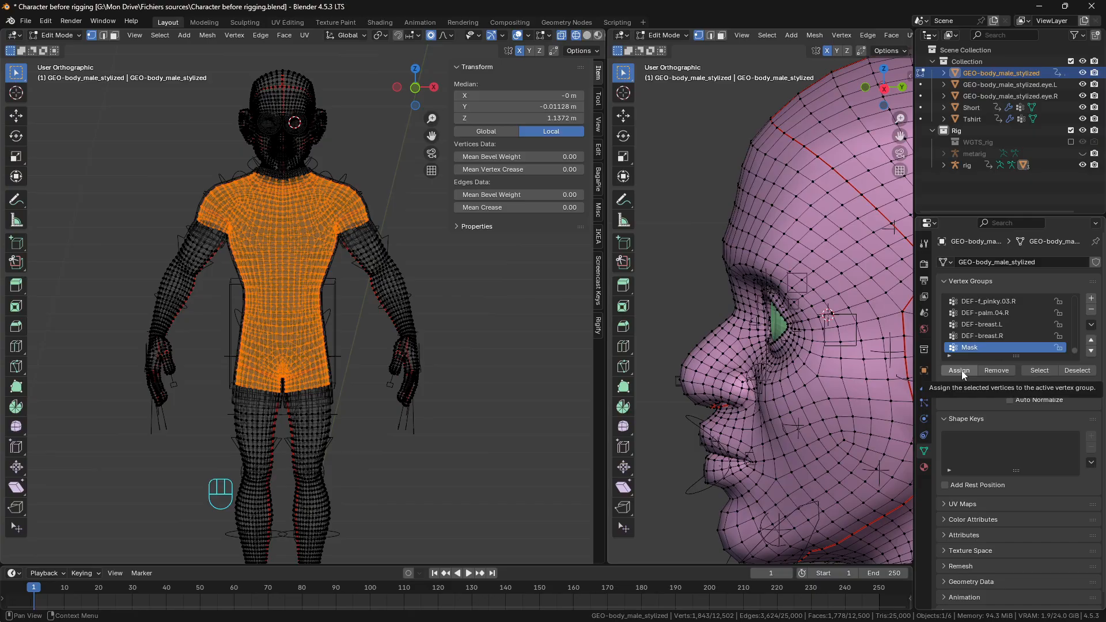
left_click(960, 370)
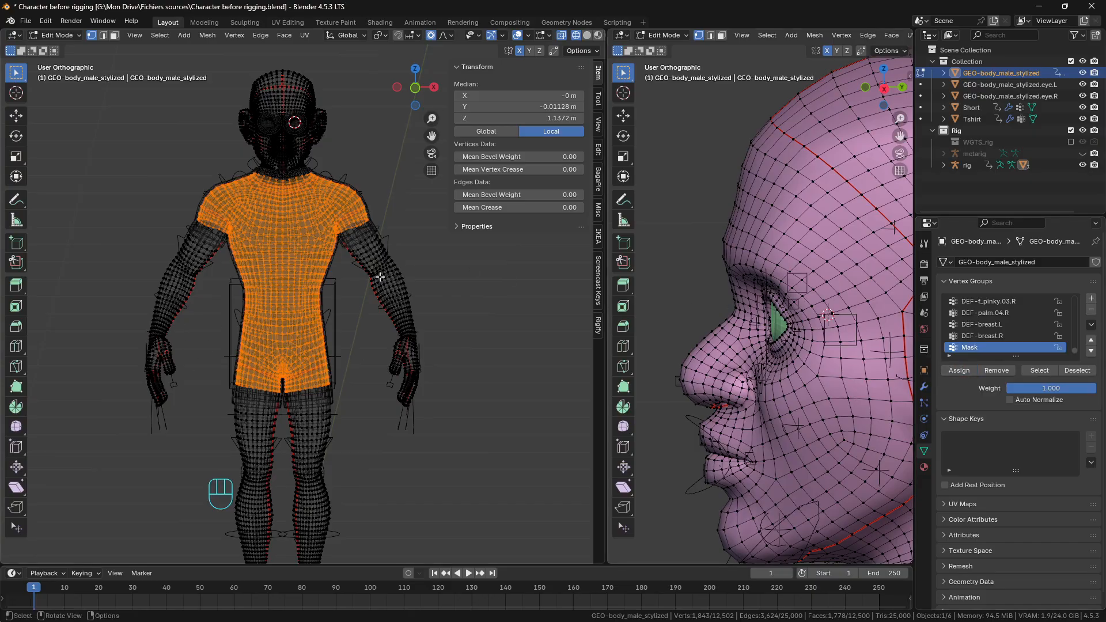
Step: Return to Object Mode, set the Mask modifier's vertex group to Mask, and invert its influence
key("Tab")
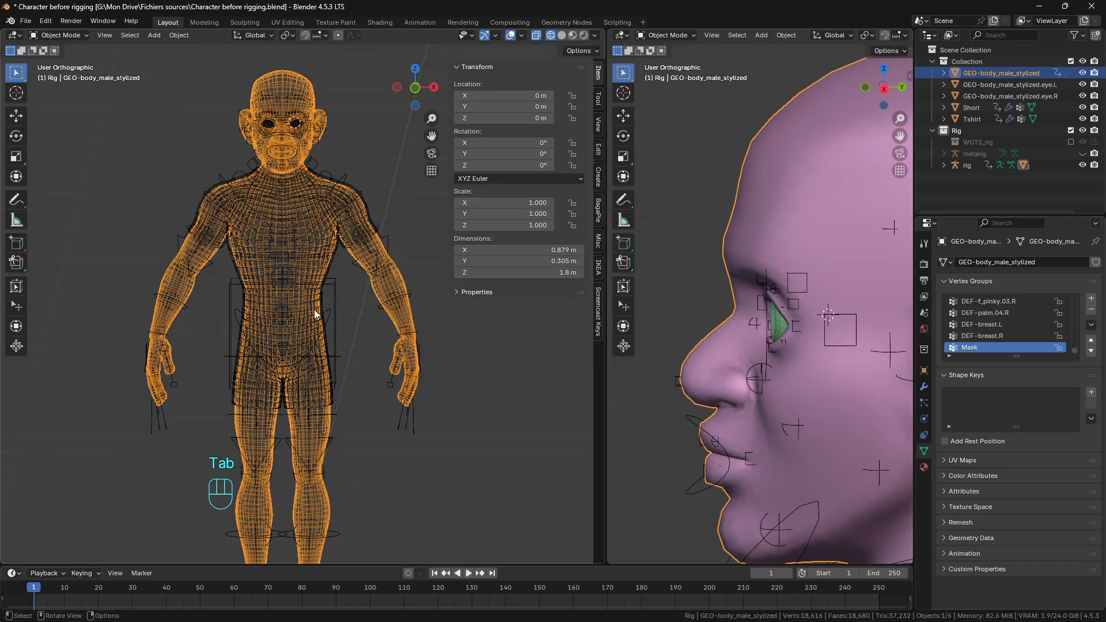
left_click(925, 387)
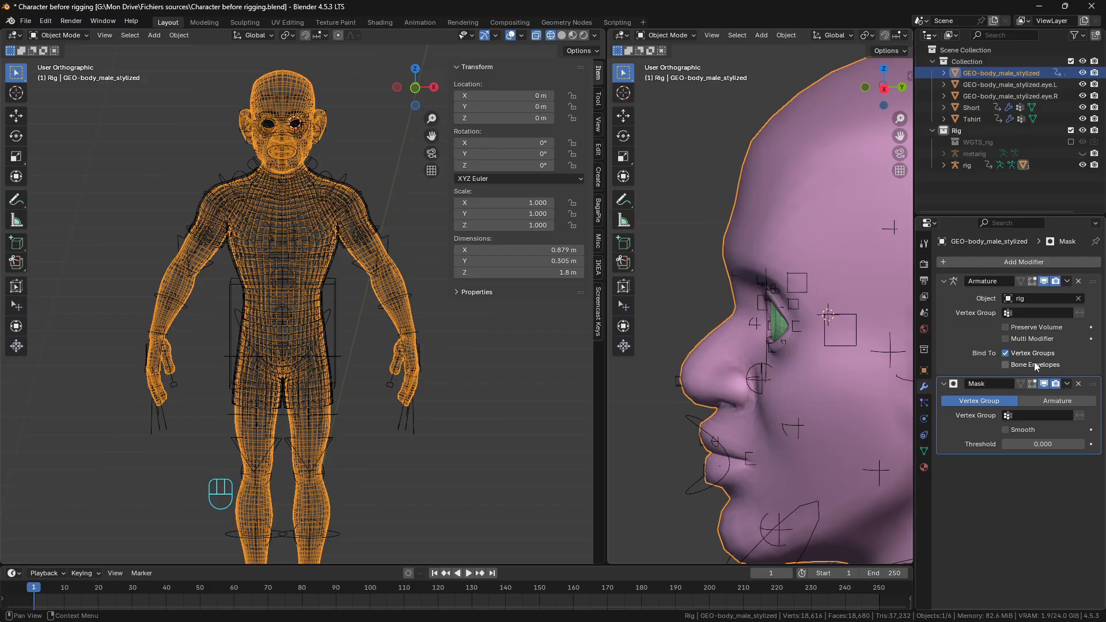
left_click(1023, 415)
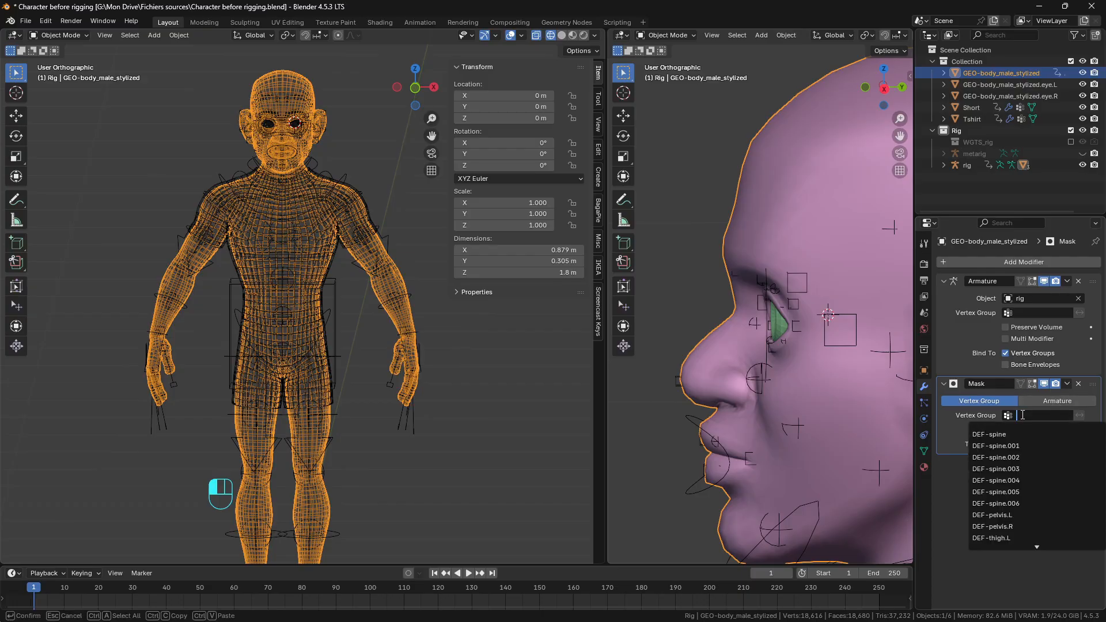
type("mask")
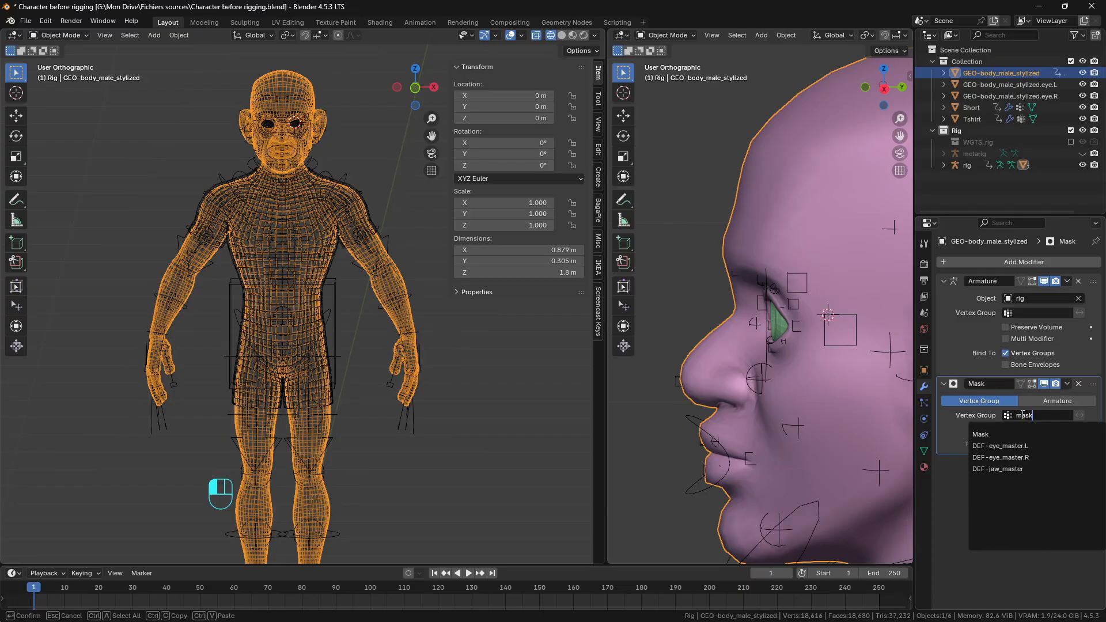
left_click(1005, 436)
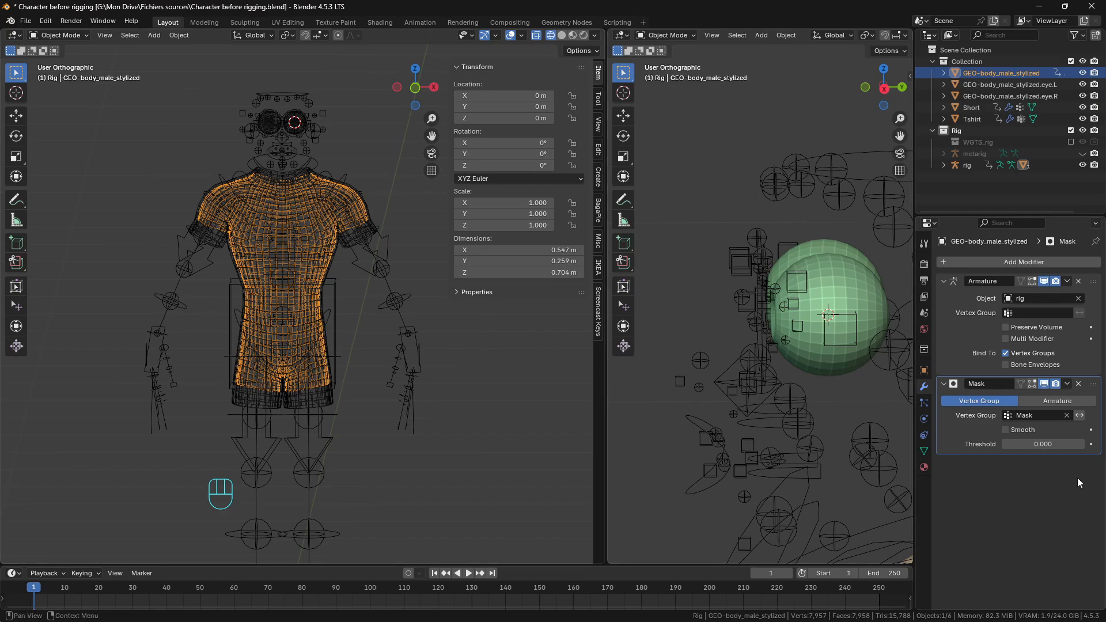
left_click(1078, 416)
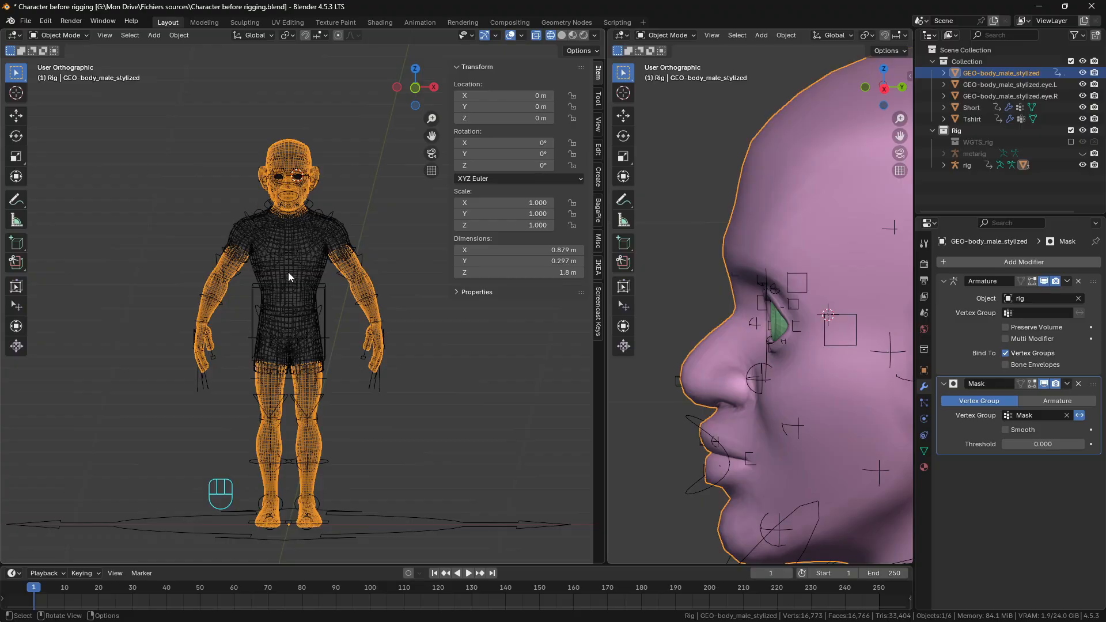
Step: Switch the viewport to solid shading and check the masked body around the sleeves, neck and shorts
key("z")
left_click(410, 284)
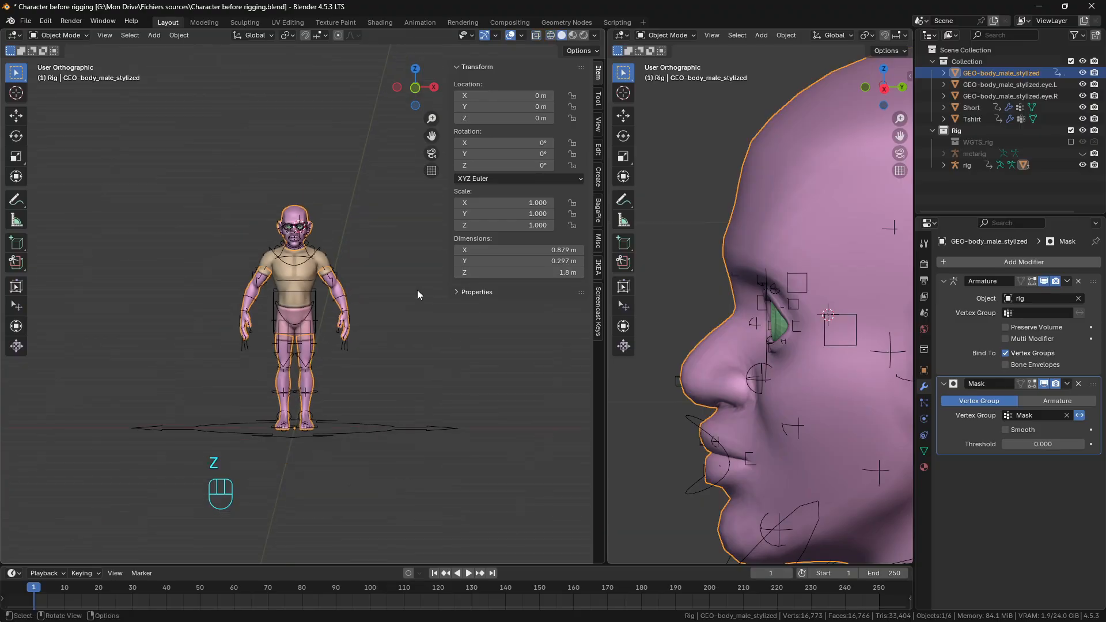
mouse_move(417, 289)
middle_mouse_down()
mouse_move(401, 327)
mouse_move(366, 354)
mouse_move(397, 351)
middle_mouse_up()
scroll(374, 353, "up", 3)
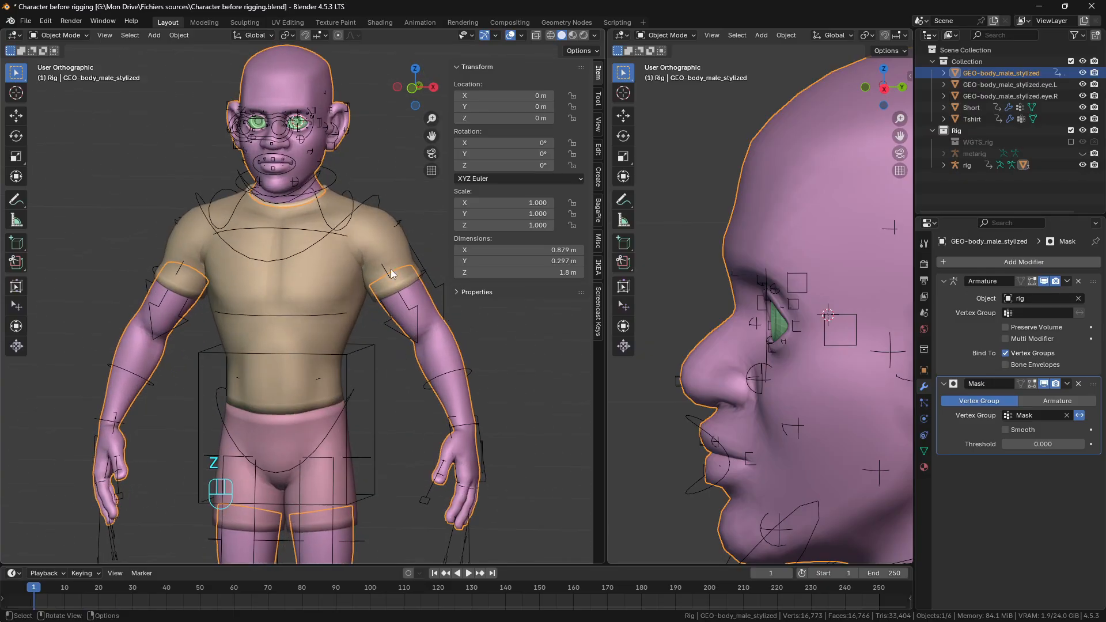
scroll(293, 367, "down", 1)
scroll(292, 367, "down", 2)
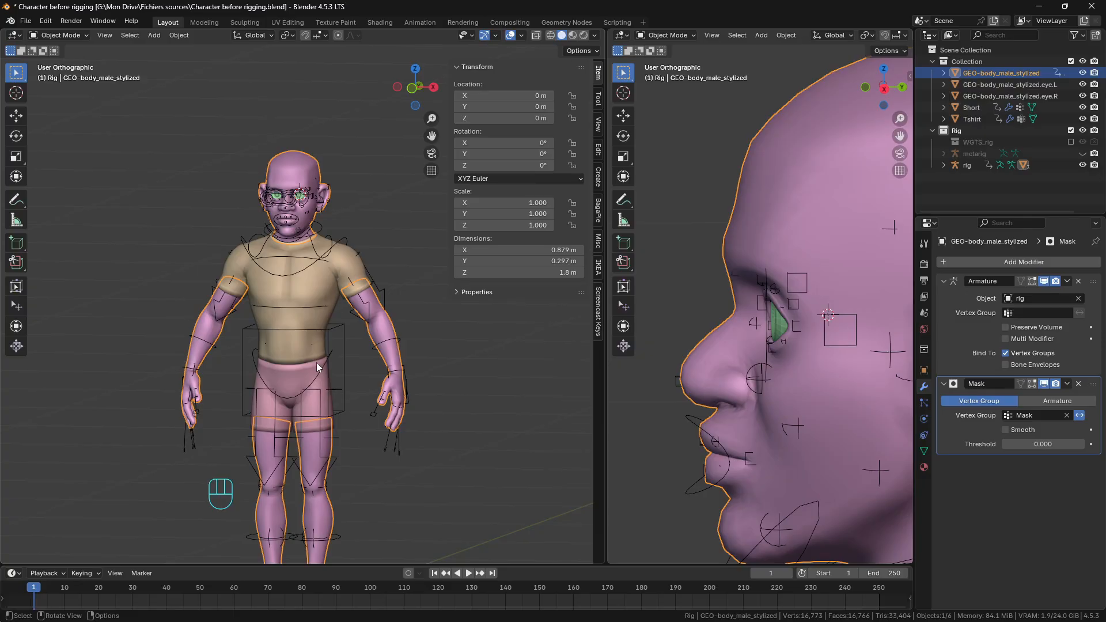
Step: With the body and T-shirt selected, review the weight commands in Weight Paint mode and return to Object Mode
scroll(340, 245, "up", 4)
left_click(392, 206)
scroll(393, 256, "down", 4)
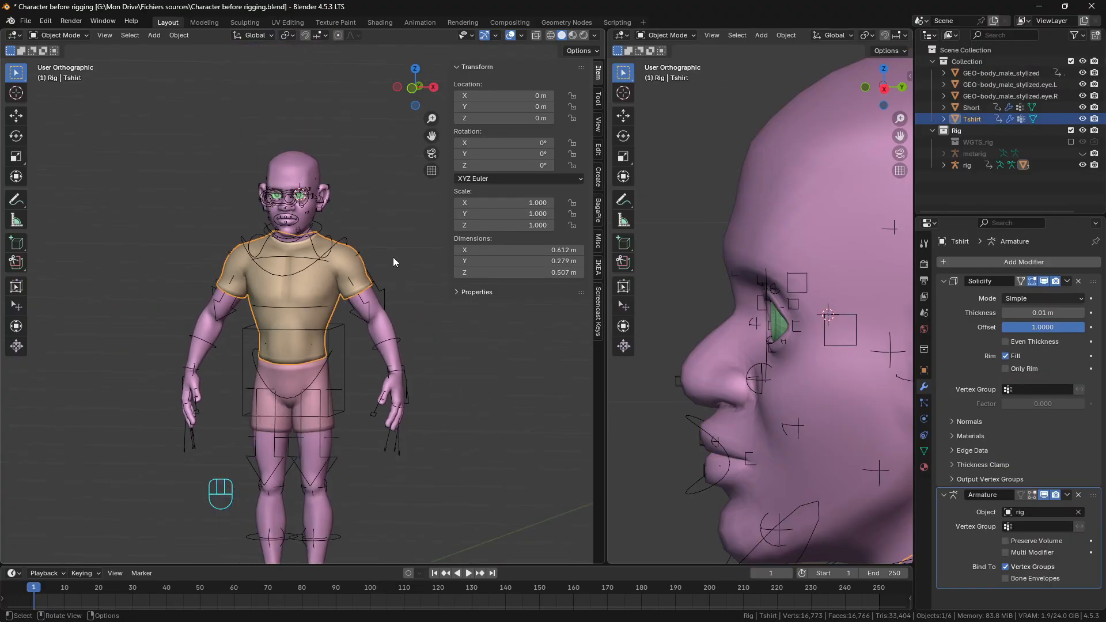
scroll(392, 257, "up", 4)
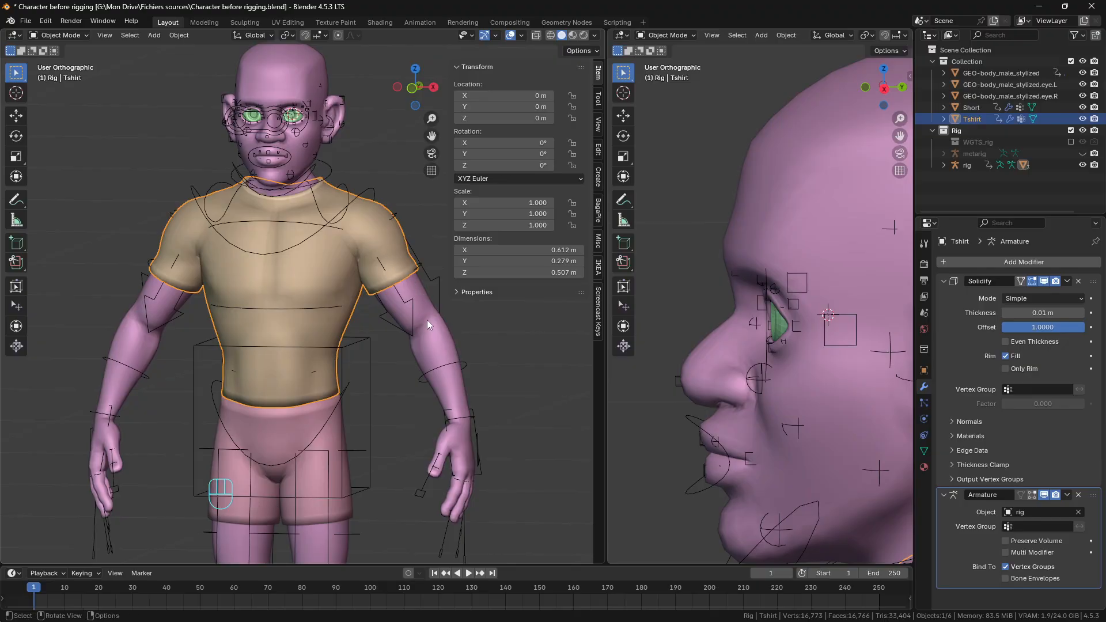
left_click(449, 345, "shift")
left_click(373, 225, "shift")
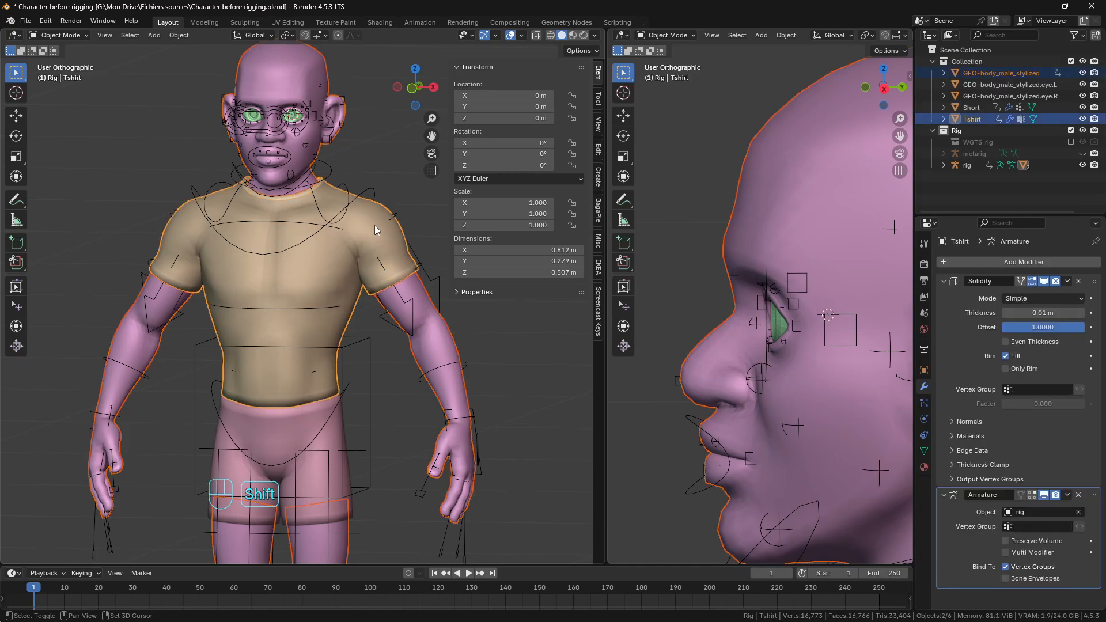
left_click(60, 35)
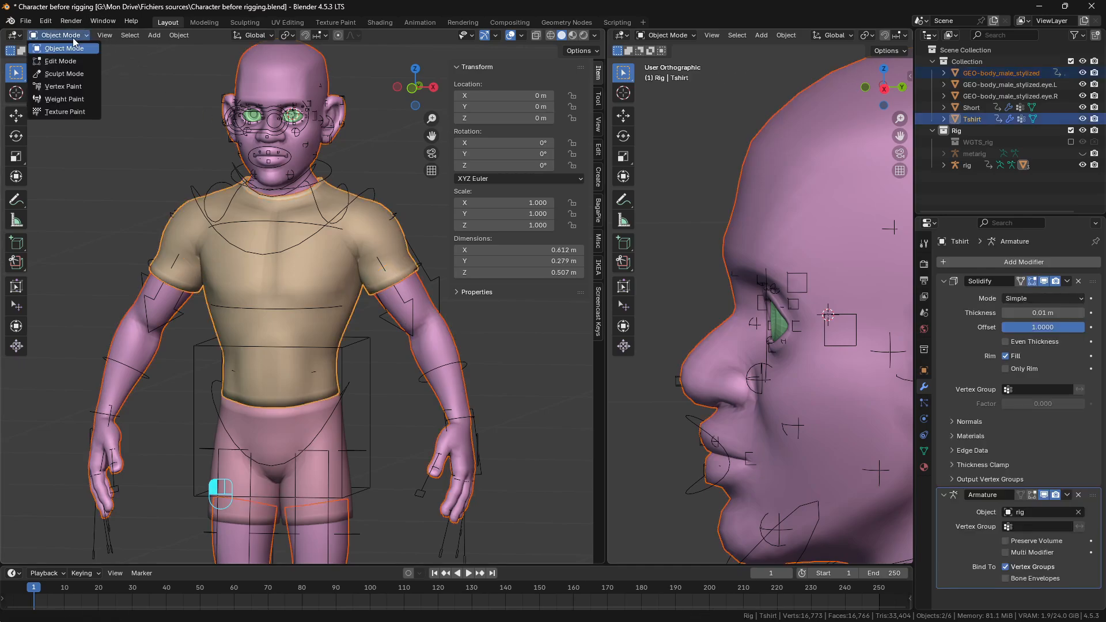
left_click(74, 99)
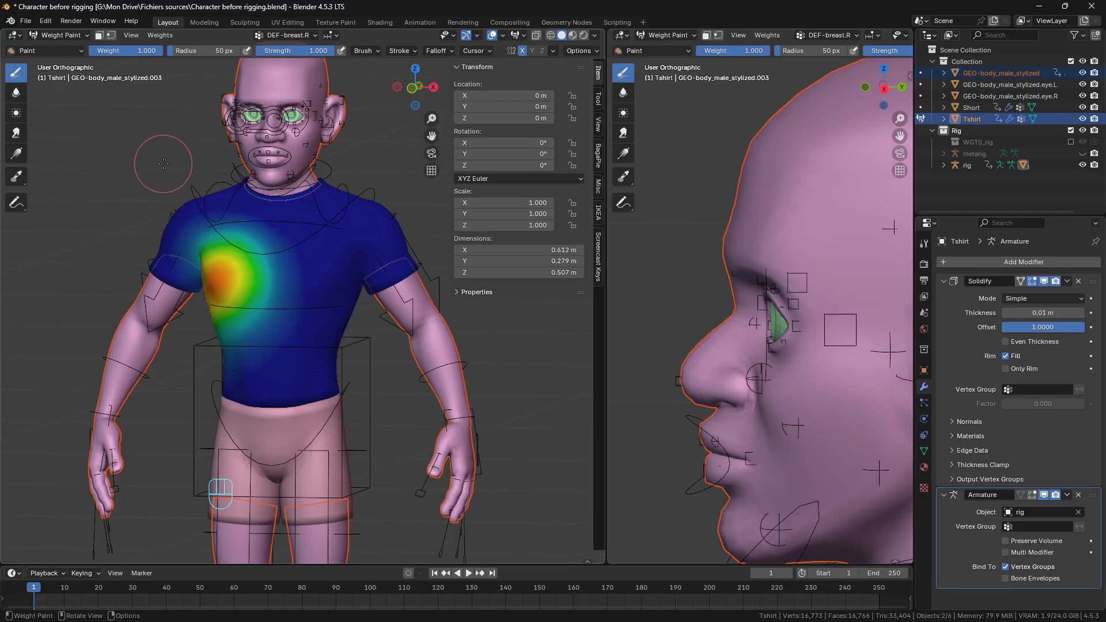
left_click(158, 35)
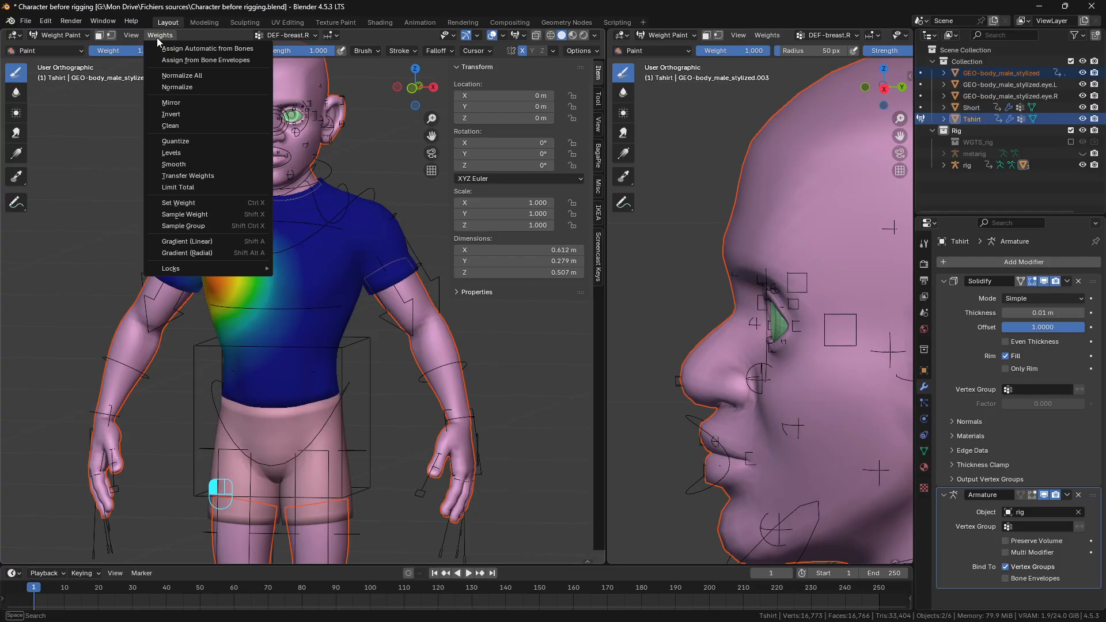
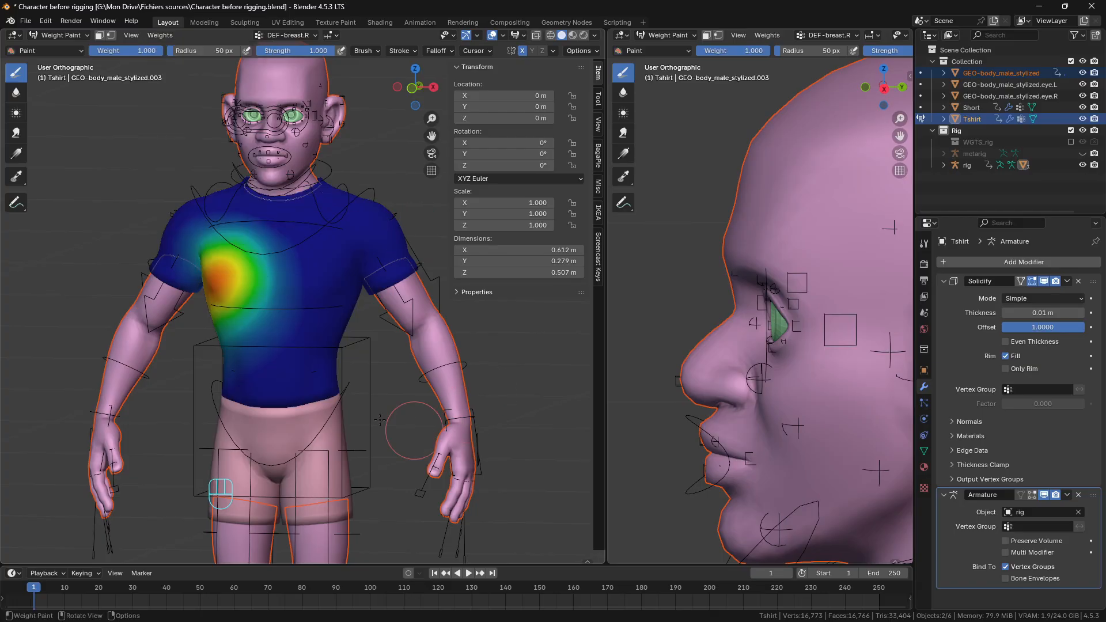
left_click(70, 36)
left_click(71, 50)
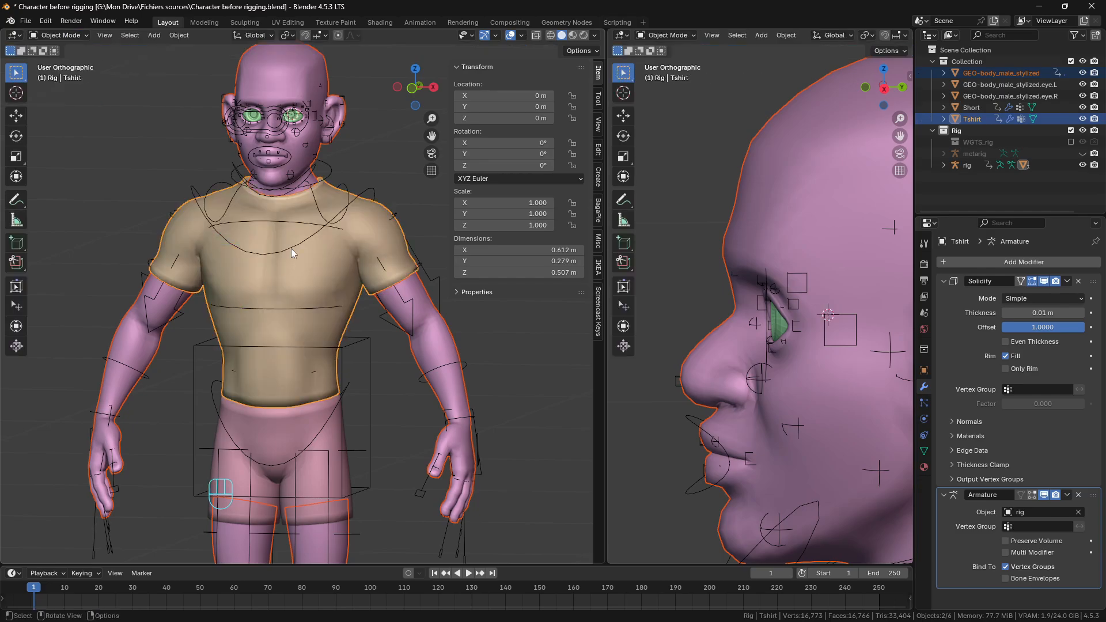
Step: Put the rig in Pose Mode and select the box-shaped torso control around the hips
scroll(355, 280, "down", 5)
scroll(357, 293, "up", 5)
middle_click_drag(357, 294, 260, 369)
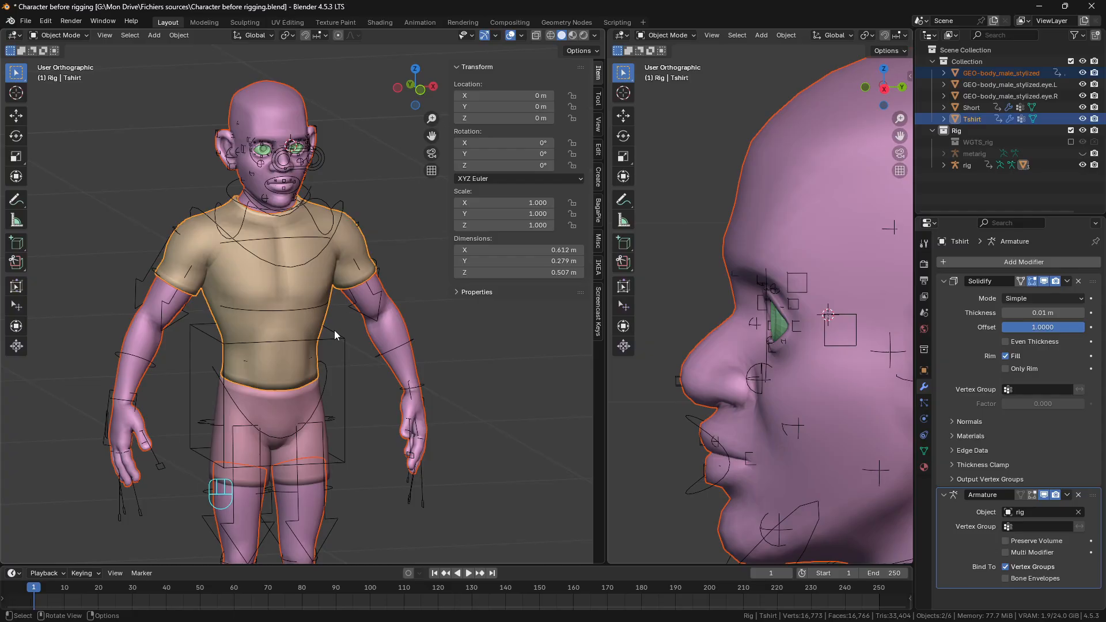
left_click(303, 344)
key("ctrl+Tab")
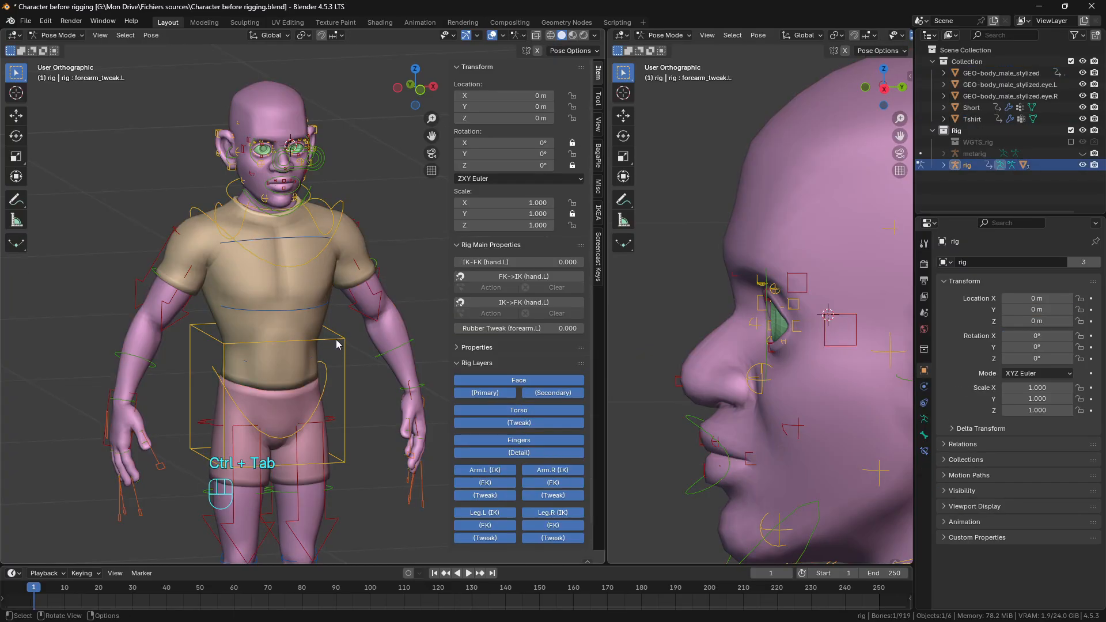
left_click(336, 340)
scroll(341, 377, "down", 3)
scroll(342, 385, "up", 3)
middle_click_drag(339, 375, 346, 298, "shift")
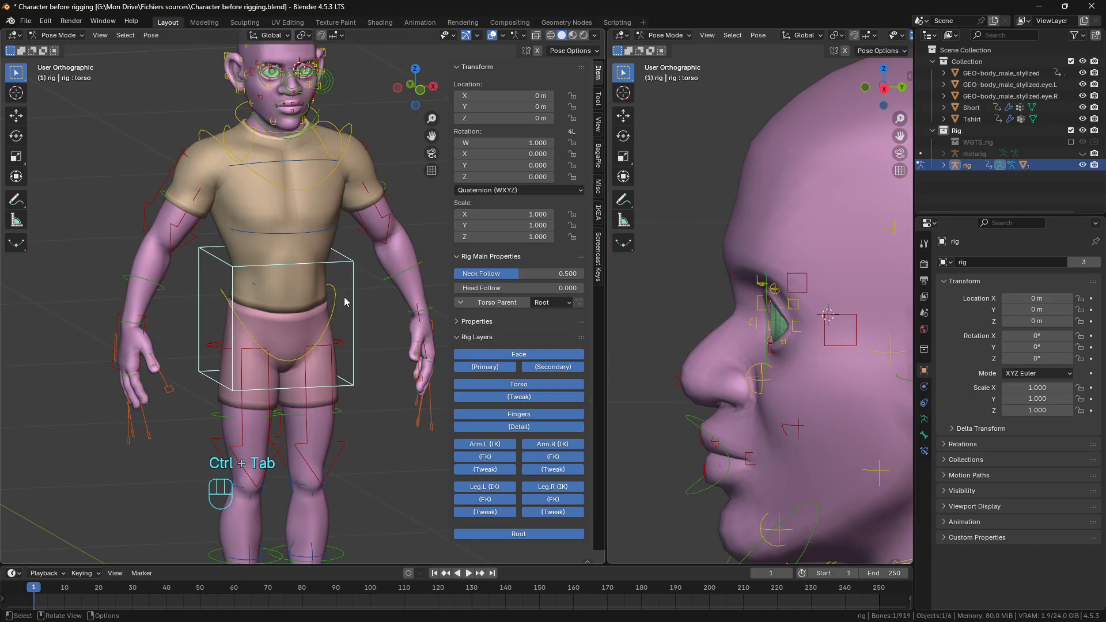
scroll(285, 375, "down", 4)
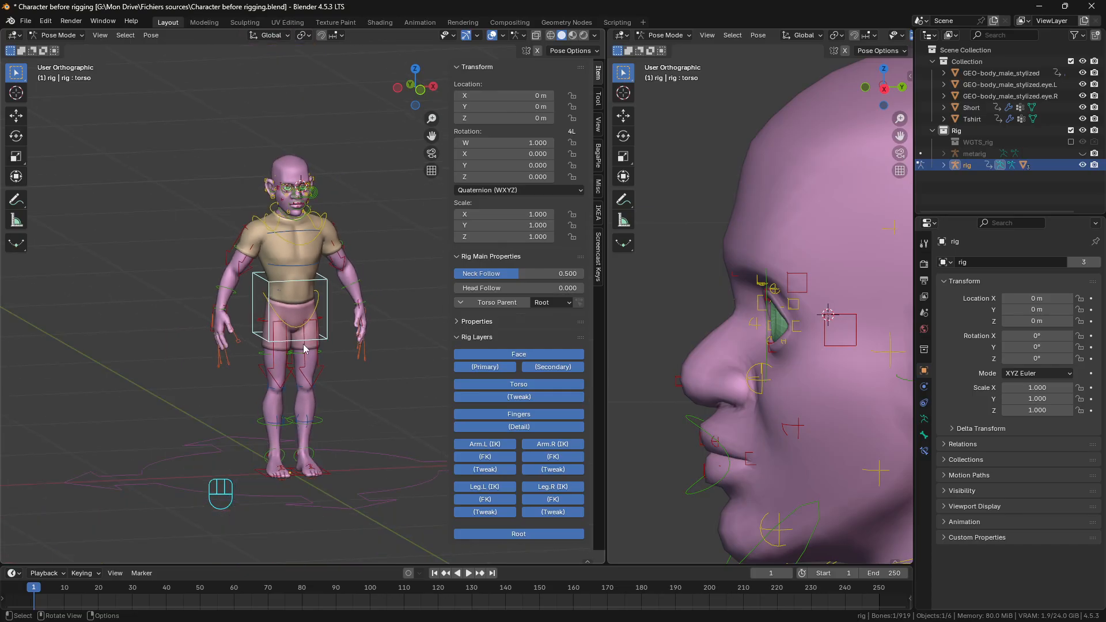
scroll(305, 348, "up", 2)
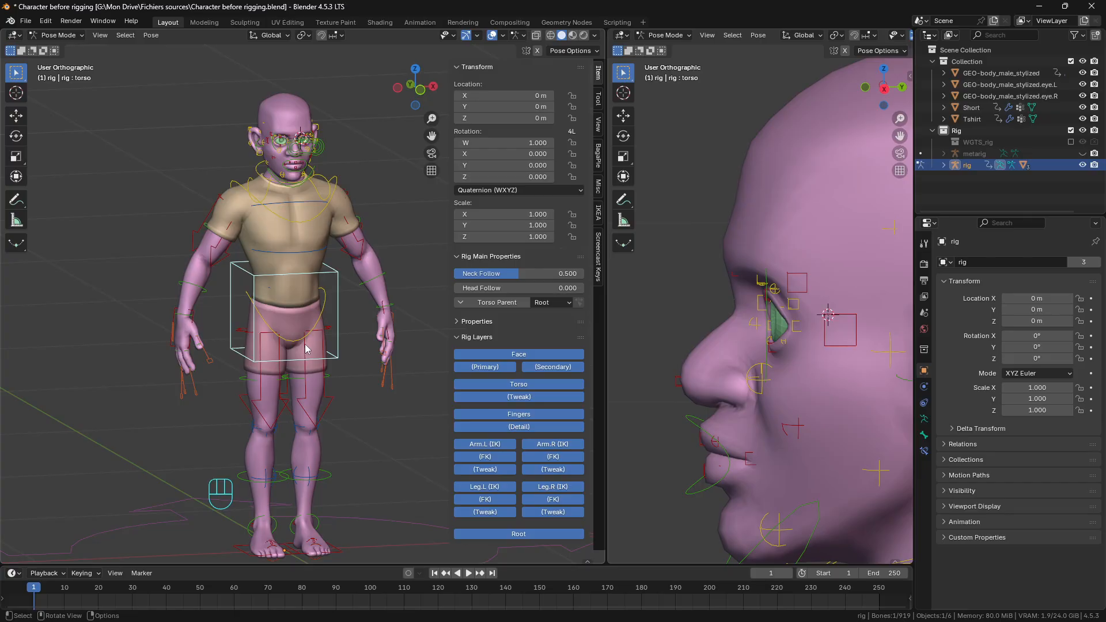
Step: Set the rig's viewport display to In Front so its controls draw over the meshes
left_click(923, 419)
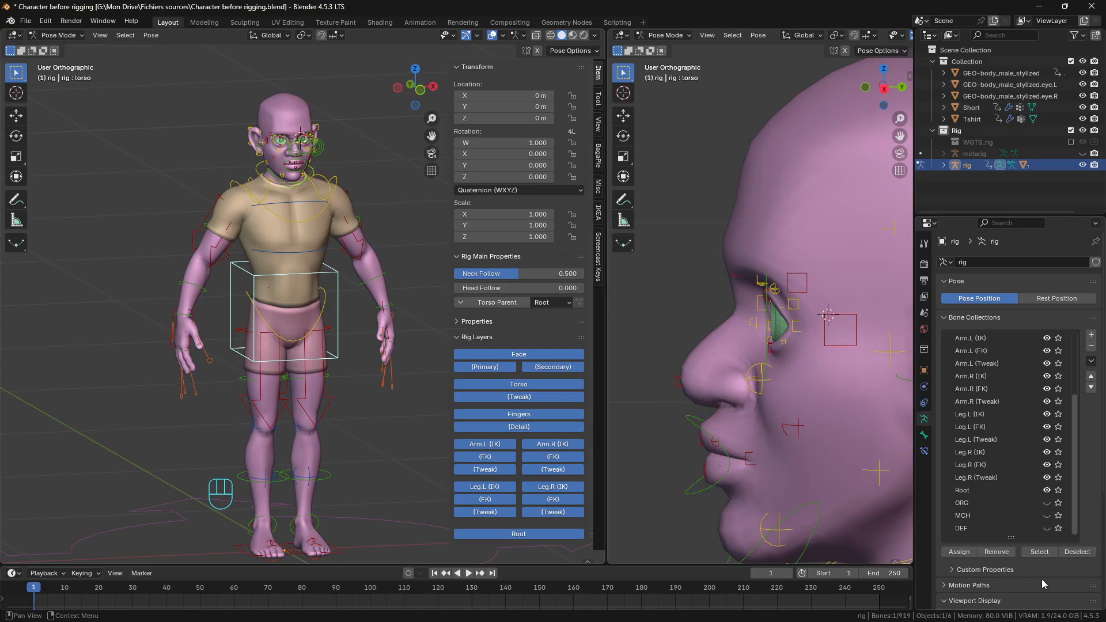
scroll(1042, 576, "down", 6)
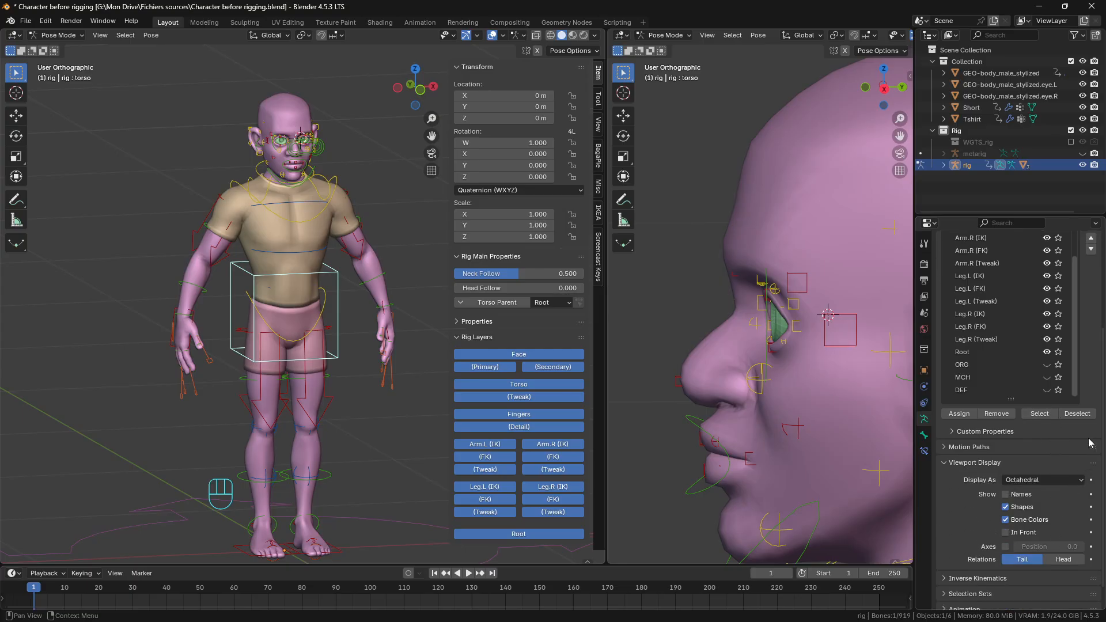
left_click(1008, 533)
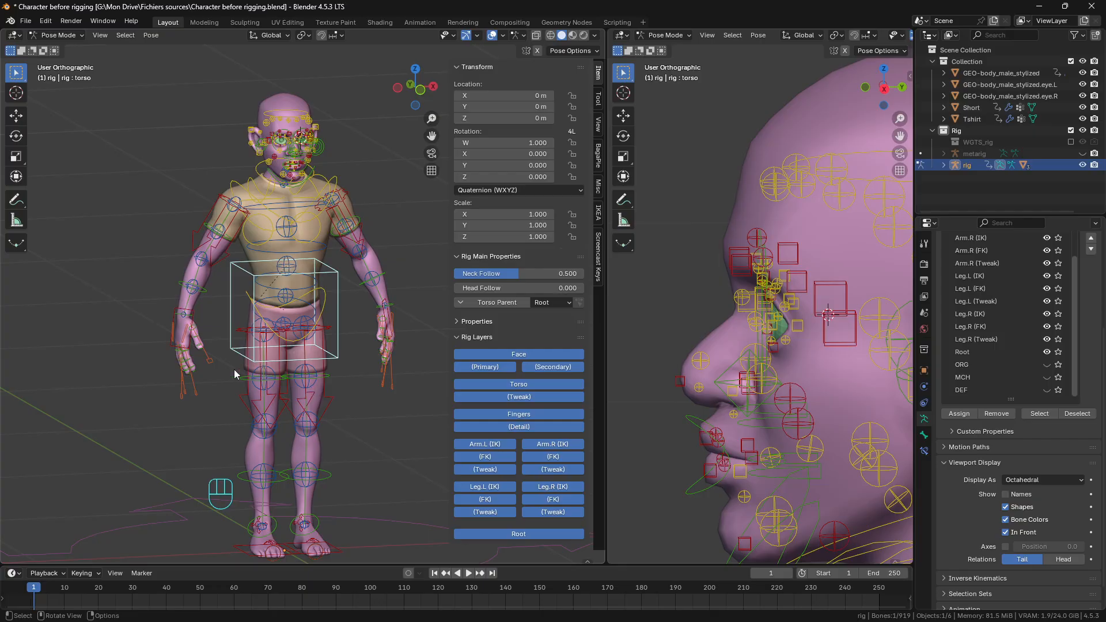
scroll(279, 311, "up", 2)
scroll(278, 311, "down", 3)
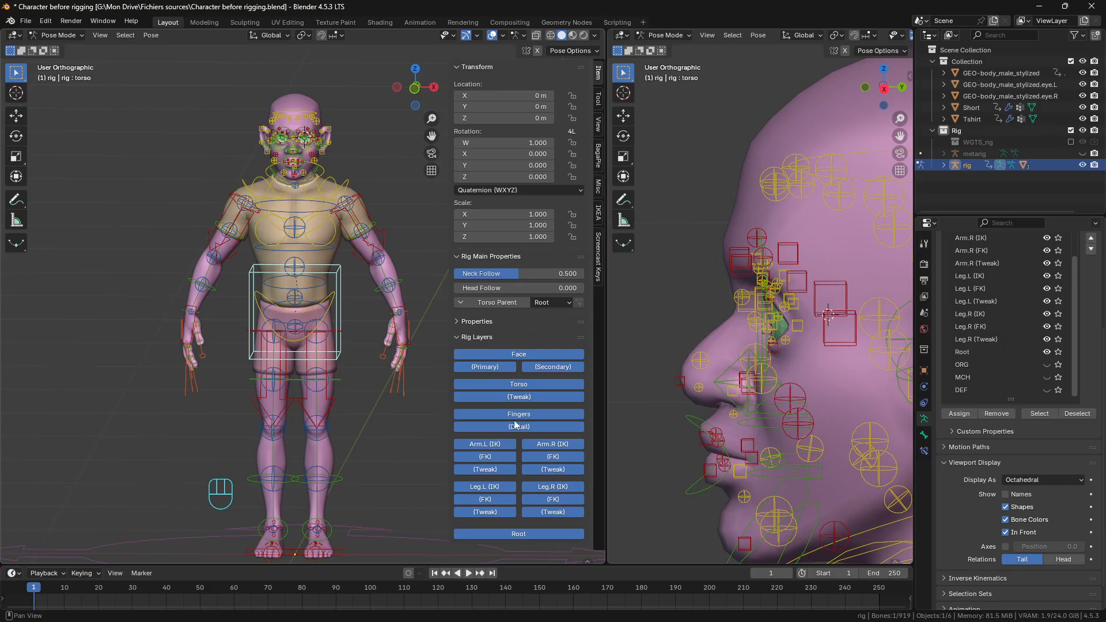
Step: Hide the Face, Torso and Fingers rig layers with their sub-layers, plus the Arm.R IK and FK layers and Root
left_click(521, 358)
left_click(498, 367)
left_click(563, 366)
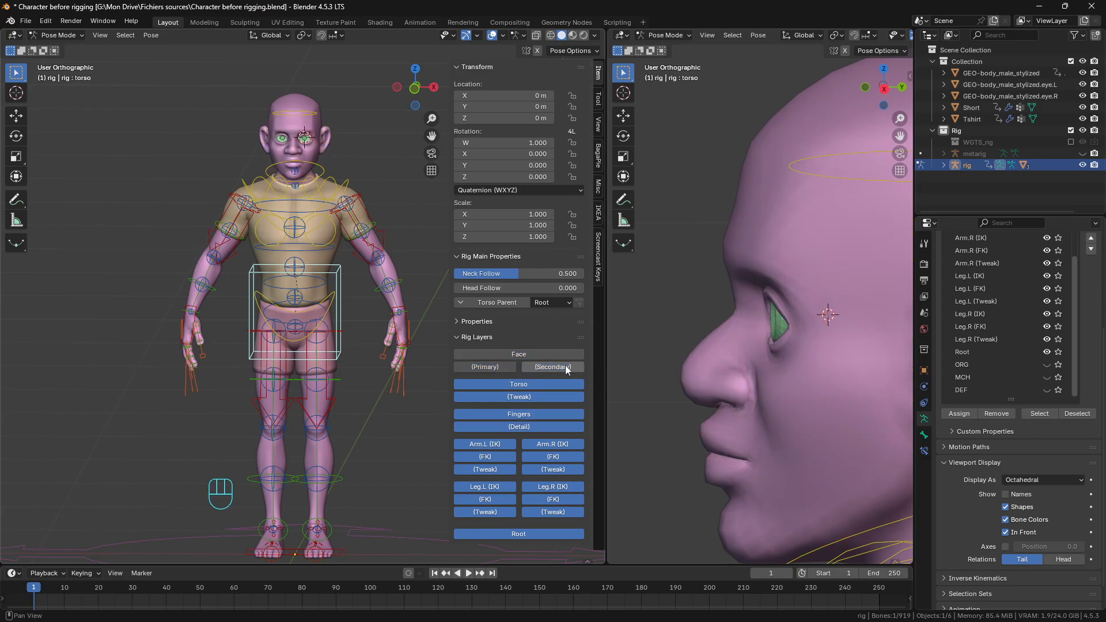
left_click(520, 385)
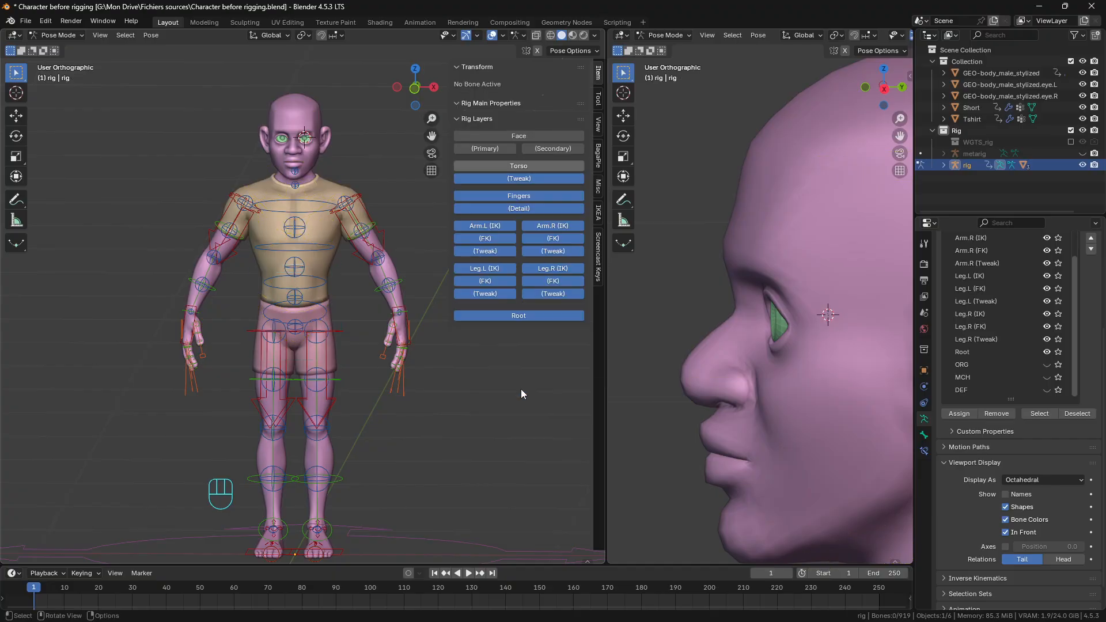
left_click(524, 315)
left_click(527, 237)
left_click(527, 226)
left_click(527, 208)
left_click(528, 196)
left_click(528, 178)
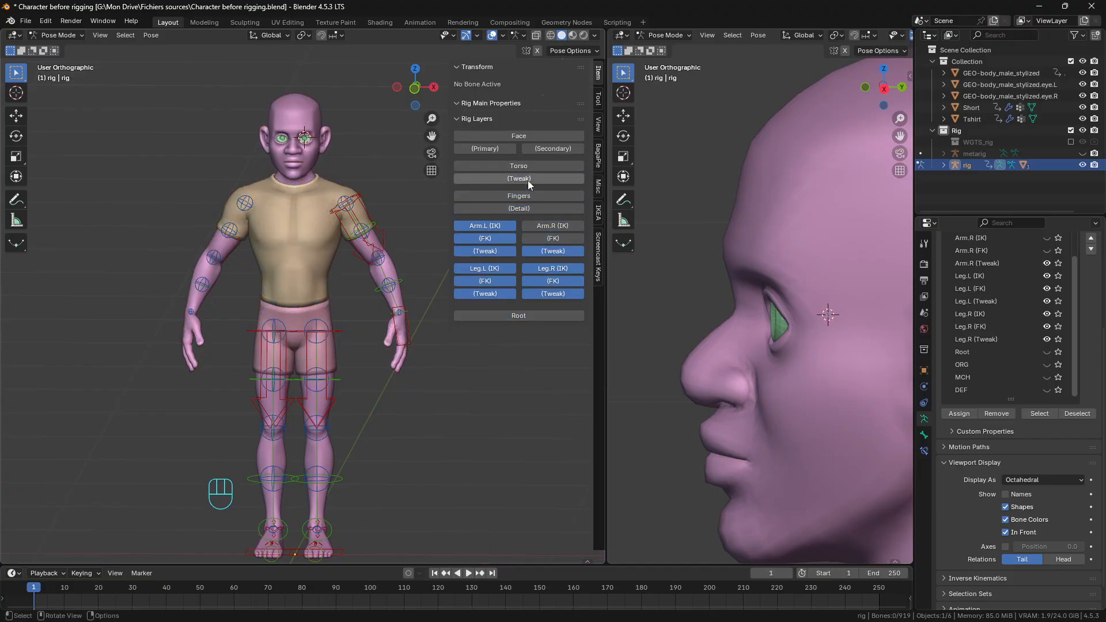
Step: Toggle the Fingers and finger Detail rig layers on and off to compare their controls
left_click(530, 197)
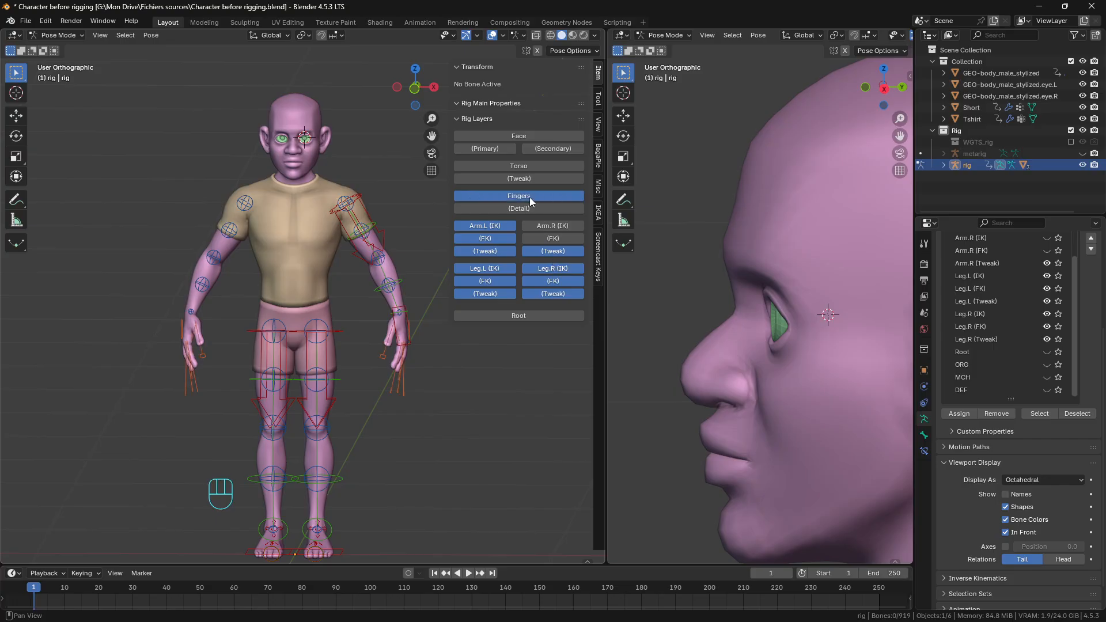
left_click(528, 209)
left_click(529, 208)
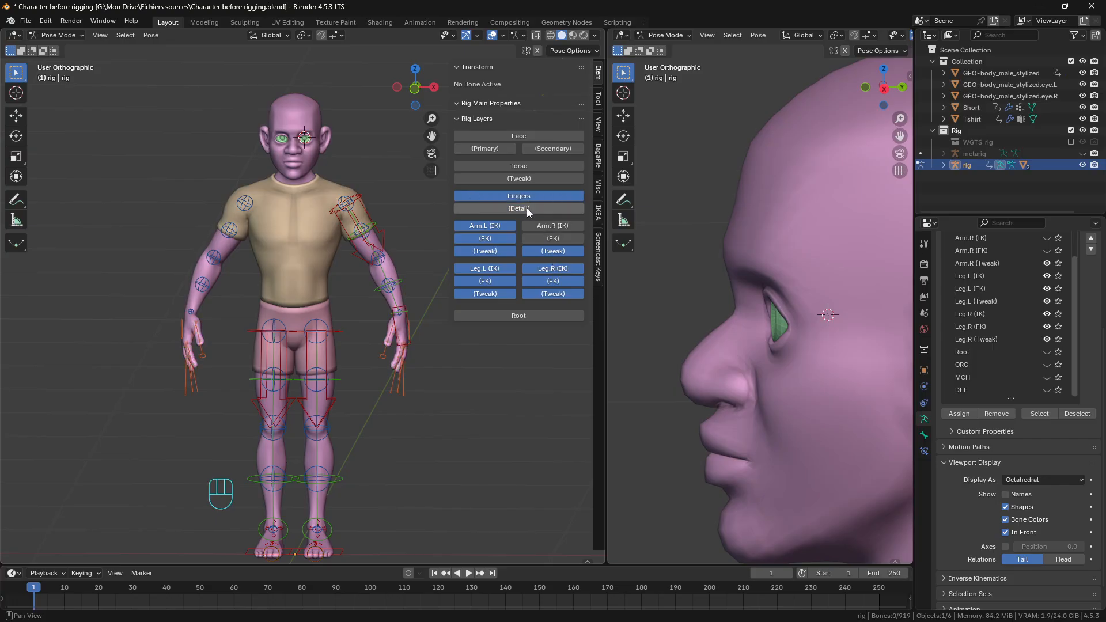
left_click(530, 196)
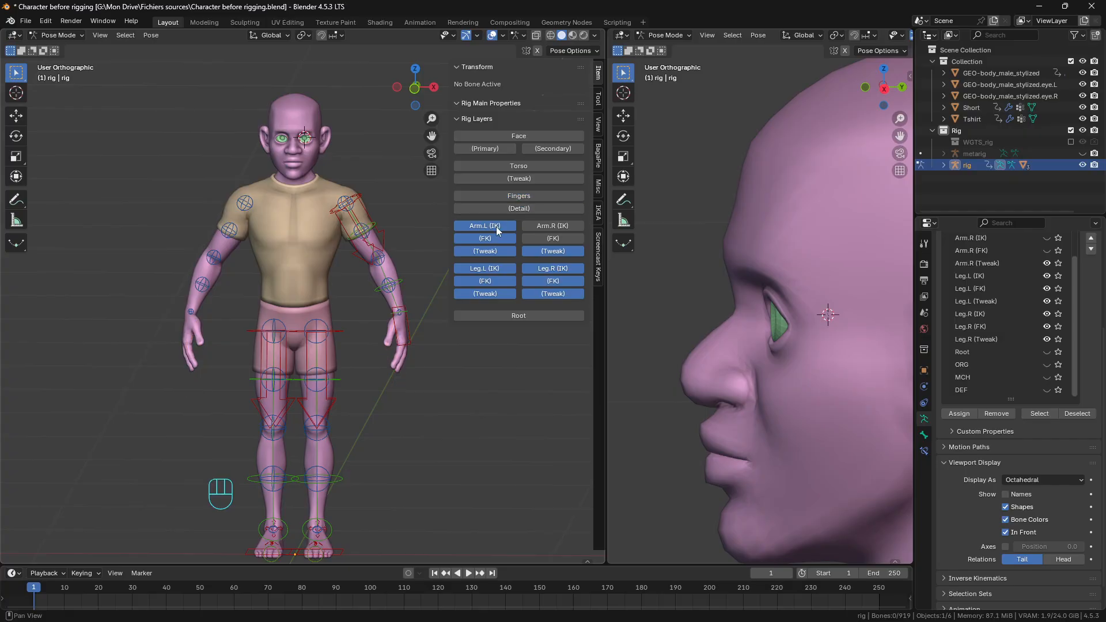
Step: Show the Face, Torso, Fingers and Arm.R rig layers with their sub-layers again, leaving Root hidden
left_click_drag(551, 240, 527, 166)
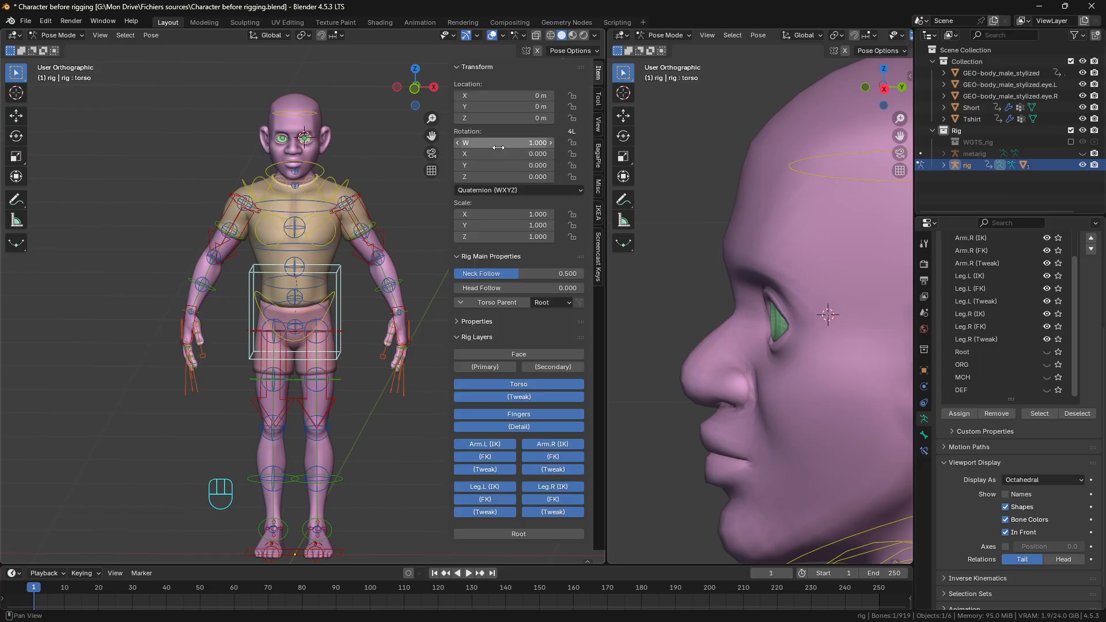
left_click(505, 365)
left_click_drag(551, 367, 535, 354)
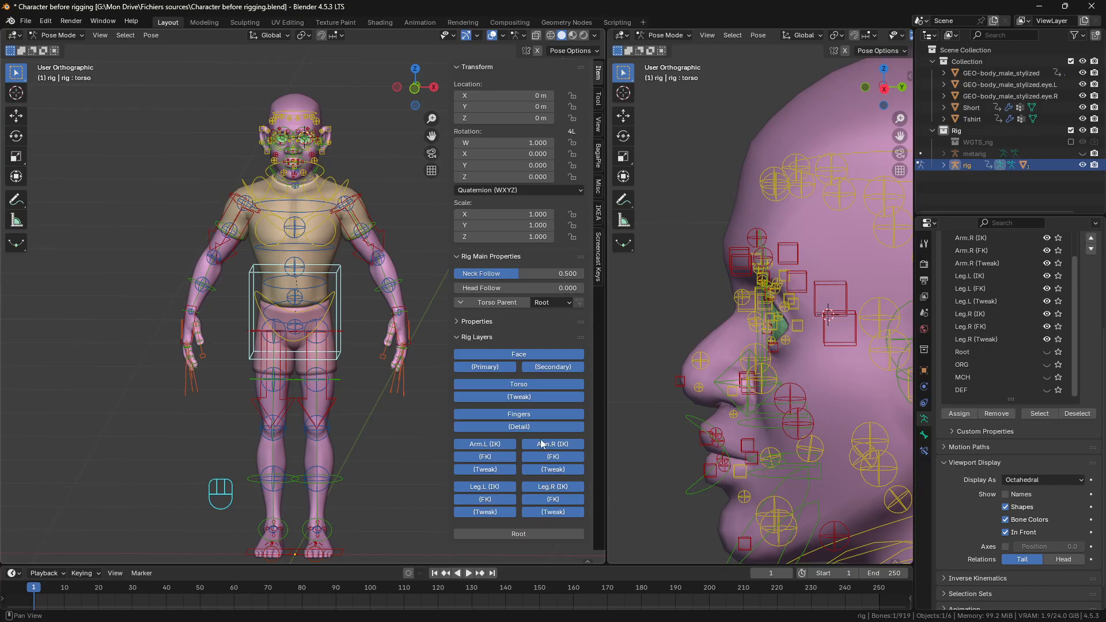
Step: Annotate the bone chain with arrows from the character's left shoulder to the fingers, and erase the drawing
scroll(402, 420, "up", 5)
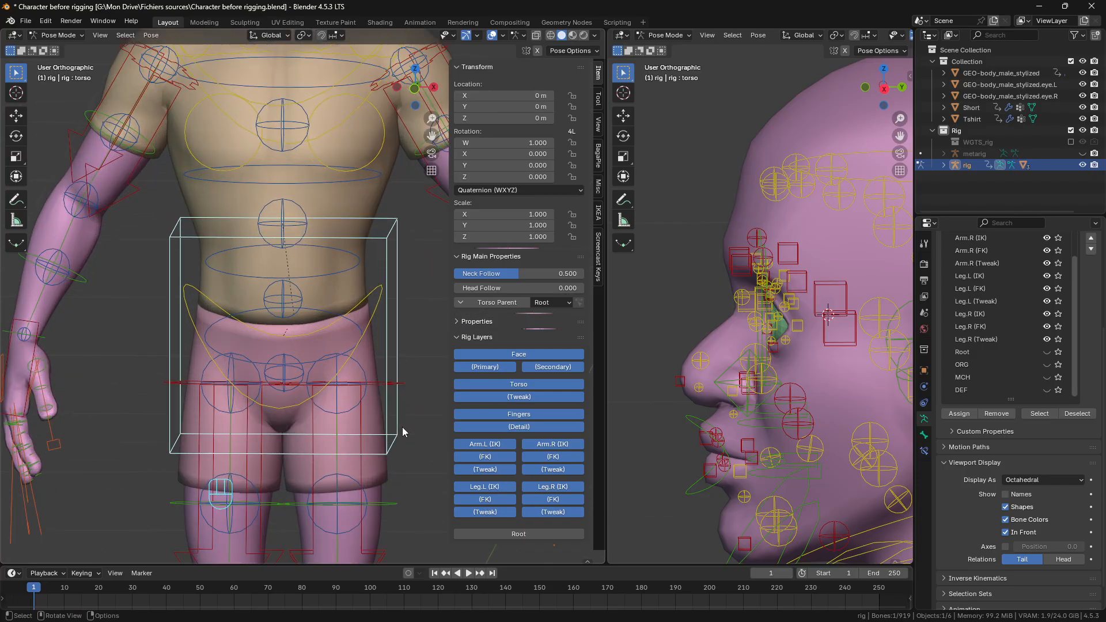
scroll(402, 426, "down", 2)
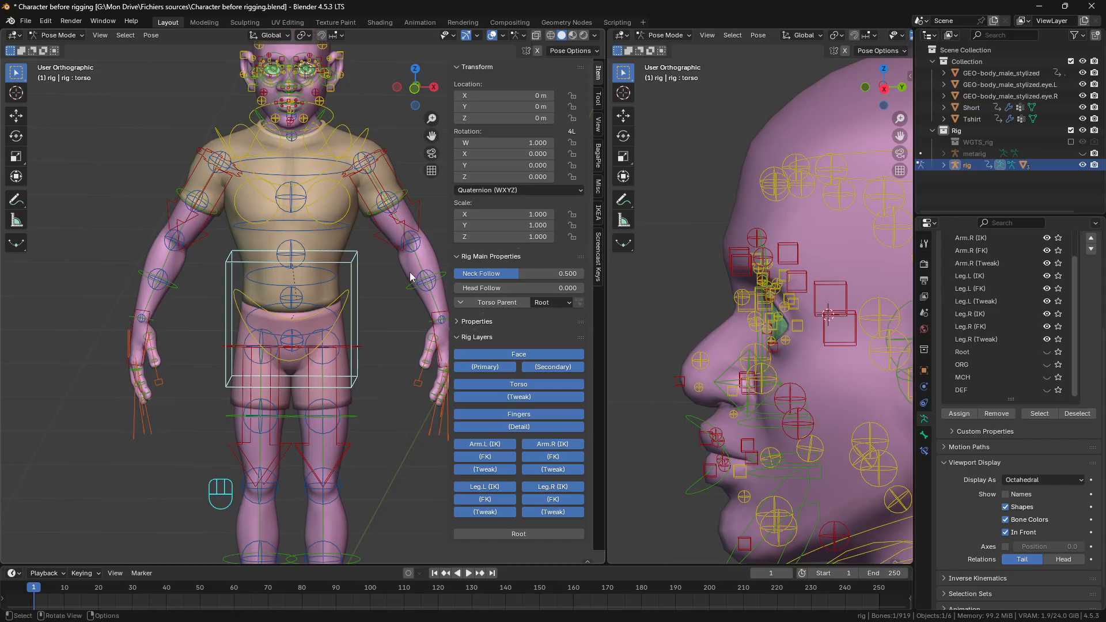
middle_click_drag(413, 304, 326, 207)
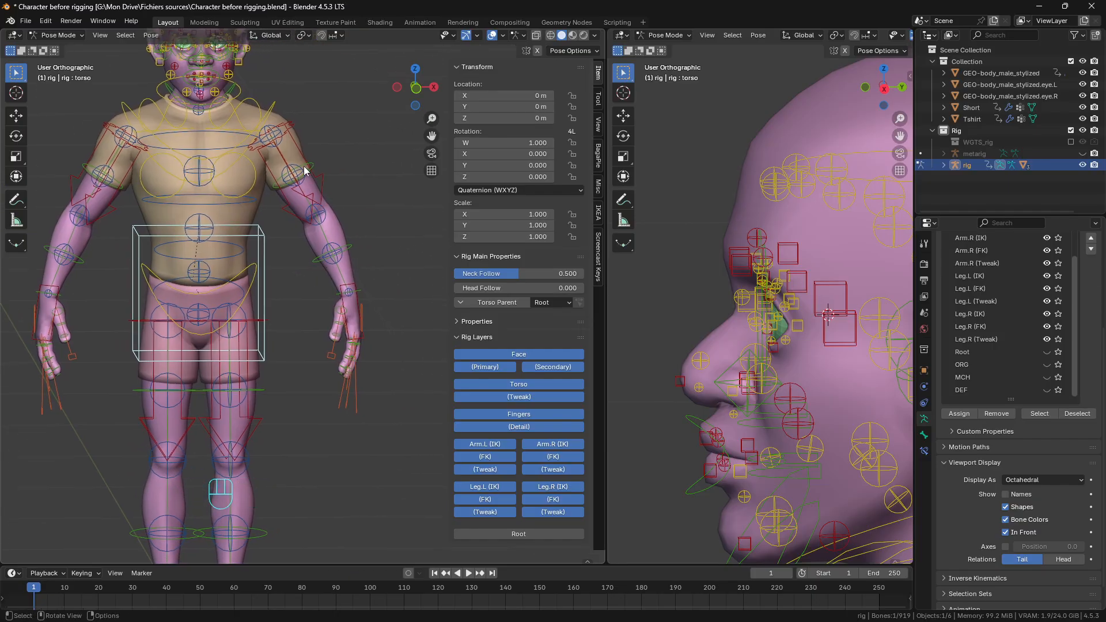
left_click(16, 200)
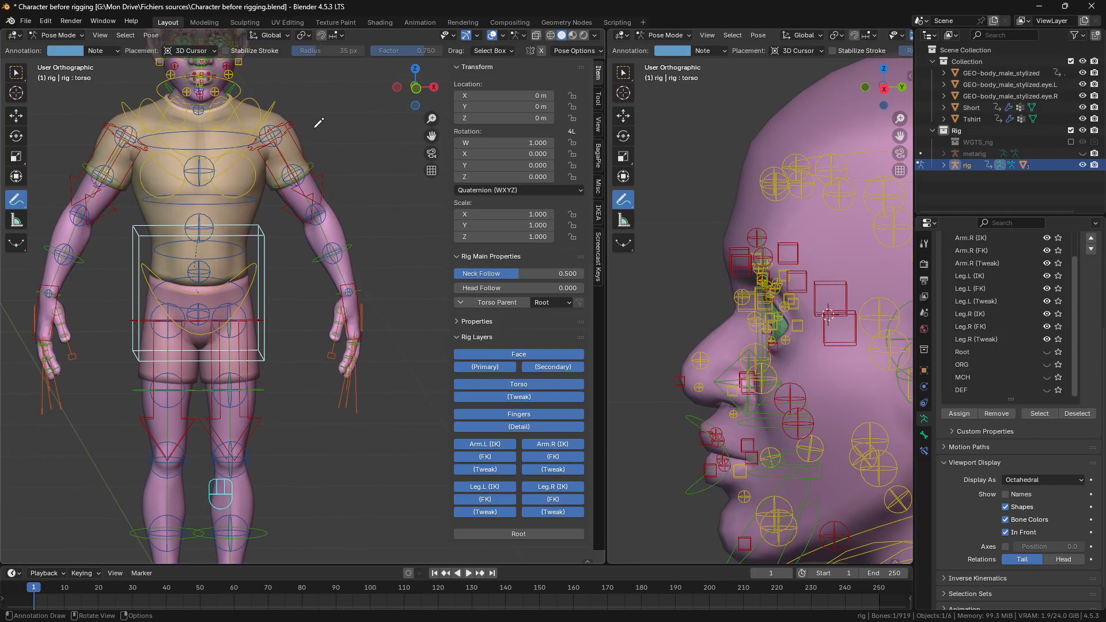
mouse_move(311, 120)
left_mouse_down()
mouse_move(347, 193)
mouse_move(356, 180)
mouse_move(375, 286)
mouse_move(384, 270)
mouse_move(377, 371)
mouse_move(360, 384)
left_mouse_up()
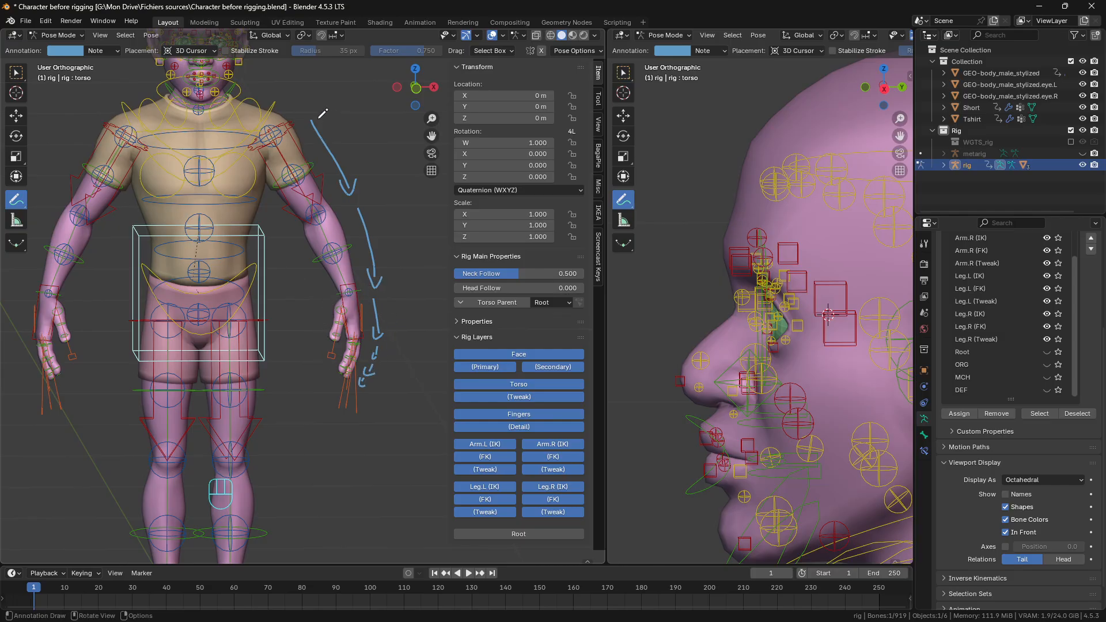
mouse_move(323, 115)
left_mouse_down("ctrl")
mouse_move(369, 253)
mouse_move(377, 346)
mouse_move(367, 374)
left_mouse_up("ctrl")
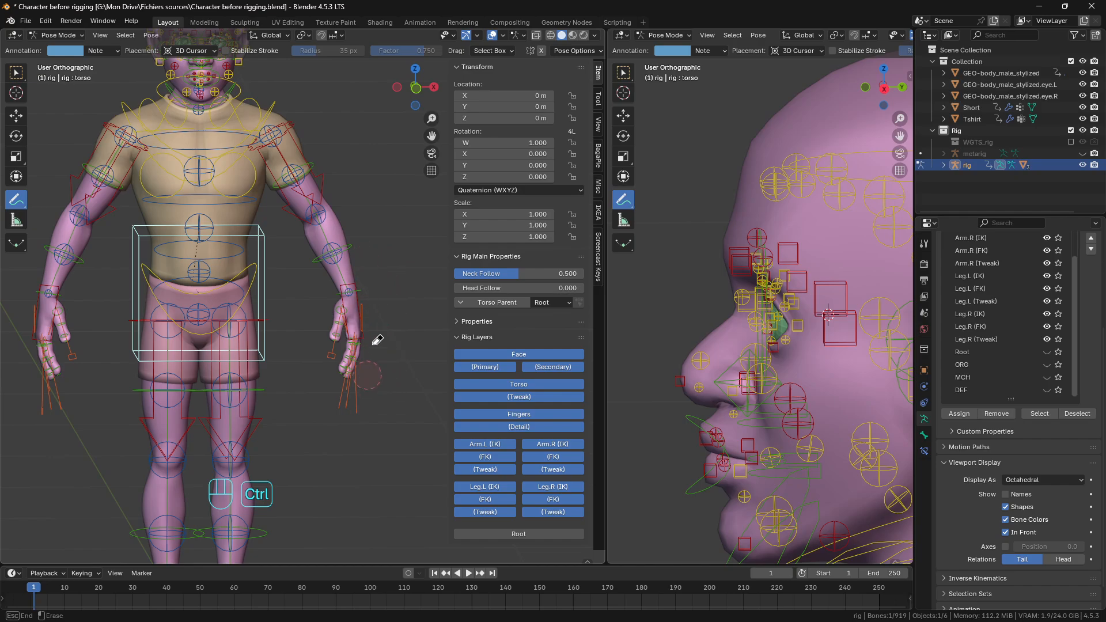
left_click(16, 72)
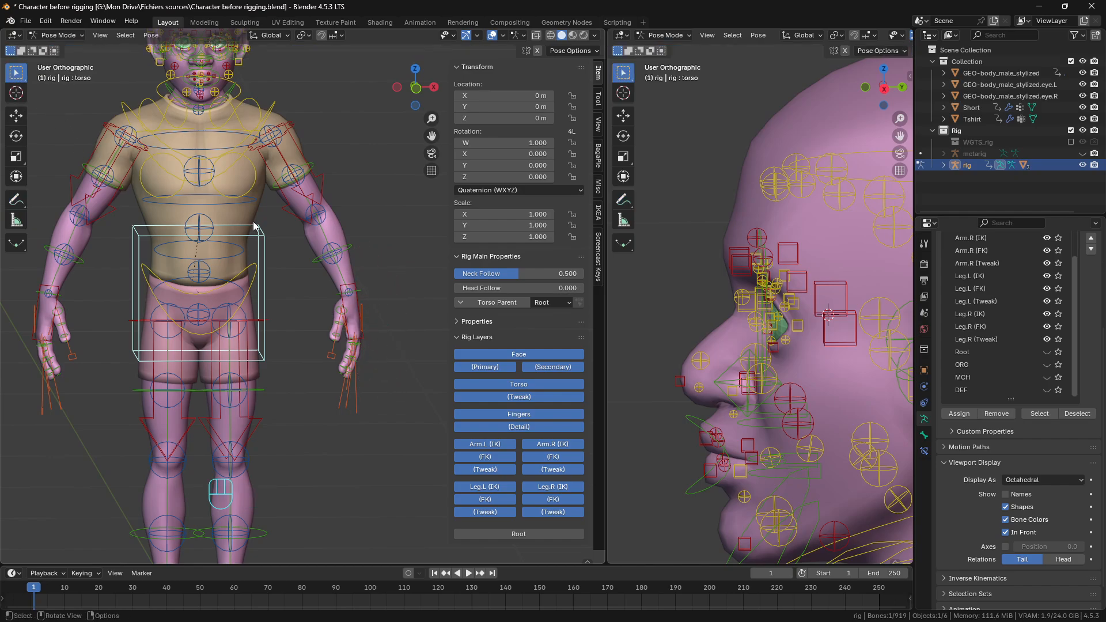
Step: Select the left hand's IK control and try moving it outward and upward, cancelling the move
left_click(342, 303)
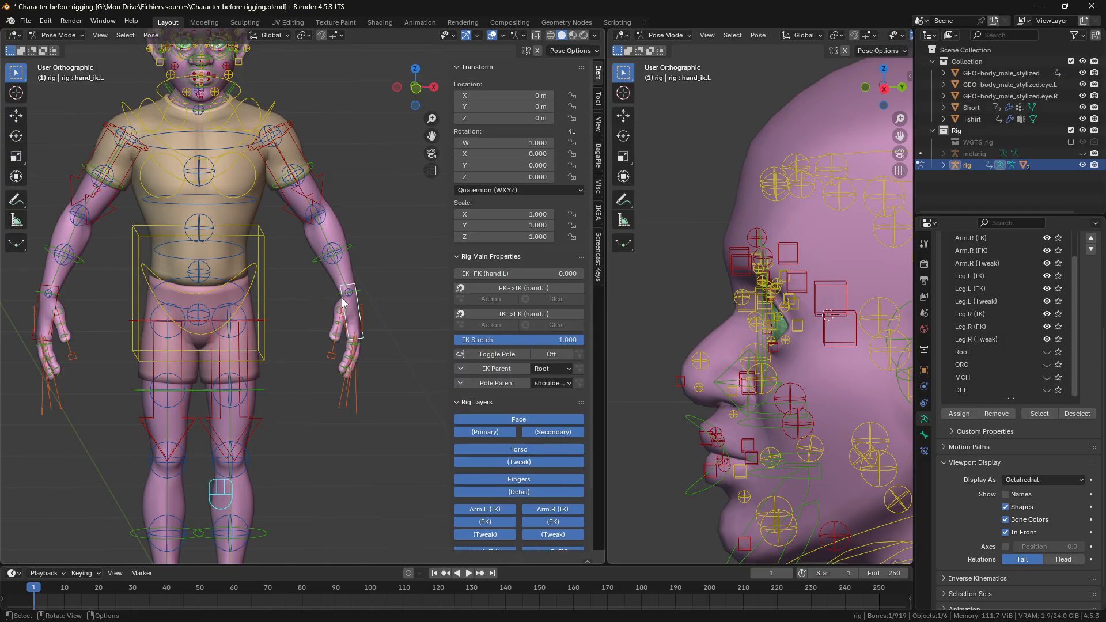
key("g")
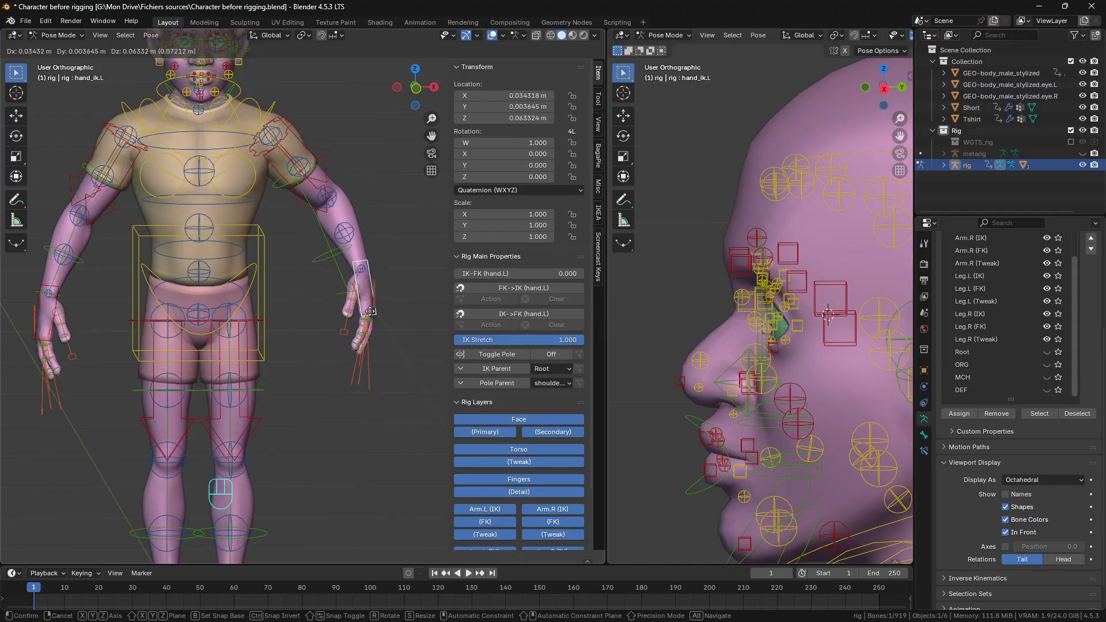
key("Escape")
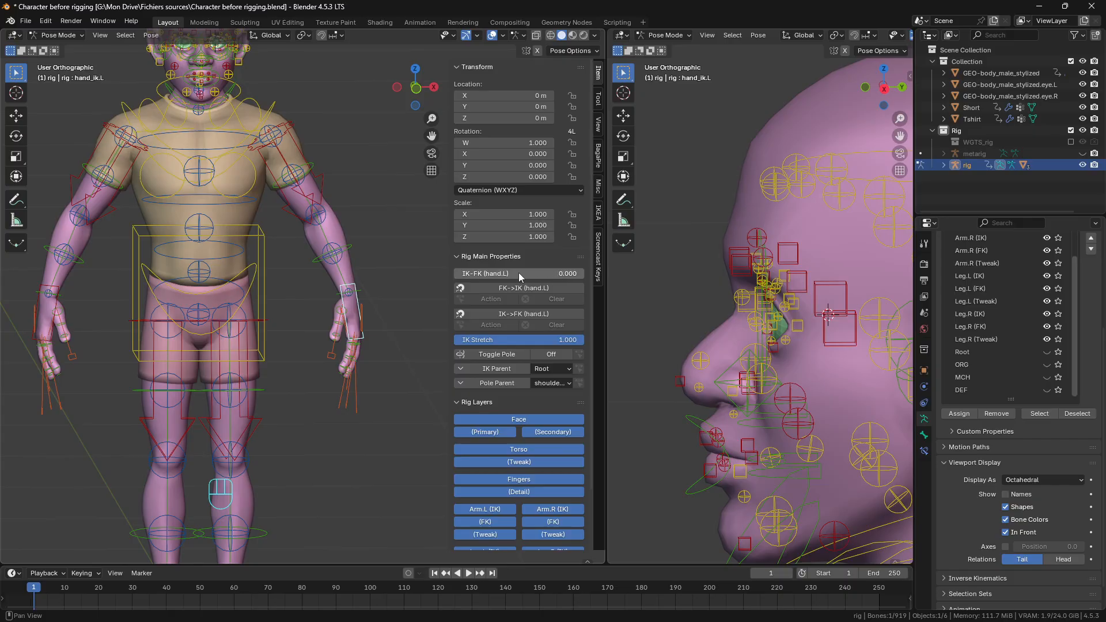
Step: Set the left hand's IK-FK value to 1.000 and try rotating the left upper arm's IK control, cancelling the rotation
left_click_drag(520, 276, 650, 276)
left_click(305, 164)
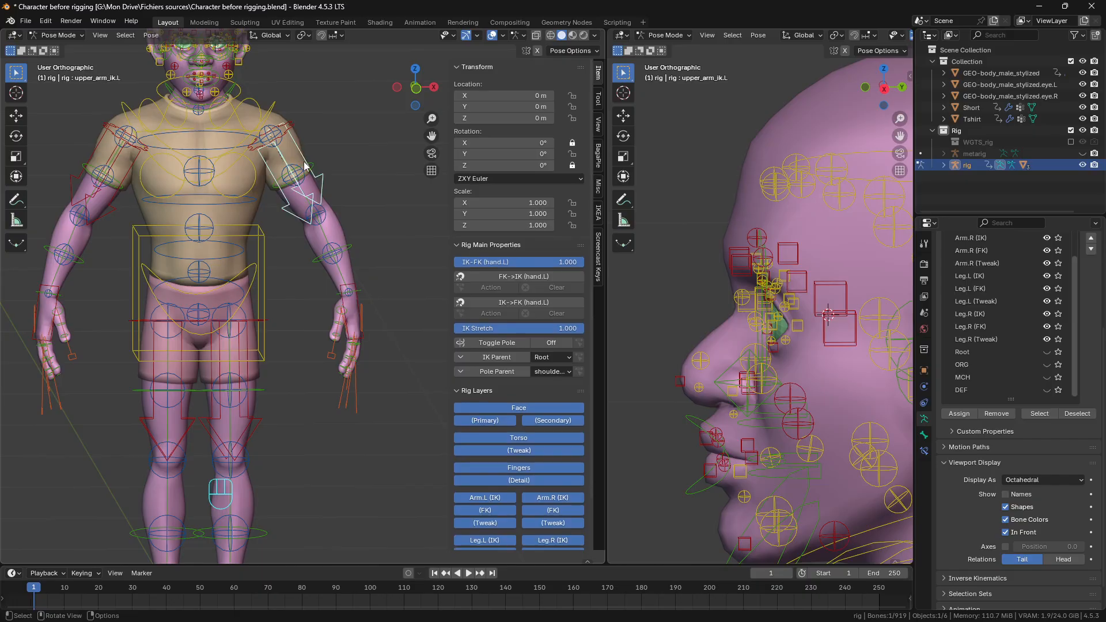
key("r")
right_click(324, 208)
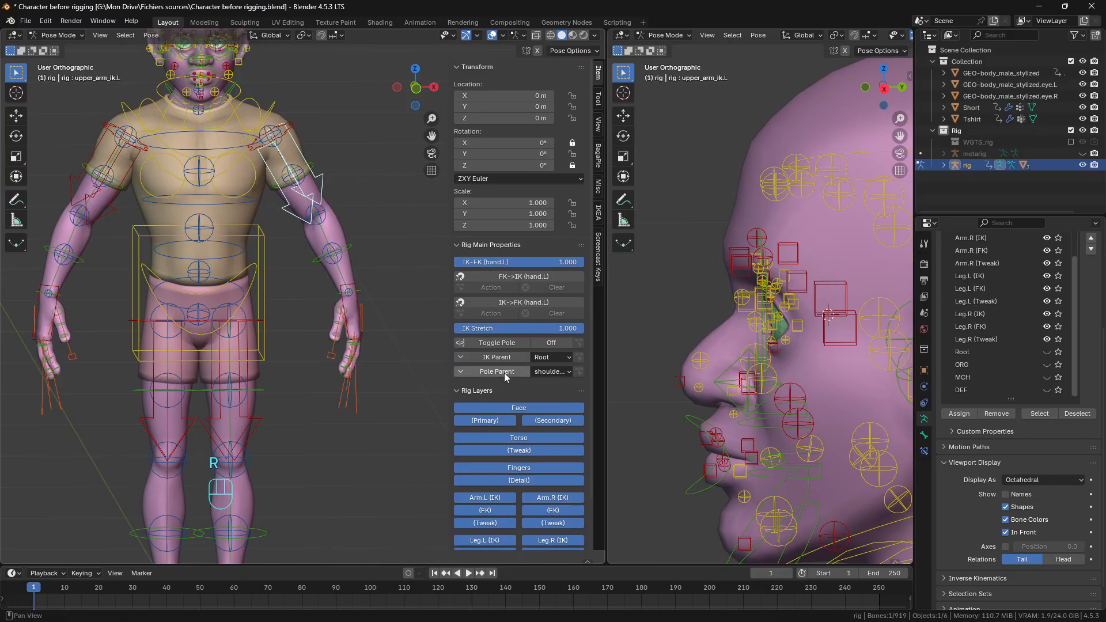
Step: Select the left upper arm's FK control and hide the IK and Tweak layers of both arms
left_click(309, 170)
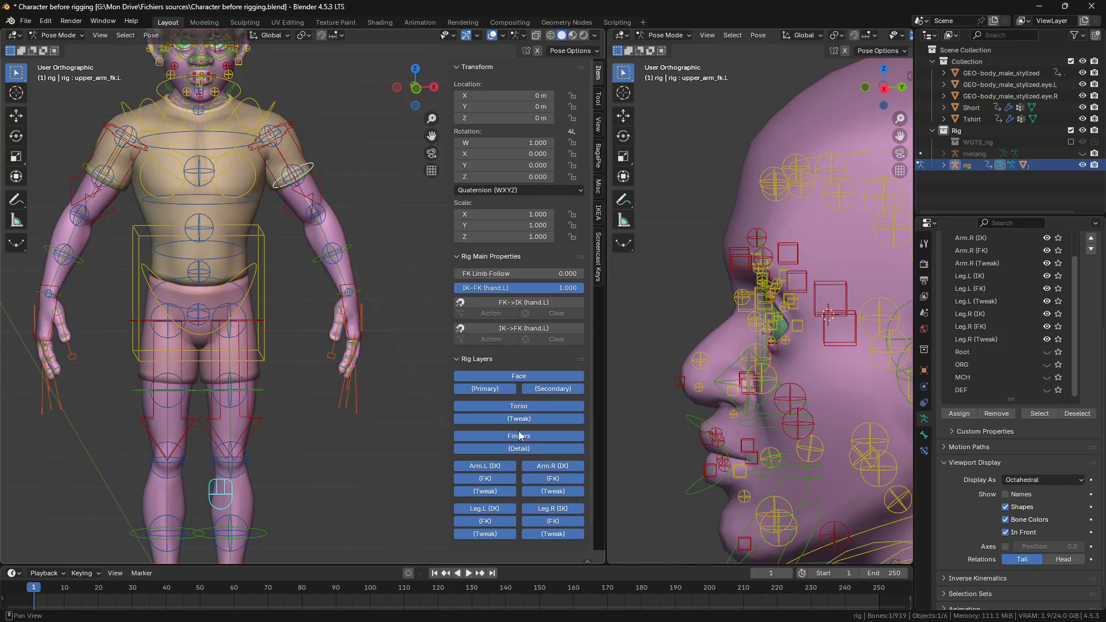
left_click(489, 470)
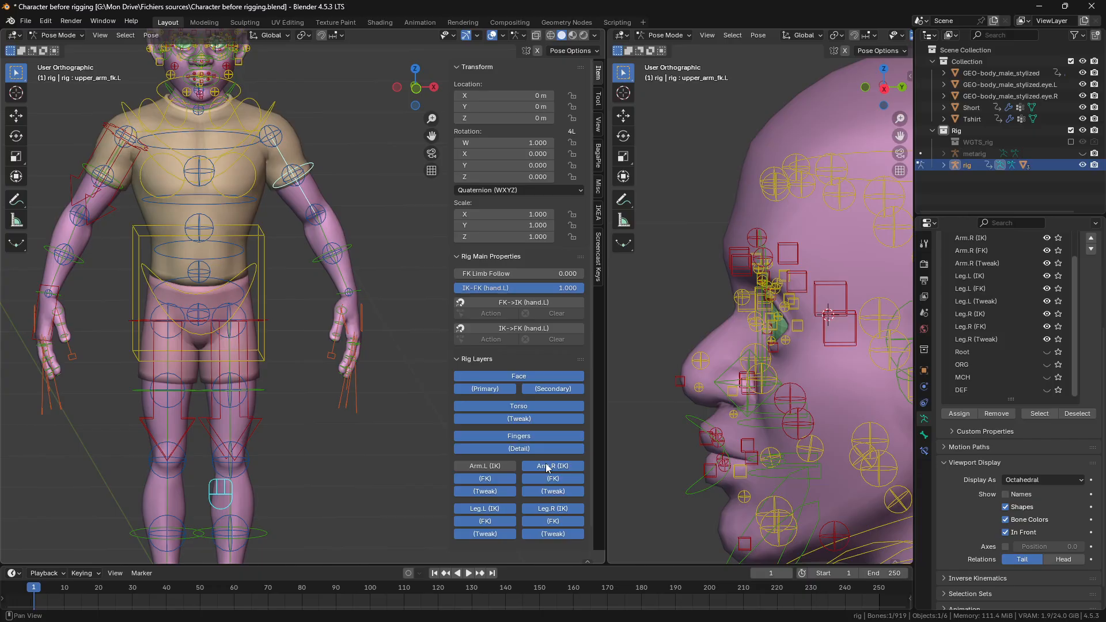
left_click(547, 466)
left_click(546, 492)
left_click(487, 491)
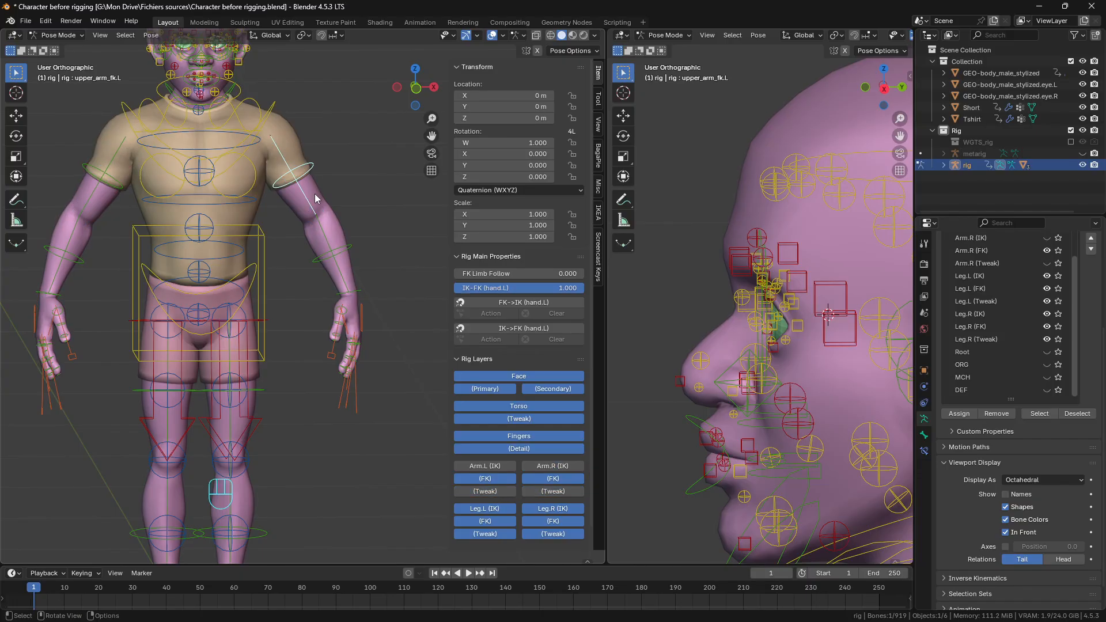
Step: Try rotating the left upper arm, forearm and hand FK controls in turn, cancelling each rotation
key("r")
right_click(347, 251)
left_click(347, 251)
key("r")
right_click(352, 299)
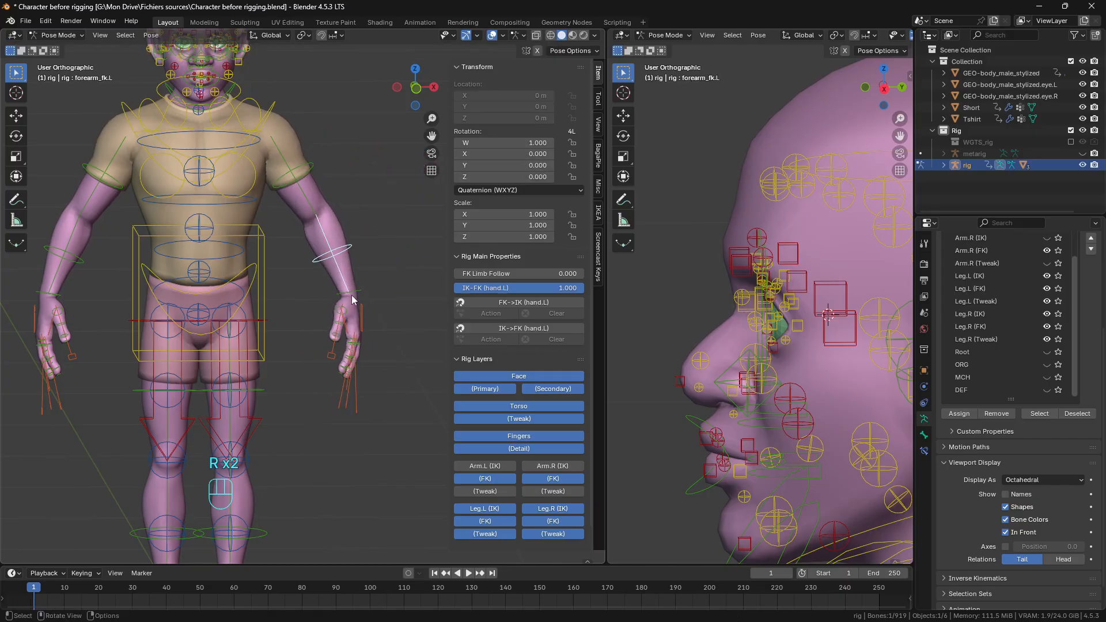
left_click(353, 296)
key("r")
right_click(374, 297)
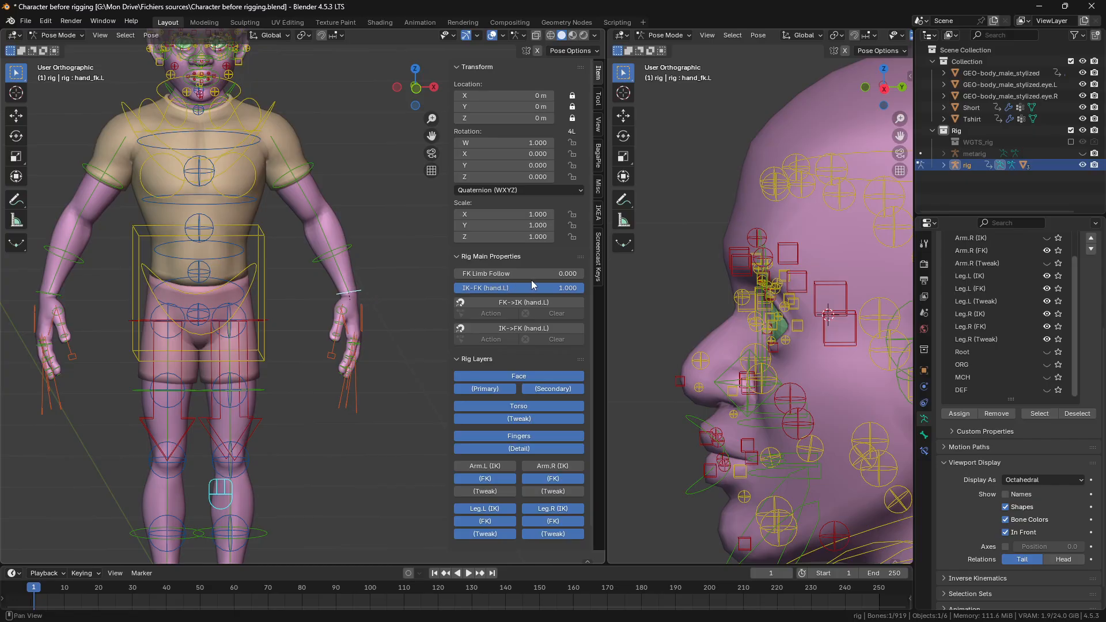
Step: Set the left hand's IK-FK value back to 0.000 and show both arms' IK and Tweak layers again
left_click_drag(540, 288, 403, 288)
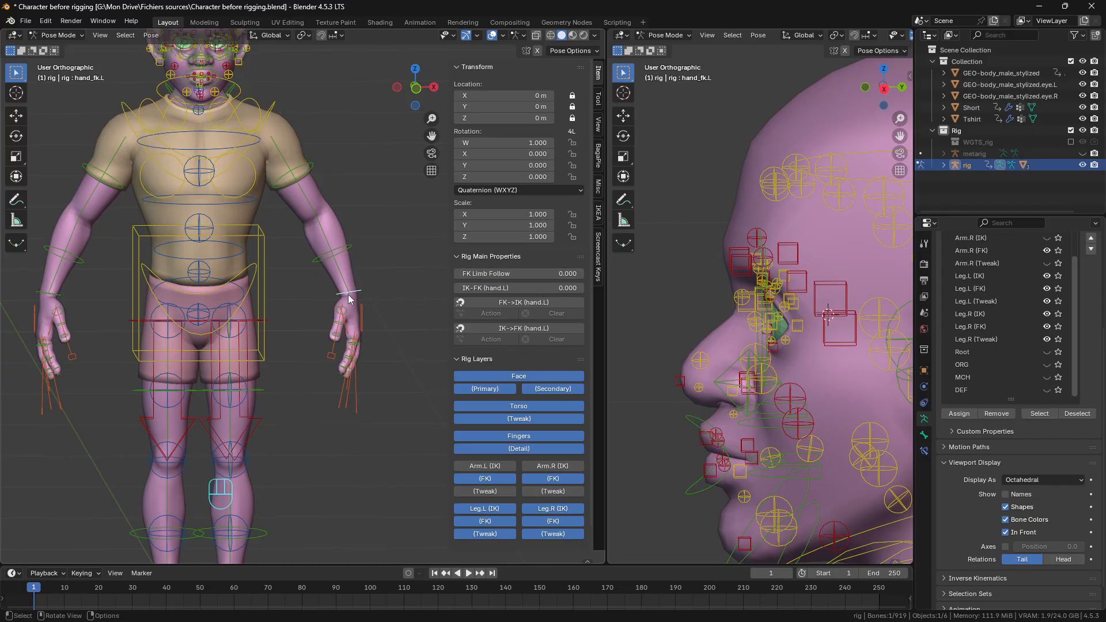
scroll(349, 298, "up", 2)
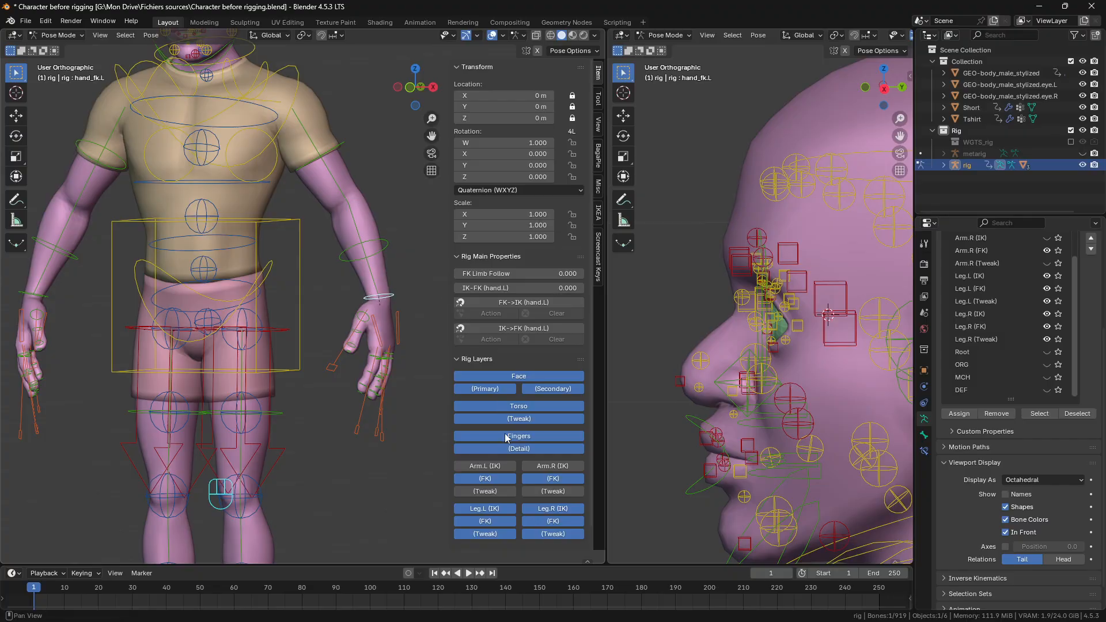
left_click(484, 466)
left_click(544, 465)
left_click(485, 491)
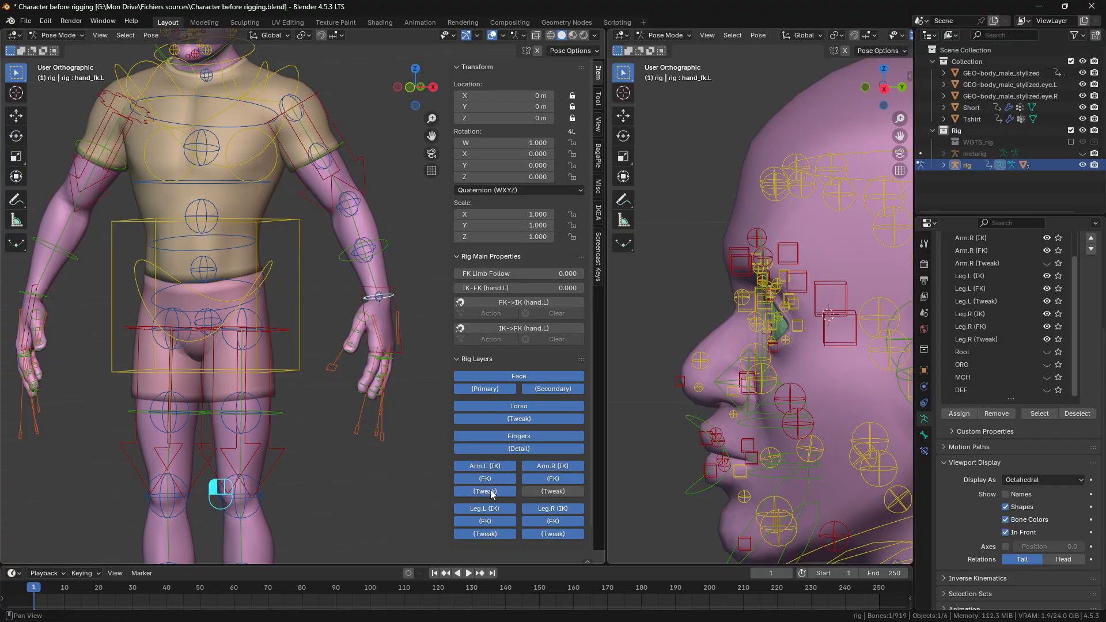
left_click(553, 491)
Step: Hide the FK layers of both arms, keeping the arm IK, arm Tweak and all leg layers shown
scroll(361, 336, "down", 4)
scroll(361, 335, "up", 3)
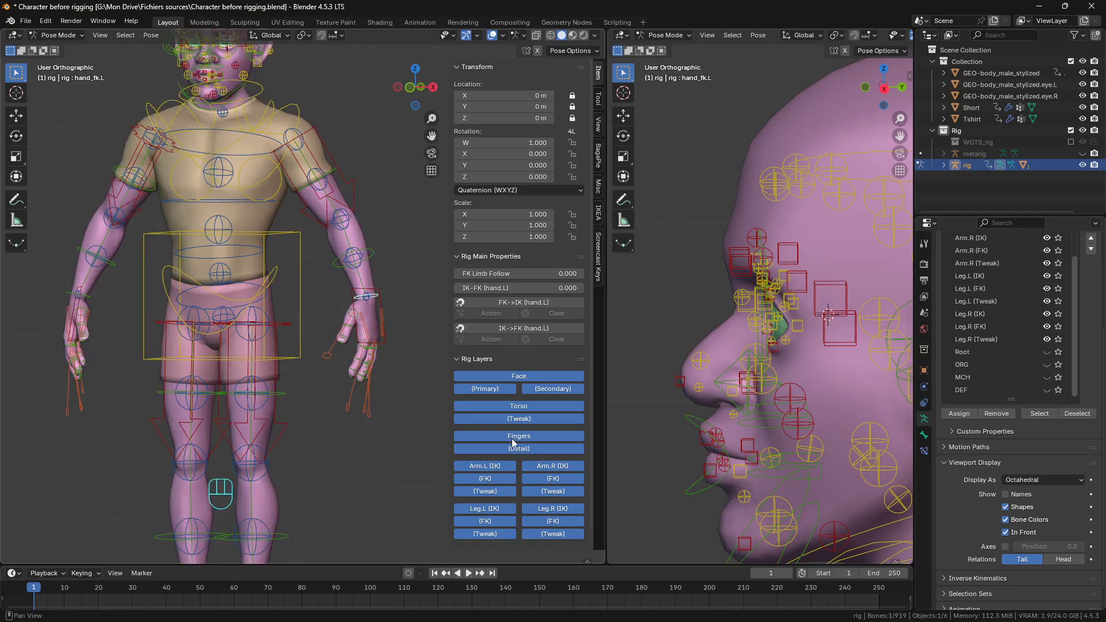
left_click_drag(493, 482, 547, 229)
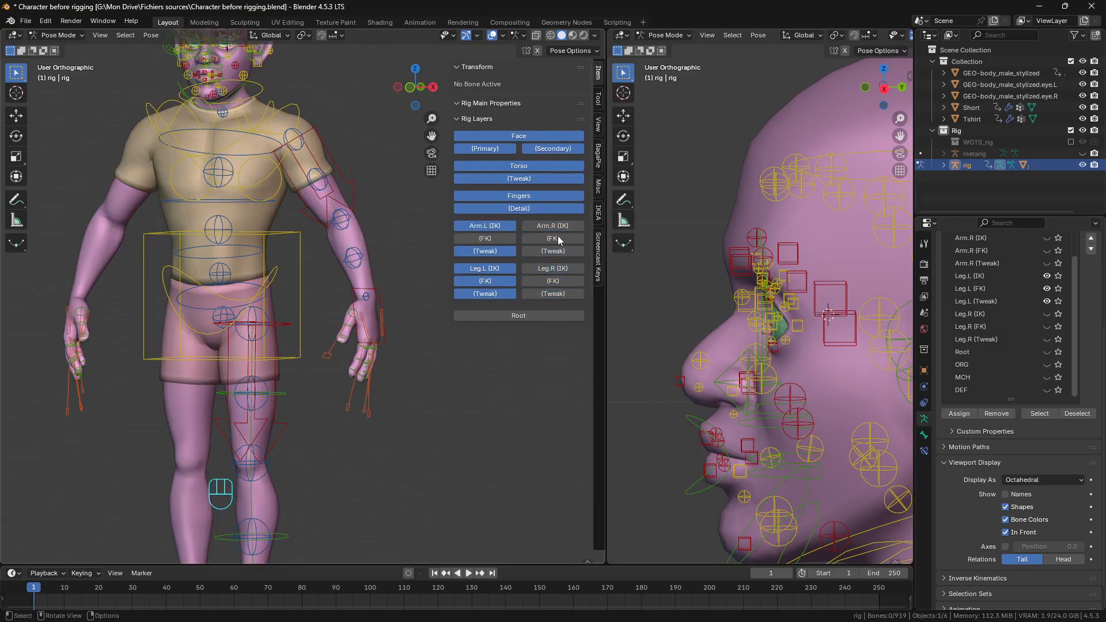
left_click(554, 241)
left_click(554, 241)
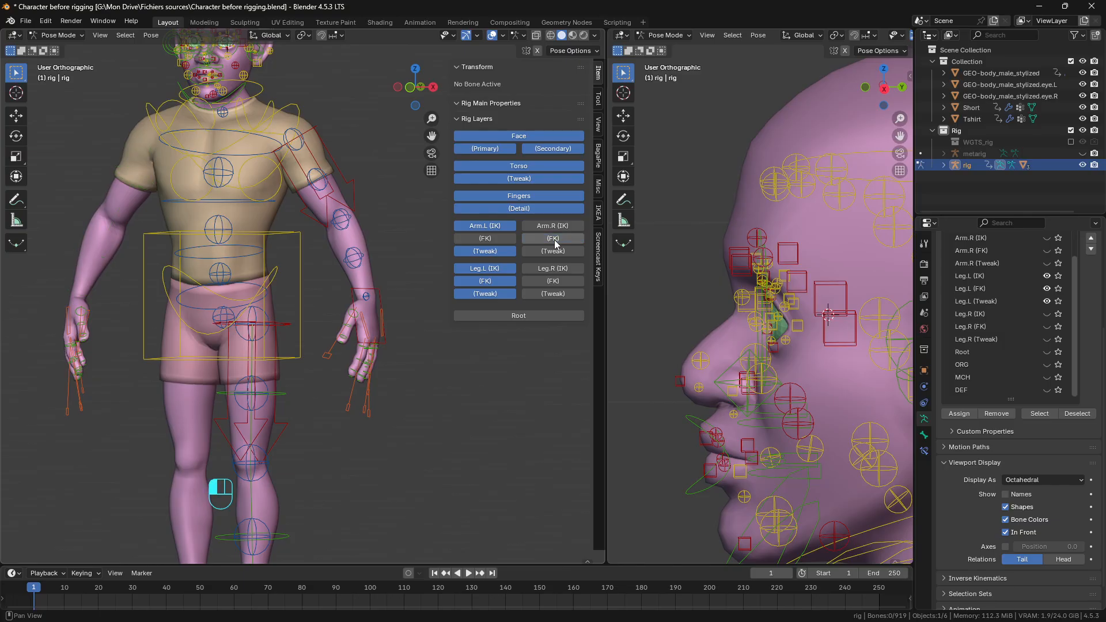
left_click(552, 226)
left_click(553, 252)
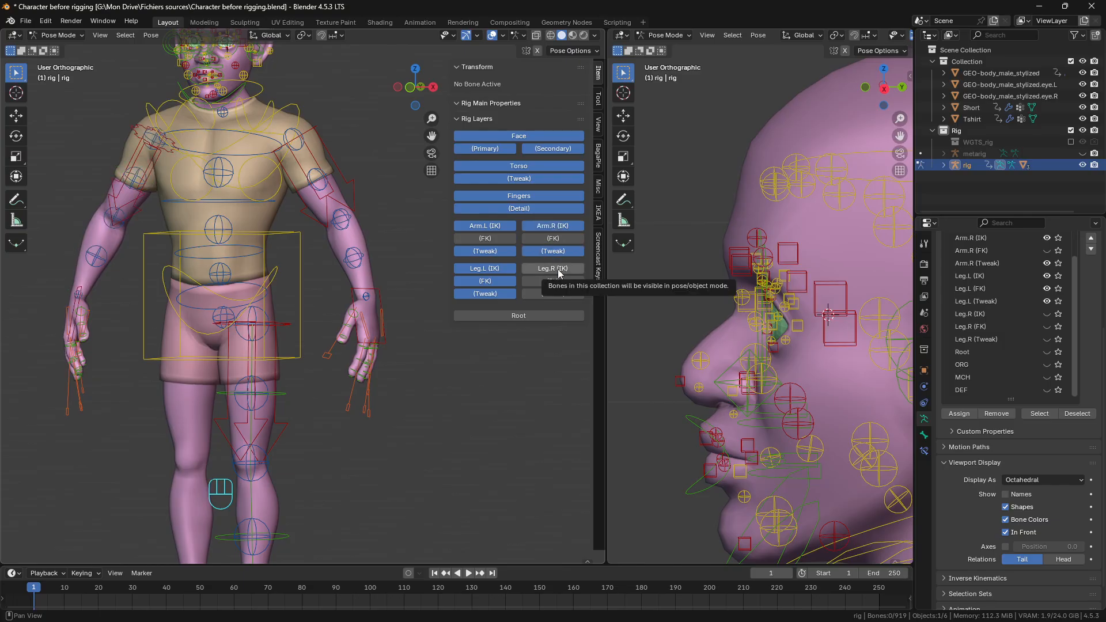
left_click_drag(558, 273, 558, 296)
Step: Select the left hand's IK control and rotate it, including around global Z, until the palm faces down and the fingers point forward
scroll(314, 282, "up", 2)
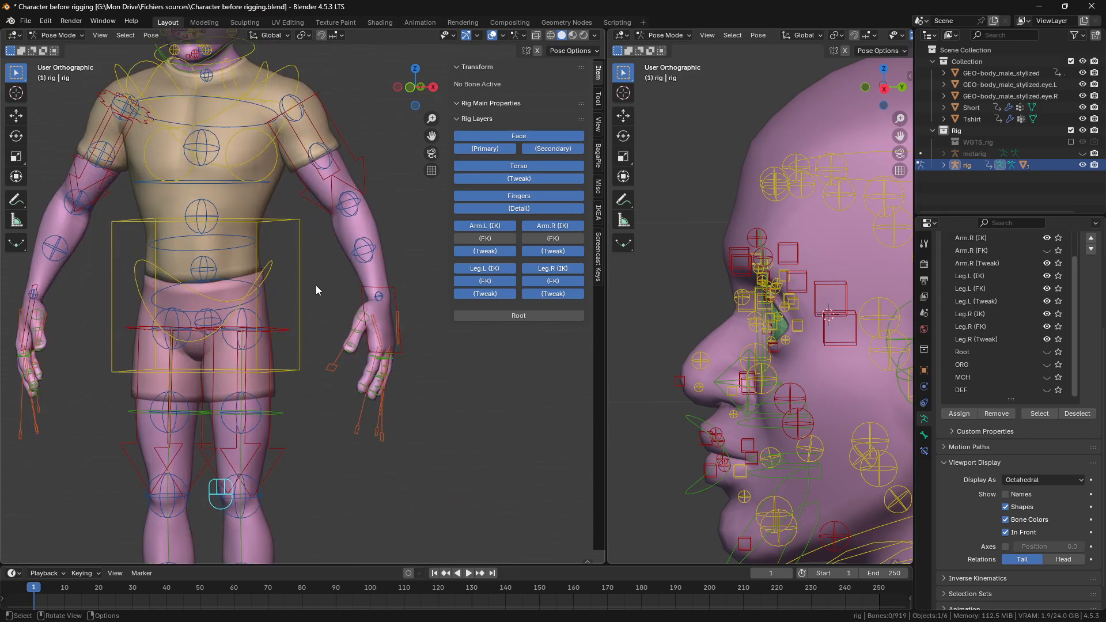
left_click(359, 292)
scroll(369, 311, "down", 4)
middle_click_drag(376, 324, 378, 372)
scroll(397, 347, "up", 3)
scroll(334, 348, "down", 3)
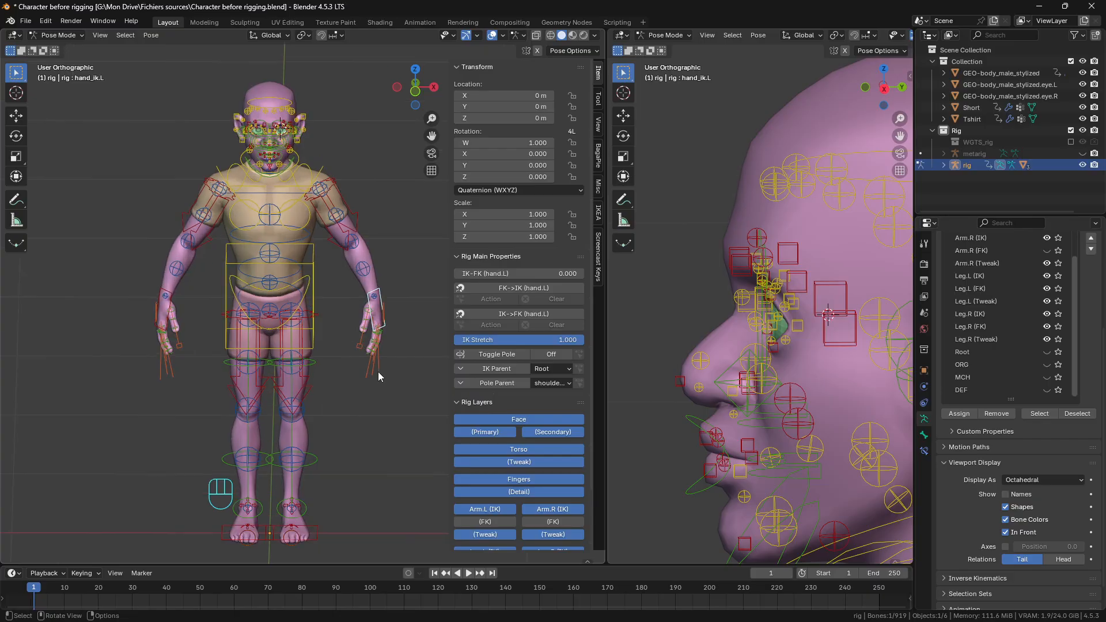
key("r")
key("r")
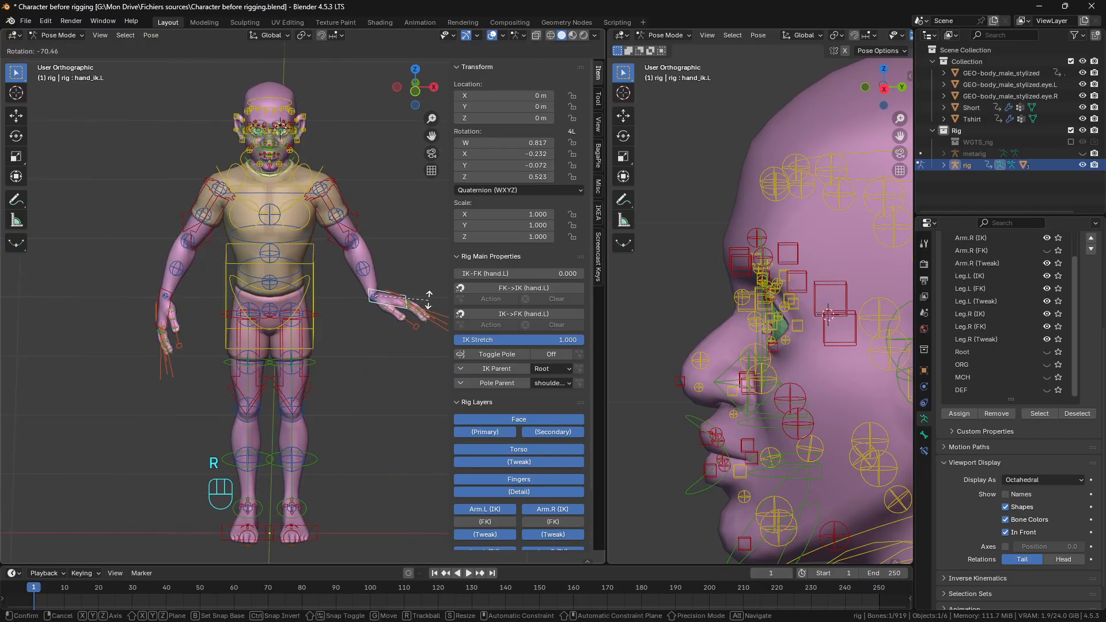
left_click(427, 294)
key("z")
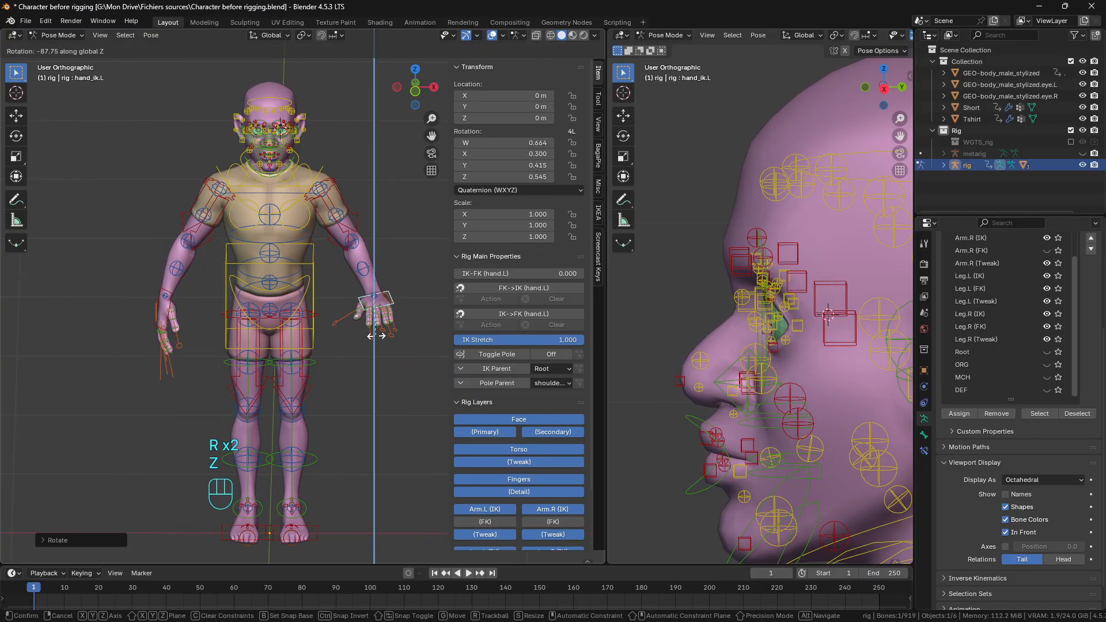
left_click(398, 331)
key("r")
left_click(406, 327)
middle_click_drag(406, 327, 409, 318)
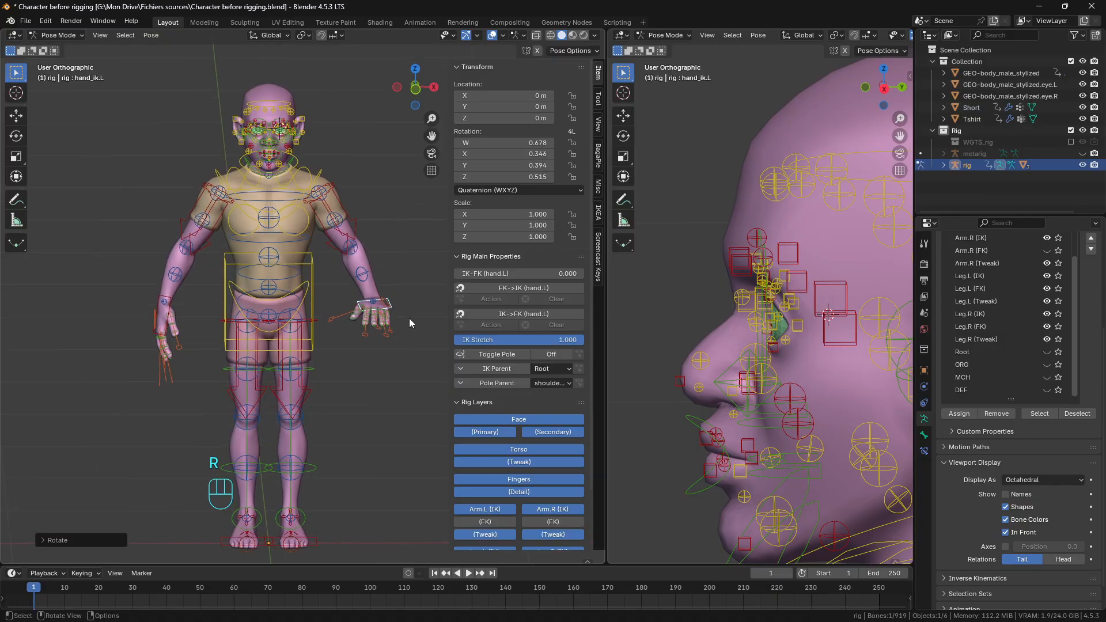
Step: Move the left hand's IK control about 0.16 m inward and 0.1 m forward, beside the hip
key("g")
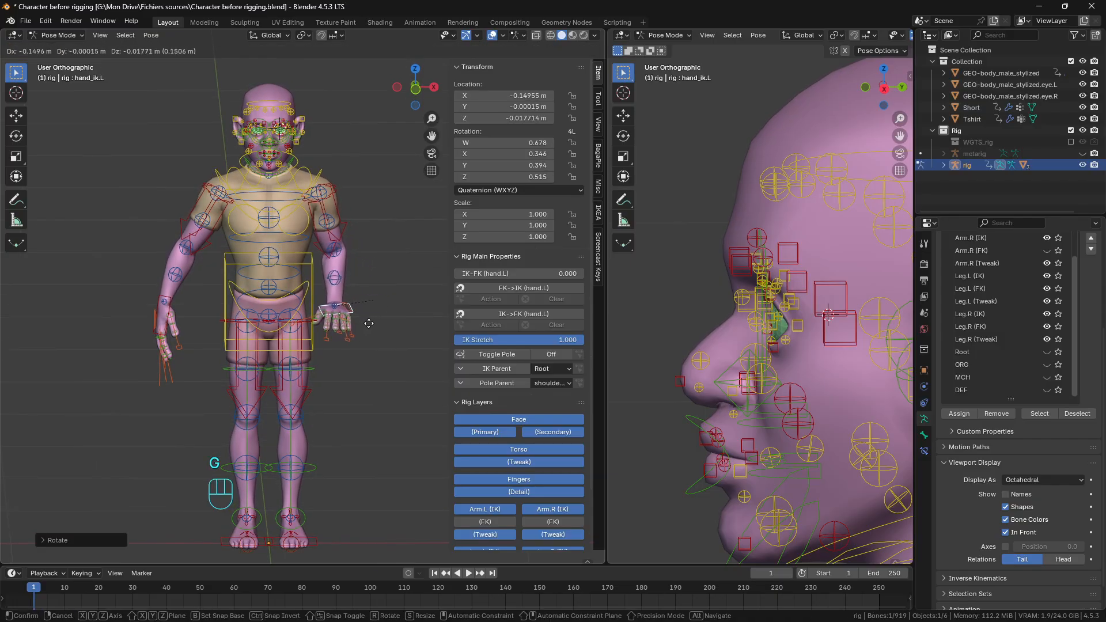
left_click(355, 315)
middle_click_drag(351, 313, 232, 309)
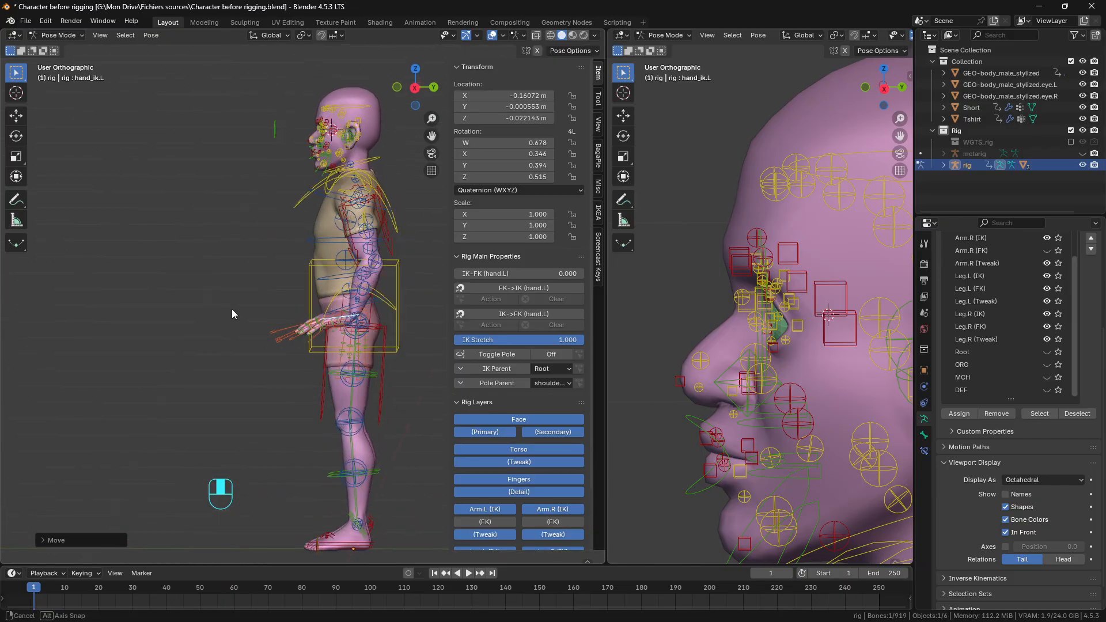
scroll(296, 355, "up", 4)
middle_click_drag(297, 355, 416, 343)
key("g")
left_click(275, 345)
scroll(365, 308, "up", 2)
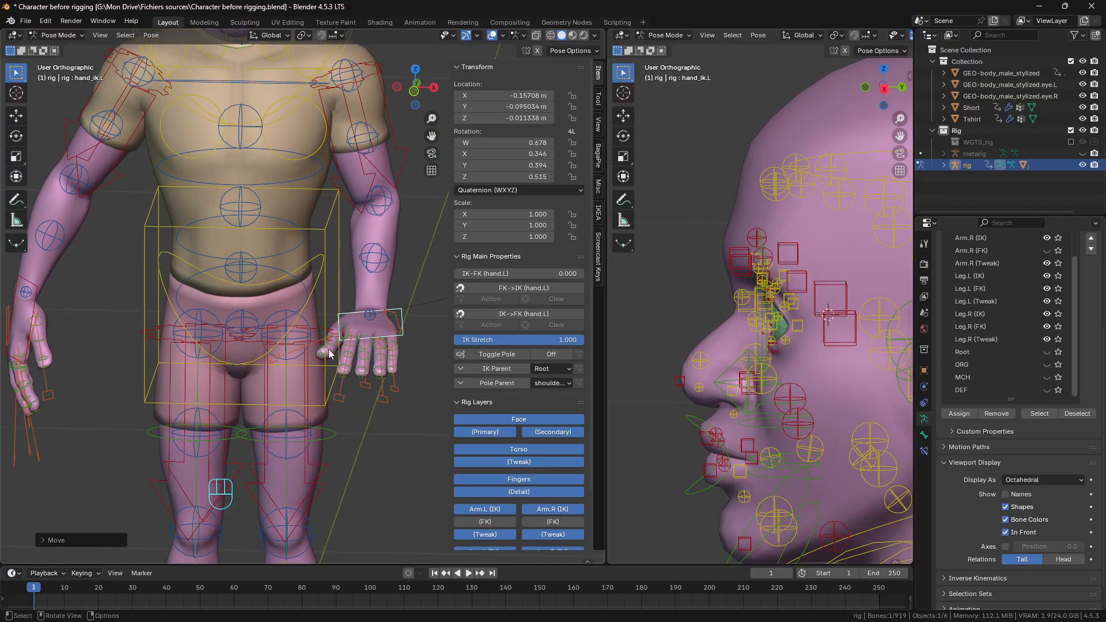
Step: Copy the left hand's IK pose and paste it mirrored onto the right hand
middle_click_drag(271, 332, 289, 311)
scroll(240, 376, "down", 4)
middle_click_drag(240, 376, 299, 368)
scroll(326, 369, "up", 3)
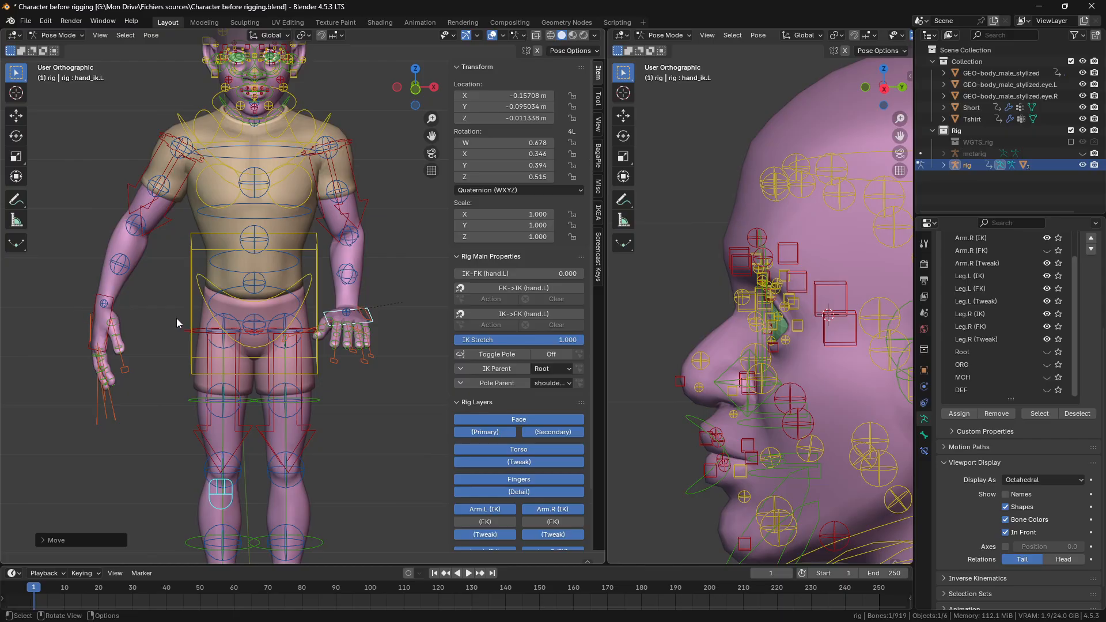
key("ctrl+c")
key("ctrl+shift+v")
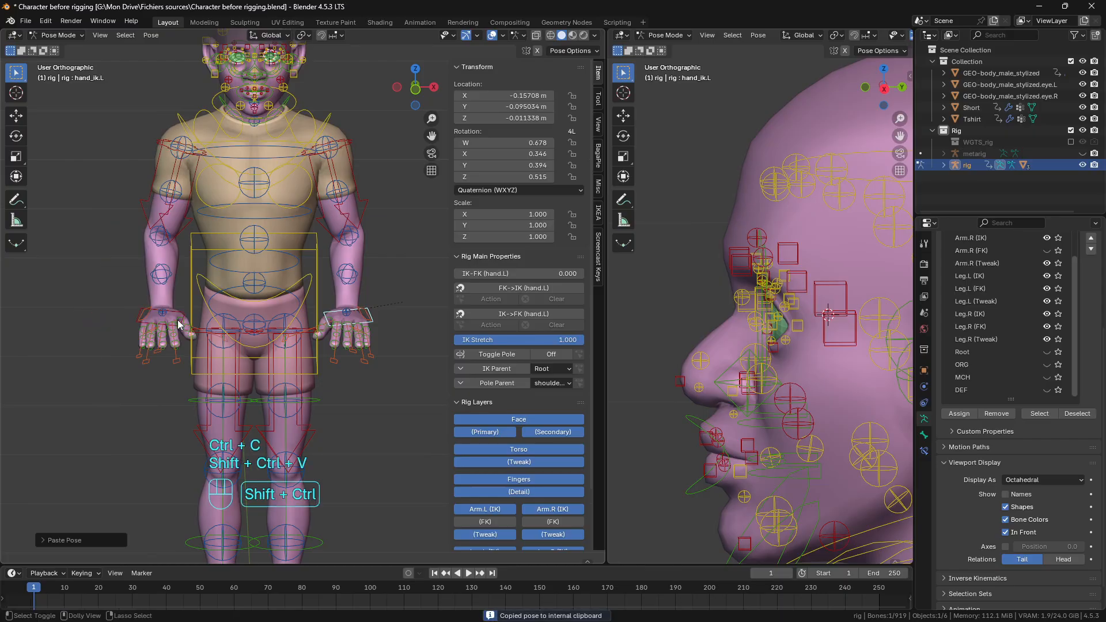
Step: Tilt the torso control forward about 20 degrees in side view, and try lowering it backward, cancelling the move
middle_click_drag(177, 319, 323, 319)
left_click(318, 257)
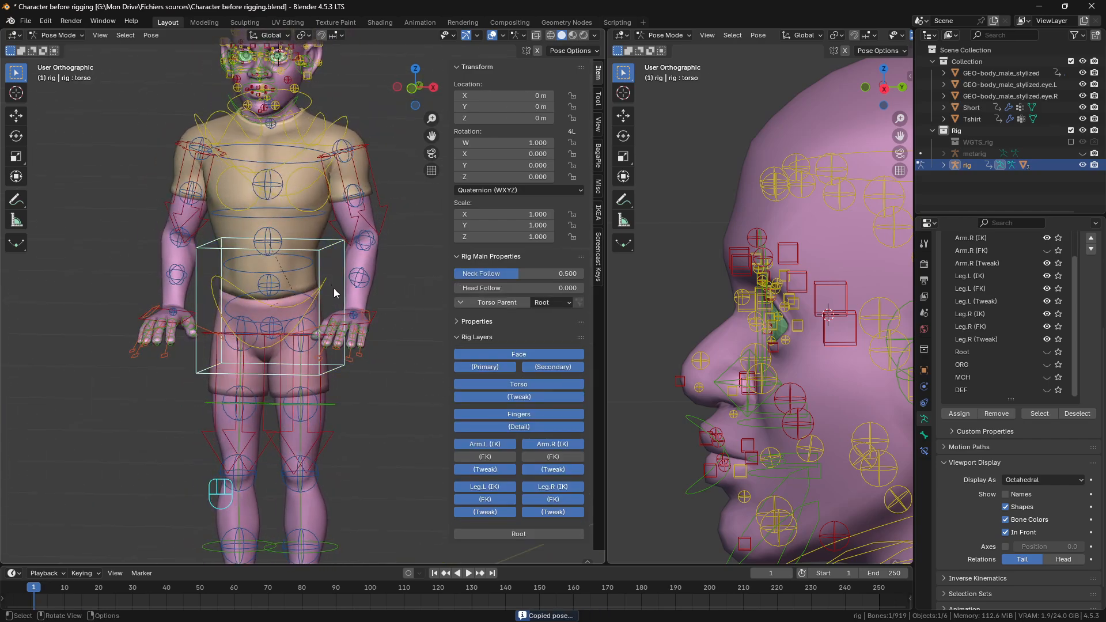
middle_click_drag(318, 258, 305, 352)
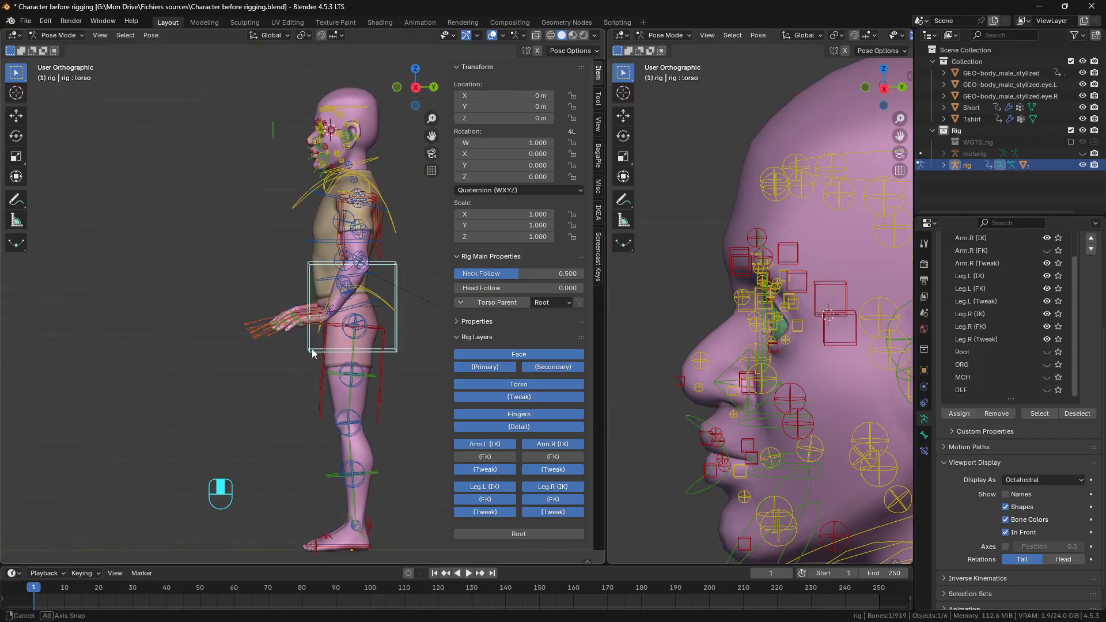
key("r")
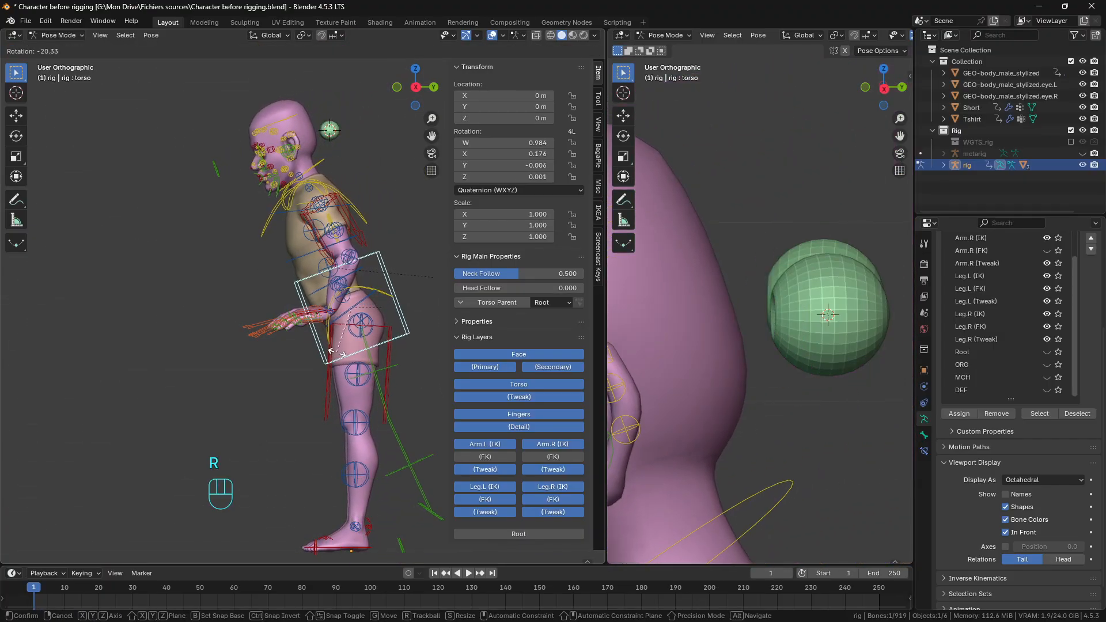
left_click(336, 353)
key("g")
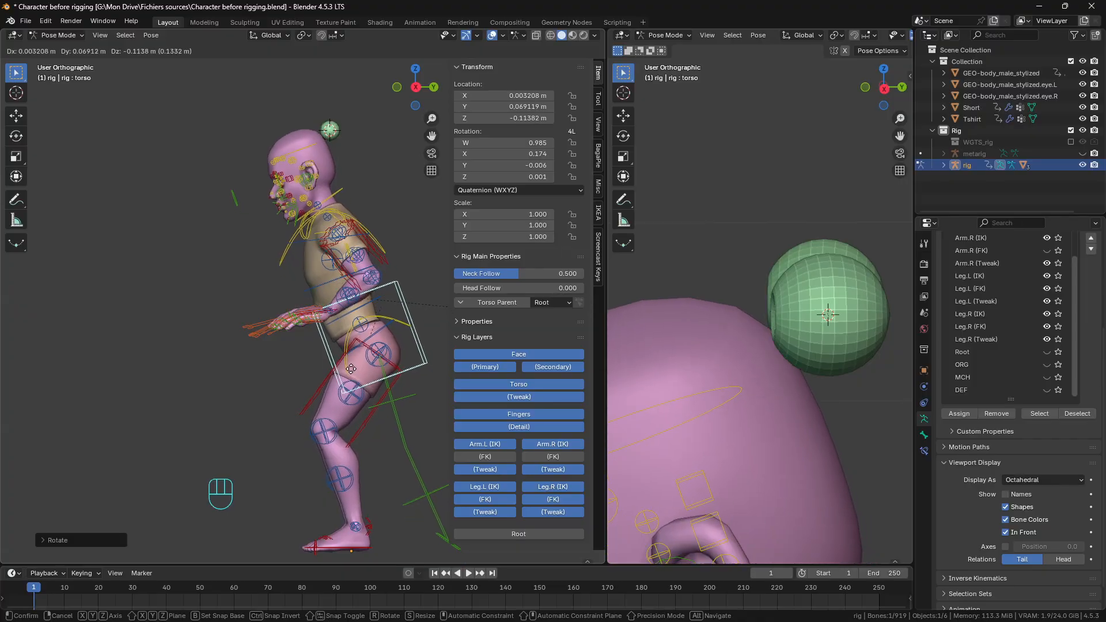
key("Escape")
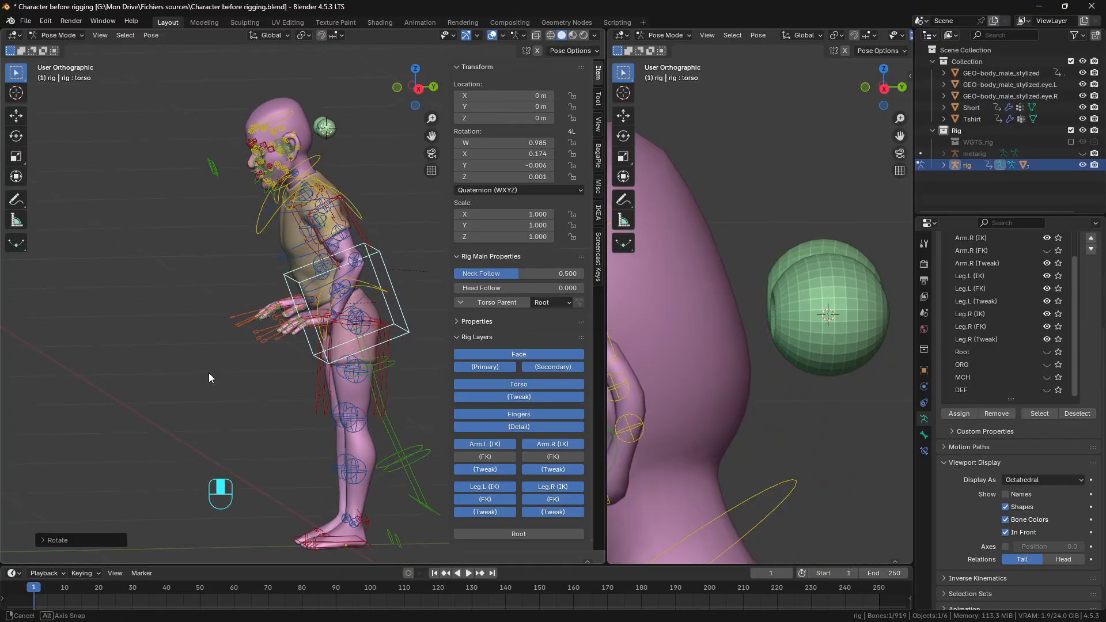
Step: Select the left foot's IK control and hide the FK layers of both legs
middle_click_drag(209, 372, 303, 434)
left_click(320, 460)
scroll(326, 469, "up", 2)
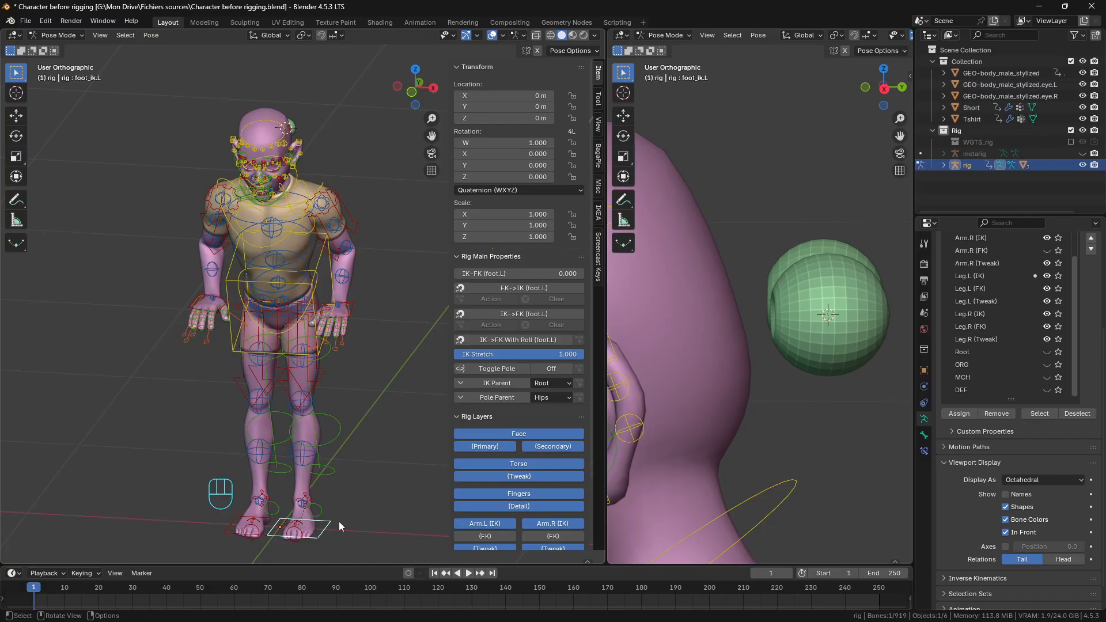
scroll(344, 478, "down", 2)
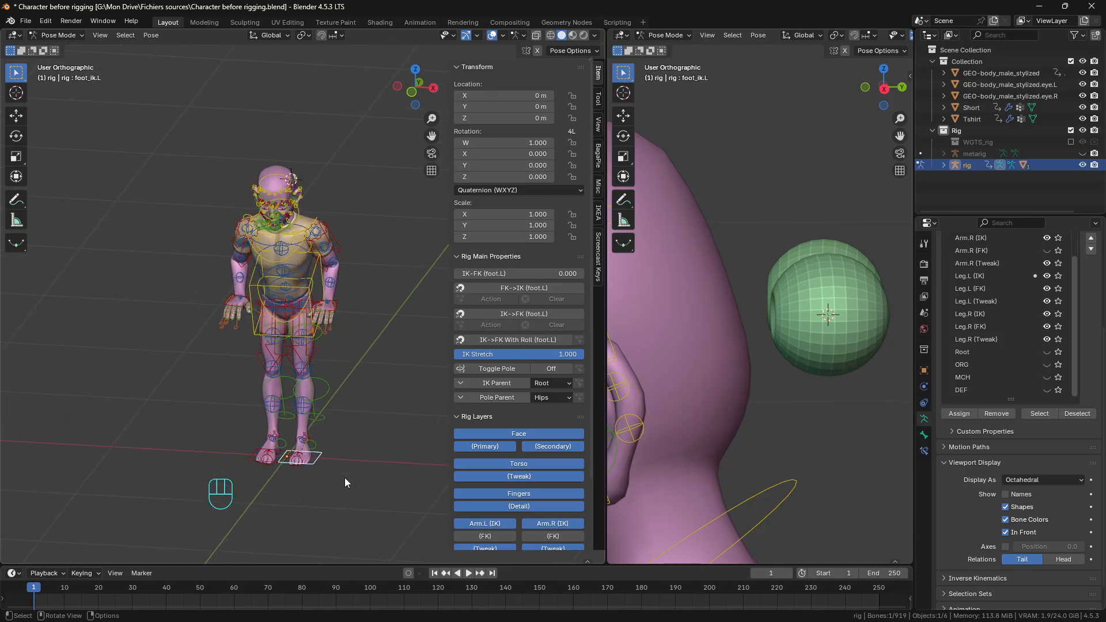
scroll(538, 479, "down", 3)
scroll(537, 479, "down", 1)
left_click(485, 503)
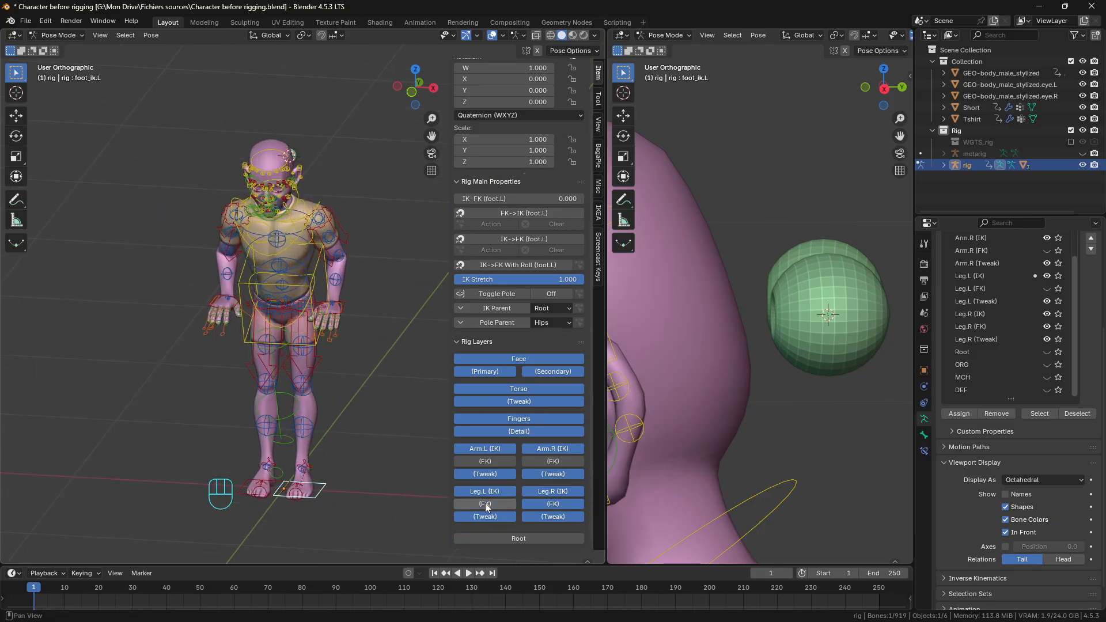
left_click(547, 505)
scroll(360, 476, "up", 3)
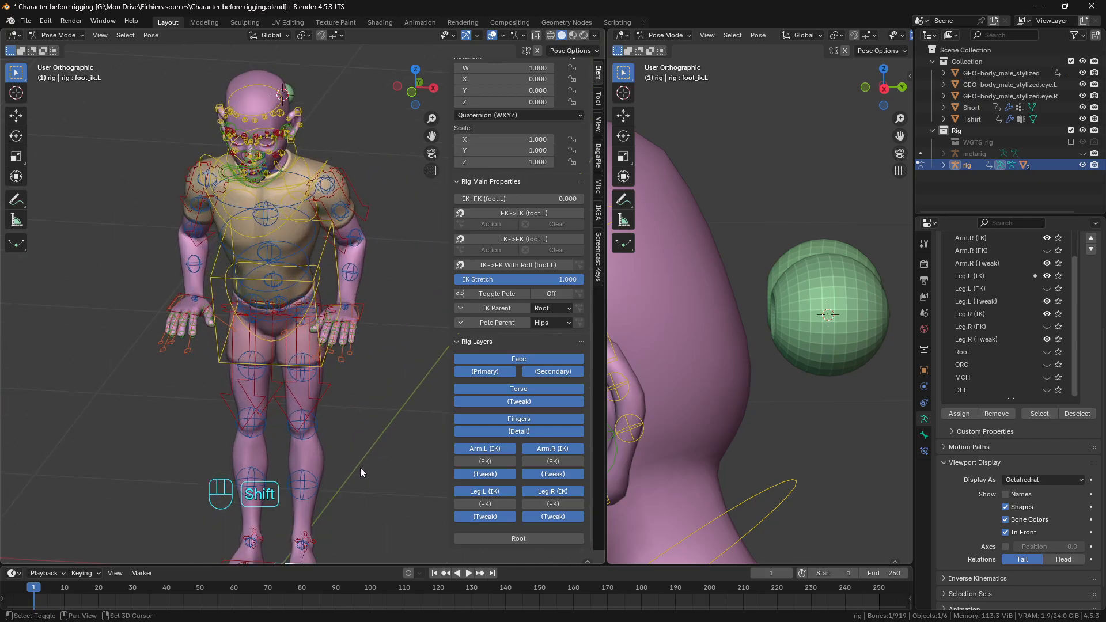
scroll(361, 472, "down", 2, "shift")
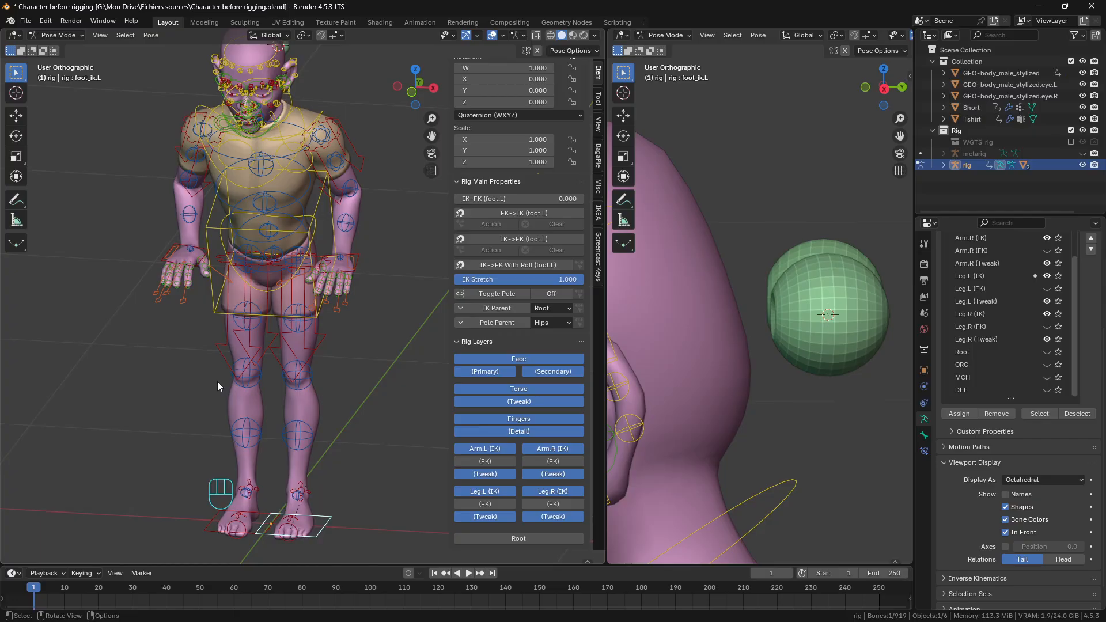
middle_click_drag(303, 322, 310, 292)
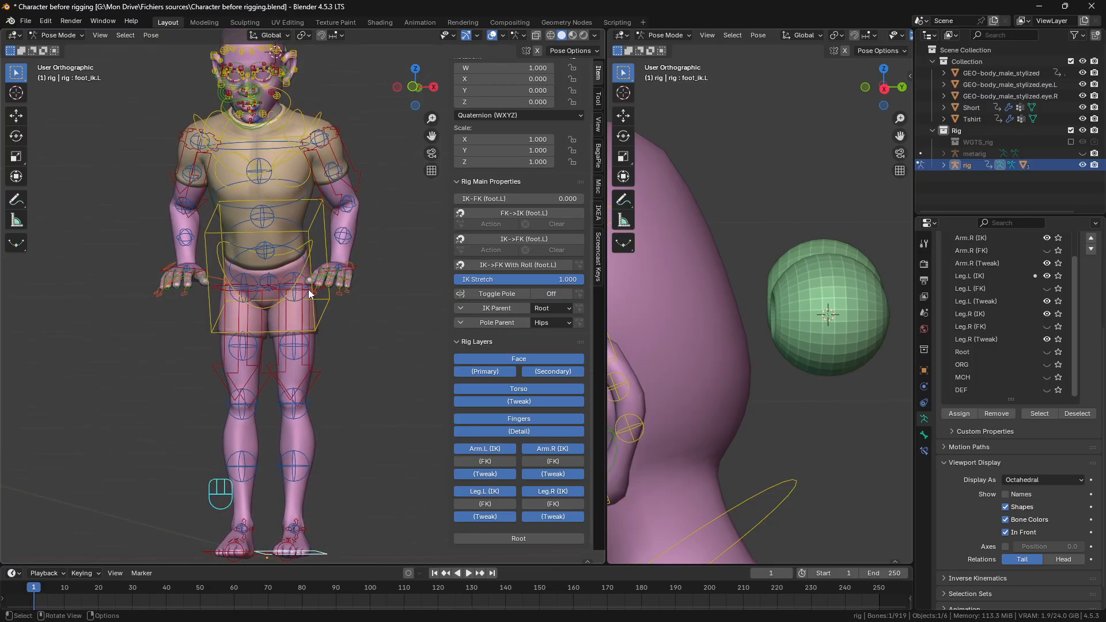
Step: Try pulling the left knee's tweak control about 0.61 m forward in side view
scroll(368, 311, "up", 2)
middle_click_drag(388, 304, 303, 340)
left_click(373, 467)
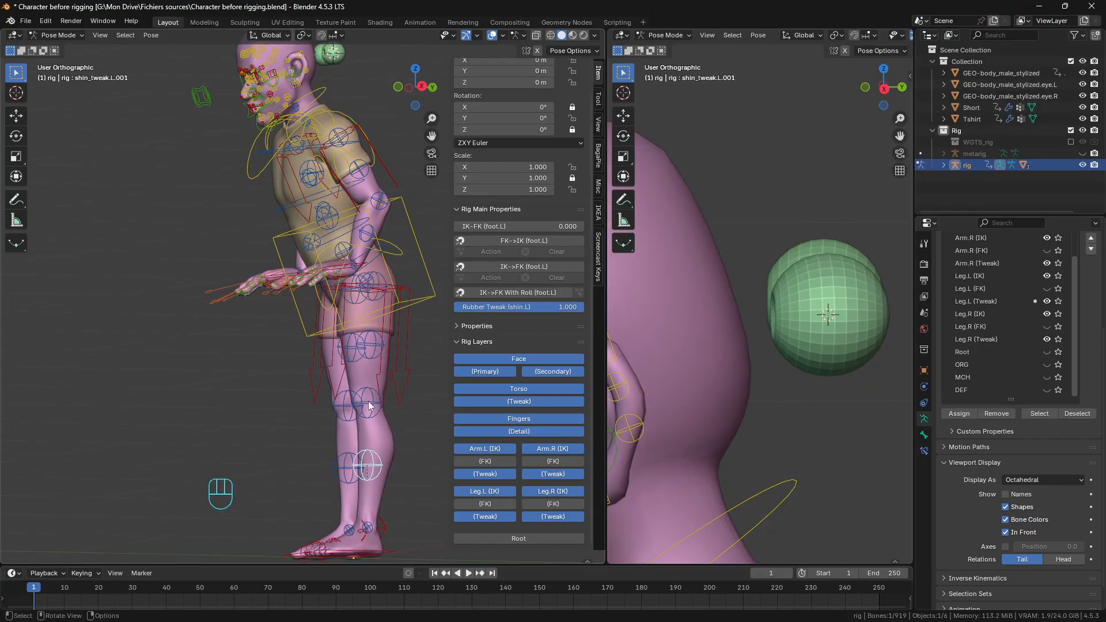
middle_click_drag(362, 402, 353, 426)
left_click(378, 408)
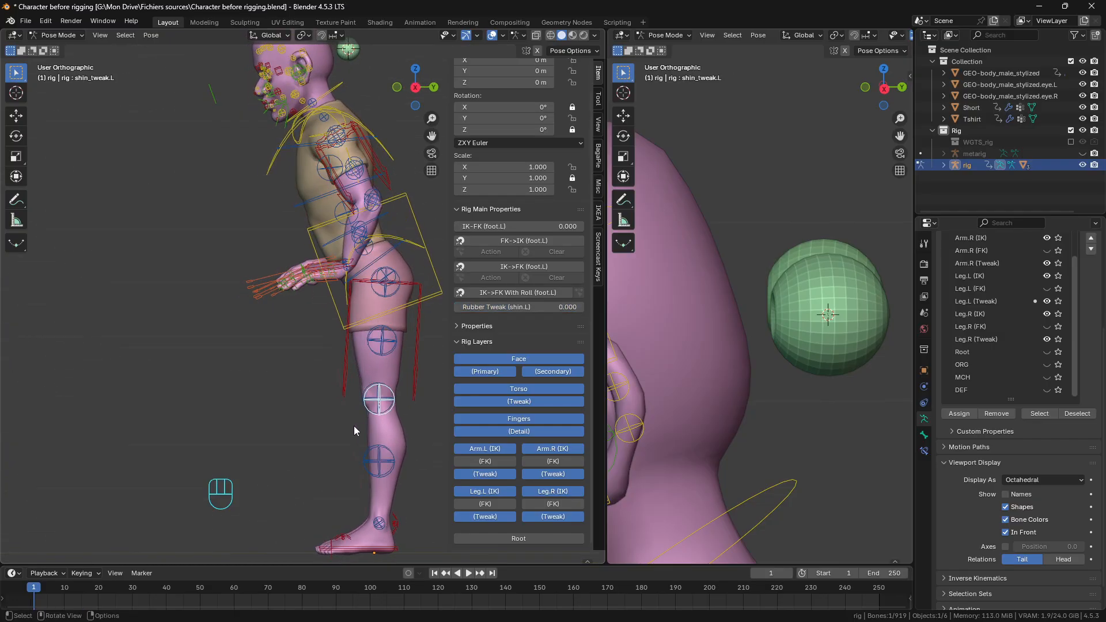
key("g")
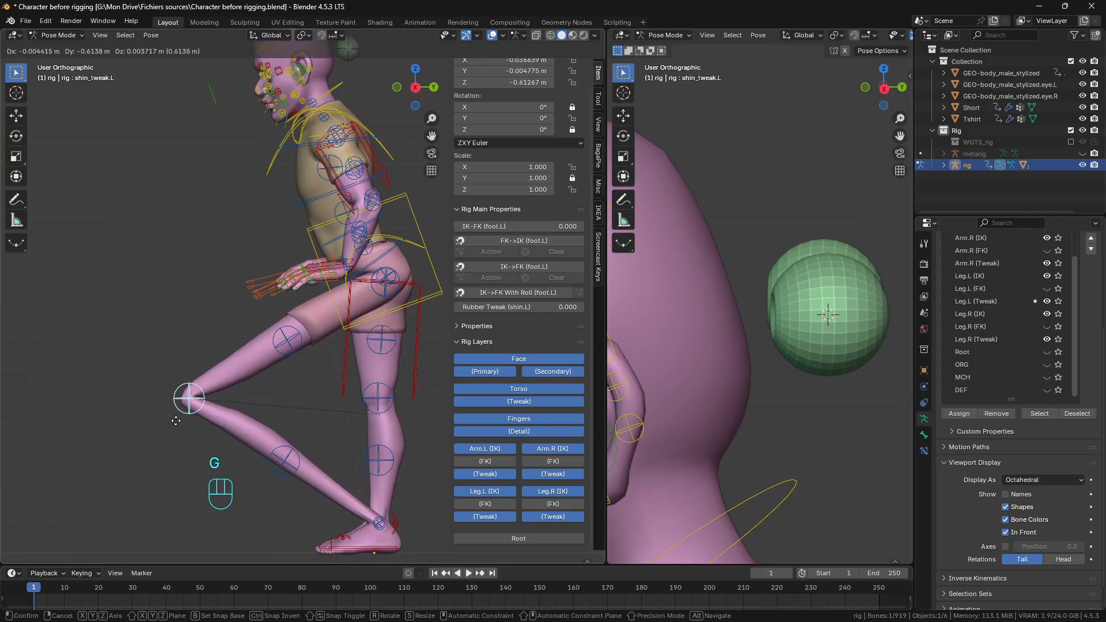
right_click(330, 392)
Step: Try moving the left mid-shin tweak control forward, and the right and left mid-thigh tweak controls
left_click(368, 468)
key("g")
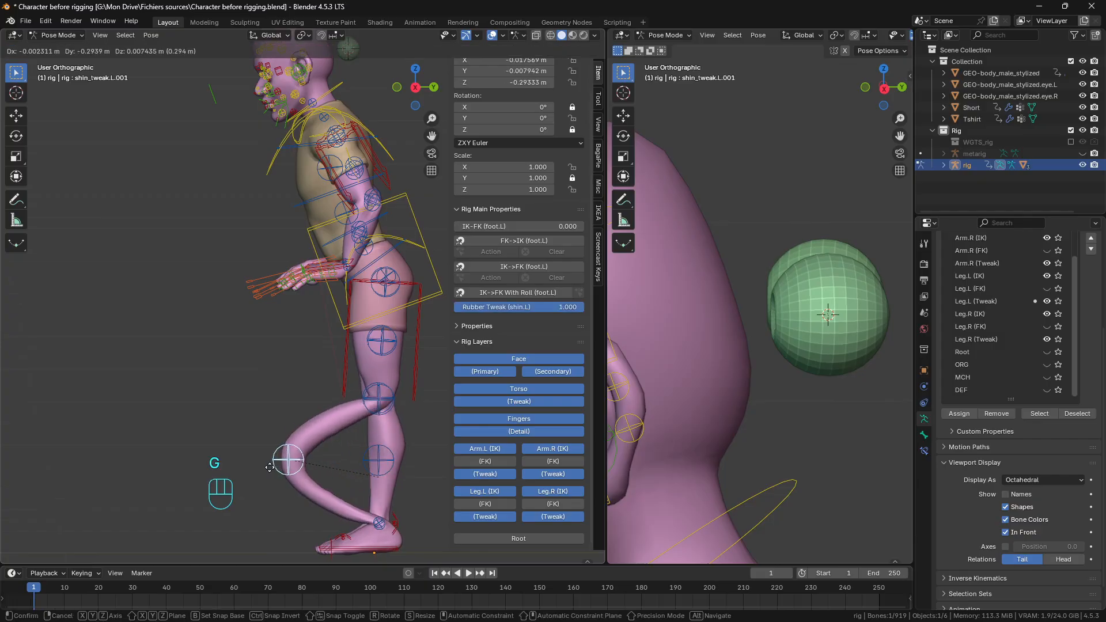
right_click(344, 464)
left_click(366, 344)
key("g")
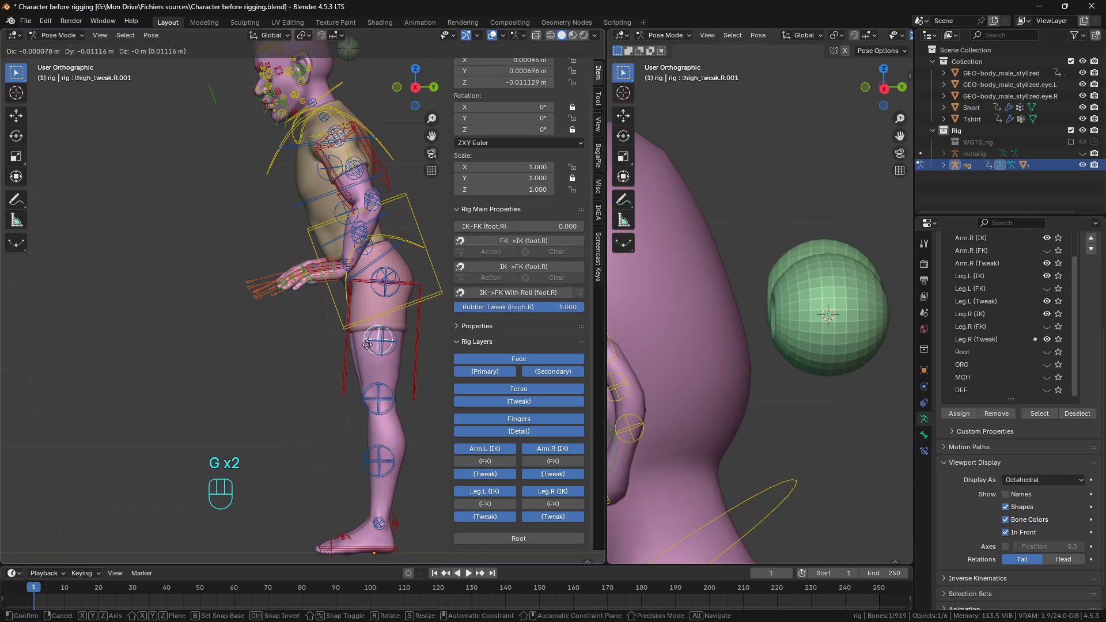
right_click(360, 349)
left_click(369, 341)
key("g")
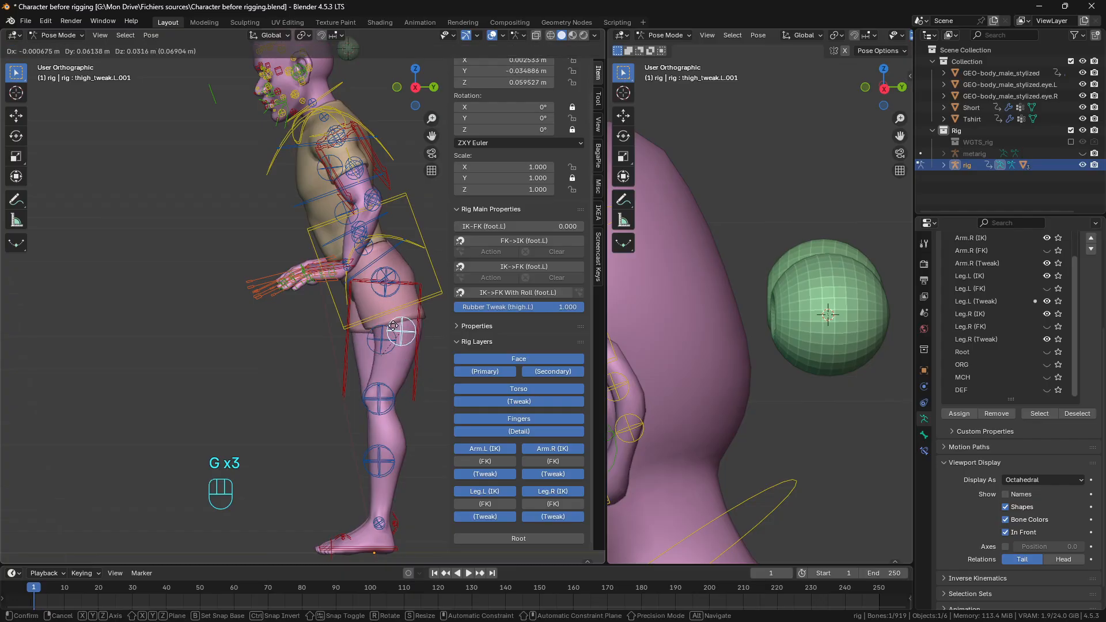
right_click(352, 339)
Step: Try moving the left foot's IK control about 0.18 m forward and 0.11 m up
scroll(330, 337, "down", 3)
middle_click_drag(330, 337, 393, 404)
scroll(354, 400, "up", 4)
scroll(358, 413, "down", 2)
scroll(299, 405, "up", 2)
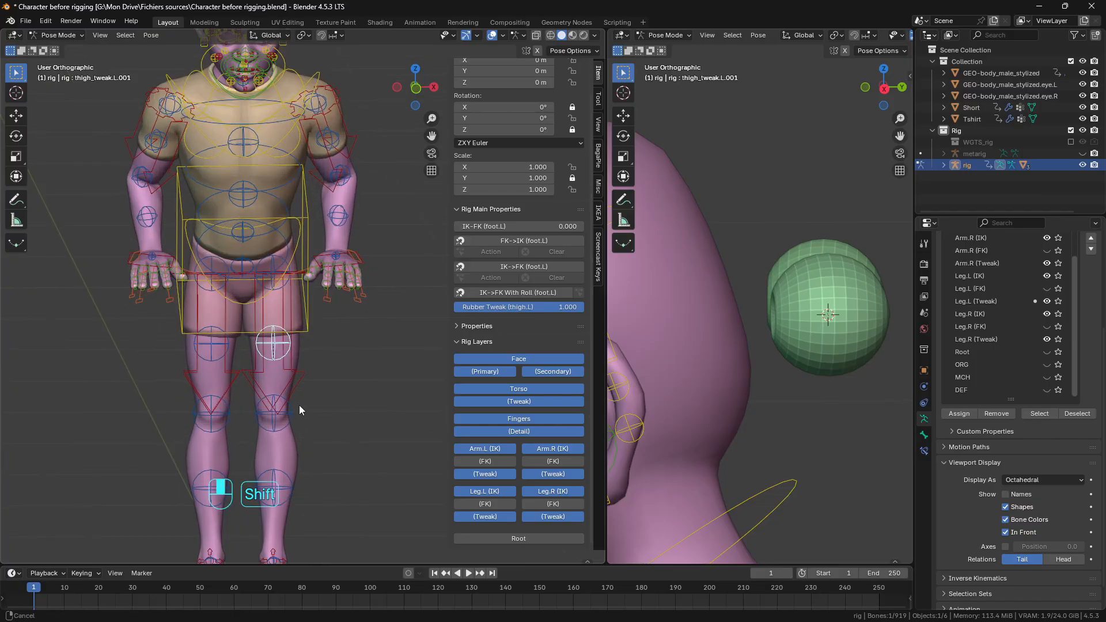
middle_click_drag(298, 405, 319, 407, "shift")
scroll(319, 408, "down", 3)
middle_click_drag(320, 478, 299, 455, "shift")
scroll(334, 470, "up", 4)
middle_click_drag(337, 536, 357, 451, "shift")
left_click(344, 429)
key("g")
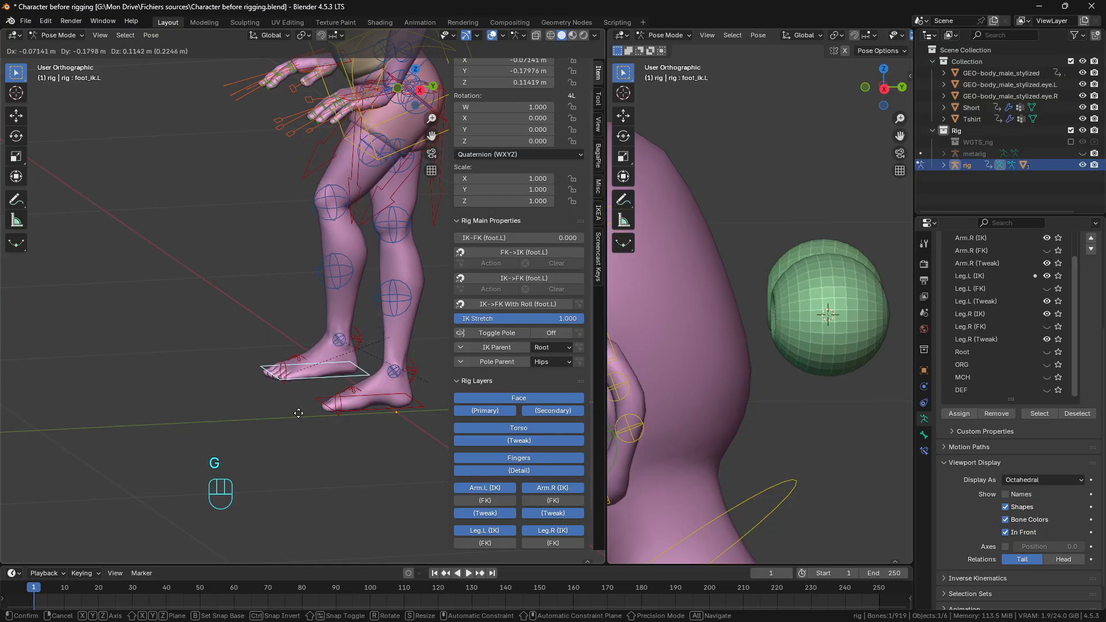
key("Escape")
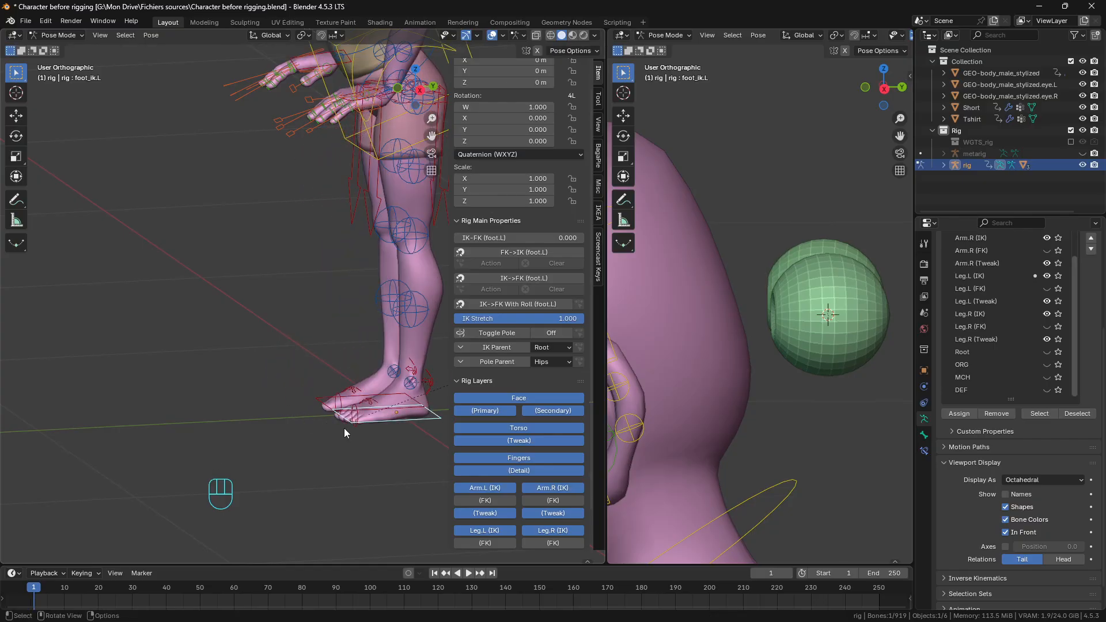
Step: Try rotating the left foot's heel roll control about 12 degrees in side view
middle_click_drag(343, 427, 226, 379)
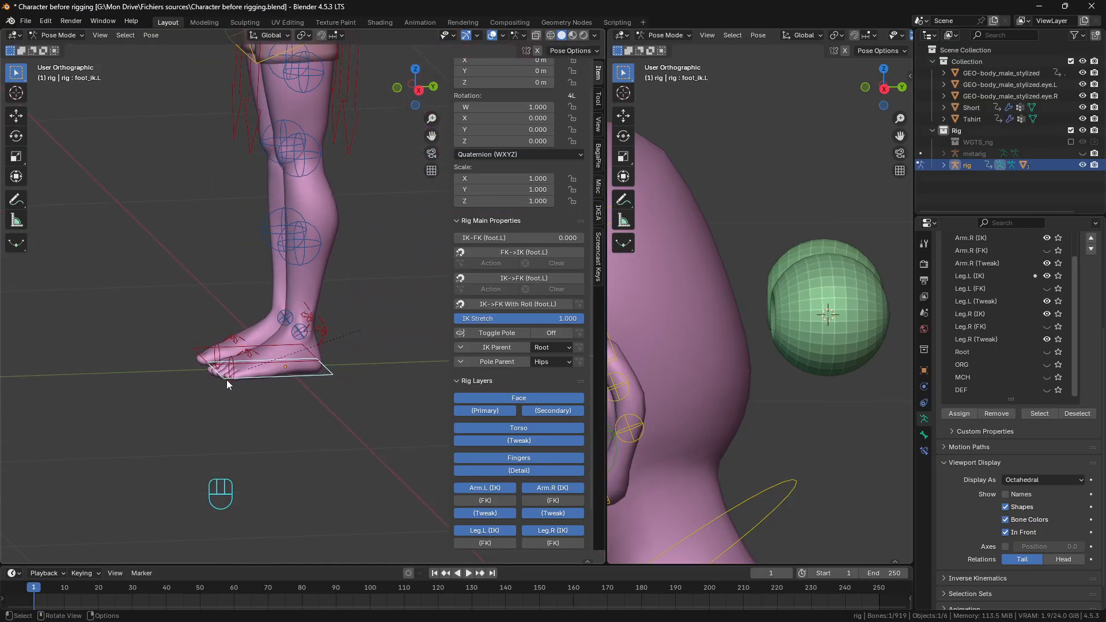
left_click(326, 340)
middle_click_drag(337, 362, 323, 355)
key("r")
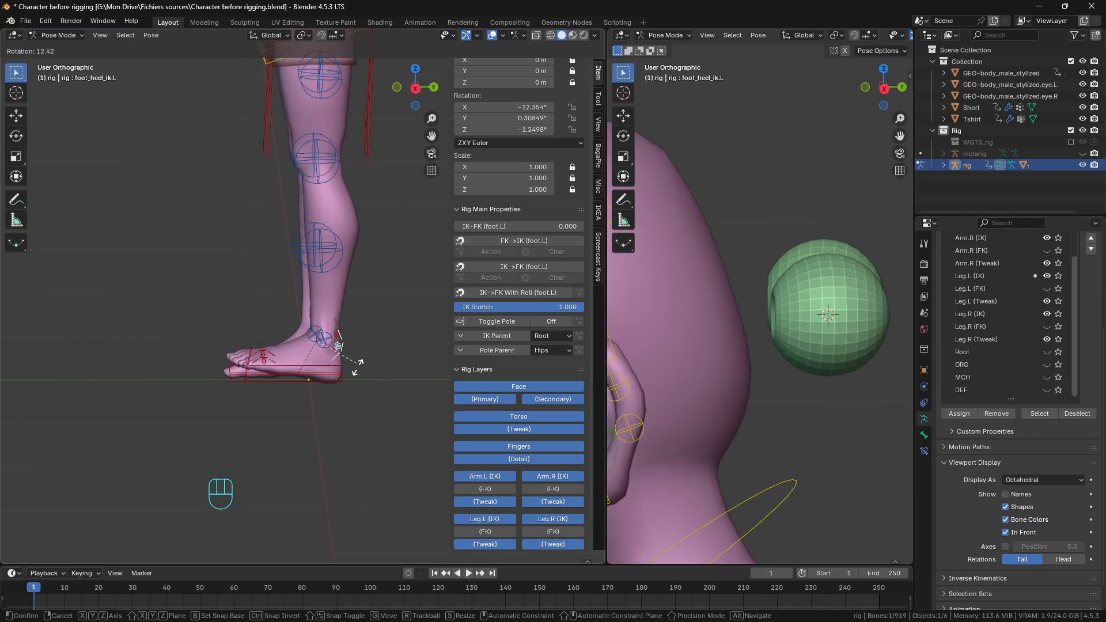
right_click(356, 387)
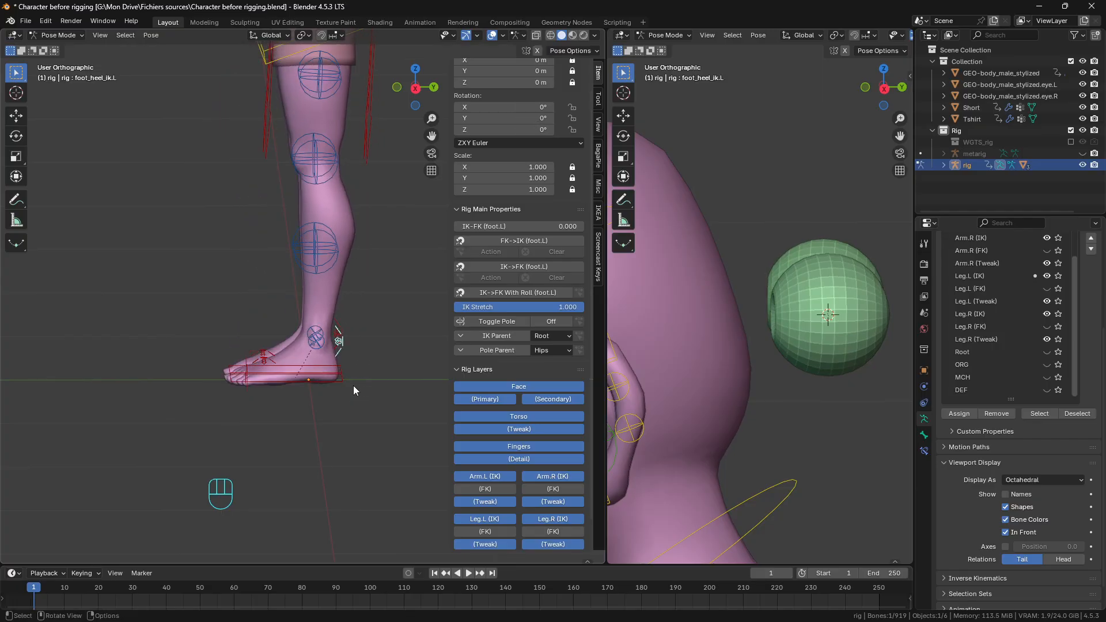
Step: Try rotating the right foot's toe control about 37 degrees
scroll(239, 403, "up", 2)
left_click(219, 391)
middle_click_drag(220, 390, 264, 431)
key("r")
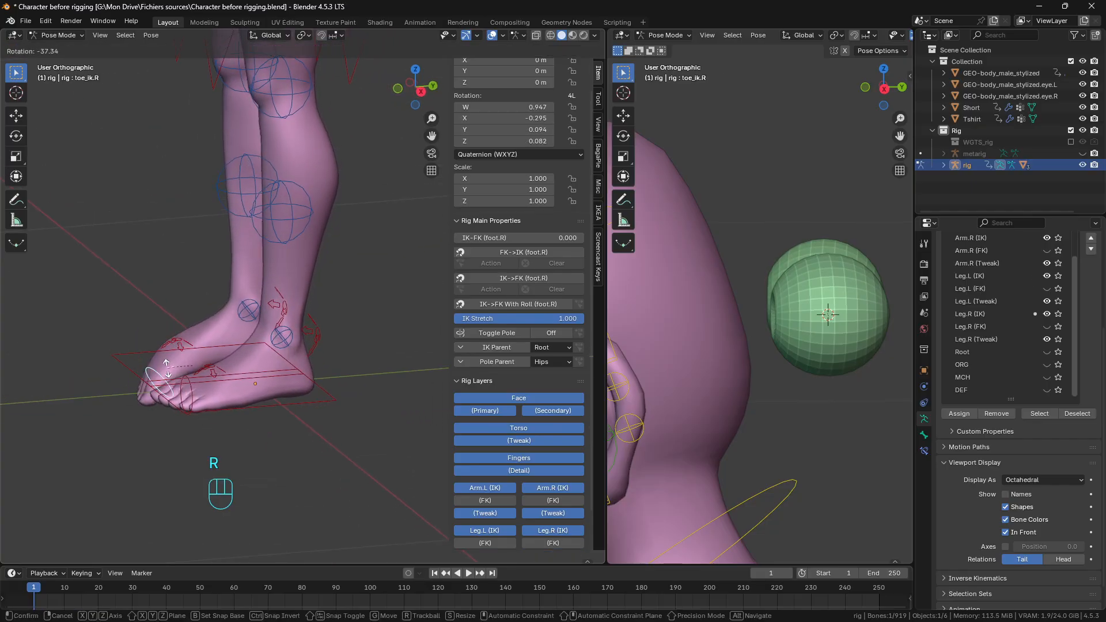
right_click(205, 372)
Step: Try rotating the left foot's spin control about 12 degrees
left_click(209, 377)
key("r")
key("r")
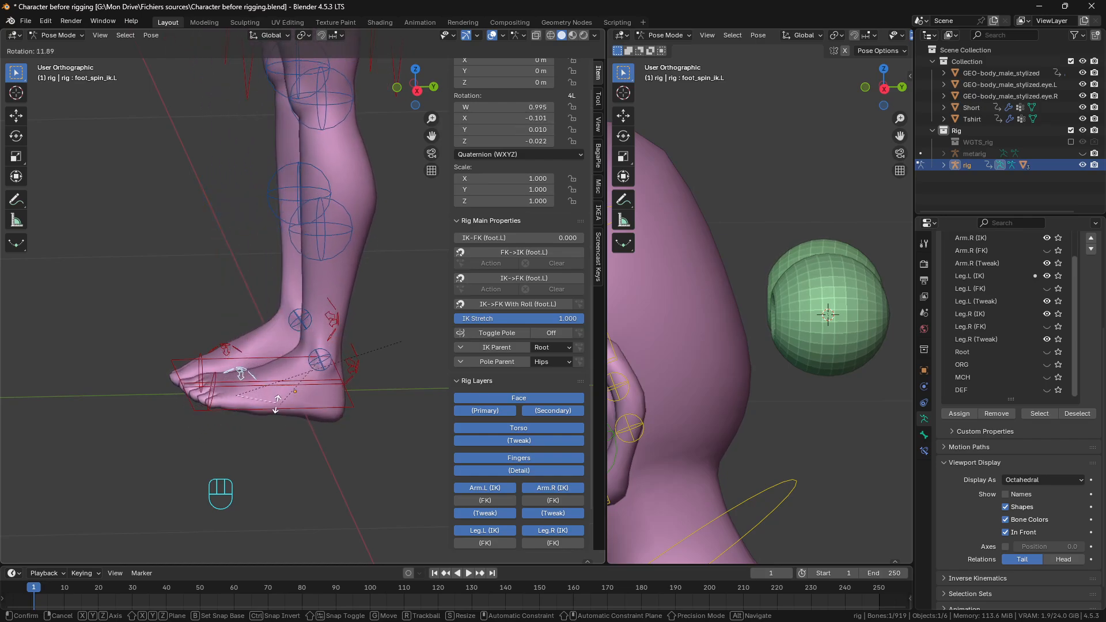
right_click(267, 360)
Step: Select all the rig's visible controls and clear their rotation, location and scale
scroll(259, 346, "down", 4)
middle_click_drag(213, 311, 293, 329)
middle_click_drag(301, 347, 270, 483, "shift")
middle_click_drag(269, 407, 305, 411)
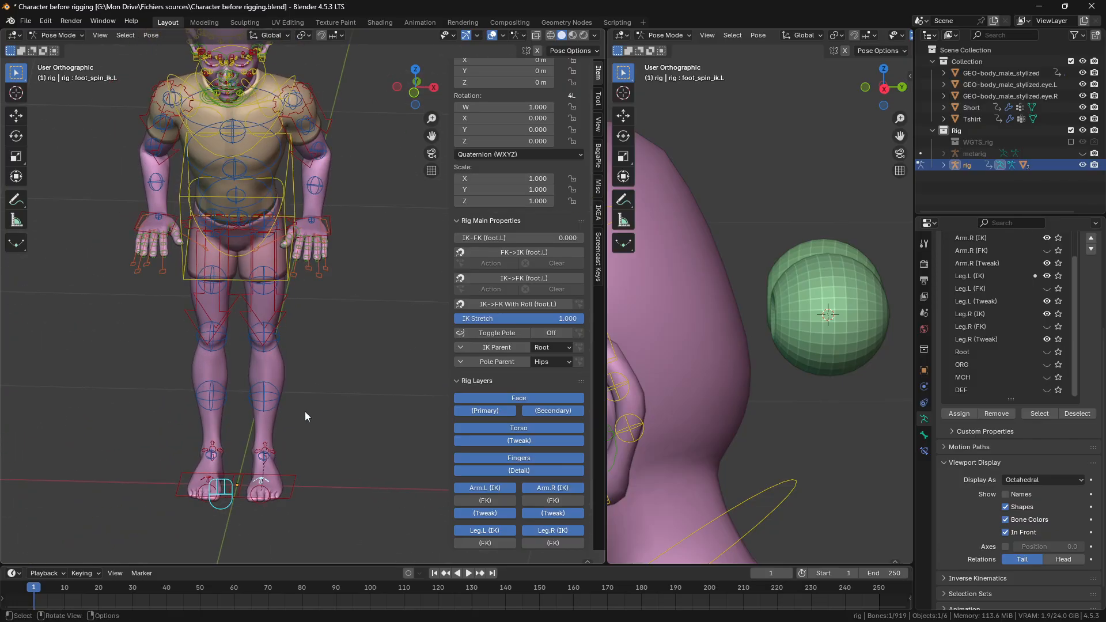
middle_click_drag(275, 369, 235, 354, "shift")
scroll(251, 329, "down", 1)
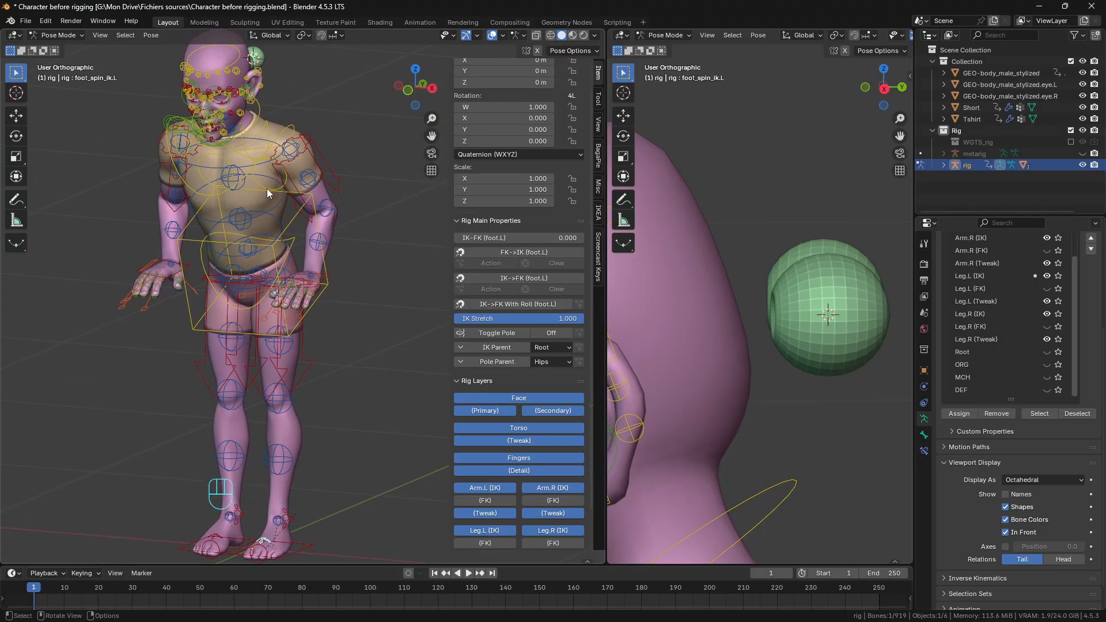
scroll(300, 213, "down", 2)
scroll(289, 281, "up", 1)
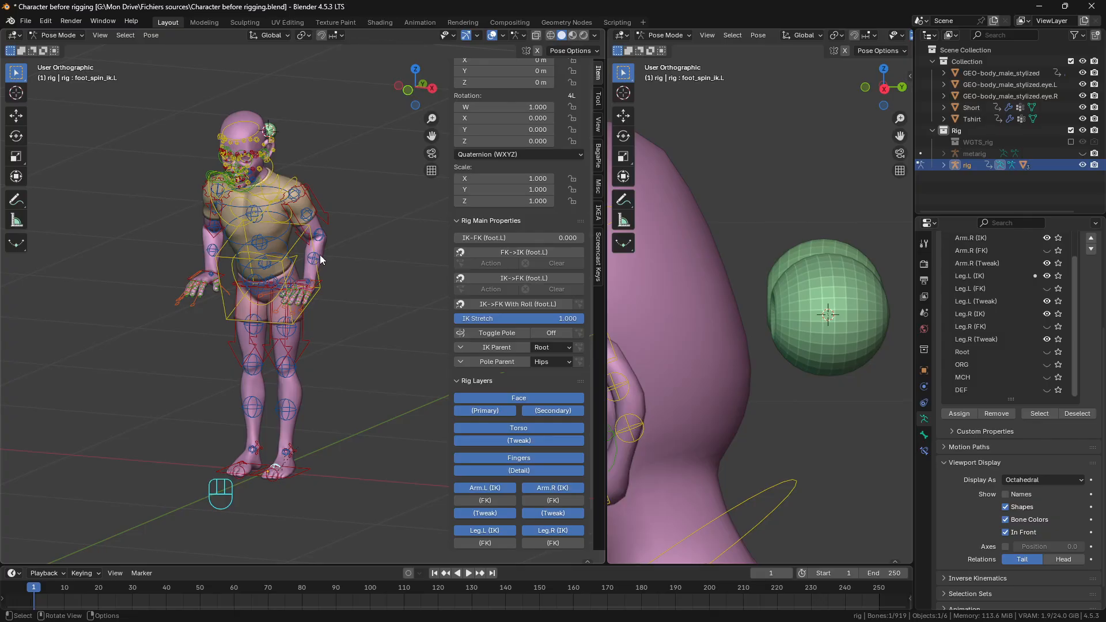
key("a")
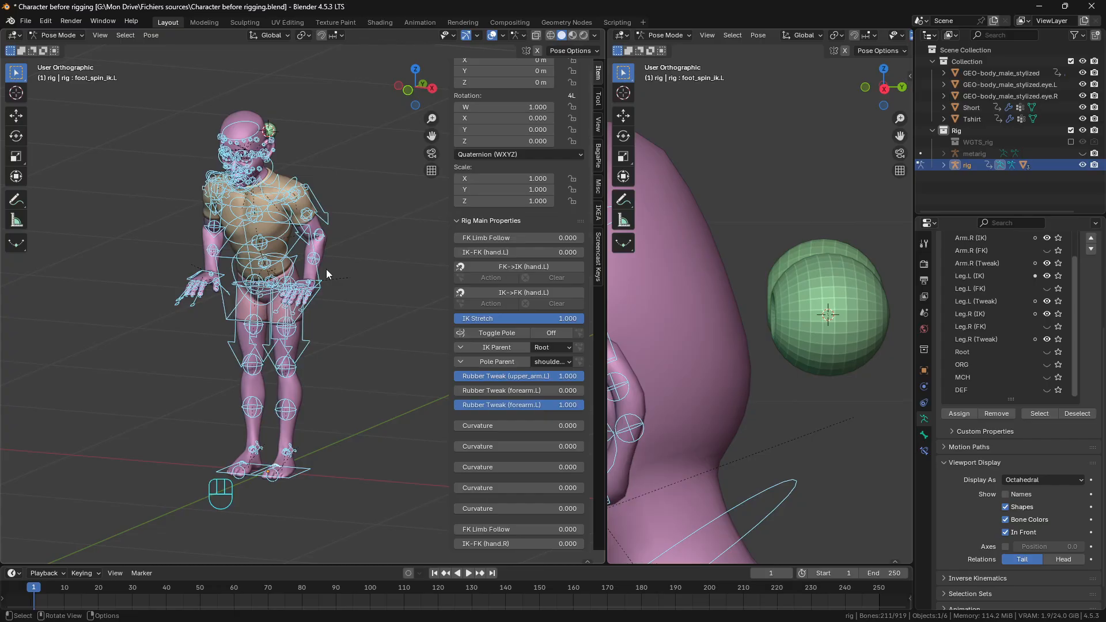
key("alt+r")
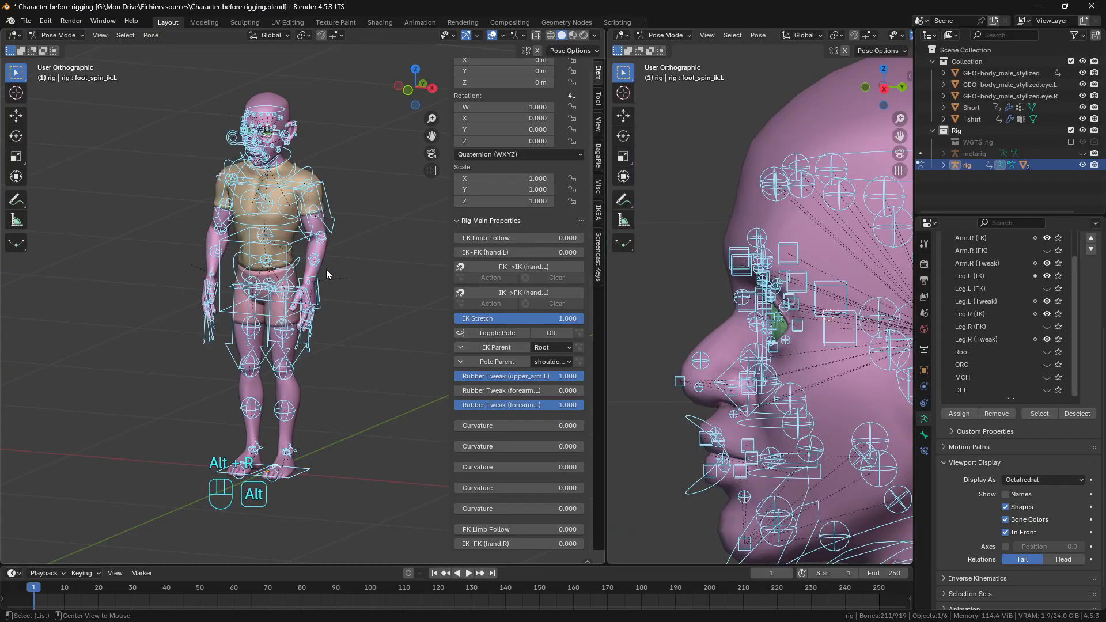
key("alt+g")
key("alt+s")
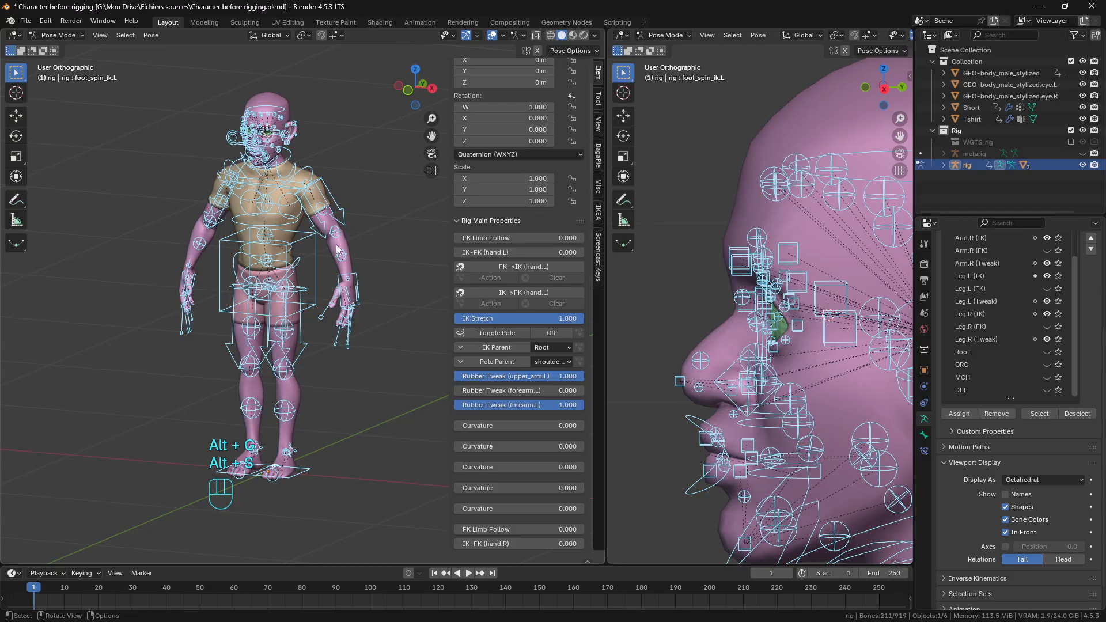
Step: Try rotating the hips control about 38 degrees in front view and about 23 degrees in side view
scroll(340, 234, "down", 1)
scroll(340, 259, "up", 1)
mouse_move(339, 294)
middle_mouse_down()
mouse_move(323, 311)
mouse_move(348, 292)
middle_mouse_up()
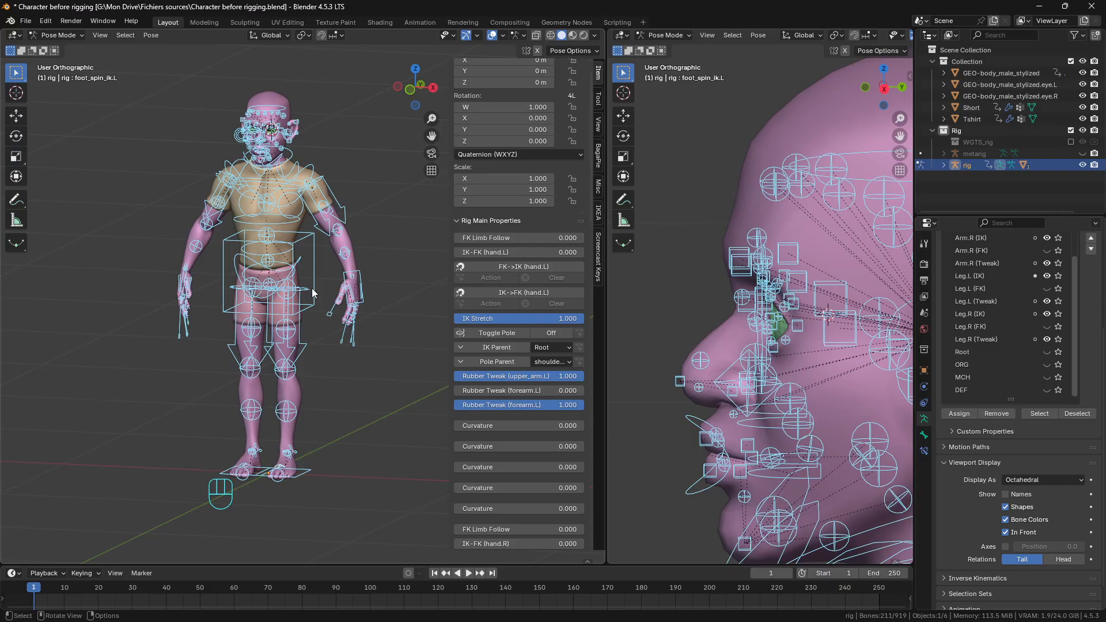
scroll(295, 351, "up", 3)
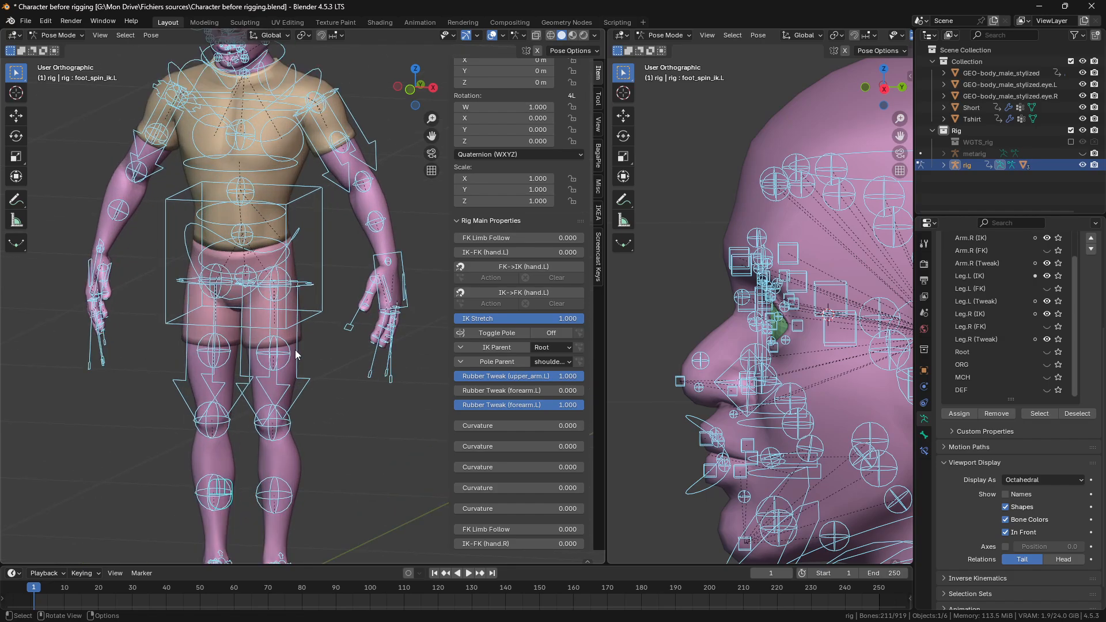
left_click(312, 321)
scroll(281, 237, "up", 2)
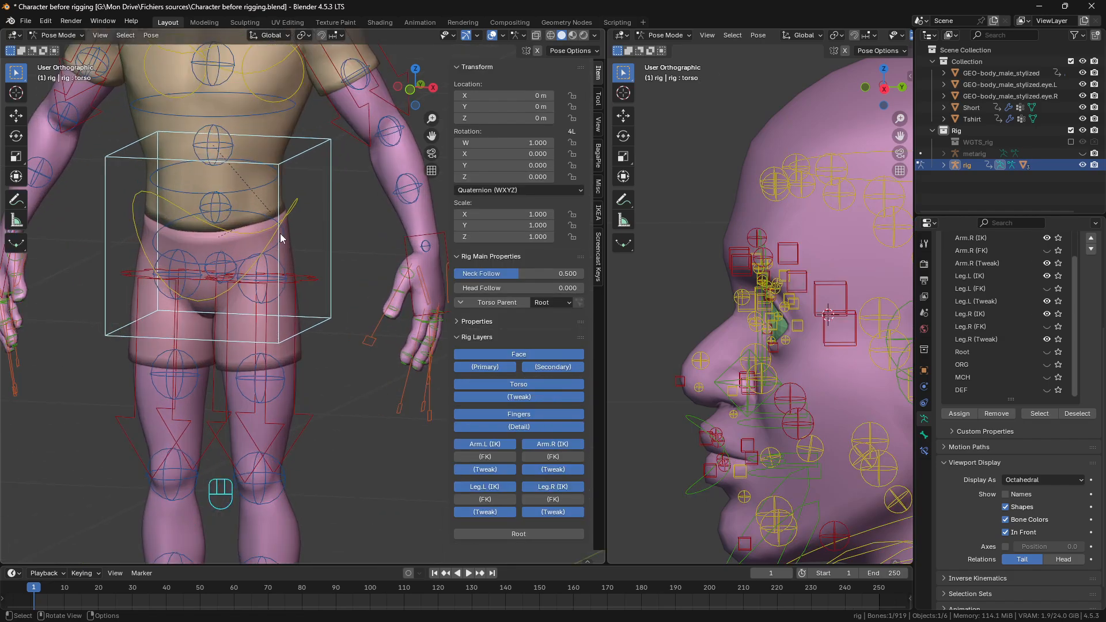
left_click(281, 235)
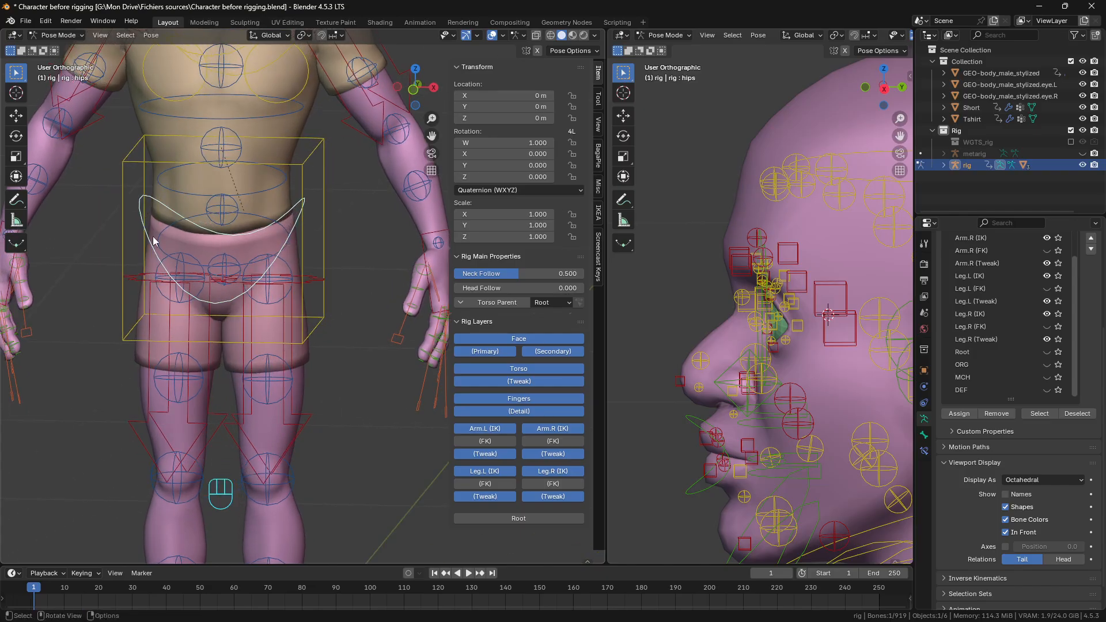
key("r")
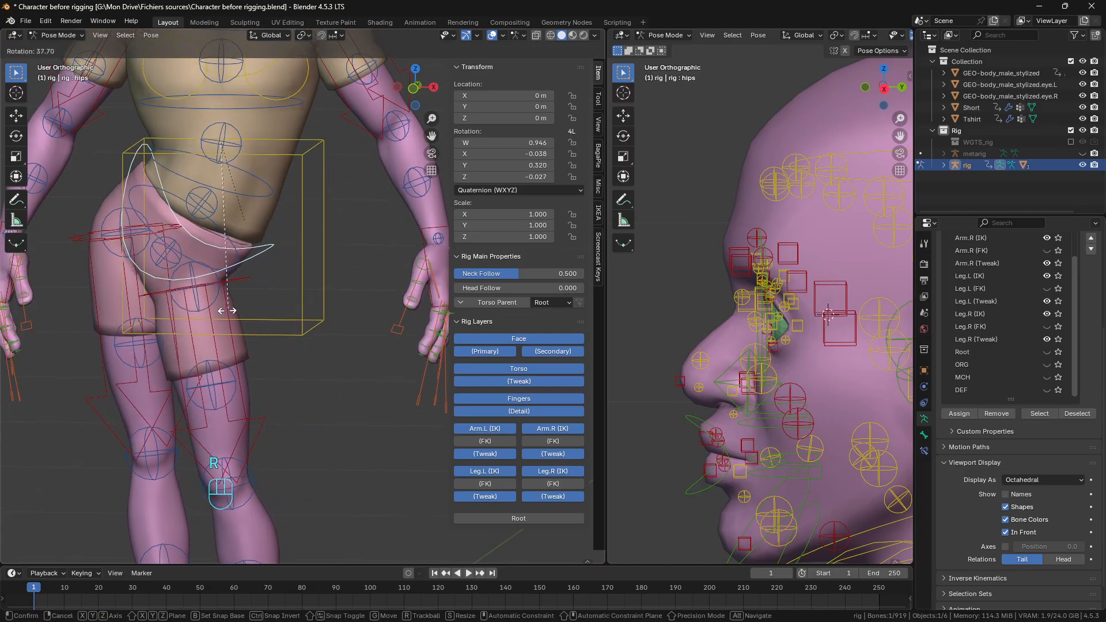
key("r")
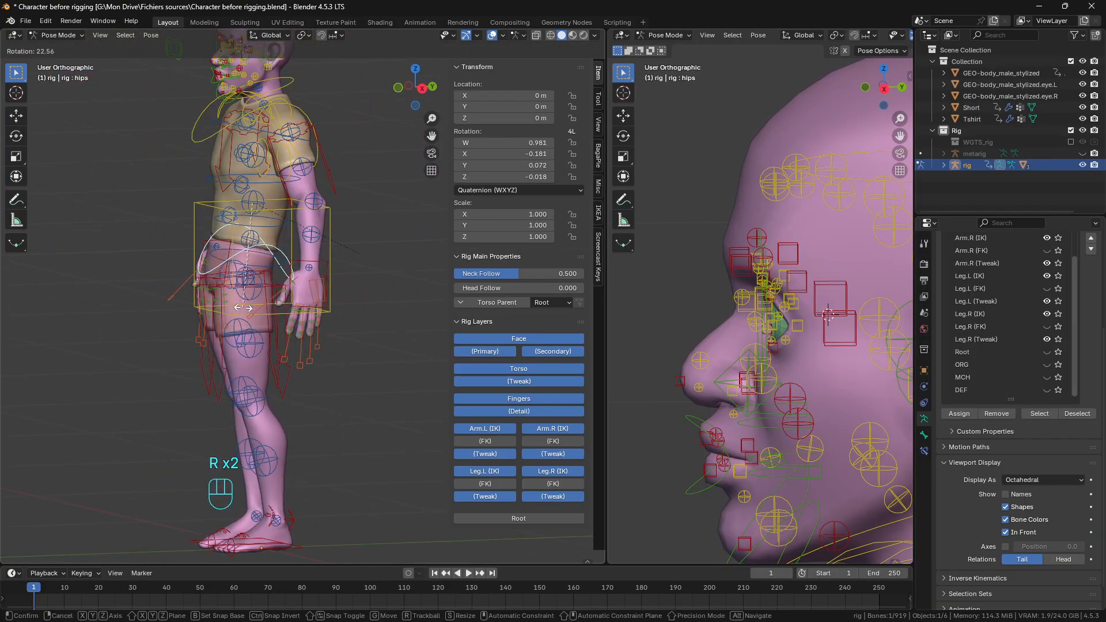
right_click(237, 278)
Step: Lower the torso control about 0.11 m so that both knees bend
middle_click_drag(237, 277, 309, 278)
left_click(307, 230)
key("g")
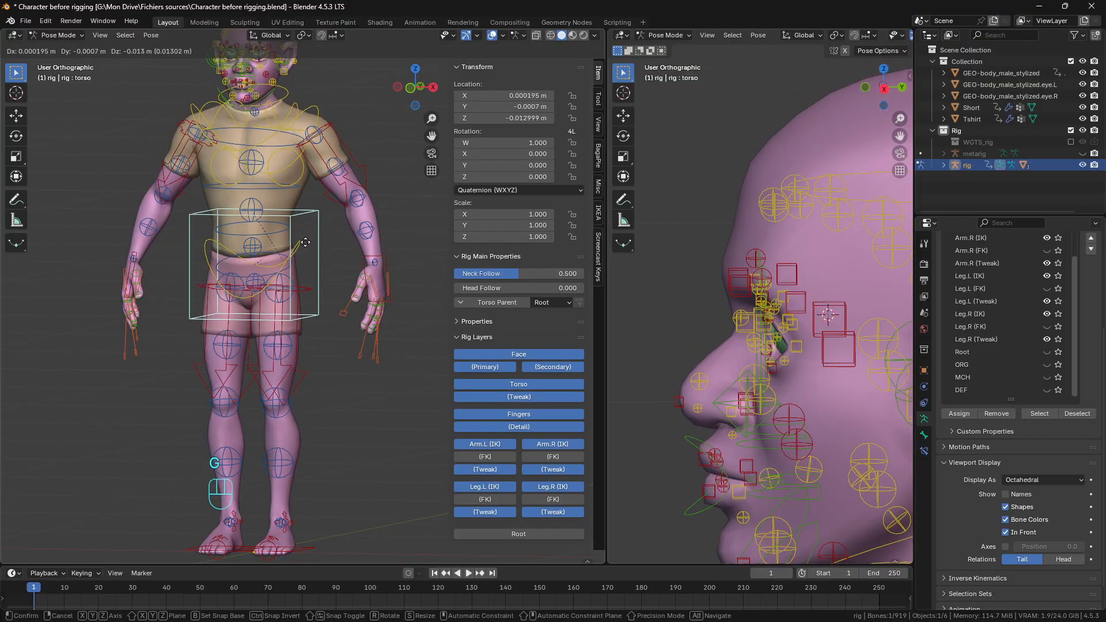
left_click(304, 268)
Step: Move the knee tweak controls outward, the left by about 0.04 m and the right by about 0.06 m
left_click(271, 418)
key("g")
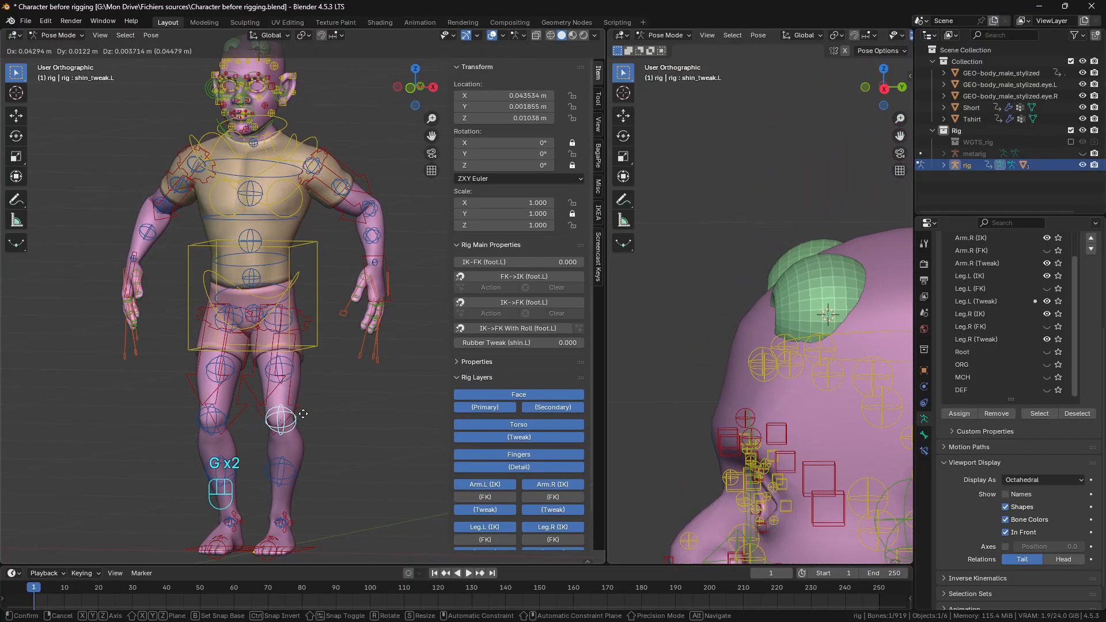
left_click(296, 418)
left_click(211, 418)
key("g")
left_click(190, 419)
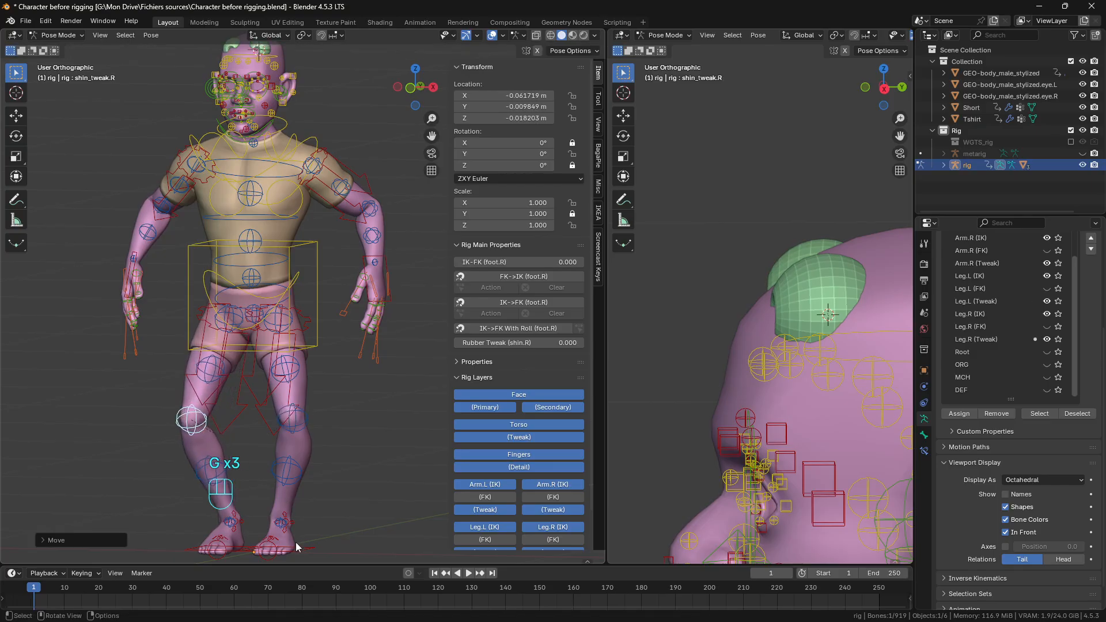
Step: Move the left foot's IK control about 0.17 m outward and 0.05 m backward
key("g")
left_click(306, 543)
left_click(306, 546)
key("g")
left_click(346, 476)
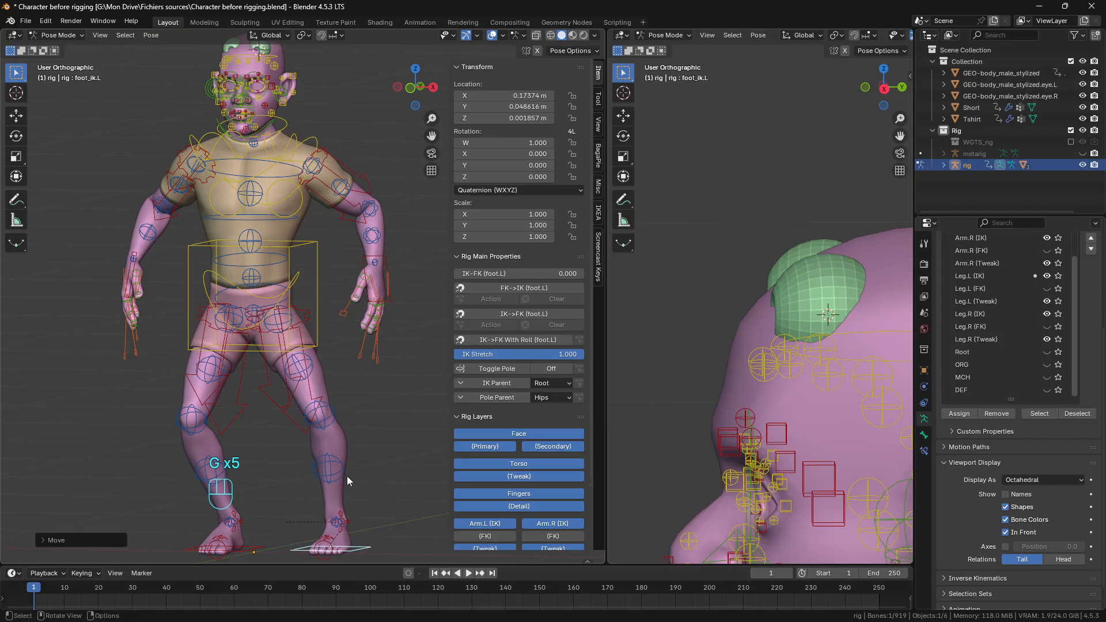
Step: Try rotating the hips control in front view, about 14 degrees in side view, and about 11 degrees in front view again
left_click(303, 288)
key("r")
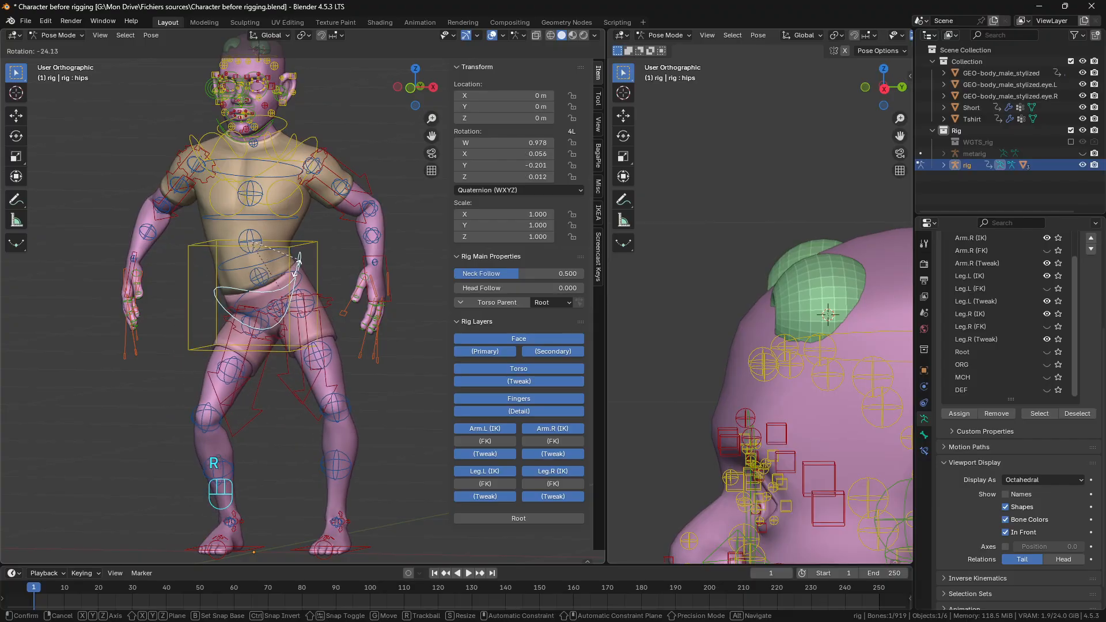
key("Escape")
middle_click_drag(259, 293, 202, 295)
key("r")
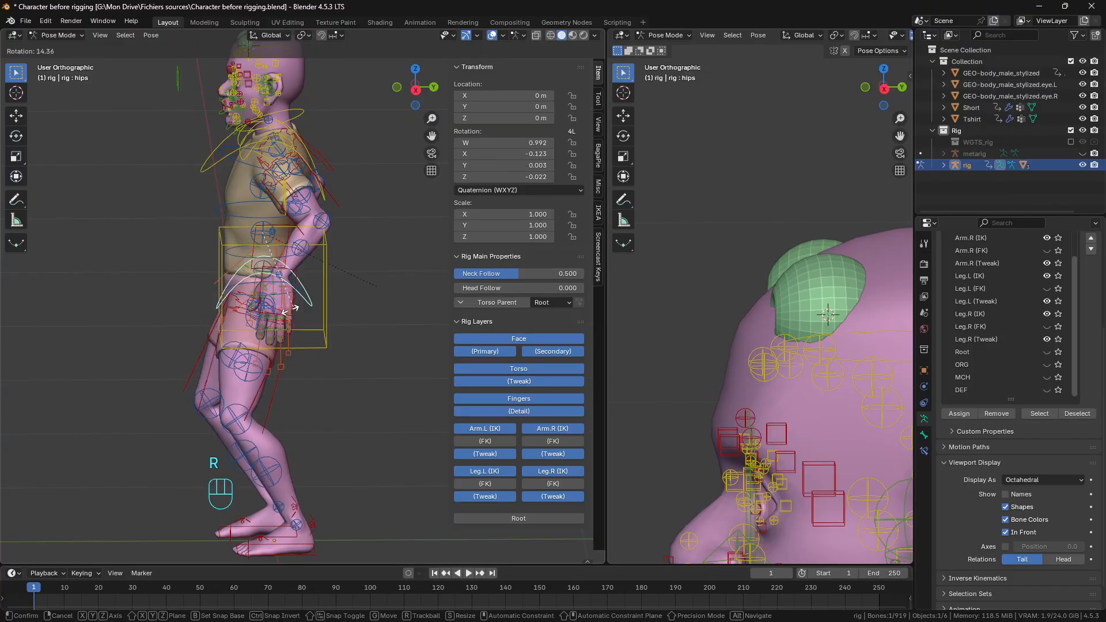
key("Escape")
middle_click_drag(289, 309, 345, 261)
scroll(345, 261, "up", 4)
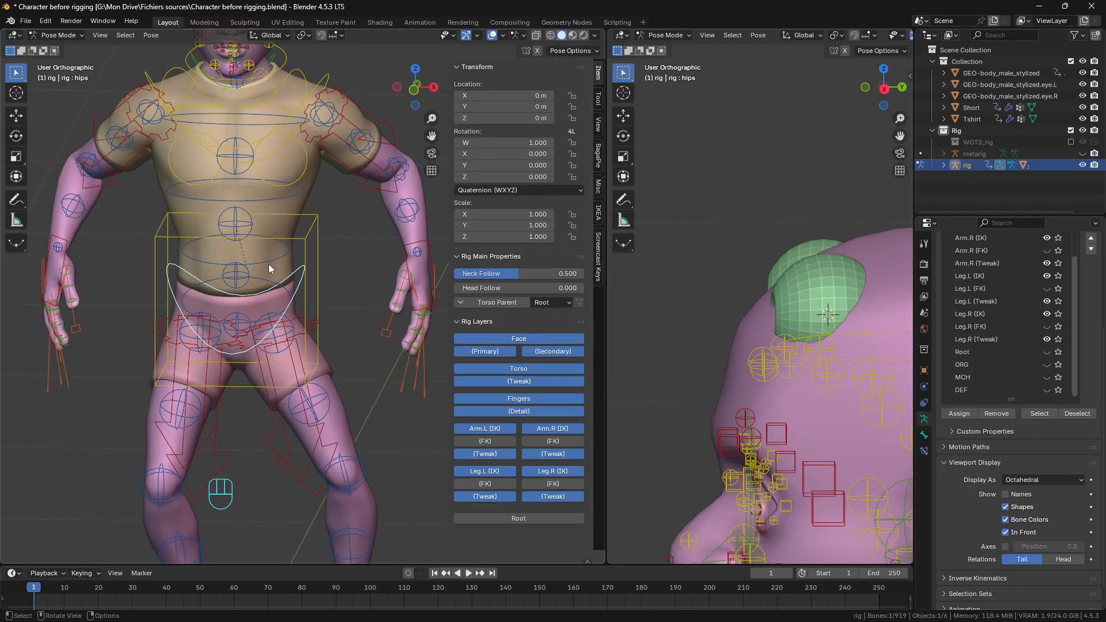
scroll(284, 254, "down", 4)
key("r")
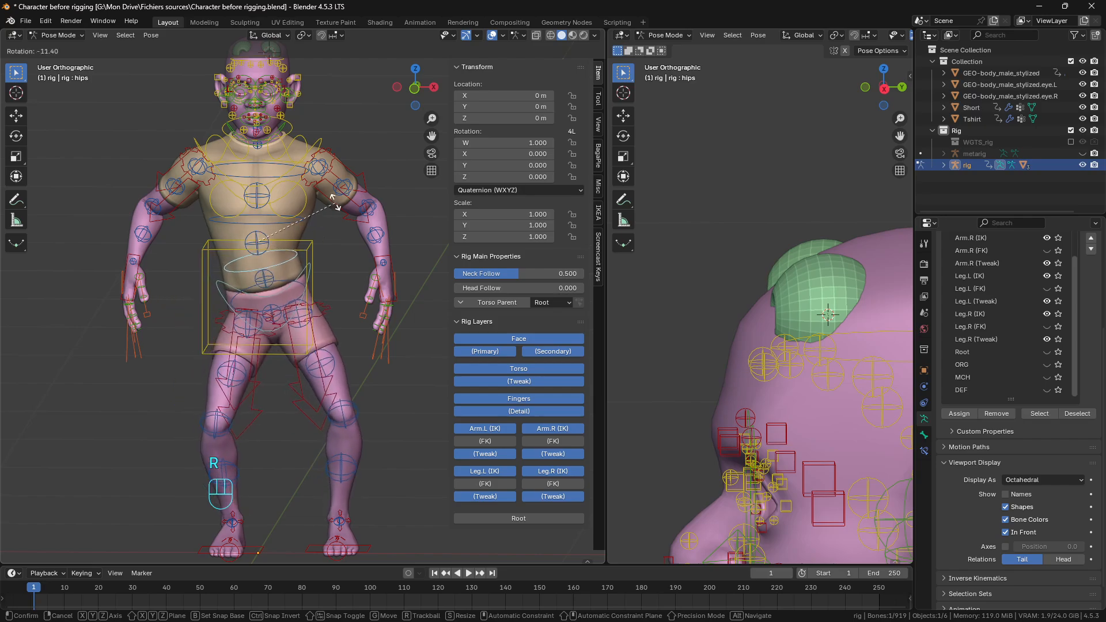
key("Escape")
Step: Try moving the torso control about 0.09 m upward, then rotating the middle spine control and the upper one about 17 degrees
left_click(308, 270)
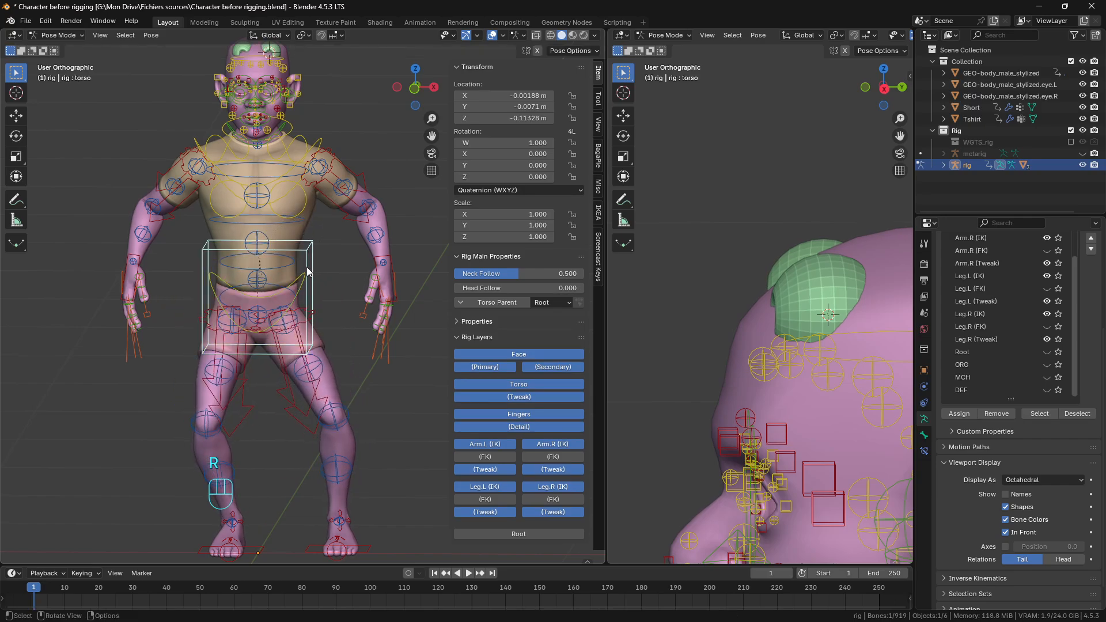
key("g")
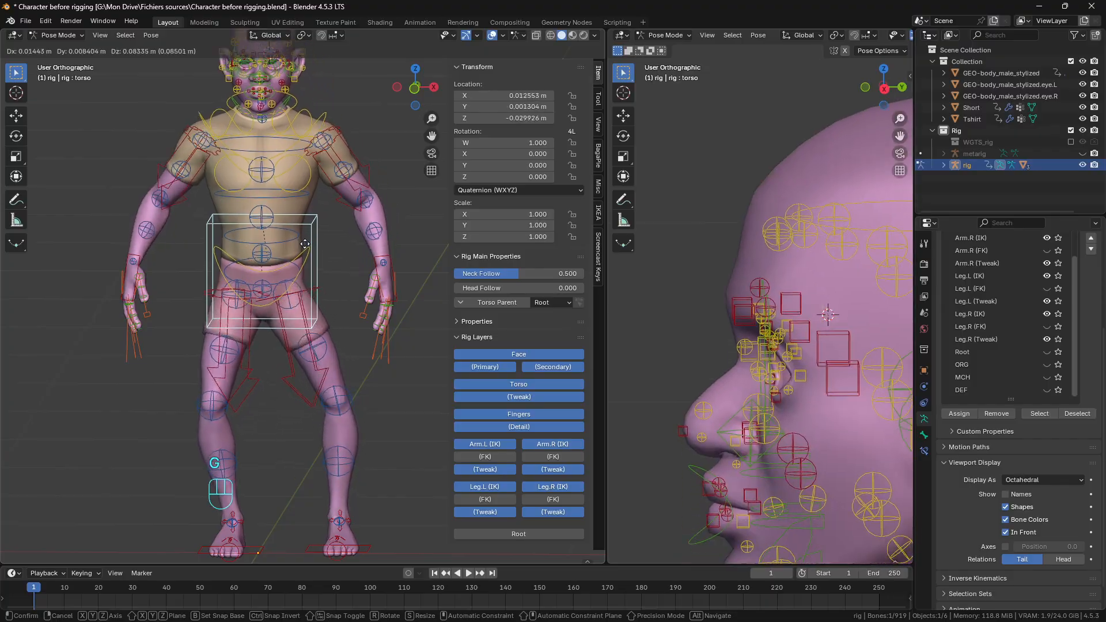
key("Escape")
left_click(301, 223)
key("r")
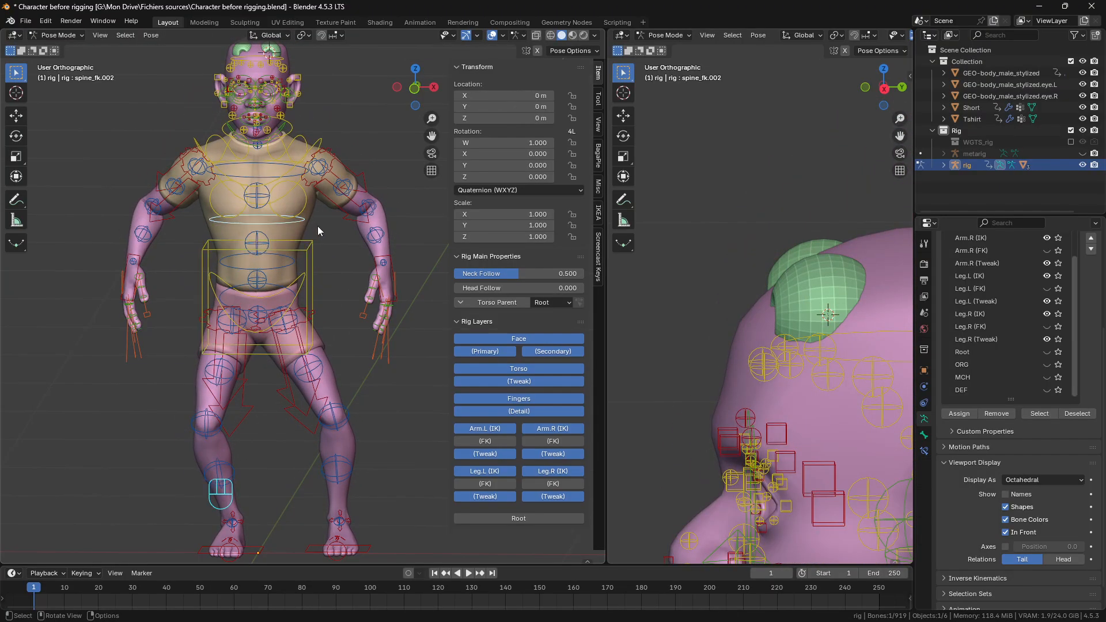
right_click(296, 190)
key("r")
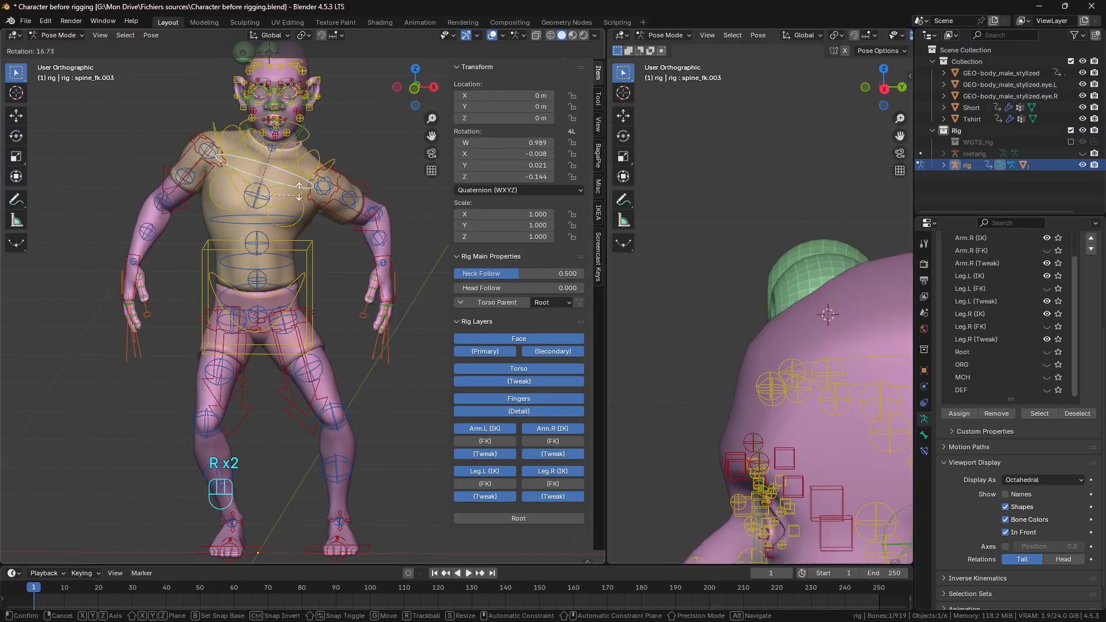
right_click(317, 222)
Step: Try moving the left elbow's tweak control about 0.02 m inward and down
scroll(317, 222, "up", 3)
middle_click_drag(317, 231, 301, 350, "shift")
scroll(306, 348, "down", 2)
scroll(327, 353, "up", 2)
scroll(327, 356, "up", 1)
left_click(350, 268)
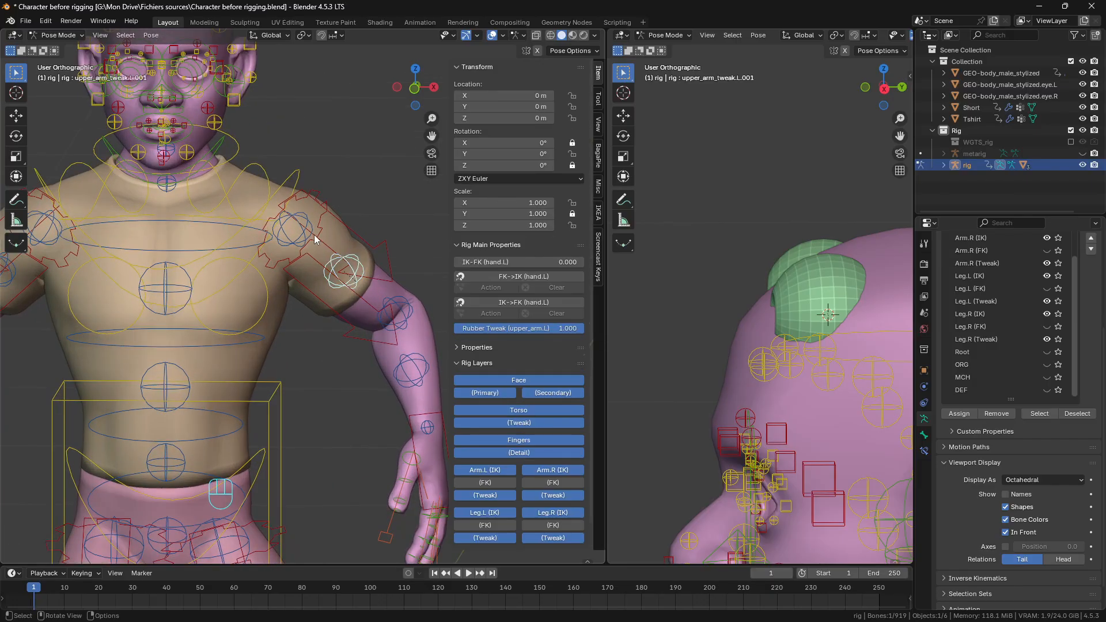
left_click(412, 360)
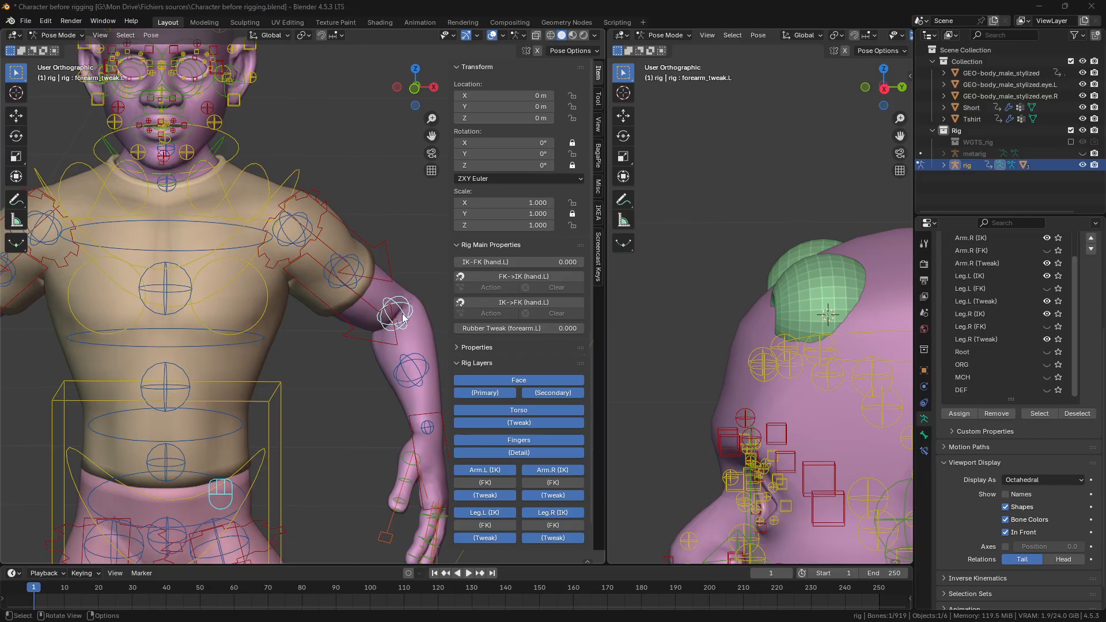
key("g")
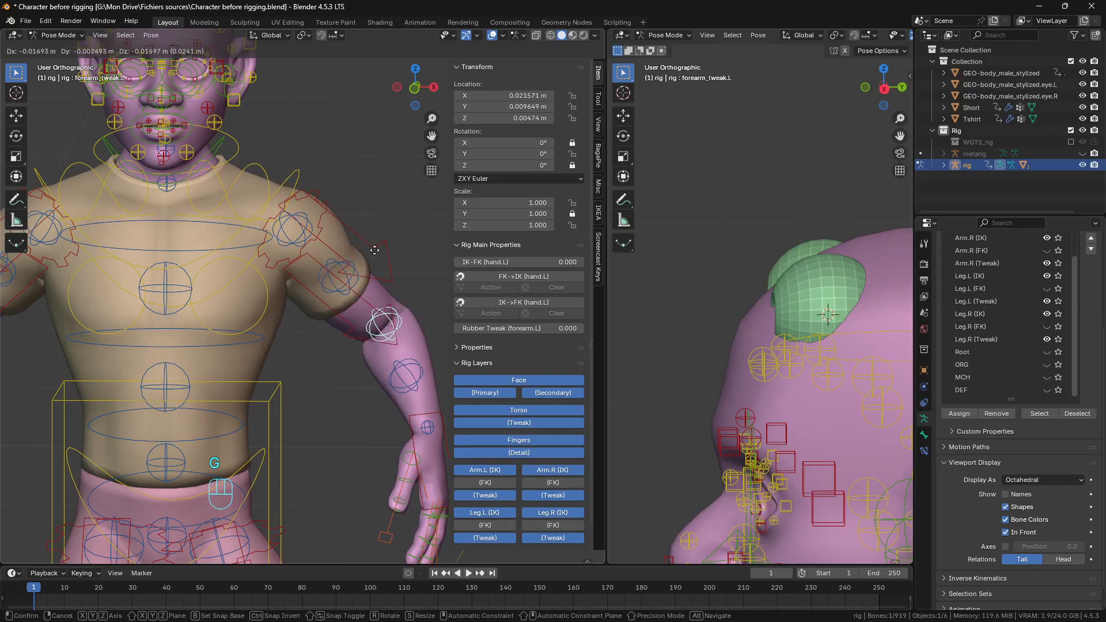
right_click(346, 268)
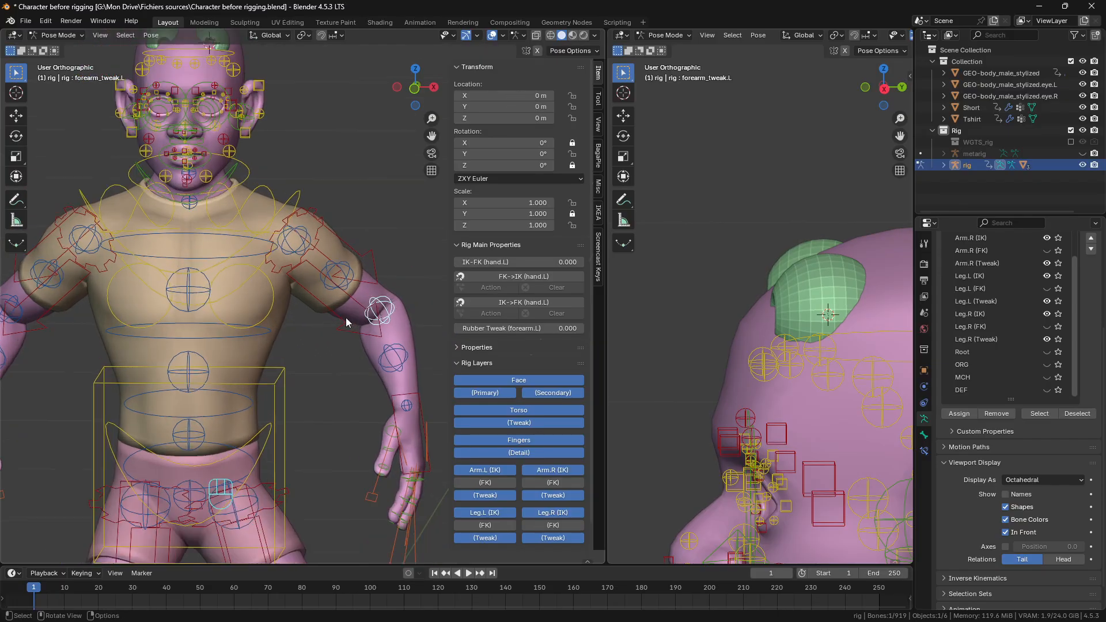
Step: Try rotating and scaling the gear-shaped parent control at the left upper arm
left_click(321, 236)
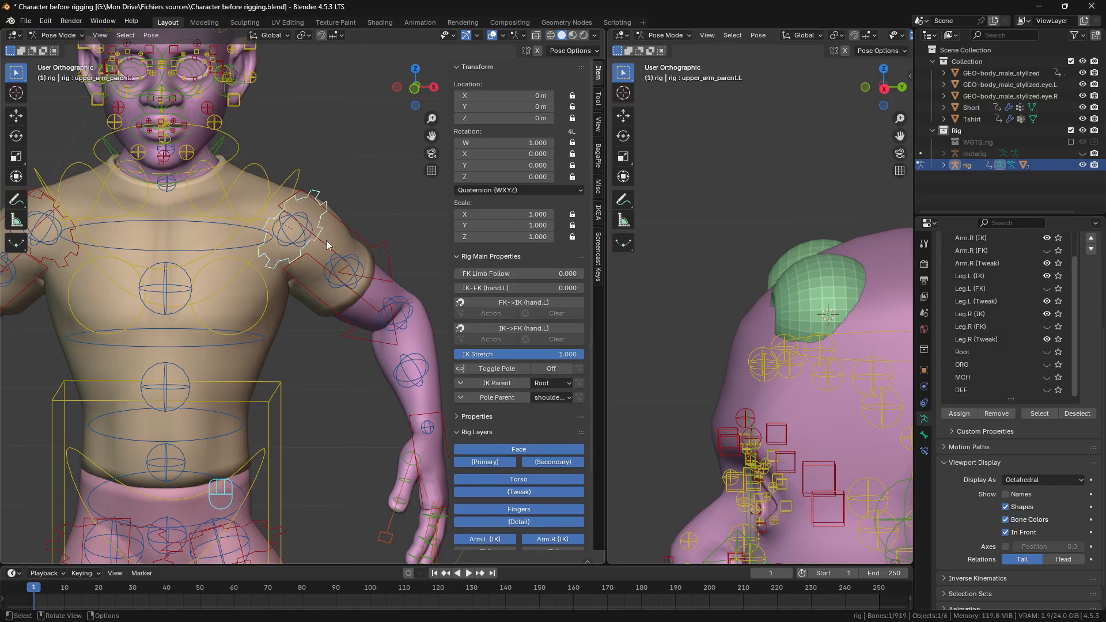
key("r")
right_click(311, 300)
key("g")
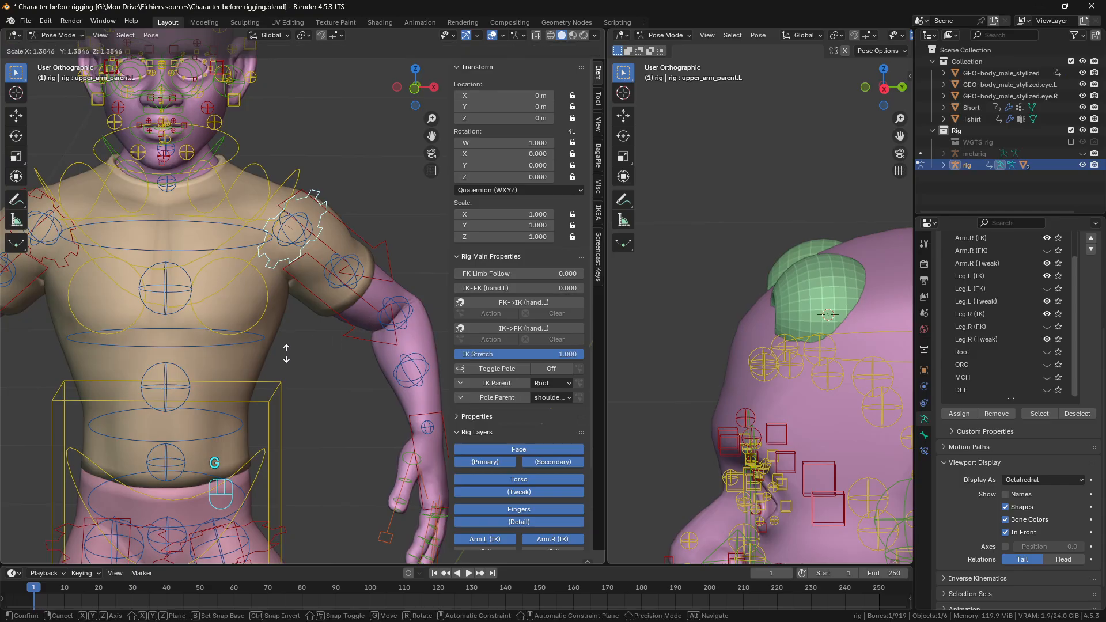
right_click(434, 262)
Step: Try rotating the left upper arm's arrow-shaped IK control about 38 degrees
left_click(389, 292)
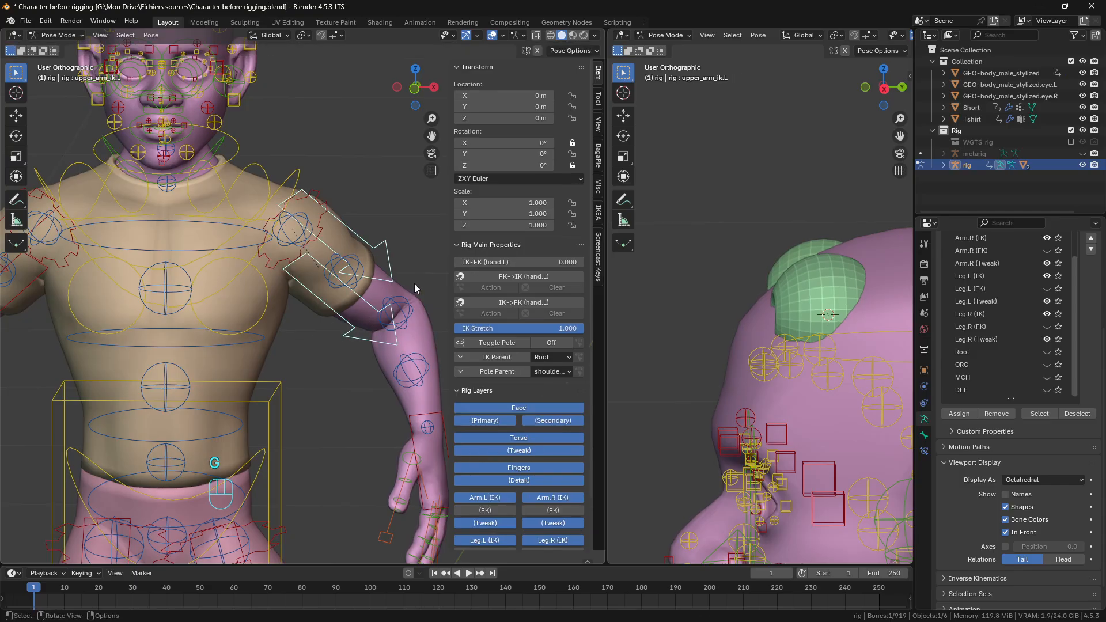
key("r")
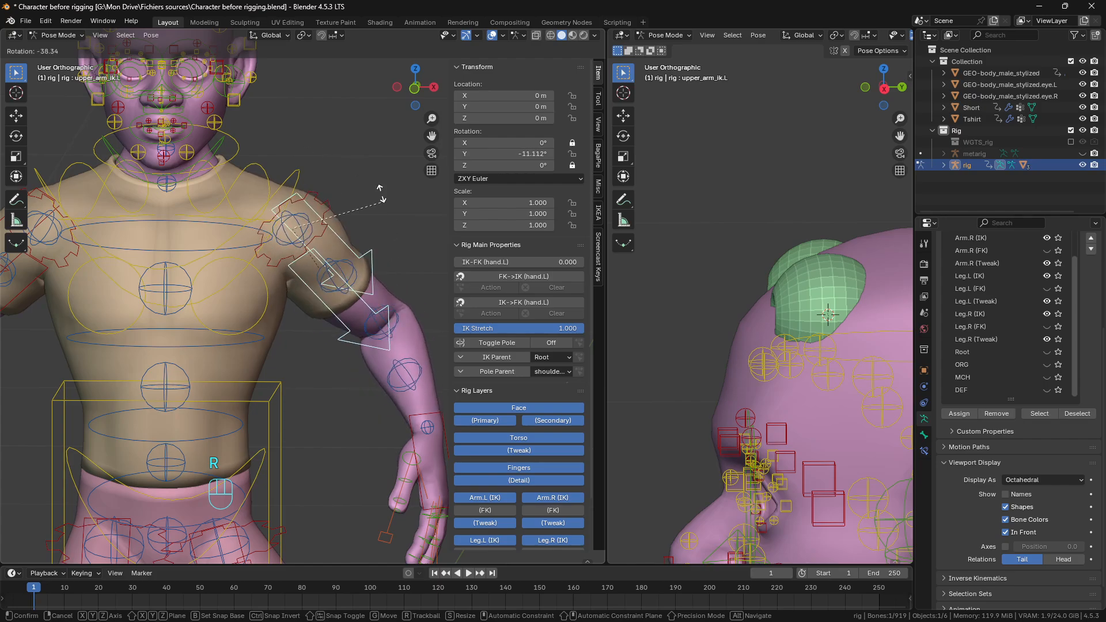
right_click(344, 223)
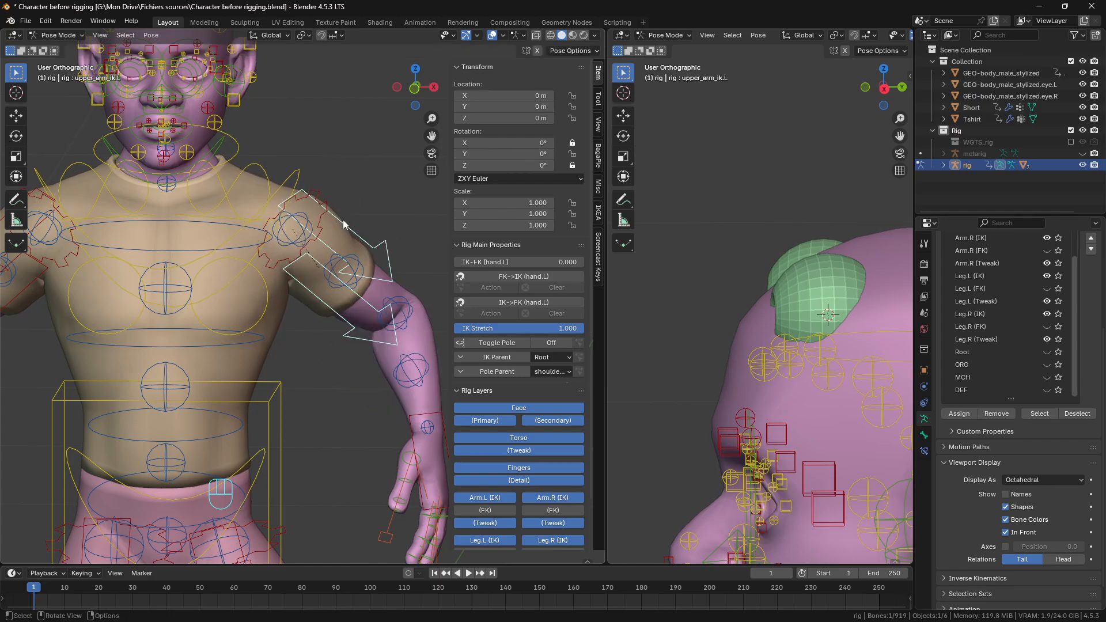
Step: Try rotating the left shoulder control about 15 degrees from the front, 29 degrees from the side and 45 degrees around global Z
scroll(343, 224, "down", 3)
left_click(298, 232)
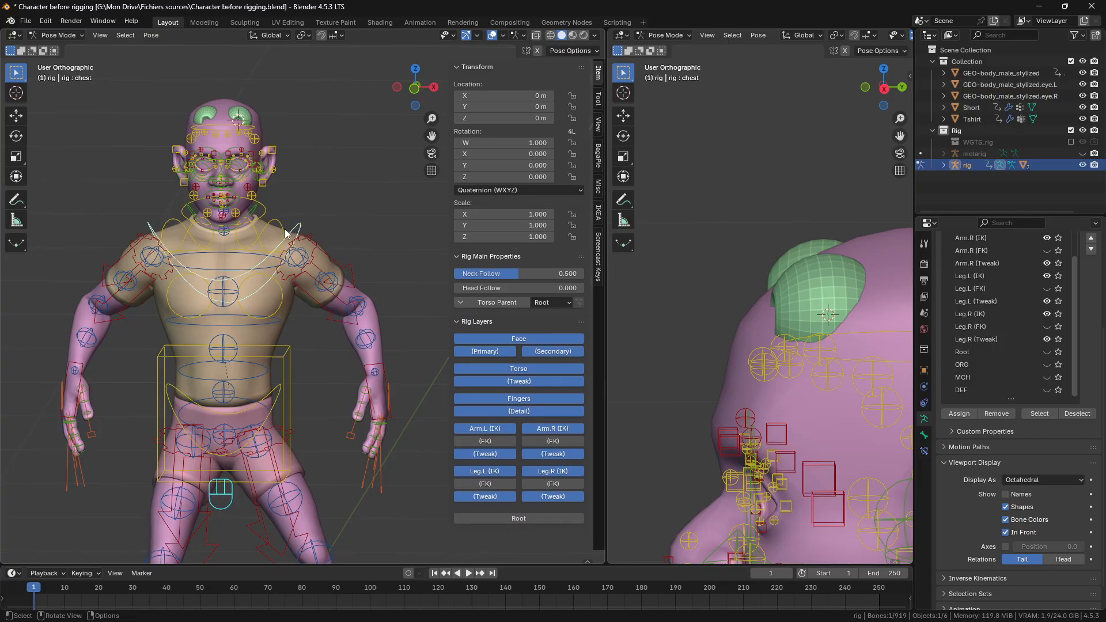
left_click(281, 232)
key("r")
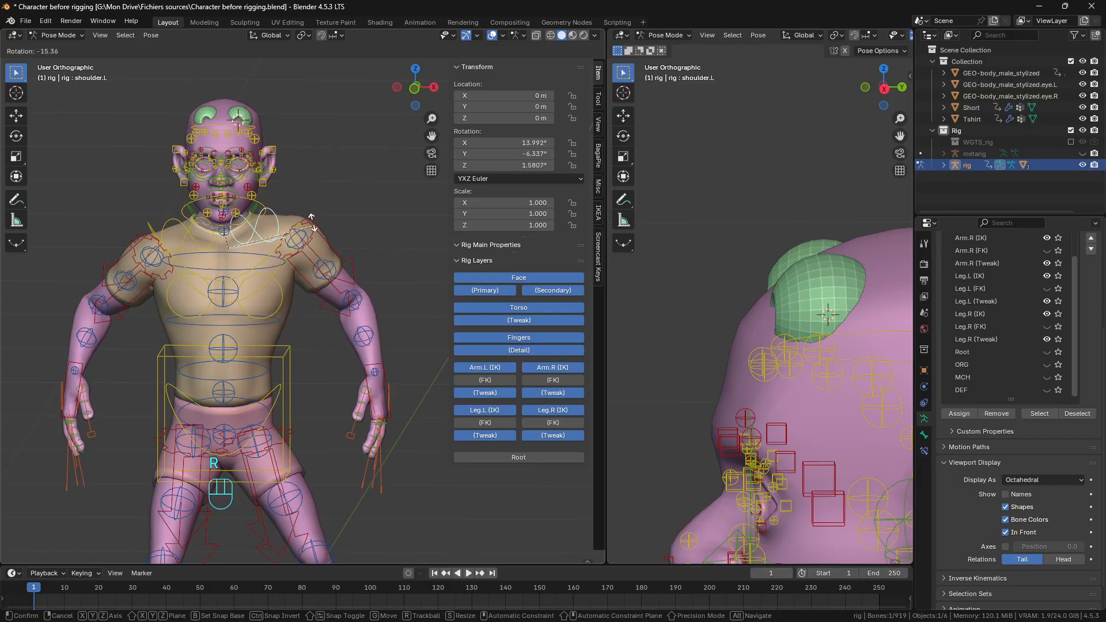
right_click(317, 245)
middle_click_drag(308, 274, 216, 299)
key("r")
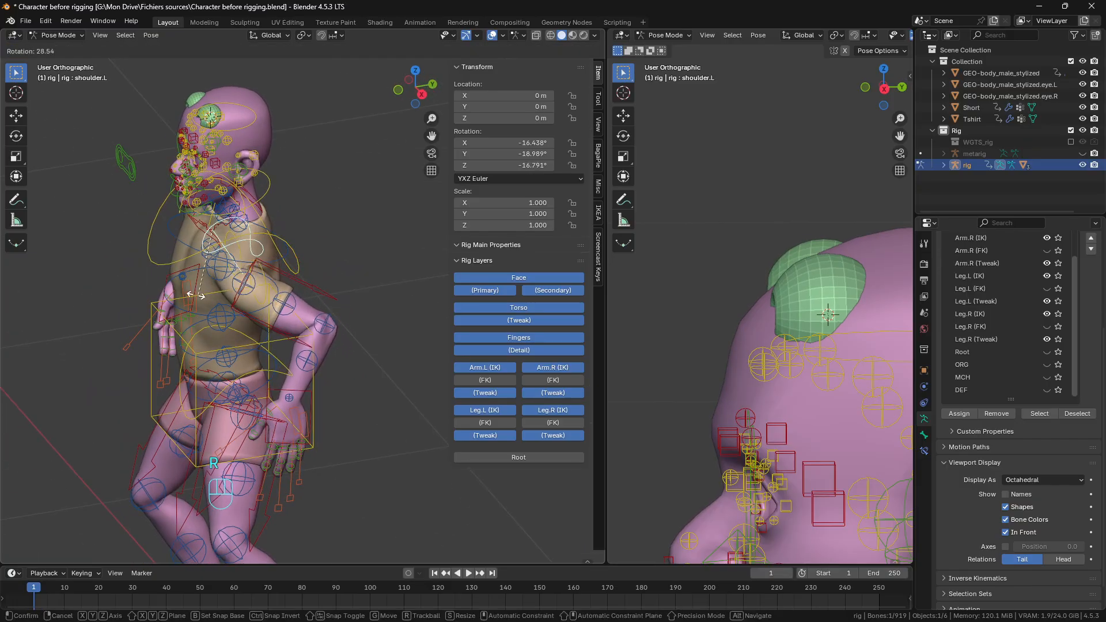
right_click(261, 276)
key("r")
key("z")
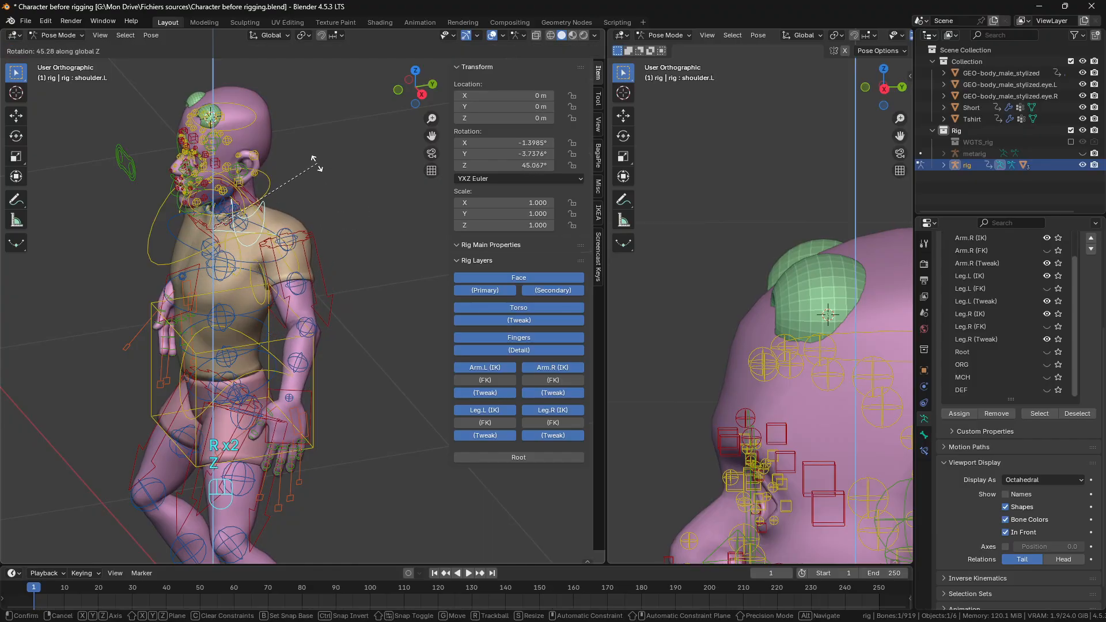
key("Escape")
Step: Select all of the rig's controls and clear their rotation, location and scale
middle_click_drag(337, 256, 272, 372)
scroll(319, 288, "up", 3)
scroll(359, 307, "up", 3)
middle_click_drag(288, 262, 303, 242)
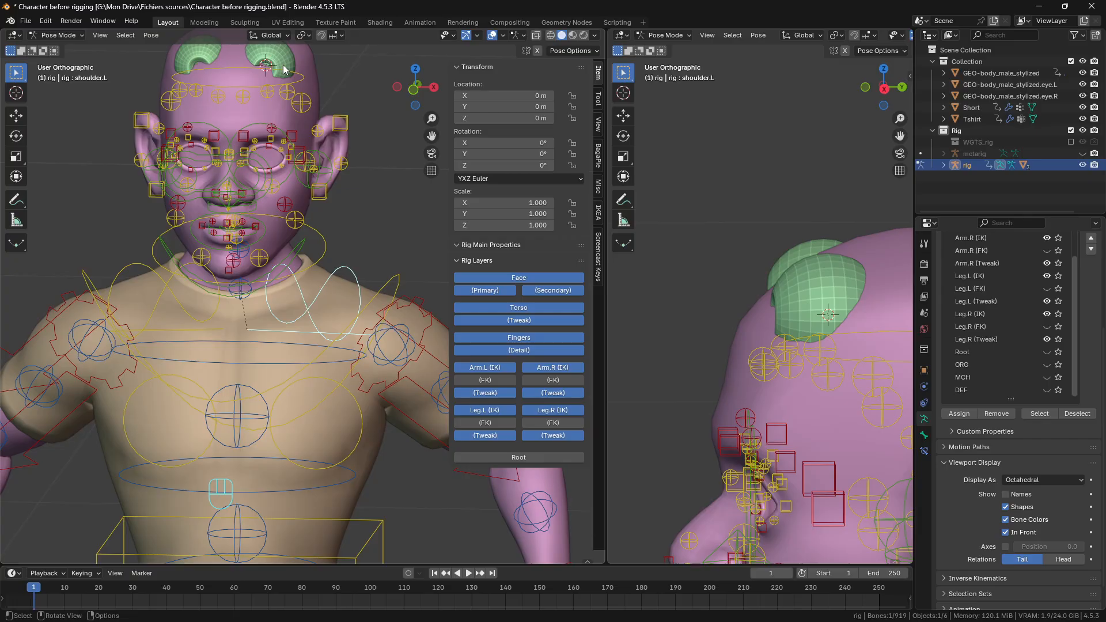
left_click(283, 69)
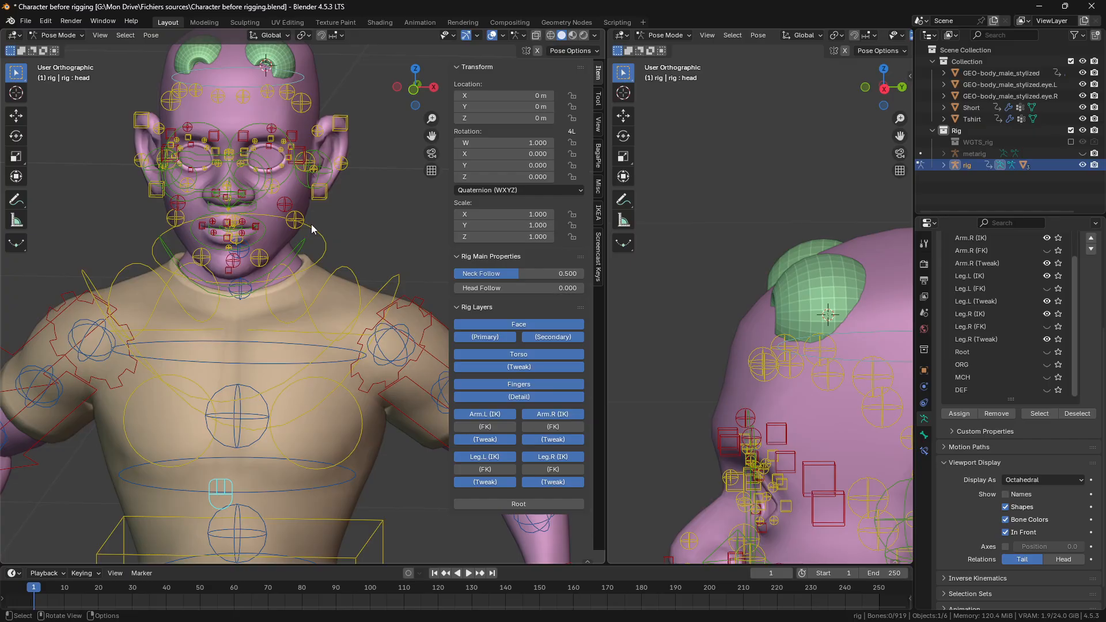
key("a")
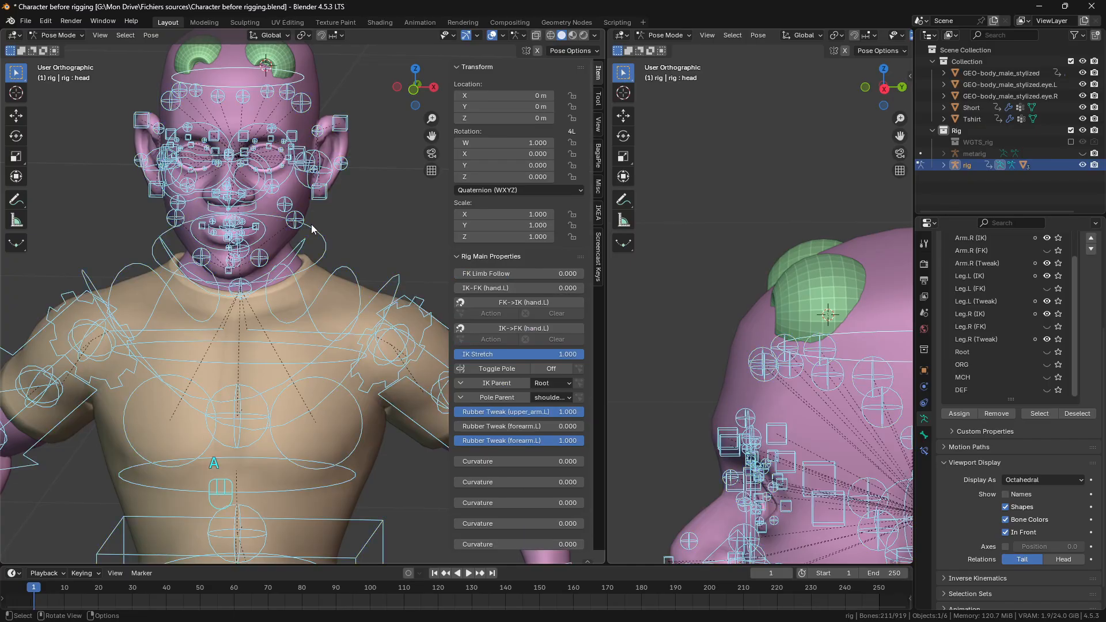
scroll(311, 244, "down", 2)
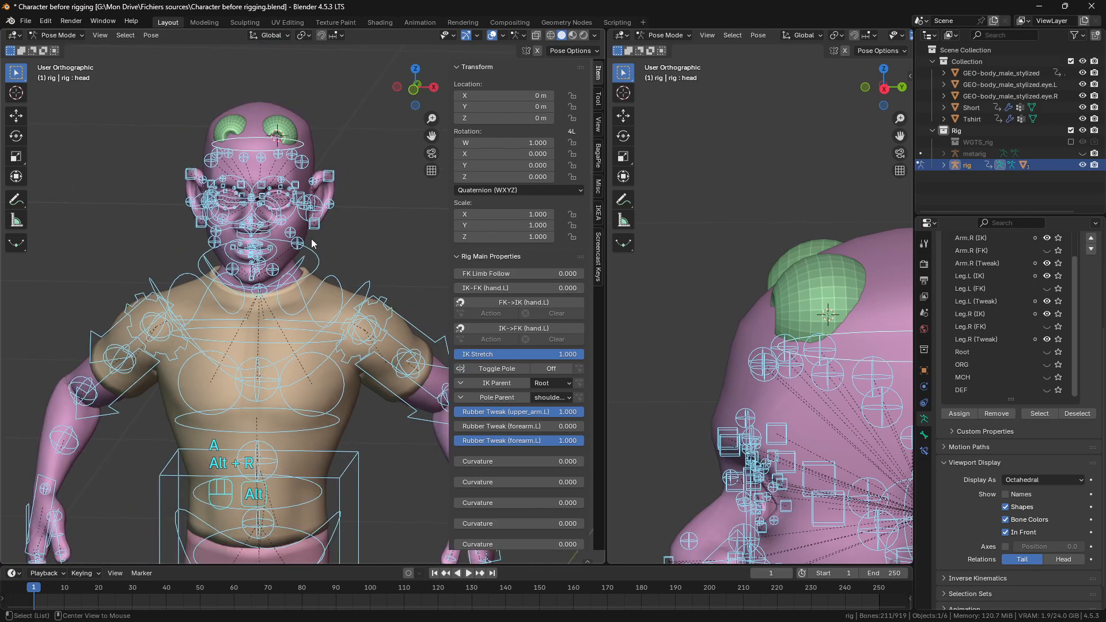
key("alt+r")
key("alt+g")
key("alt+s")
Step: Hide the Face, Face (Primary) and Face (Secondary) rig layers
middle_click_drag(294, 192, 297, 319, "shift")
scroll(296, 319, "up", 7)
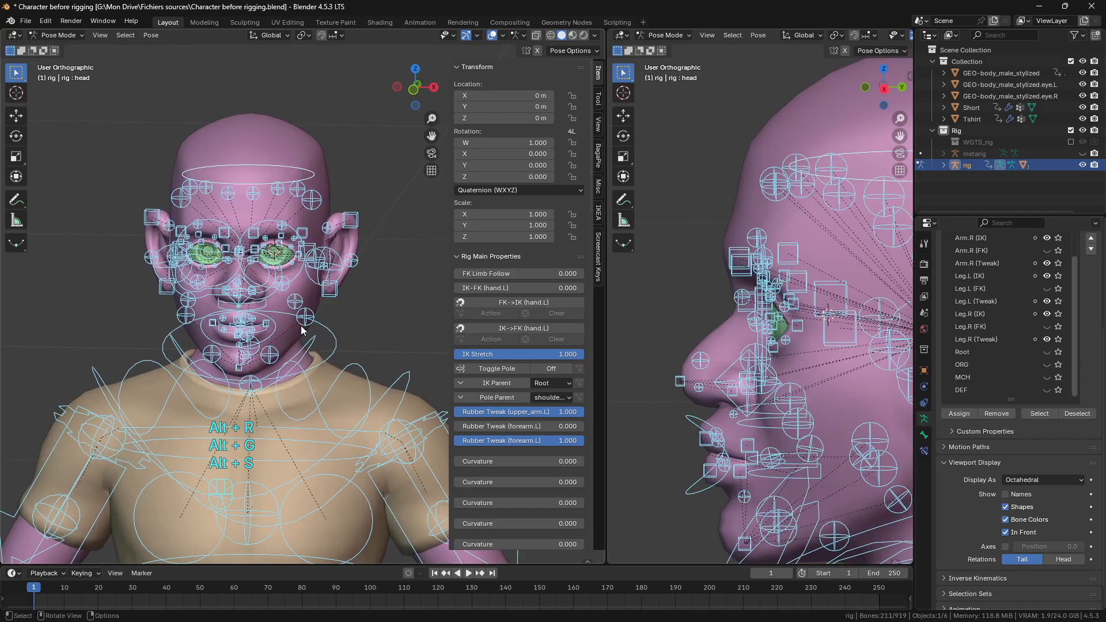
middle_click_drag(247, 261, 232, 324, "shift")
scroll(235, 320, "down", 3)
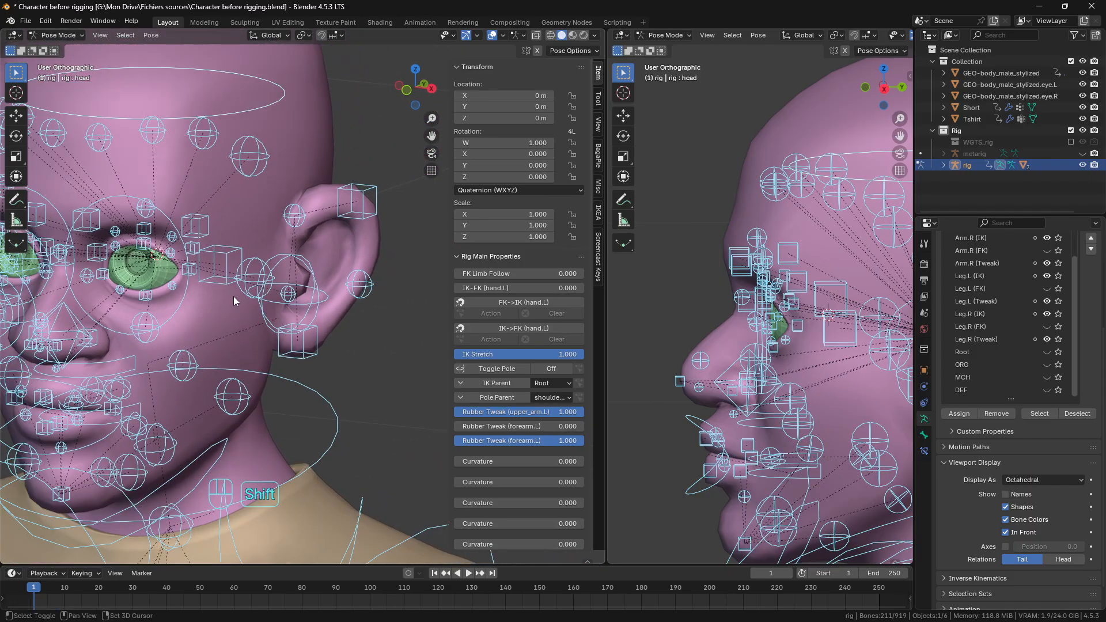
scroll(234, 296, "down", 3)
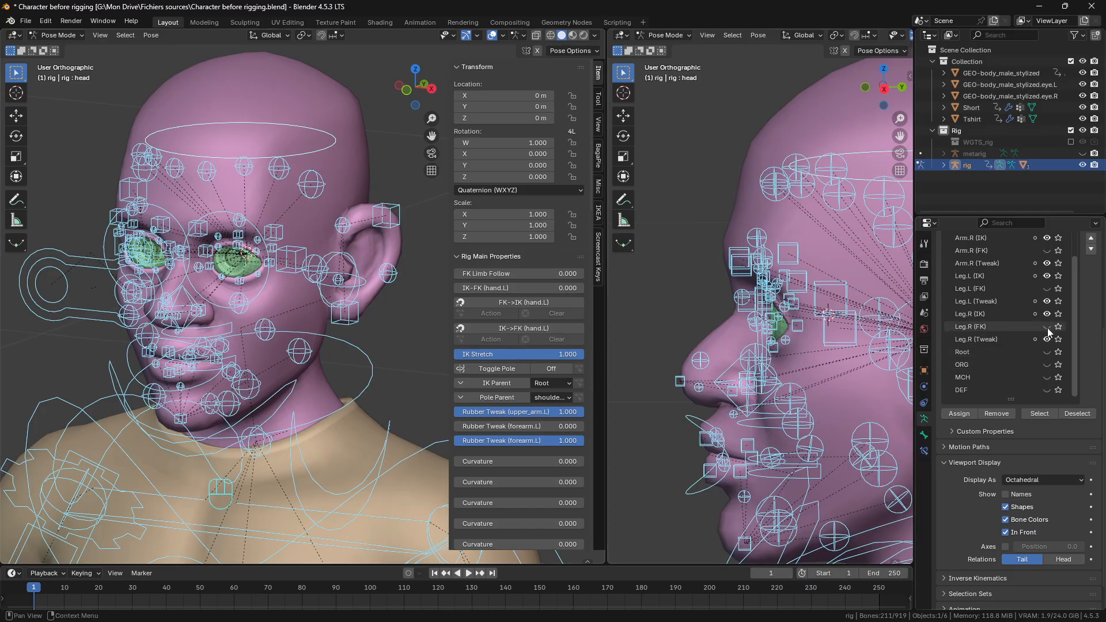
scroll(1045, 308, "up", 4)
scroll(1045, 308, "up", 3)
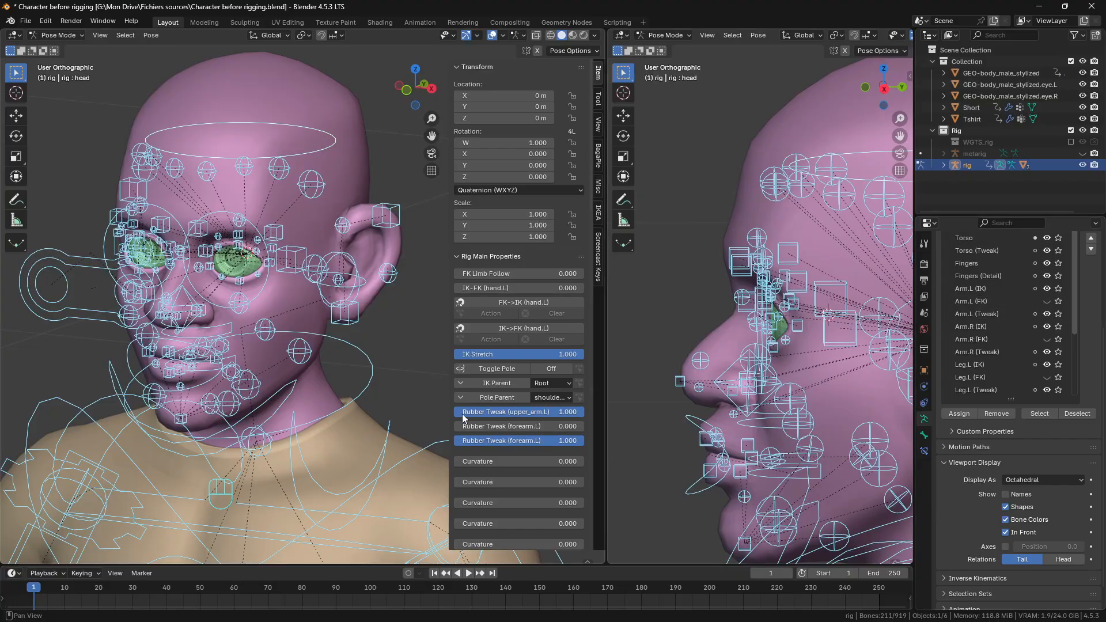
scroll(508, 411, "down", 10)
scroll(508, 411, "down", 20)
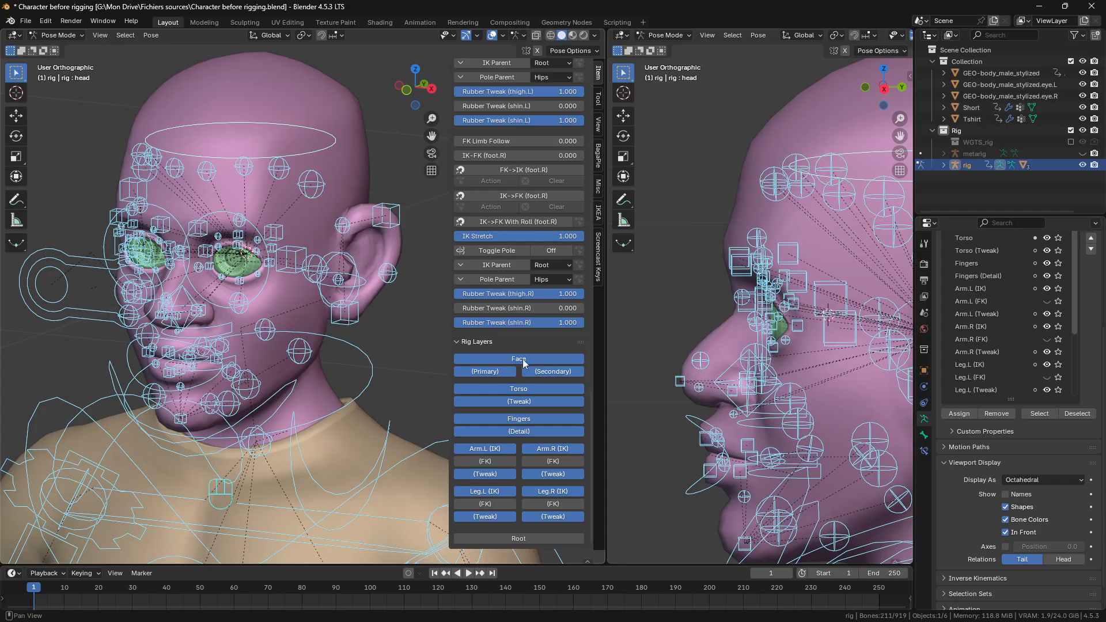
left_click(523, 358)
left_click(552, 371)
left_click(478, 371)
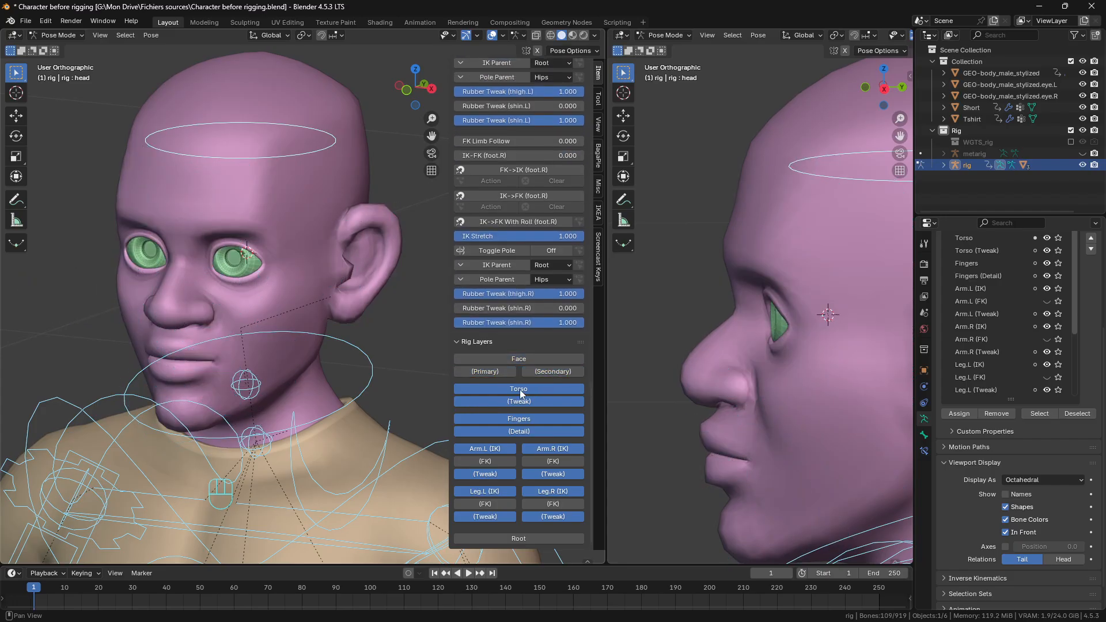
Step: Select the left eye in Object Mode, add the rig as the active object and return to Pose Mode
key("ctrl+Tab")
left_click(246, 264)
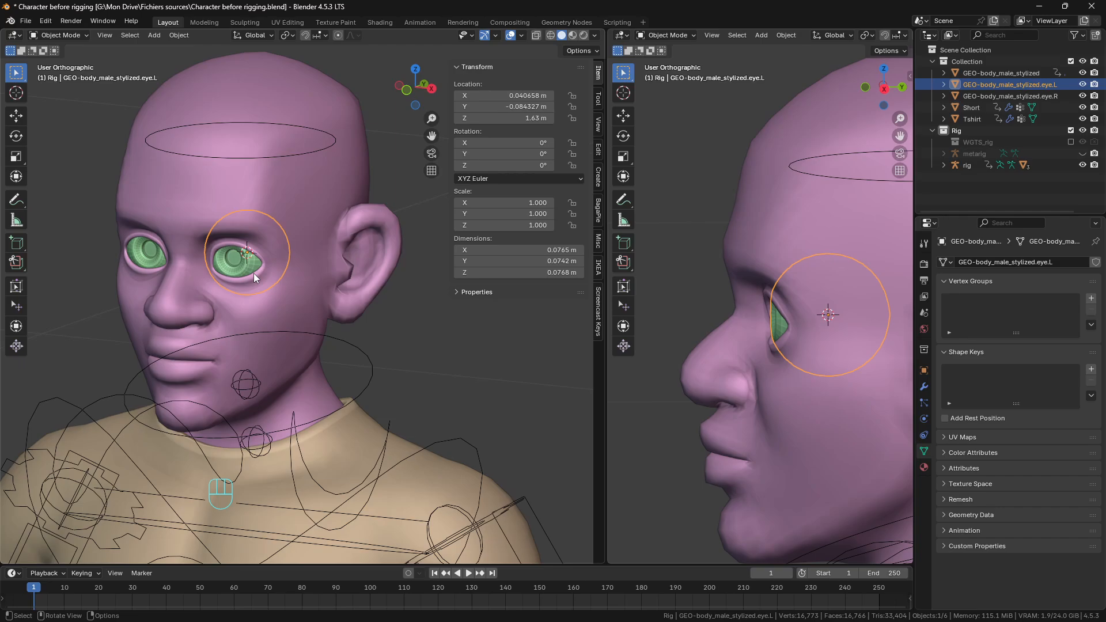
left_click(370, 361, "shift")
key("ctrl+Tab")
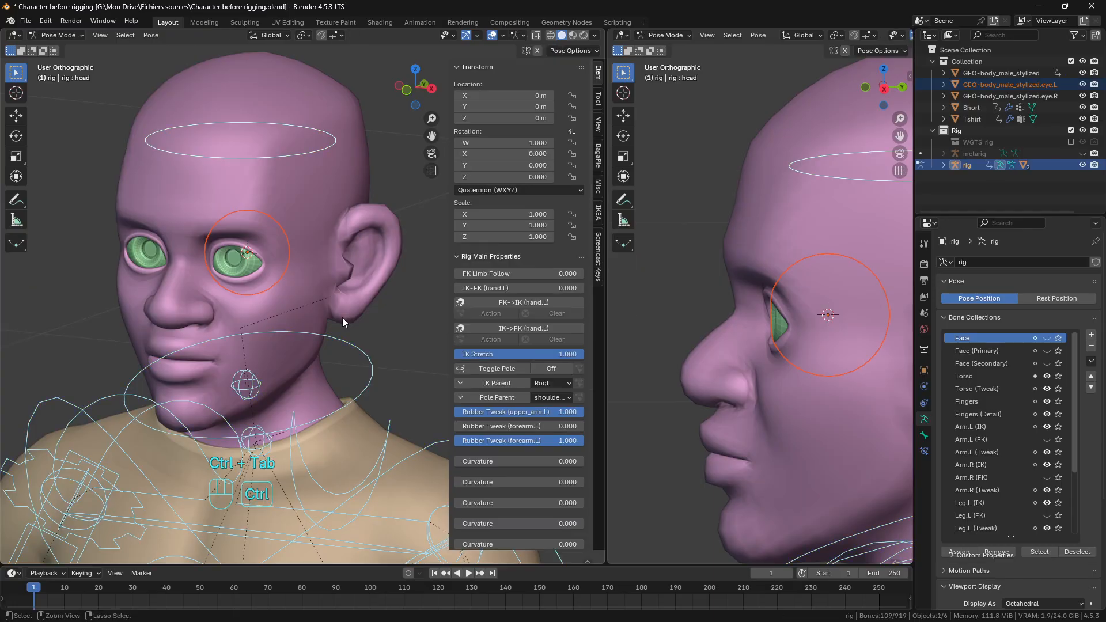
Step: Deselect all bones and make the DEF bone collection visible
left_click(372, 338)
scroll(992, 454, "down", 5)
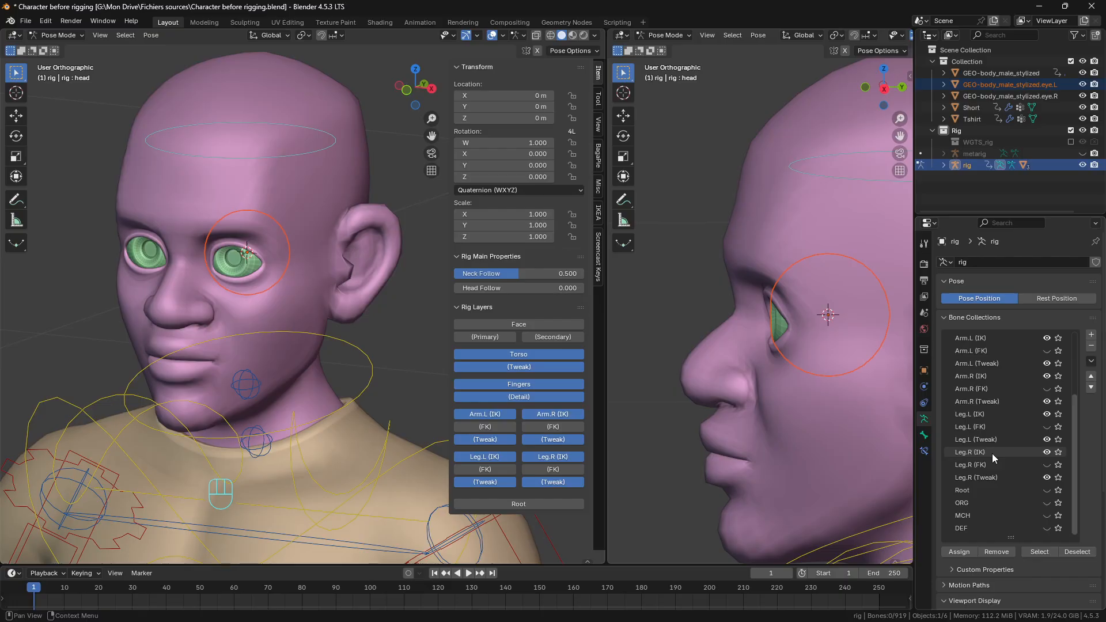
left_click(1046, 529)
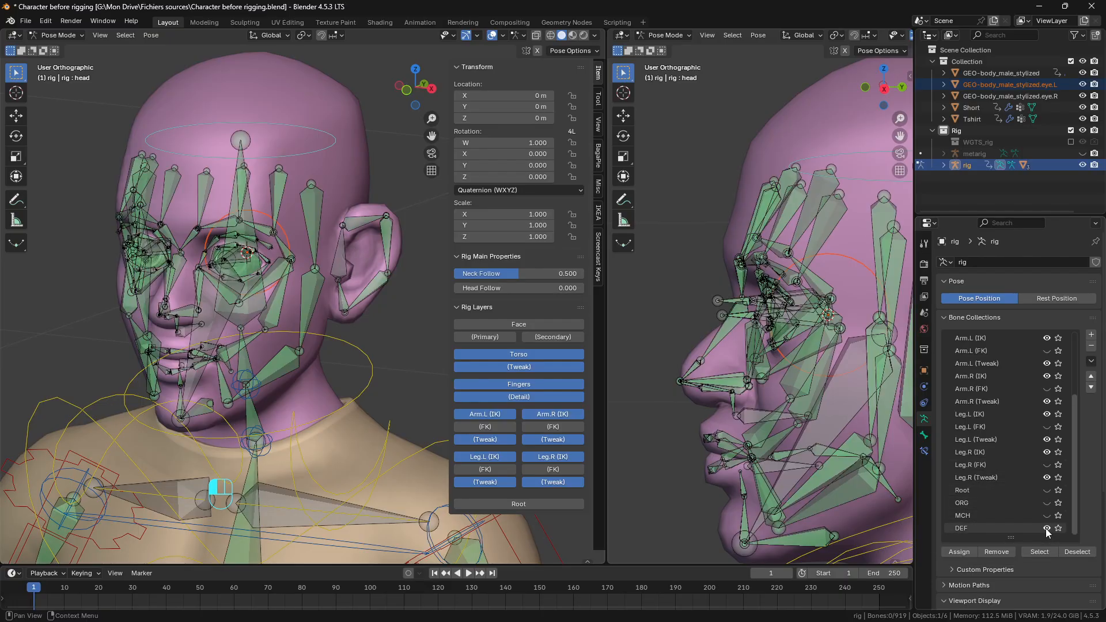
Step: Try moving the left hand's IK control with the deform bones shown
scroll(317, 430, "down", 8)
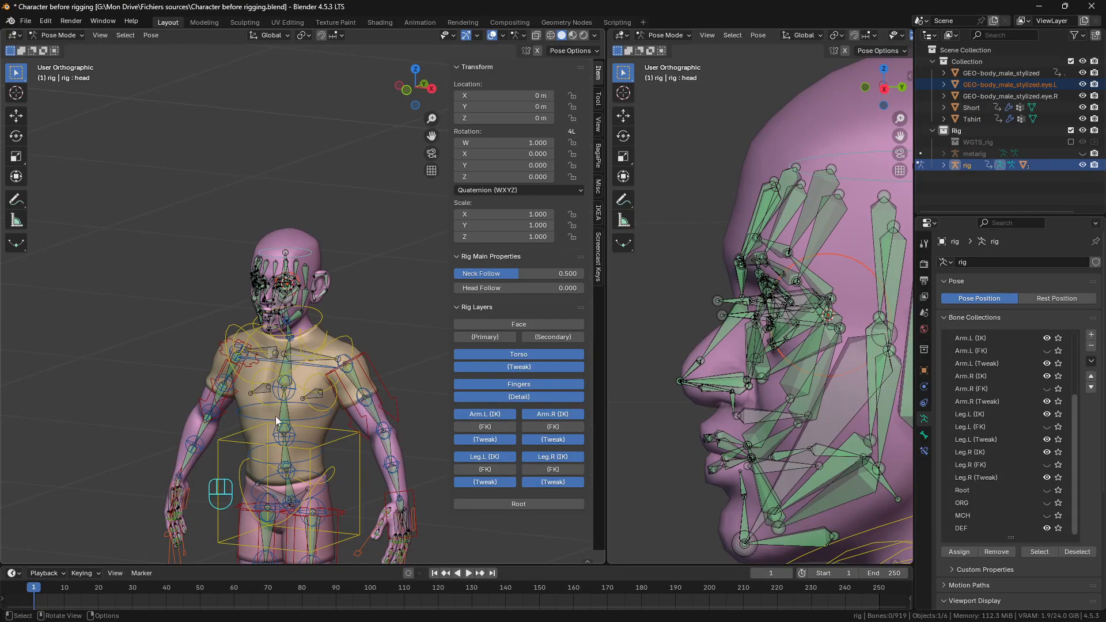
scroll(329, 384, "up", 3)
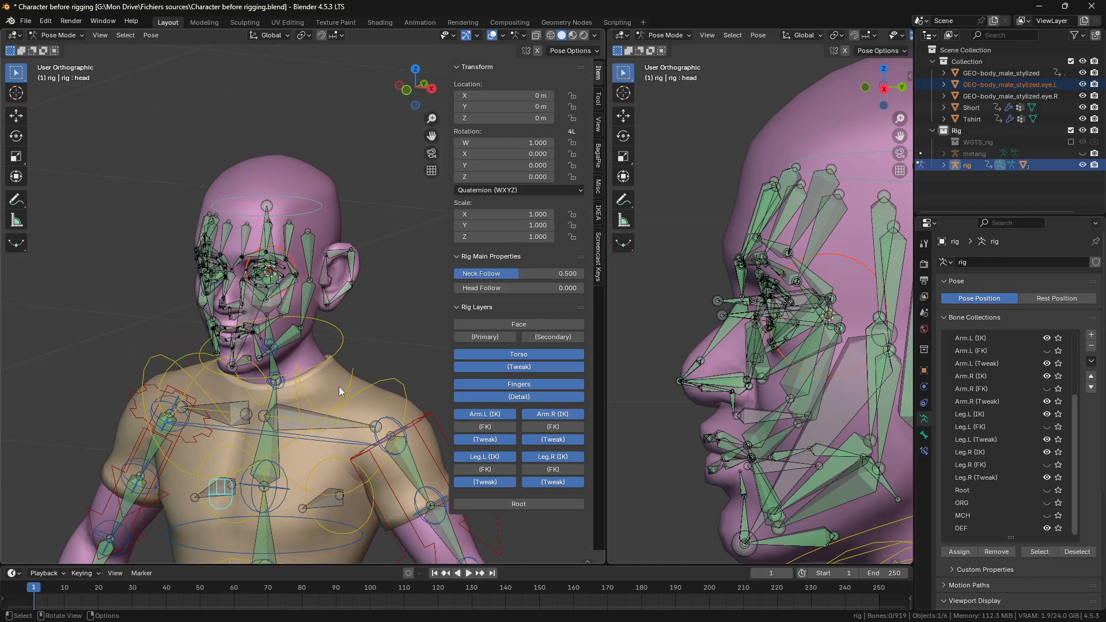
left_click(359, 372)
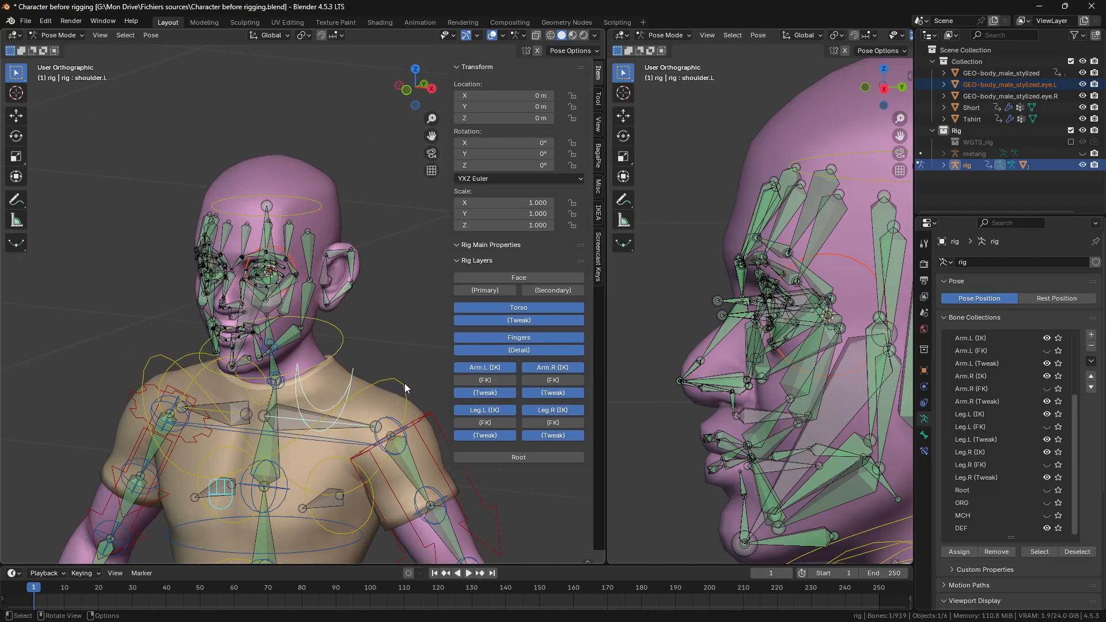
left_click(422, 418)
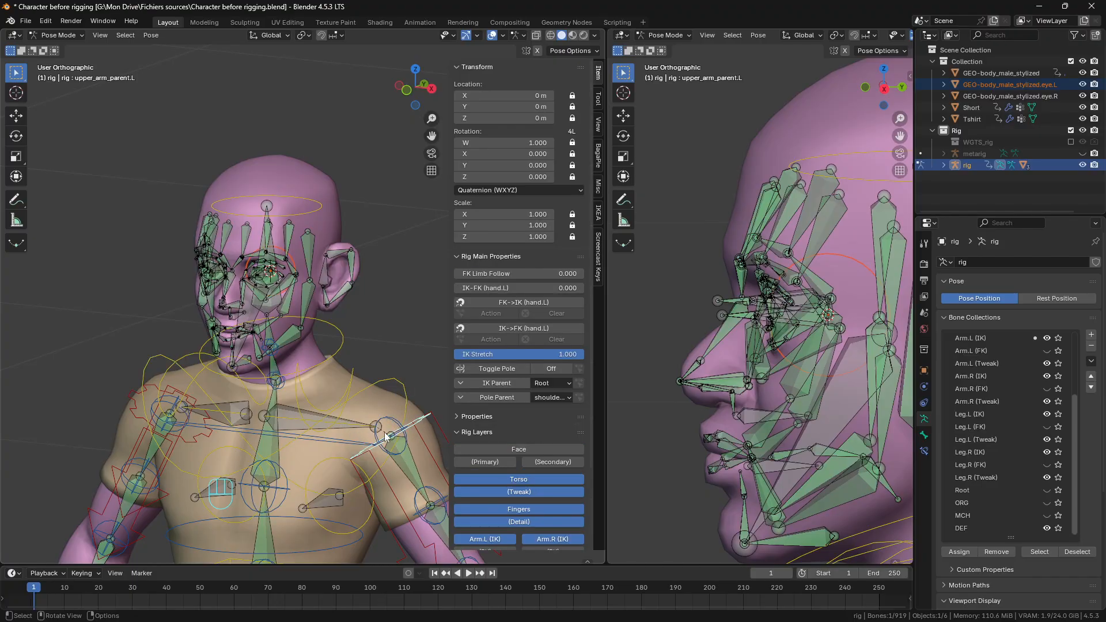
scroll(358, 441, "down", 4)
scroll(372, 454, "up", 4)
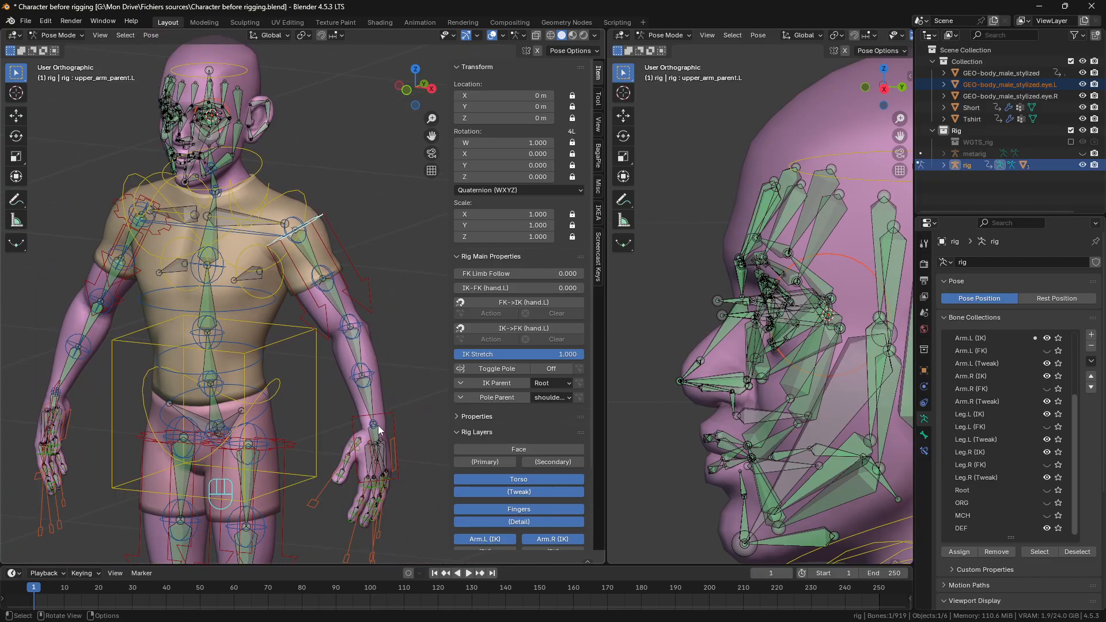
left_click(391, 415)
key("g")
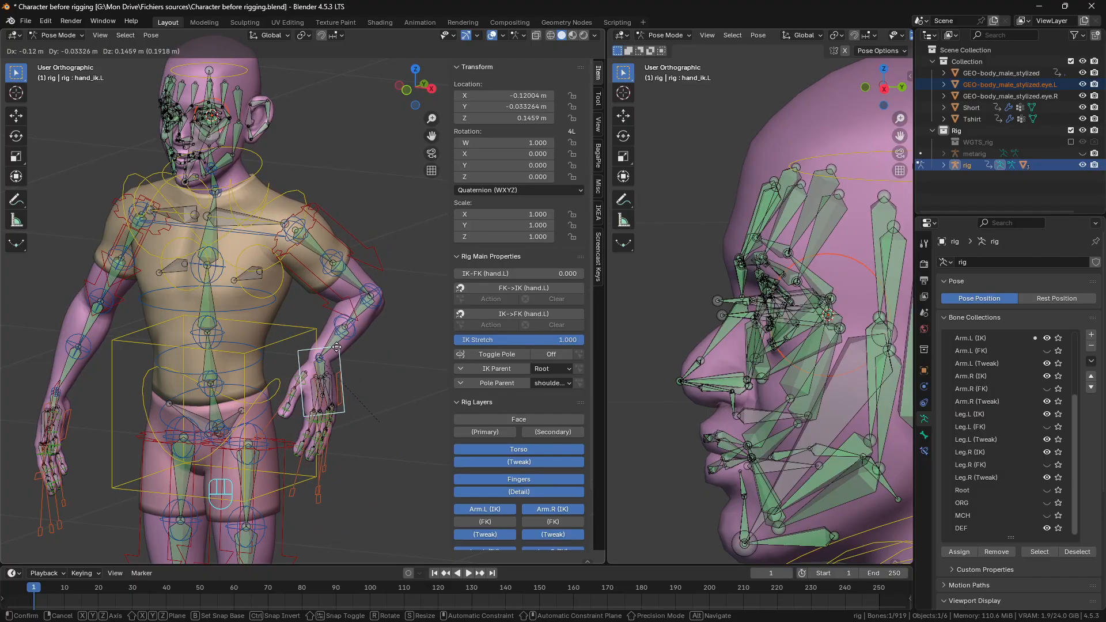
right_click(365, 389)
Step: Select the DEF-eye.L bone inside the left eye and parent the eye object to it with the Bone option
middle_click_drag(207, 219, 277, 394, "shift")
scroll(278, 394, "up", 9)
middle_click_drag(233, 330, 332, 386, "shift")
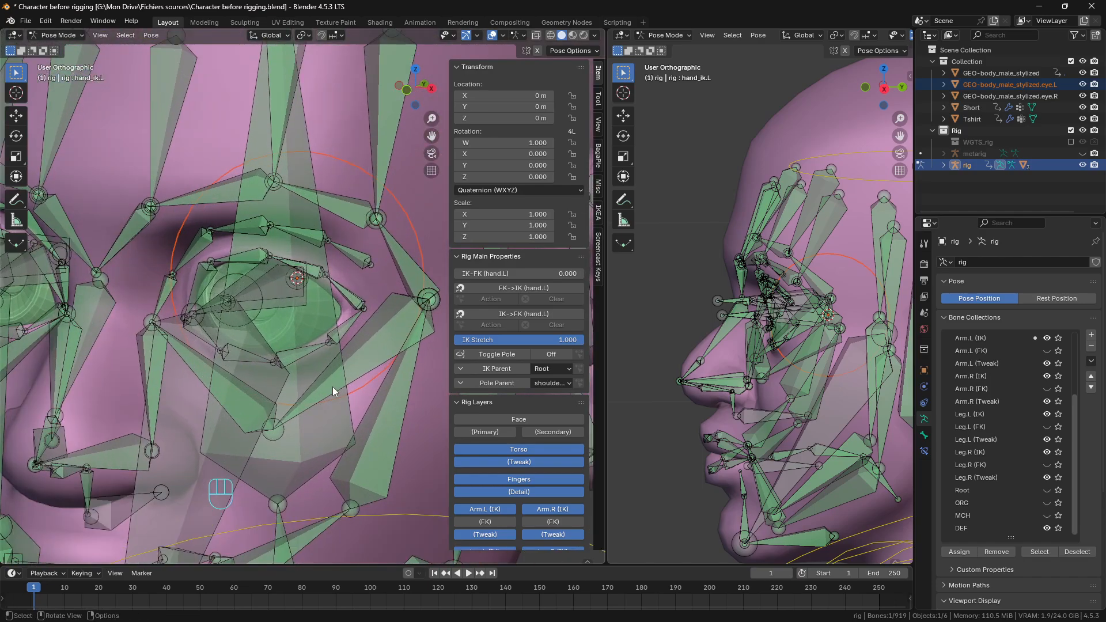
scroll(259, 356, "up", 2)
middle_click_drag(259, 356, 246, 359)
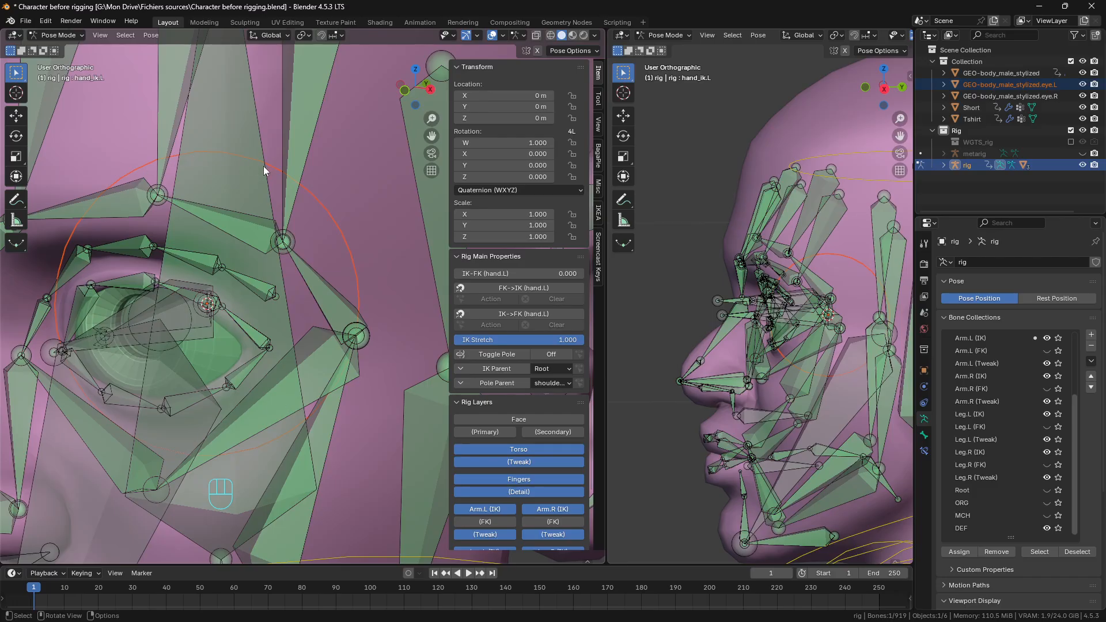
scroll(185, 297, "up", 1)
middle_click_drag(184, 297, 265, 278, "shift")
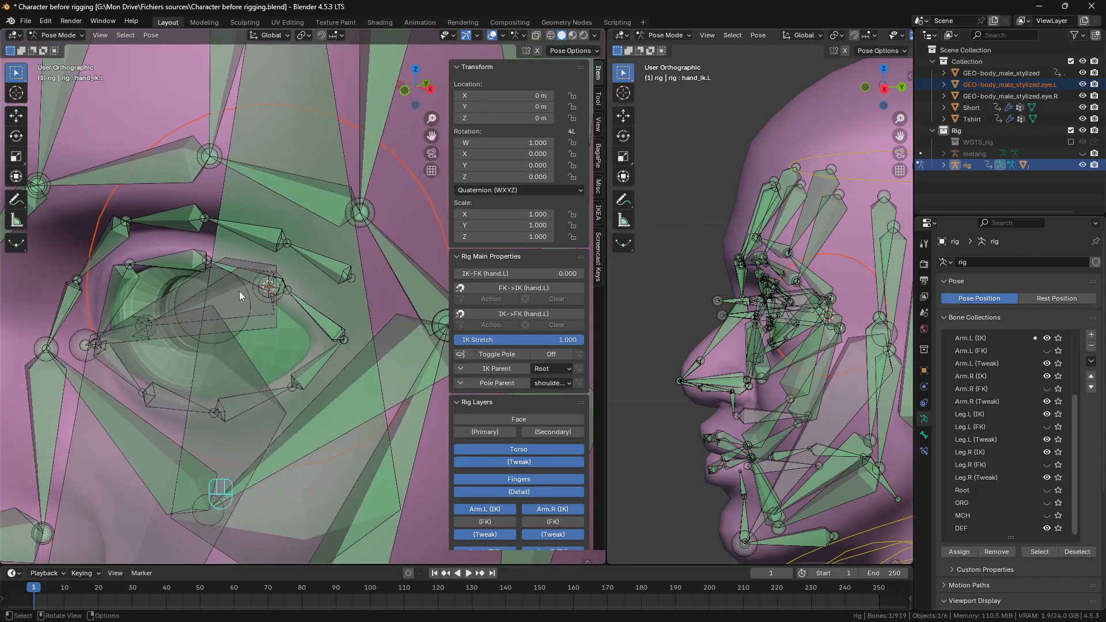
left_click(234, 285)
left_click(205, 288)
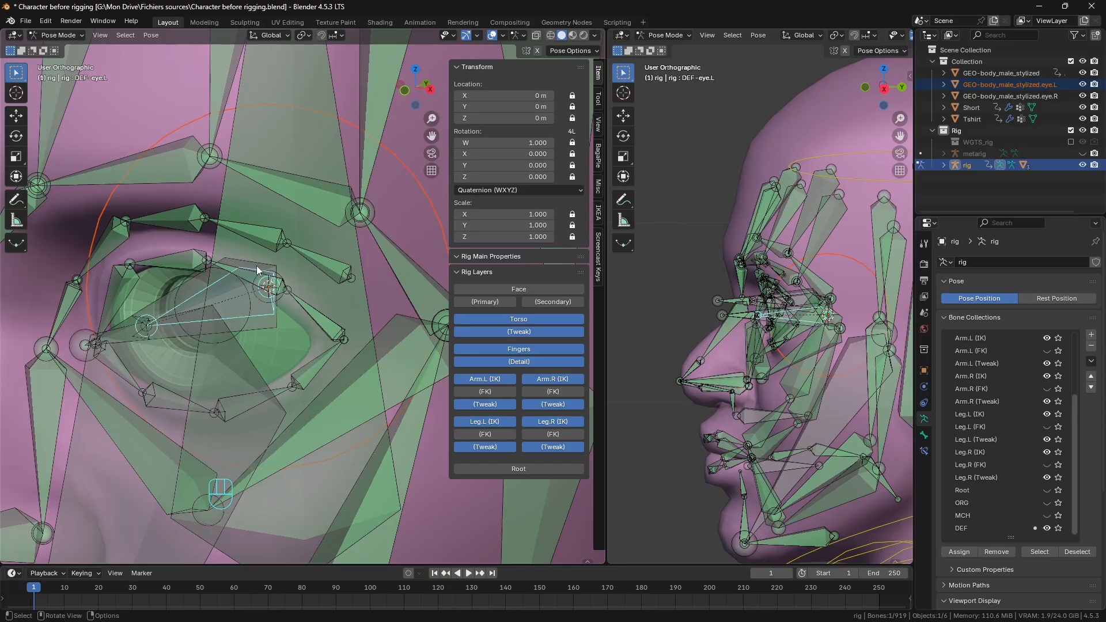
scroll(240, 293, "down", 3)
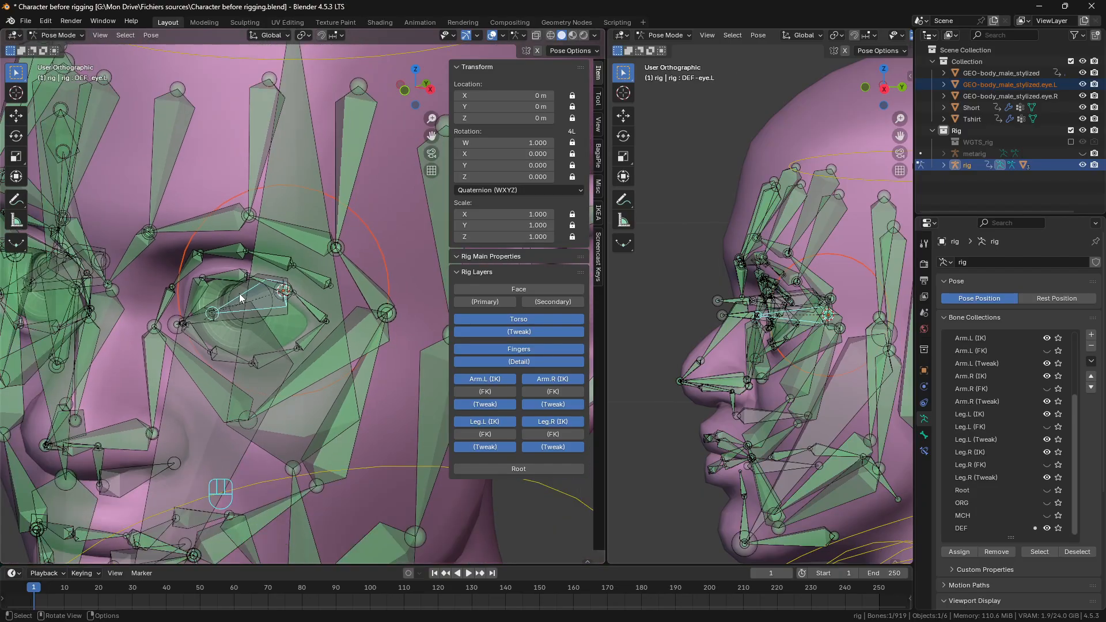
key("ctrl")
key("ctrl+p")
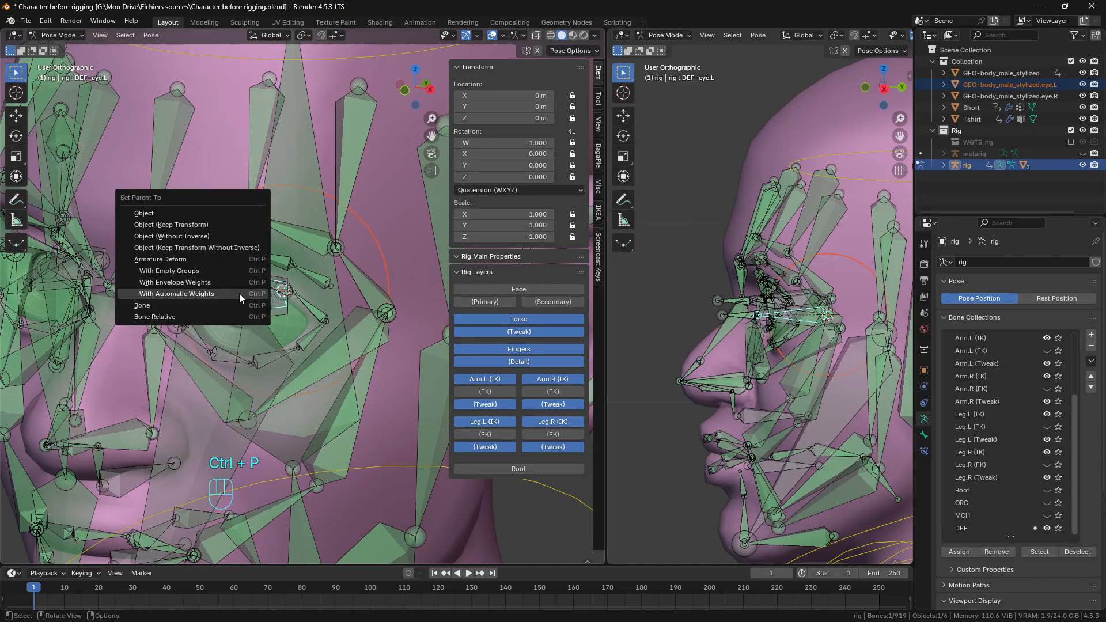
left_click(197, 307)
Step: Select the right eye in Object Mode, add the rig as the active object and return to Pose Mode
scroll(255, 306, "down", 6)
scroll(257, 305, "up", 5)
middle_click_drag(279, 307, 324, 309)
scroll(324, 309, "up", 3)
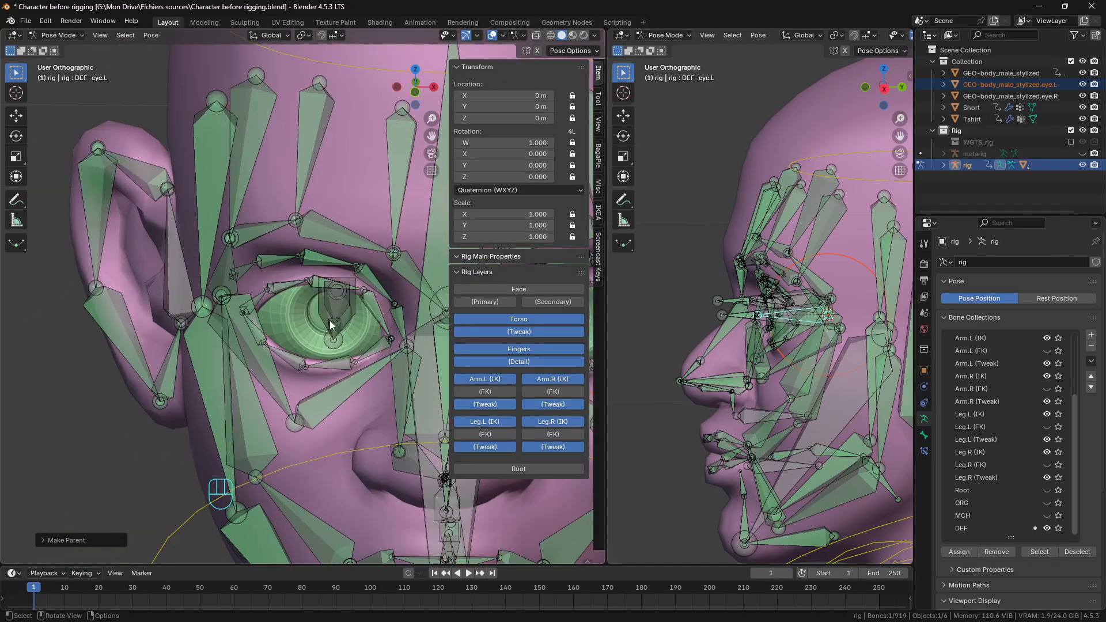
key("ctrl+Tab")
left_click(288, 317)
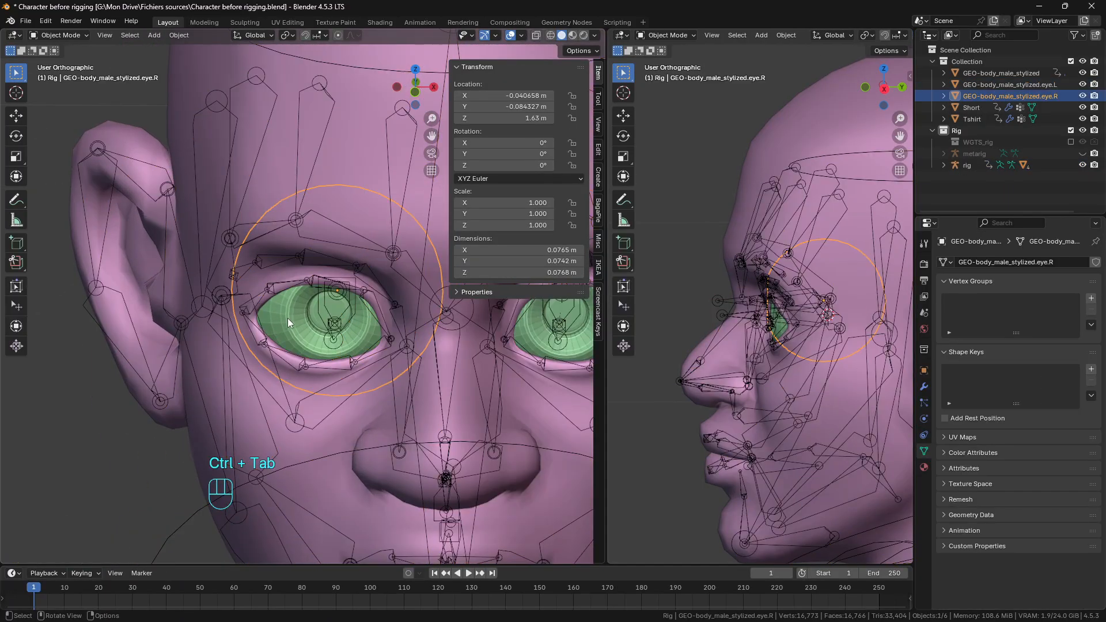
left_click(253, 164, "shift")
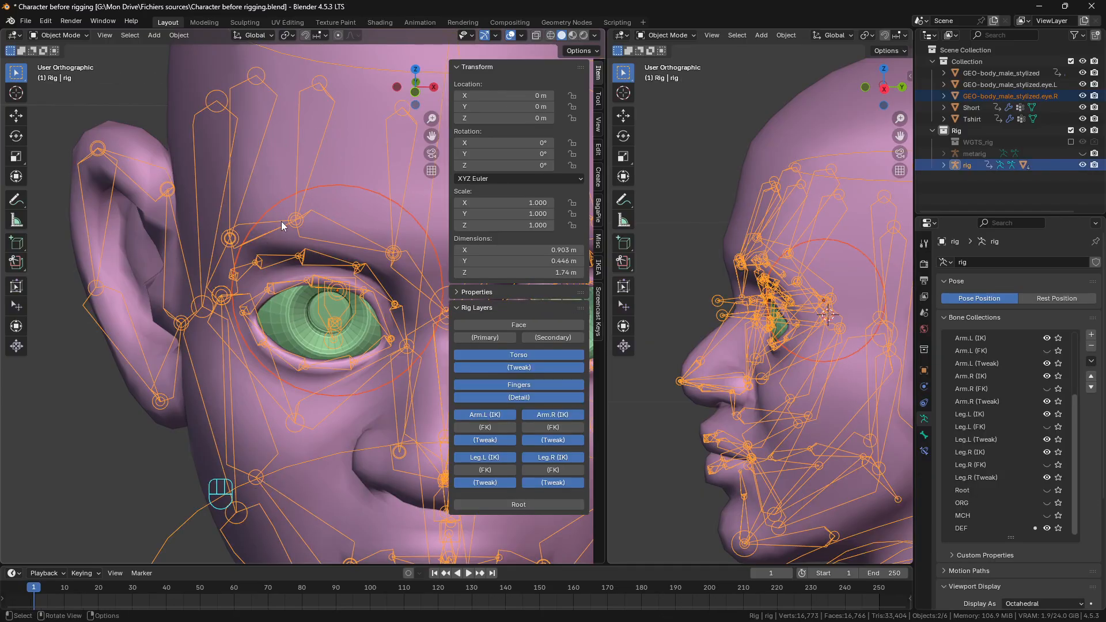
scroll(294, 208, "down", 4)
scroll(322, 240, "up", 2)
middle_click_drag(324, 246, 290, 256, "shift")
scroll(290, 257, "up", 1)
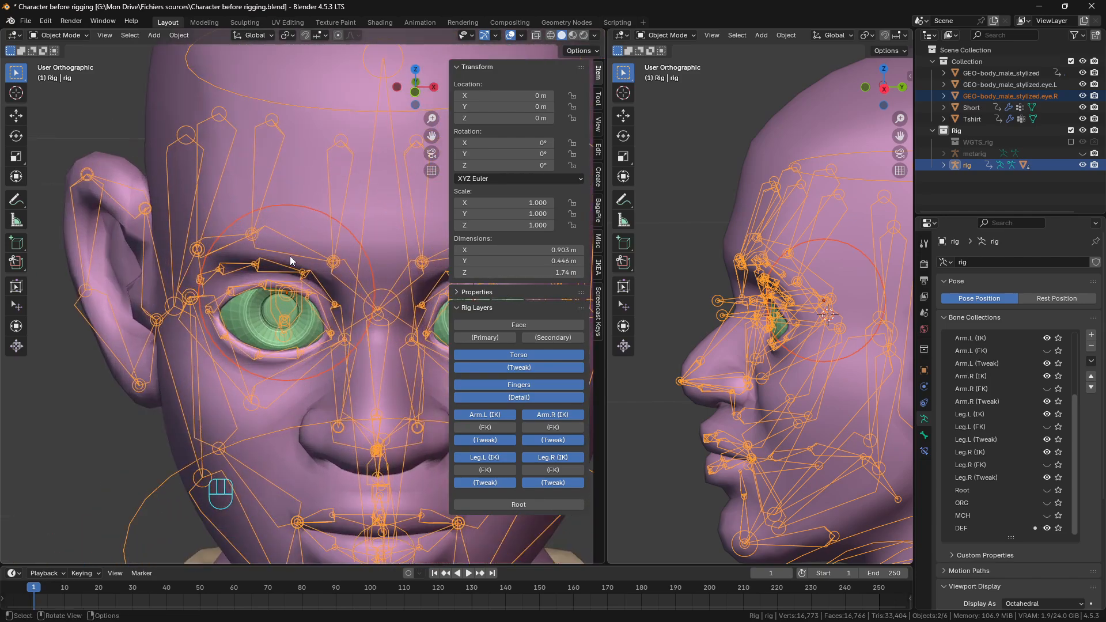
key("ctrl+Tab")
Step: Select the DEF-eye.R bone and parent the right eye to it with the Bone option
scroll(284, 310, "up", 3)
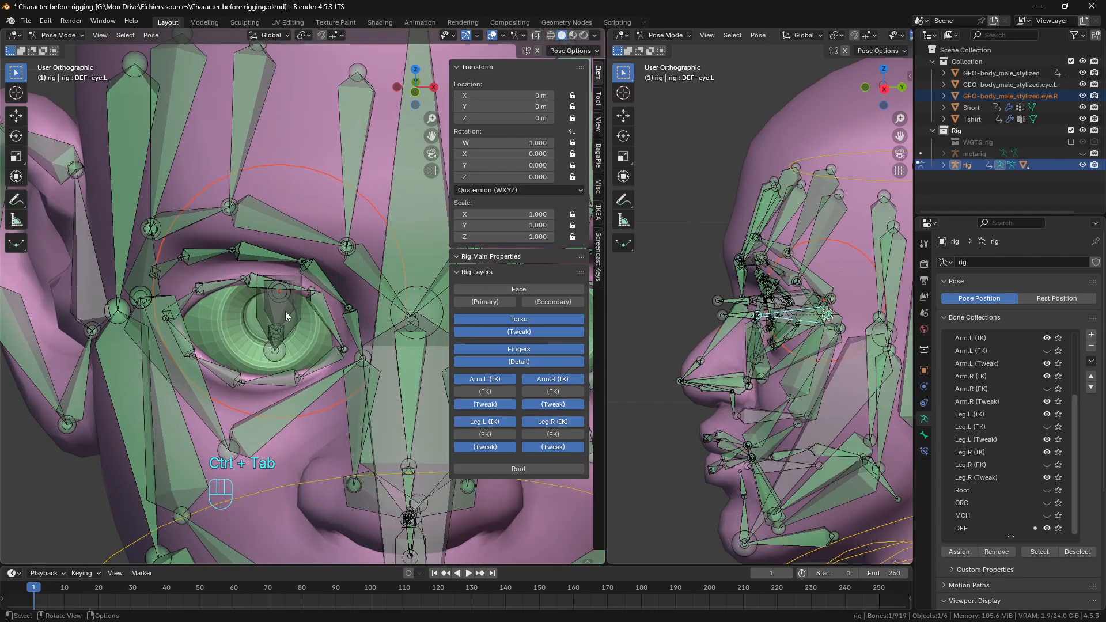
left_click(285, 310)
left_click(284, 309)
scroll(267, 314, "down", 2)
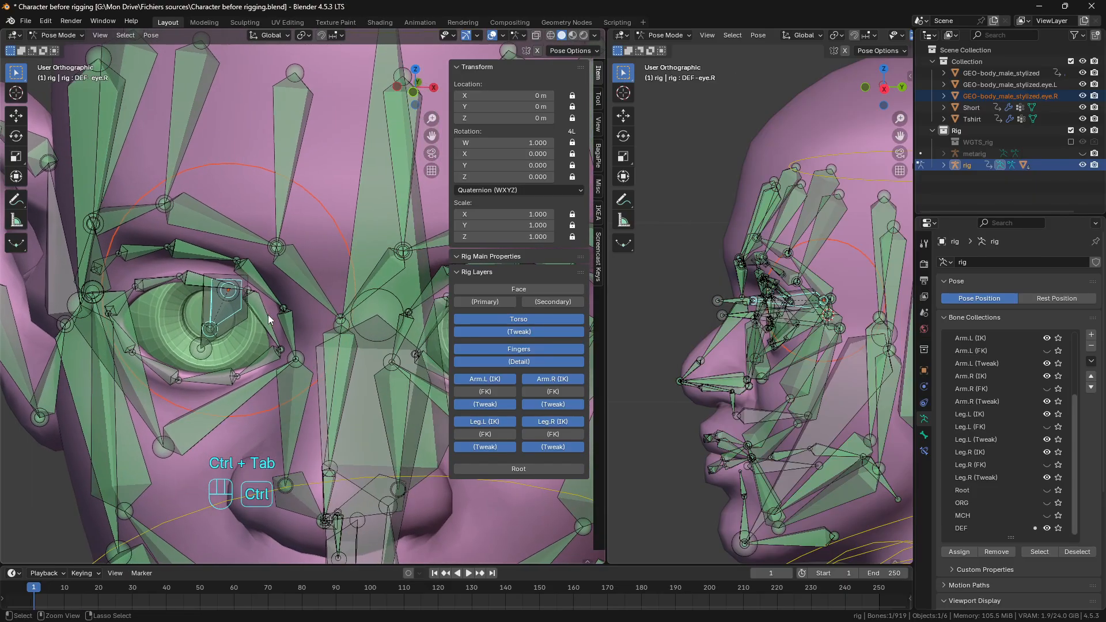
key("ctrl+p")
left_click(268, 314)
scroll(268, 315, "down", 6)
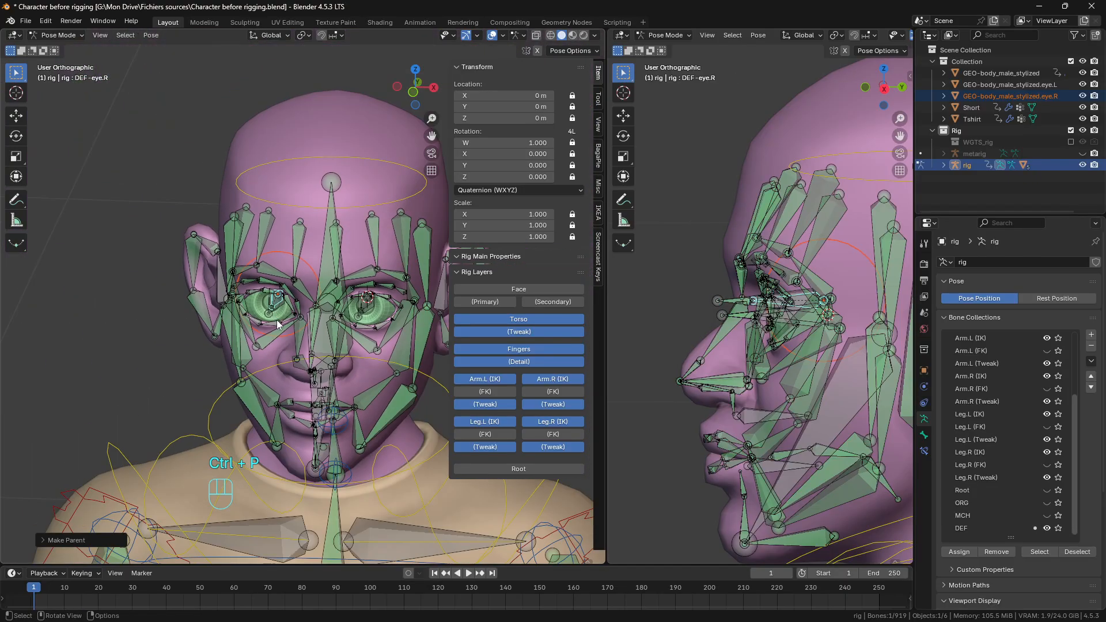
Step: Select only the rig in Object Mode and hide the DEF bone collection
middle_click_drag(268, 321, 247, 320)
key("ctrl+Tab")
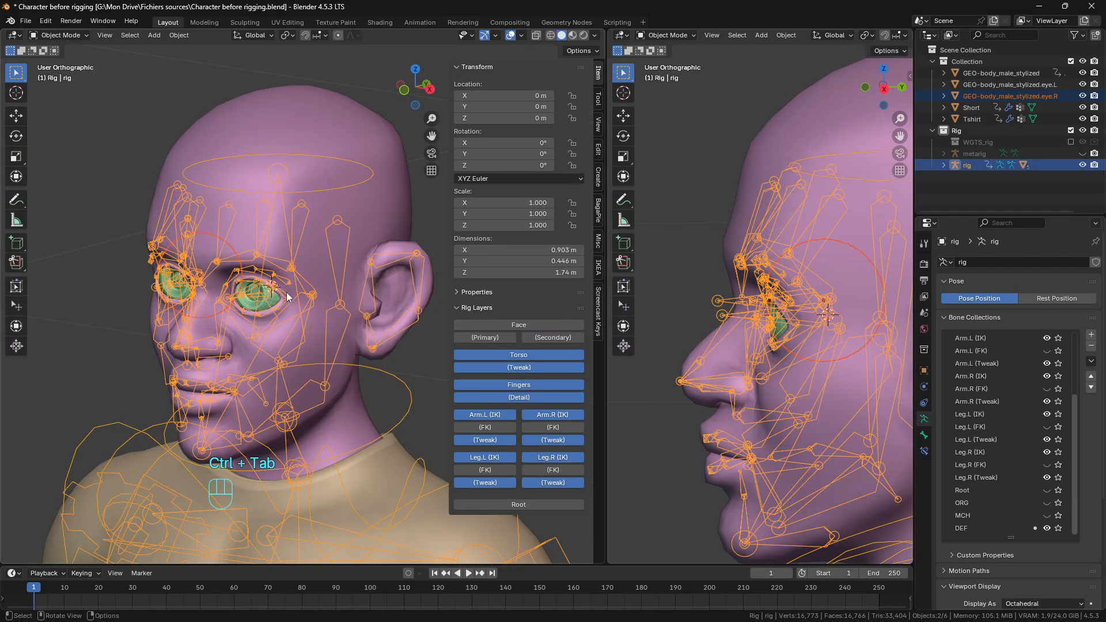
left_click(284, 256)
left_click(284, 256)
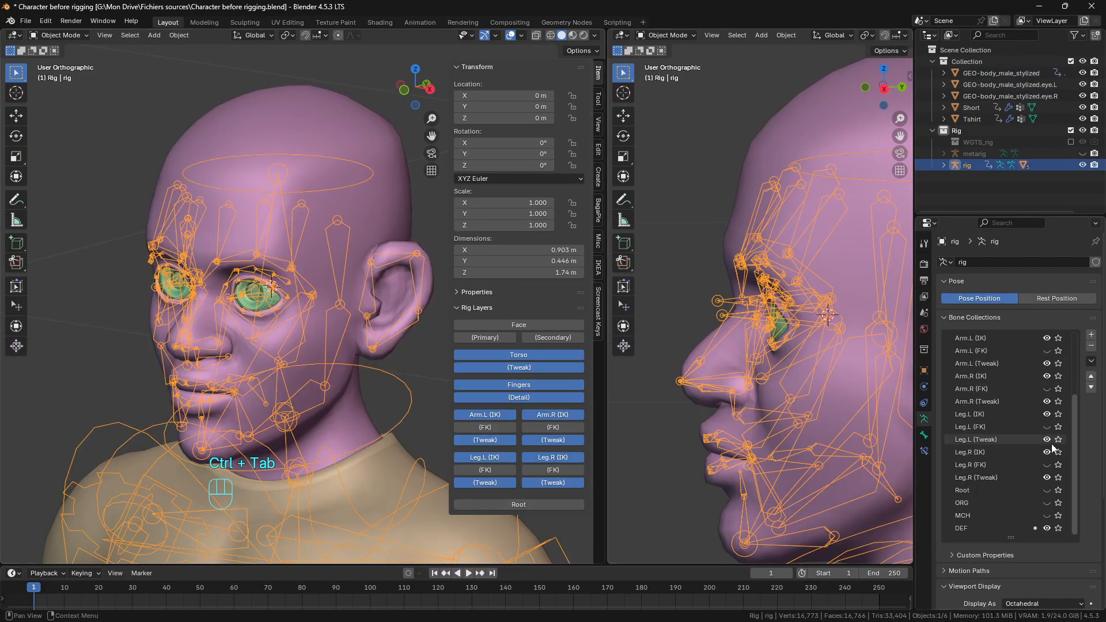
left_click(1047, 527)
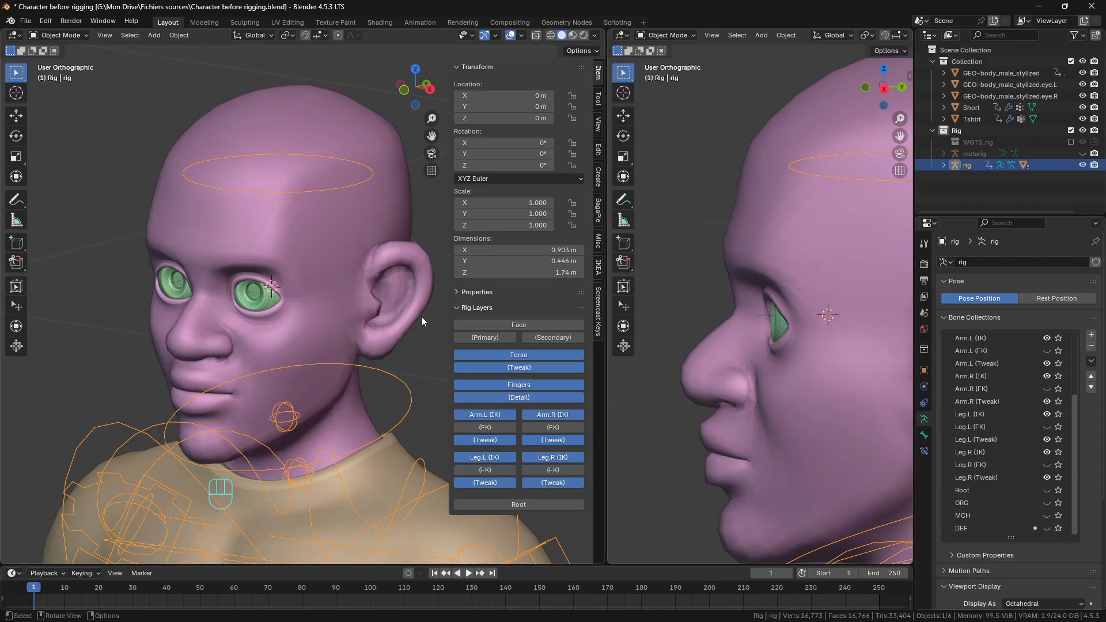
Step: Show the Face, Face (Primary) and Face (Secondary) rig layers
left_click(531, 325)
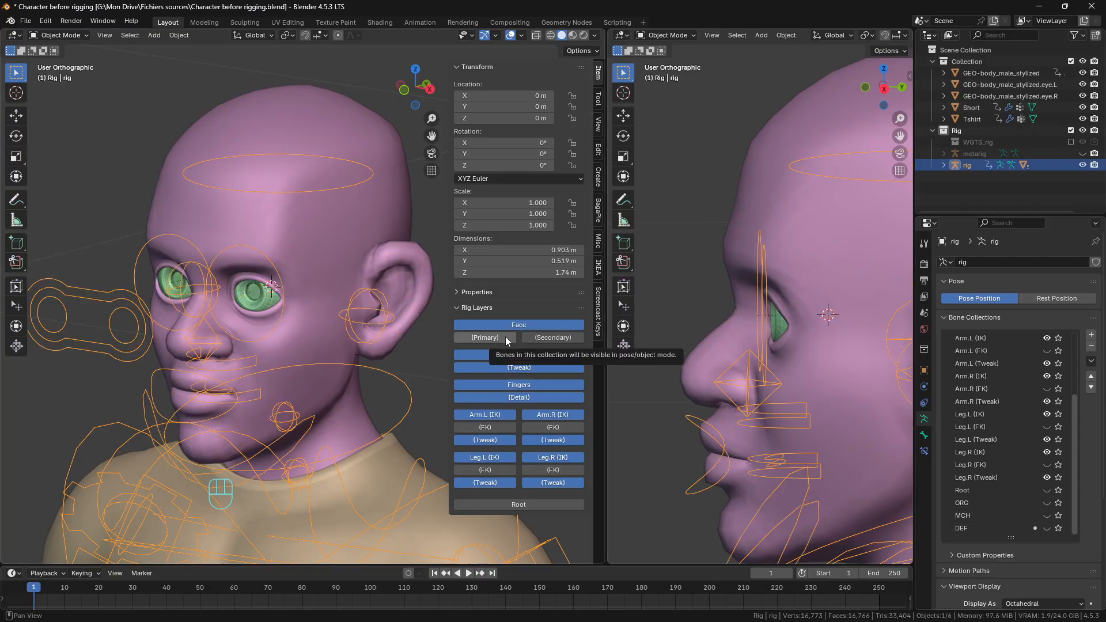
left_click(505, 336)
left_click(540, 337)
middle_click_drag(322, 288, 202, 295)
left_click(562, 339)
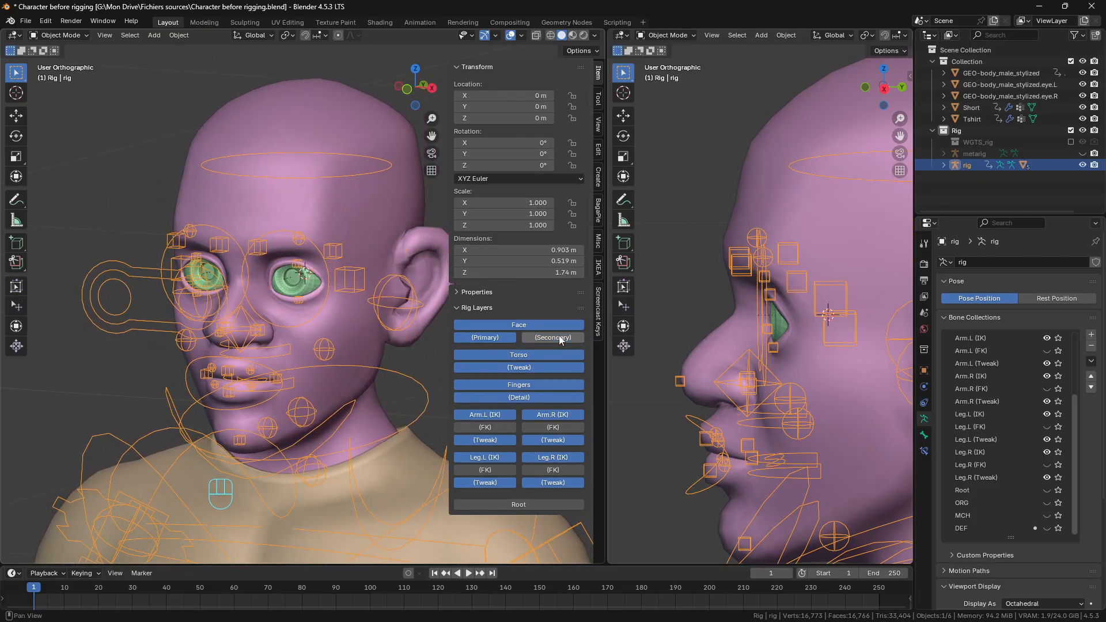
left_click(561, 339)
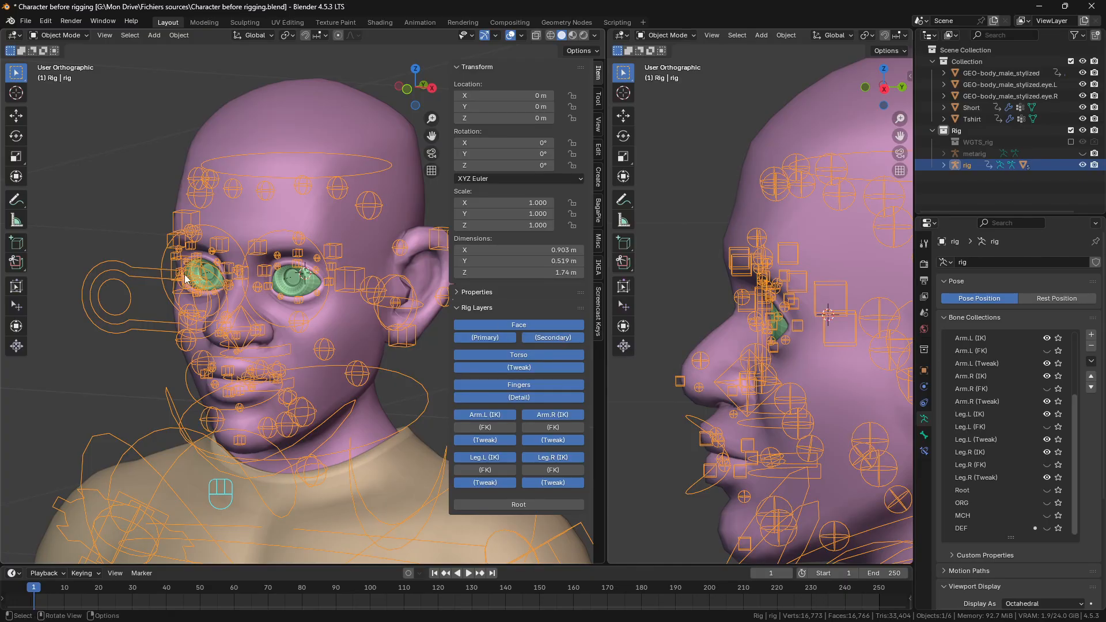
Step: Return the rig to Pose Mode, select the eye_common control and try moving it
middle_click_drag(171, 267, 88, 256)
scroll(89, 256, "up", 4)
middle_click_drag(124, 292, 265, 257, "shift")
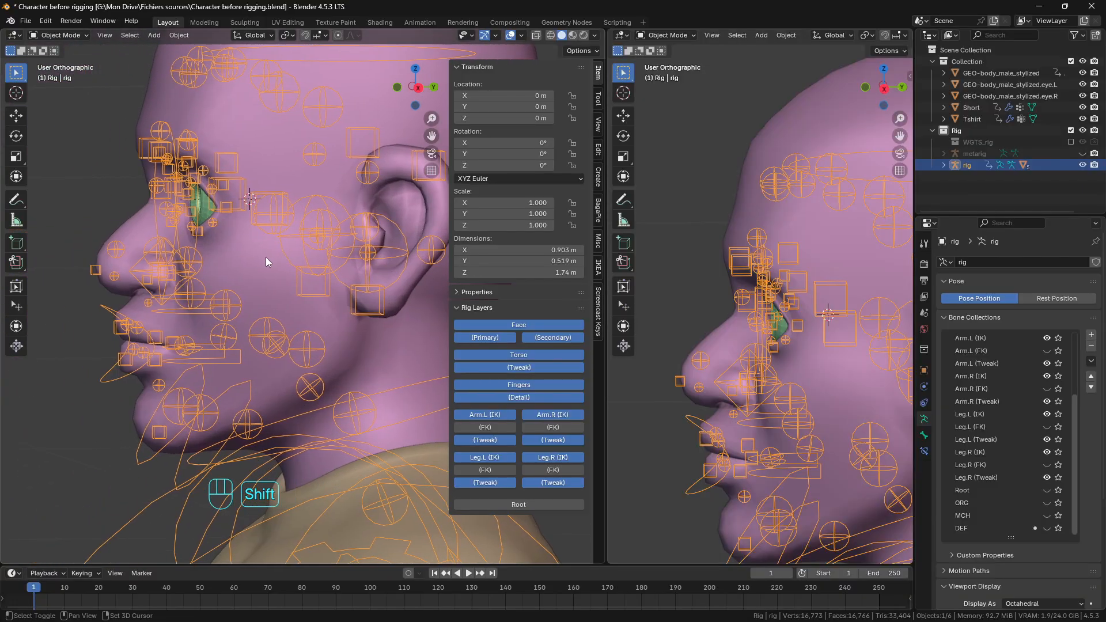
middle_click_drag(136, 314, 195, 303)
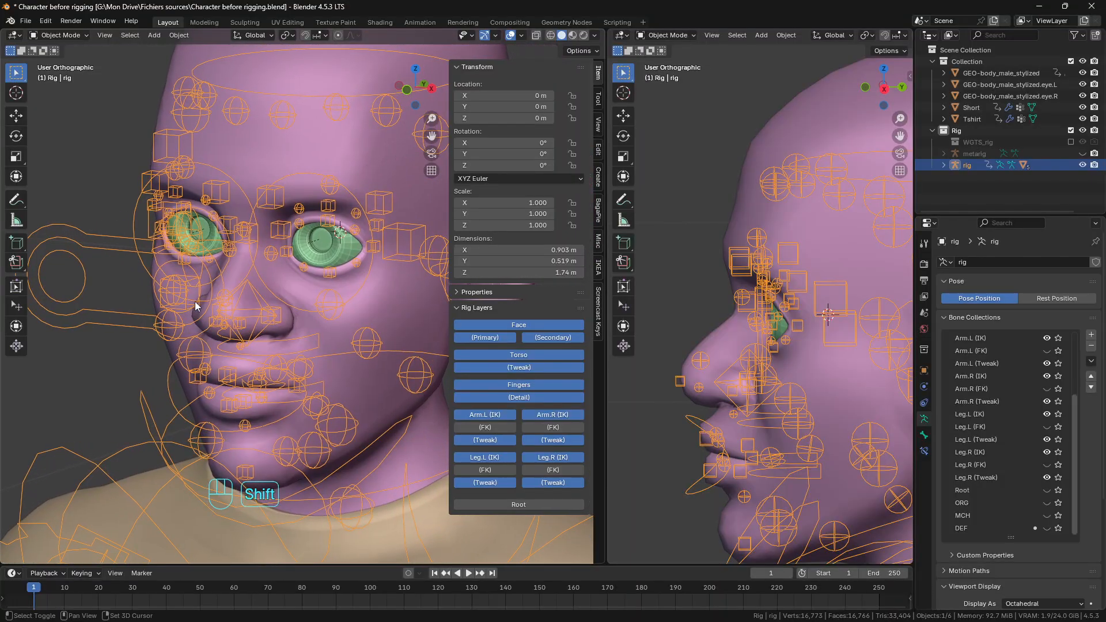
key("ctrl+Tab")
left_click(90, 242)
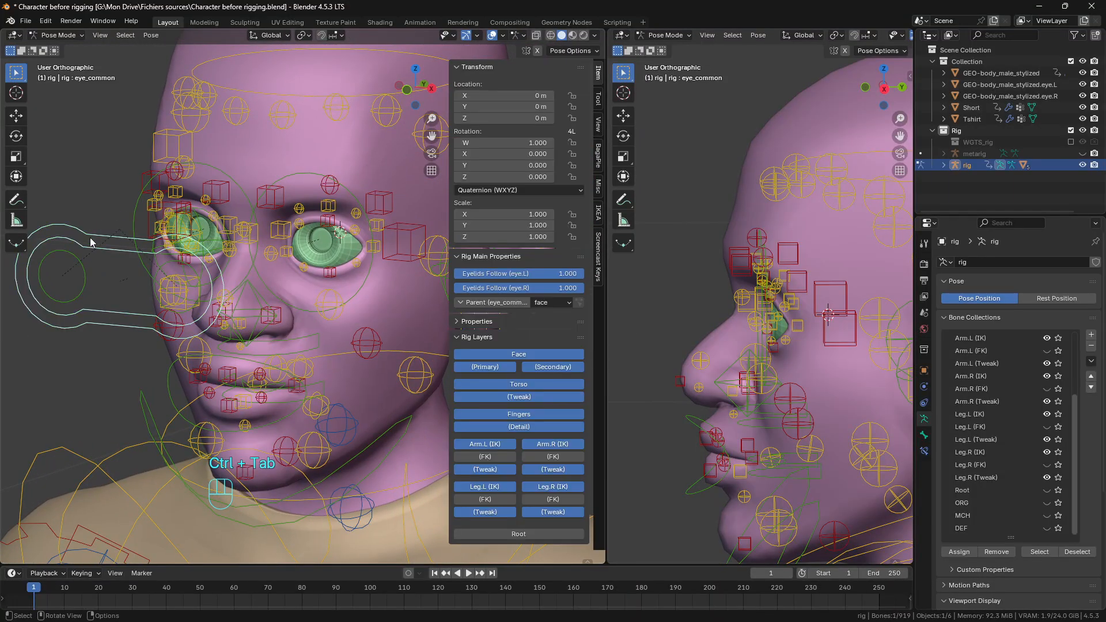
key("g")
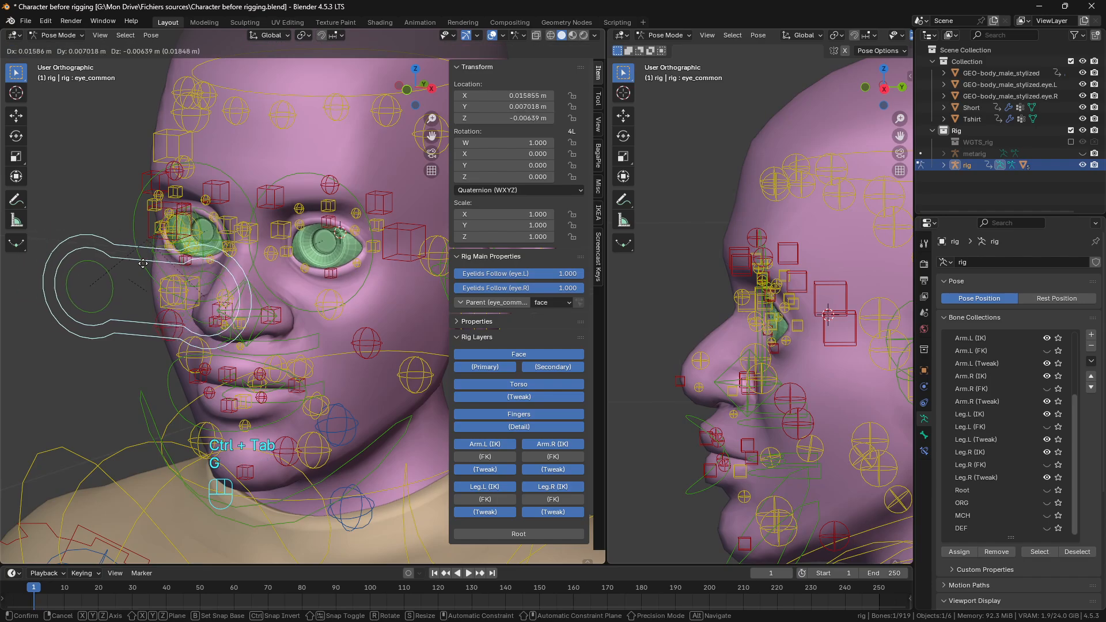
right_click(114, 253)
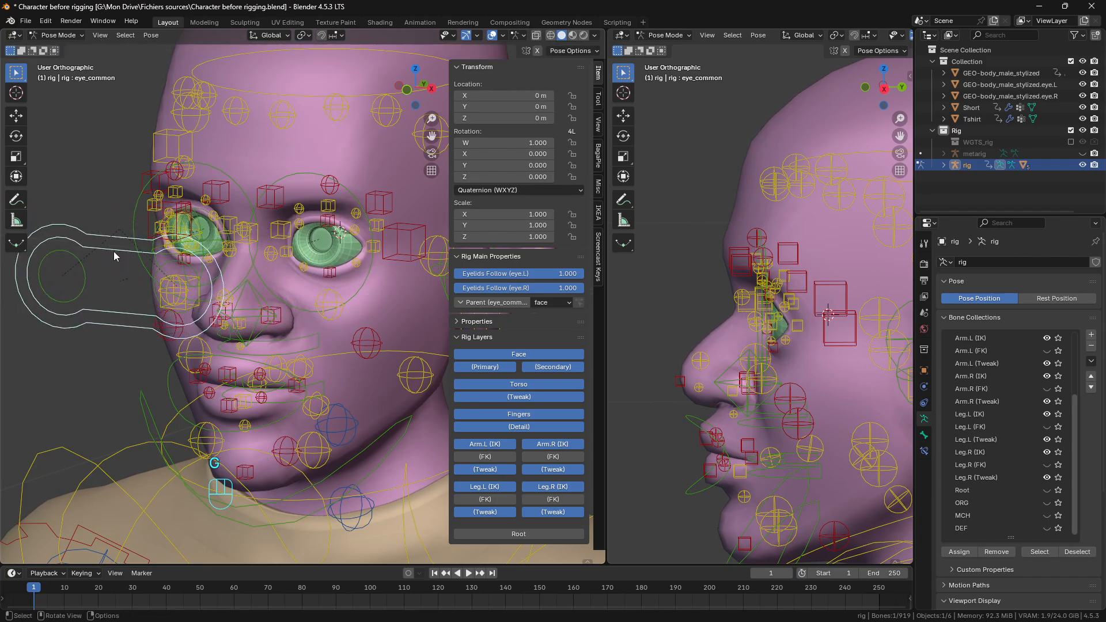
Step: Try moving the eye_common control several times while viewing the face from the side and front
scroll(311, 322, "down", 5)
middle_click_drag(317, 326, 243, 329)
scroll(365, 345, "up", 4)
key("g")
right_click(350, 335)
key("g")
right_click(253, 329)
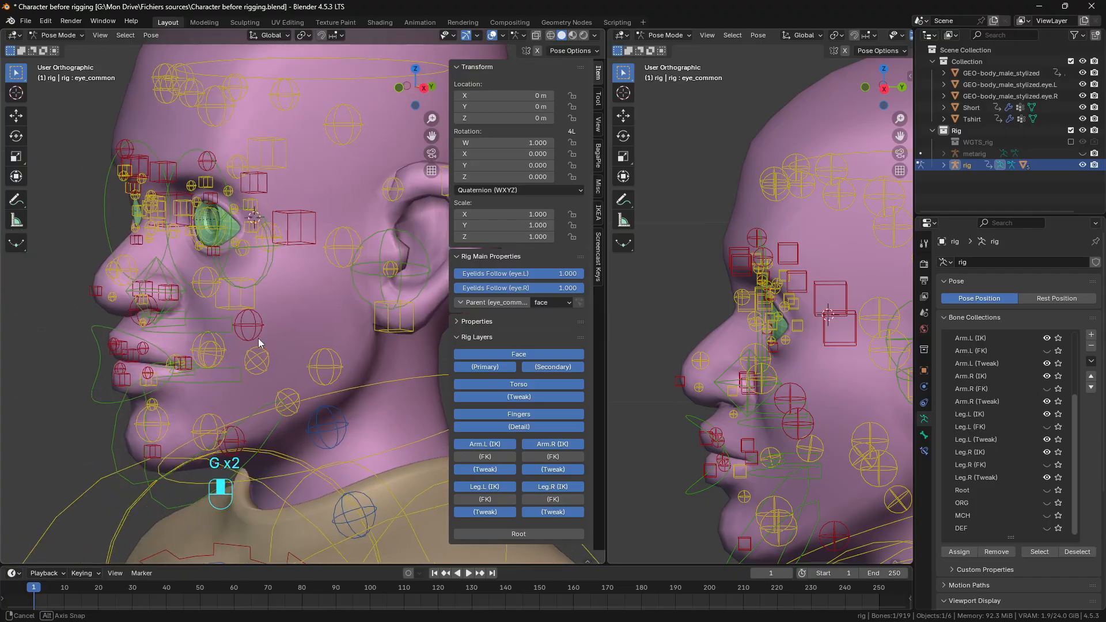
scroll(242, 330, "down", 3)
key("g")
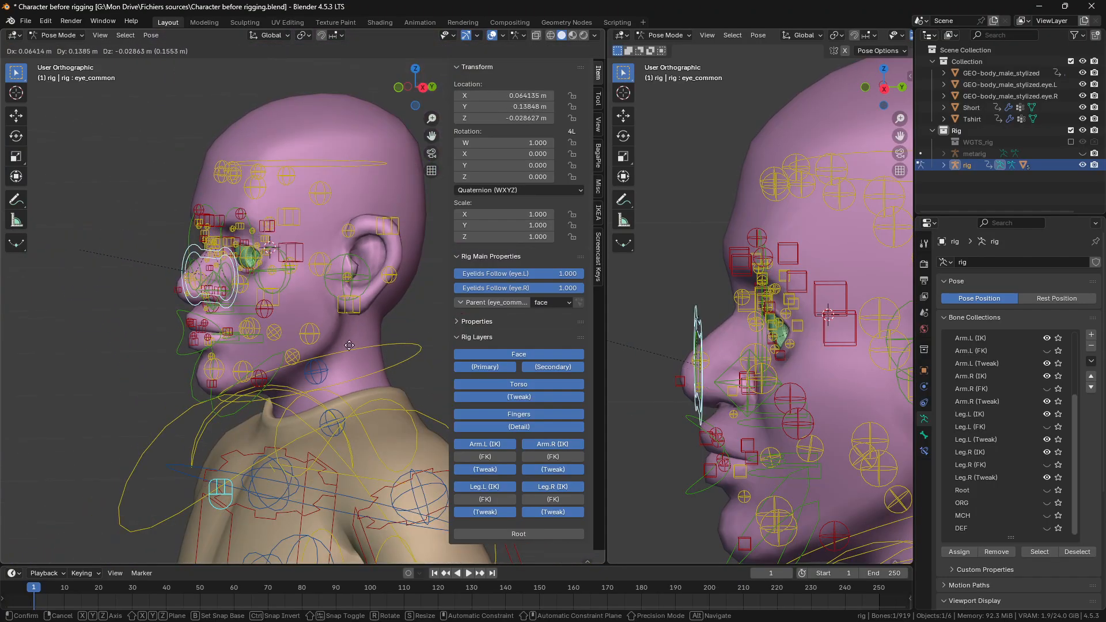
right_click(273, 338)
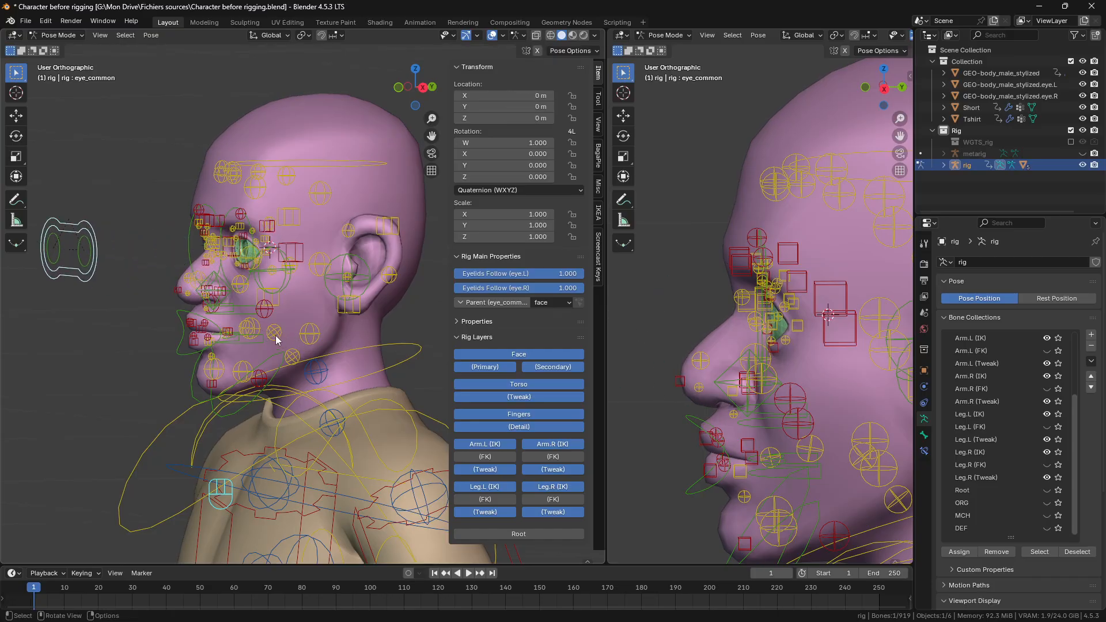
middle_click_drag(276, 338, 319, 334)
scroll(370, 340, "up", 4)
key("g")
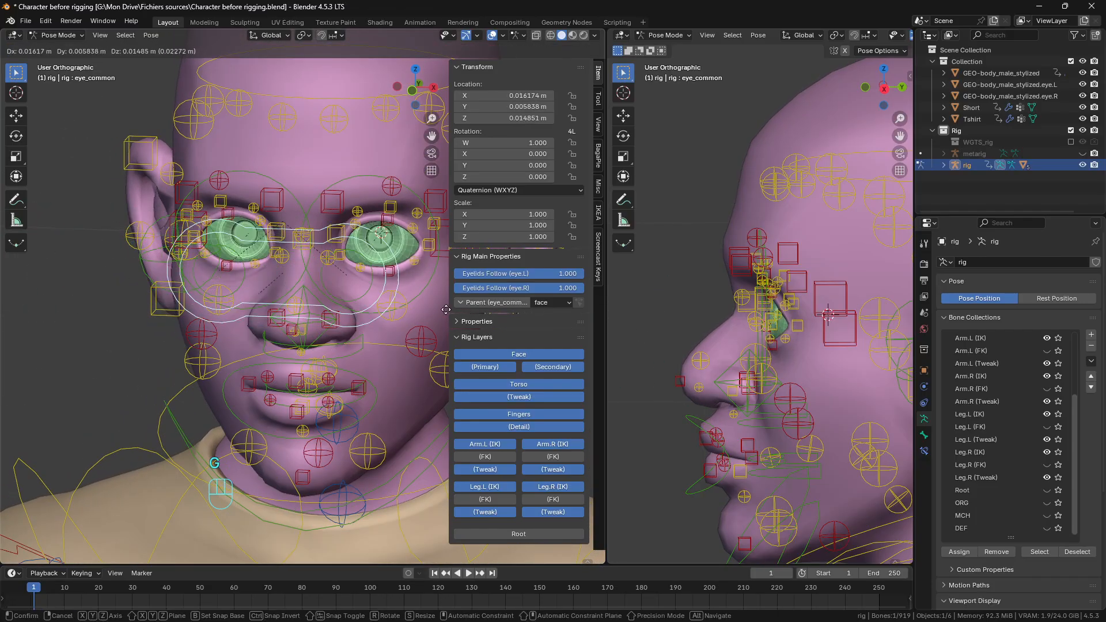
right_click(293, 333)
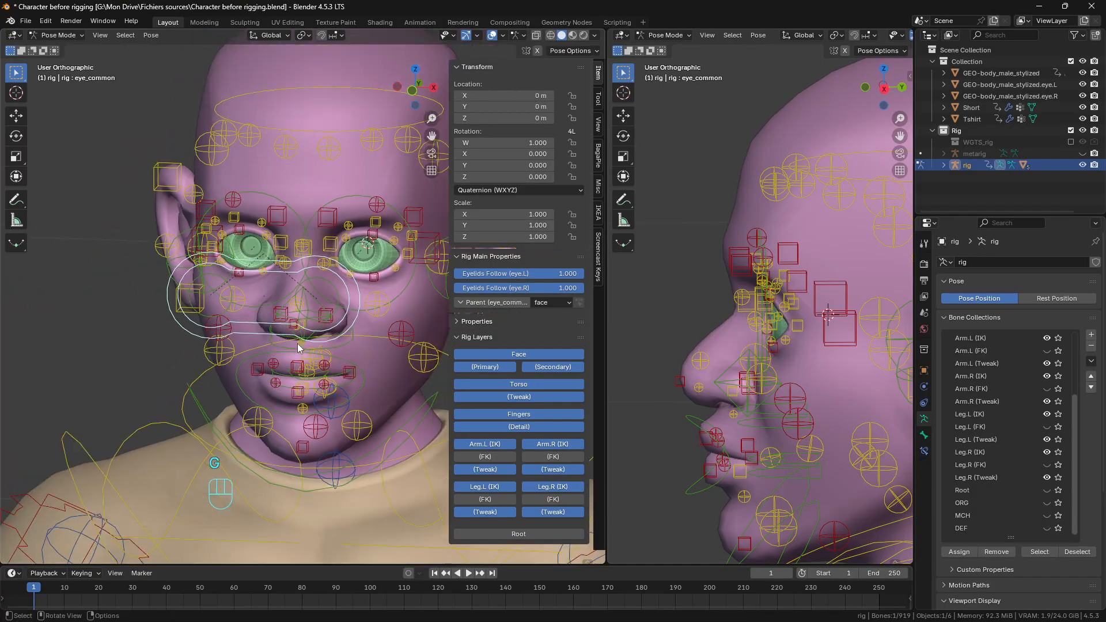
Step: Try moving the eye.L and eye.R controls individually
left_click(331, 282)
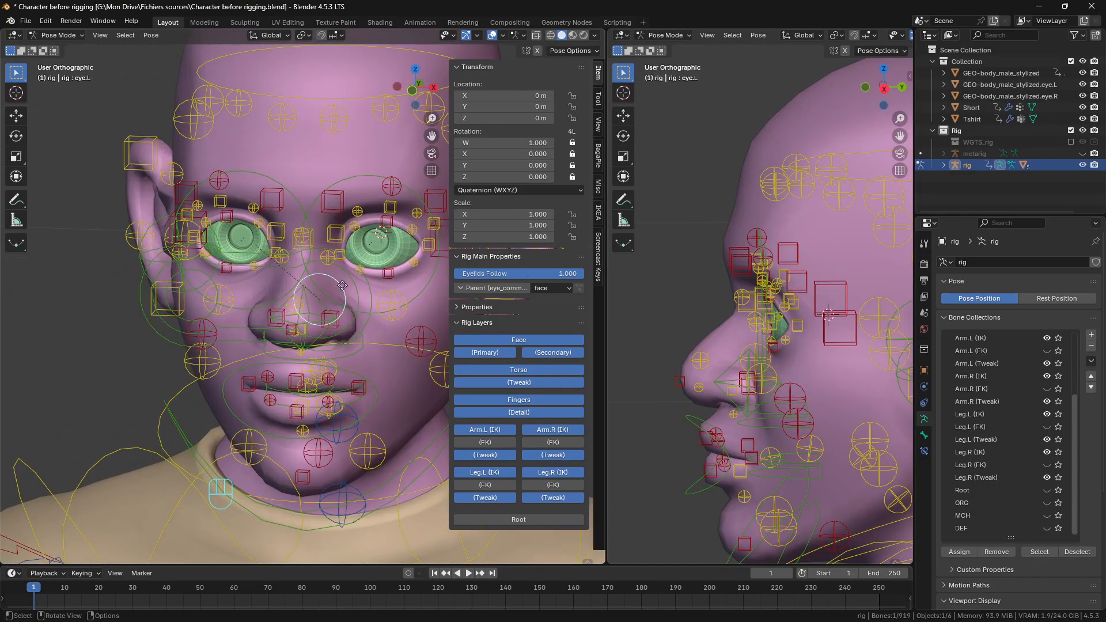
key("g")
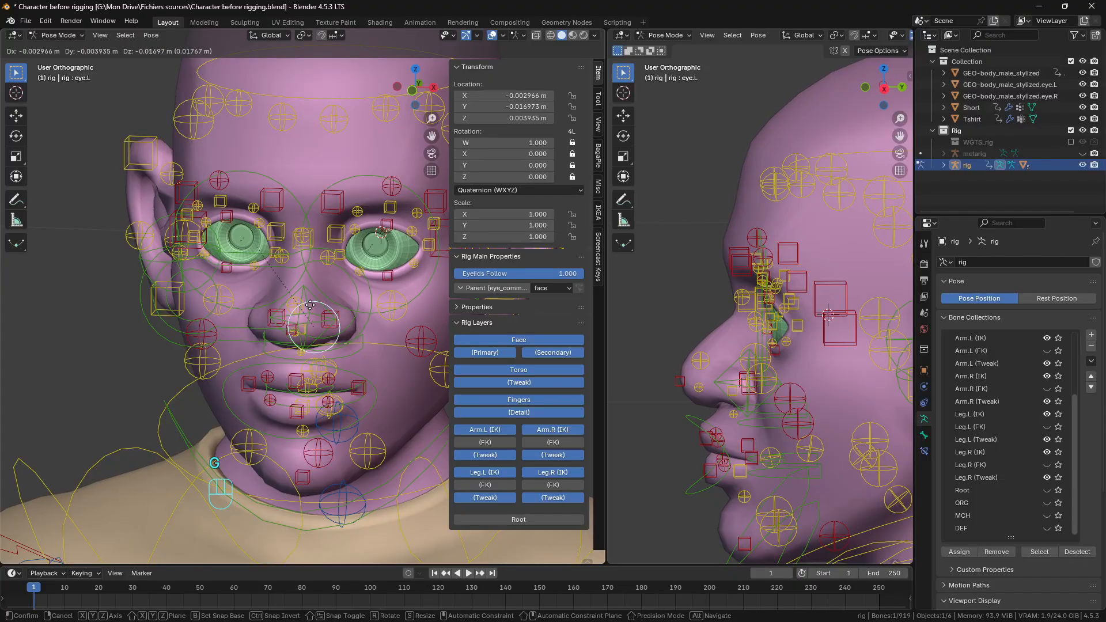
right_click(217, 292)
left_click(208, 281)
key("g")
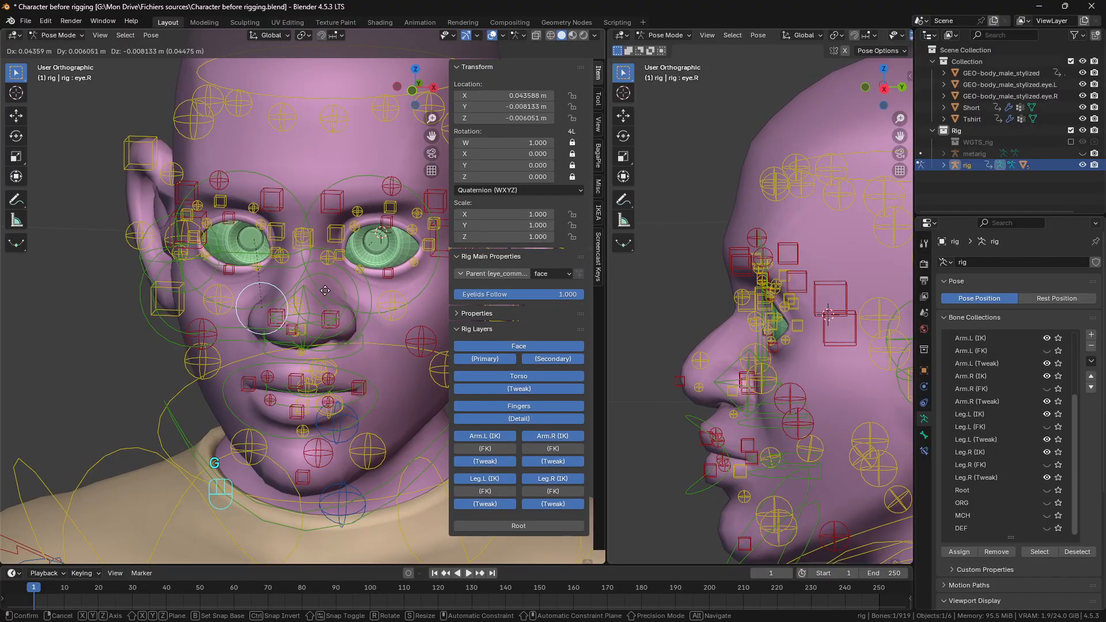
right_click(227, 286)
scroll(228, 288, "down", 4)
middle_click_drag(253, 293, 276, 343)
scroll(249, 323, "up", 4)
scroll(320, 314, "up", 3)
scroll(267, 323, "down", 3)
scroll(257, 343, "up", 4)
scroll(257, 343, "down", 3)
scroll(275, 343, "down", 2)
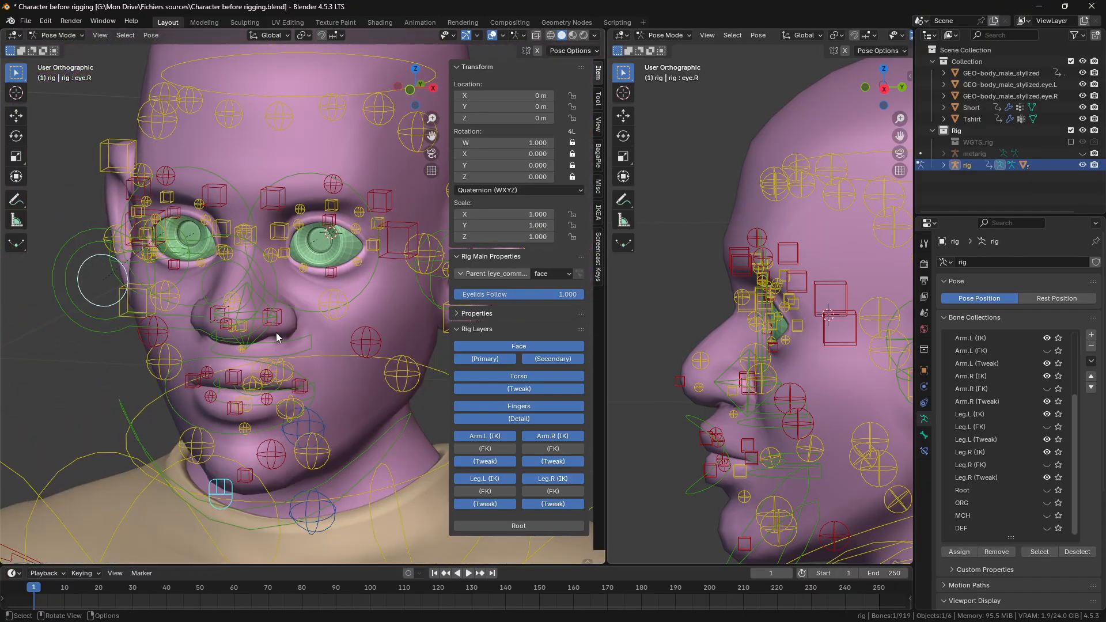
scroll(275, 333, "up", 1)
Step: Lower the left eyebrow with brow.T.L.003 and brow.T.L.002, moving the inner brow control down about 0.013 m
left_click(314, 202)
scroll(314, 209, "up", 2)
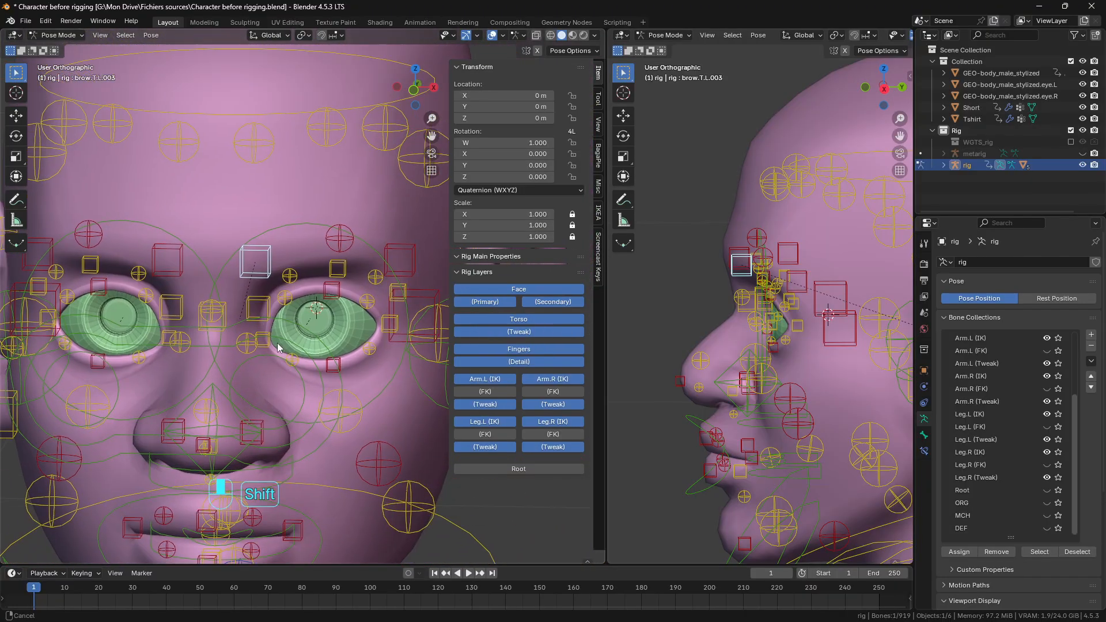
middle_click_drag(313, 209, 253, 331, "shift")
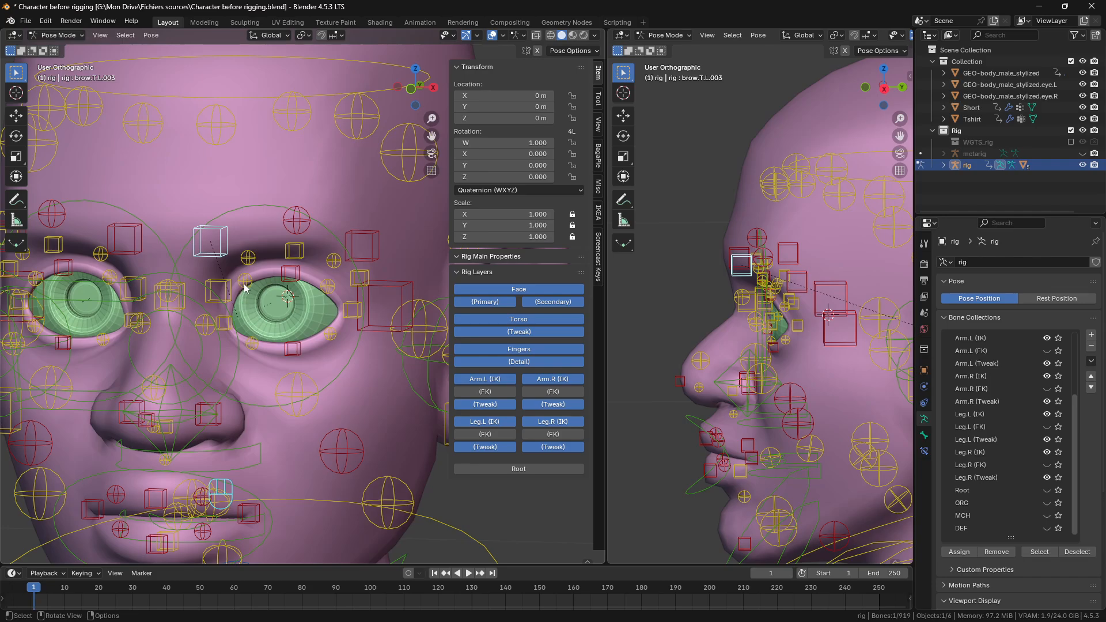
left_click(296, 220)
key("g")
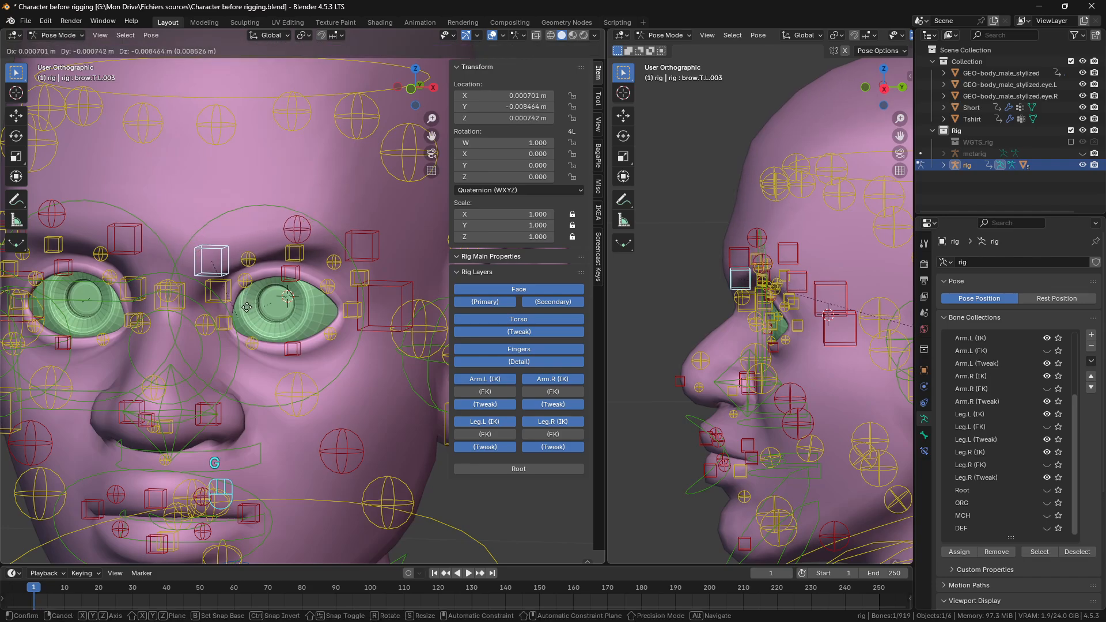
left_click(297, 228)
key("g")
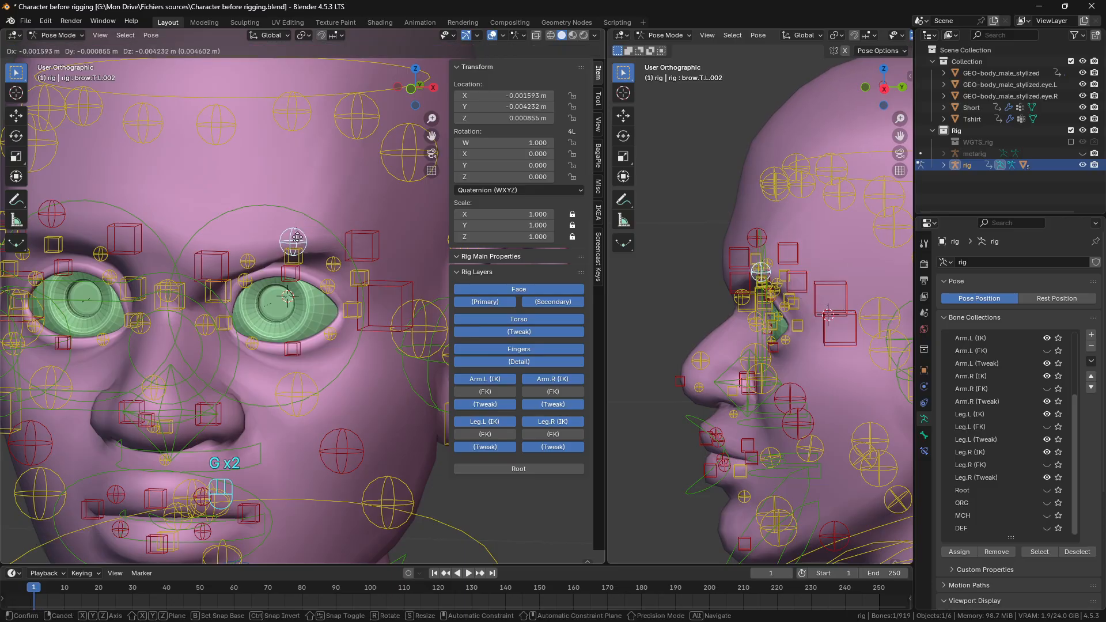
left_click(295, 240)
left_click(210, 265)
key("g")
left_click(213, 266)
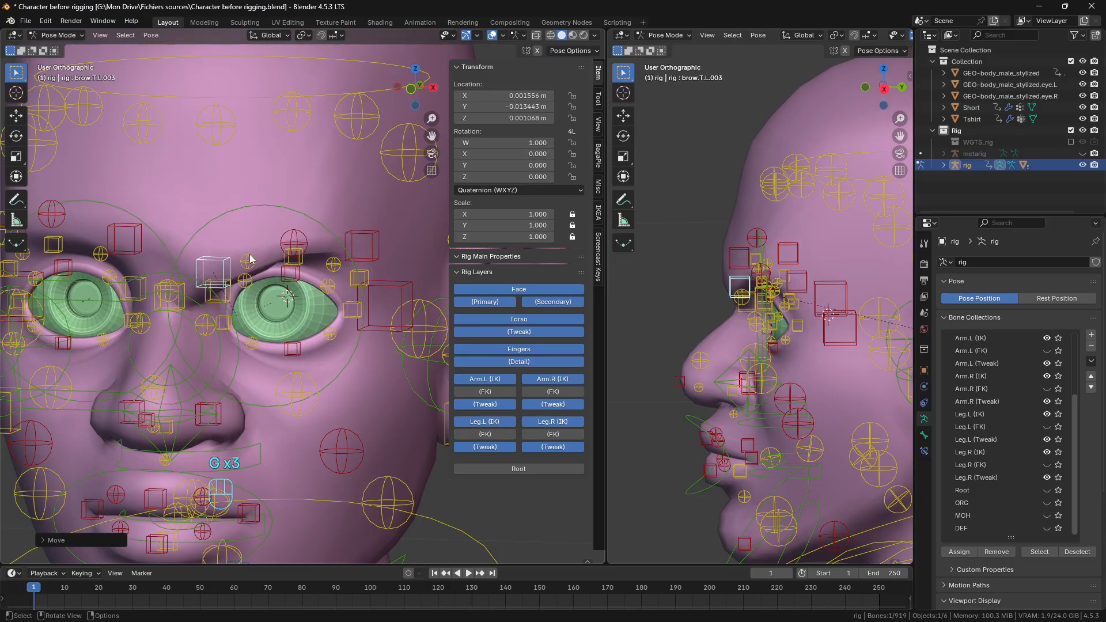
Step: Raise the left upper cheek control cheek.T.L.001 and the left lower eyelid control lid.B.L.002
middle_click_drag(218, 270, 249, 250, "shift")
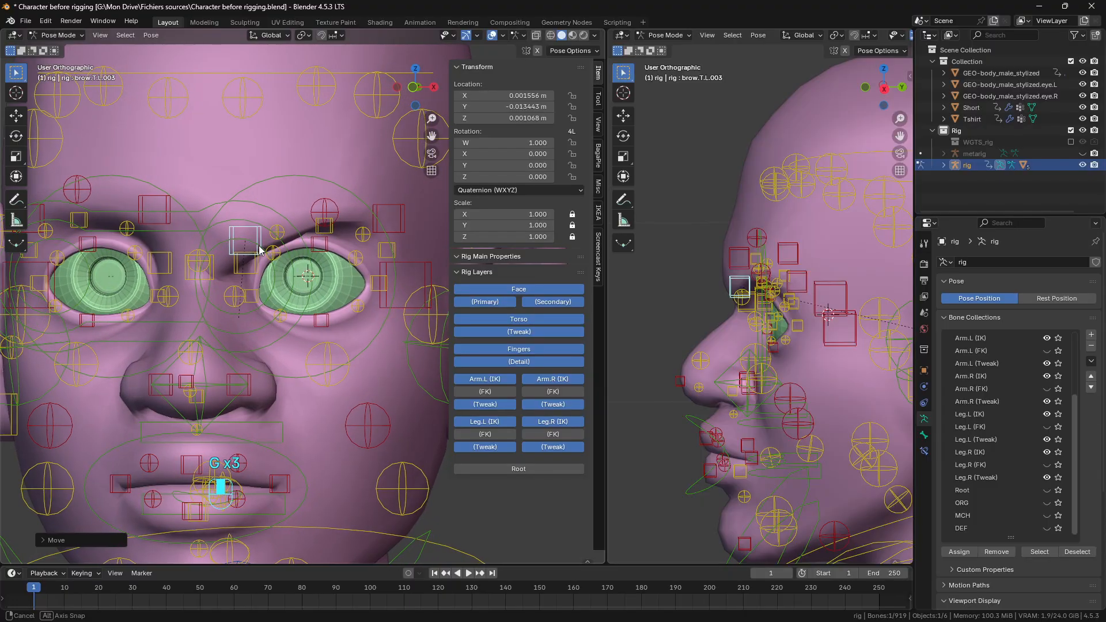
left_click(333, 363)
mouse_move(325, 373)
middle_mouse_down()
mouse_move(306, 369)
mouse_move(323, 369)
middle_mouse_up()
key("g")
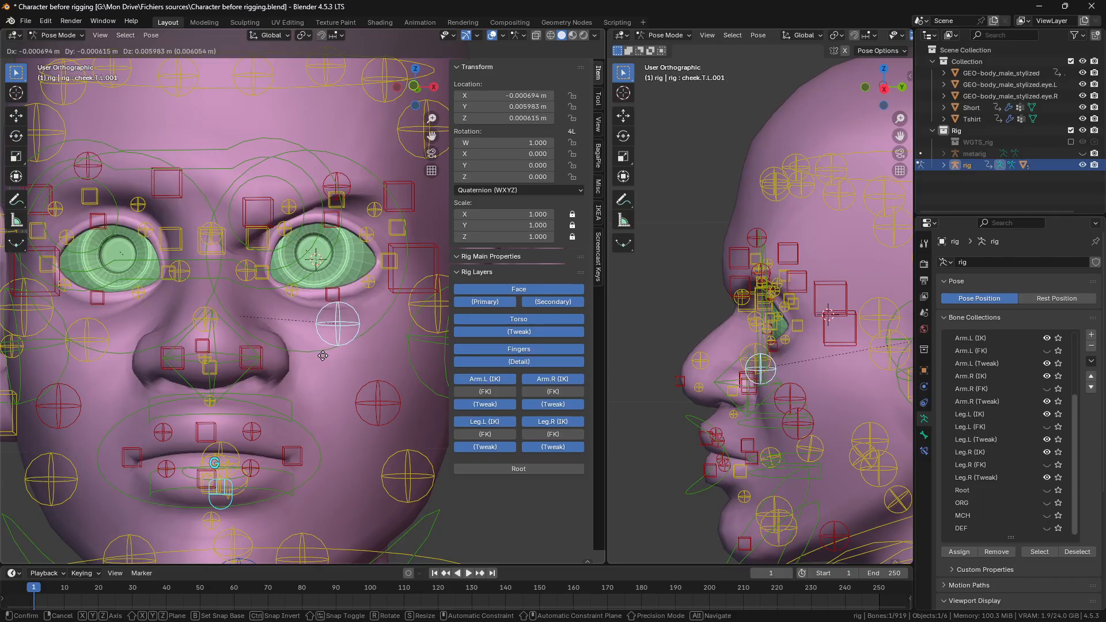
left_click(336, 299)
key("g")
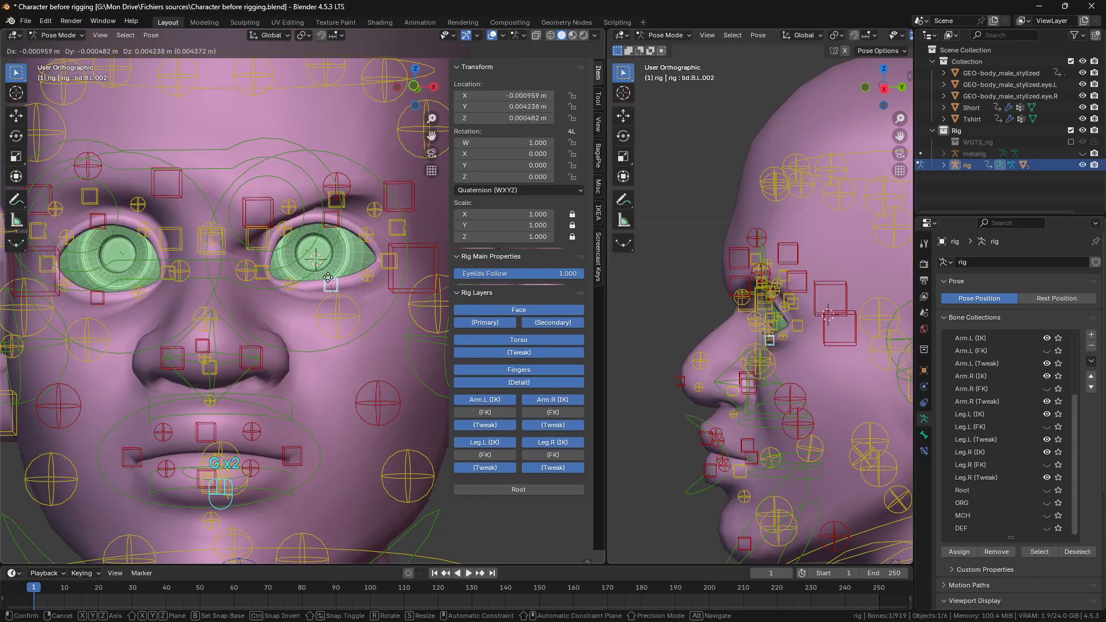
left_click(321, 267)
Step: Lower the left upper eyelid with lid.T.L.003 and lid.T.L.002, moving lid.T.L.003 down about 0.002 m overall
left_click(287, 231)
key("g")
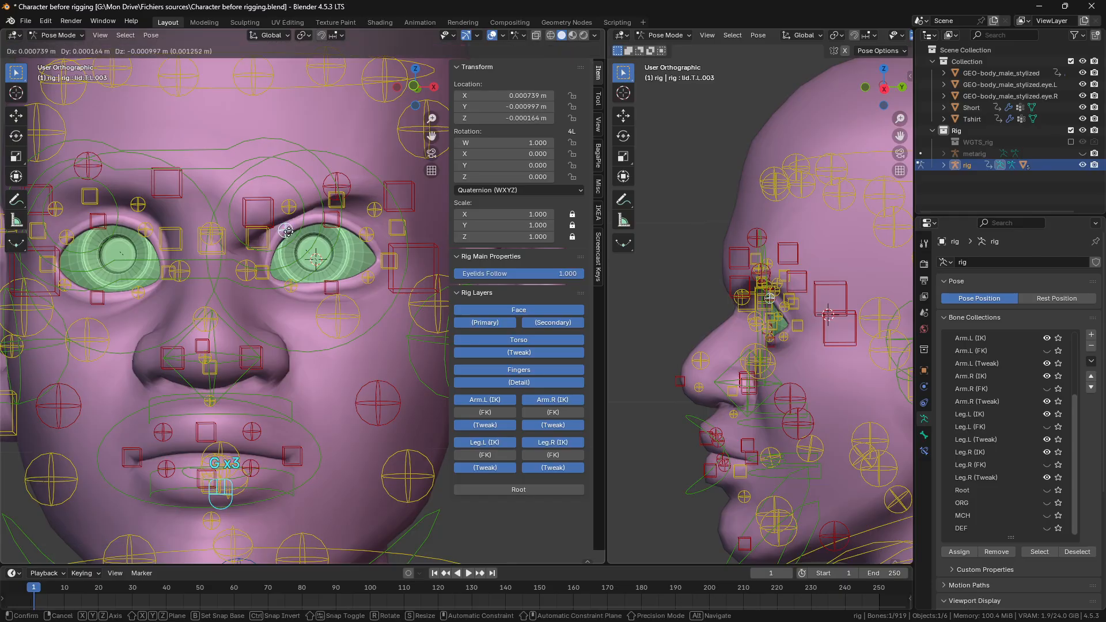
left_click(287, 233)
left_click(332, 222)
key("g")
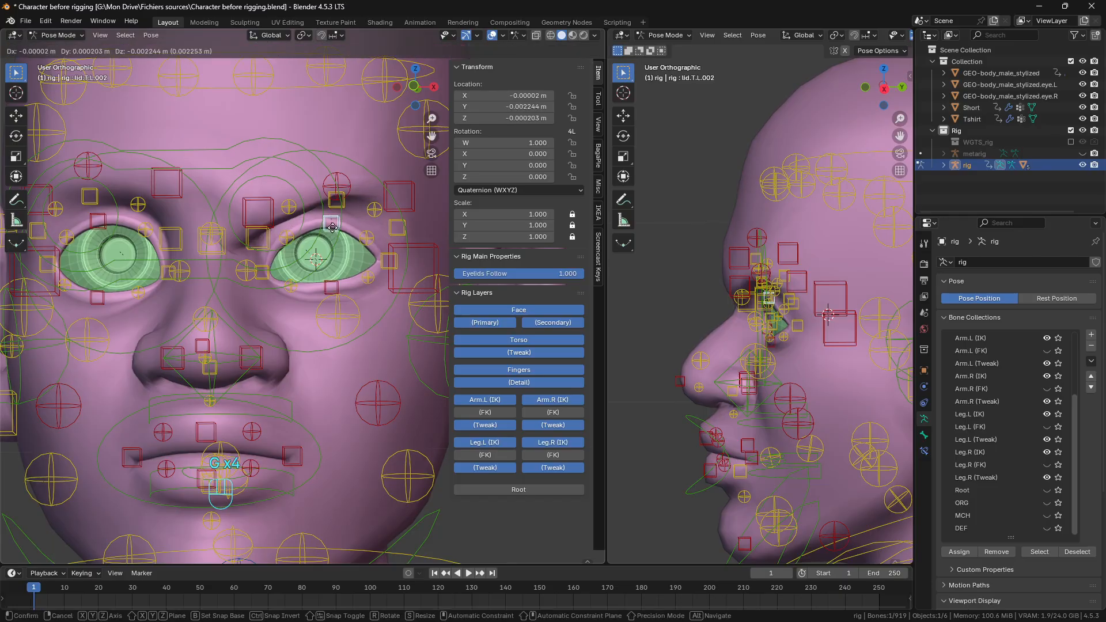
left_click(285, 247)
left_click(285, 243)
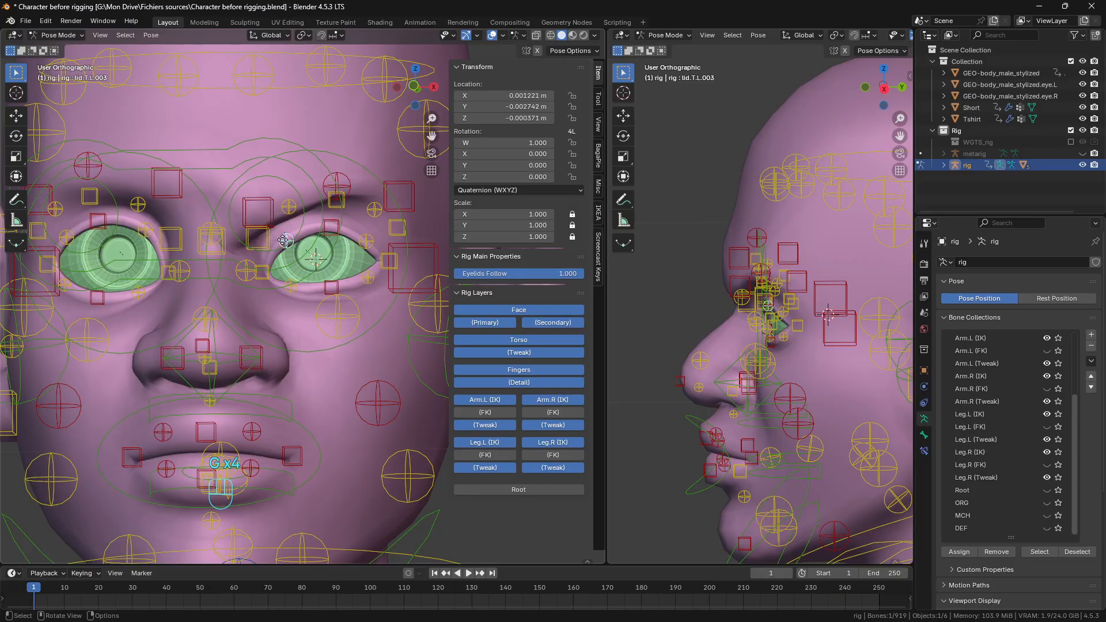
key("g")
left_click(286, 241)
Step: Fine-tune the frown by raising lid.T.L.002 slightly and readjusting the inner left brow control brow.T.L.003
scroll(305, 278, "down", 3)
middle_click_drag(306, 279, 306, 280)
scroll(306, 282, "up", 3)
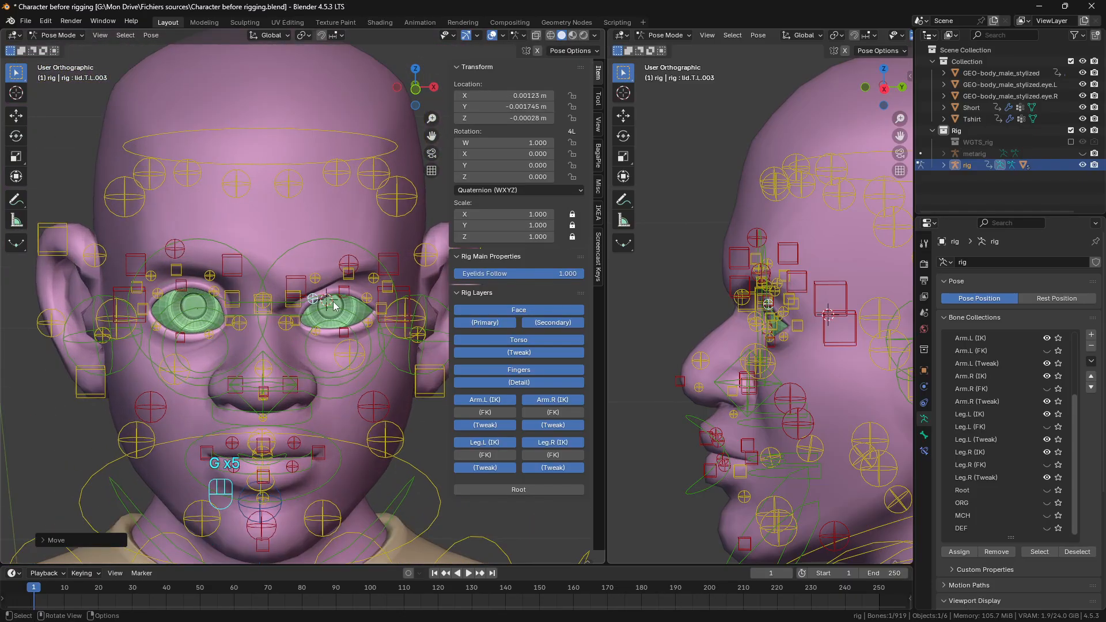
left_click(358, 282)
key("g")
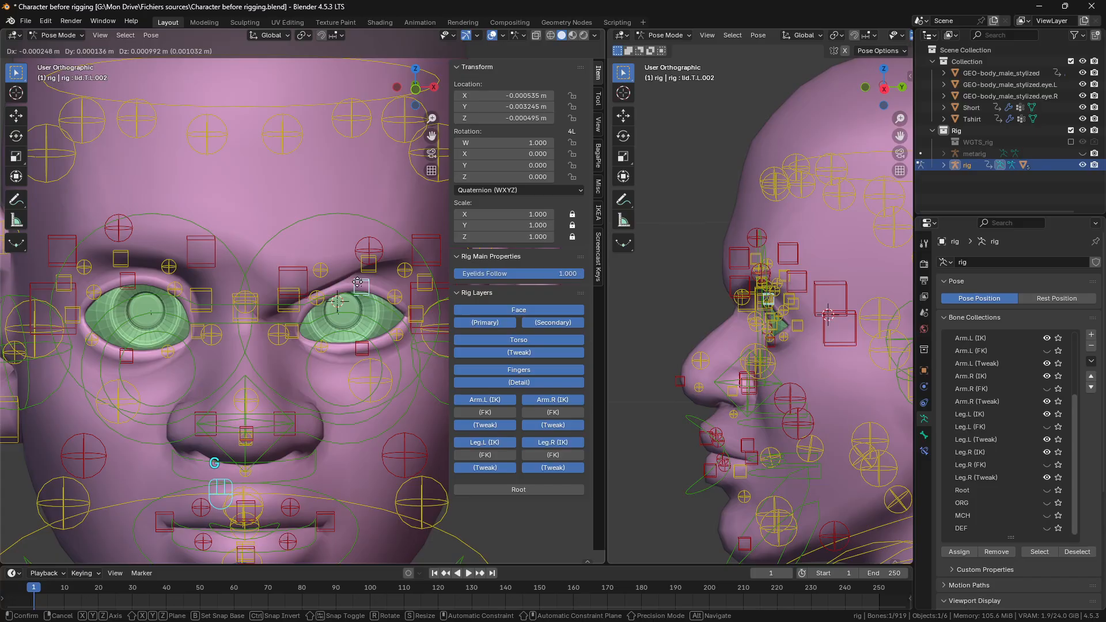
left_click(358, 282)
scroll(291, 282, "down", 3)
left_click(281, 278)
key("g")
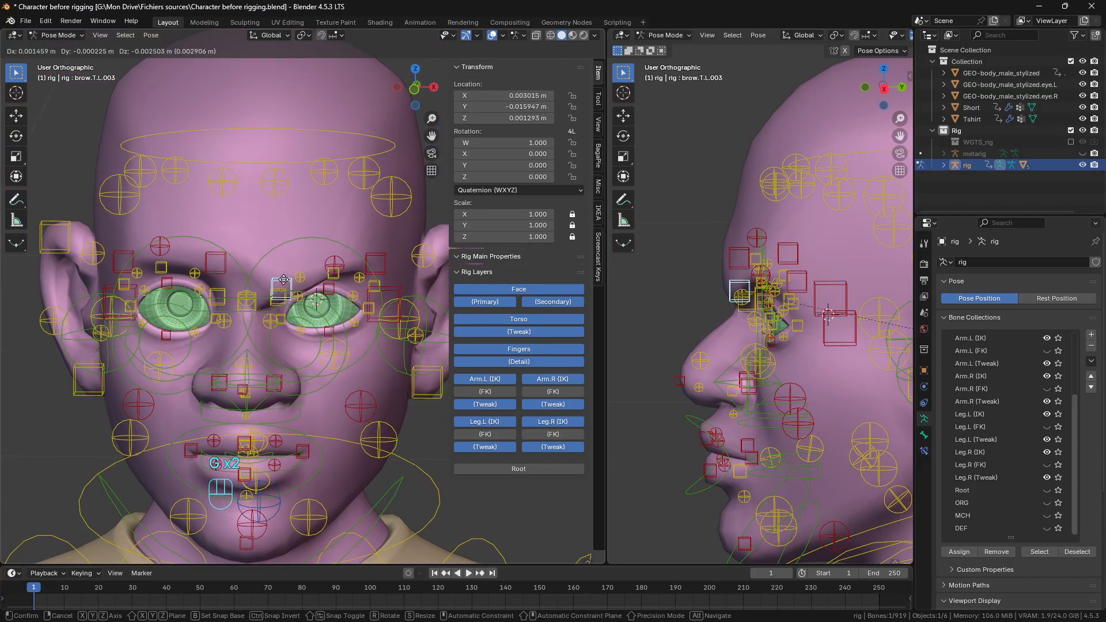
left_click(281, 279)
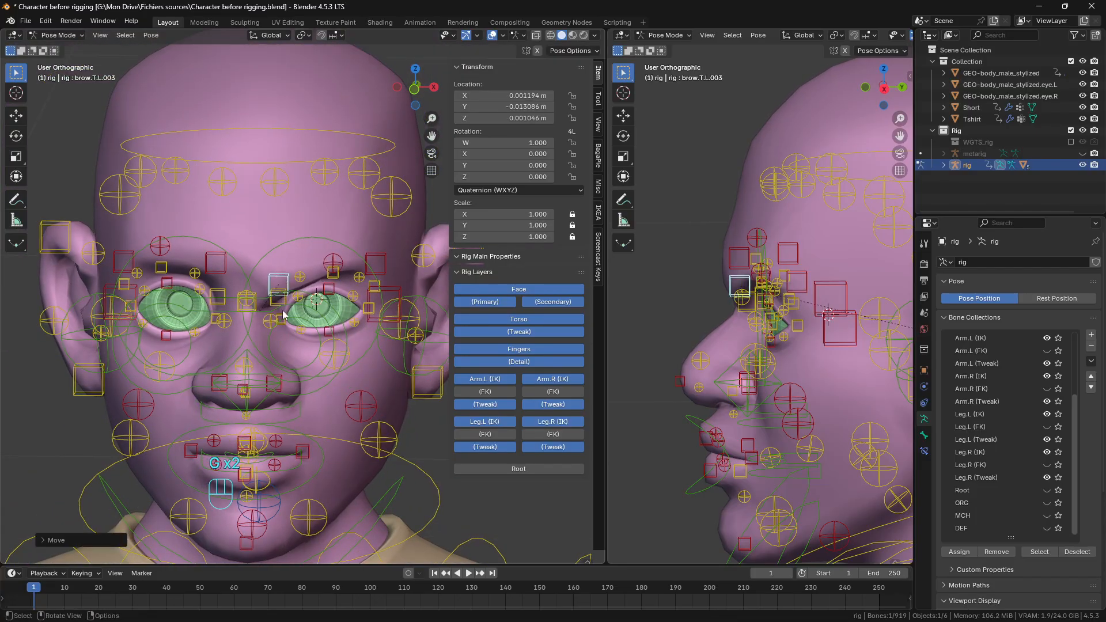
Step: Move the inner right brow control brow.T.R.003 down about 0.010 m and raise the middle one, brow.T.R.002, slightly
left_click(225, 263)
middle_click_drag(225, 263, 233, 264)
key("g")
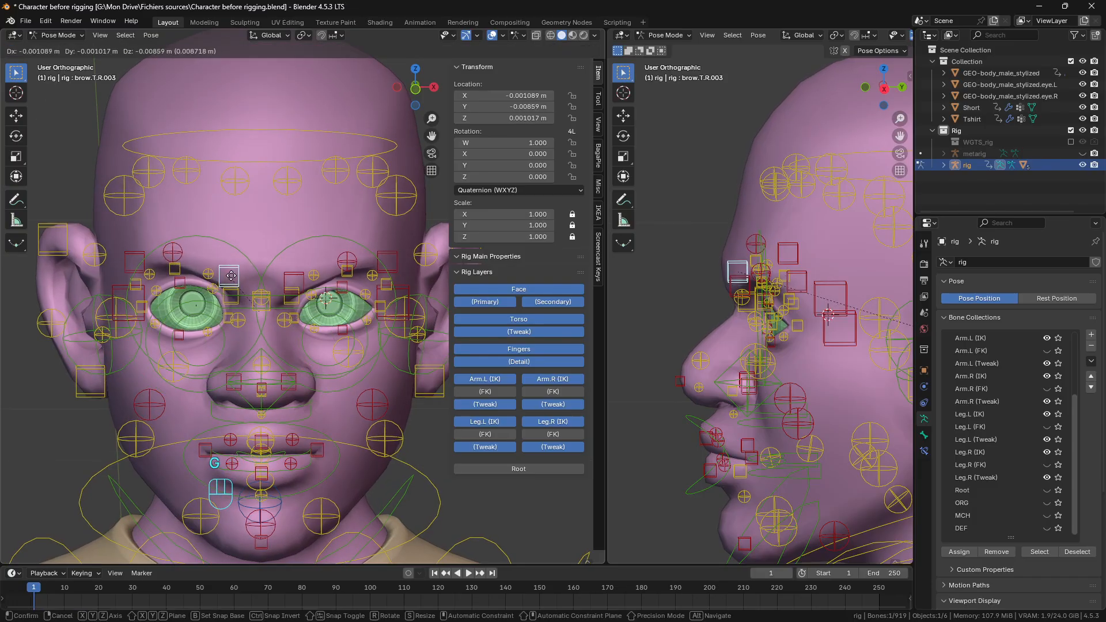
left_click(231, 277)
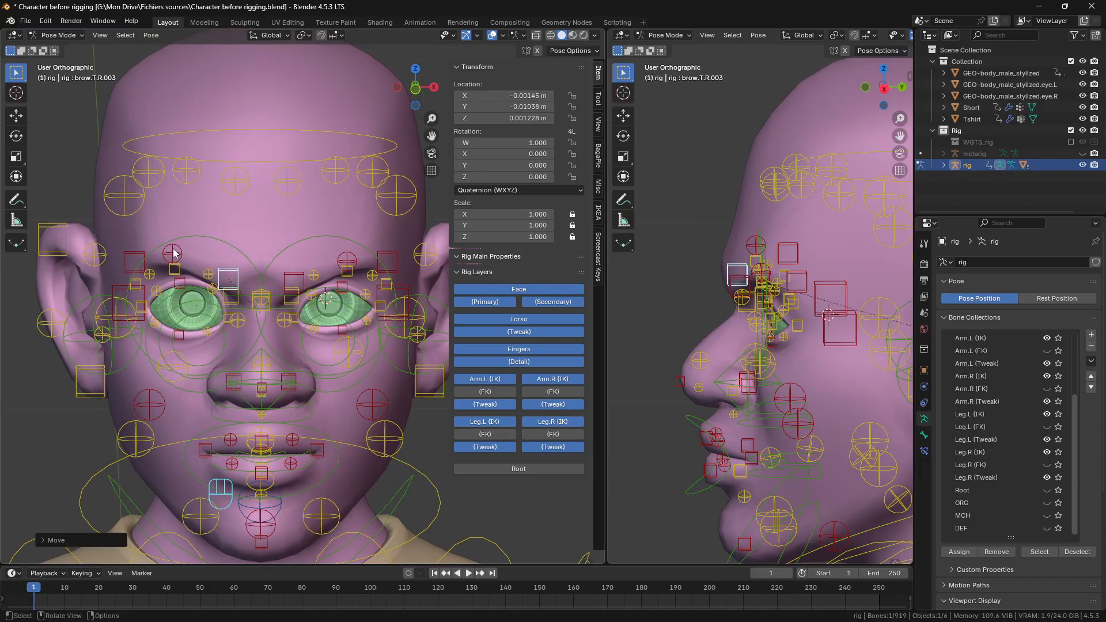
left_click(173, 252)
key("g")
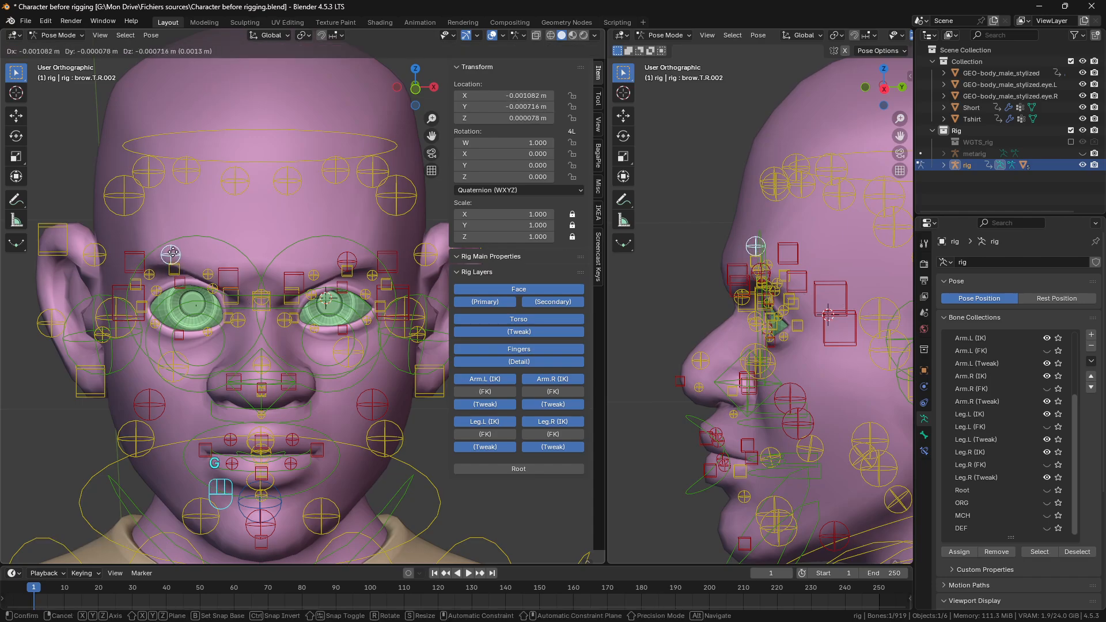
left_click(174, 249)
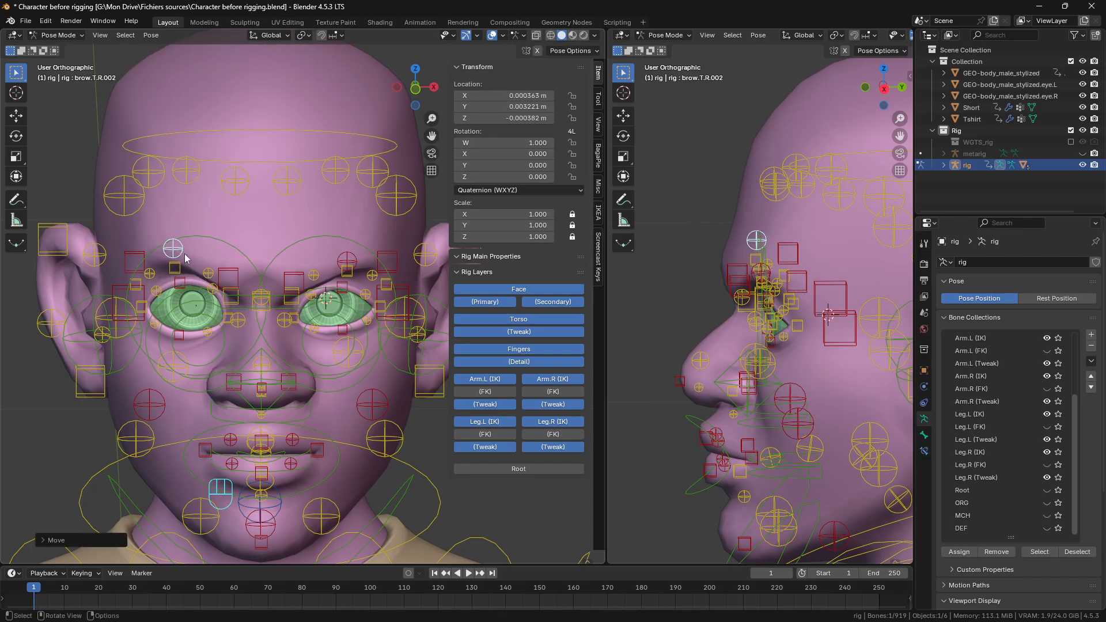
key("g")
left_click(221, 278)
Step: Raise the right upper cheek control cheek.T.R.001 and move the right lower eyelid control lid.B.R.002 up about 0.004 m
left_click(177, 366)
key("g")
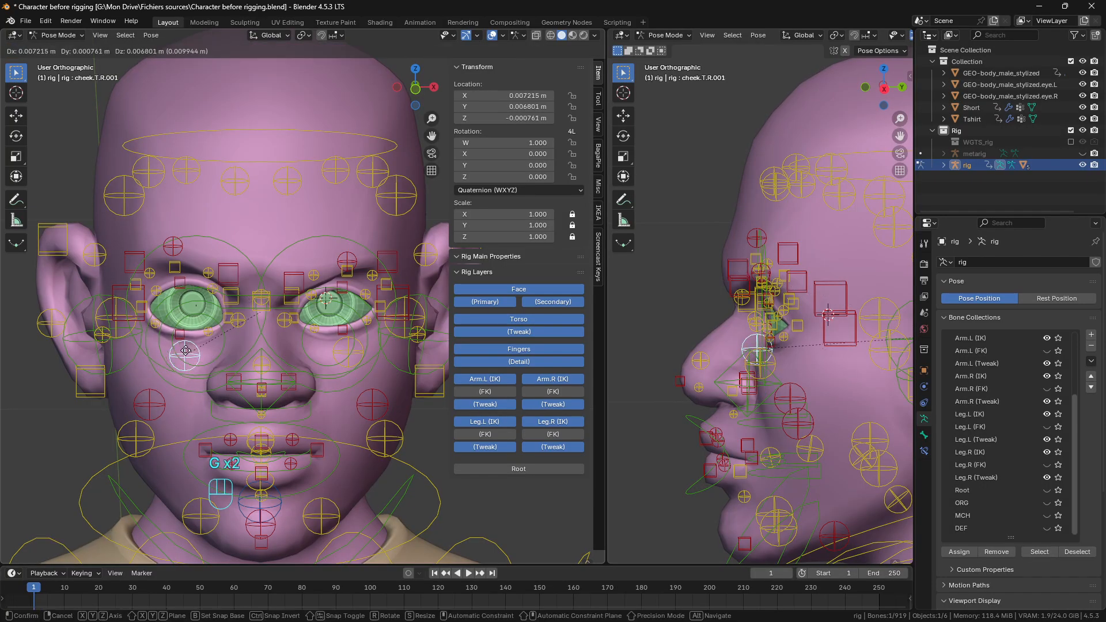
left_click(180, 358)
left_click(179, 329)
key("g")
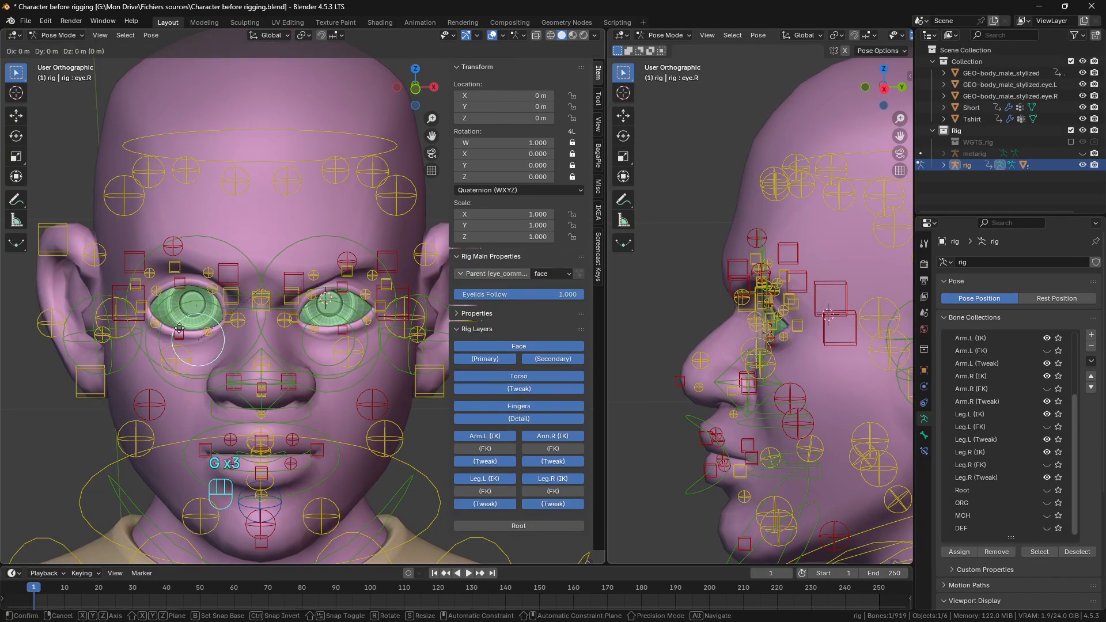
left_click(180, 328)
left_click(180, 328)
key("g")
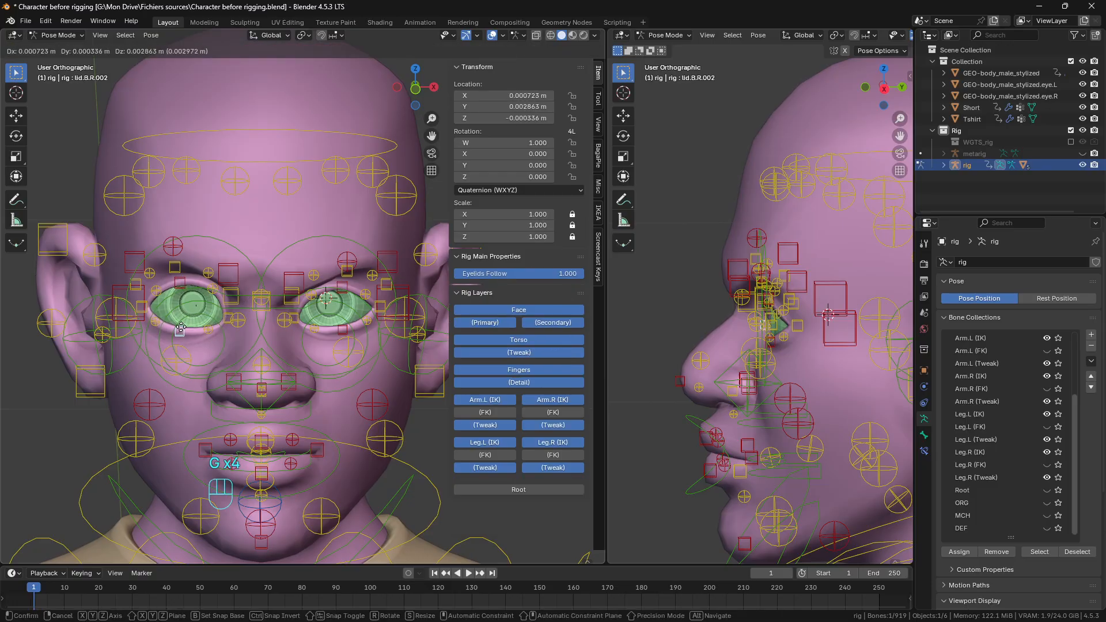
left_click(181, 329)
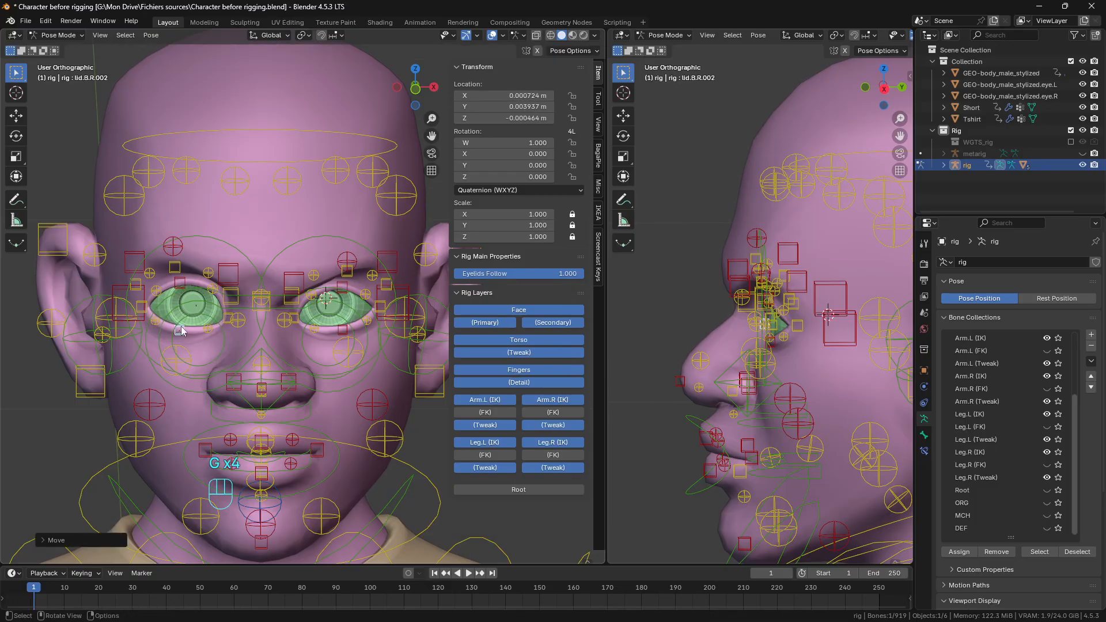
Step: Move the right upper eyelid control lid.T.R.002 down about 0.002 m
left_click(184, 287)
key("g")
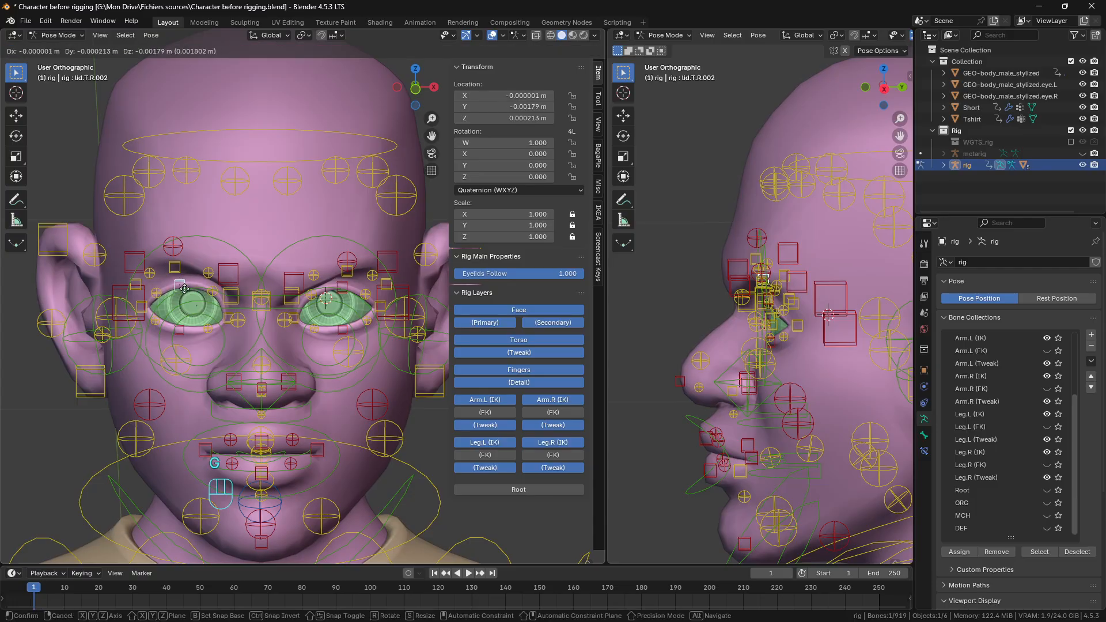
left_click(184, 288)
scroll(284, 337, "down", 2)
scroll(306, 371, "up", 4)
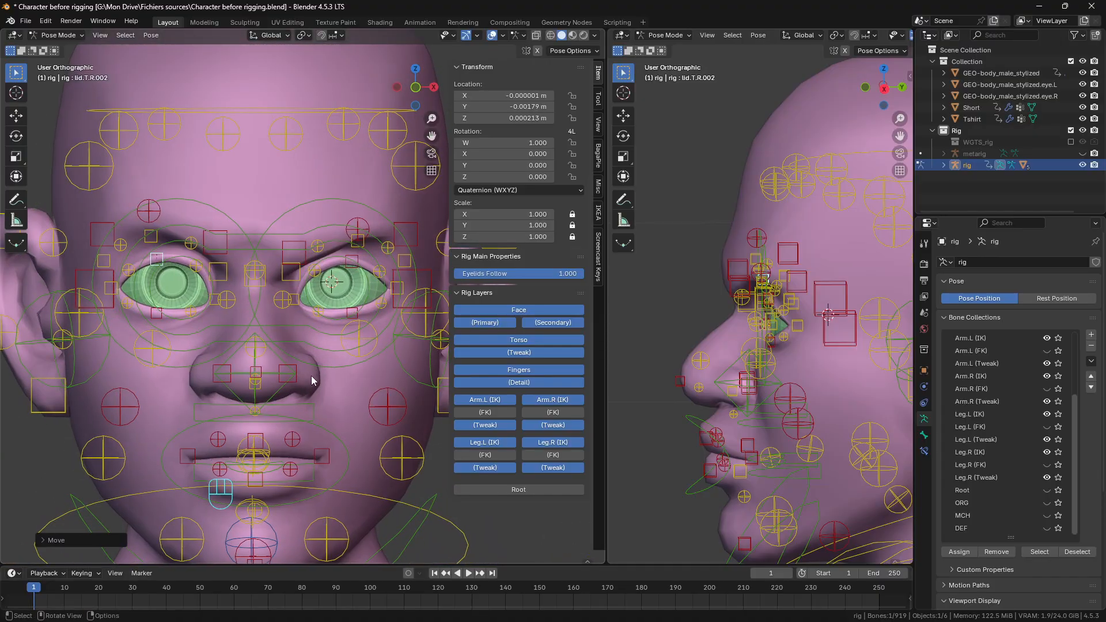
Step: Raise both nostril controls, nose.L.001 and nose.R.001, moving the right one up about 0.003 m
left_click(292, 375)
key("g")
right_click(291, 371)
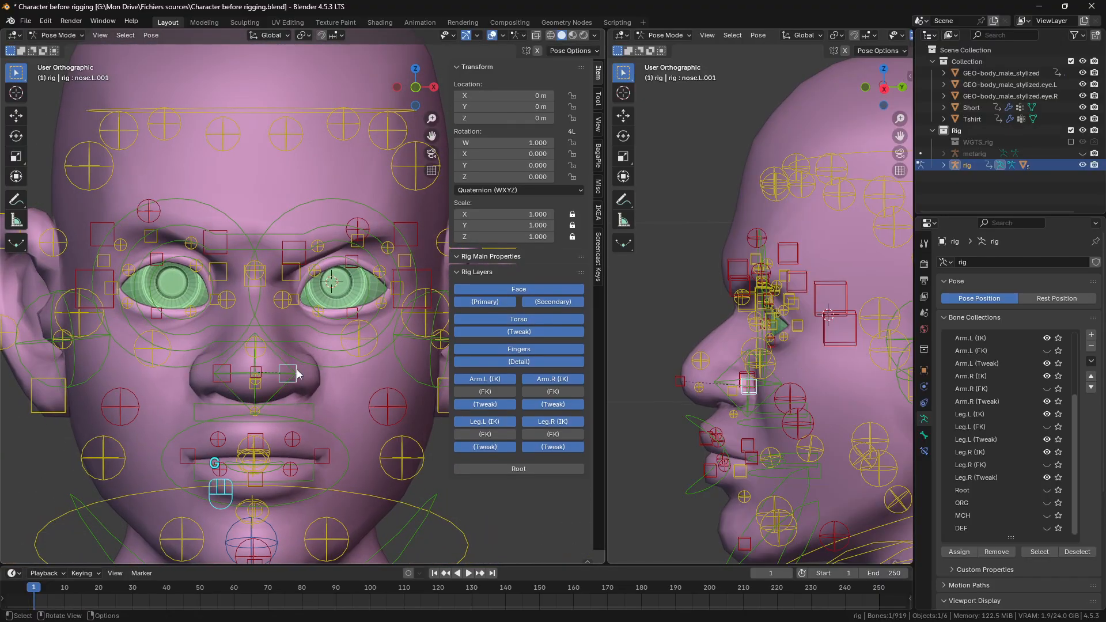
key("g")
left_click(298, 365)
left_click(218, 372)
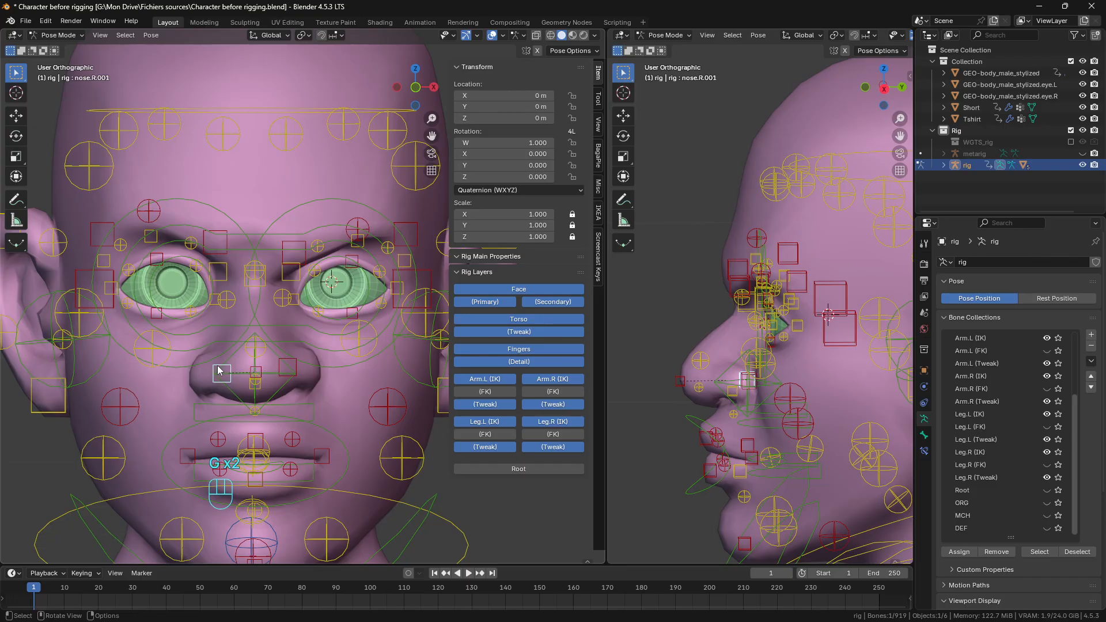
key("g")
left_click(221, 370)
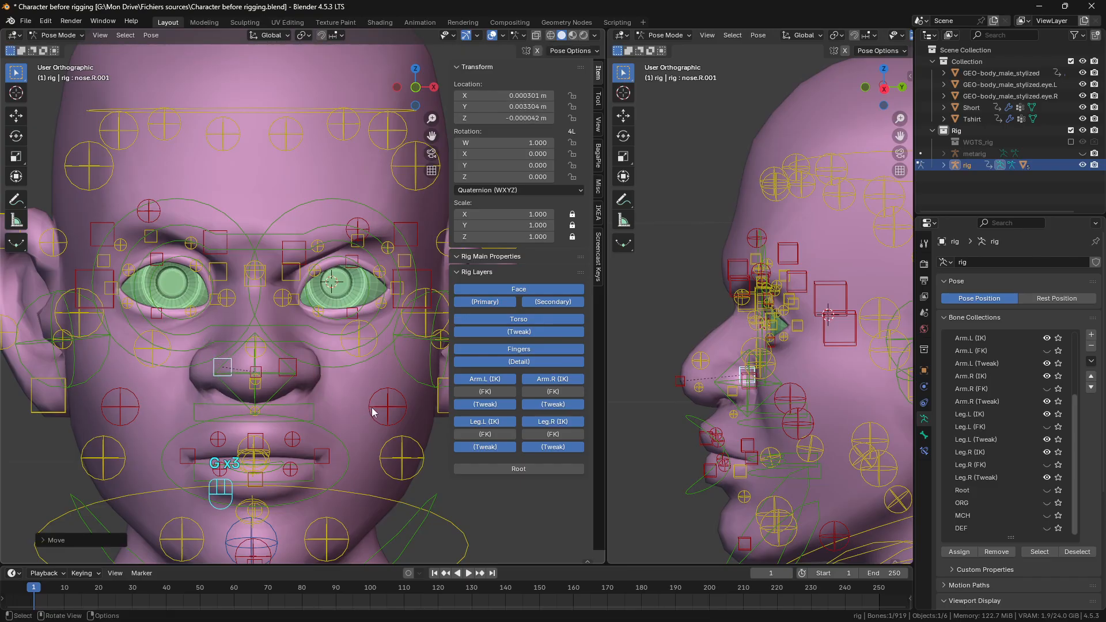
Step: Raise the left and right lower cheek controls, cheek.B.L.001 and cheek.B.R.001
left_click(372, 411)
key("g")
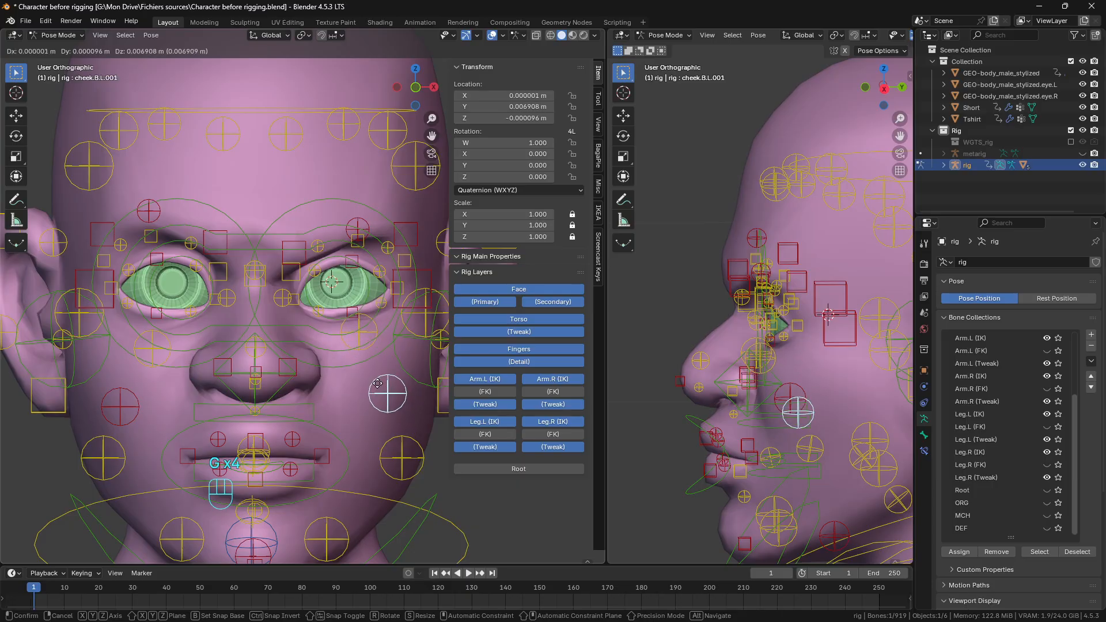
left_click(377, 390)
left_click(124, 401)
key("g")
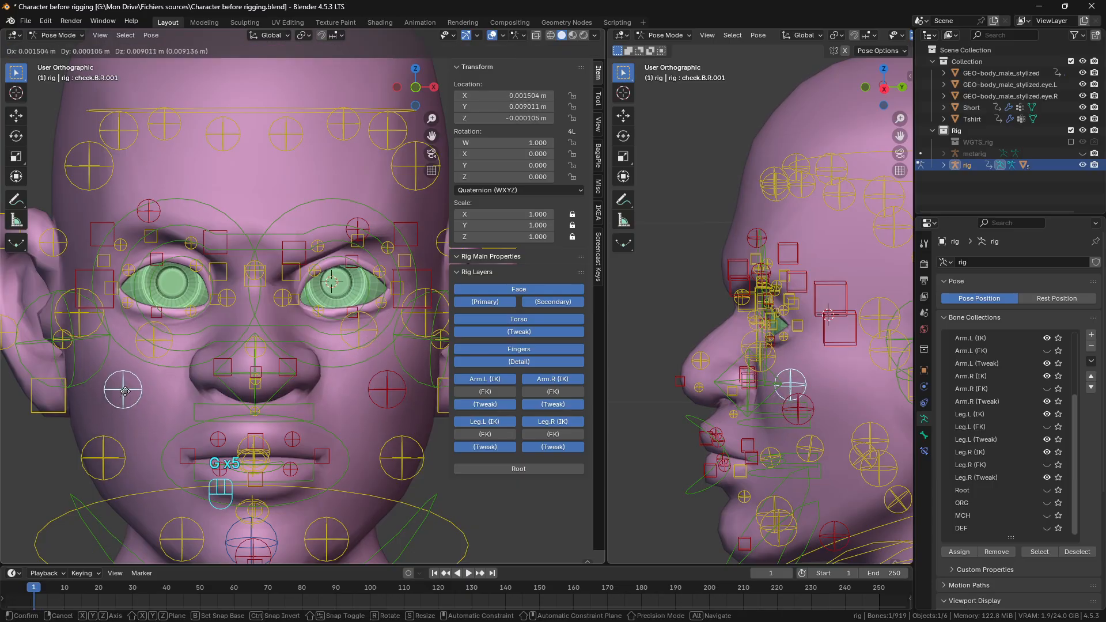
left_click(125, 402)
Step: Lower the left mouth corner control lip_end.L.001 about 0.003 m and the right one, lip_end.R.001, about 0.009 m
scroll(331, 478, "up", 2)
left_click(331, 479)
key("g")
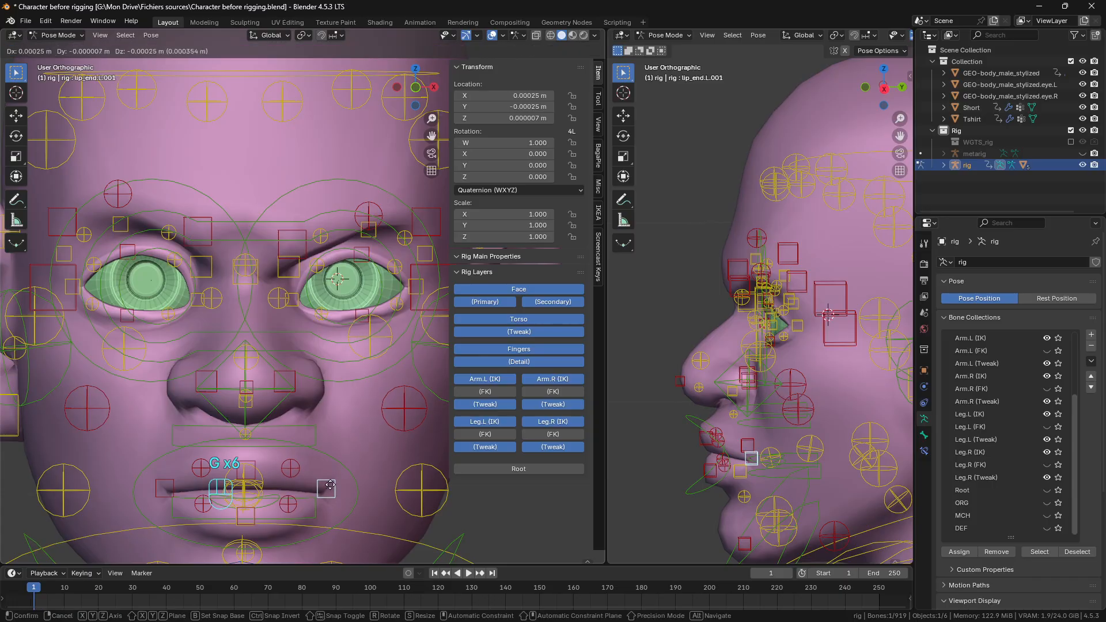
left_click(334, 485)
left_click(167, 486)
key("g")
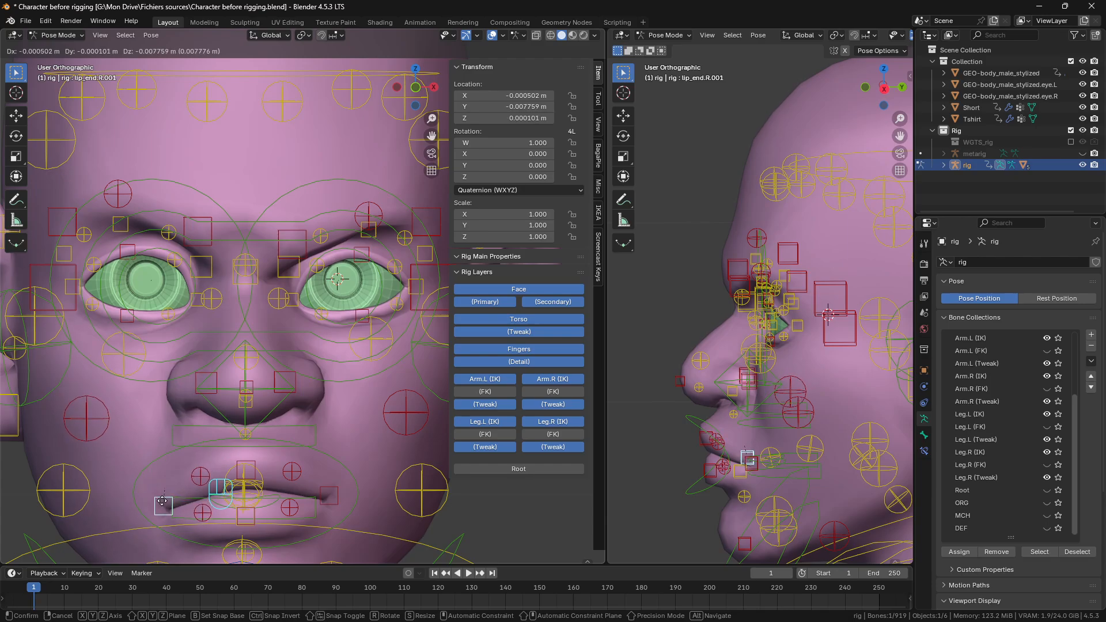
left_click(165, 500)
scroll(290, 397, "down", 4)
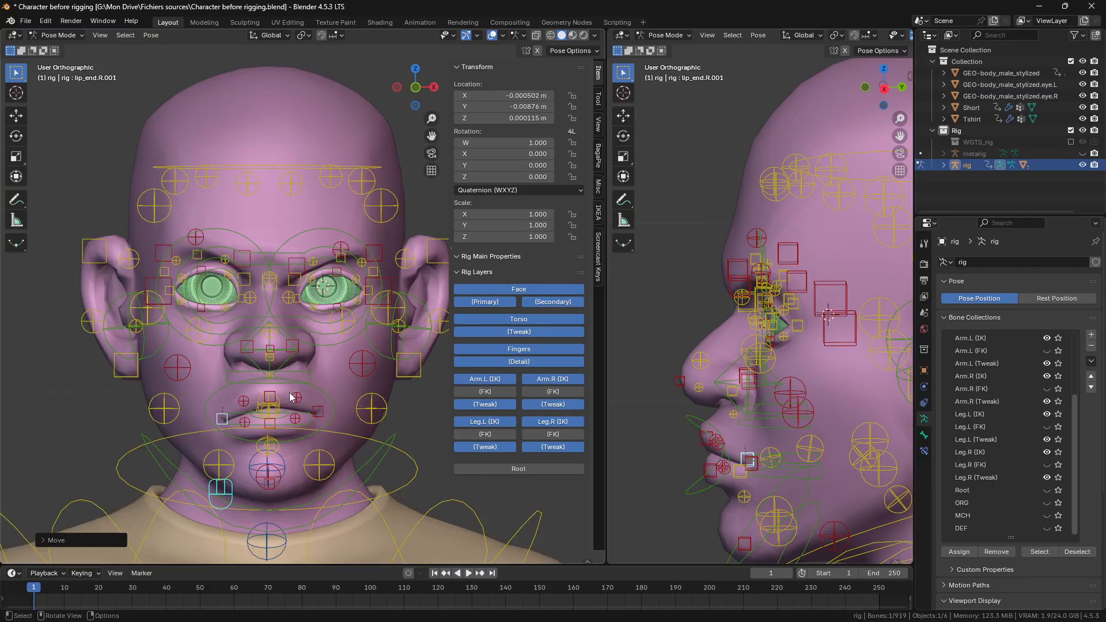
Step: Move the right inner brow control brow.T.R.003 slightly upward
scroll(291, 397, "up", 2)
left_click(230, 247)
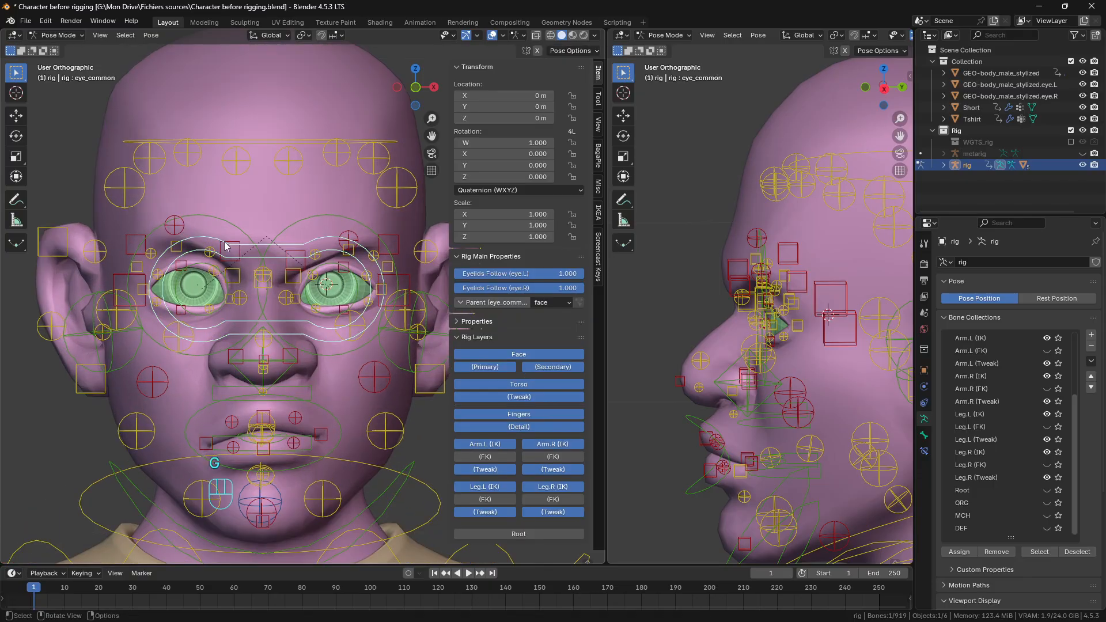
key("g")
left_click(225, 236)
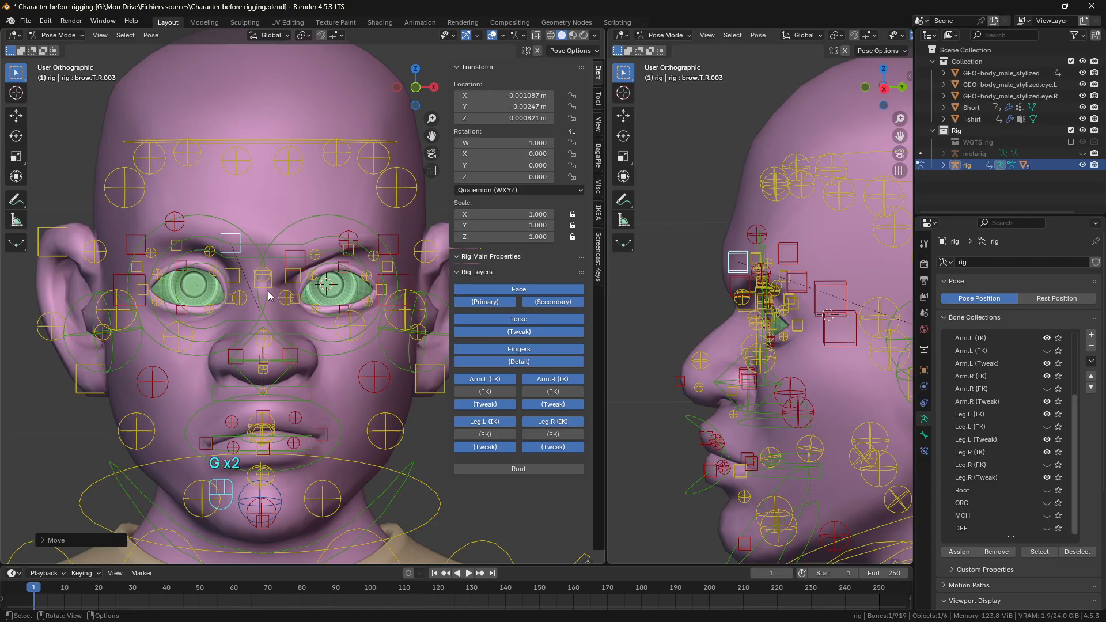
Step: Try moving the whole mouth with the jaw_master_mouth control
middle_click_drag(225, 236, 310, 369)
scroll(334, 422, "up", 1)
scroll(331, 422, "down", 1)
scroll(329, 420, "up", 1)
scroll(300, 366, "up", 2)
scroll(210, 363, "down", 4)
left_click(236, 361)
key("g")
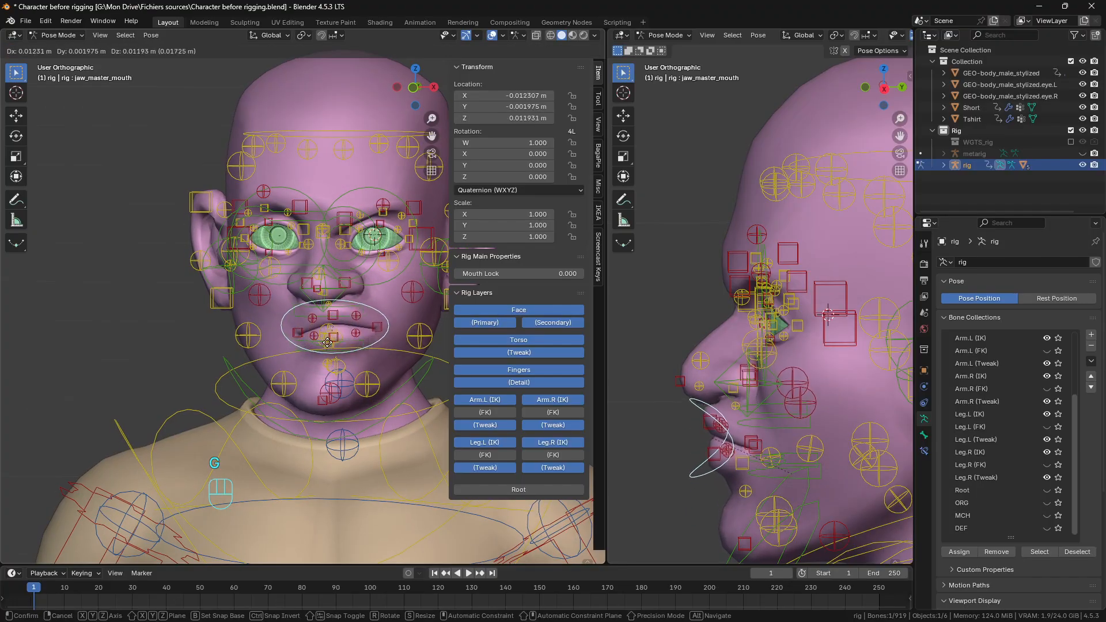
right_click(307, 374)
Step: Test moving and rotating the jaw with the jaw_master control in side view, and undo the changes
middle_click_drag(307, 374, 176, 450)
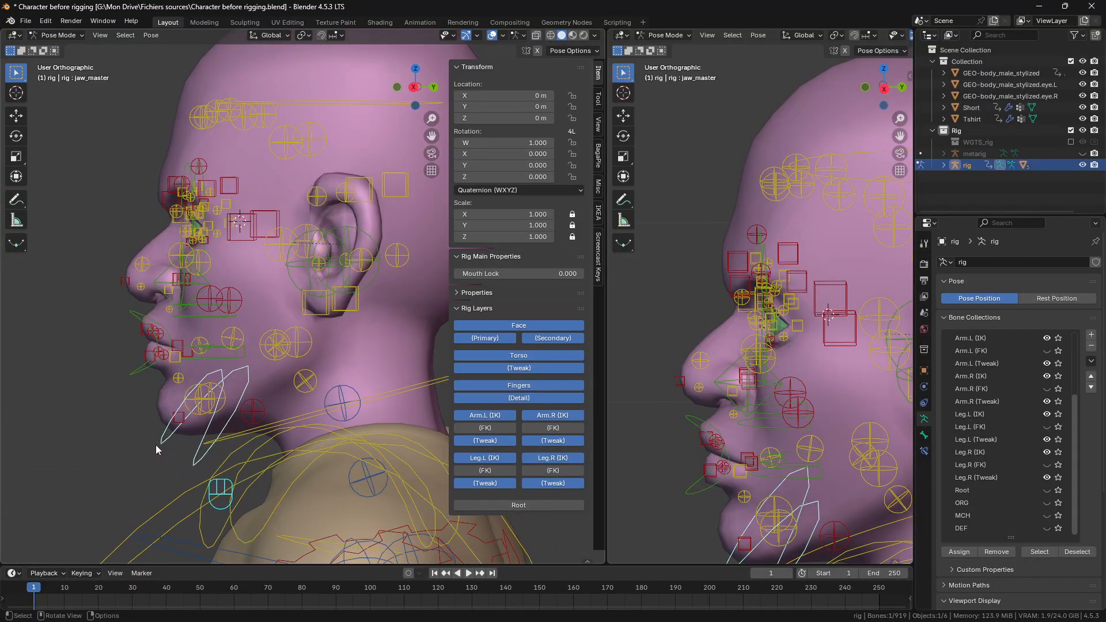
left_click(174, 451)
key("g")
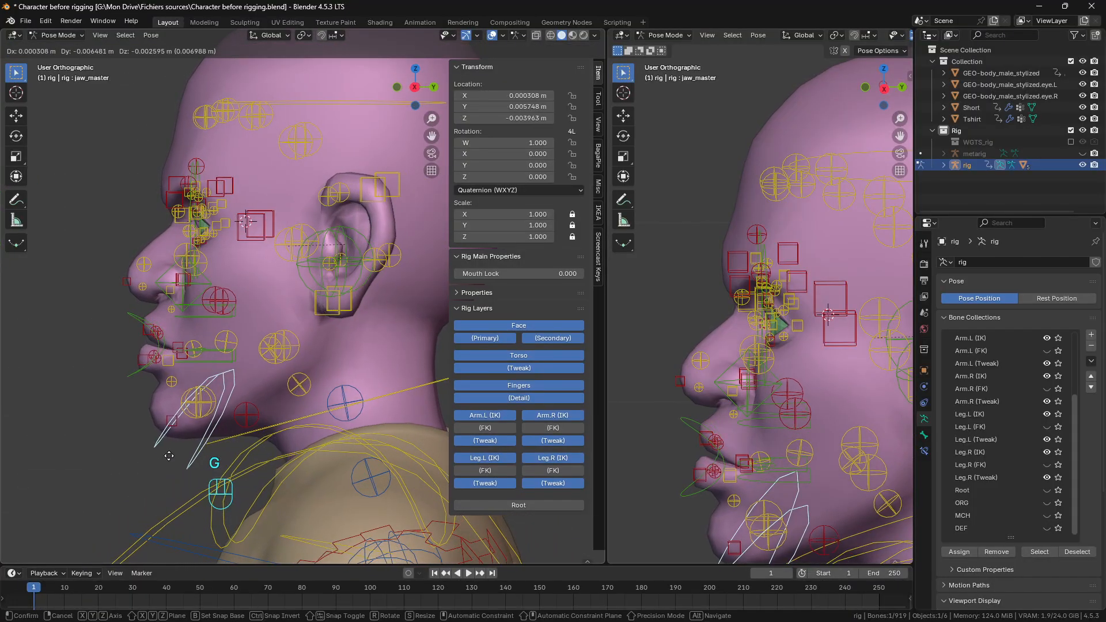
right_click(178, 469)
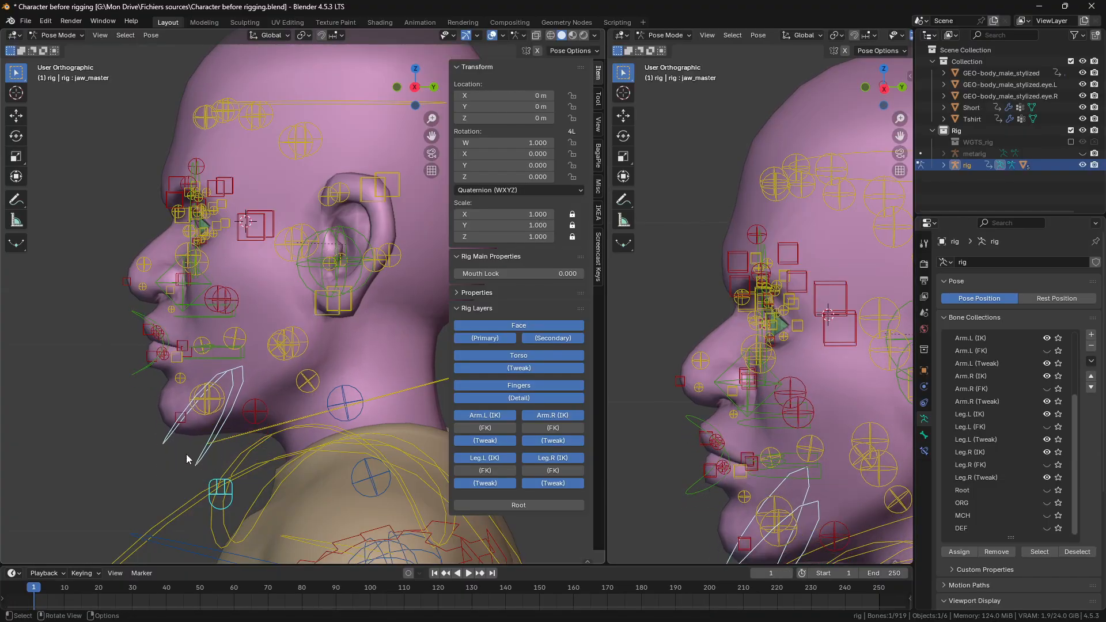
key("r")
left_click(232, 483)
key("g")
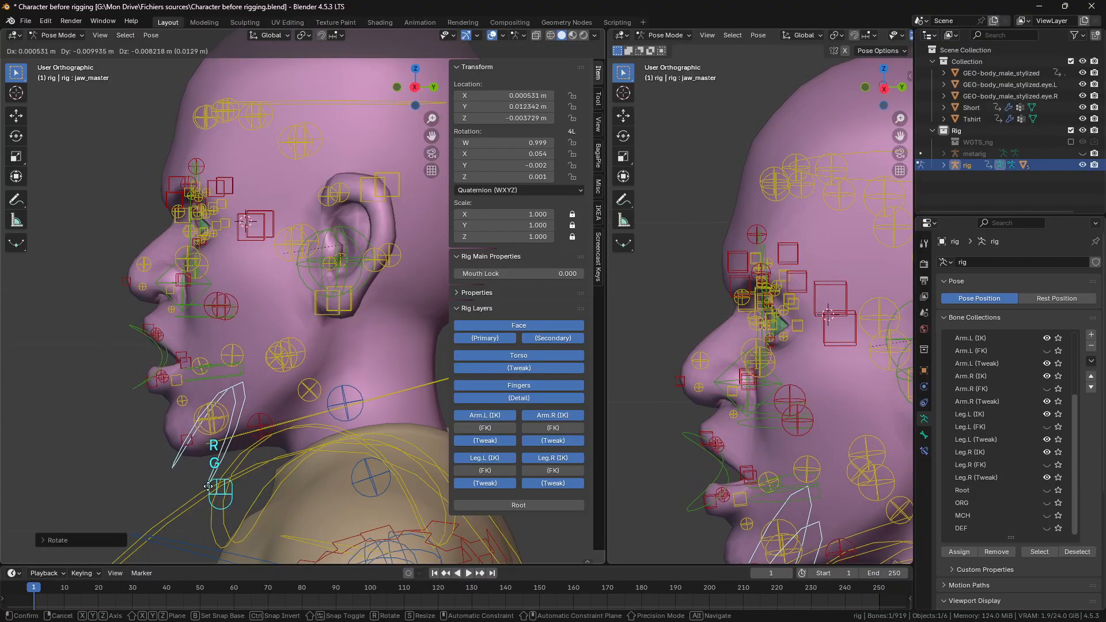
left_click(167, 426)
middle_click_drag(168, 426, 205, 333)
key("ctrl+z")
key("ctrl+z")
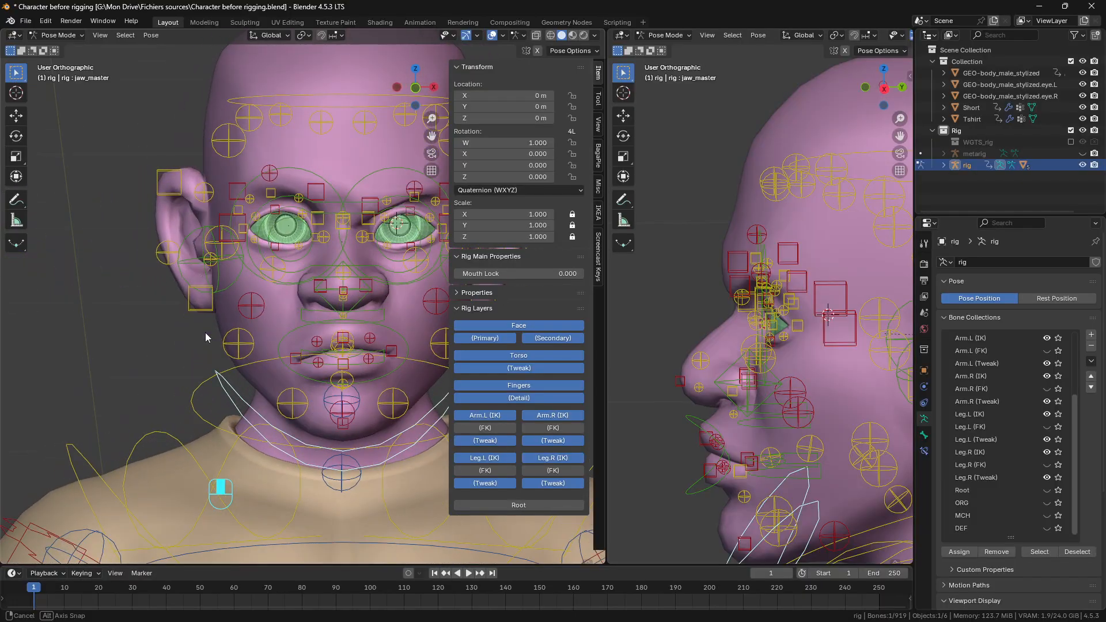
Step: Raise the mouth corner controls lip_end.L.001 and lip_end.R.001 and pull them outward, bringing both to about 0.008 m on Y
scroll(352, 314, "down", 4)
scroll(355, 314, "up", 4)
middle_click_drag(355, 313, 321, 320, "shift")
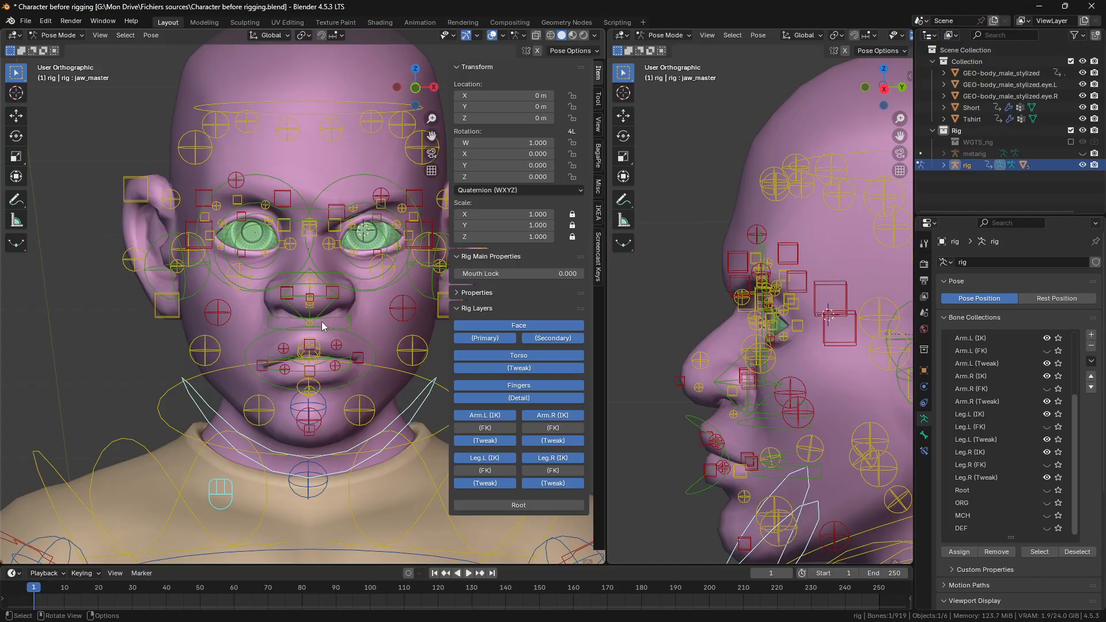
left_click(358, 358)
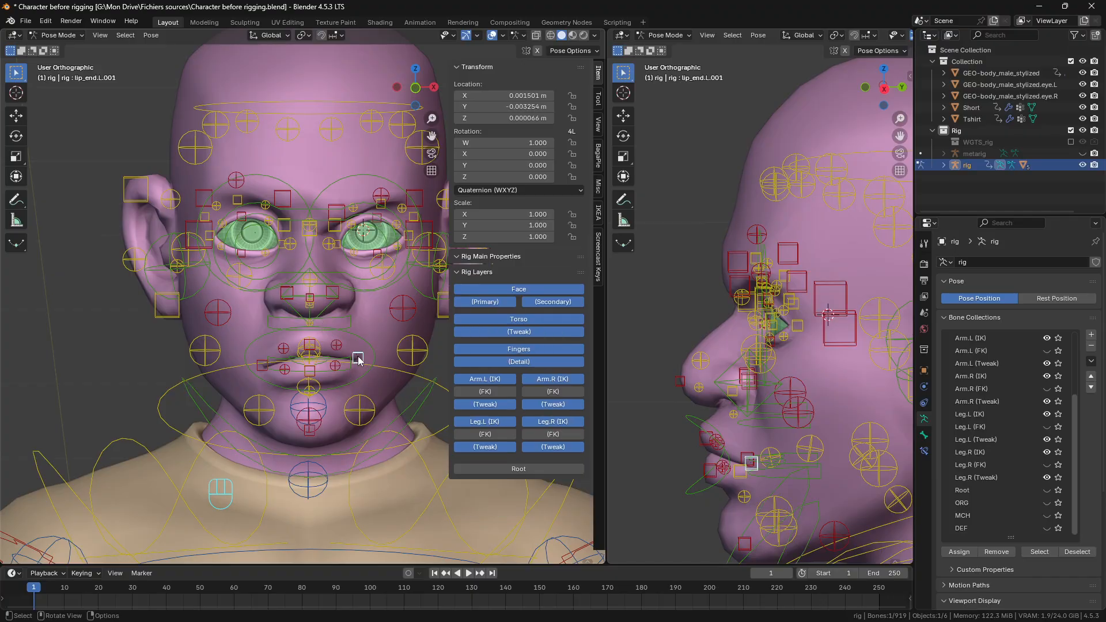
key("g")
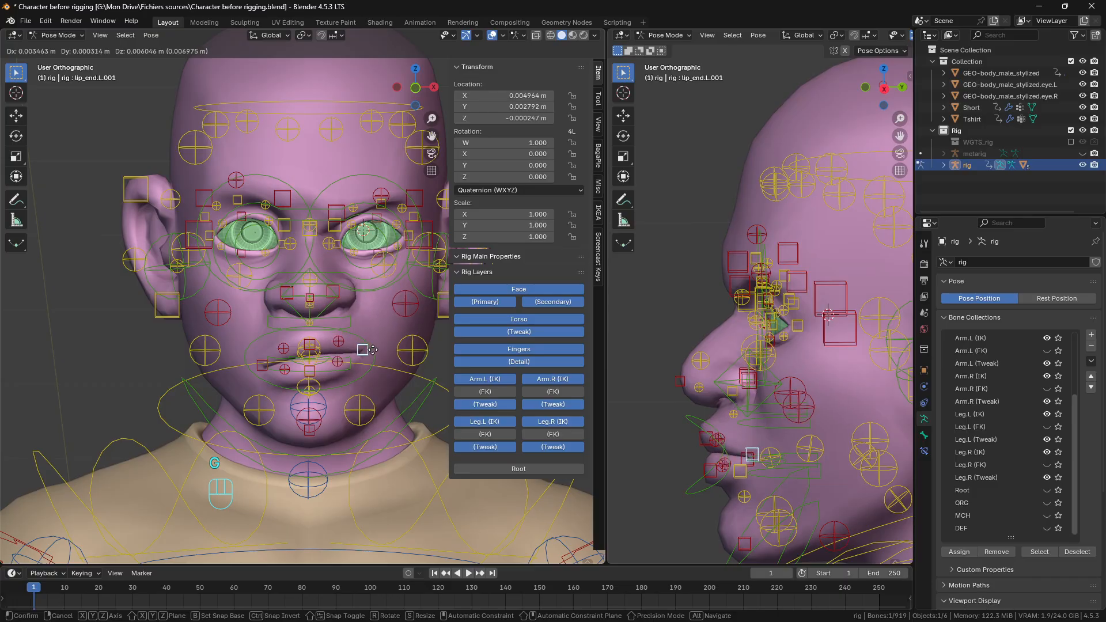
left_click(374, 346)
left_click(260, 367)
key("g")
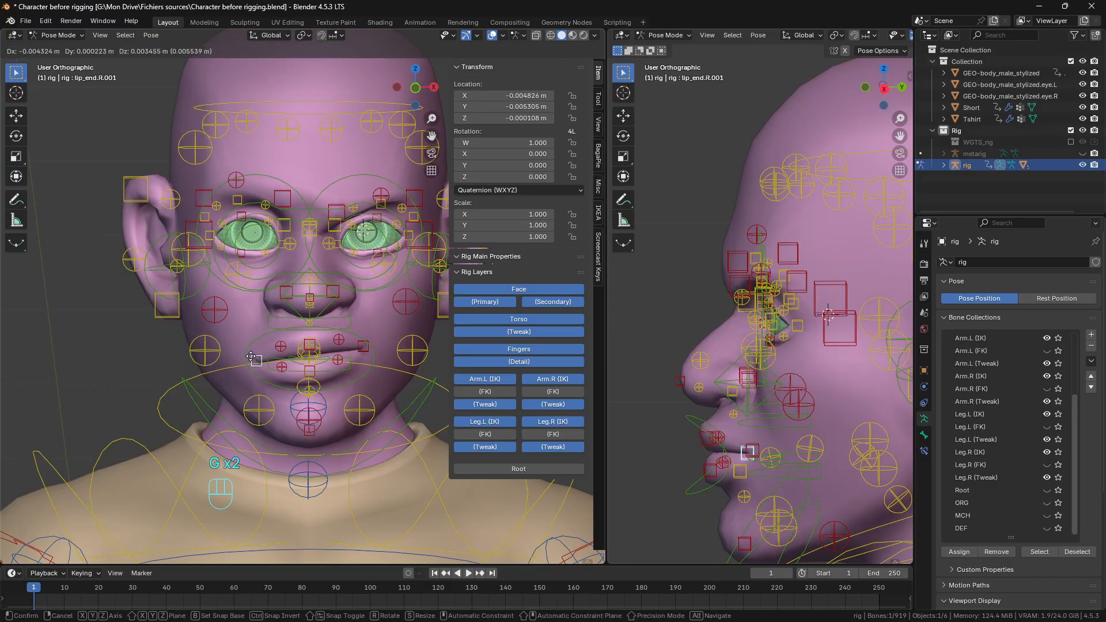
left_click(253, 341)
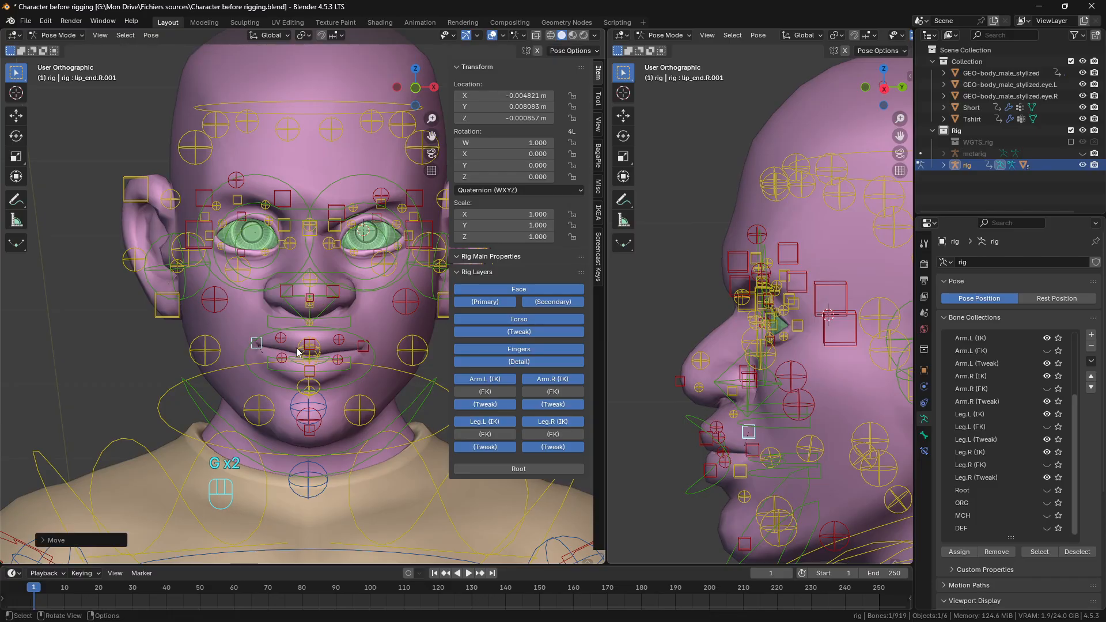
left_click(363, 347)
key("g")
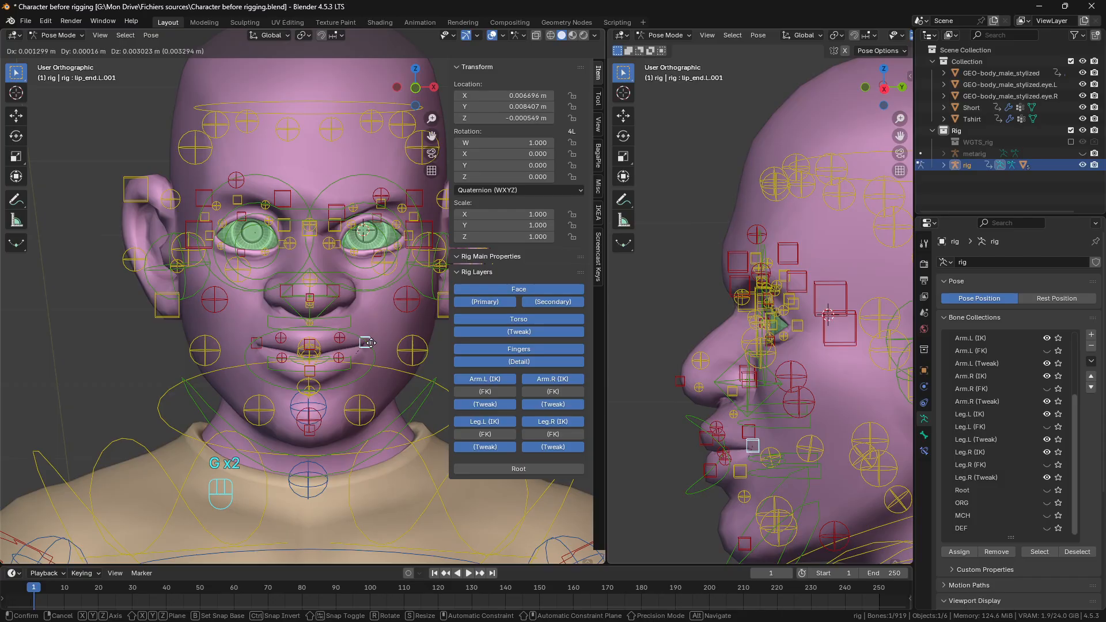
left_click(370, 343)
Step: Lower the left upper lip control lip.T.L.001 and the left lower lip control lip.B.L.001 about 0.002 m each
left_click(341, 361)
key("g")
left_click(342, 366)
left_click(340, 343)
key("g")
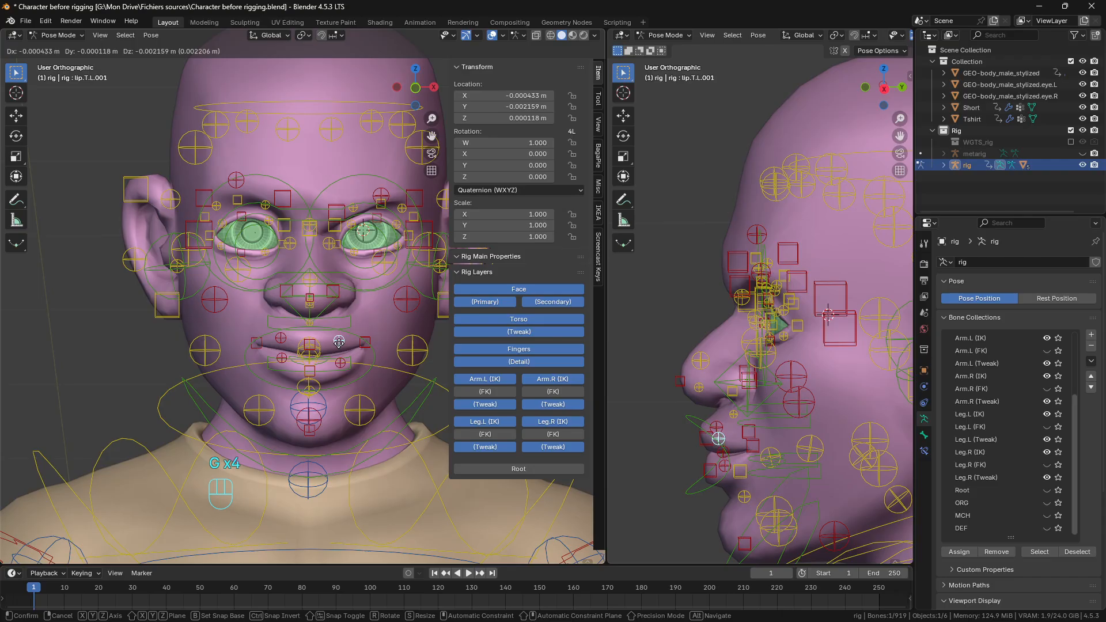
left_click(338, 341)
left_click(340, 359)
key("g")
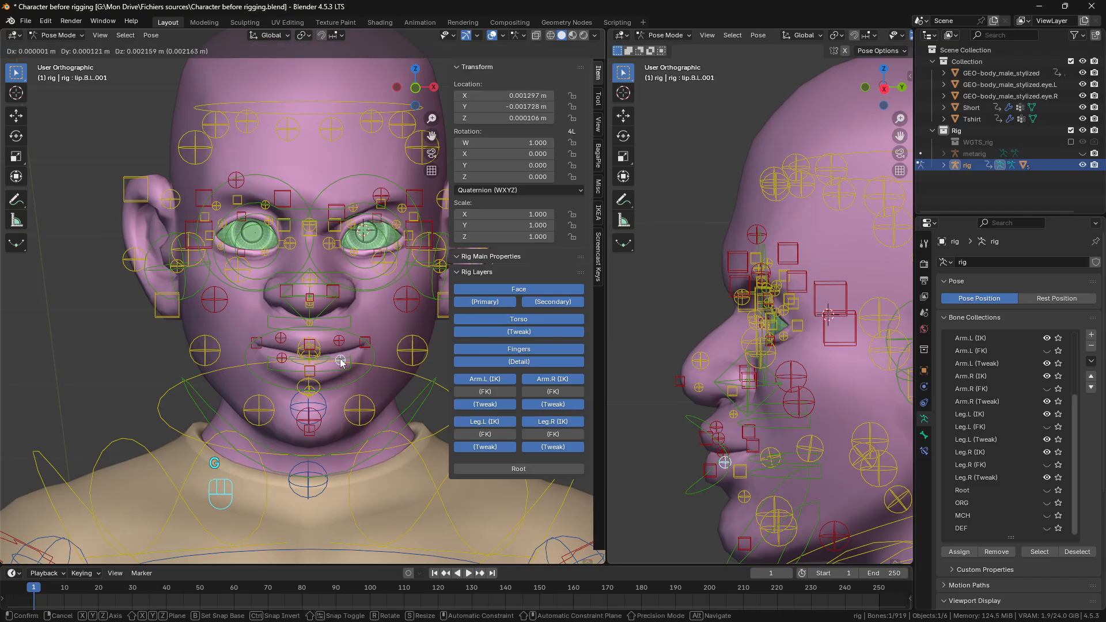
left_click(340, 361)
Step: Adjust the right lower lip control slightly and lower the right upper lip control lip.T.R.001
left_click(286, 362)
key("g")
left_click(286, 363)
left_click(282, 340)
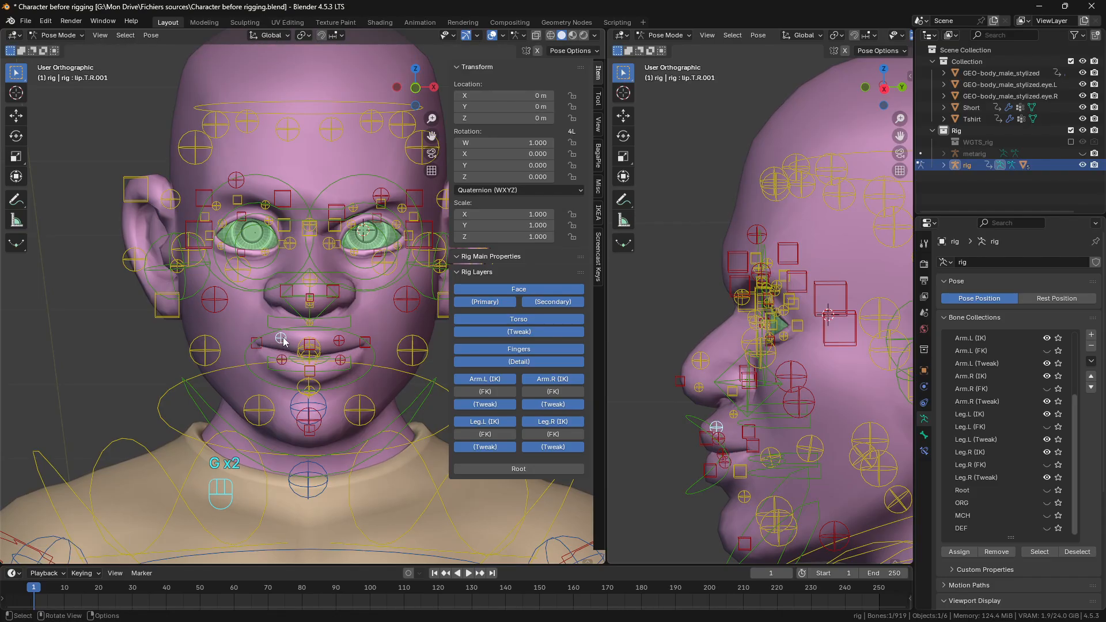
key("g")
left_click(282, 343)
Step: Raise the left mouth corner control lip_end.L.001 further into a smirk, to about 0.009 m on X and 0.016 m on Y
left_click(369, 340)
key("g")
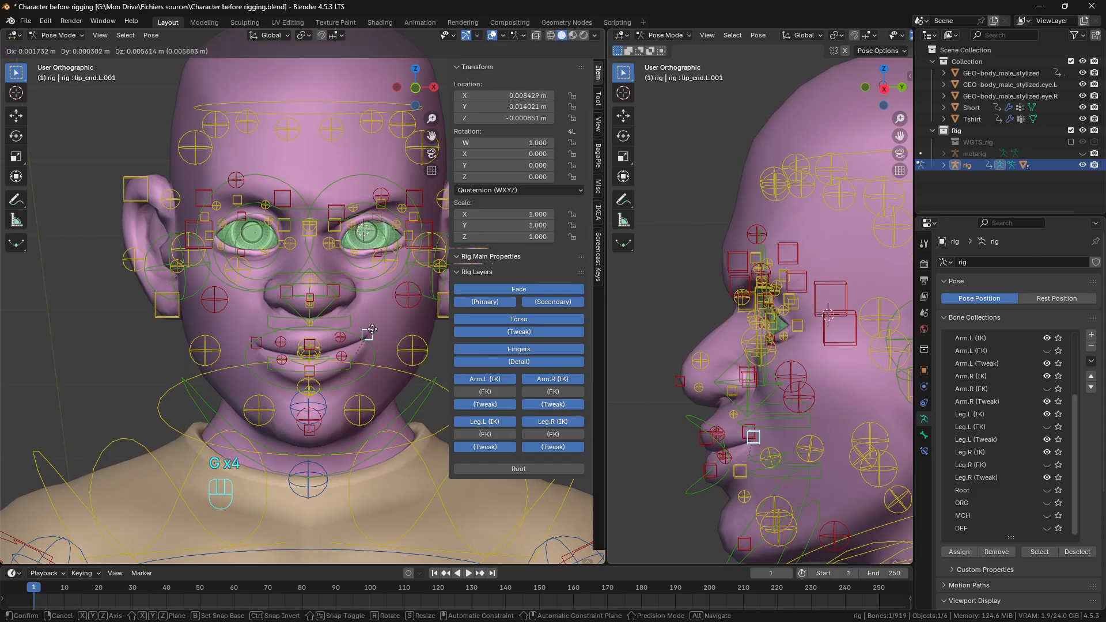
left_click(372, 327)
scroll(357, 316, "down", 3)
middle_click_drag(260, 239, 284, 302)
scroll(288, 293, "up", 5)
scroll(284, 302, "down", 5)
scroll(284, 302, "up", 4)
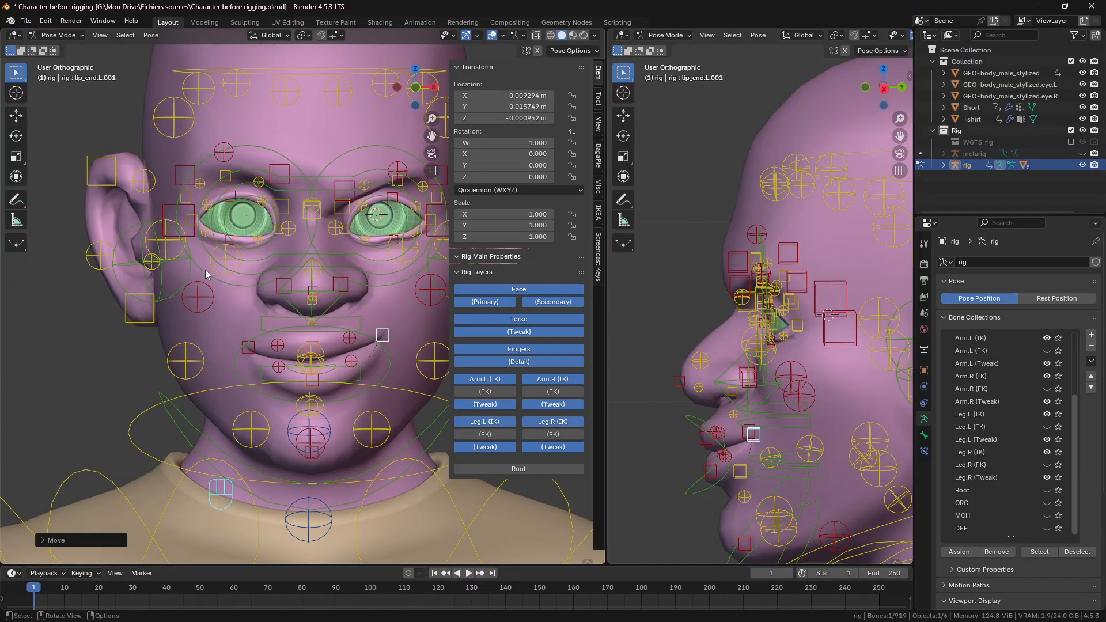
scroll(276, 245, "down", 1)
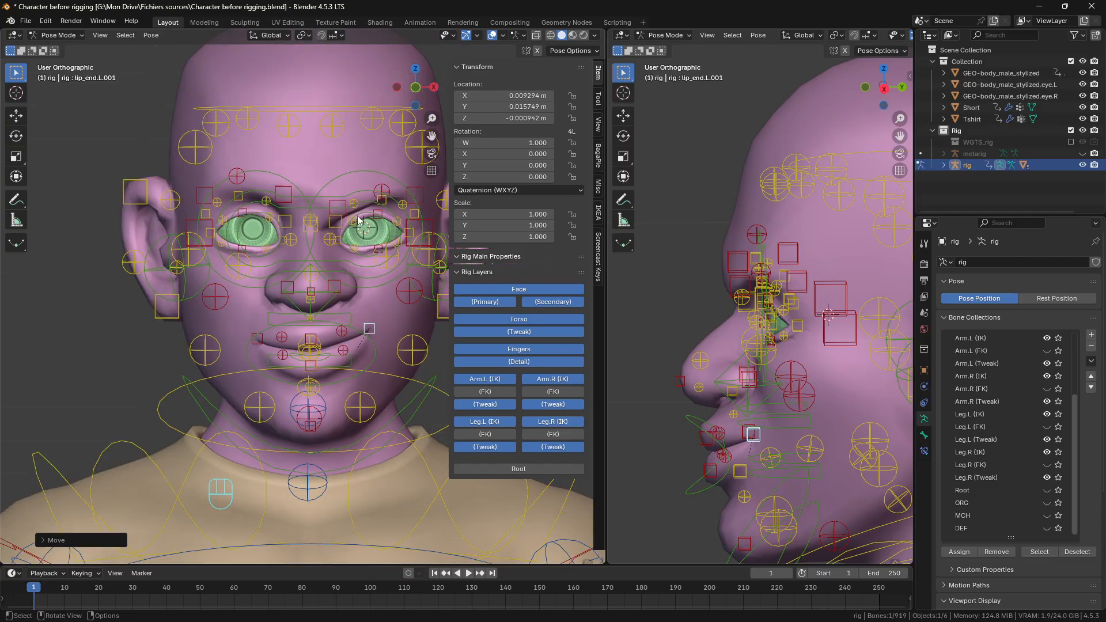
left_click(342, 180)
key("g")
right_click(307, 223)
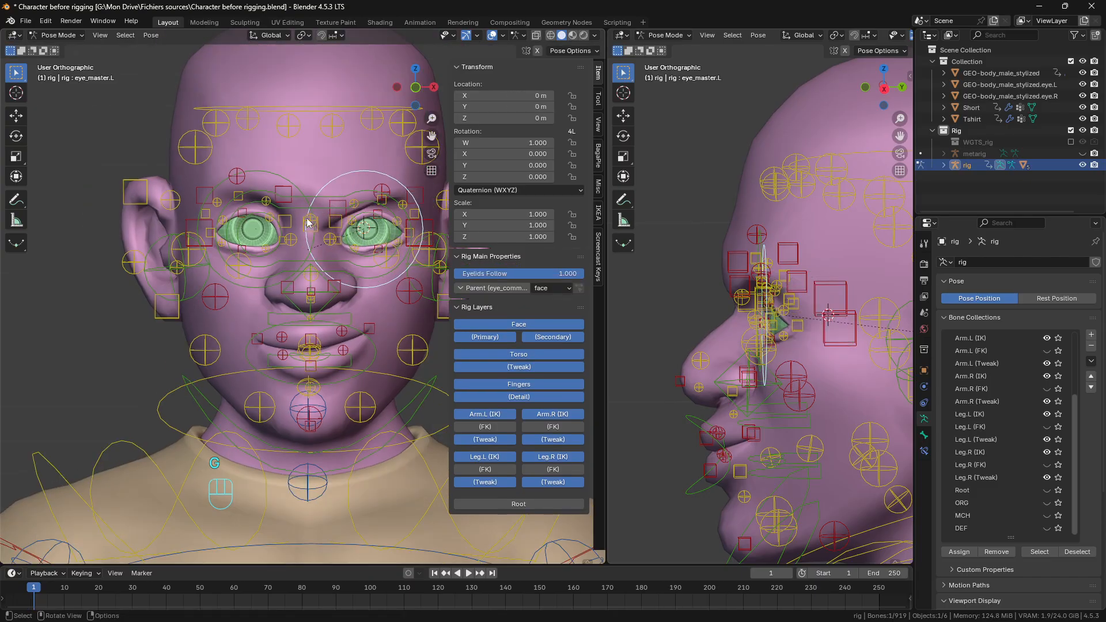
Step: Shift the gaze by moving the eye_common control about 0.025 m along X and about 0.02 m down
left_click(310, 205)
key("g")
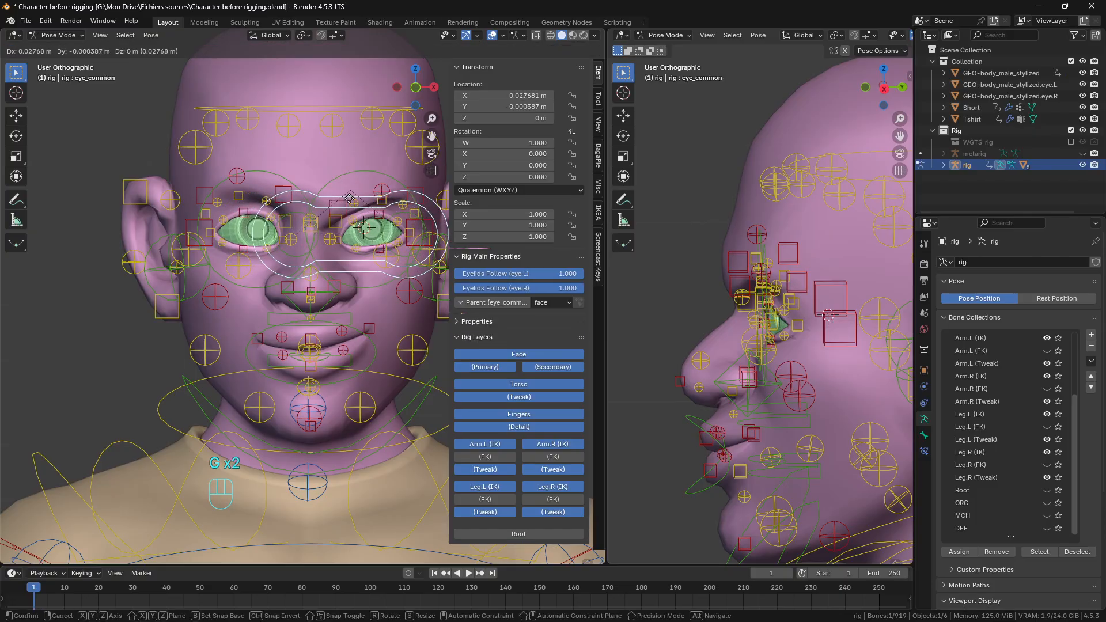
left_click(343, 230)
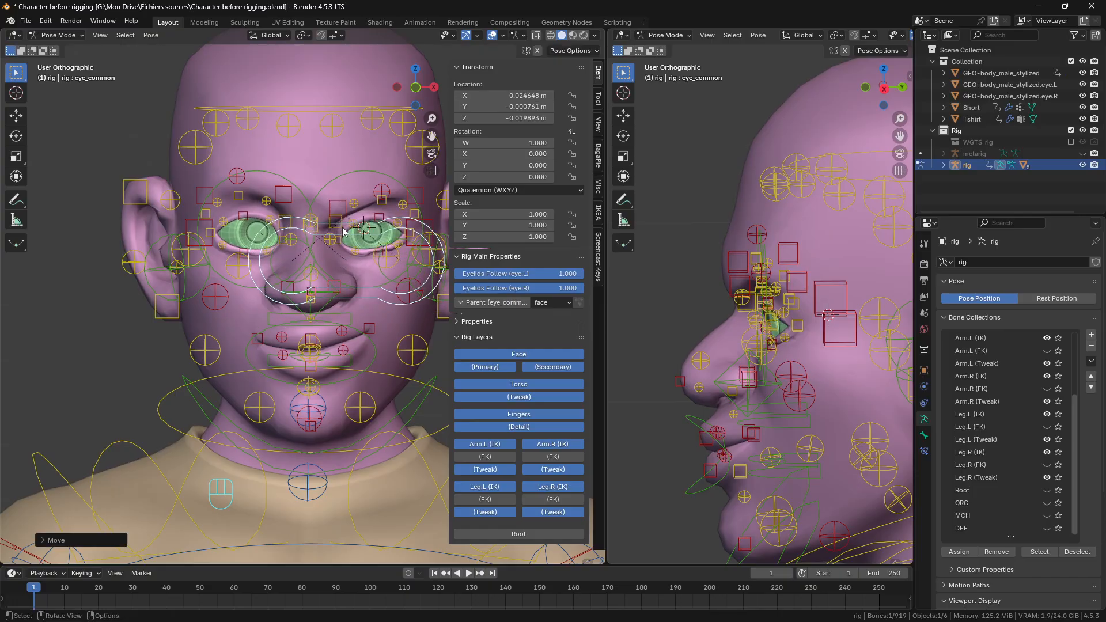
Step: Lower the left upper cheek control cheek.T.L.001 and lower the right one, cheek.T.R.001, about 0.001 m
left_click(384, 262)
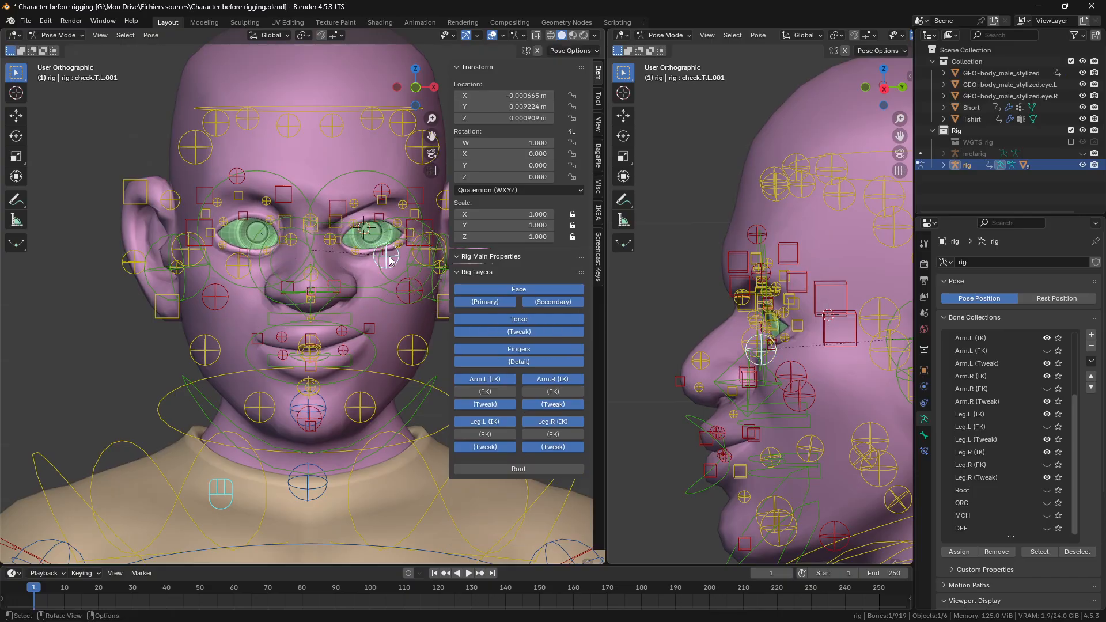
key("g")
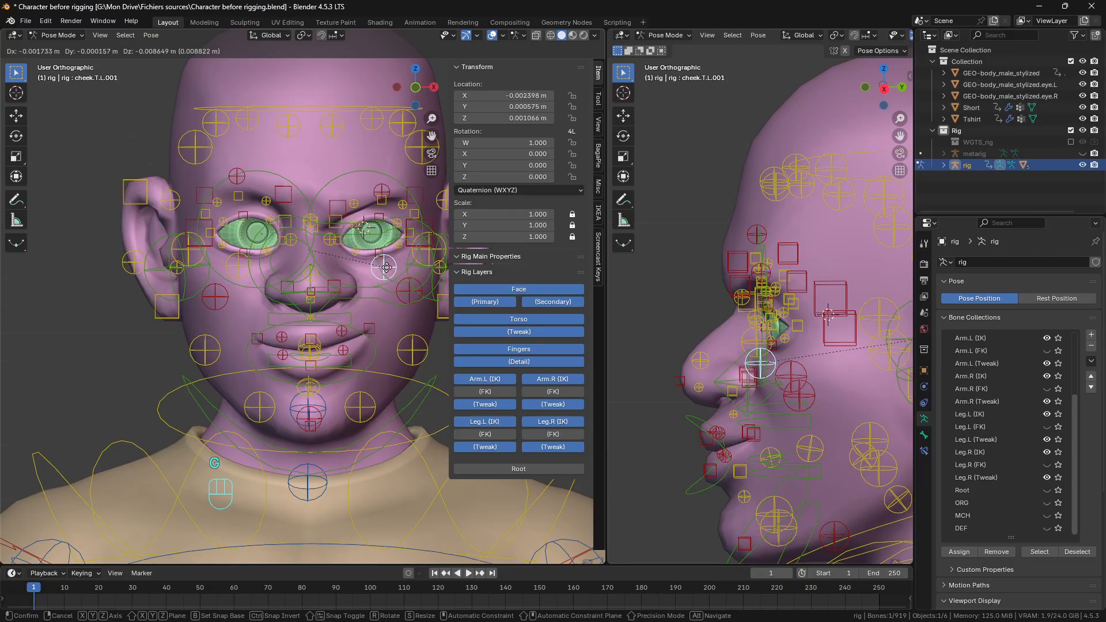
left_click(387, 270)
left_click(233, 270)
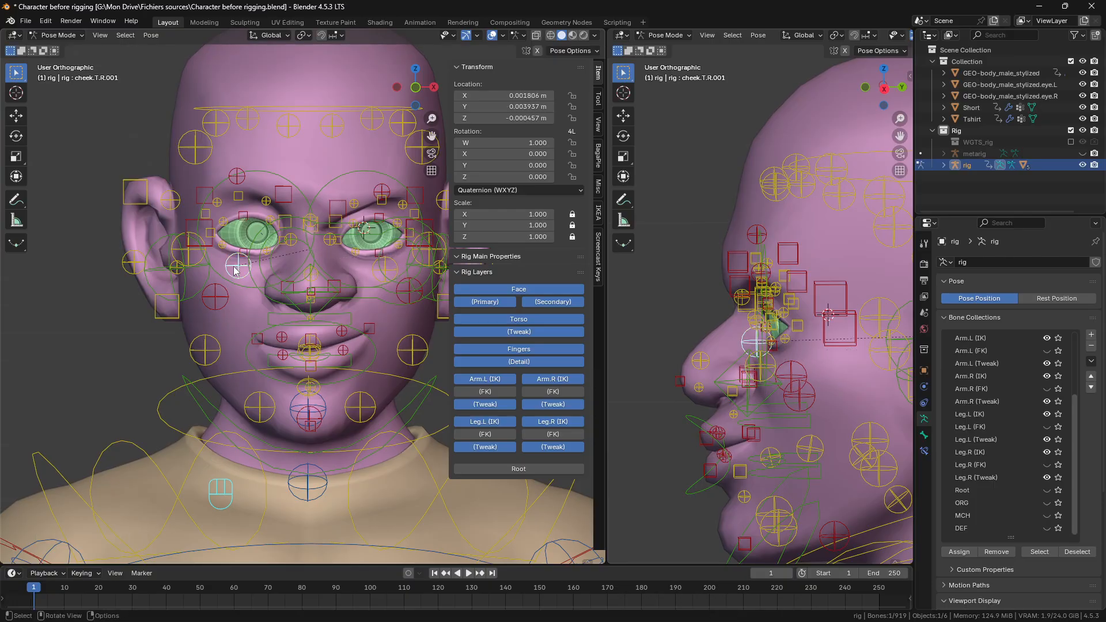
key("g")
left_click(237, 266)
middle_click_drag(237, 266, 264, 265)
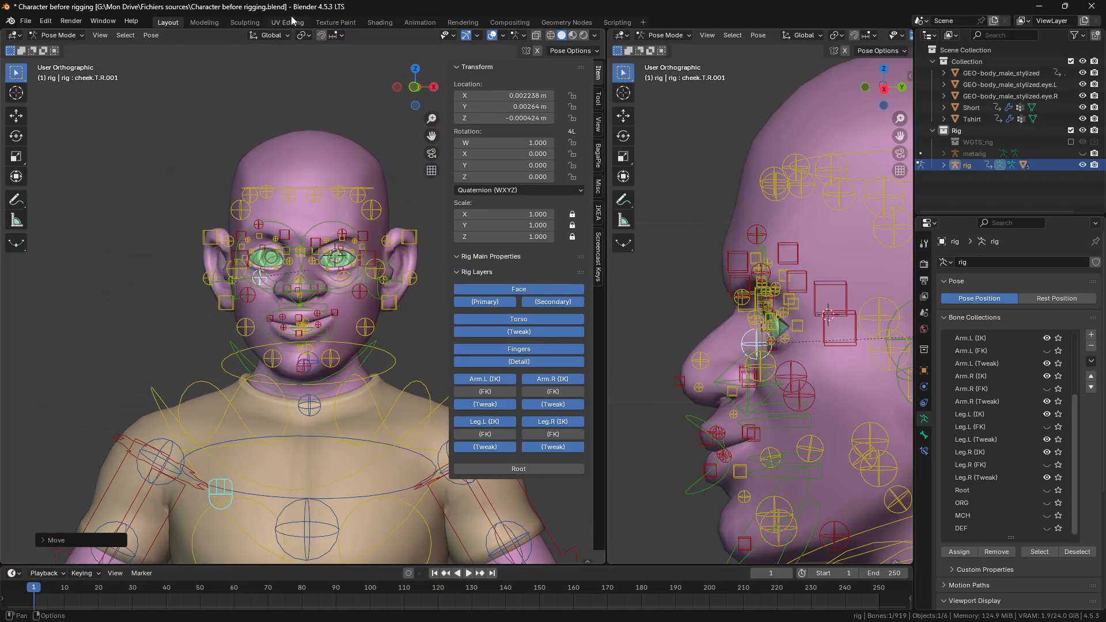
Step: Hide the viewport overlays to examine the posed facial expression from several angles, and show the overlays again
left_click(491, 35)
scroll(346, 178, "down", 3)
scroll(339, 232, "up", 3)
middle_click_drag(339, 232, 272, 237)
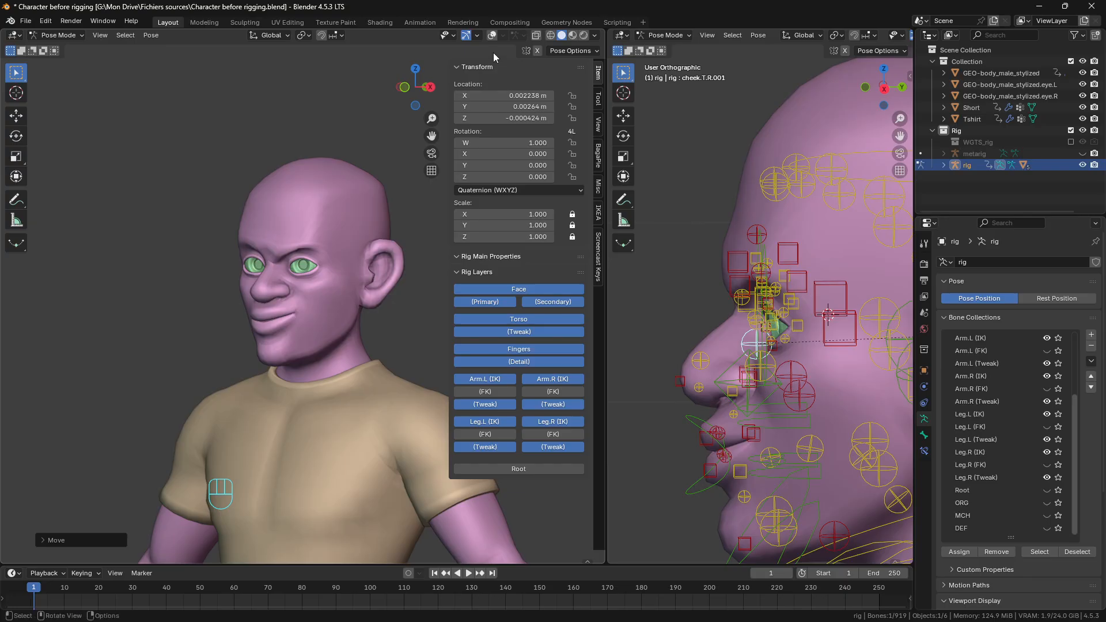
left_click(492, 36)
scroll(299, 287, "down", 3)
scroll(259, 323, "up", 3)
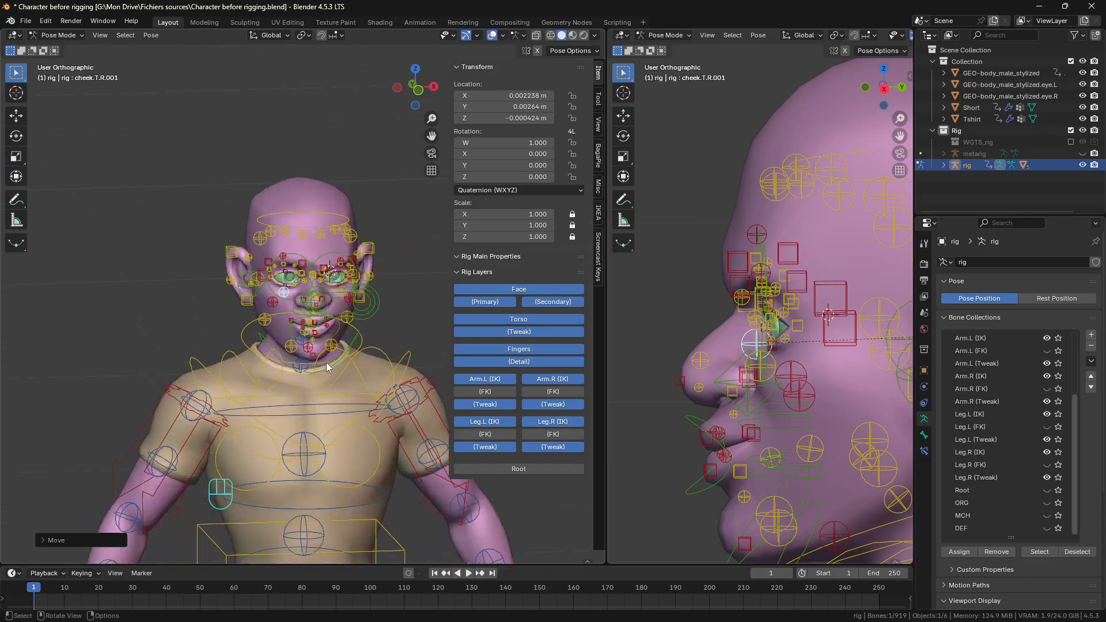
middle_click_drag(322, 322, 282, 357)
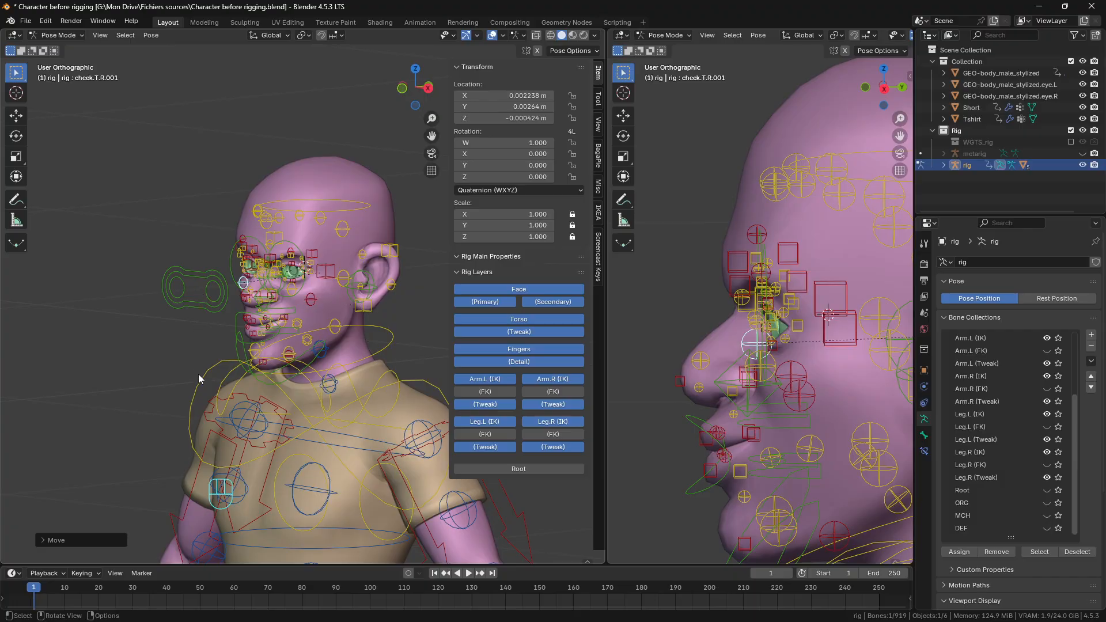
middle_click_drag(199, 375, 299, 363)
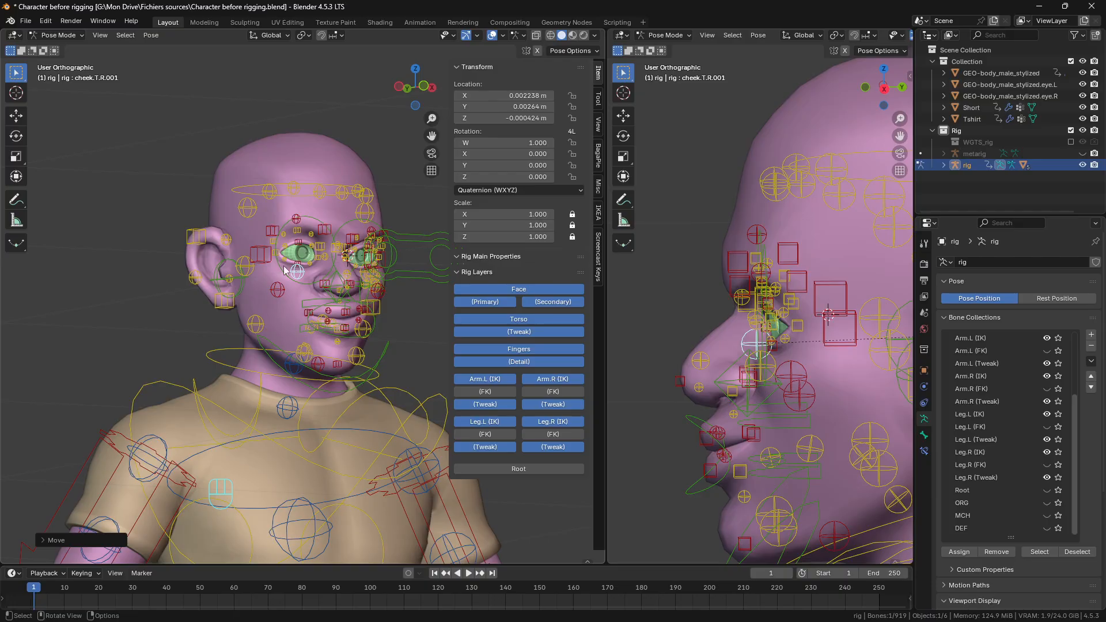
scroll(292, 250, "up", 4)
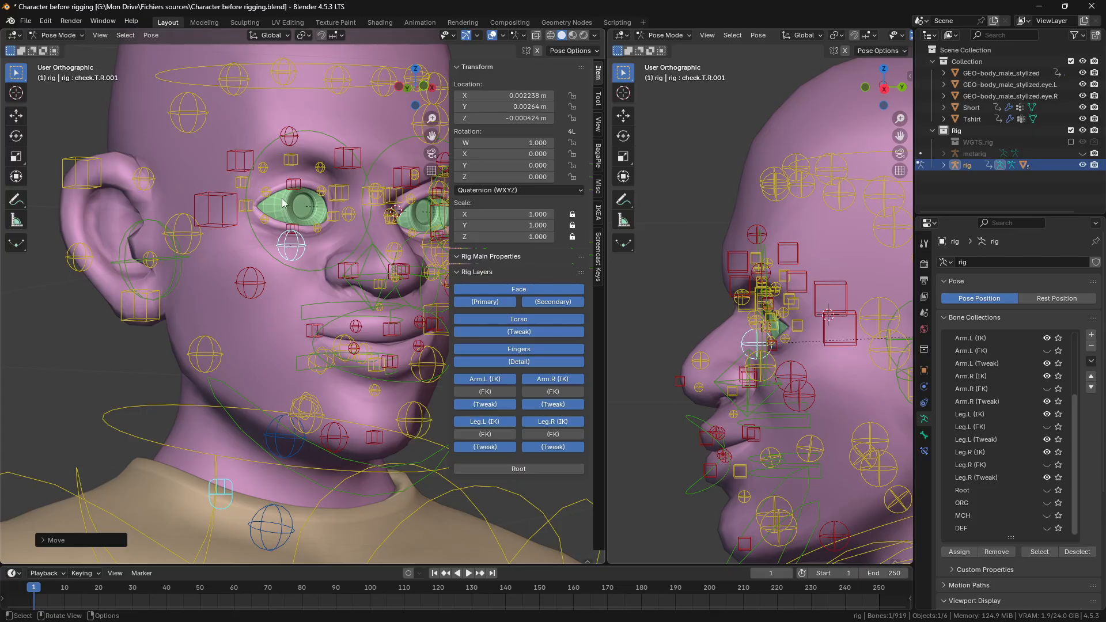
Step: Select the torso control at the hips and hide the rig's primary and secondary face control layers
scroll(282, 240, "down", 7)
middle_click_drag(287, 249, 222, 258)
scroll(333, 253, "up", 5)
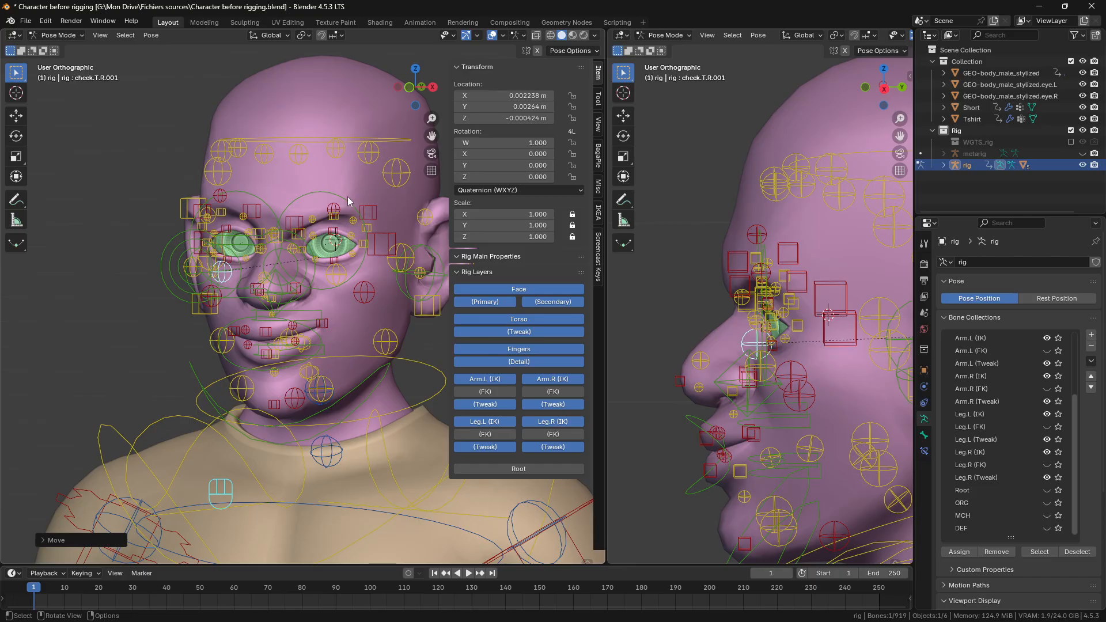
scroll(381, 242, "down", 5)
scroll(322, 281, "up", 2)
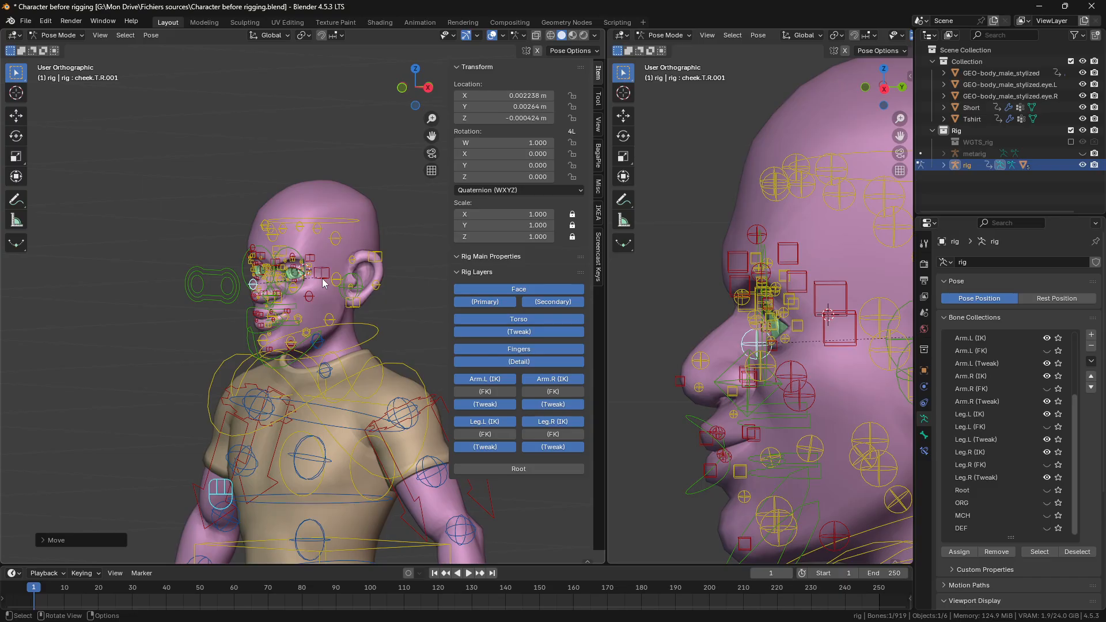
scroll(307, 307, "down", 4)
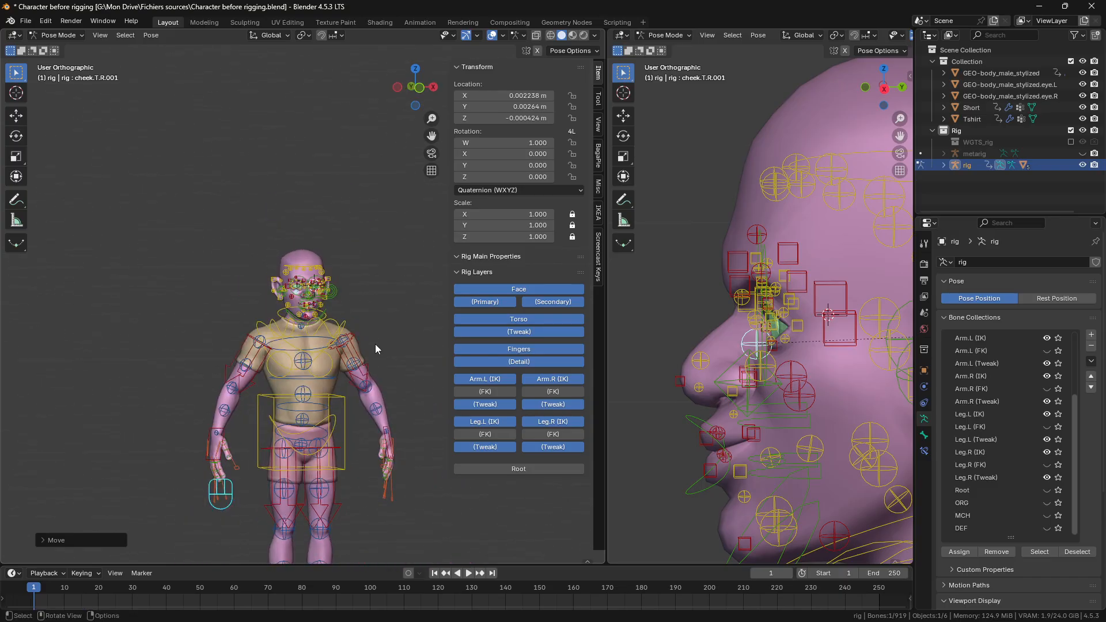
middle_click_drag(378, 386, 373, 280, "shift")
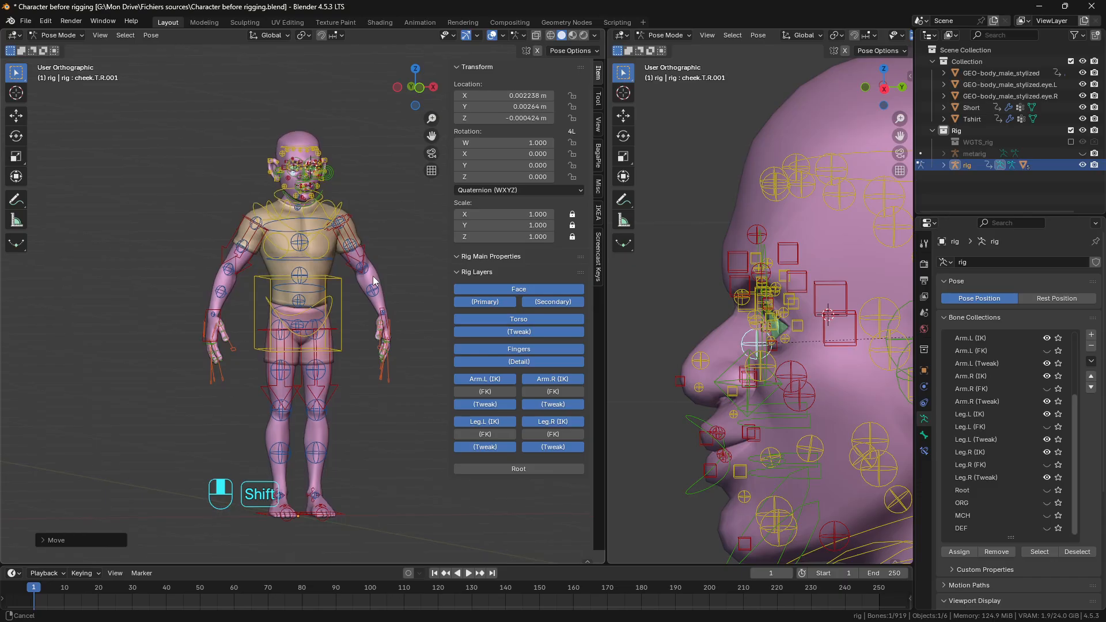
scroll(366, 315, "up", 3)
left_click(360, 285)
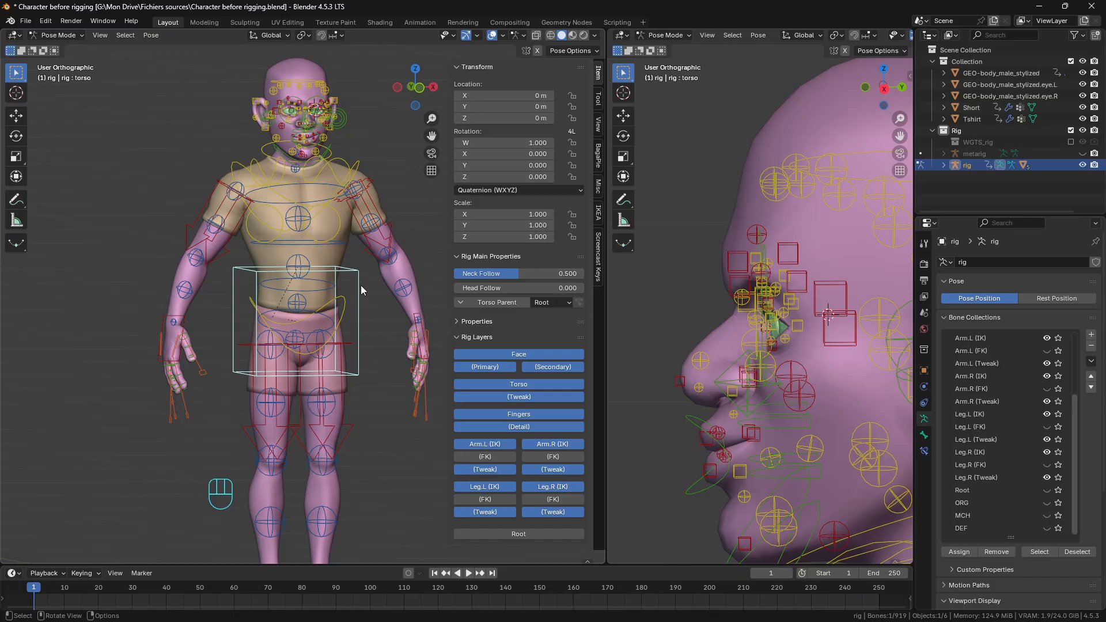
left_click(496, 366)
left_click(563, 367)
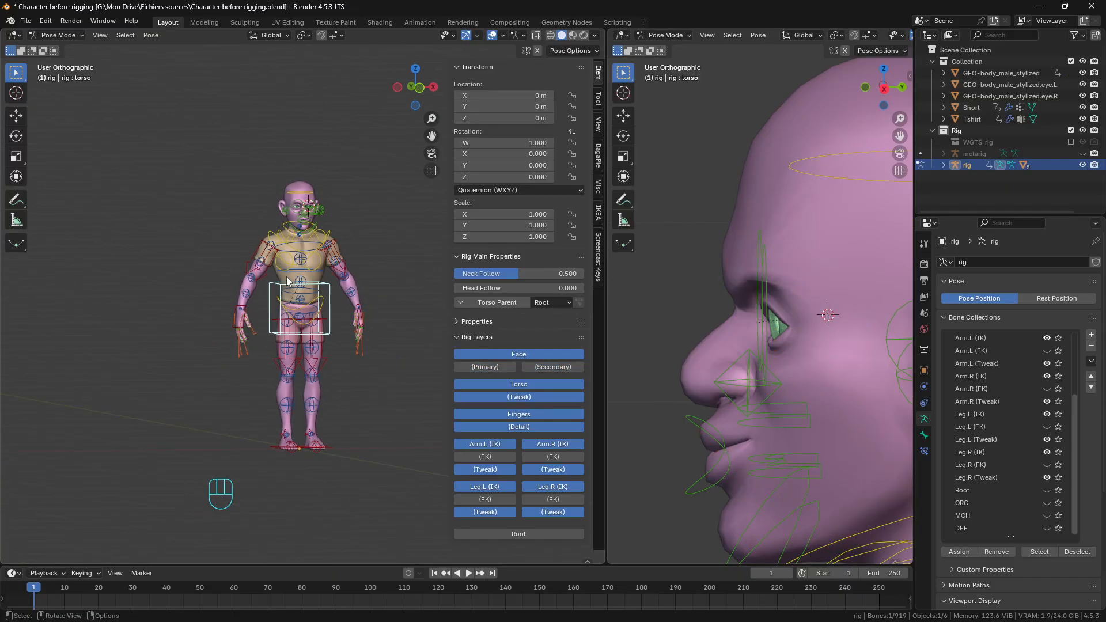